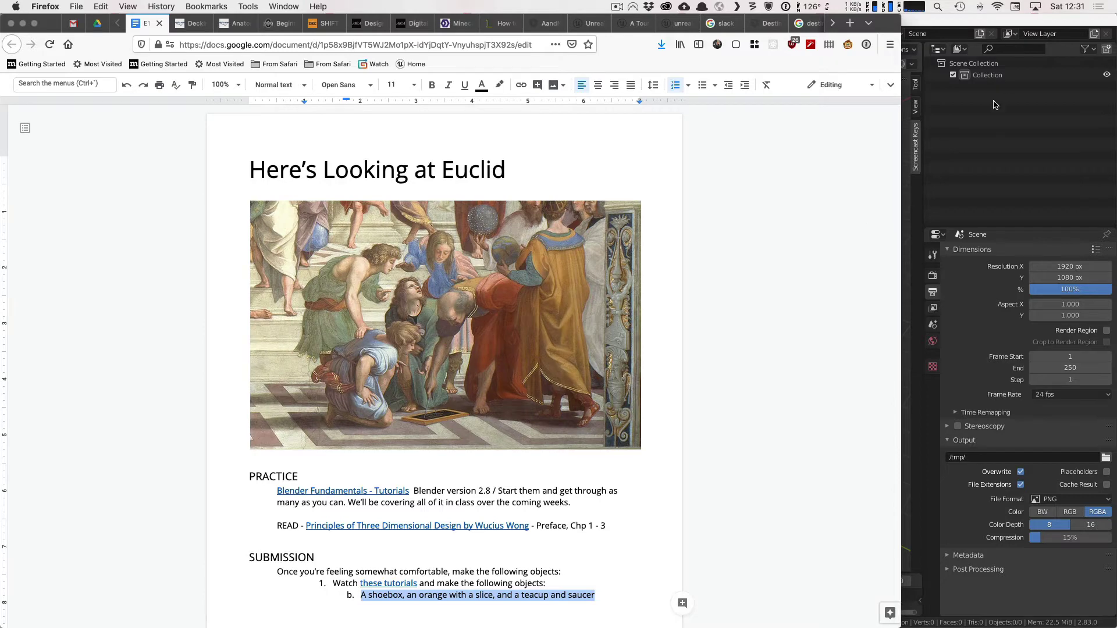
# Step: Switch to Blender and add a camera to the empty scene at the world origin
pyautogui.click(995, 104)
pyautogui.moveTo(519, 278)
pyautogui.mouseDown(button='middle')
pyautogui.moveTo(519, 358)
pyautogui.moveTo(561, 302)
pyautogui.moveTo(526, 264)
pyautogui.mouseUp(button='middle')
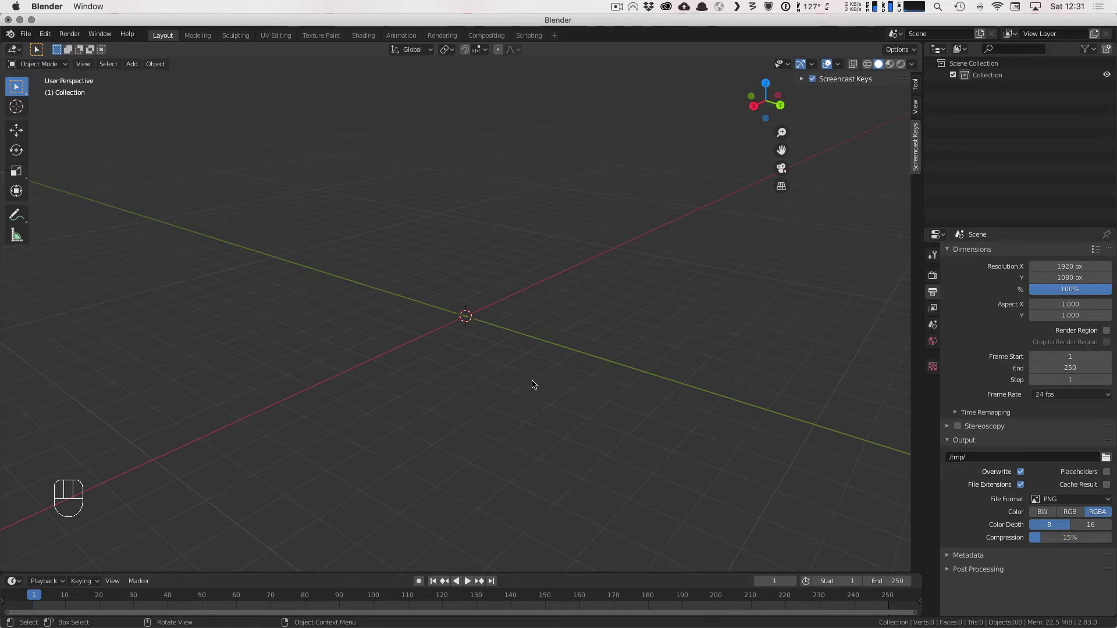
pyautogui.keyDown('shift'); pyautogui.moveTo(511, 297); pyautogui.dragTo(524, 309, button='middle'); pyautogui.keyUp('shift')
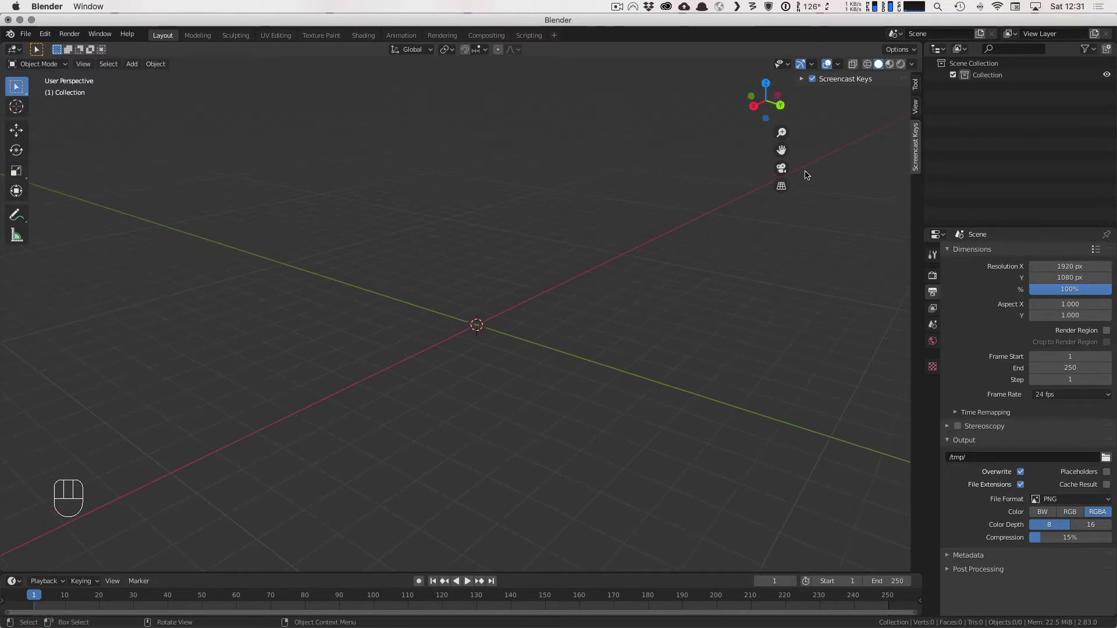
pyautogui.click(915, 85)
pyautogui.keyDown('shift'); pyautogui.moveTo(554, 242); pyautogui.dragTo(556, 241, button='middle'); pyautogui.keyUp('shift')
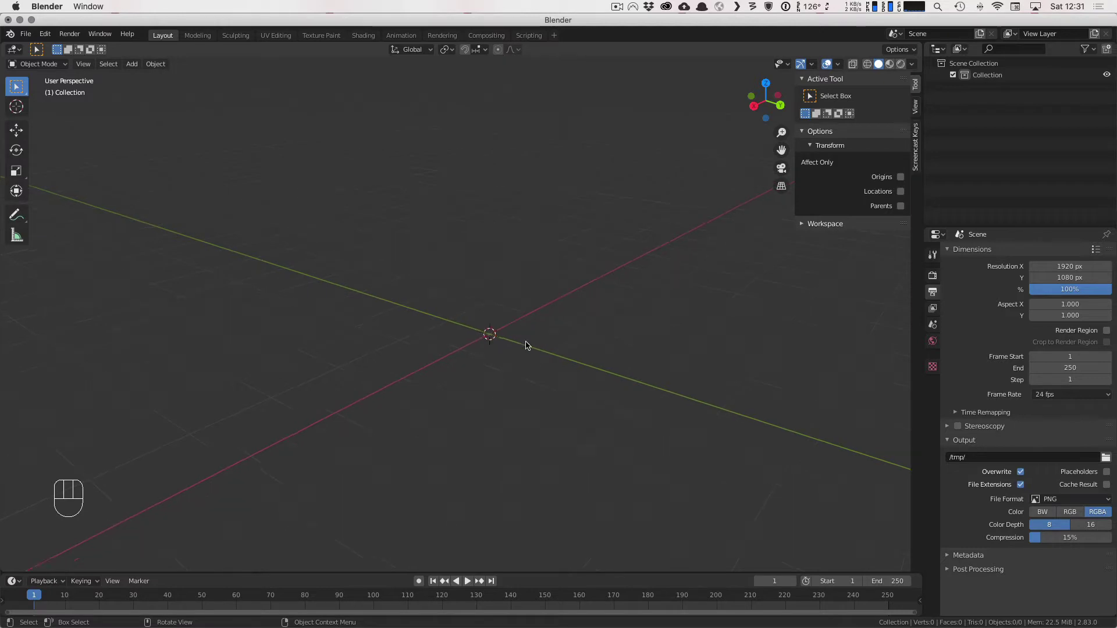
pyautogui.hotkey('shift', 'a')
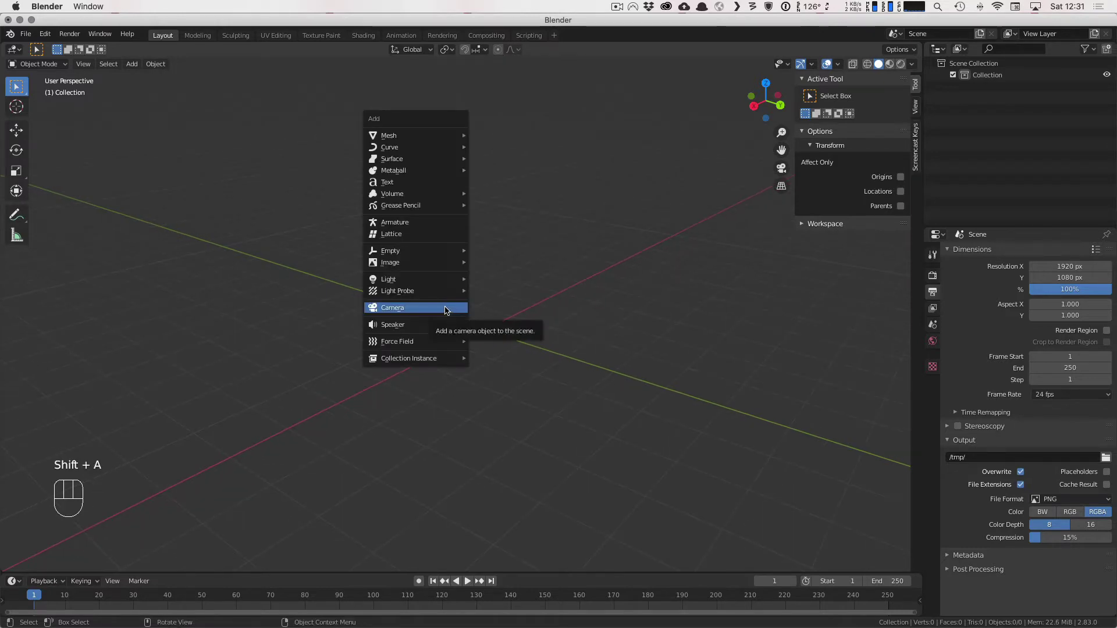
pyautogui.click(449, 308)
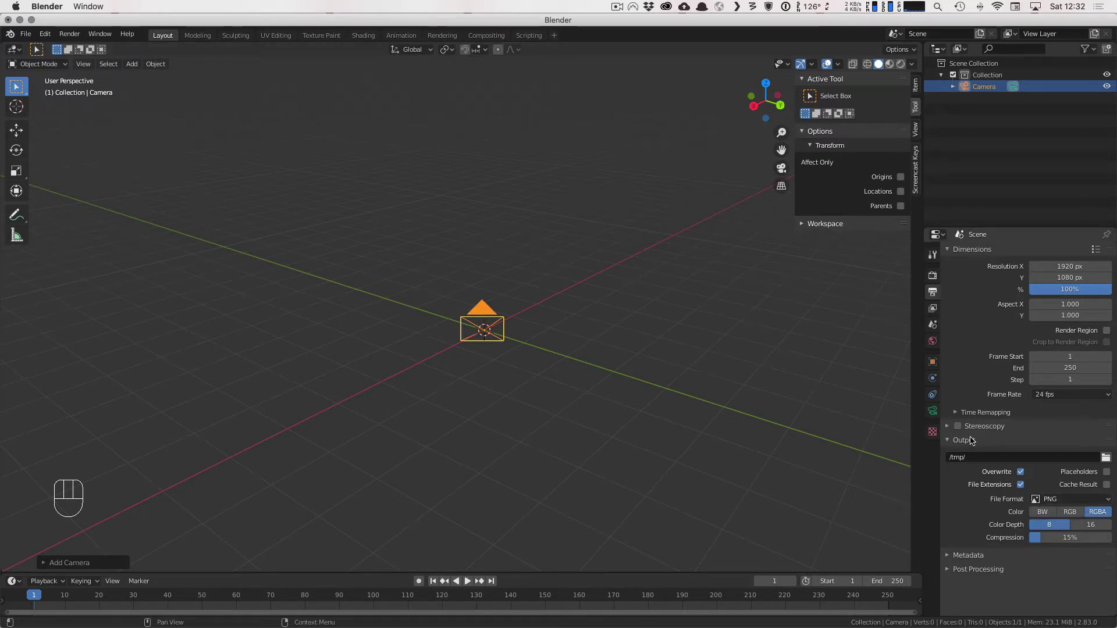
# Step: Examine the output file formats, the render engine choices, and the Ambient Occlusion and Shadows render settings
pyautogui.click(1064, 499)
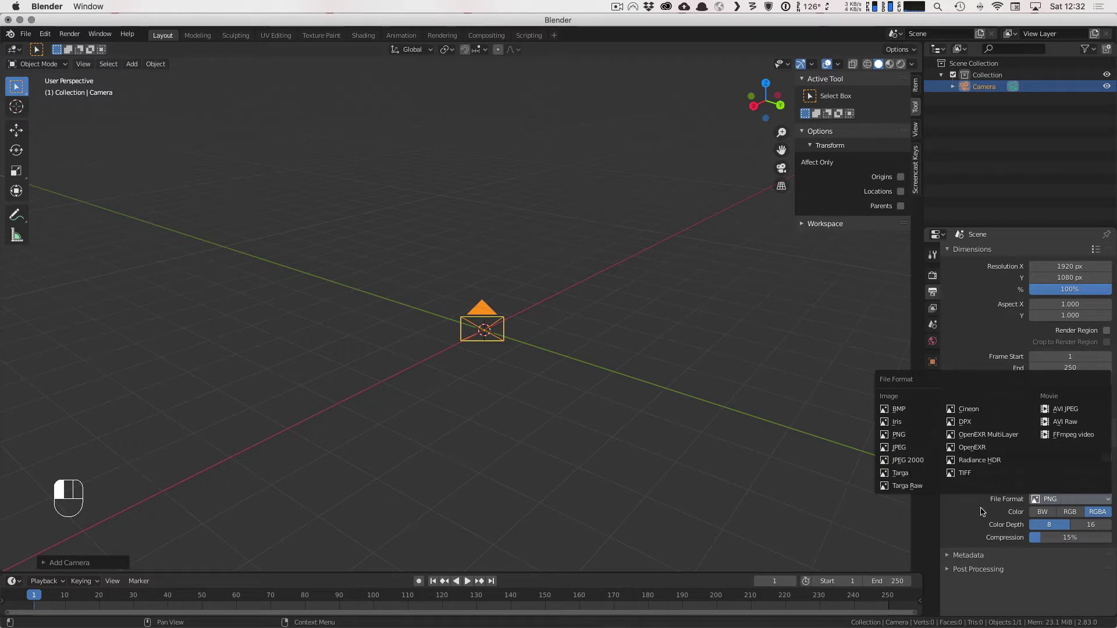
pyautogui.click(933, 276)
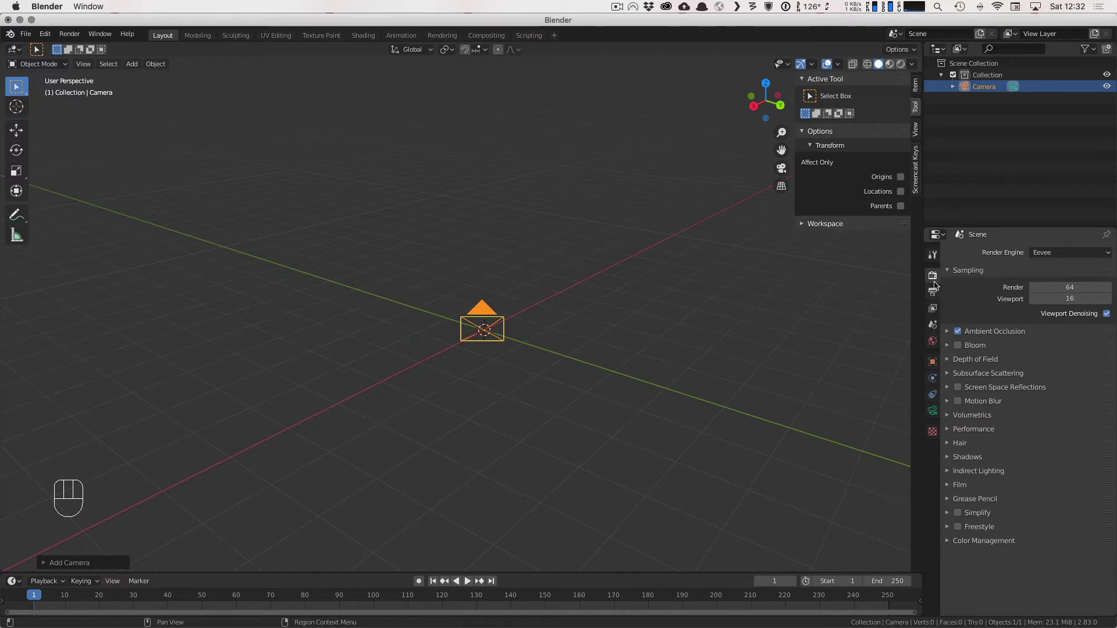
pyautogui.click(1050, 253)
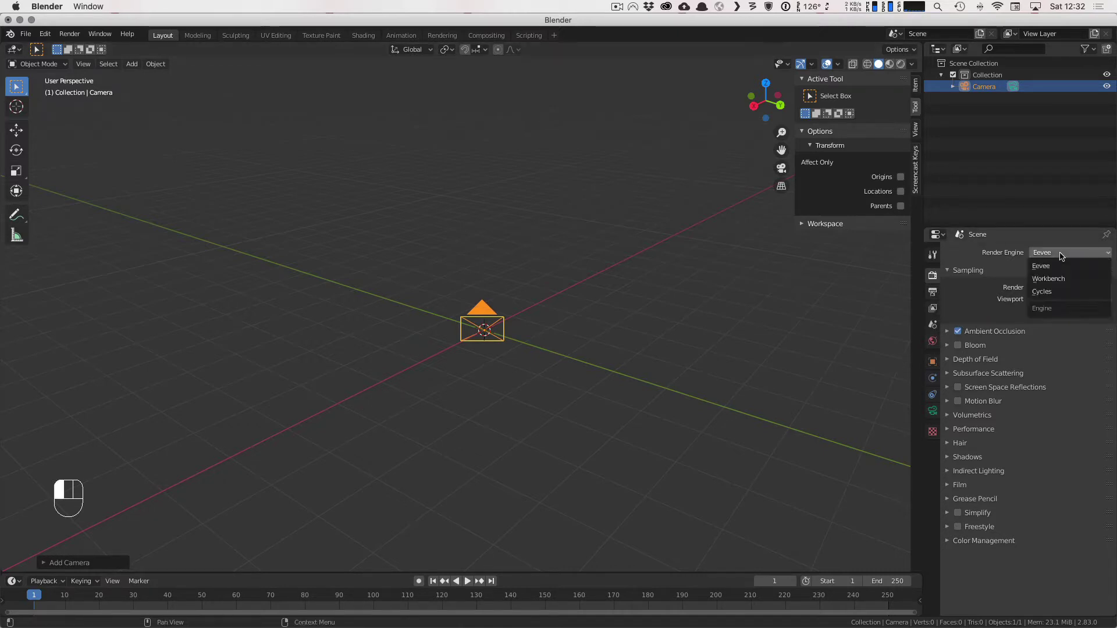
pyautogui.click(948, 333)
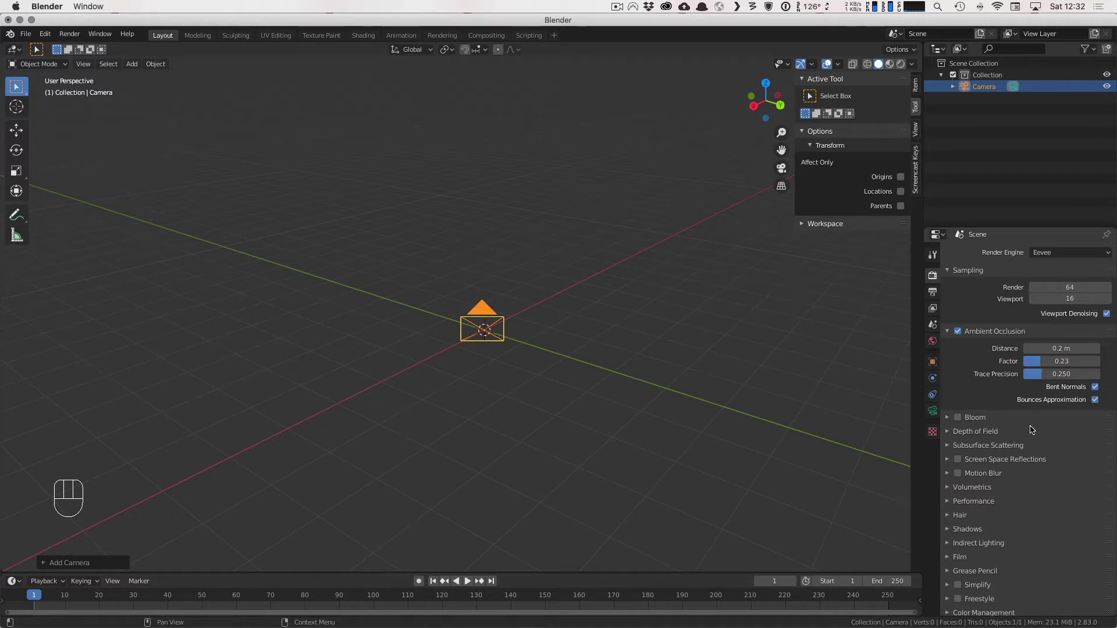
pyautogui.scroll(-1, 999, 486)
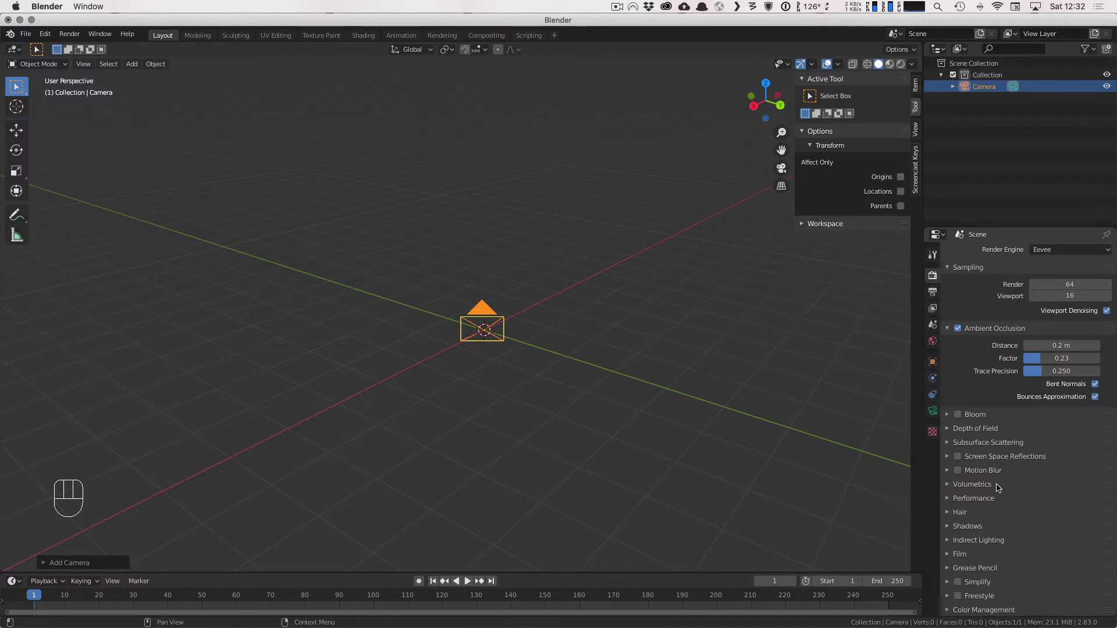
pyautogui.click(952, 526)
pyautogui.scroll(-3, 1018, 512)
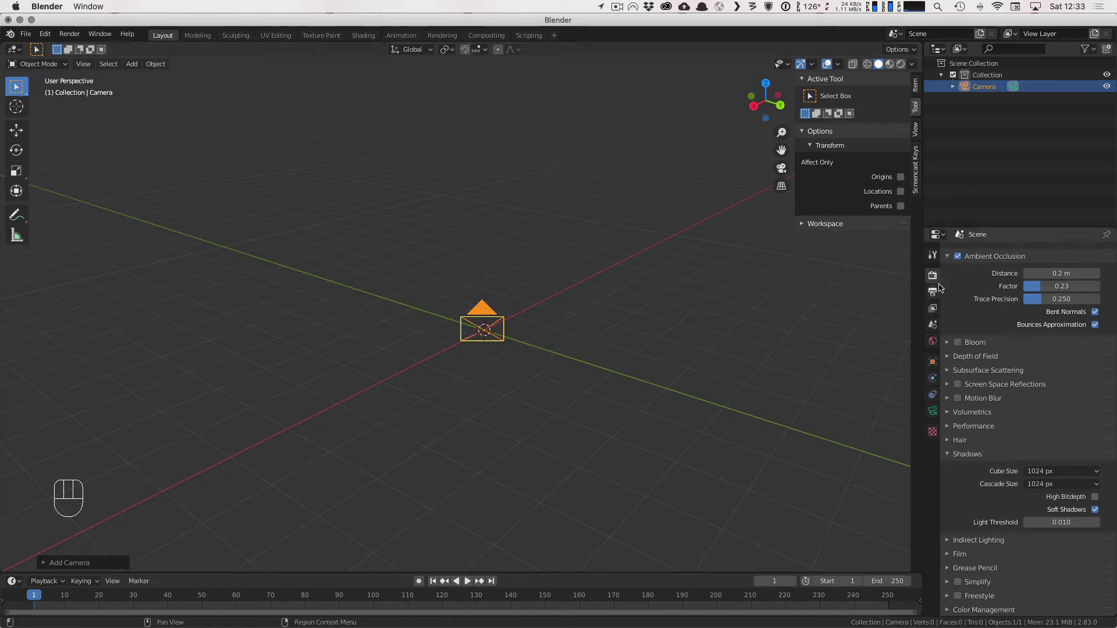
pyautogui.scroll(3, 986, 304)
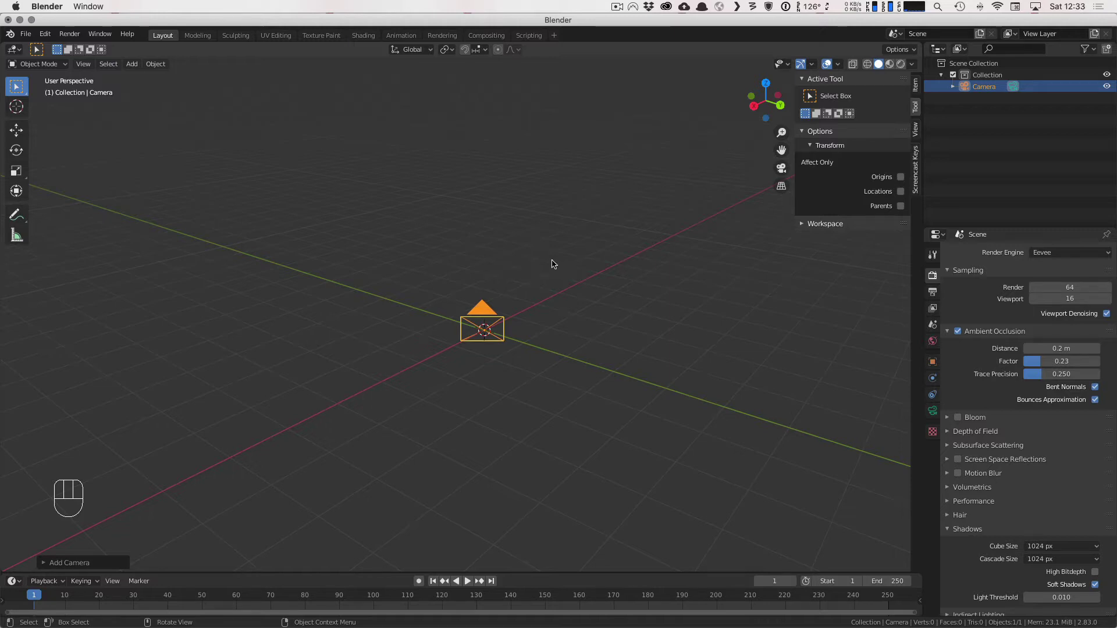
# Step: Inspect the camera from the front, right and top views and by stepwise orbiting, ending in the right orthographic view
pyautogui.scroll(2, 497, 350)
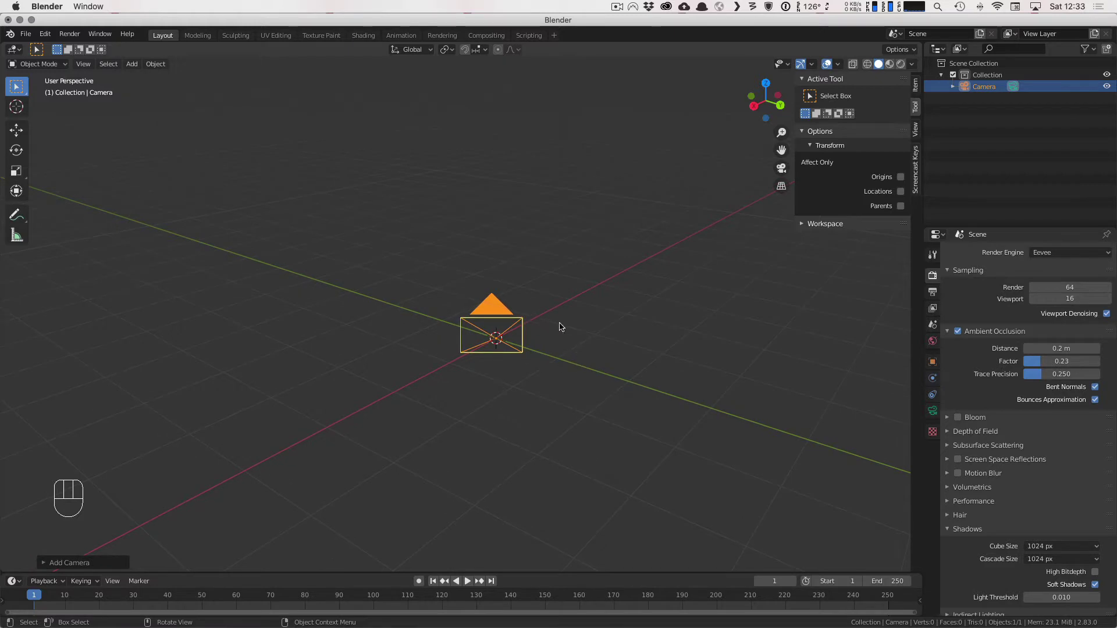
pyautogui.moveTo(628, 337); pyautogui.dragTo(605, 330, button='middle')
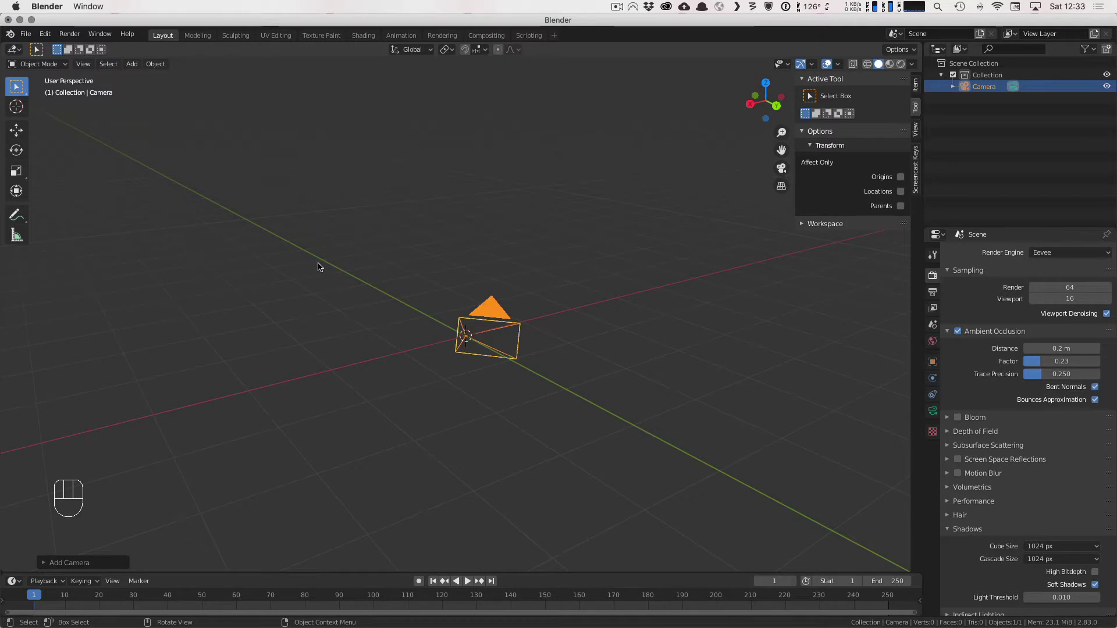
pyautogui.press('KP_1')
pyautogui.press('KP_3')
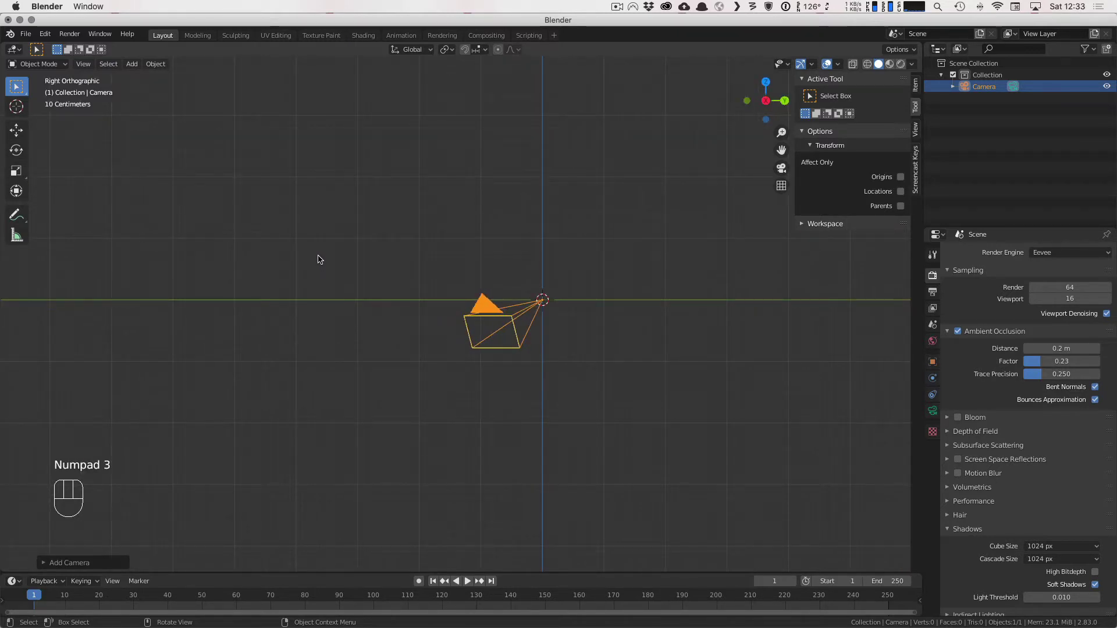
pyautogui.press('KP_7')
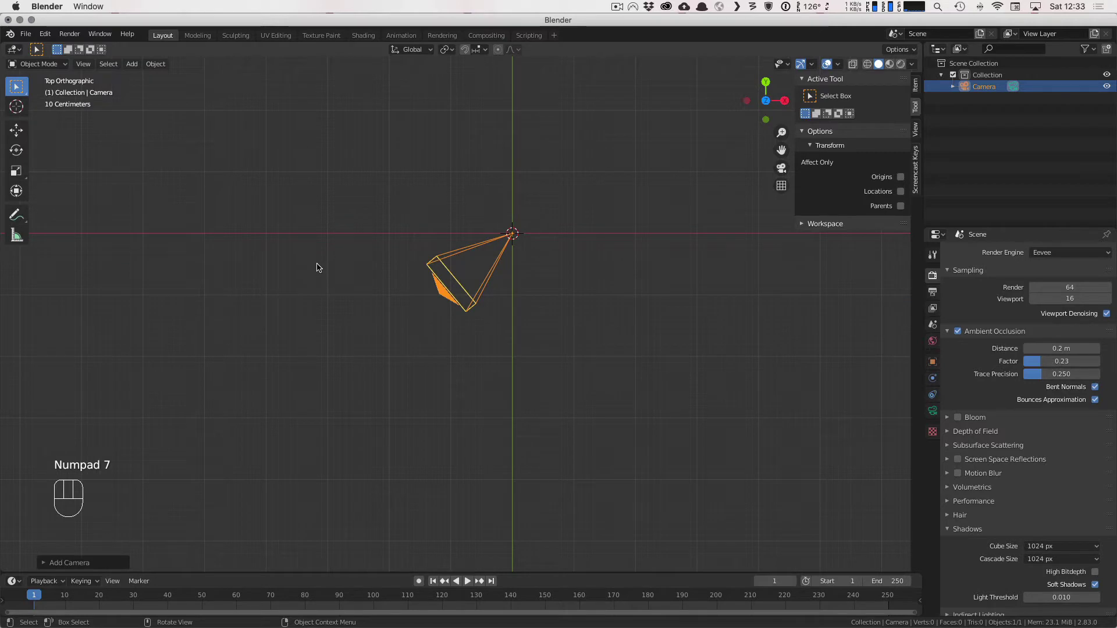
pyautogui.press('KP_2')
pyautogui.press('KP_2')
pyautogui.press('KP_2')
pyautogui.press('KP_2')
pyautogui.press('KP_2')
pyautogui.press('KP_2')
pyautogui.press('KP_2')
pyautogui.press('KP_2')
pyautogui.press('KP_2')
pyautogui.press('KP_2')
pyautogui.press('KP_2')
pyautogui.press('KP_2')
pyautogui.press('KP_2')
pyautogui.press('KP_2')
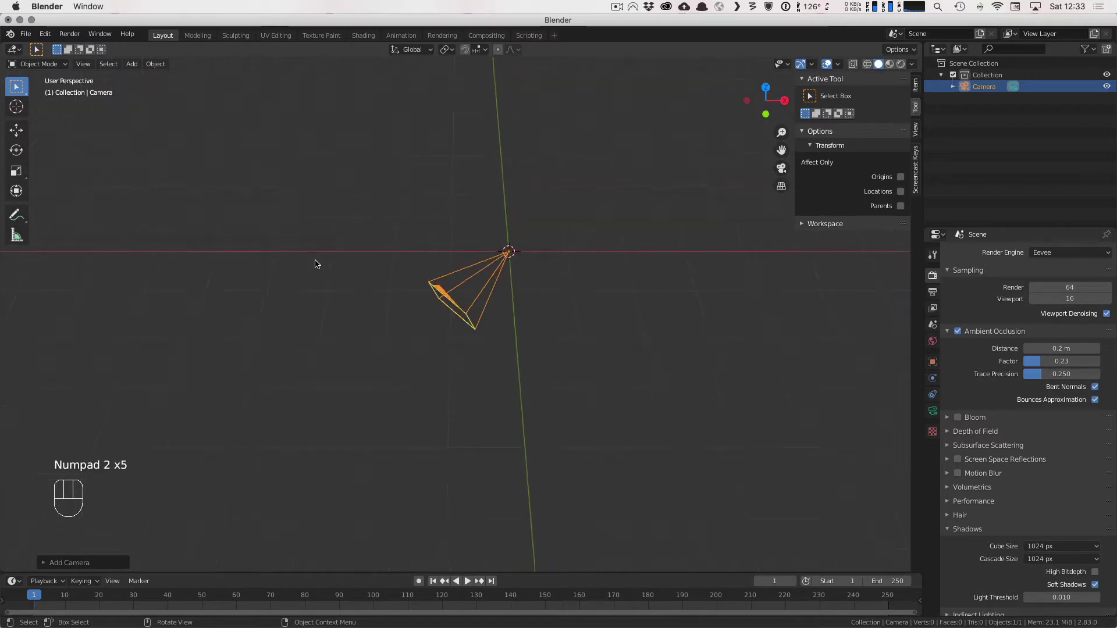
pyautogui.press('KP_2')
pyautogui.press('KP_2')
pyautogui.press('KP_2')
pyautogui.press('KP_2')
pyautogui.press('KP_2')
pyautogui.press('KP_2')
pyautogui.press('KP_2')
pyautogui.press('KP_2')
pyautogui.press('KP_2')
pyautogui.press('KP_2')
pyautogui.press('KP_2')
pyautogui.press('KP_2')
pyautogui.press('KP_2')
pyautogui.press('KP_2')
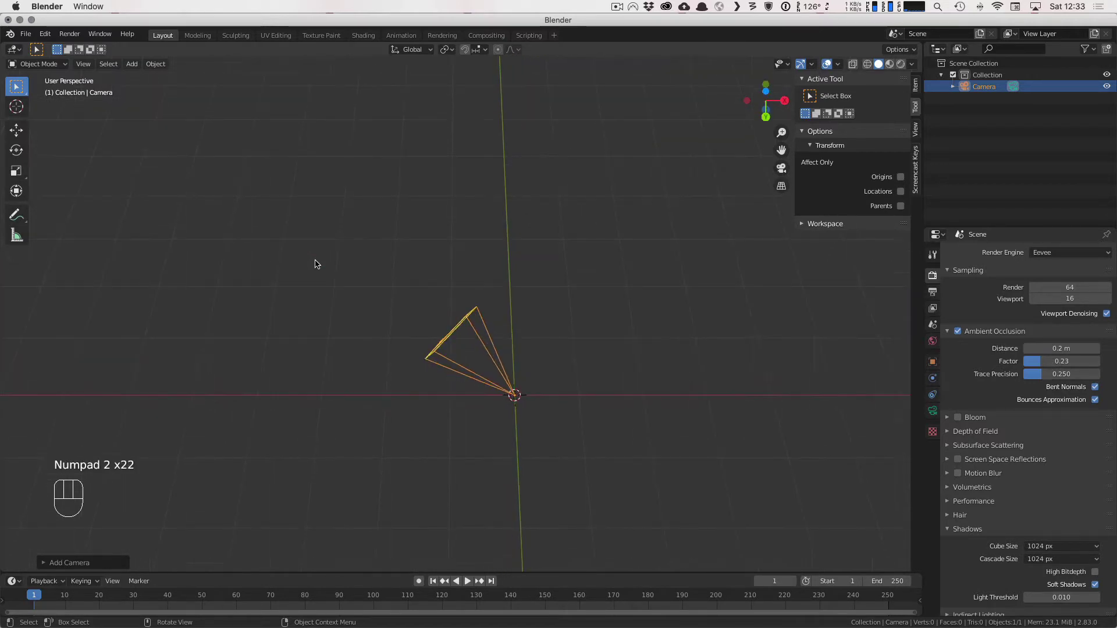
pyautogui.press('KP_1')
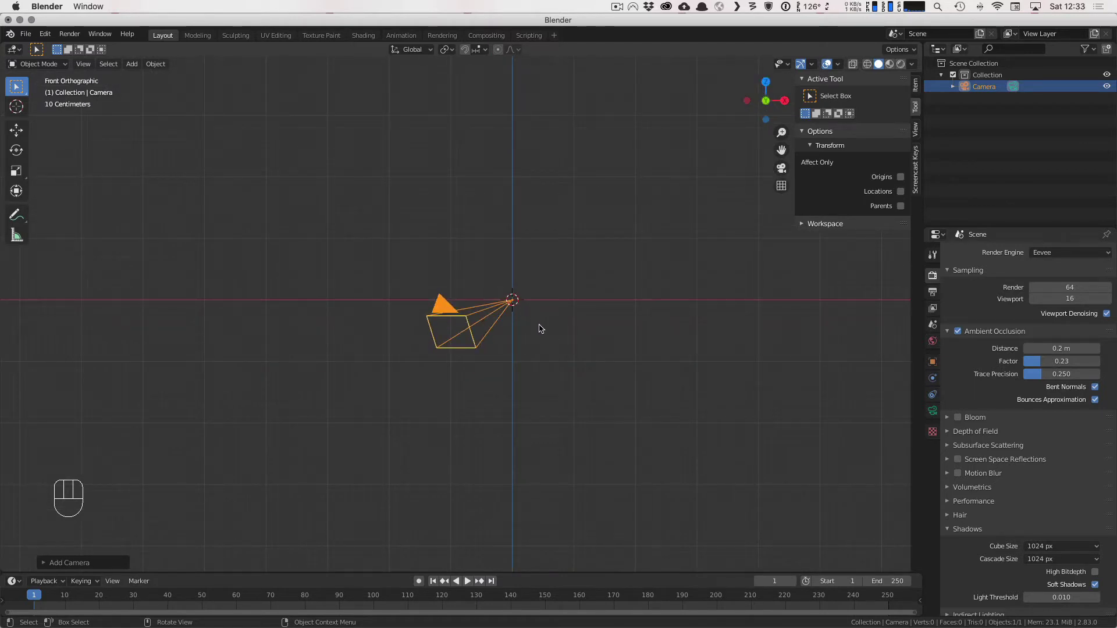
pyautogui.press('KP_3')
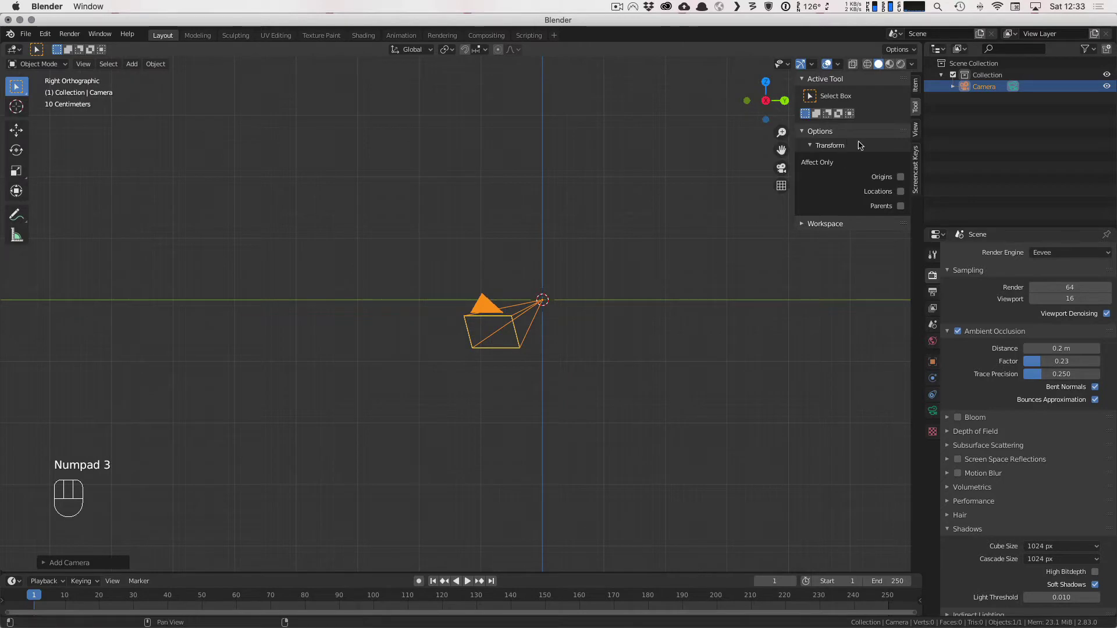
# Step: Display the camera's transform properties and make sure Emulate Numpad is enabled in the input preferences
pyautogui.click(915, 86)
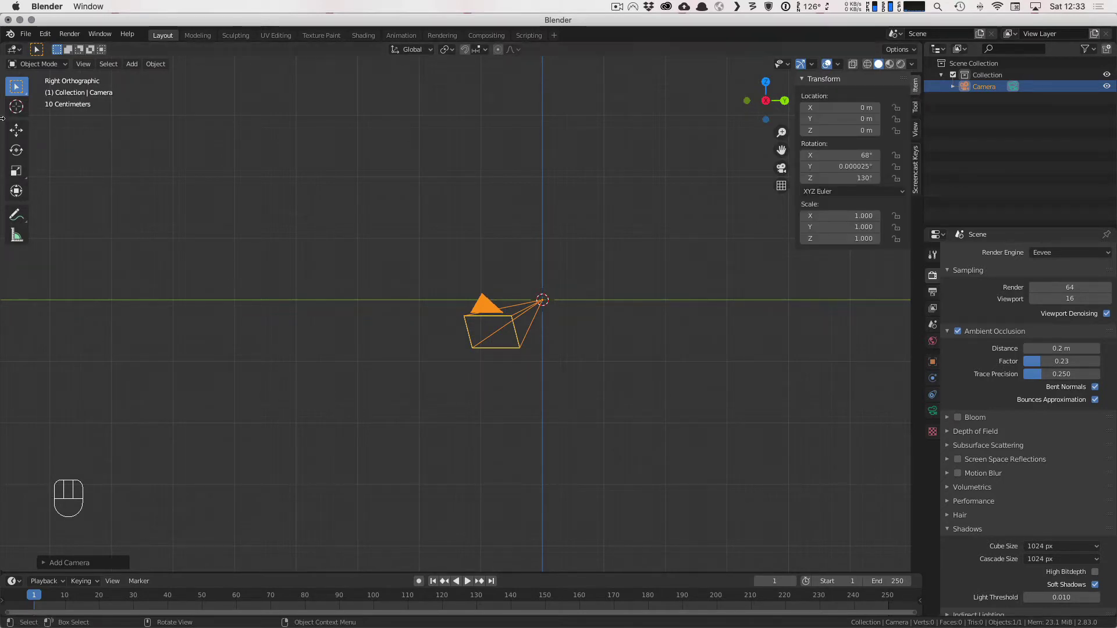
pyautogui.click(44, 33)
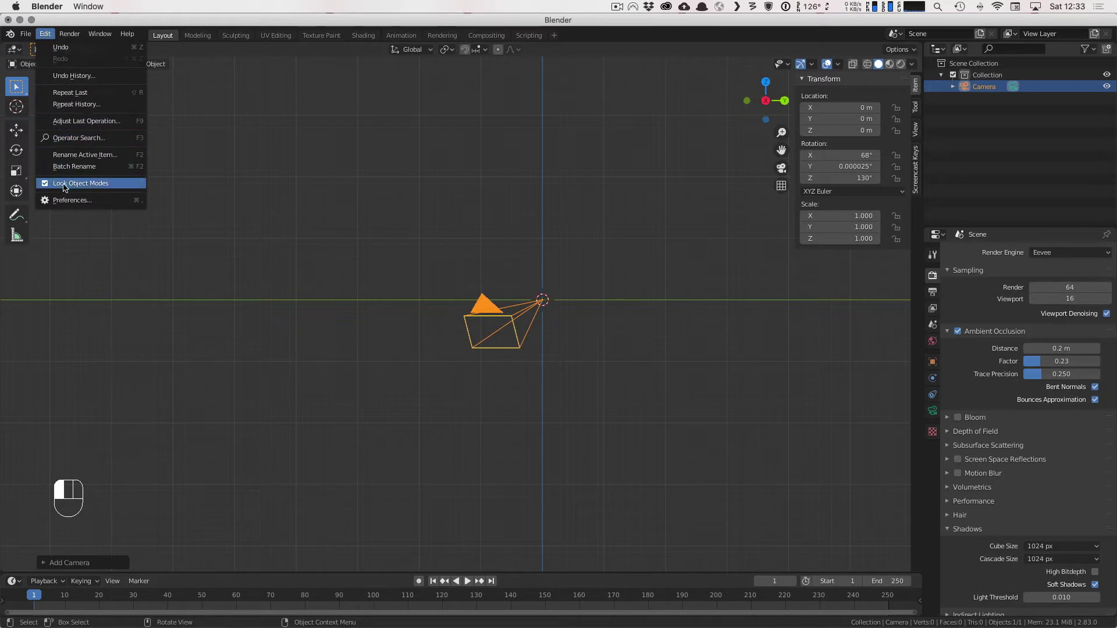
pyautogui.click(71, 200)
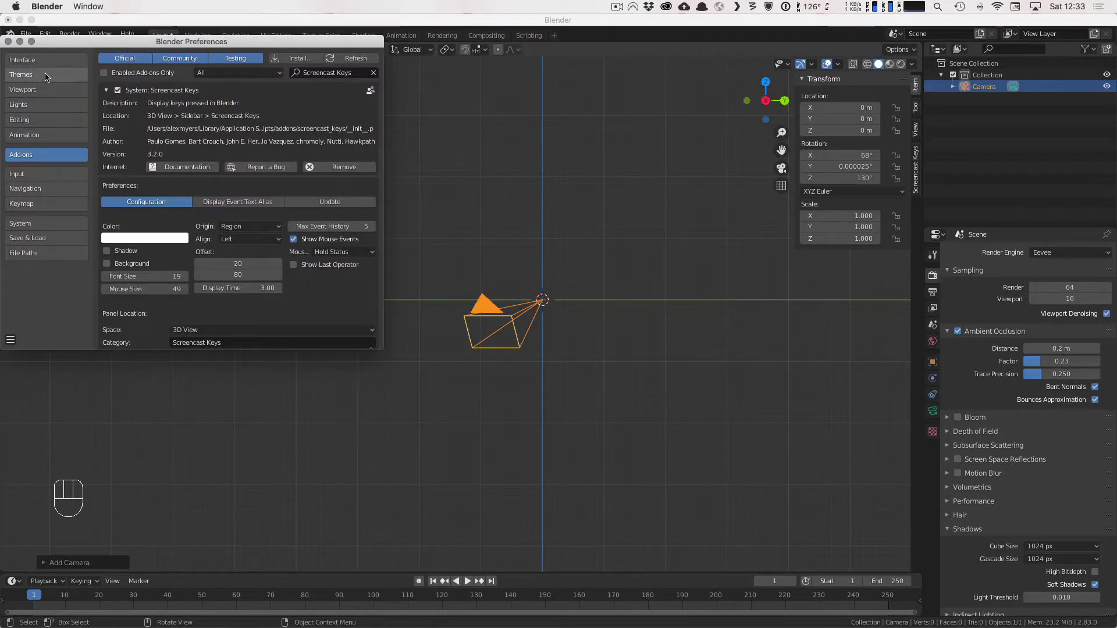
pyautogui.click(52, 174)
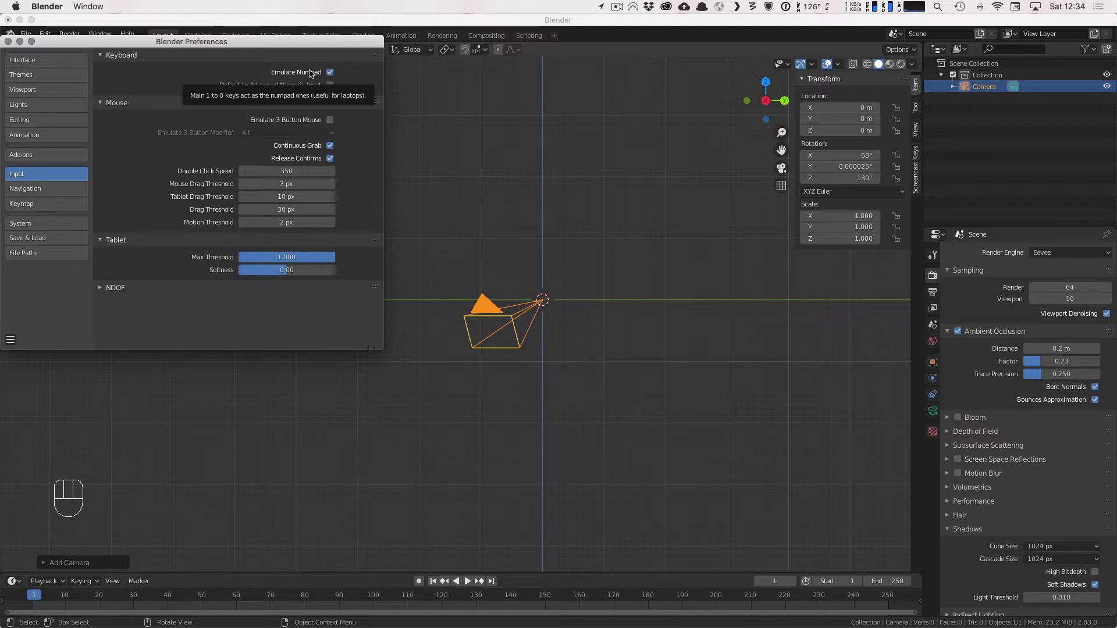
pyautogui.click(330, 72)
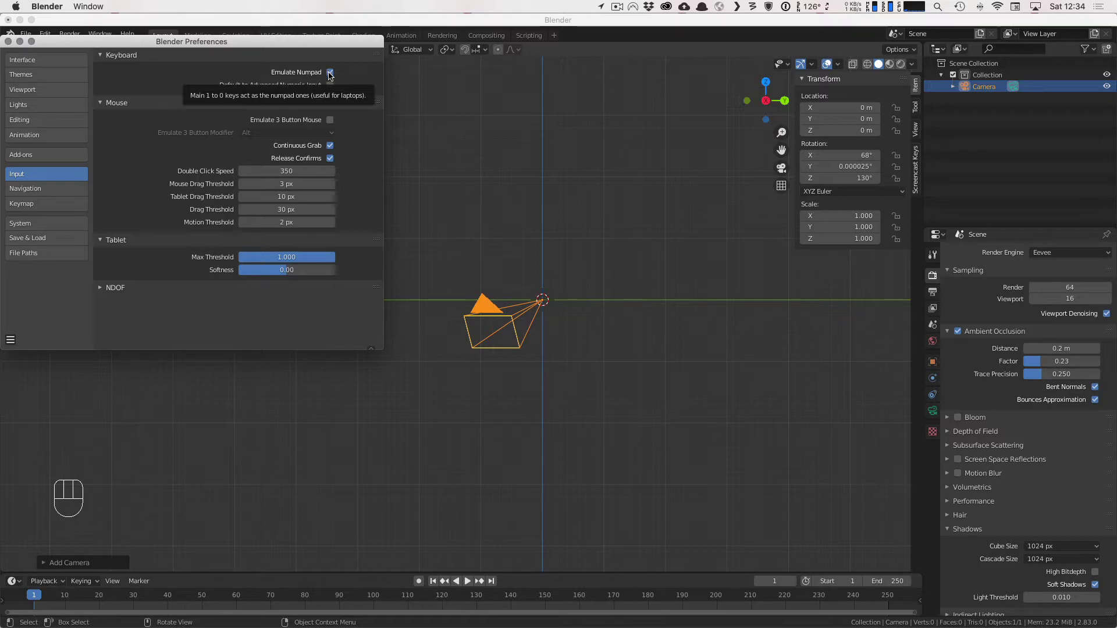
pyautogui.click(8, 41)
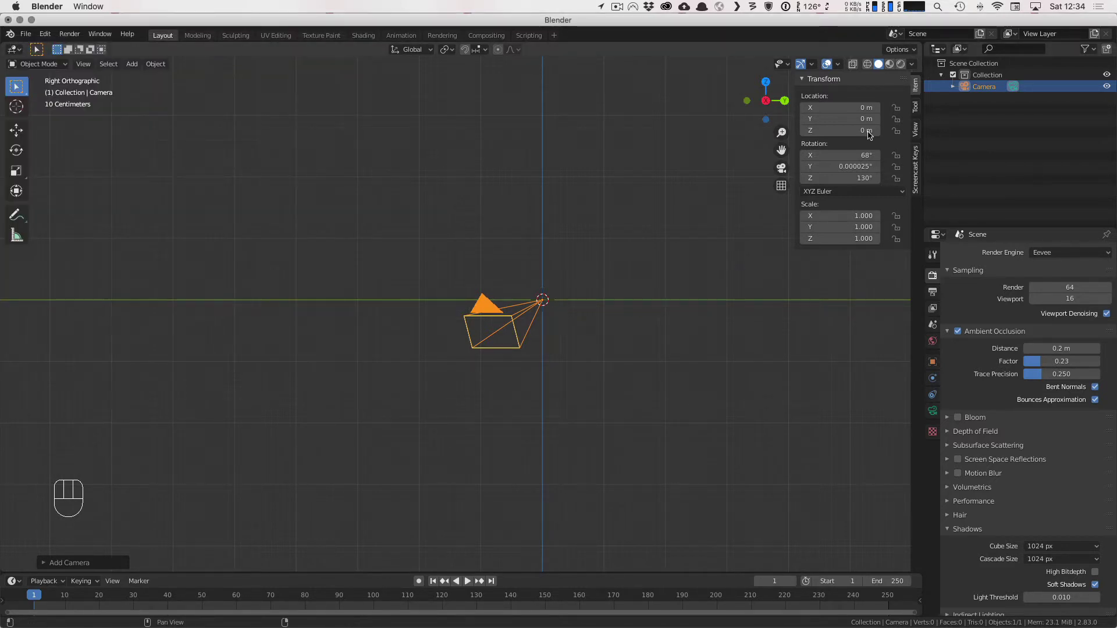
# Step: Set the camera's X, Y and Z rotation to 0°
pyautogui.click(850, 155)
pyautogui.write('0')
pyautogui.press('Tab')
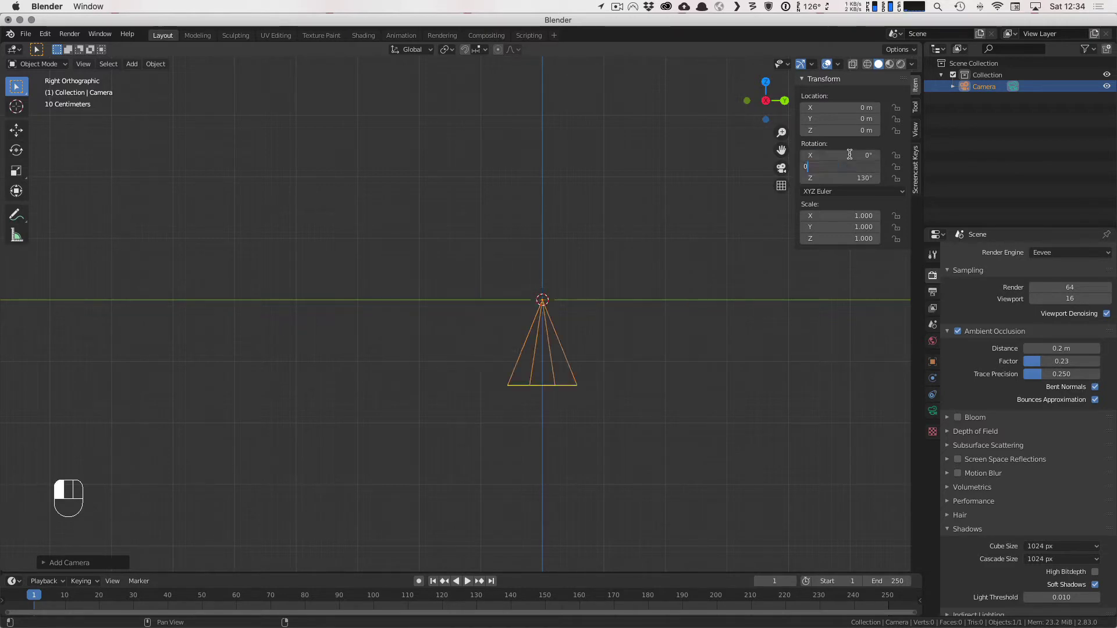
pyautogui.write('0')
pyautogui.press('Tab')
pyautogui.write('0')
pyautogui.press('Return')
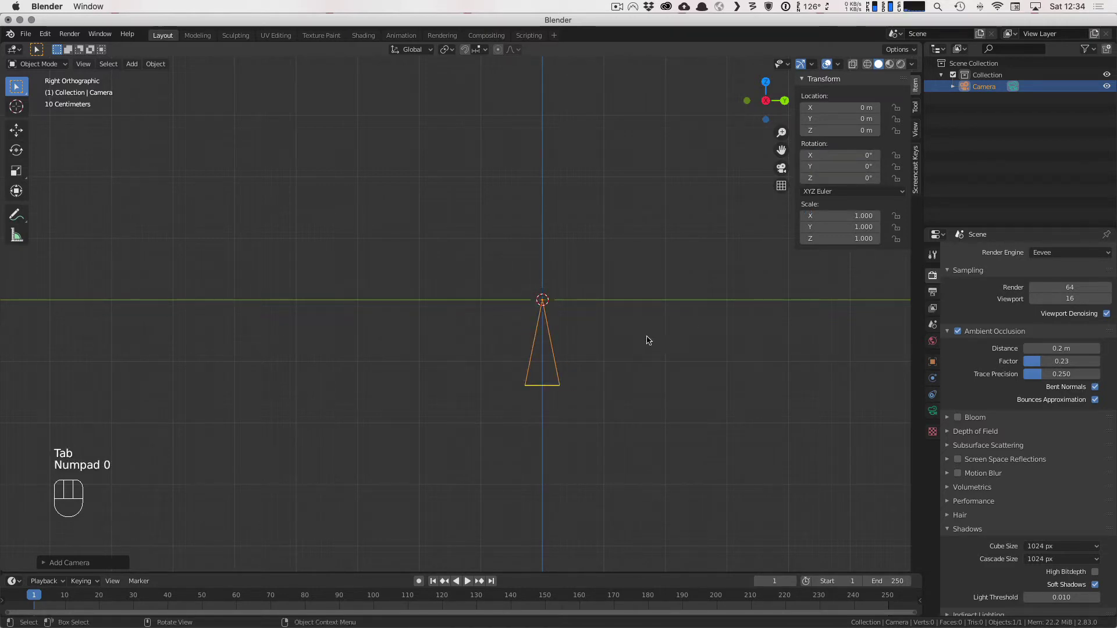
# Step: Rotate the camera in the right view with angle snapping to 90° on X, so that it points along the Y axis
pyautogui.press('r')
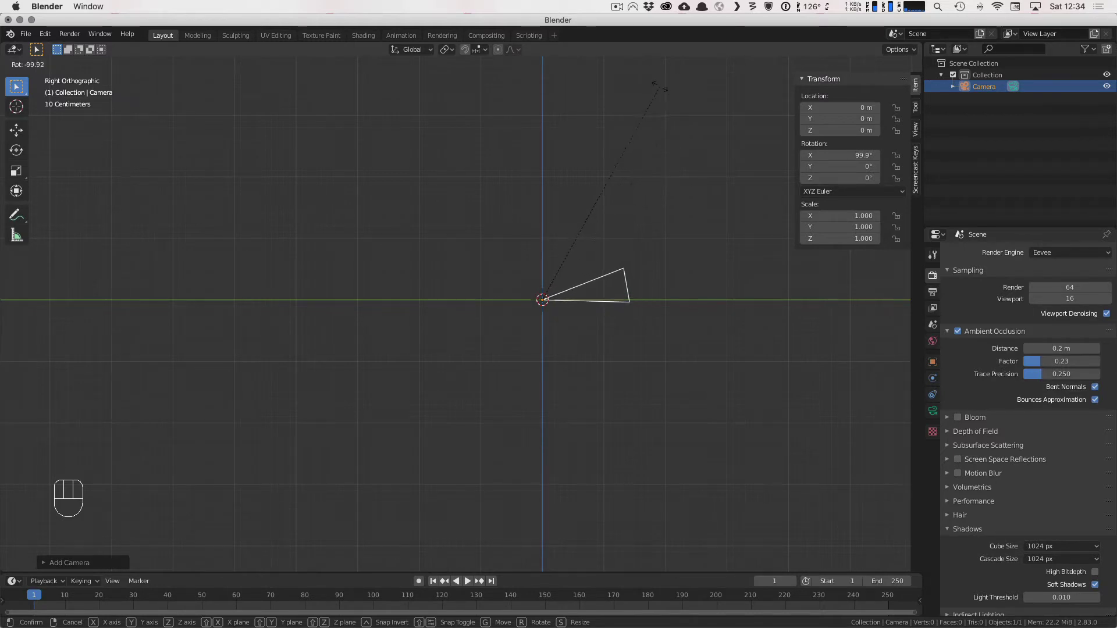
pyautogui.press('ctrl')
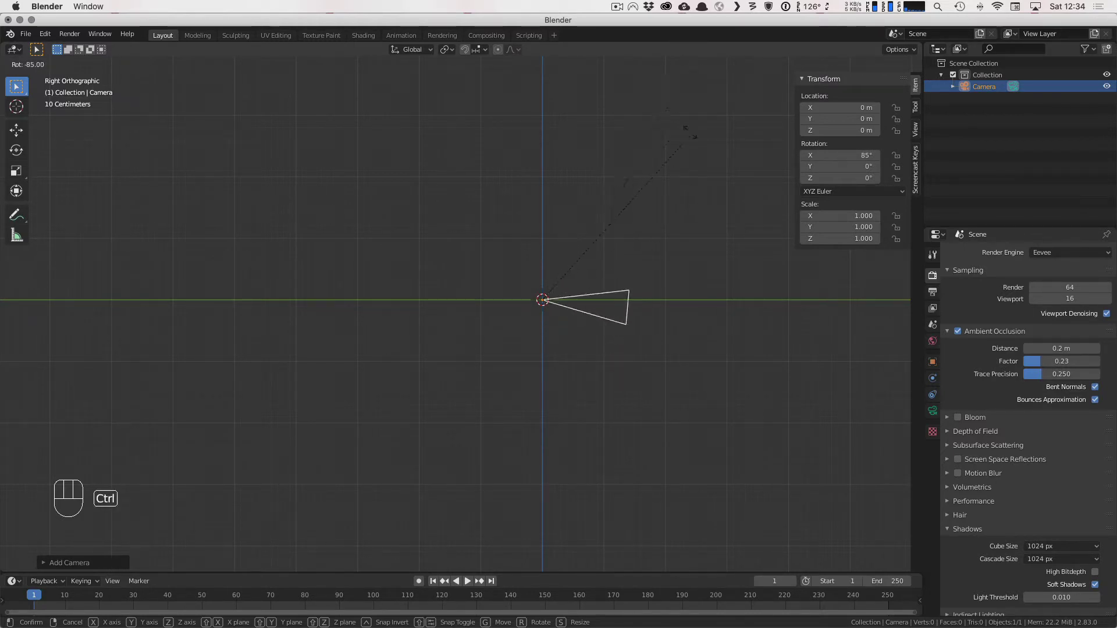
pyautogui.keyDown('ctrl'); pyautogui.click(691, 112); pyautogui.keyUp('ctrl')
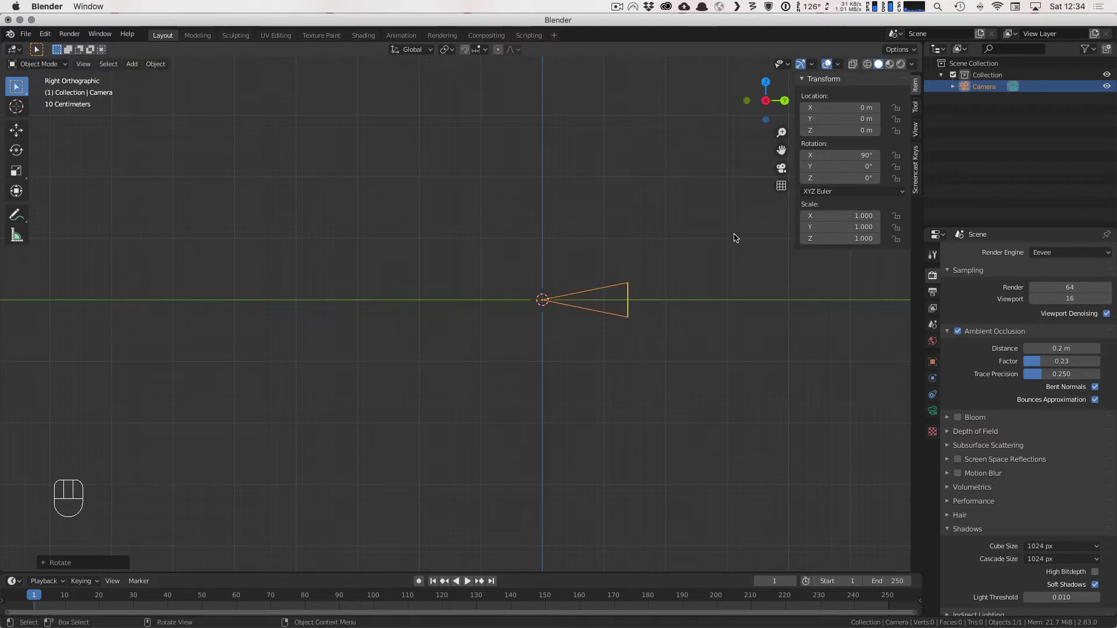
# Step: Move the camera back and up from the origin to about Y -3.97 m and Z 1.99 m
pyautogui.press('g')
pyautogui.click(474, 199)
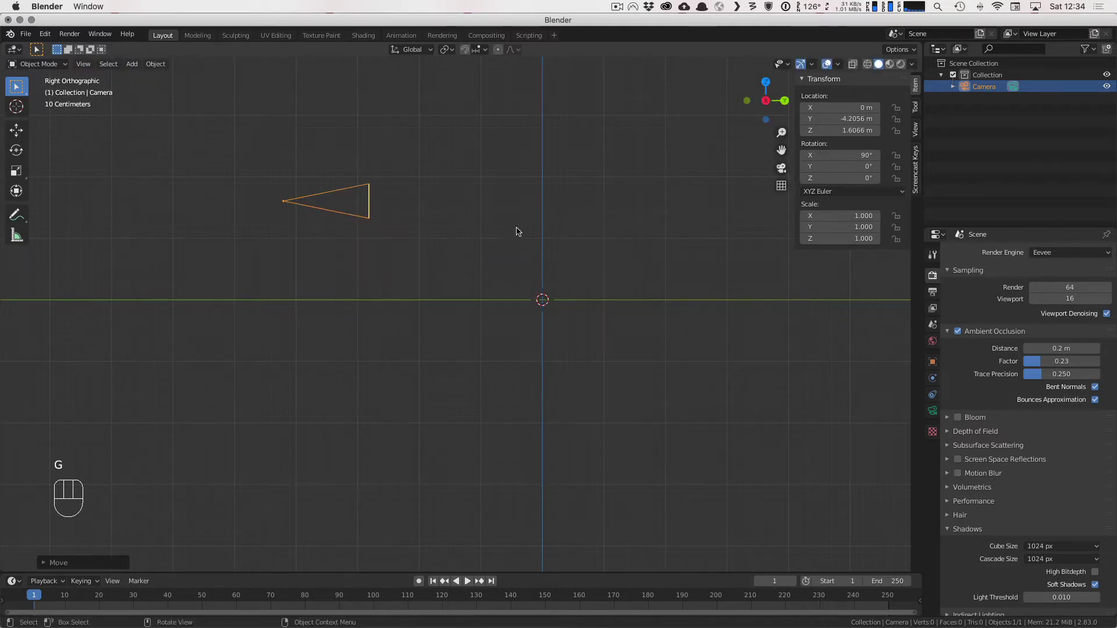
pyautogui.press('g')
pyautogui.click(531, 205)
# Step: Tilt the camera down toward the origin to an X rotation of about 69.7° and look through it
pyautogui.press('r')
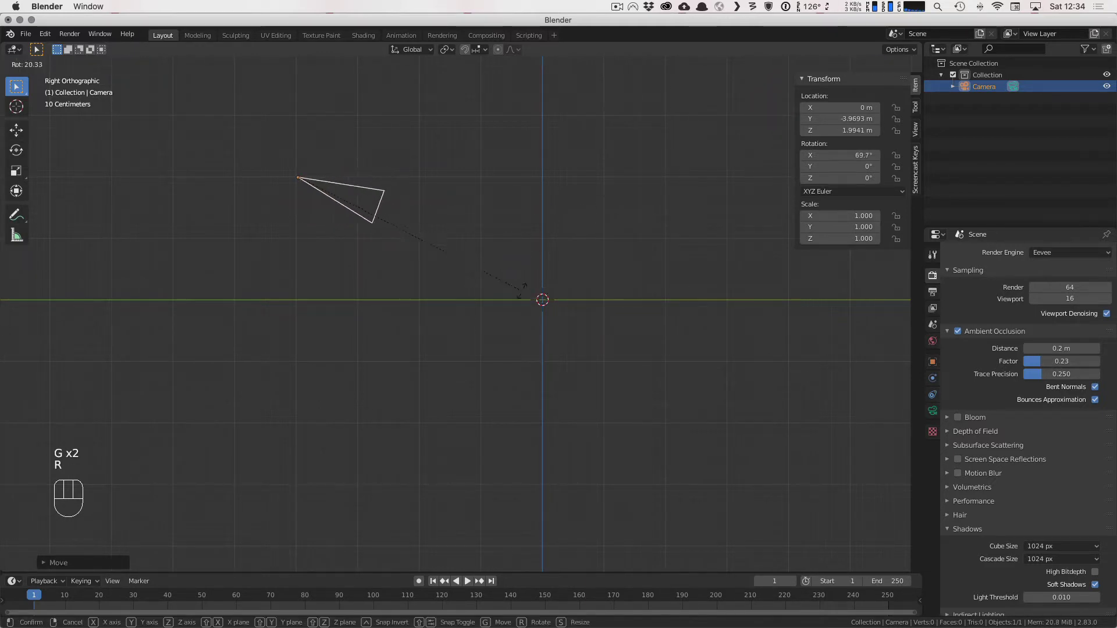
pyautogui.click(524, 289)
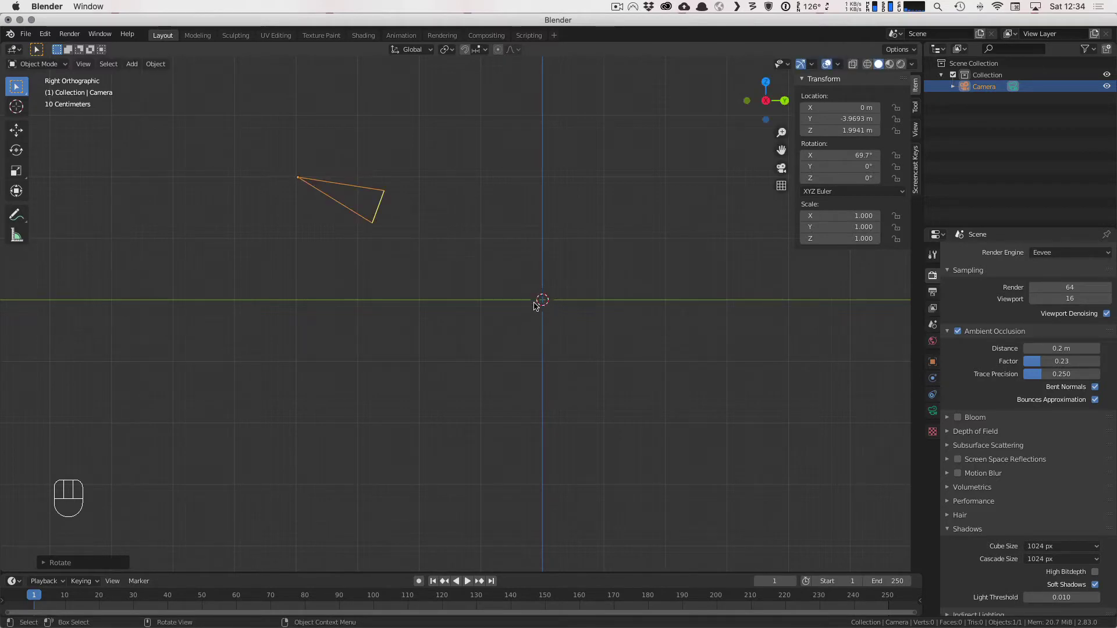
pyautogui.press('KP_0')
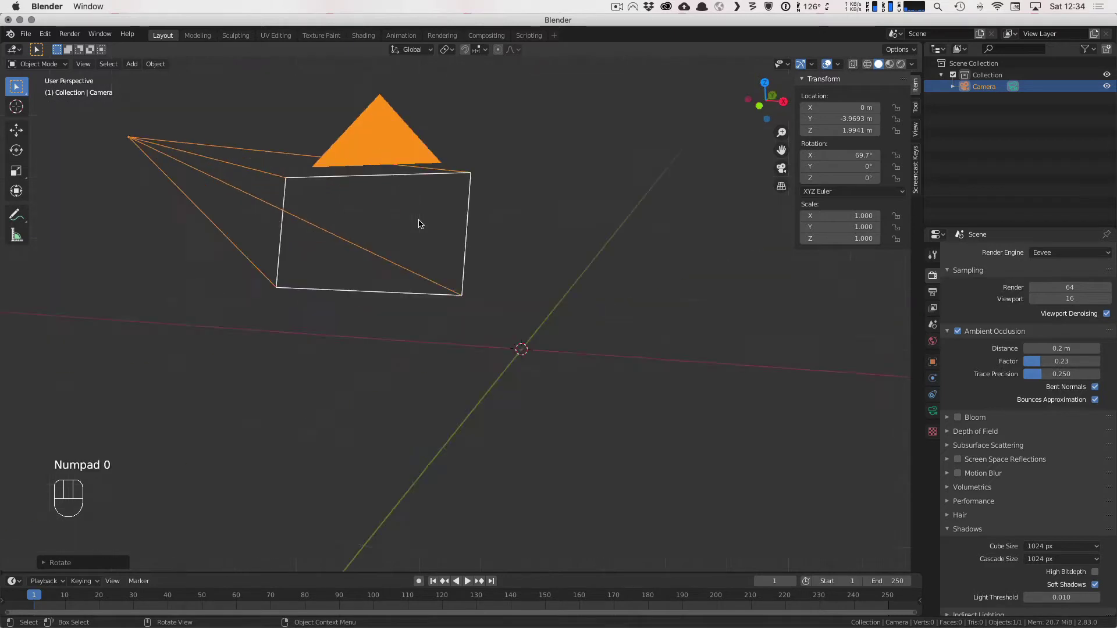
# Step: Lock the camera to the view, reframe it with the origin slightly below the frame's centre, and release the lock
pyautogui.click(916, 129)
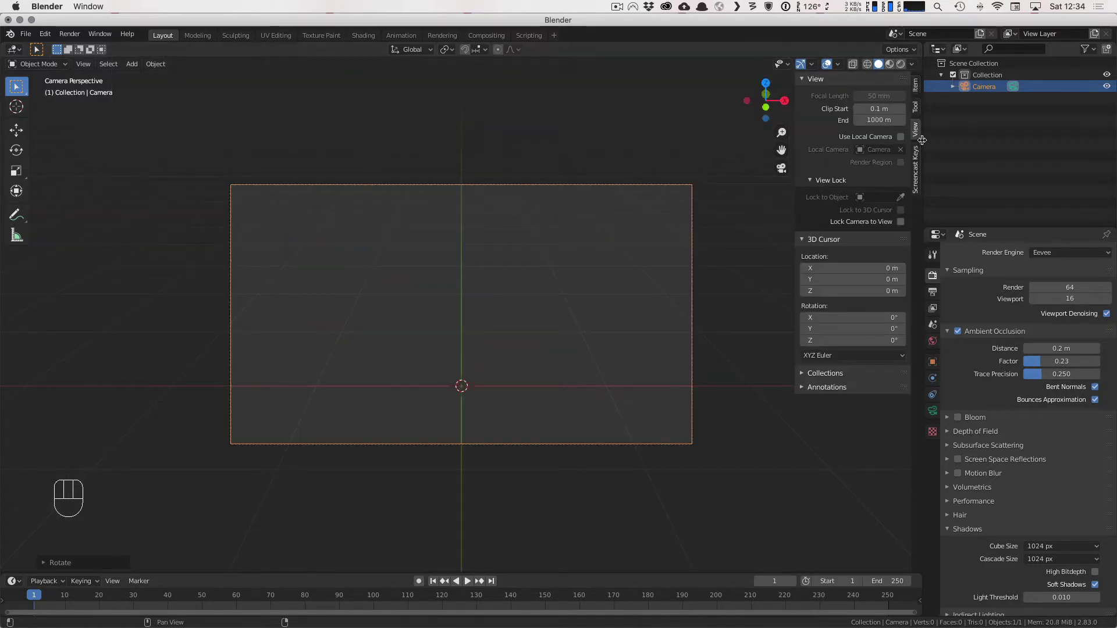
pyautogui.press('n')
pyautogui.press('n')
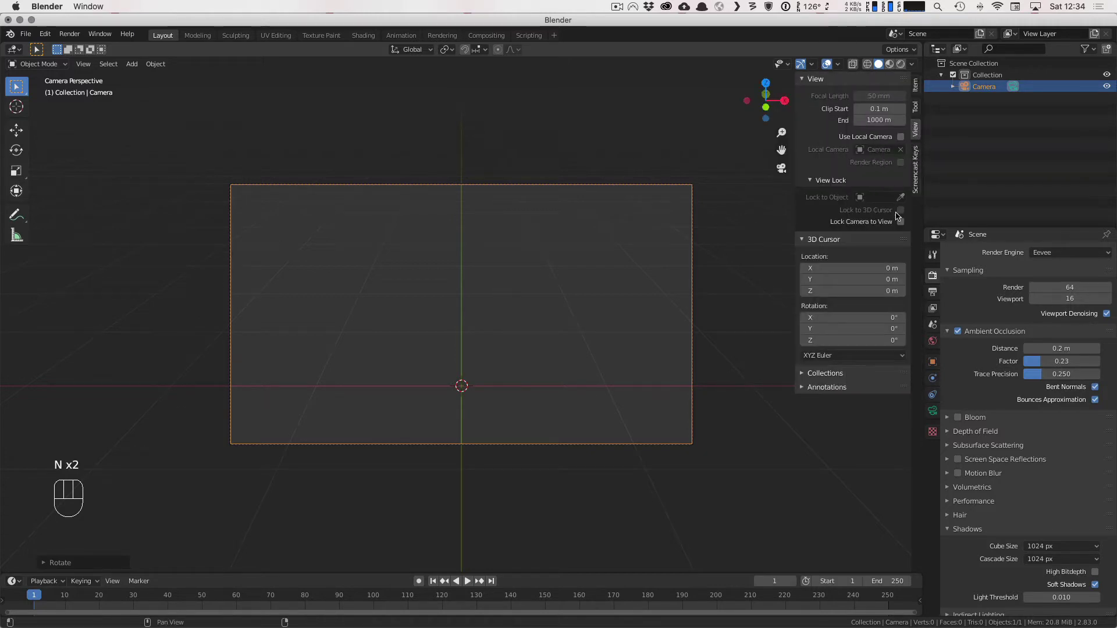
pyautogui.click(901, 222)
pyautogui.moveTo(498, 320); pyautogui.dragTo(468, 264, button='middle')
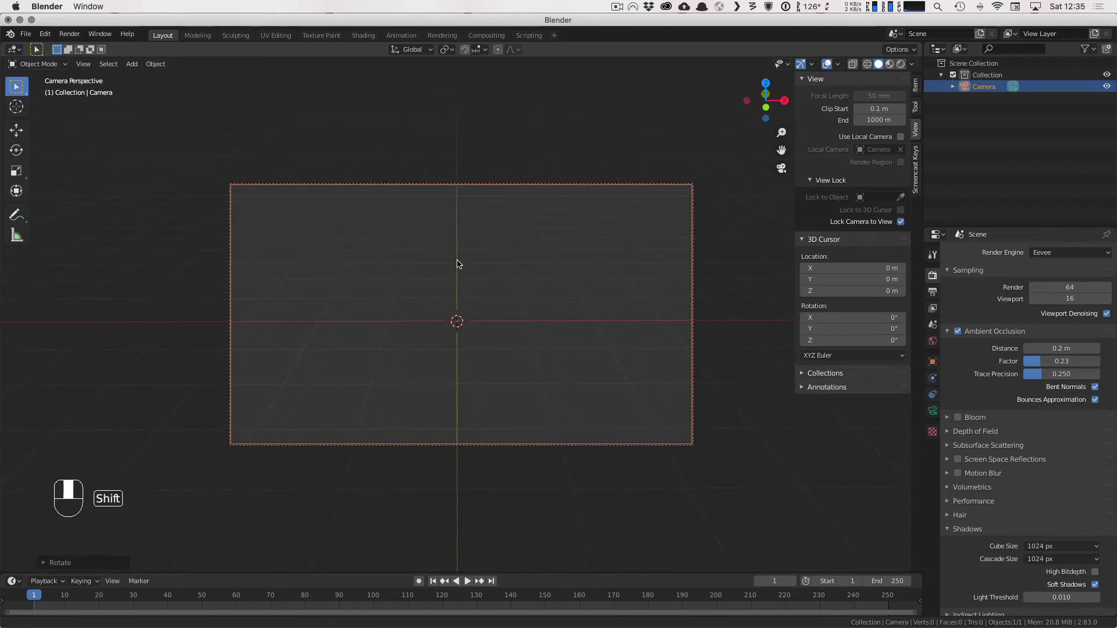
pyautogui.keyDown('shift'); pyautogui.moveTo(457, 264); pyautogui.dragTo(459, 264, button='middle'); pyautogui.keyUp('shift')
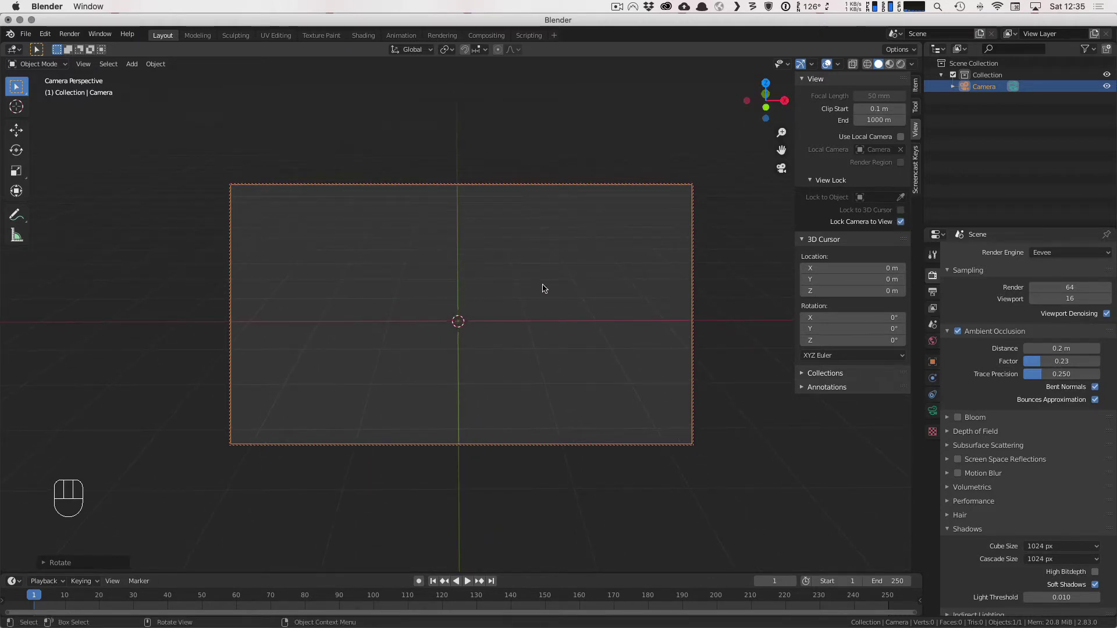
pyautogui.keyDown('shift'); pyautogui.moveTo(516, 284); pyautogui.dragTo(515, 305, button='middle'); pyautogui.keyUp('shift')
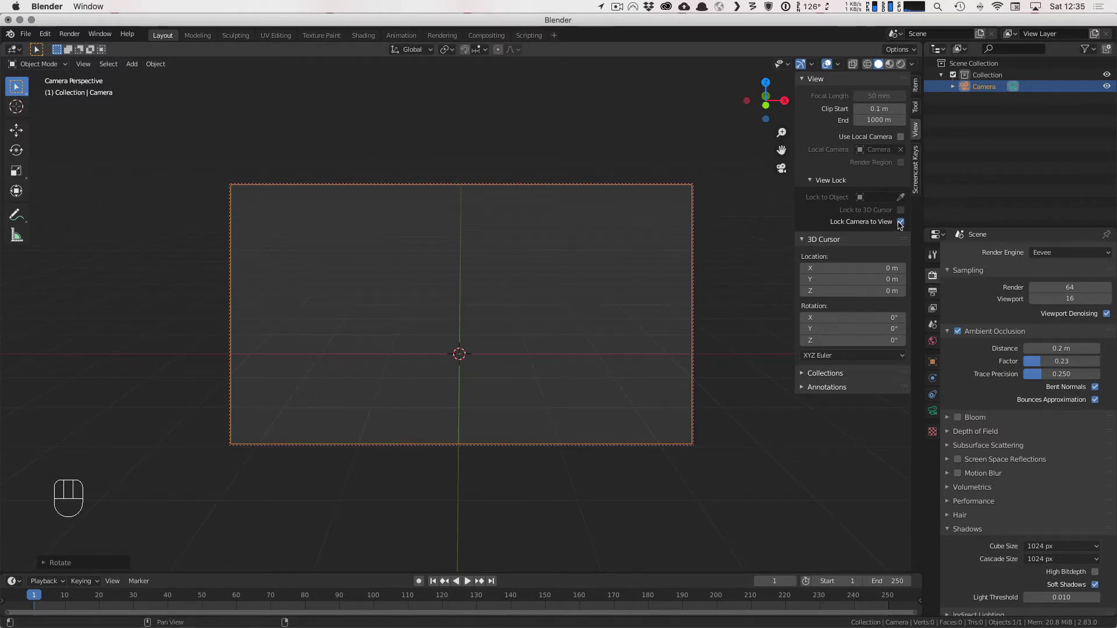
pyautogui.click(900, 222)
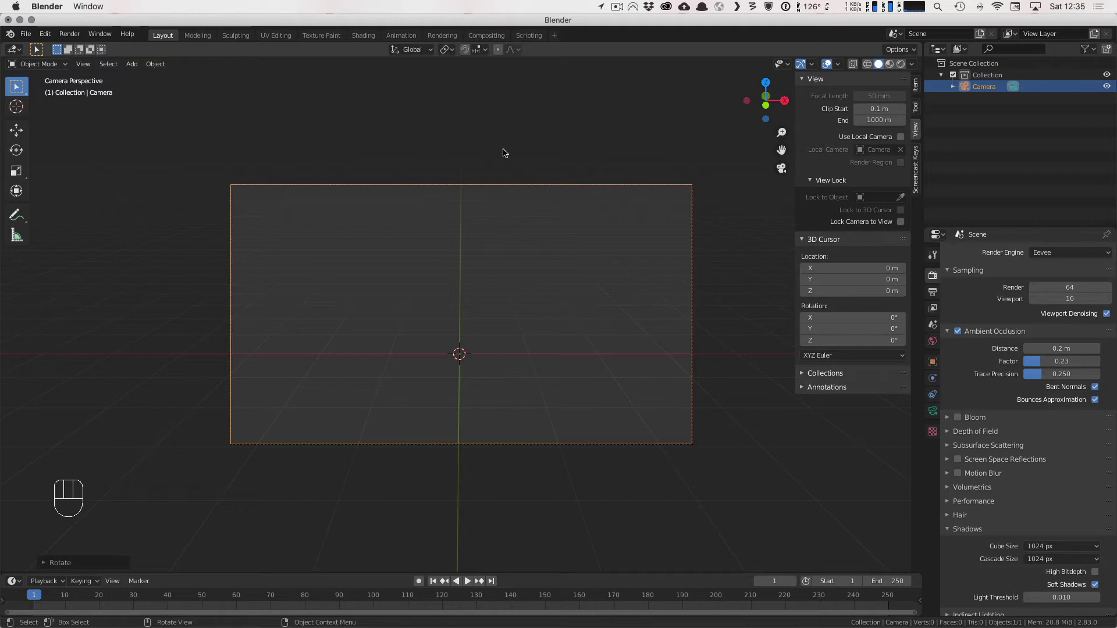
# Step: Add a cube mesh at the origin while in the right orthographic view
pyautogui.press('KP_1')
pyautogui.press('KP_3')
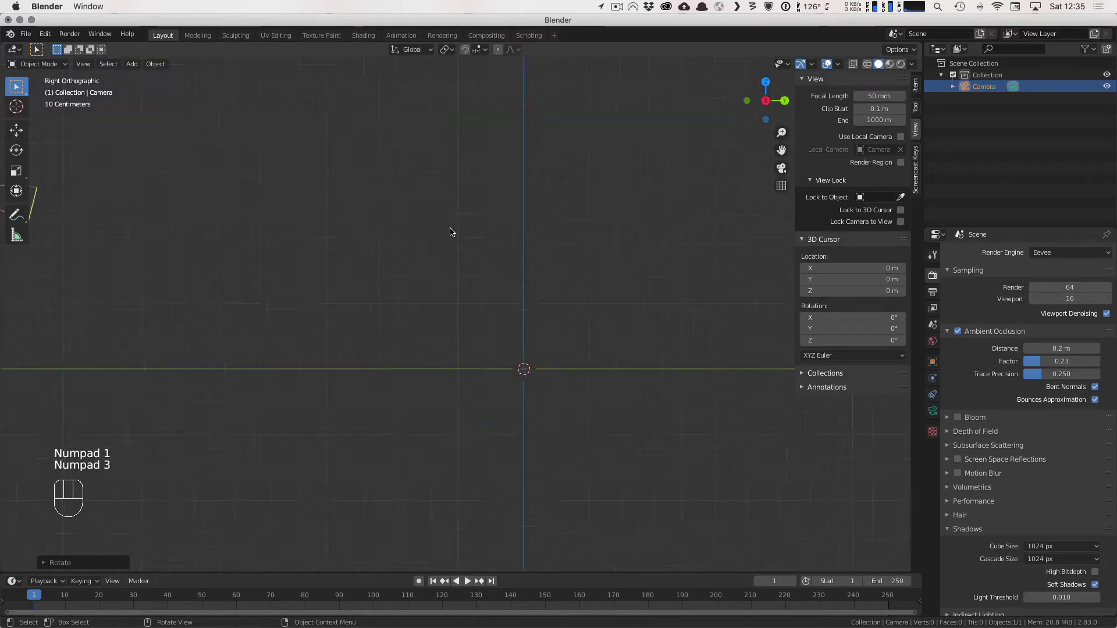
pyautogui.scroll(-5, 451, 232)
pyautogui.keyDown('shift'); pyautogui.moveTo(508, 324); pyautogui.dragTo(544, 298, button='middle'); pyautogui.keyUp('shift')
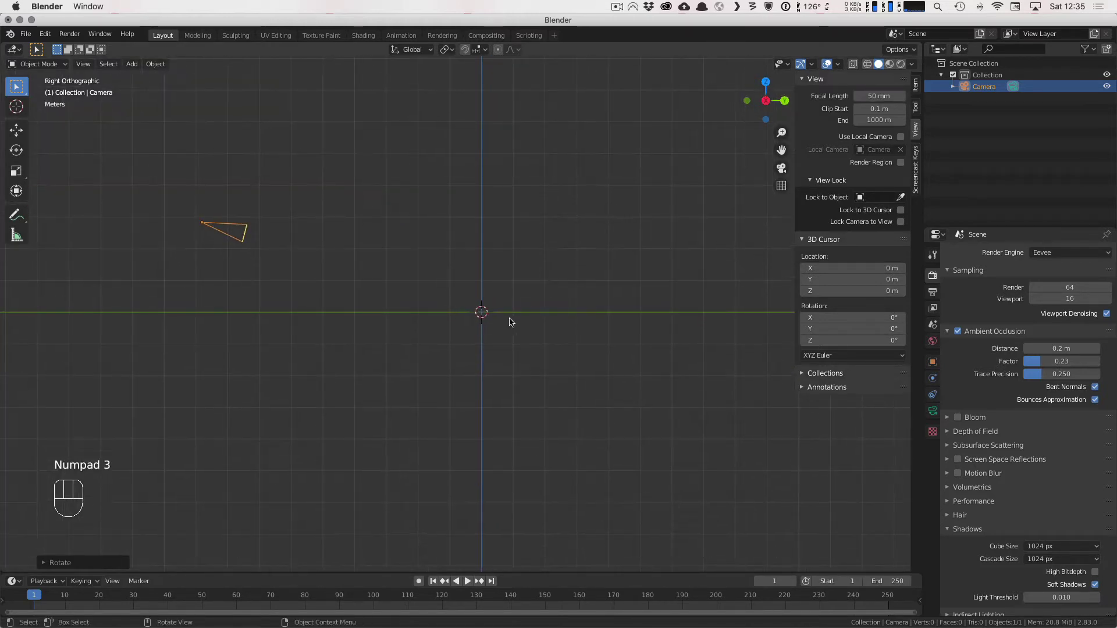
pyautogui.scroll(1, 509, 322)
pyautogui.keyDown('shift'); pyautogui.moveTo(596, 341); pyautogui.dragTo(573, 326, button='middle'); pyautogui.keyUp('shift')
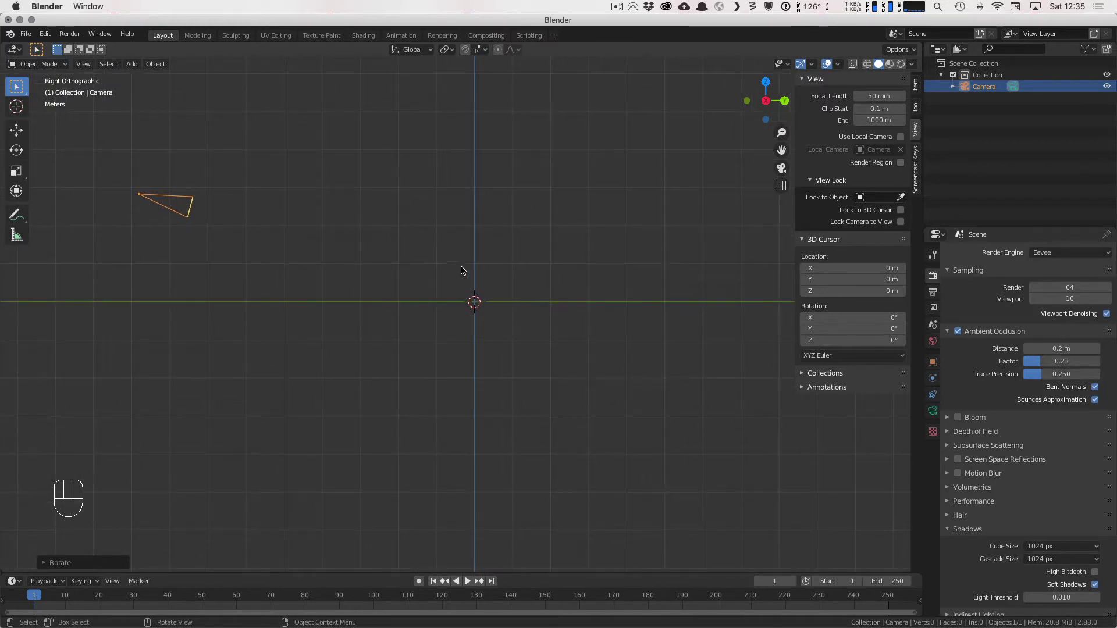
pyautogui.hotkey('shift', 'a')
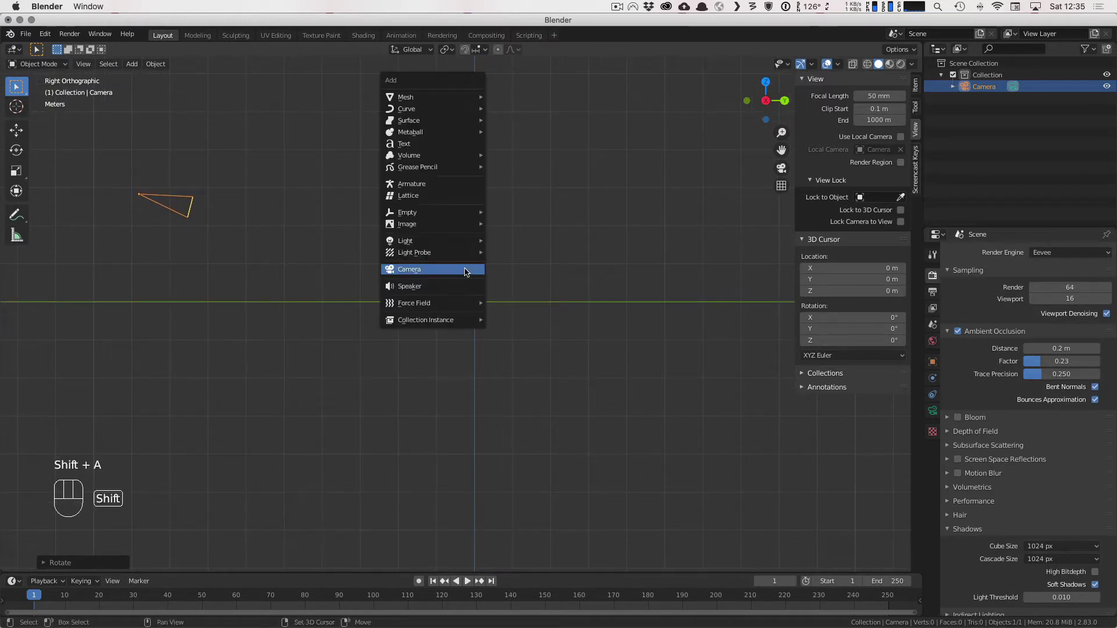
pyautogui.moveTo(458, 103)
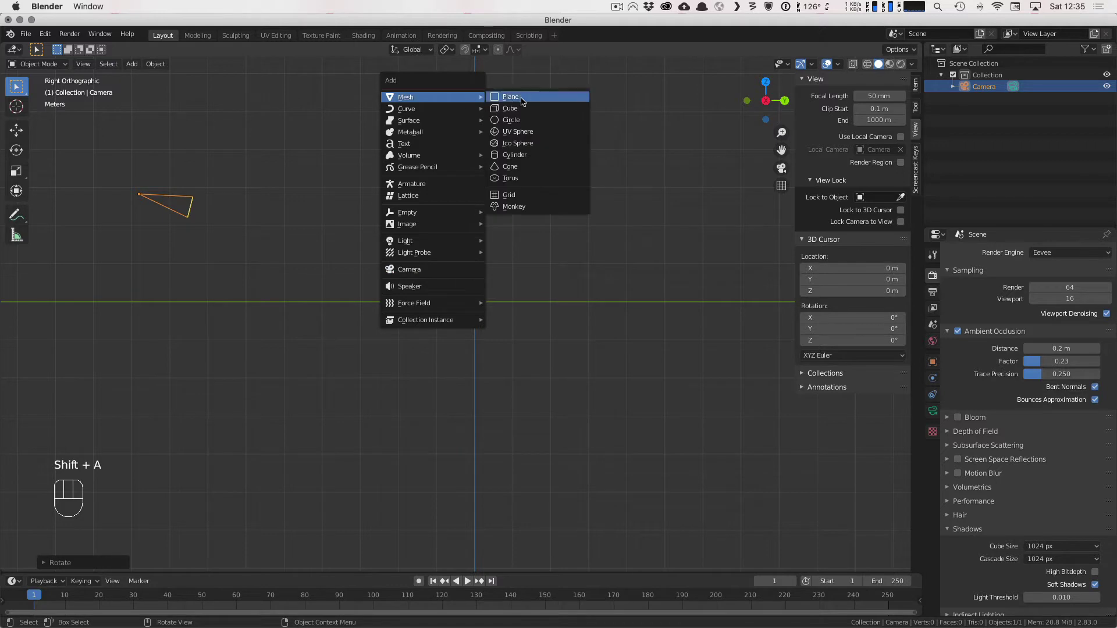
pyautogui.click(531, 109)
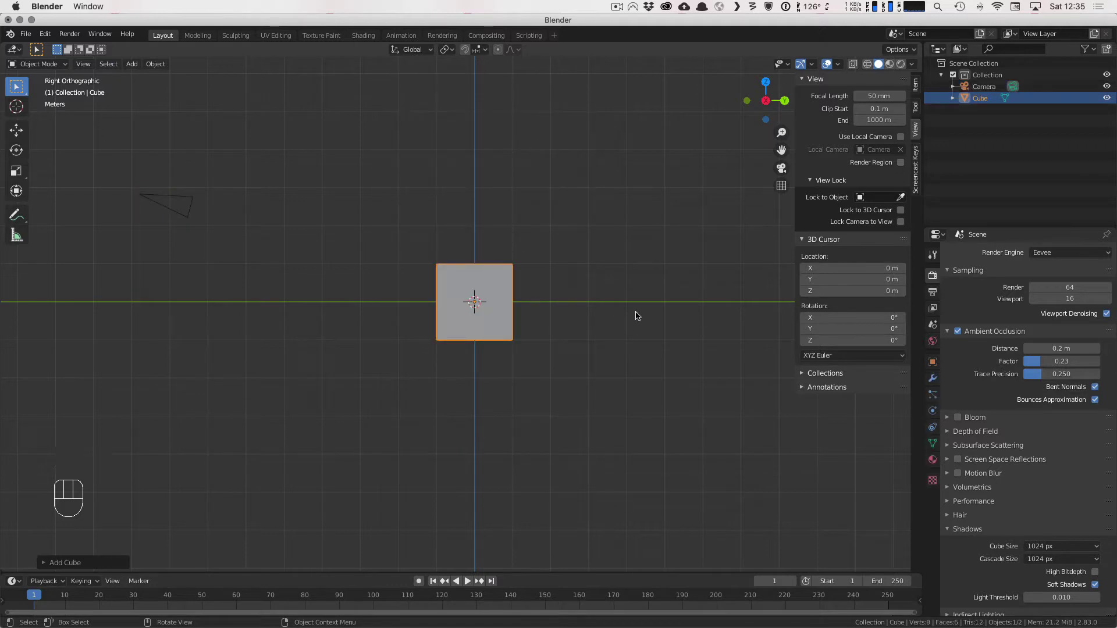
# Step: Switch the viewport shading to Wireframe
pyautogui.press('z')
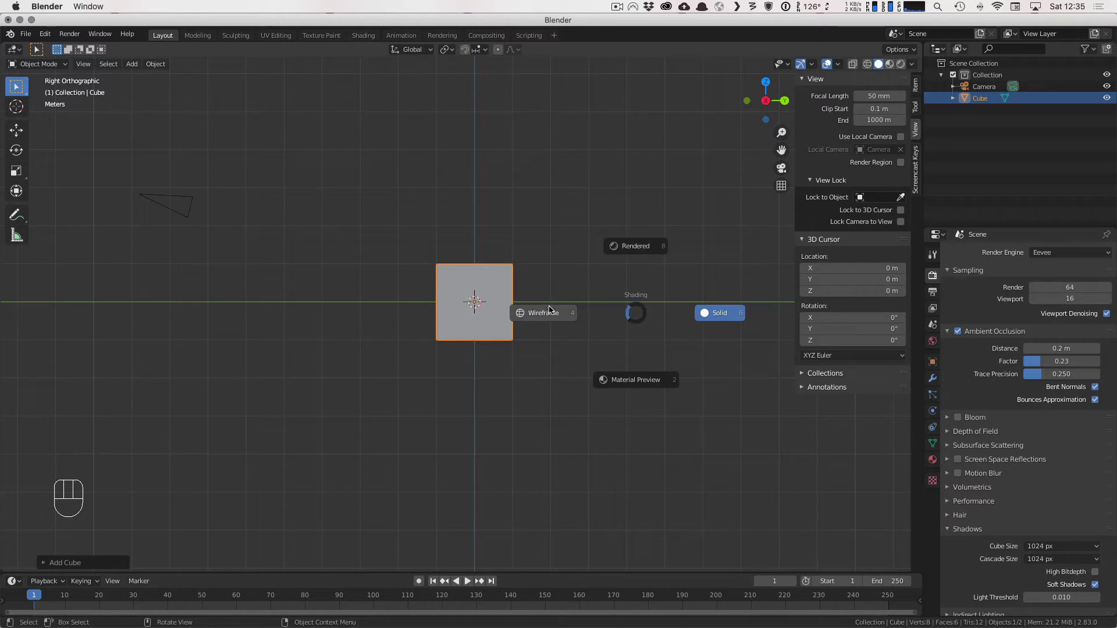
pyautogui.click(543, 313)
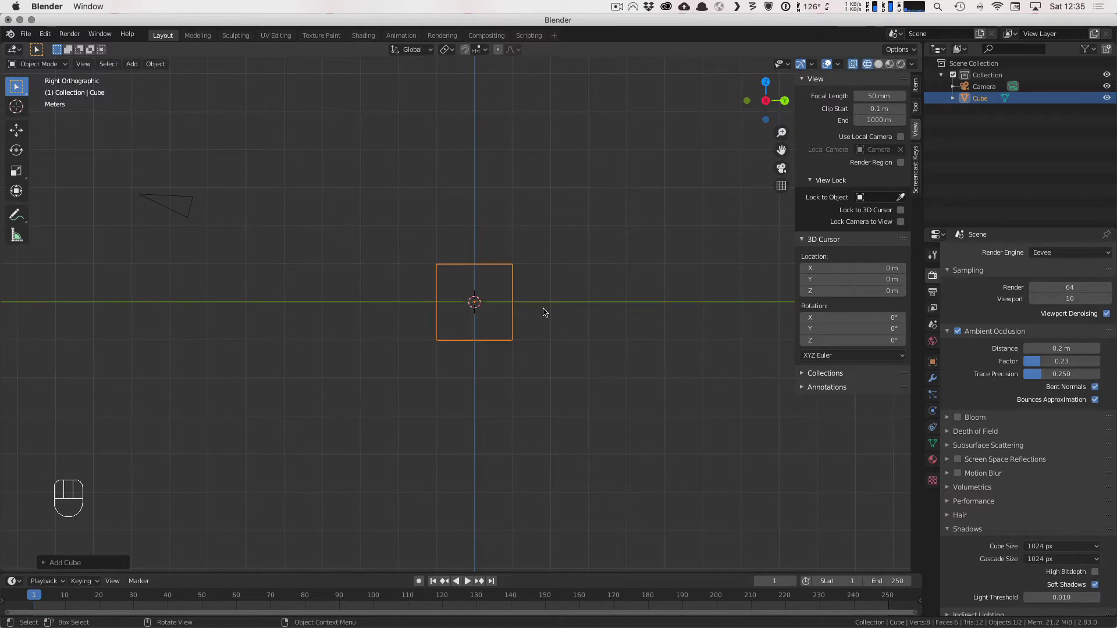
pyautogui.scroll(1, 508, 263)
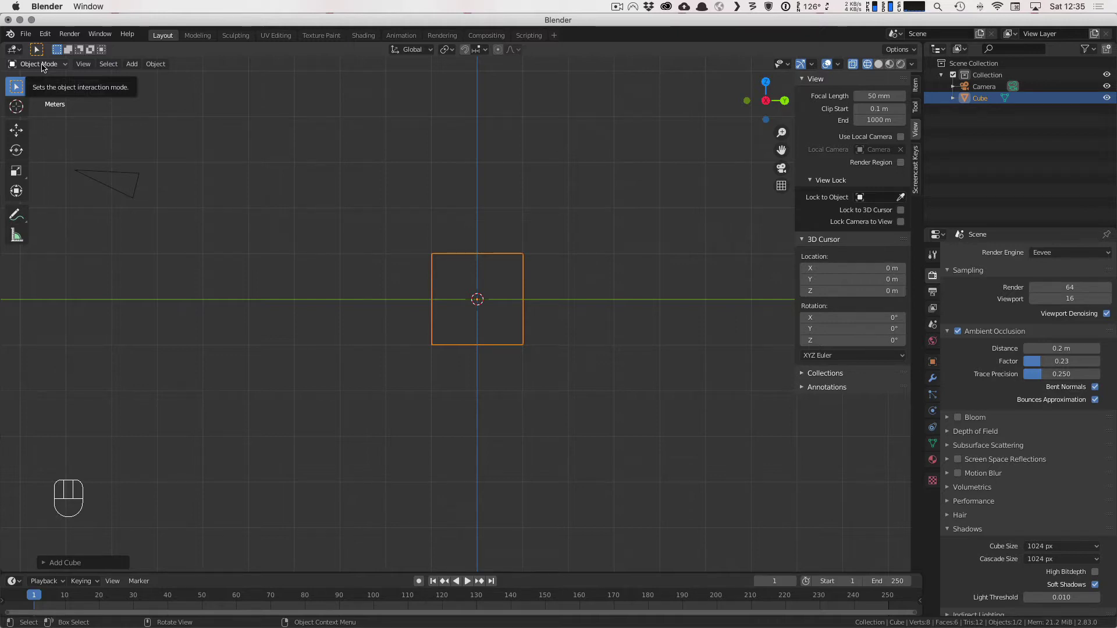
pyautogui.press('Tab')
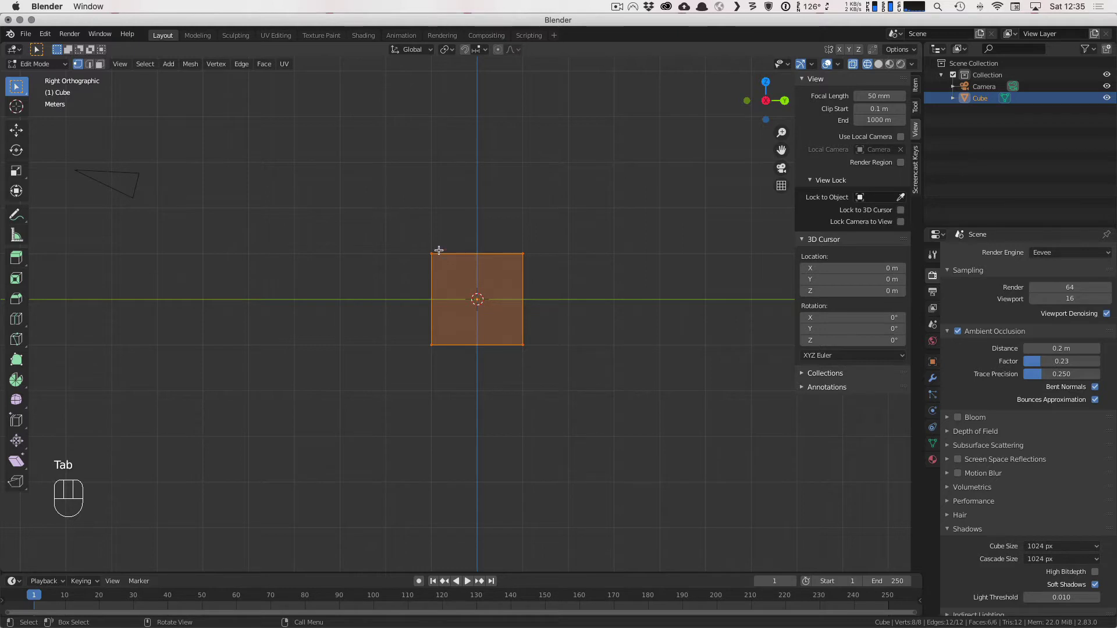
pyautogui.scroll(3, 431, 247)
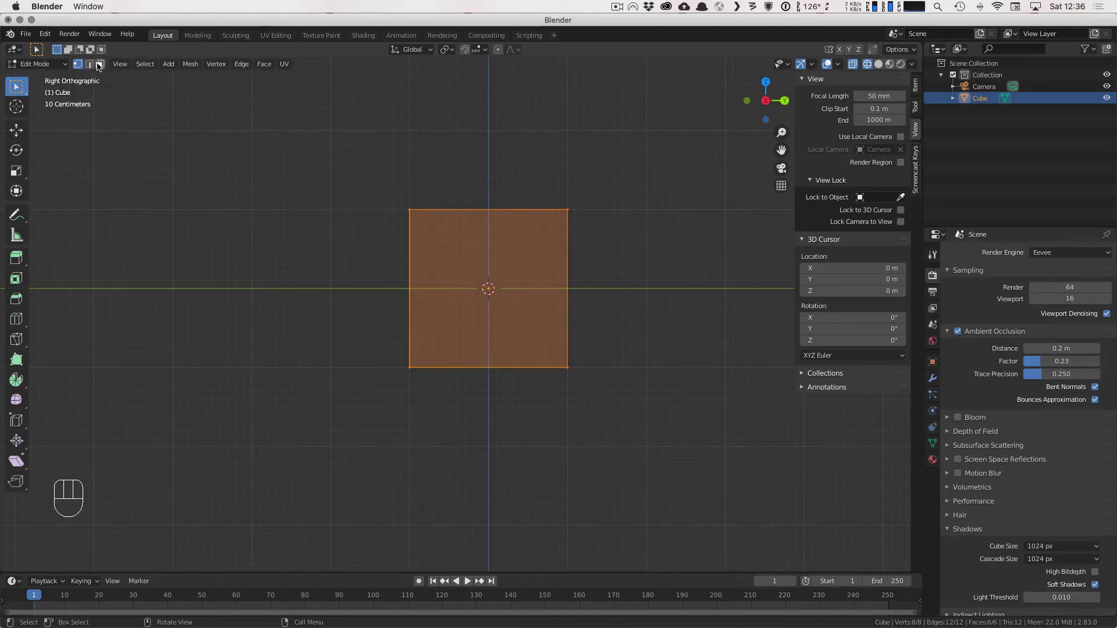
pyautogui.moveTo(442, 158); pyautogui.dragTo(331, 206, button='middle')
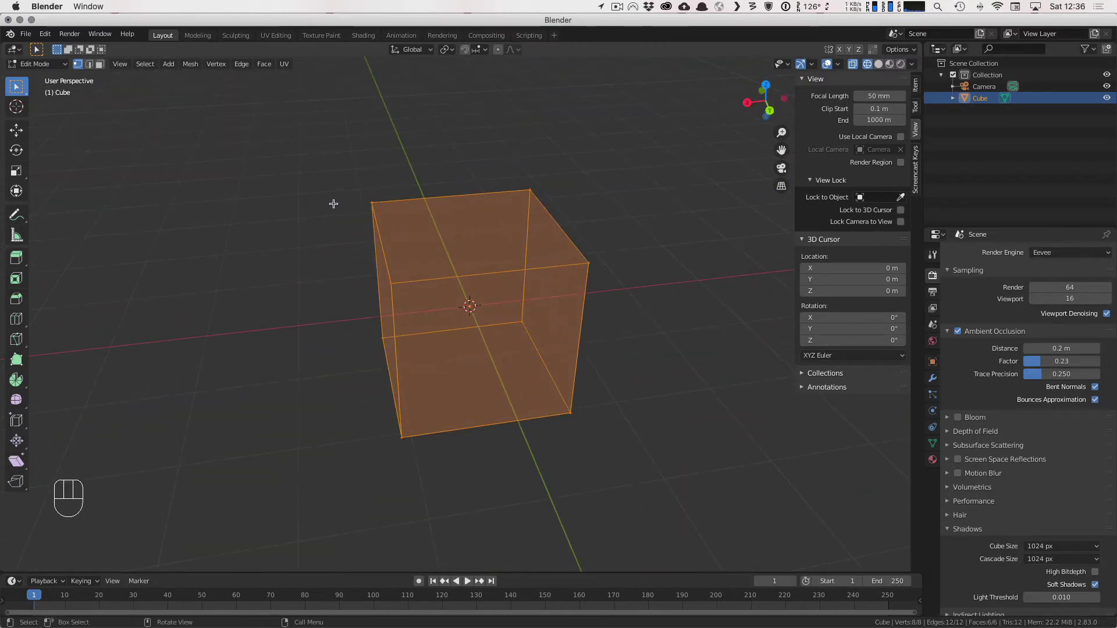
pyautogui.press('Tab')
# Step: Scale the cube by about 1.86 along Y and about 0.74 along Z to form a shoebox shape
pyautogui.press('KP_3')
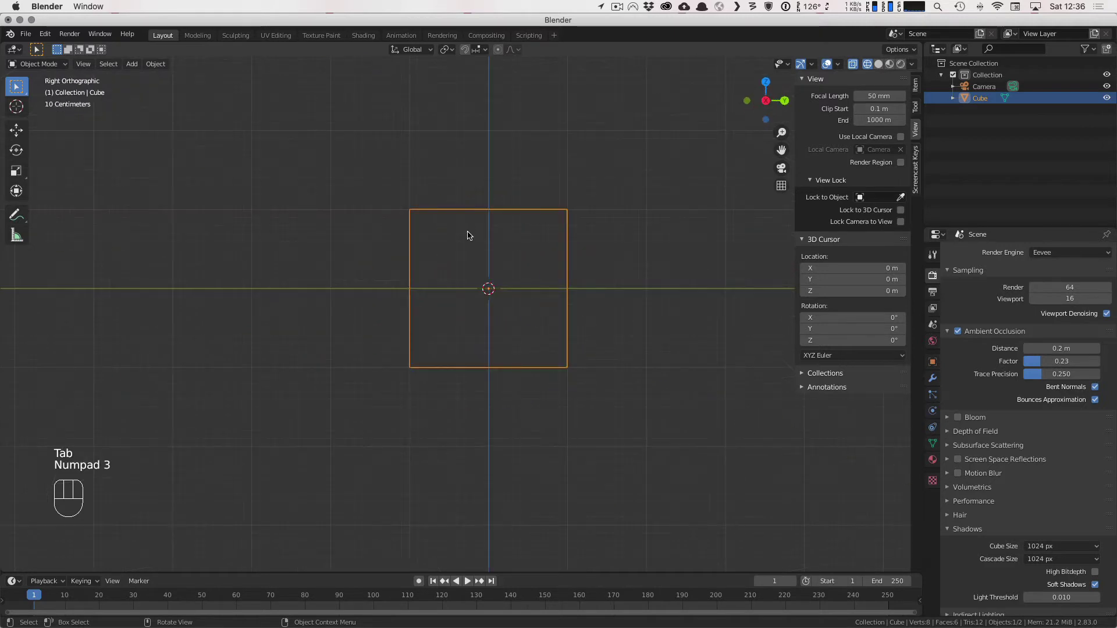
pyautogui.press('s')
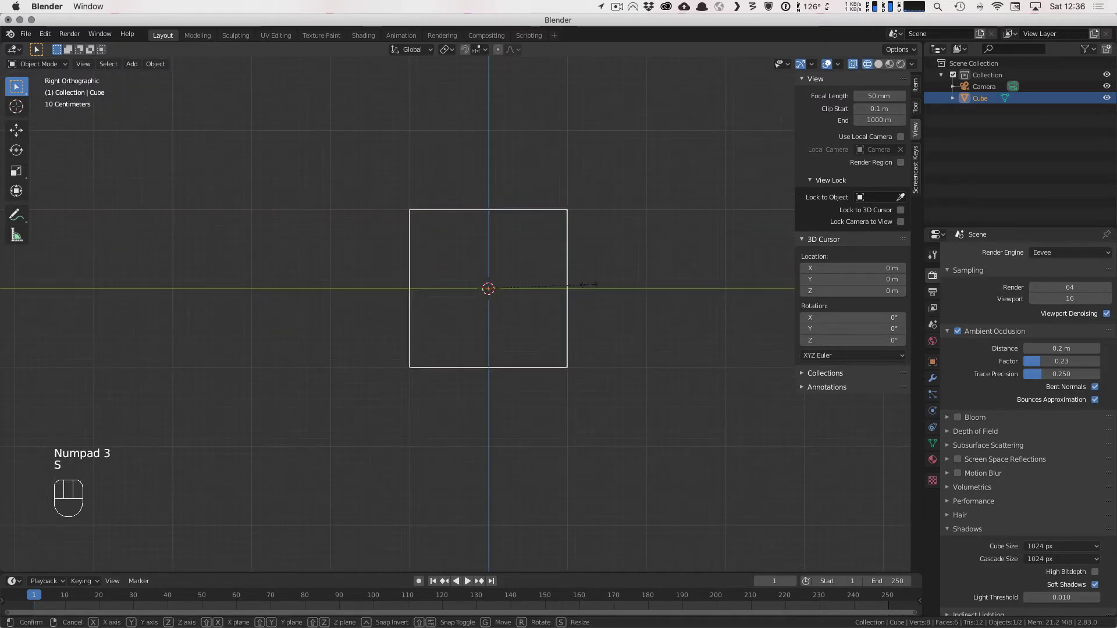
pyautogui.press('x')
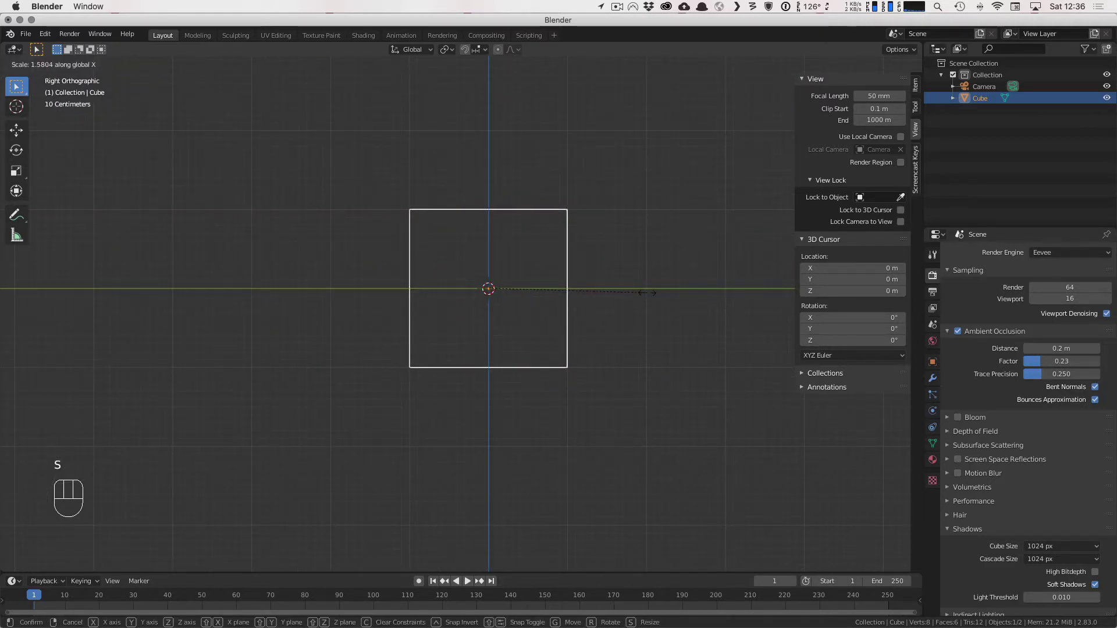
pyautogui.press('y')
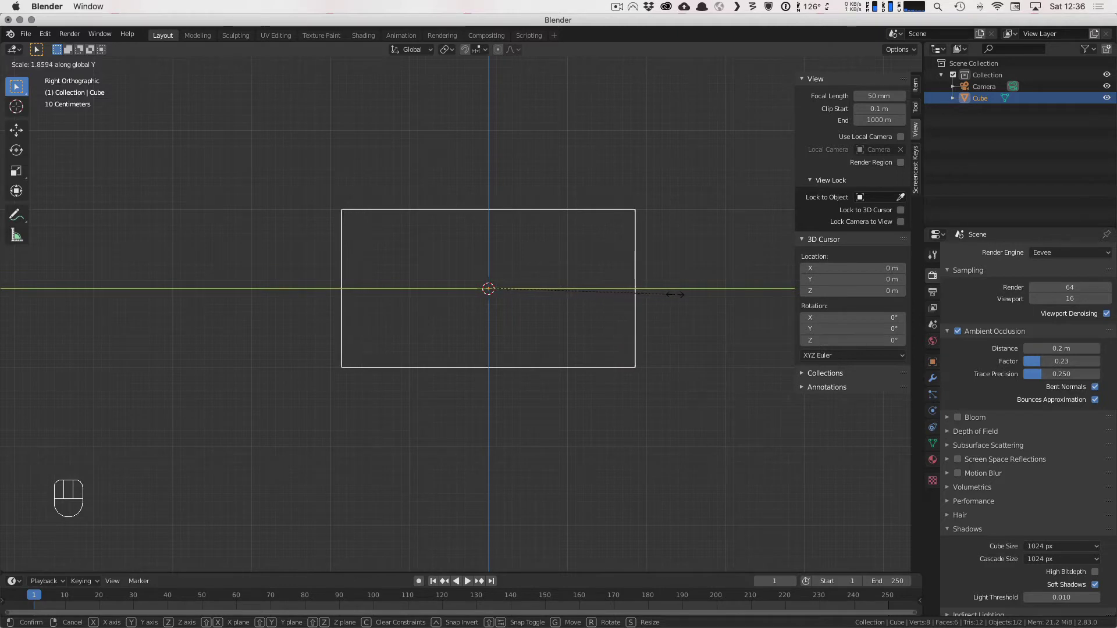
pyautogui.click(675, 294)
pyautogui.moveTo(675, 294); pyautogui.dragTo(647, 287, button='middle')
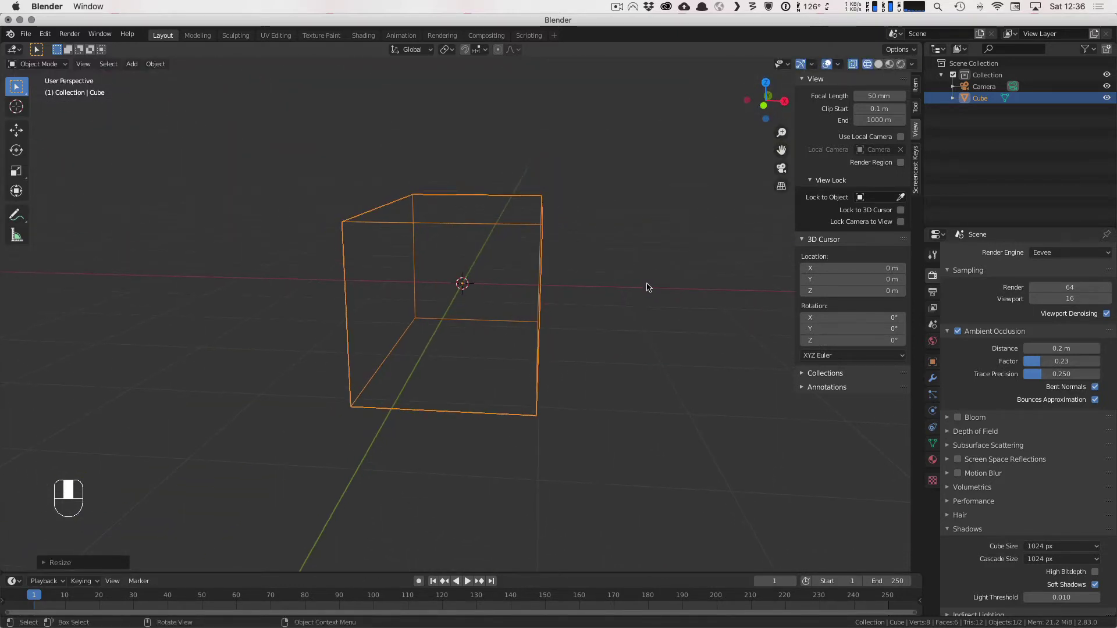
pyautogui.press('s')
pyautogui.press('z')
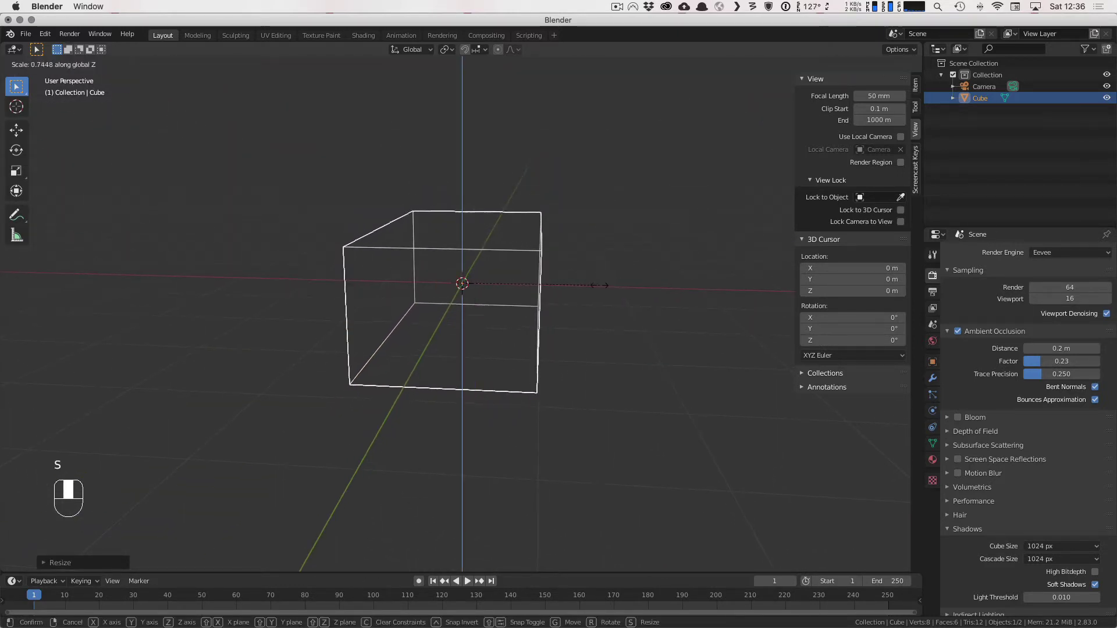
pyautogui.click(593, 286)
pyautogui.moveTo(658, 291); pyautogui.dragTo(374, 314, button='middle')
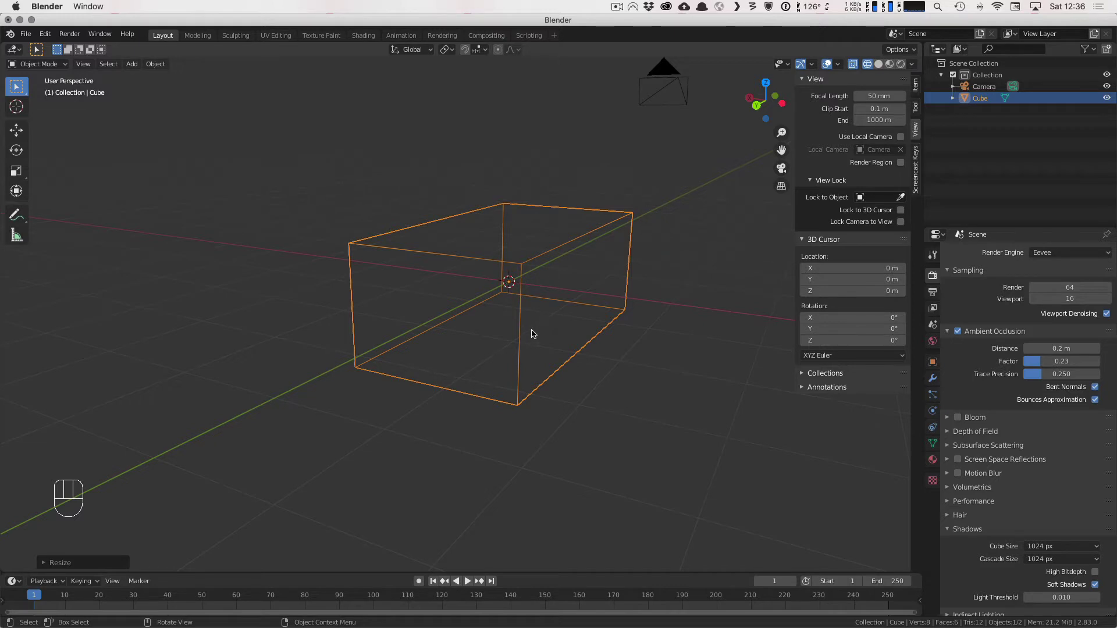
pyautogui.moveTo(554, 326); pyautogui.dragTo(365, 349, button='middle')
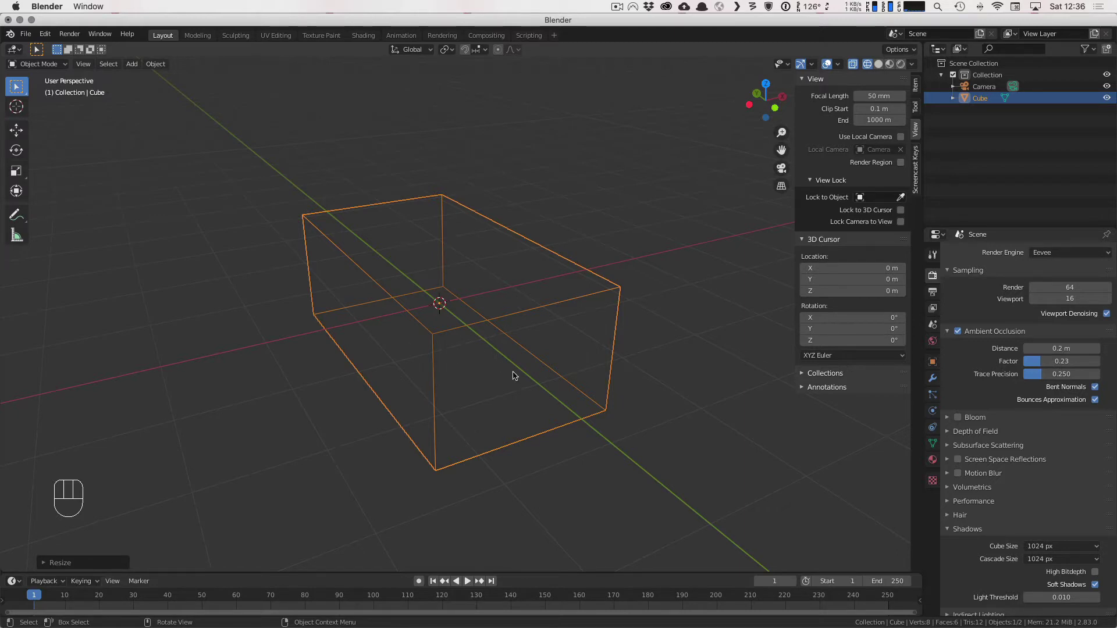
pyautogui.scroll(-4, 509, 361)
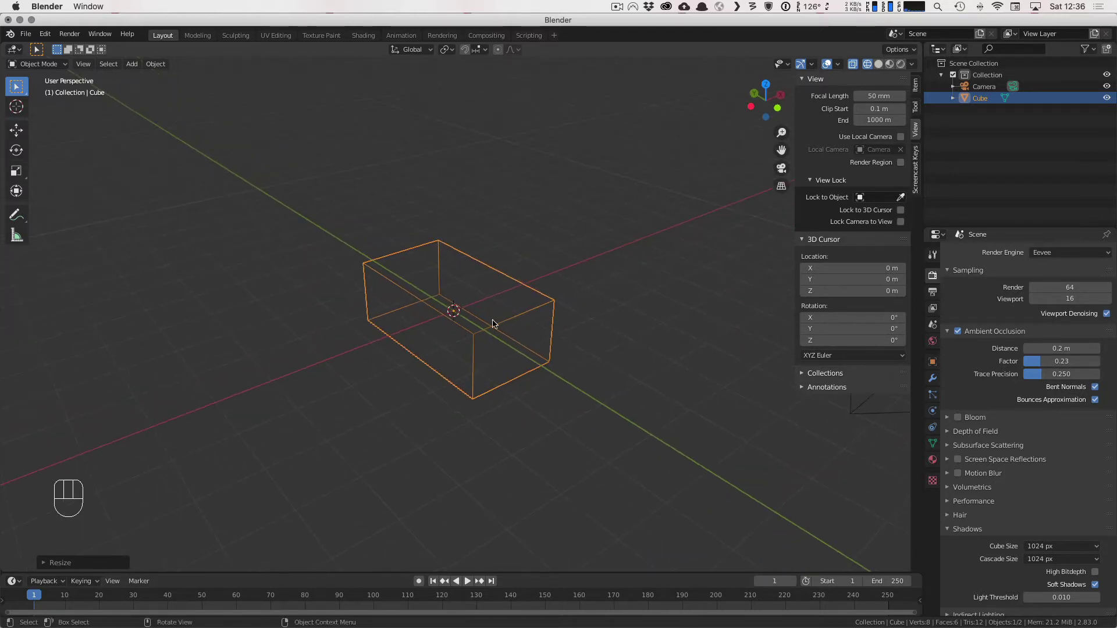
pyautogui.scroll(2, 520, 329)
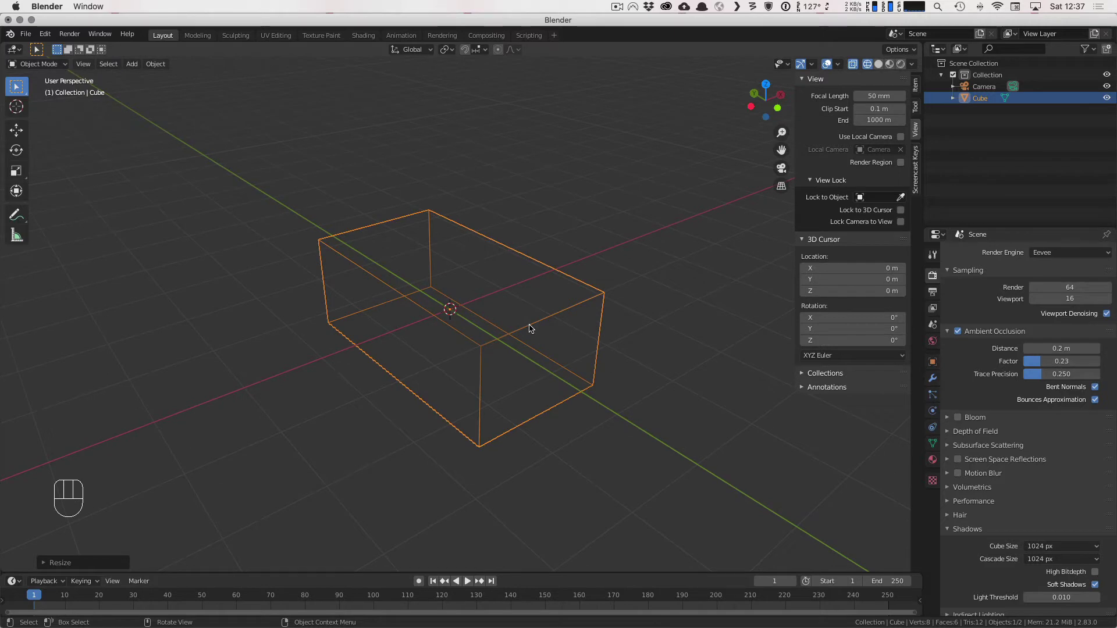
pyautogui.scroll(1, 517, 318)
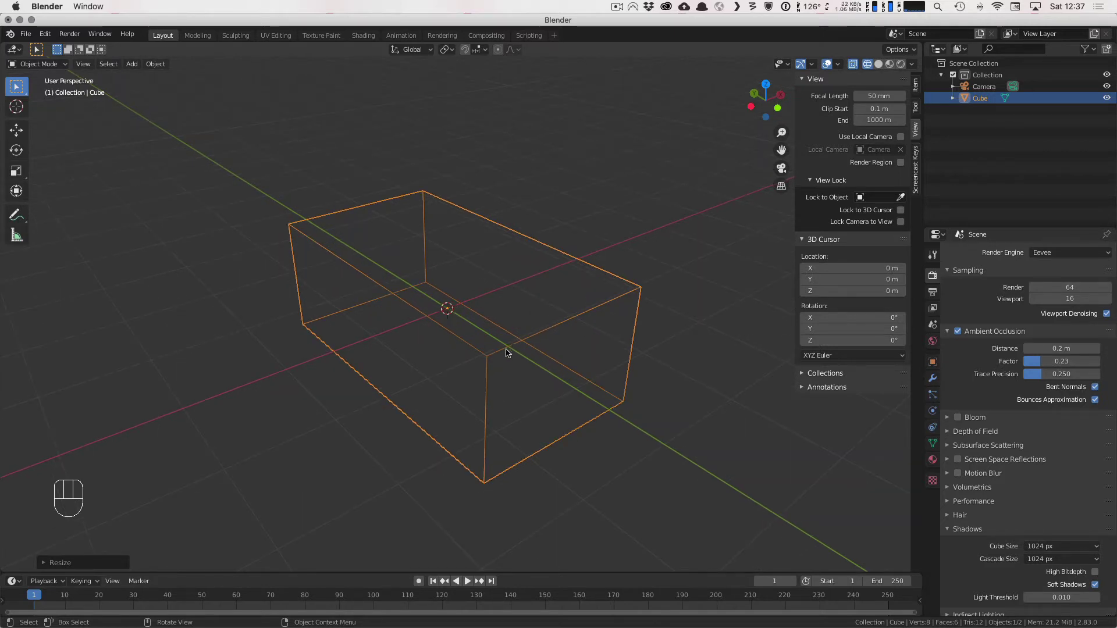
# Step: Enter Edit Mode on the box with face selection and Solid viewport shading
pyautogui.press('Tab')
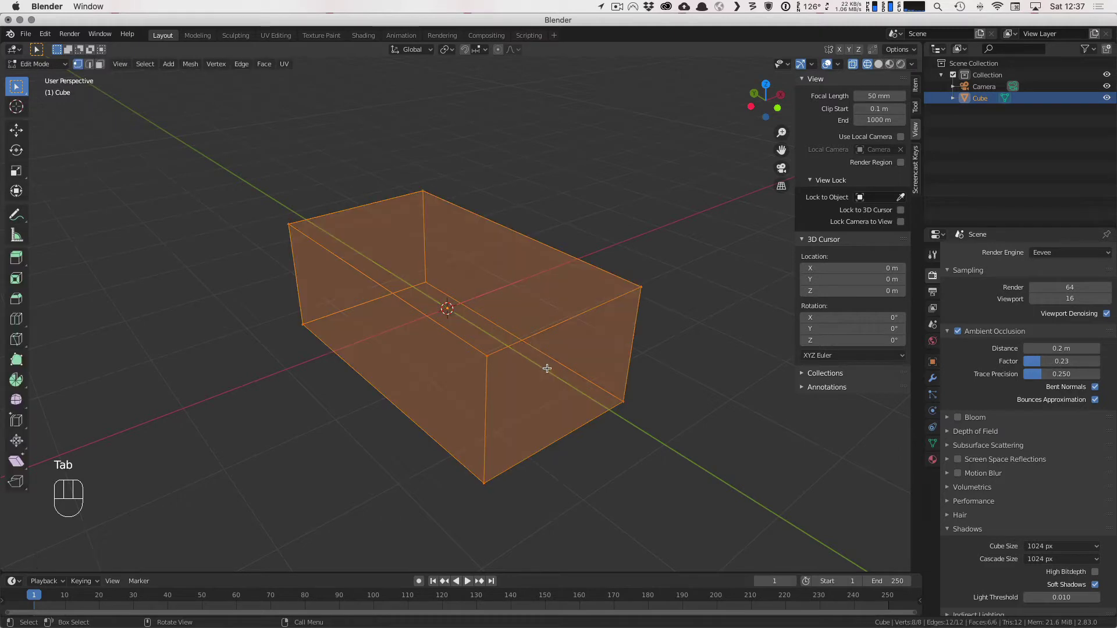
pyautogui.moveTo(544, 364); pyautogui.dragTo(587, 311, button='middle')
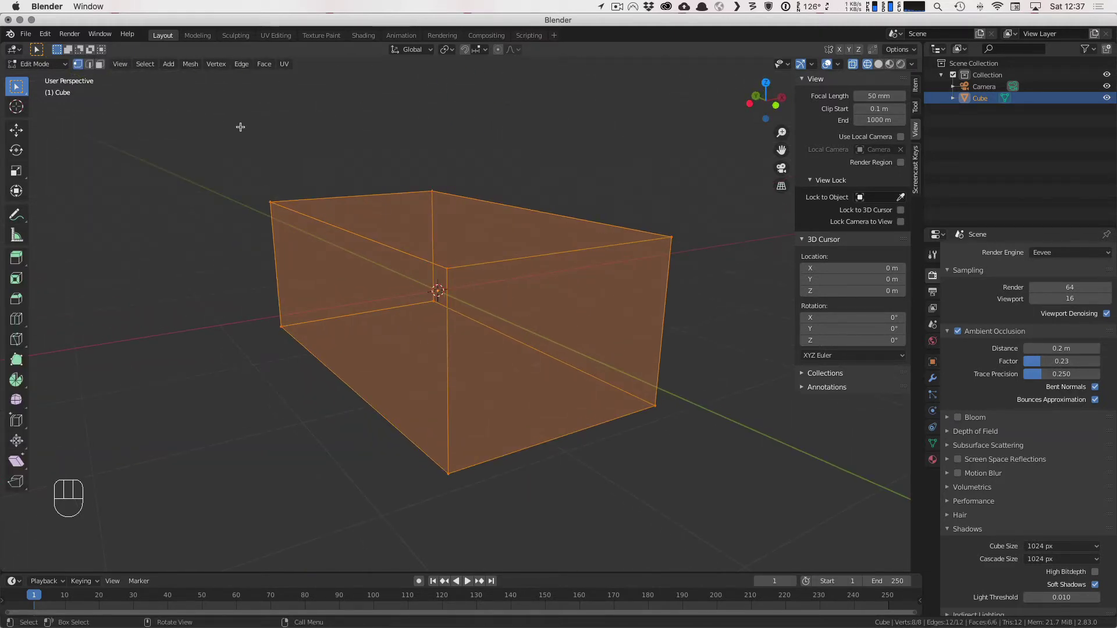
pyautogui.click(99, 64)
pyautogui.press('z')
pyautogui.click(552, 258)
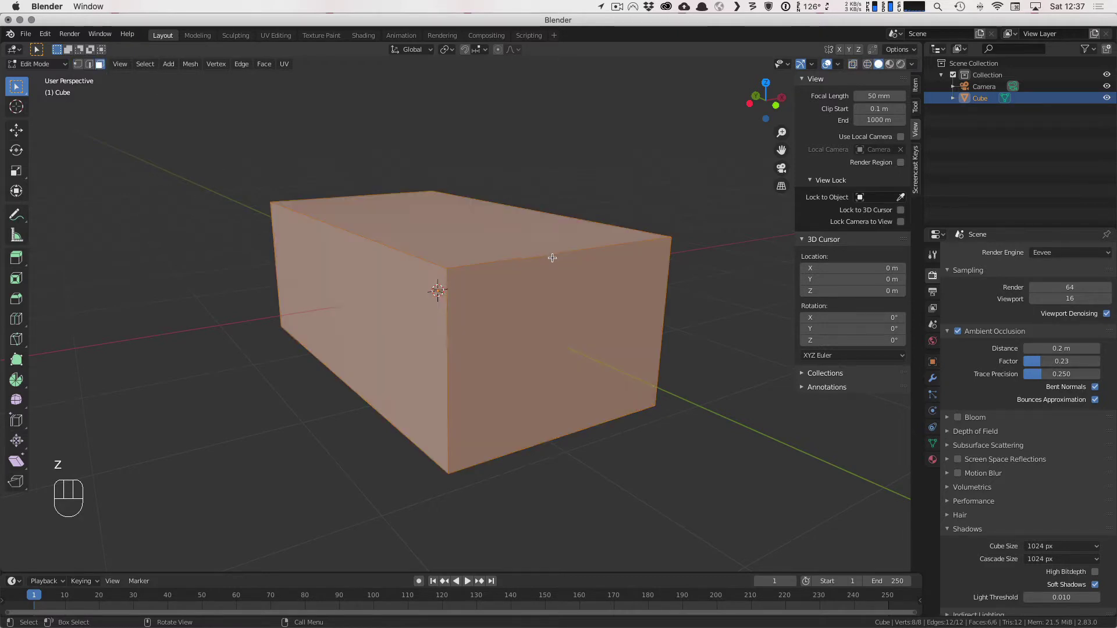
# Step: Delete the two opposite end faces of the box along its Y axis, leaving both ends open
pyautogui.click(547, 330)
pyautogui.moveTo(349, 323); pyautogui.dragTo(419, 295, button='middle')
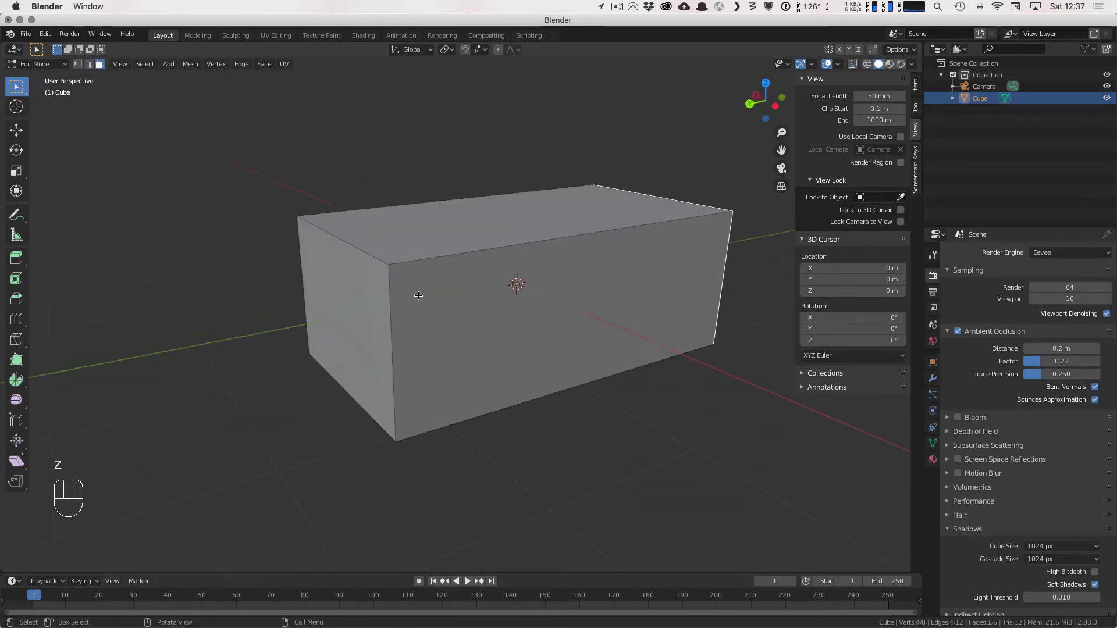
pyautogui.keyDown('shift'); pyautogui.click(321, 295); pyautogui.keyUp('shift')
pyautogui.press('x')
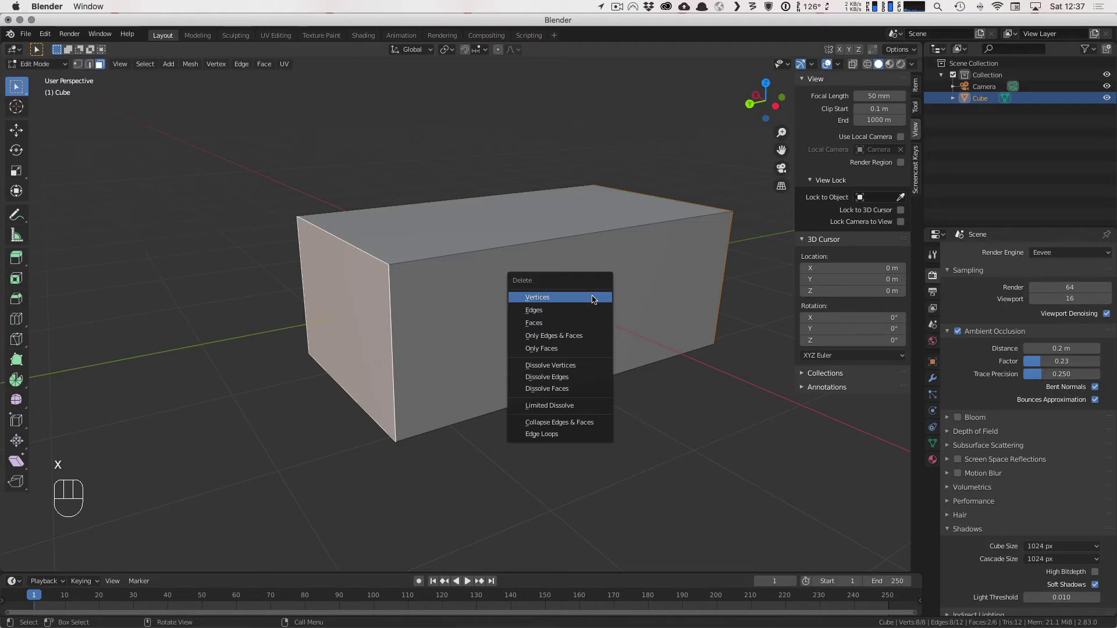
pyautogui.click(578, 328)
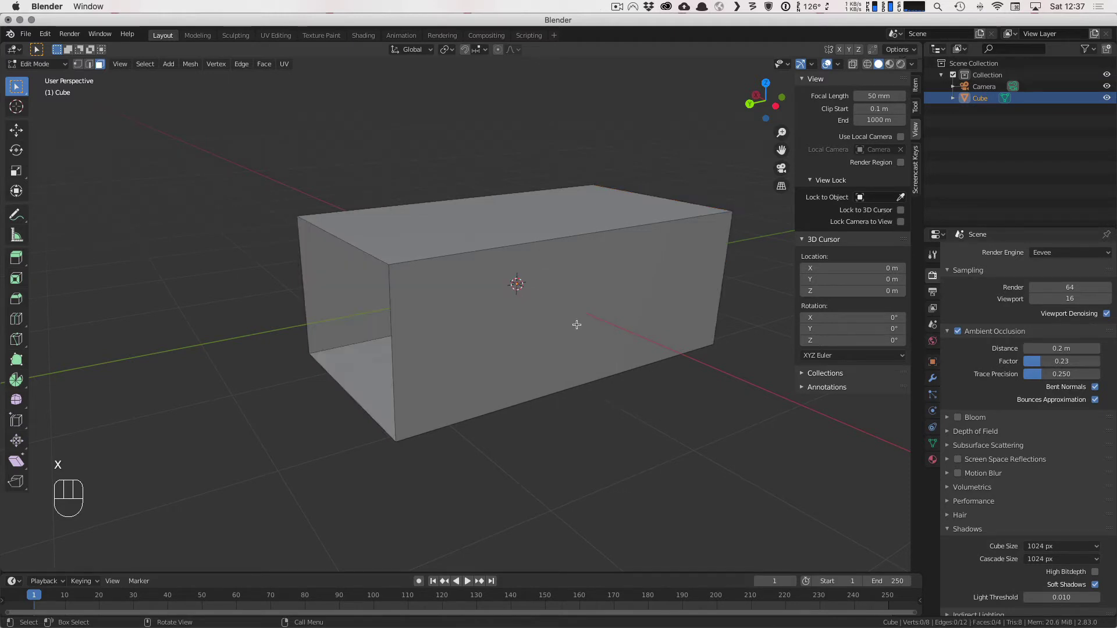
# Step: Extrude all the box's faces in place and scale the extrusion down slightly to form inner walls
pyautogui.moveTo(576, 322); pyautogui.dragTo(579, 275, button='middle')
pyautogui.press('Tab')
pyautogui.press('Tab')
pyautogui.press('a')
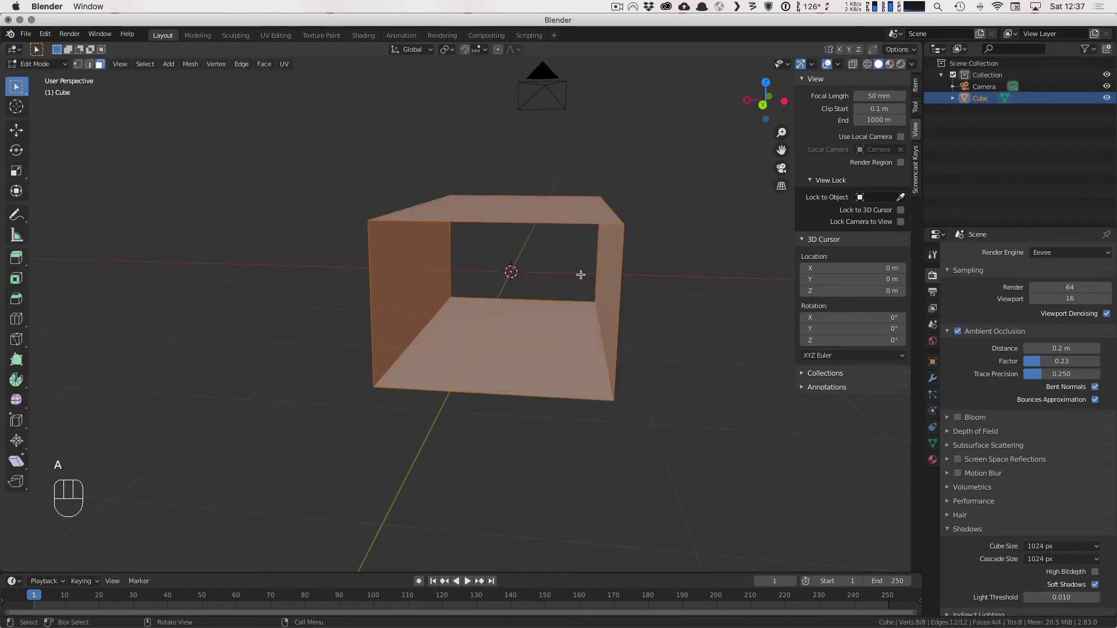
pyautogui.press('e')
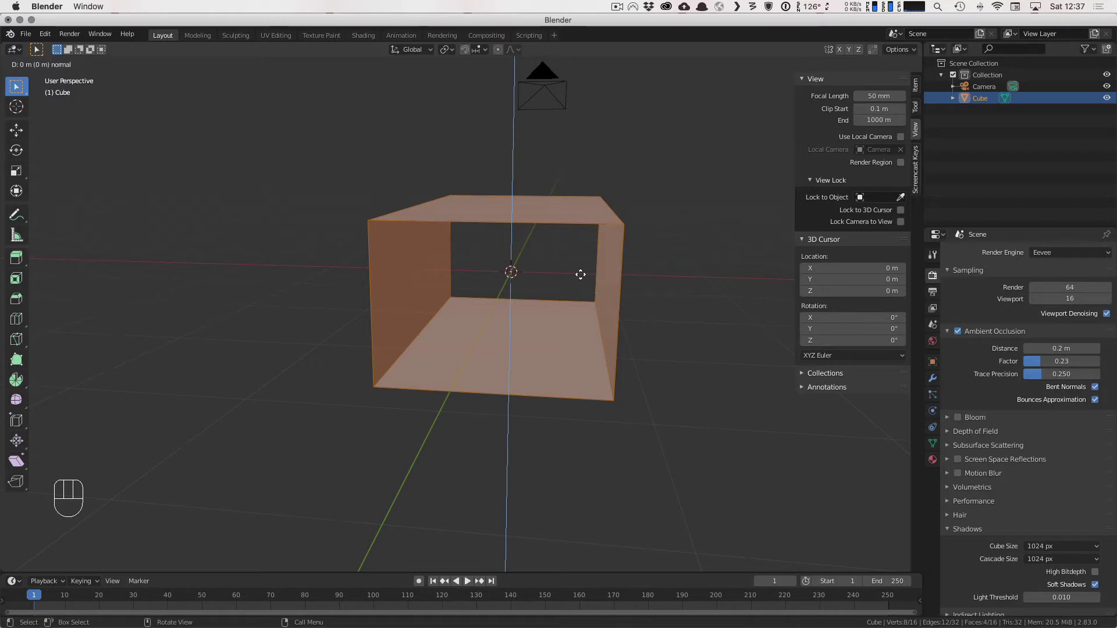
pyautogui.press('s')
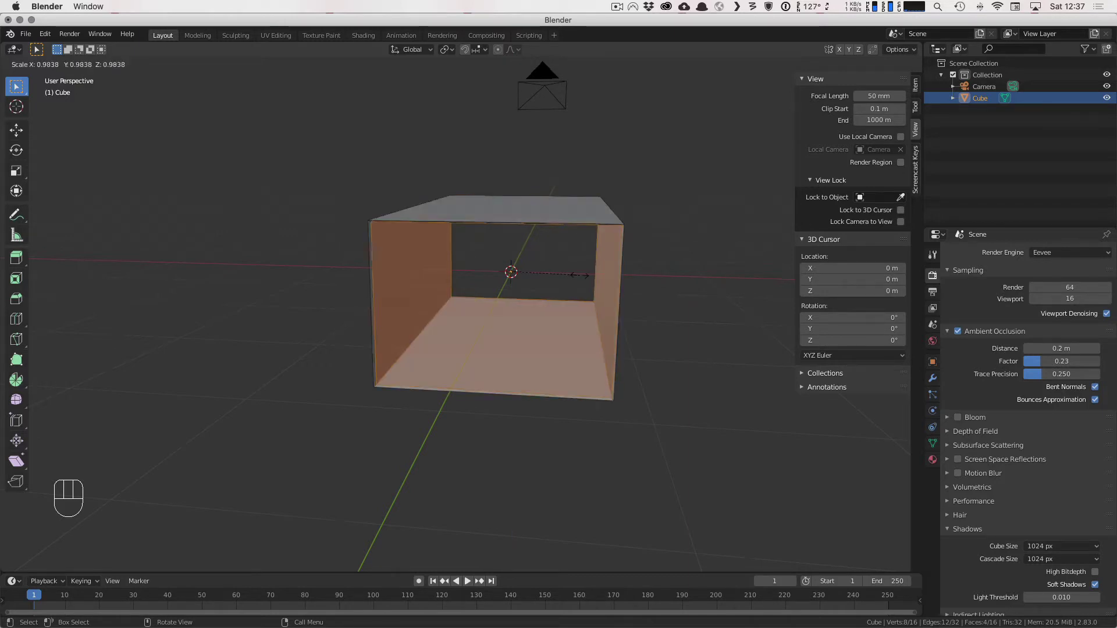
pyautogui.click(577, 275)
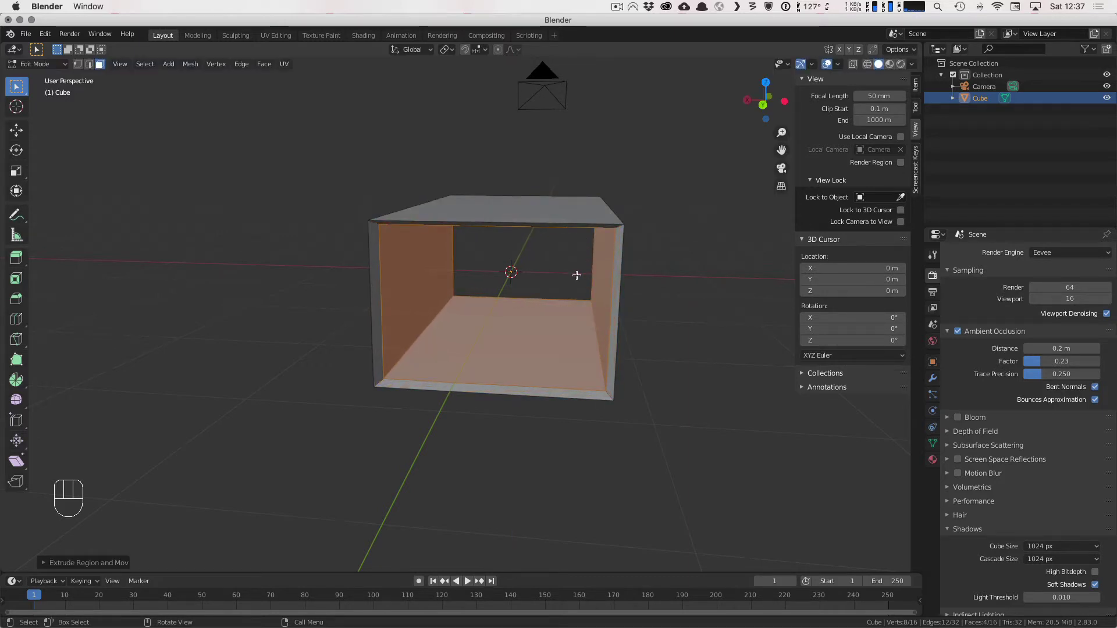
# Step: Show the box in Wireframe shading and switch to edge selection
pyautogui.moveTo(578, 274); pyautogui.dragTo(419, 289, button='middle')
pyautogui.press('z')
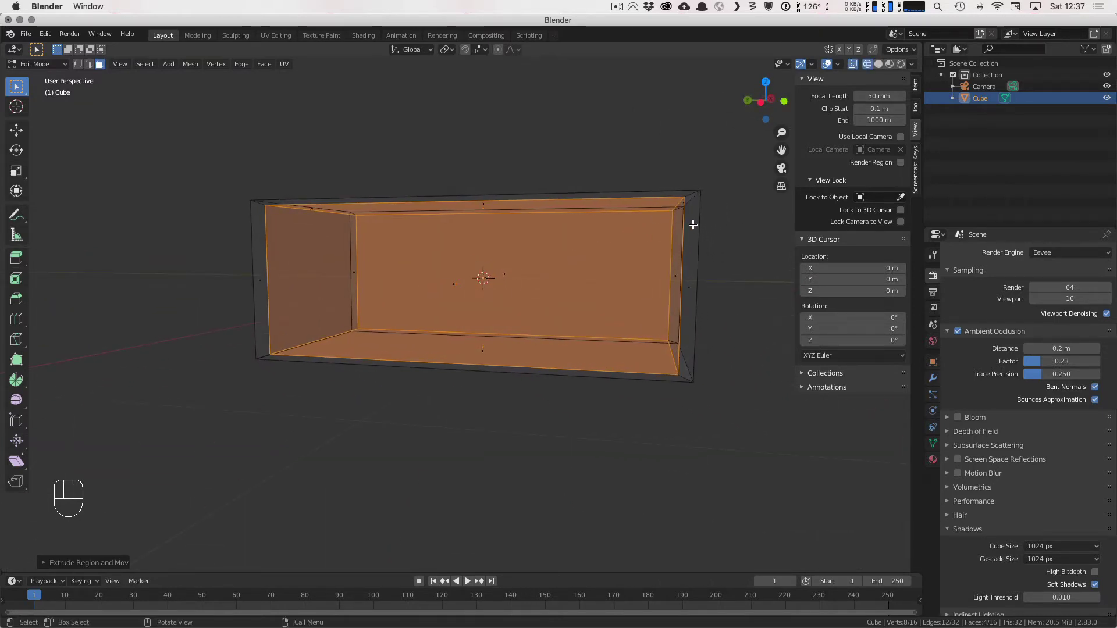
pyautogui.moveTo(692, 225); pyautogui.dragTo(692, 322, button='middle')
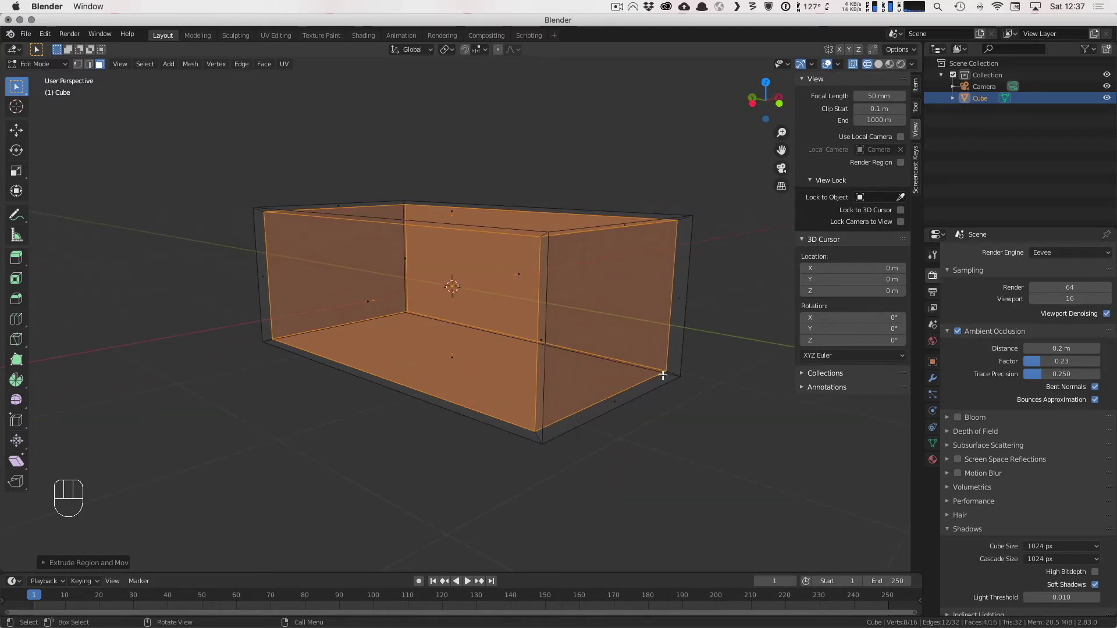
pyautogui.moveTo(534, 271); pyautogui.dragTo(557, 292, button='middle')
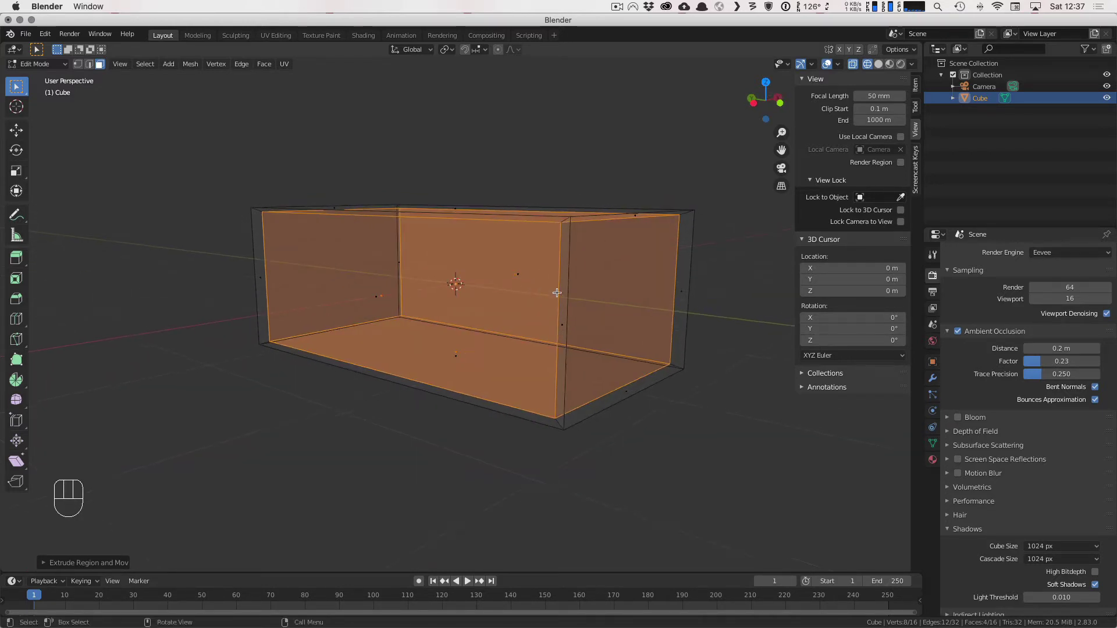
pyautogui.click(89, 64)
pyautogui.click(638, 384)
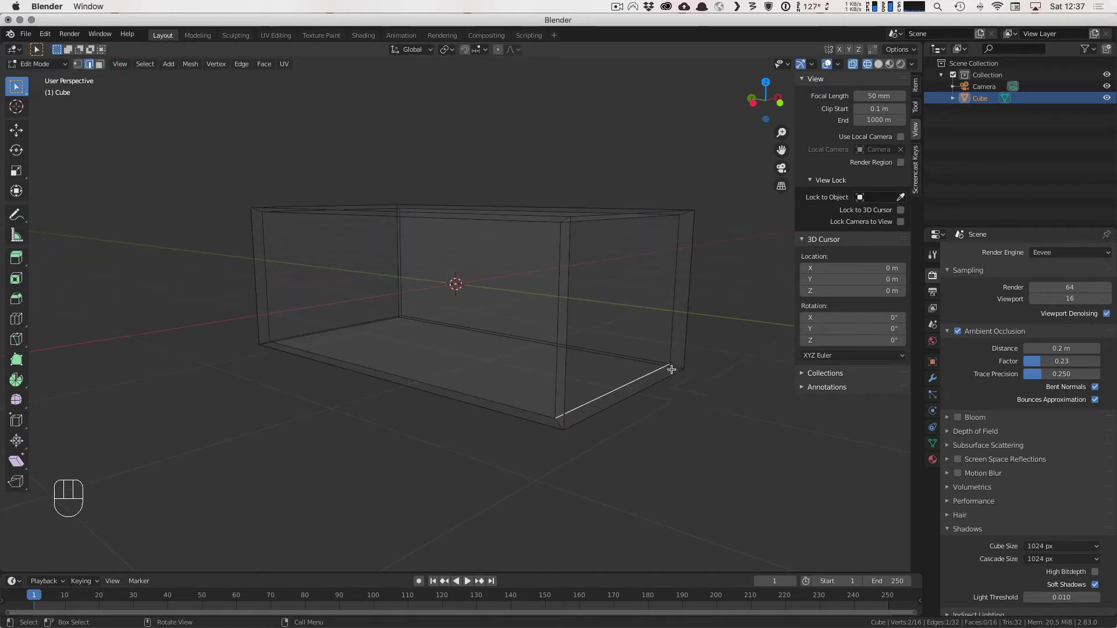
pyautogui.keyDown('alt'); pyautogui.click(672, 346); pyautogui.keyUp('alt')
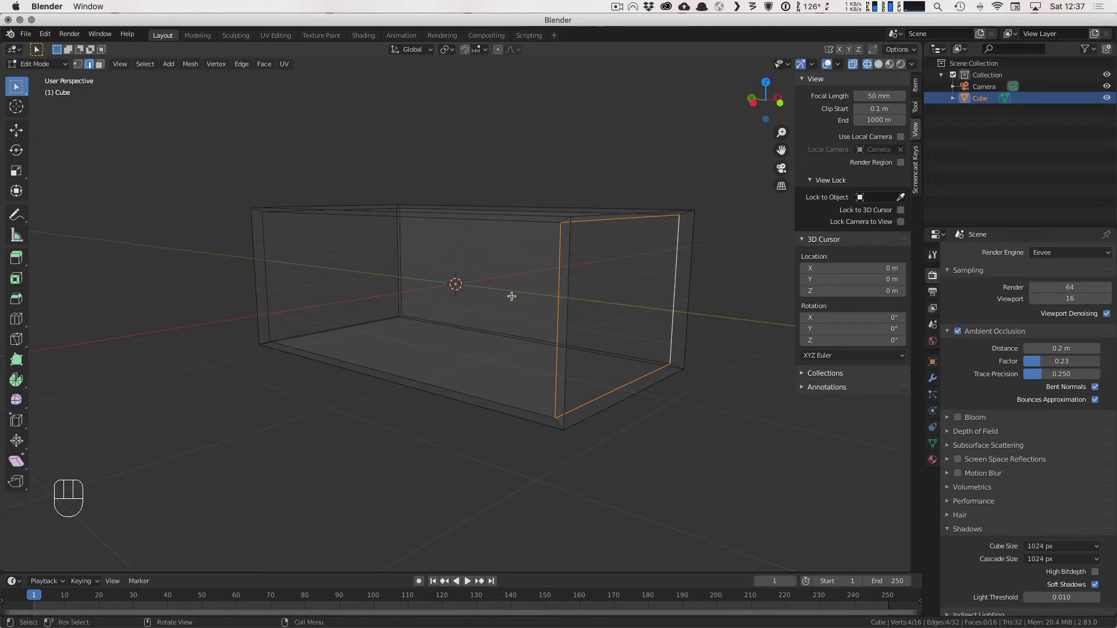
pyautogui.click(701, 399)
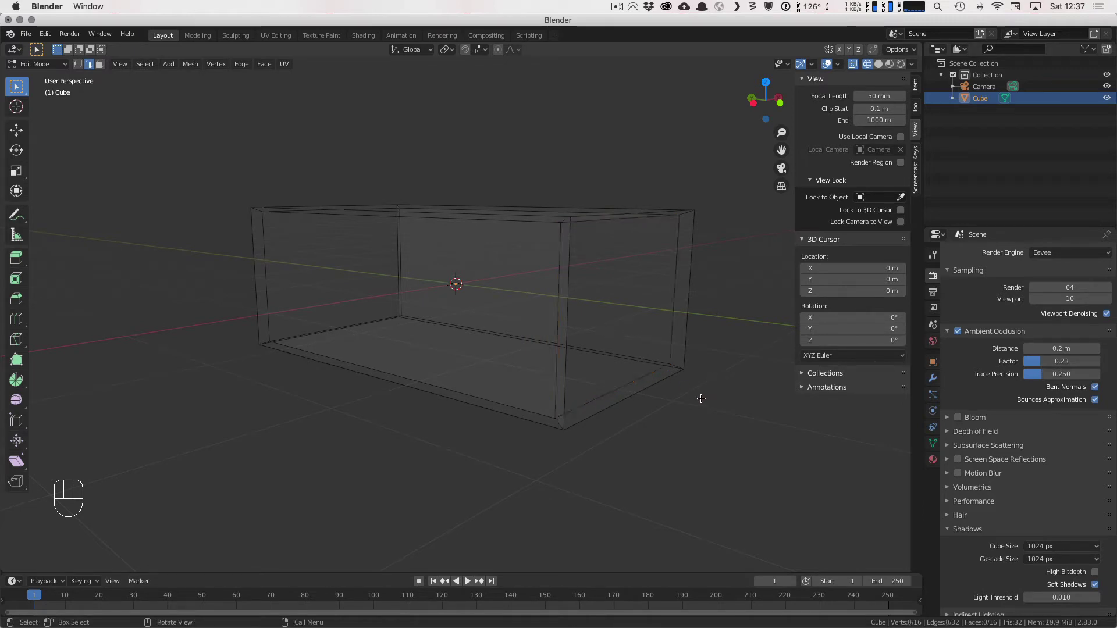
pyautogui.click(640, 374)
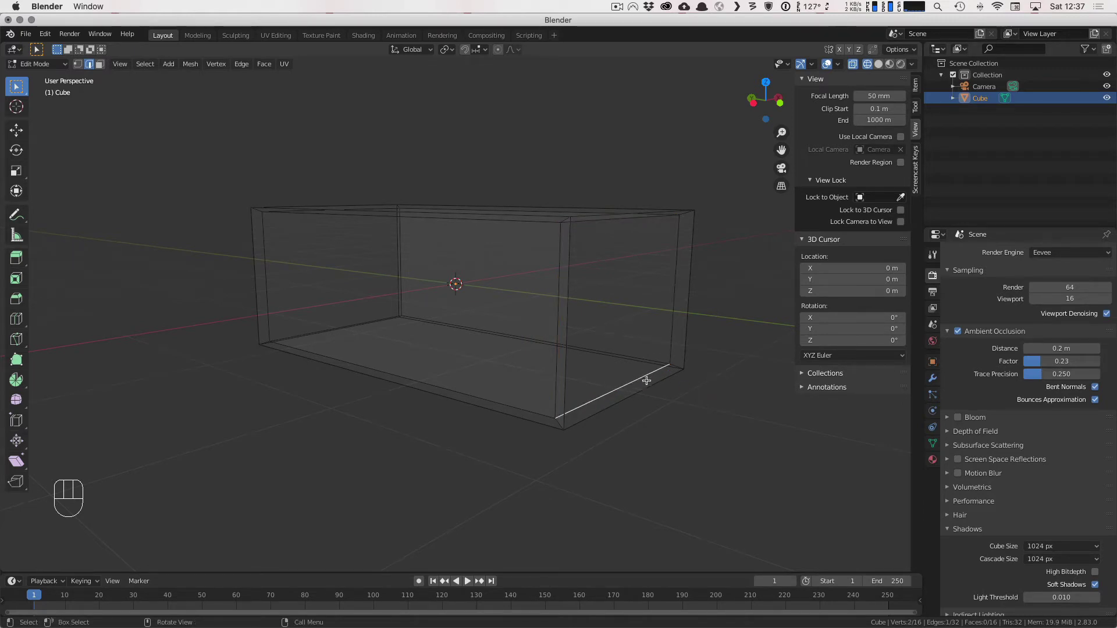
pyautogui.keyDown('shift'); pyautogui.click(671, 316); pyautogui.keyUp('shift')
pyautogui.keyDown('shift'); pyautogui.click(615, 222); pyautogui.keyUp('shift')
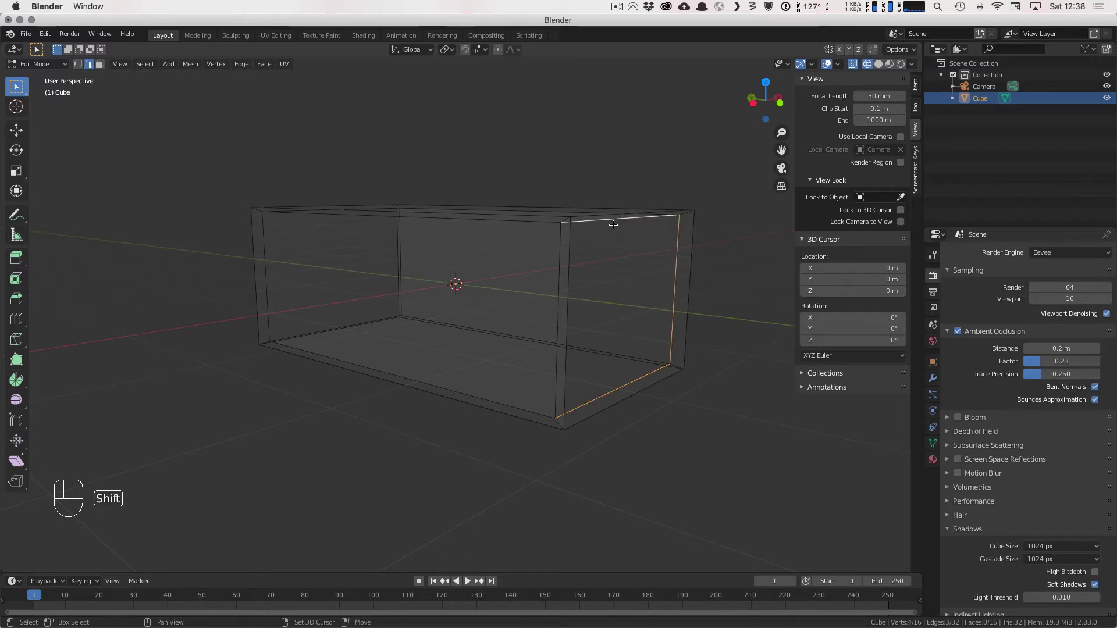
pyautogui.keyDown('shift'); pyautogui.click(559, 262); pyautogui.keyUp('shift')
pyautogui.click(721, 410)
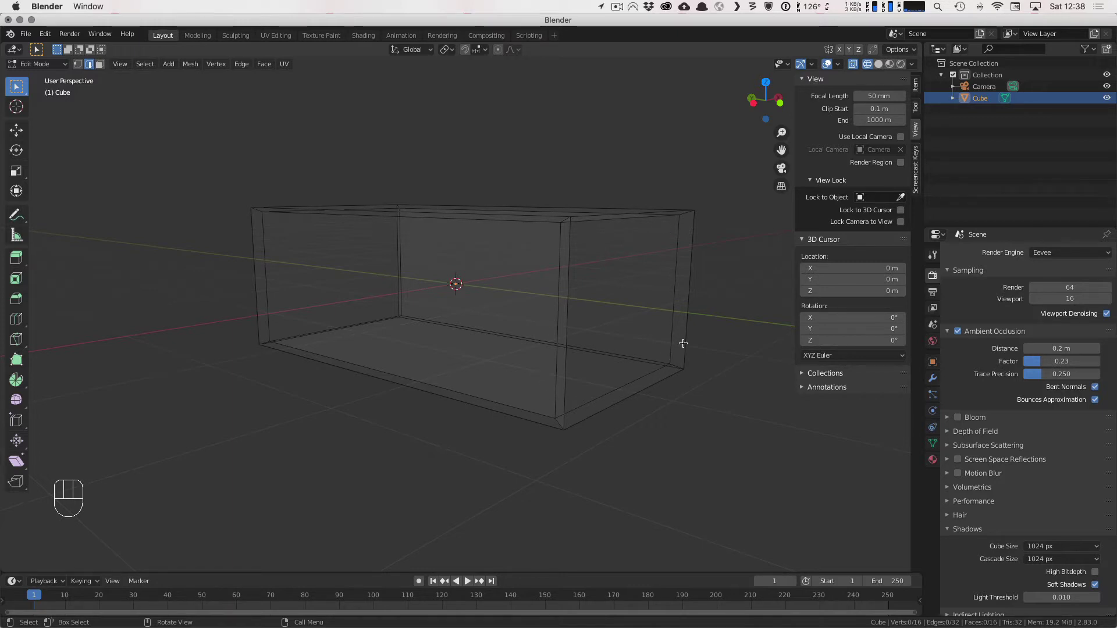
# Step: Select the inner edge loop at the box's -Y end and move it along Y towards the outer edge
pyautogui.press('alt')
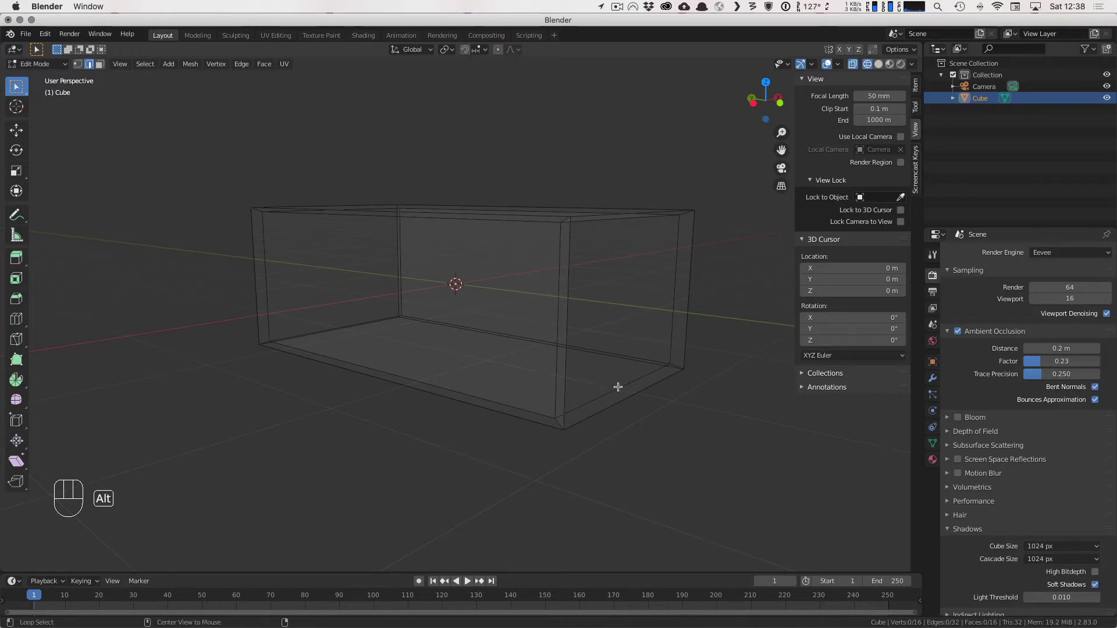
pyautogui.keyDown('alt'); pyautogui.click(618, 388); pyautogui.keyUp('alt')
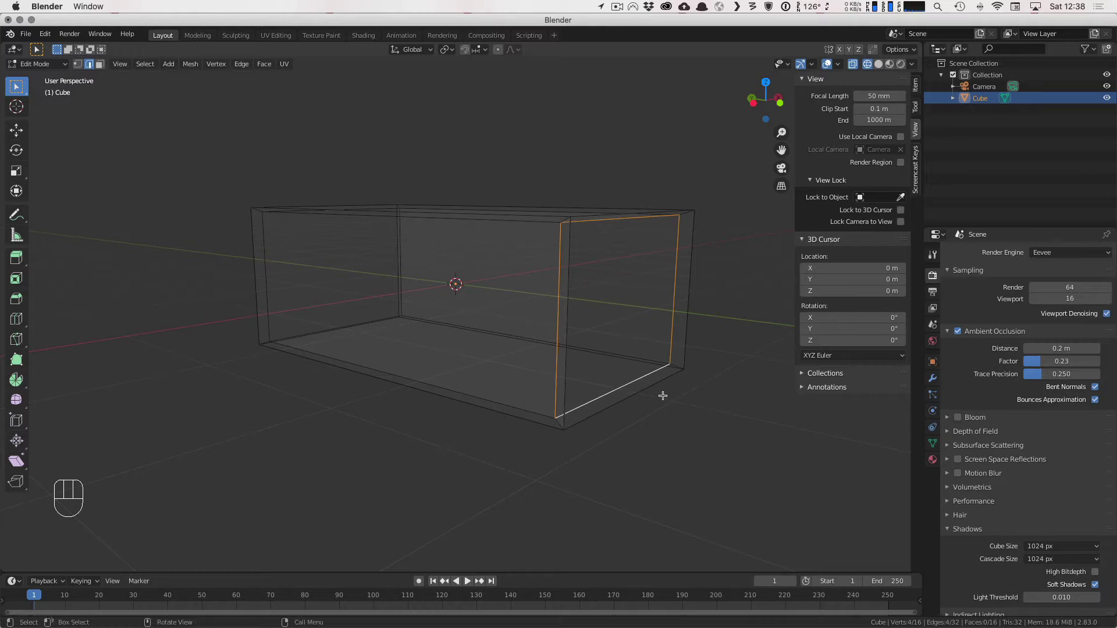
pyautogui.press('KP_3')
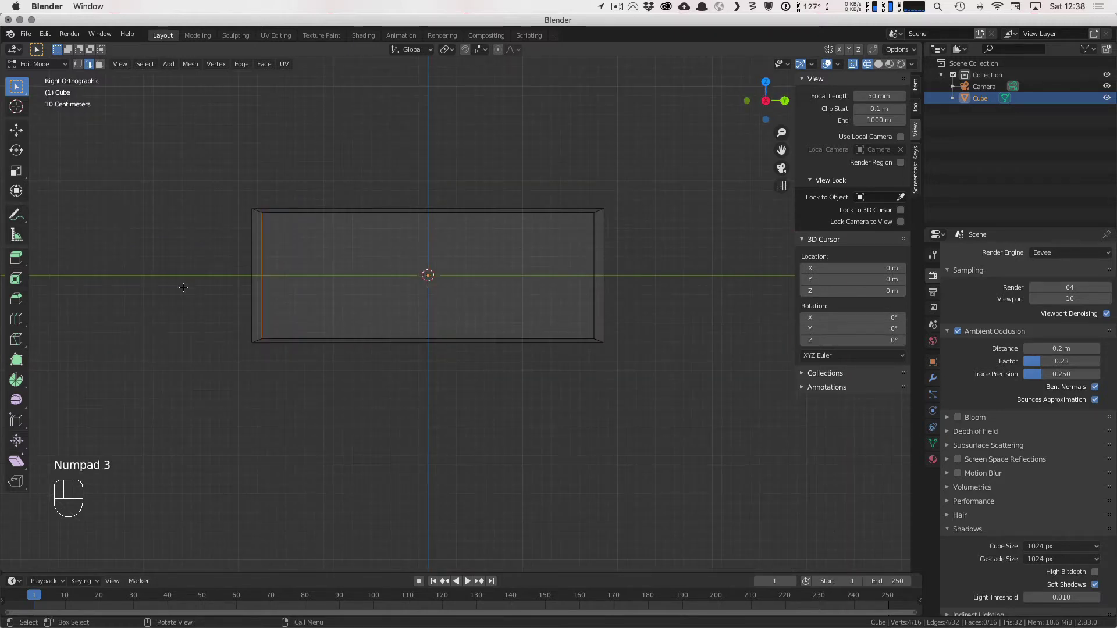
pyautogui.scroll(2, 183, 287)
pyautogui.press('g')
pyautogui.press('y')
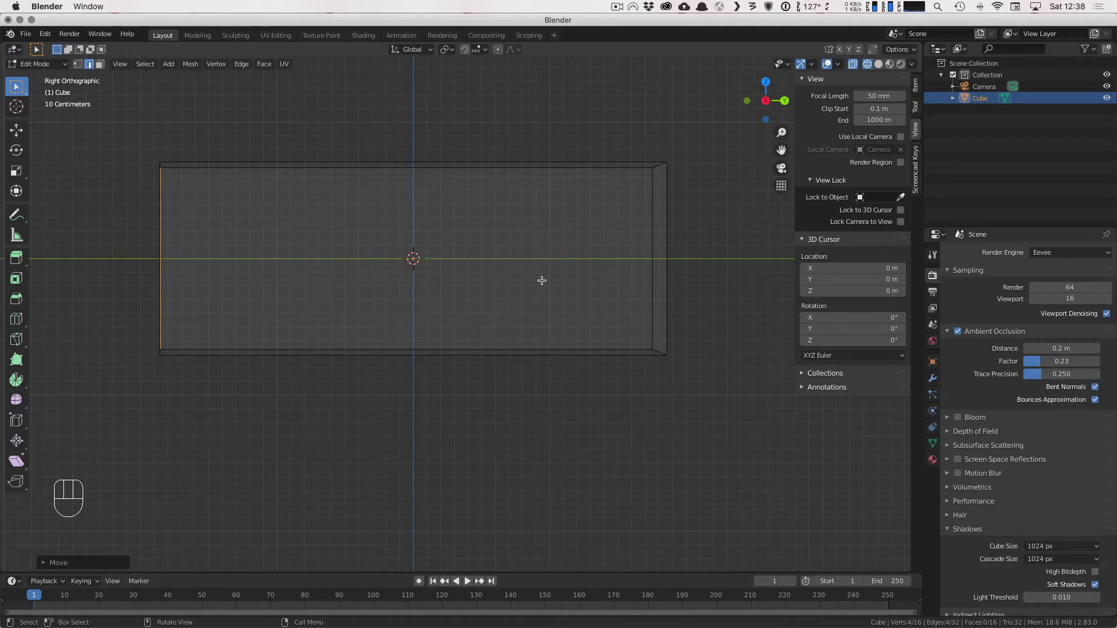
# Step: Move the inner edge loop at the +Y end about 0.10 m along Y, flush with the outer edge
pyautogui.click(651, 242)
pyautogui.press('g')
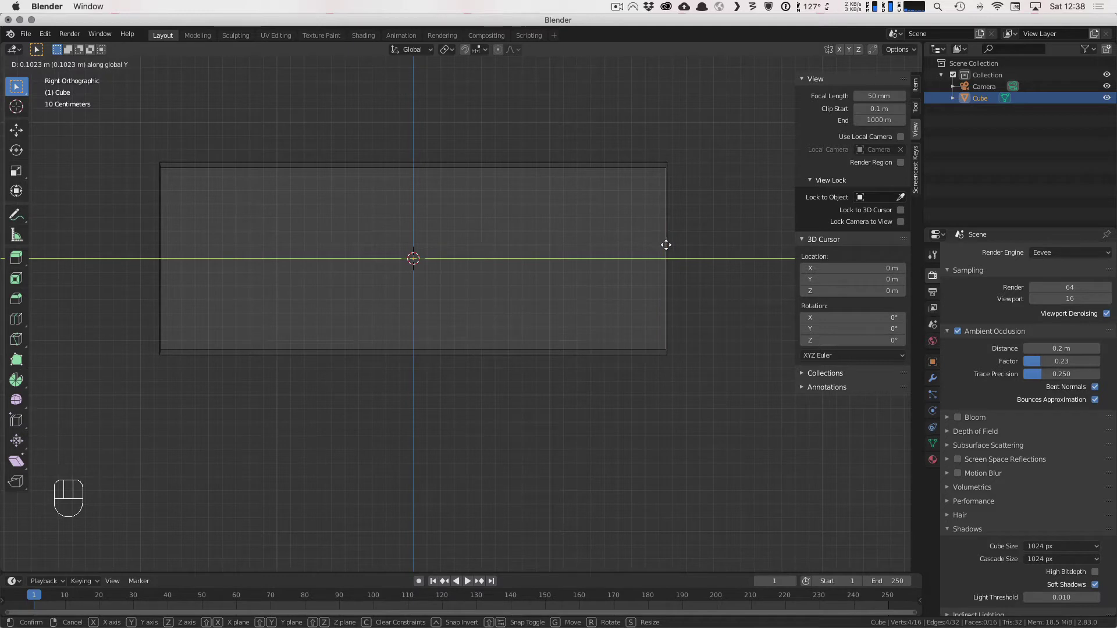
pyautogui.click(665, 245)
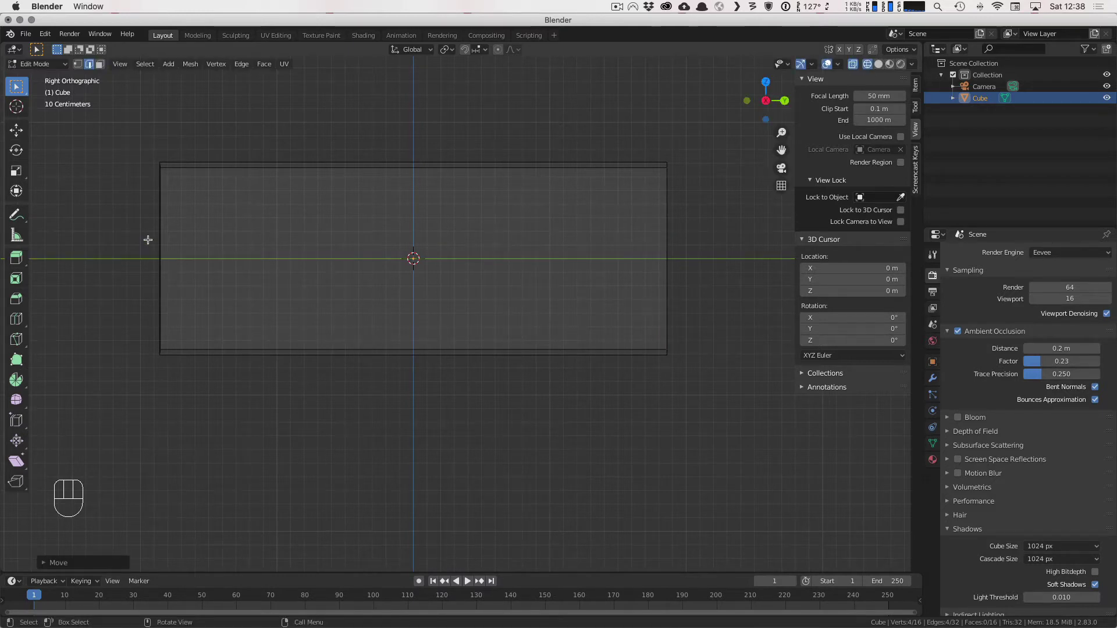
# Step: Nudge the inner edge loop at the -Y end about -0.009 m along Y and return to Solid shading
pyautogui.moveTo(150, 242); pyautogui.dragTo(103, 227, button='middle')
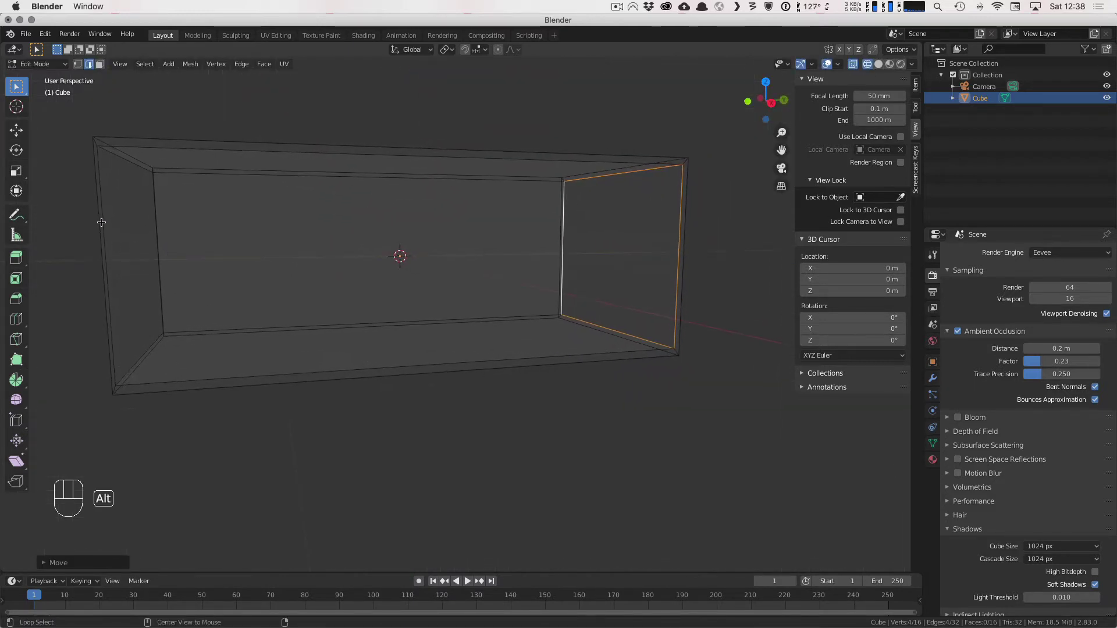
pyautogui.keyDown('alt'); pyautogui.click(103, 220); pyautogui.keyUp('alt')
pyautogui.press('KP_3')
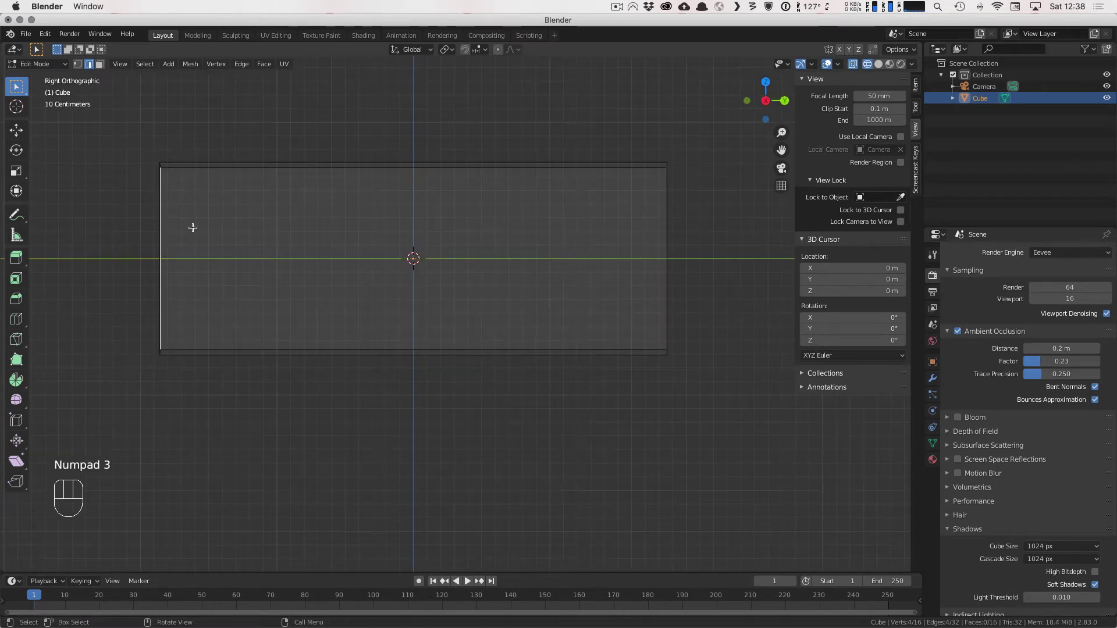
pyautogui.press('g')
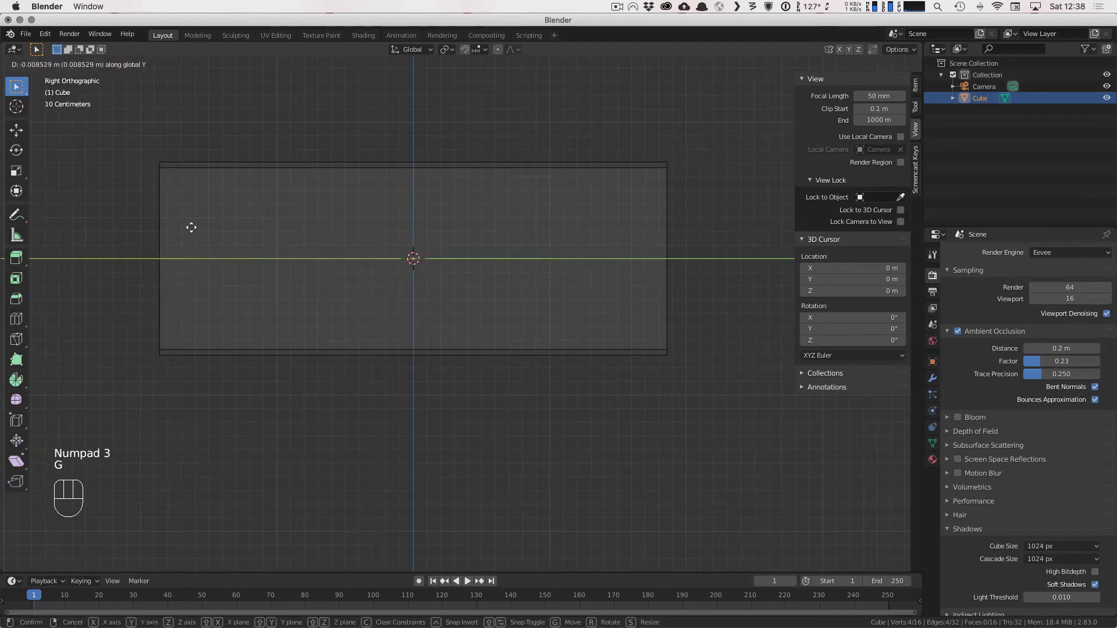
pyautogui.click(191, 228)
pyautogui.moveTo(250, 235)
pyautogui.mouseDown(button='middle')
pyautogui.moveTo(561, 259)
pyautogui.moveTo(342, 305)
pyautogui.moveTo(356, 274)
pyautogui.moveTo(391, 307)
pyautogui.mouseUp(button='middle')
pyautogui.press('z')
pyautogui.click(520, 314)
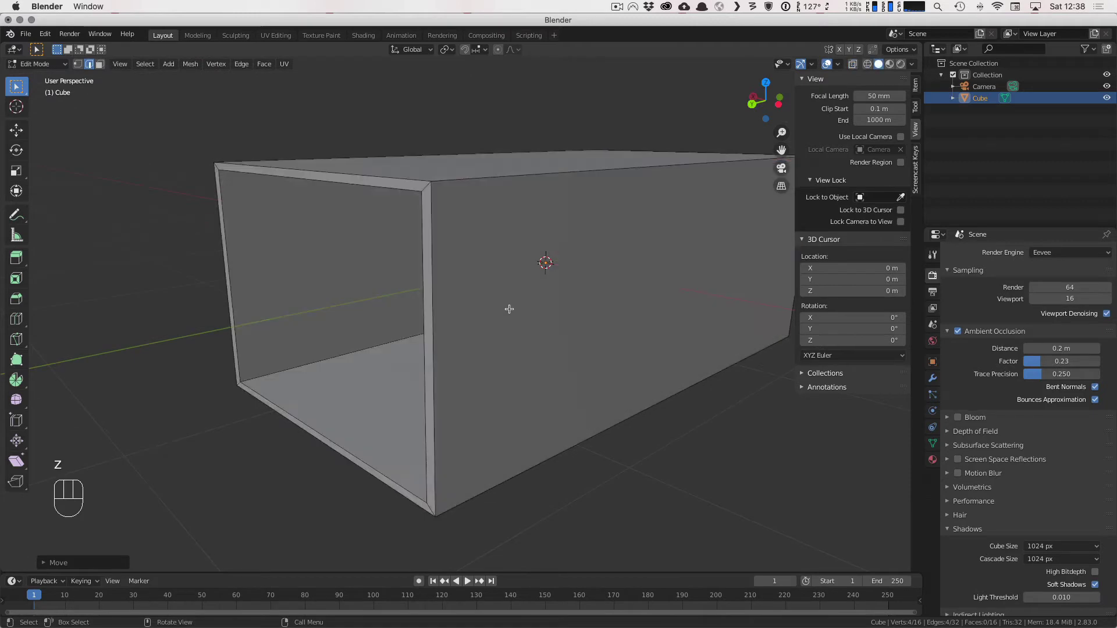
# Step: Select the box's four interior faces and apply Shrink/Fatten of about 0.045 to thin the walls
pyautogui.moveTo(508, 309)
pyautogui.mouseDown(button='middle')
pyautogui.moveTo(351, 314)
pyautogui.moveTo(429, 294)
pyautogui.moveTo(466, 304)
pyautogui.moveTo(387, 301)
pyautogui.moveTo(413, 300)
pyautogui.mouseUp(button='middle')
pyautogui.click(563, 283)
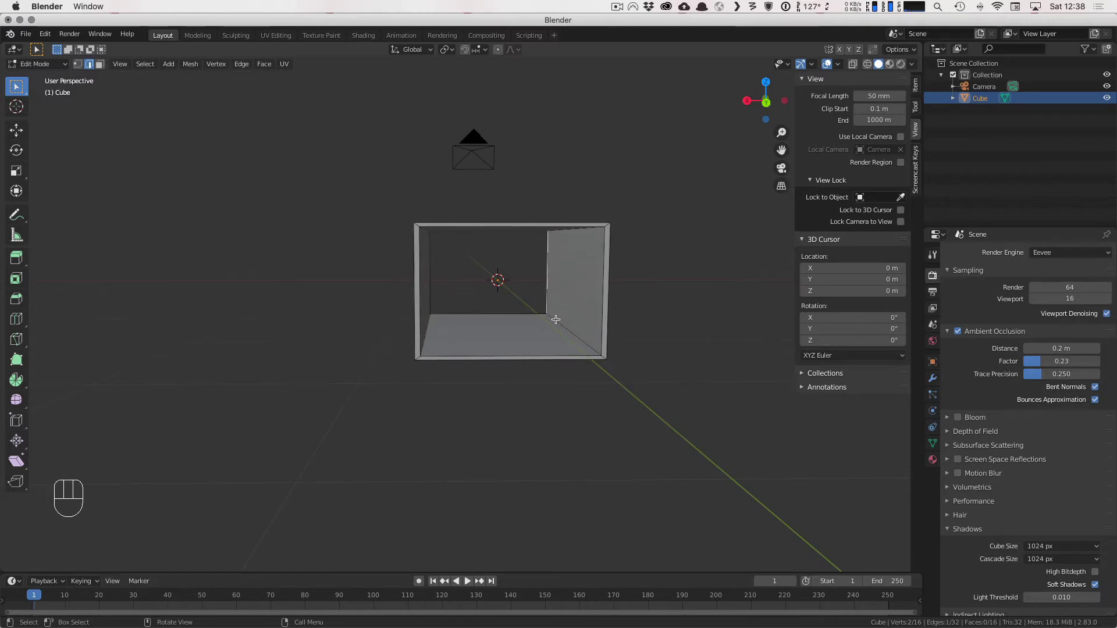
pyautogui.click(100, 64)
pyautogui.click(553, 258)
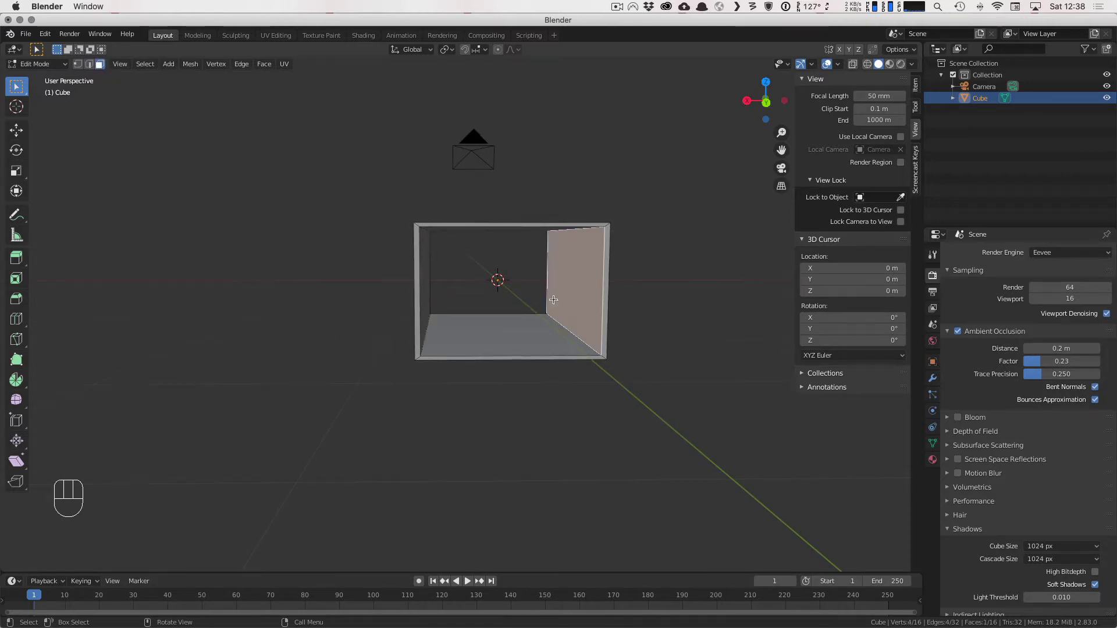
pyautogui.keyDown('shift'); pyautogui.click(438, 306); pyautogui.keyUp('shift')
pyautogui.keyDown('shift'); pyautogui.click(425, 289); pyautogui.keyUp('shift')
pyautogui.moveTo(442, 292); pyautogui.dragTo(530, 271, button='middle')
pyautogui.keyDown('shift'); pyautogui.click(536, 245); pyautogui.keyUp('shift')
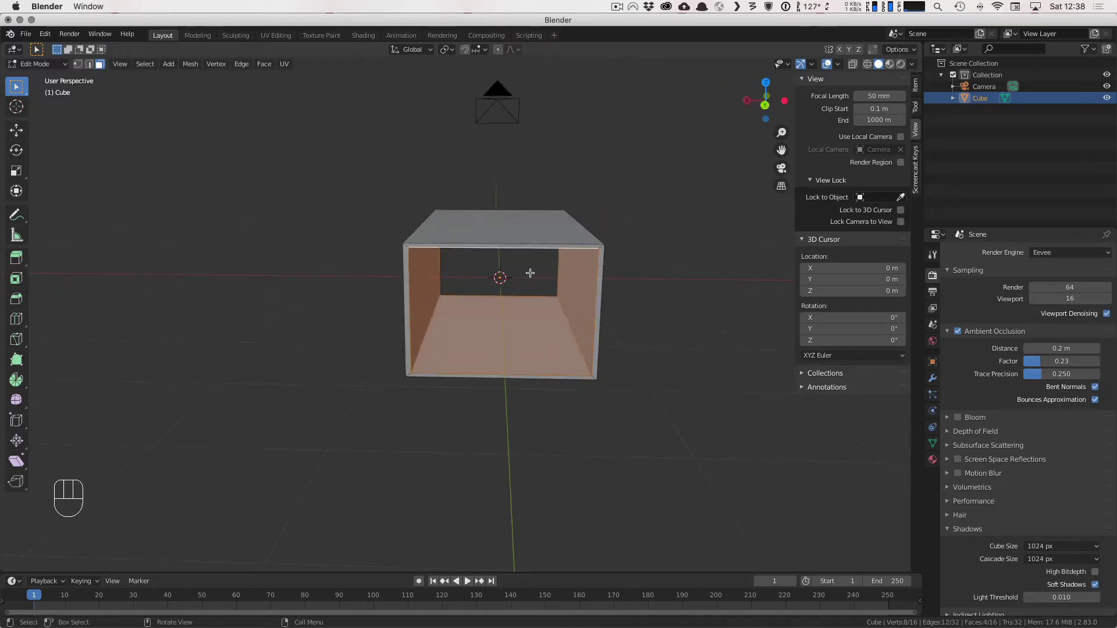
pyautogui.hotkey('alt', 's')
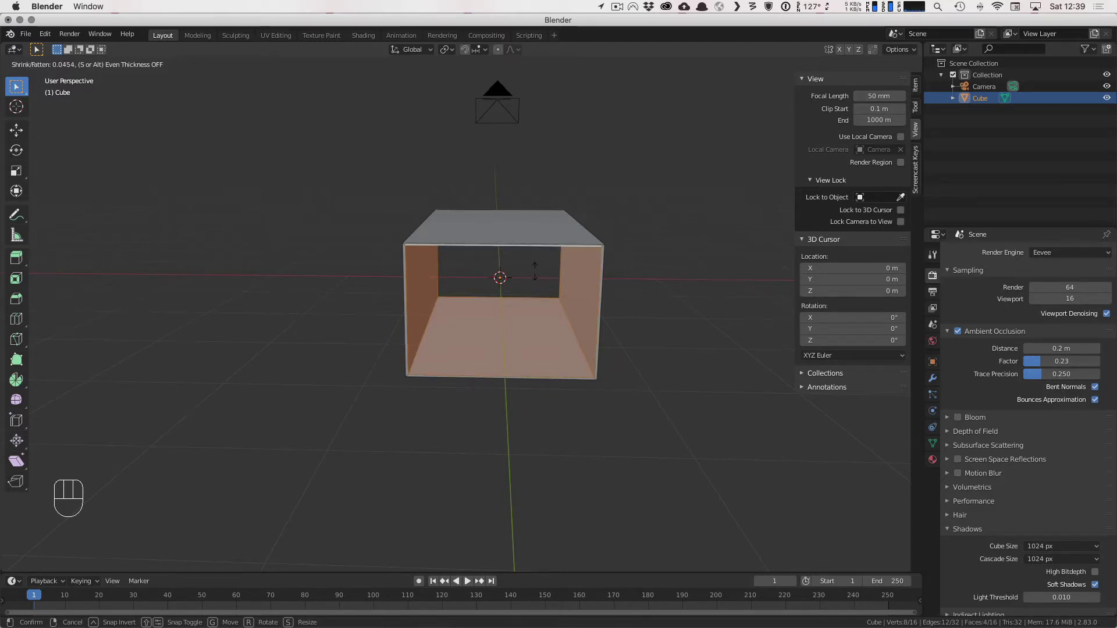
pyautogui.click(535, 269)
# Step: Return to Object Mode and duplicate the open box, placing the copy beside the original along Y
pyautogui.moveTo(531, 272); pyautogui.dragTo(629, 342, button='middle')
pyautogui.press('a')
pyautogui.press('a')
pyautogui.press('a')
pyautogui.press('Tab')
pyautogui.scroll(-2, 628, 341)
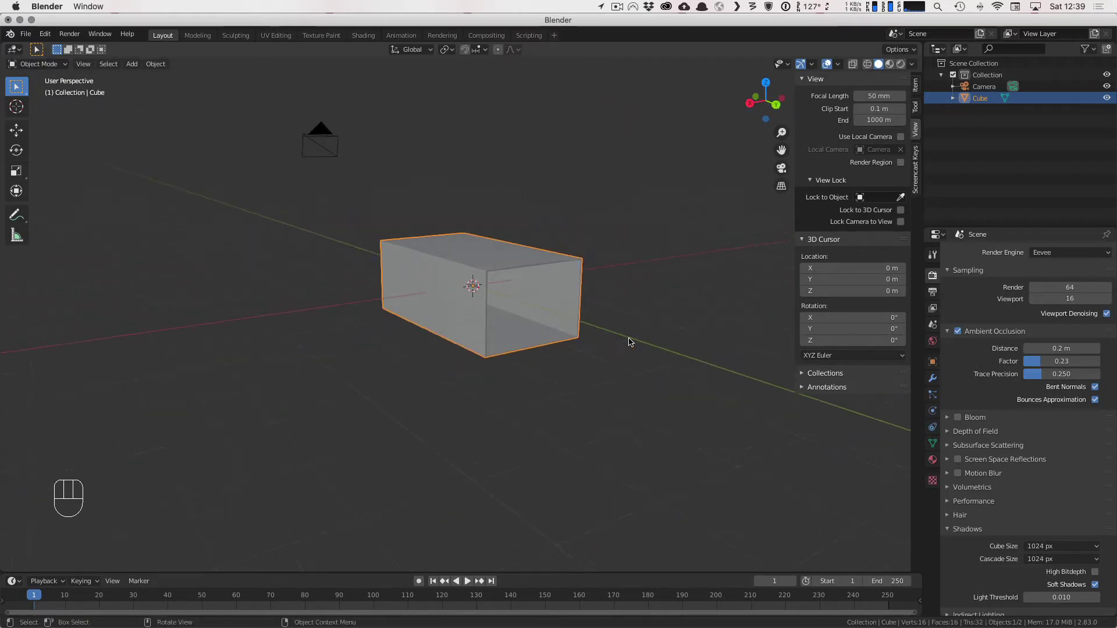
pyautogui.hotkey('shift', 'd')
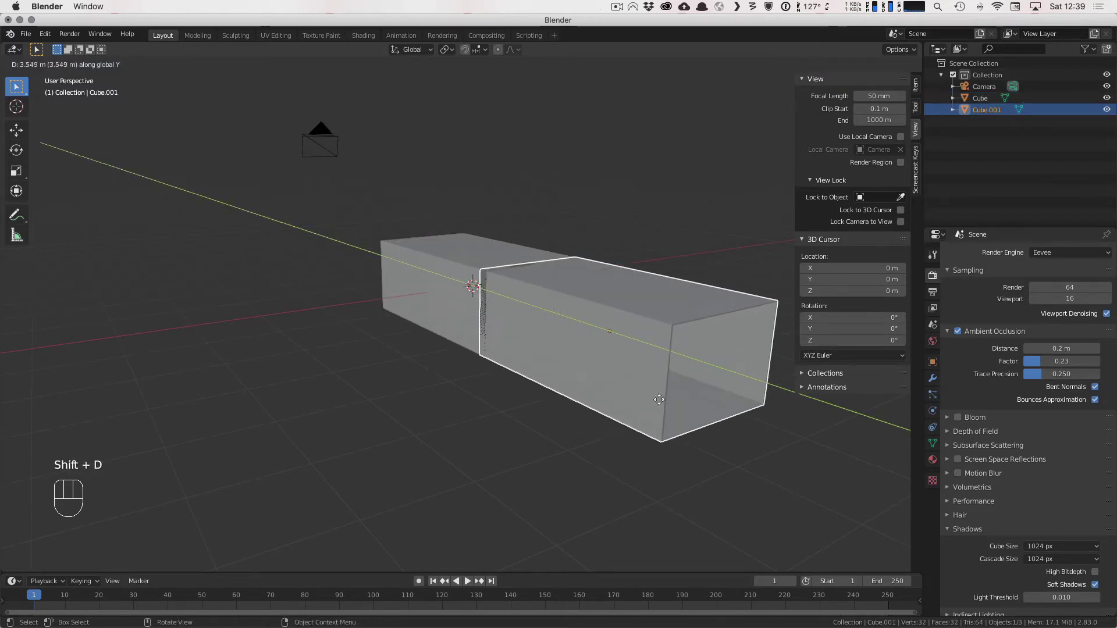
pyautogui.click(679, 414)
# Step: Scale the duplicated box to about 0.92 along Z in the right-side Wireframe view
pyautogui.press('KP_3')
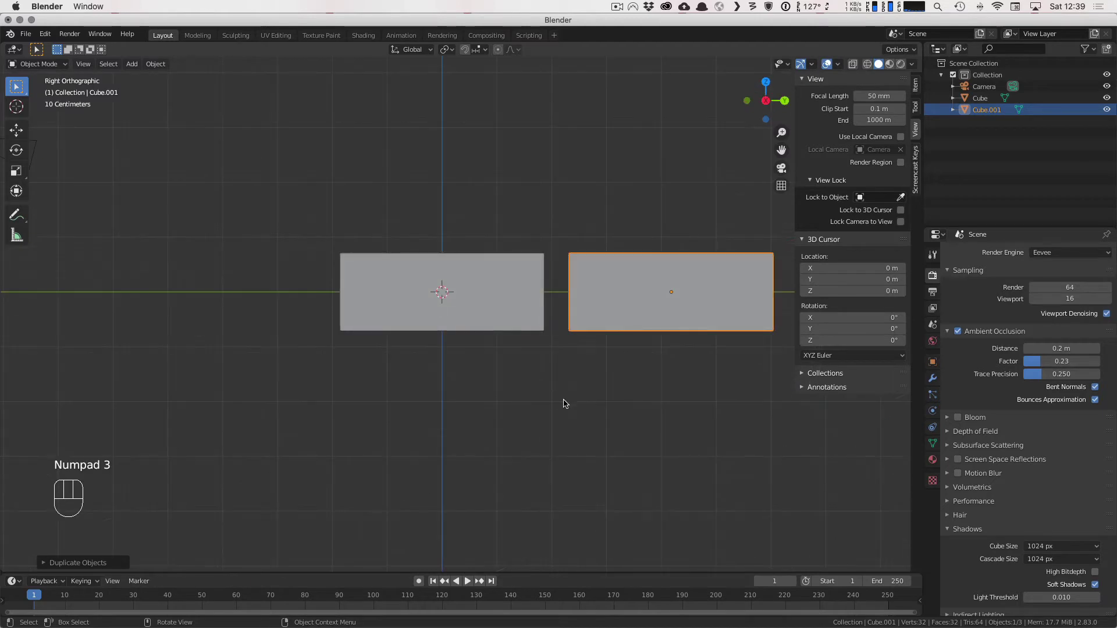
pyautogui.press('z')
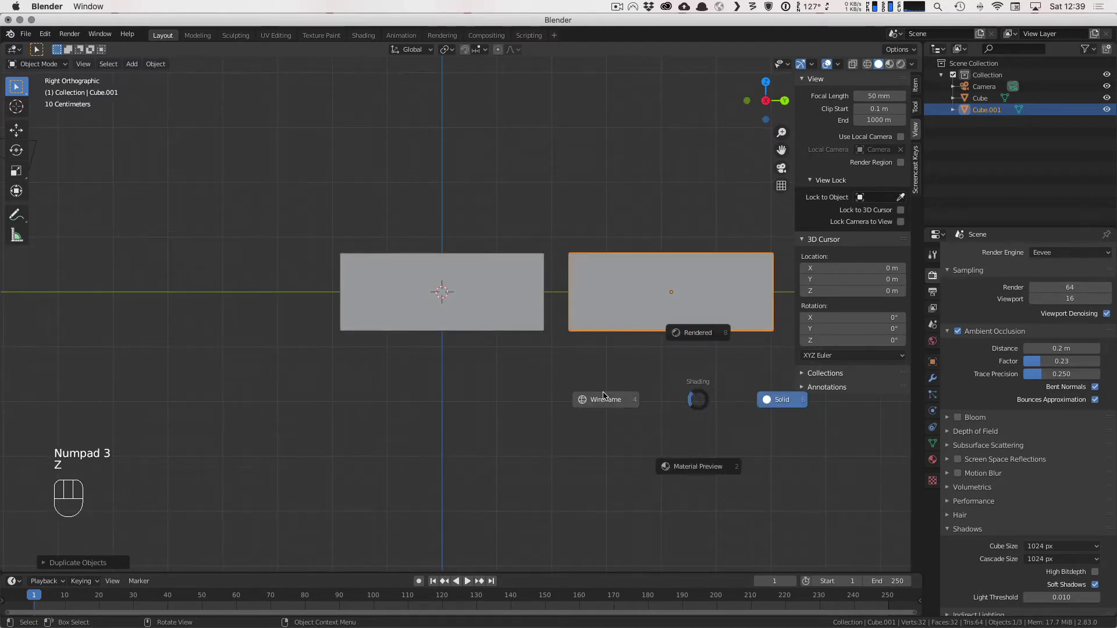
pyautogui.click(650, 405)
pyautogui.scroll(3, 669, 410)
pyautogui.keyDown('shift'); pyautogui.moveTo(666, 414); pyautogui.dragTo(426, 432, button='middle'); pyautogui.keyUp('shift')
pyautogui.press('s')
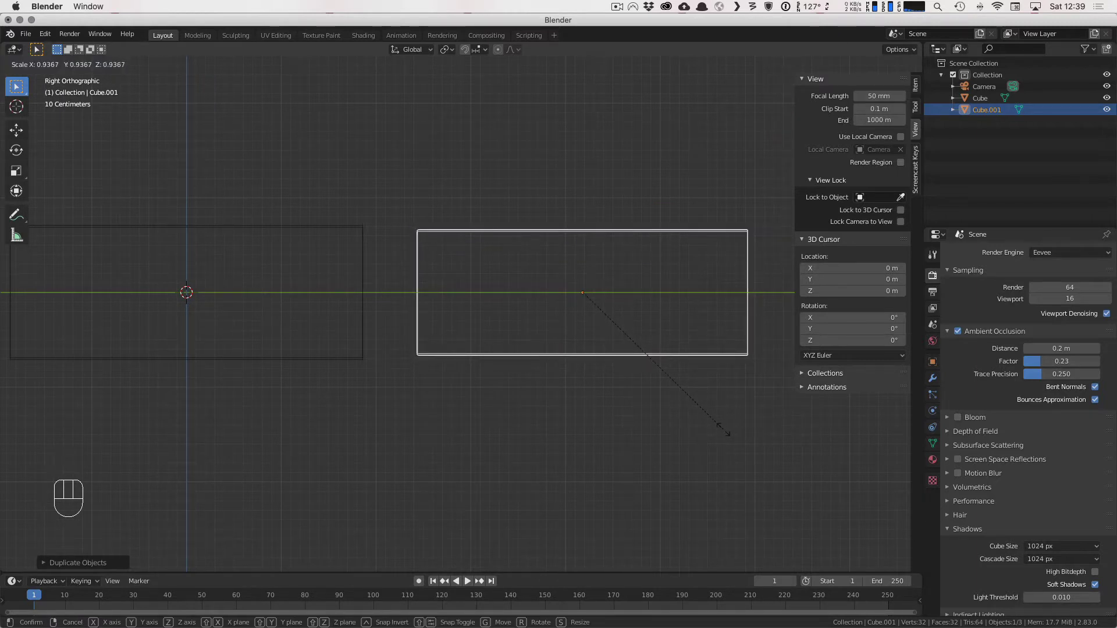
pyautogui.press('z')
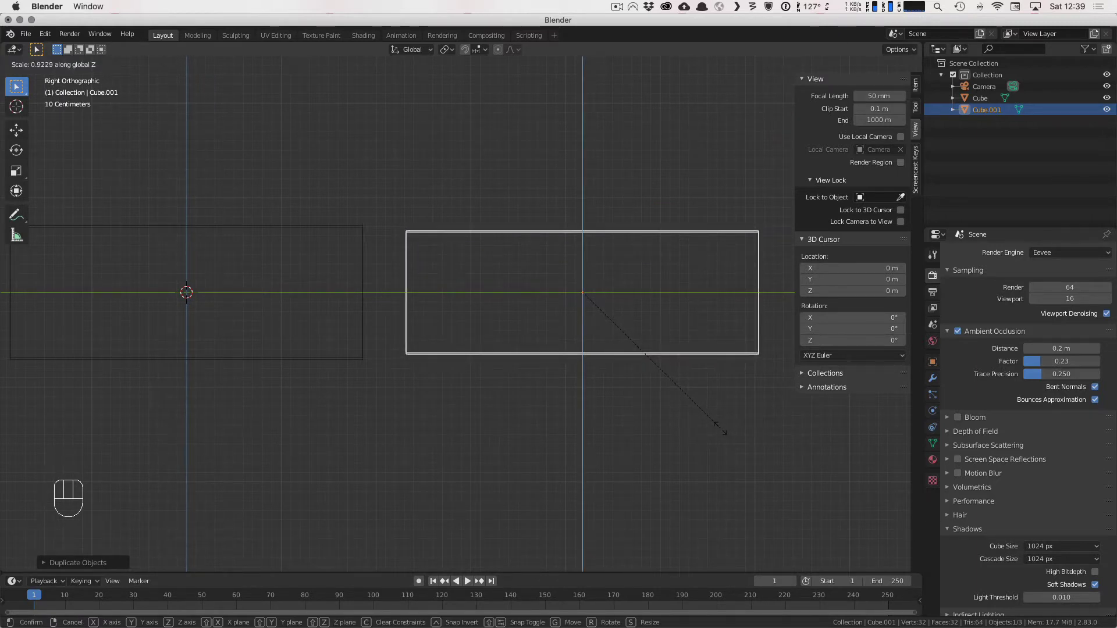
pyautogui.click(721, 429)
# Step: Move the duplicated box back along Y into the original so that their ends line up
pyautogui.press('g')
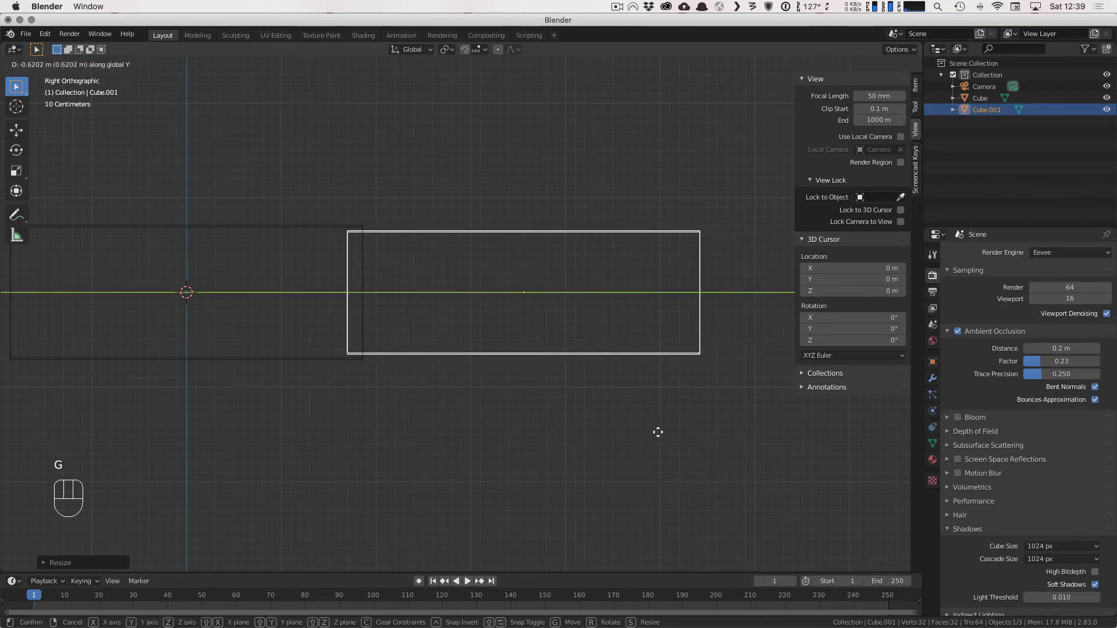
pyautogui.click(325, 428)
pyautogui.keyDown('shift'); pyautogui.moveTo(281, 416); pyautogui.dragTo(501, 384, button='middle'); pyautogui.keyUp('shift')
pyautogui.scroll(3, 500, 384)
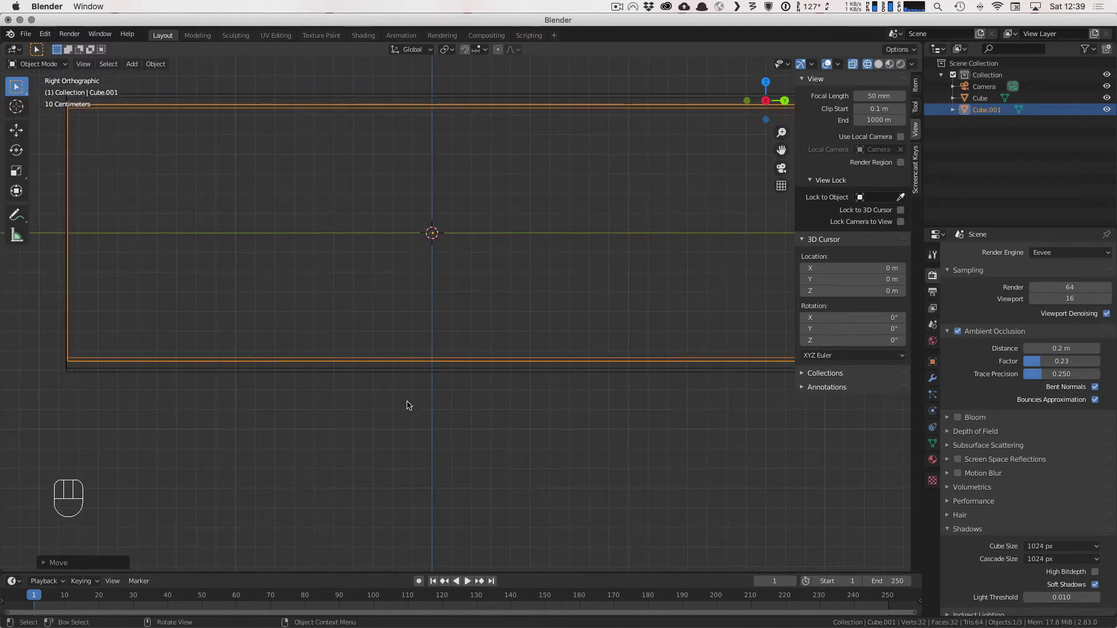
# Step: Scale the duplicated box by about 1.04 along Z to bring its walls closer to the outer box's inner walls
pyautogui.press('s')
pyautogui.press('z')
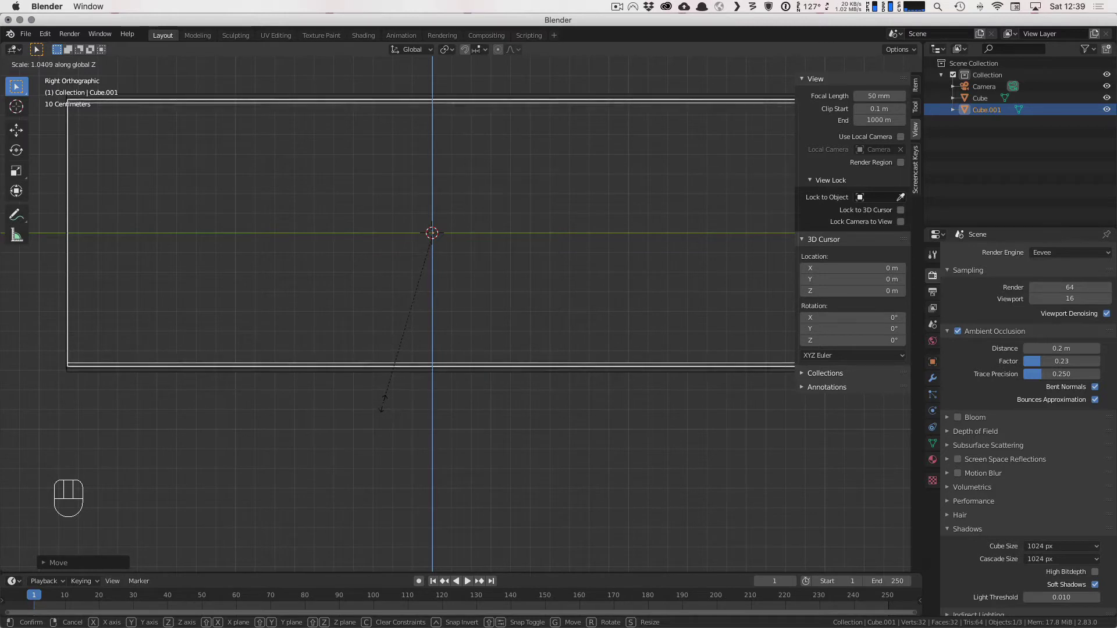
pyautogui.click(382, 404)
pyautogui.scroll(4, 442, 396)
pyautogui.moveTo(442, 396)
pyautogui.keyDown('shift'); pyautogui.mouseDown(button='middle')
pyautogui.moveTo(470, 361)
pyautogui.moveTo(517, 441)
pyautogui.mouseUp(button='middle'); pyautogui.keyUp('shift')
pyautogui.press('z')
pyautogui.click(610, 437)
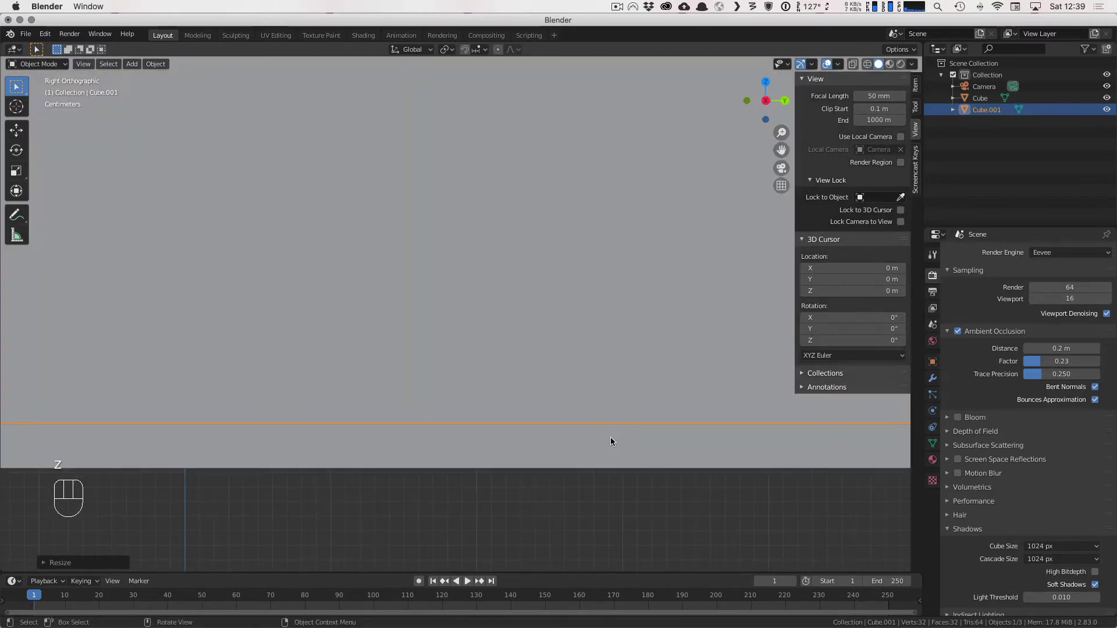
pyautogui.press('z')
pyautogui.click(491, 437)
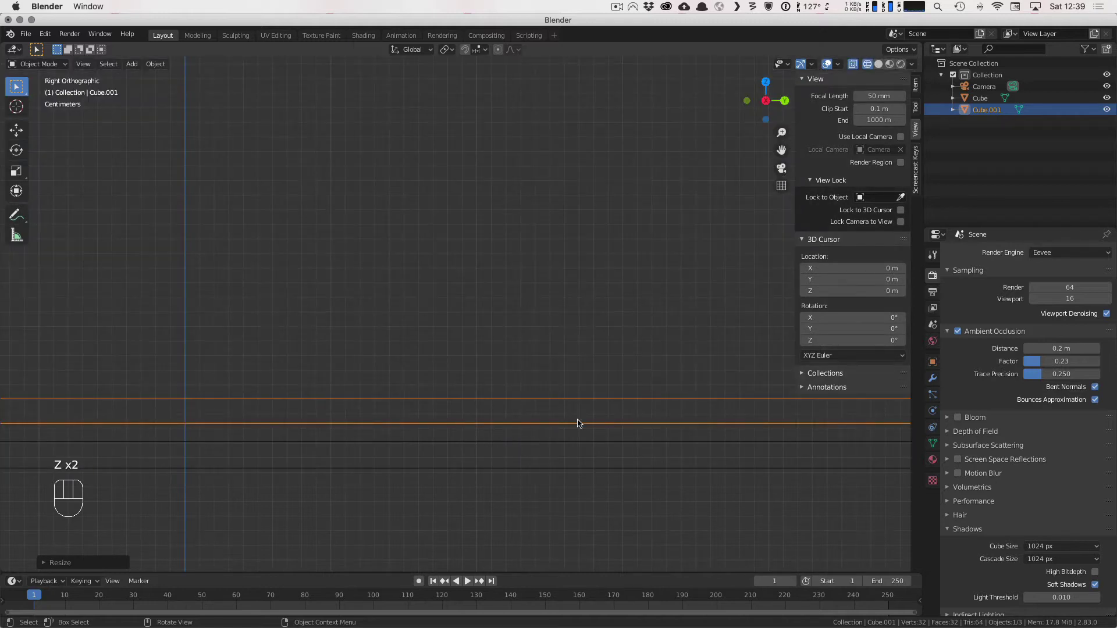
# Step: Scale the duplicated box by about 1.01 along Z to narrow the gap below the outer box's upper wall
pyautogui.scroll(-14, 578, 423)
pyautogui.scroll(5, 454, 123)
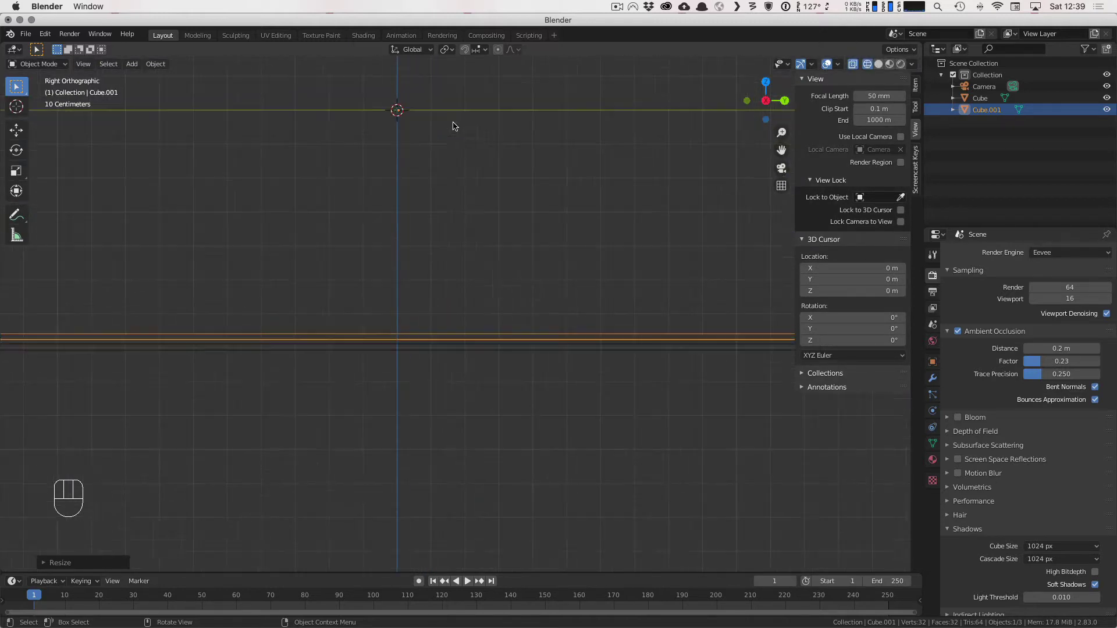
pyautogui.keyDown('shift'); pyautogui.moveTo(453, 122); pyautogui.dragTo(459, 464, button='middle'); pyautogui.keyUp('shift')
pyautogui.scroll(3, 424, 229)
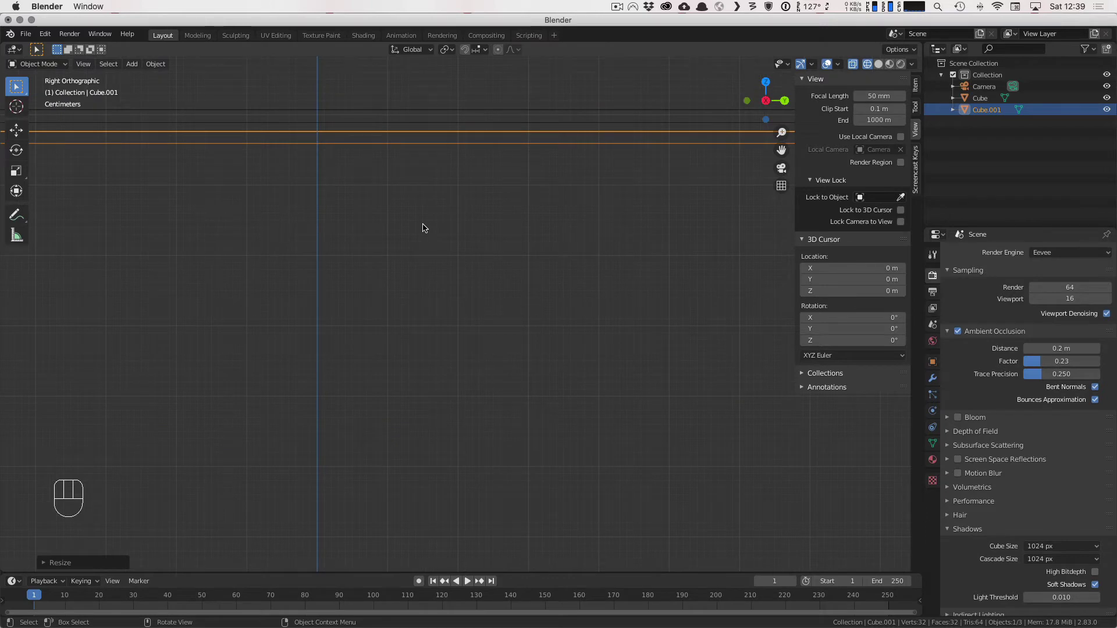
pyautogui.press('s')
pyautogui.press('z')
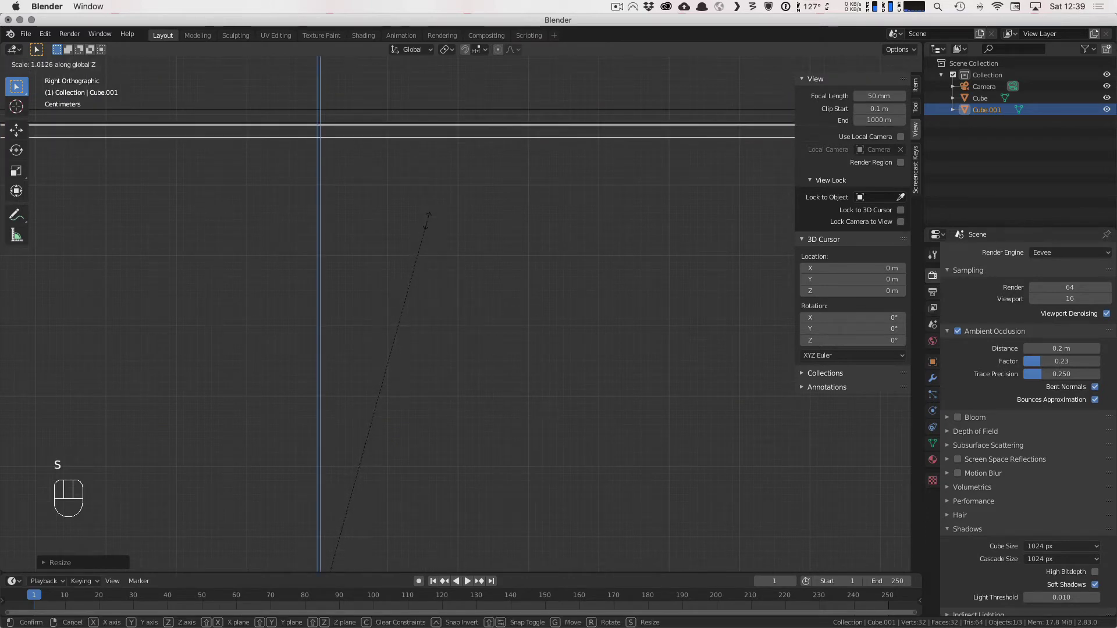
pyautogui.click(428, 215)
pyautogui.scroll(-6, 457, 274)
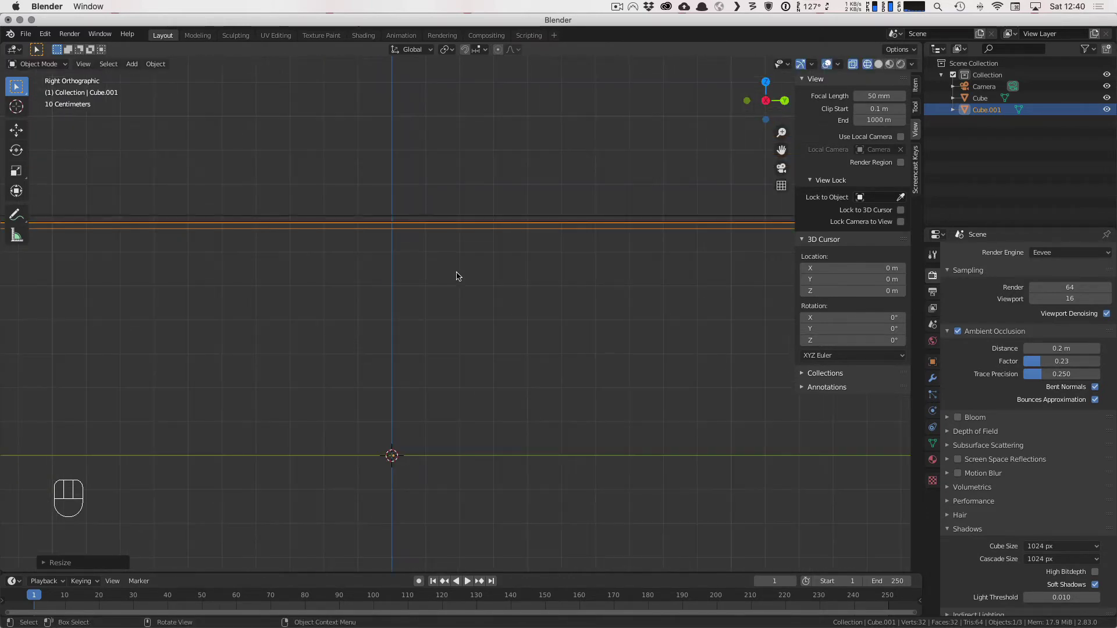
# Step: Move the duplicated box along Y out of the open end of the original box
pyautogui.moveTo(691, 389); pyautogui.dragTo(628, 392, button='middle')
pyautogui.scroll(-4, 628, 392)
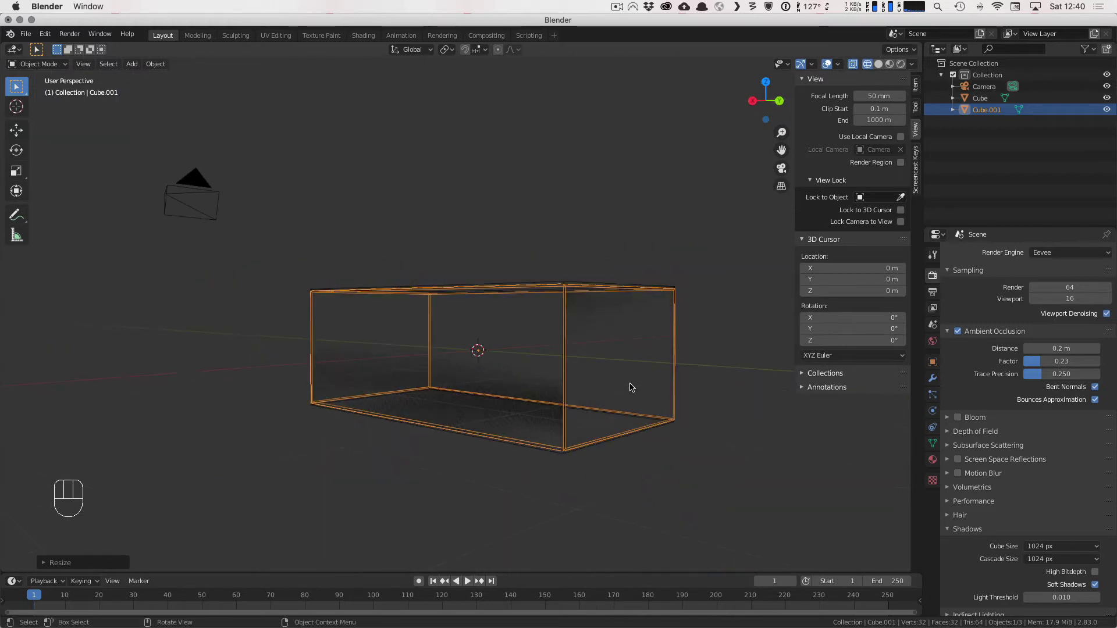
pyautogui.moveTo(643, 391); pyautogui.dragTo(636, 407, button='middle')
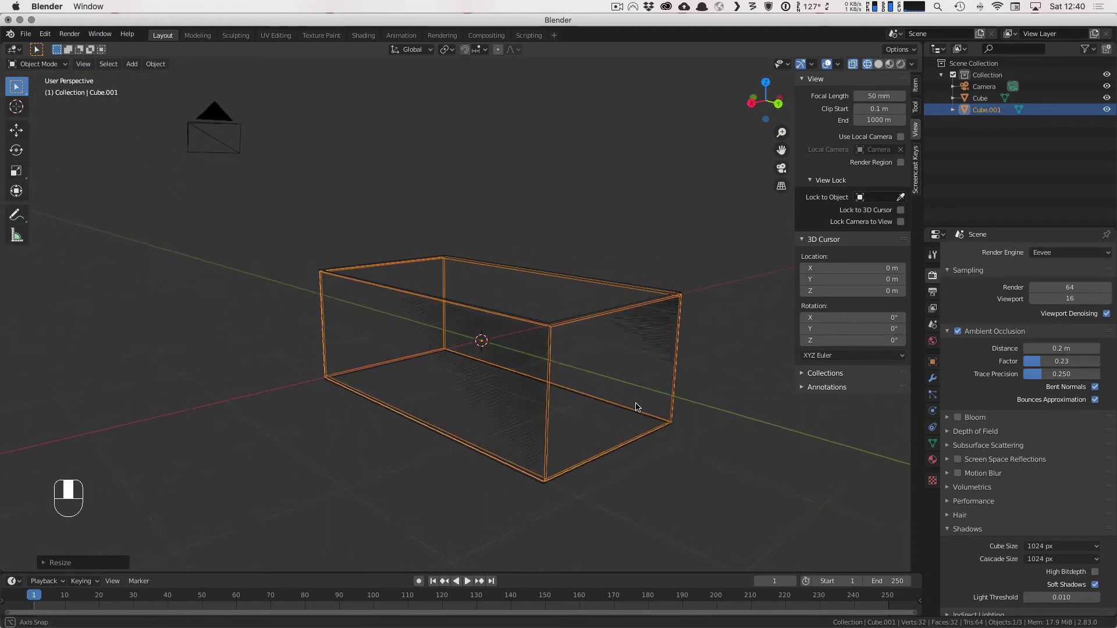
pyautogui.press('g')
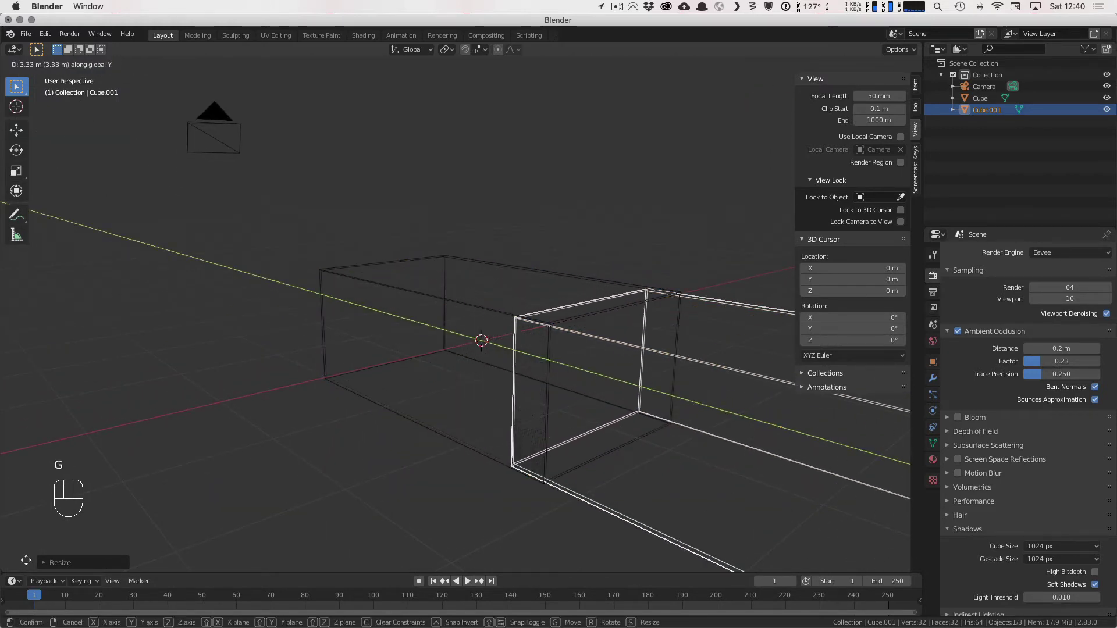
pyautogui.click(308, 166)
pyautogui.scroll(-3, 378, 198)
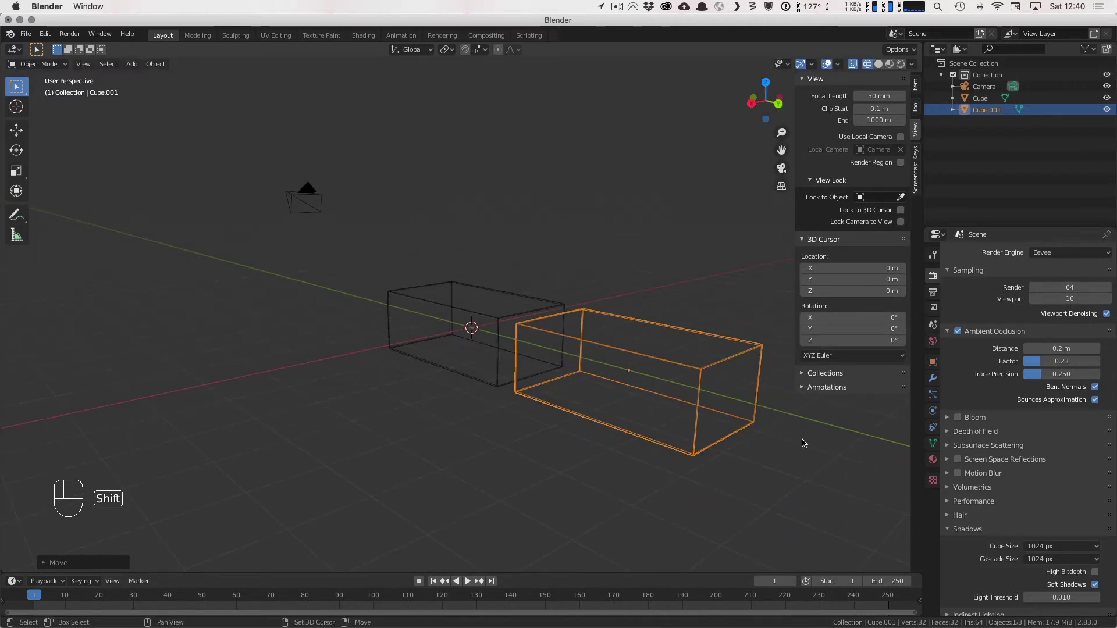
# Step: Switch the viewport to Solid shading and enter Edit Mode on the duplicated box
pyautogui.keyDown('shift'); pyautogui.moveTo(803, 444); pyautogui.dragTo(698, 429, button='middle'); pyautogui.keyUp('shift')
pyautogui.scroll(4, 603, 331)
pyautogui.press('z')
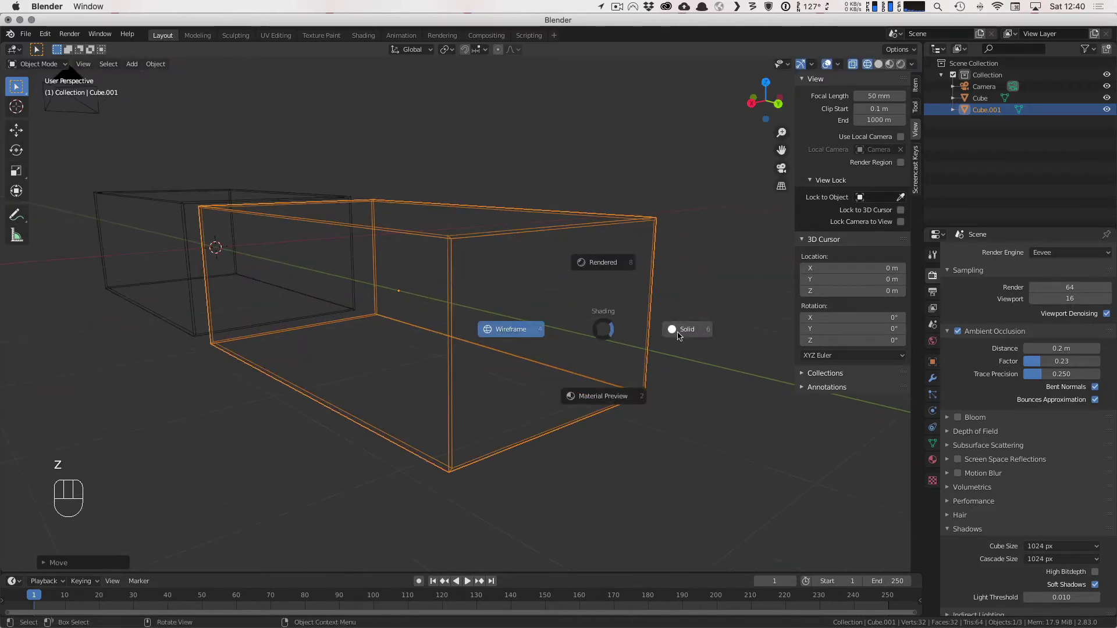
pyautogui.click(663, 333)
pyautogui.moveTo(663, 333); pyautogui.dragTo(501, 313, button='middle')
pyautogui.press('Tab')
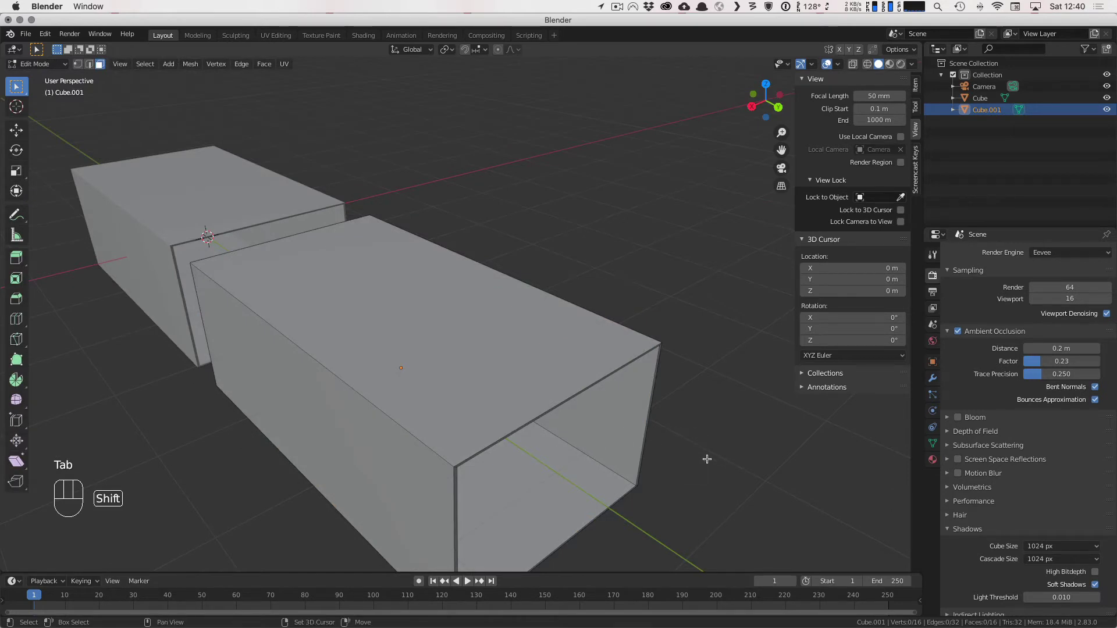
pyautogui.keyDown('shift'); pyautogui.moveTo(533, 459); pyautogui.dragTo(654, 270, button='middle'); pyautogui.keyUp('shift')
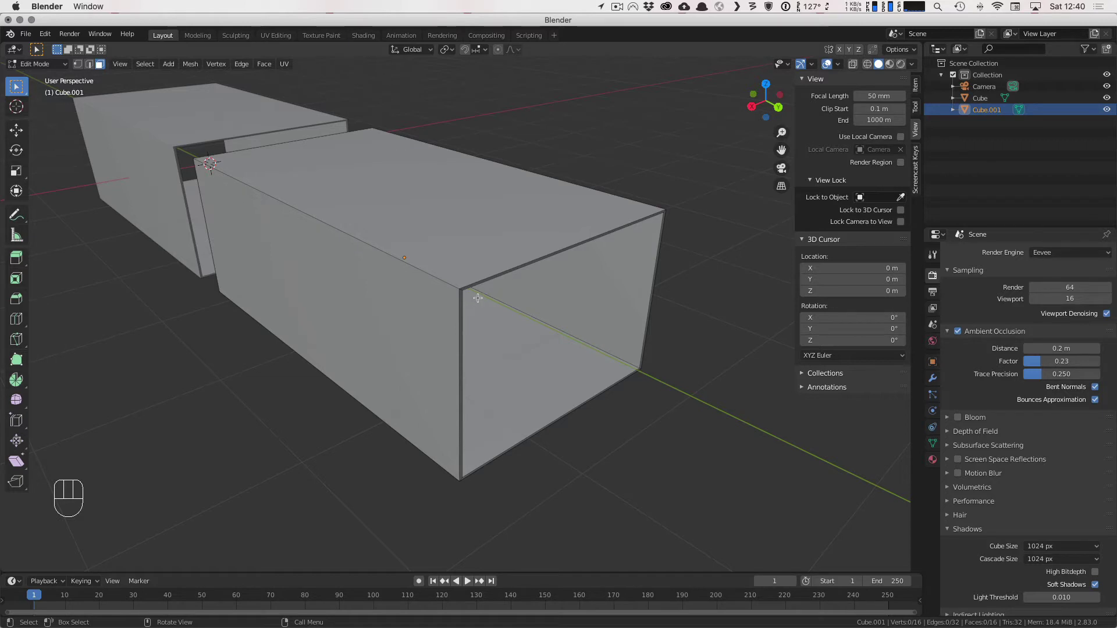
# Step: Return to Object Mode and delete the duplicated box
pyautogui.press('Tab')
pyautogui.press('x')
pyautogui.click(473, 249)
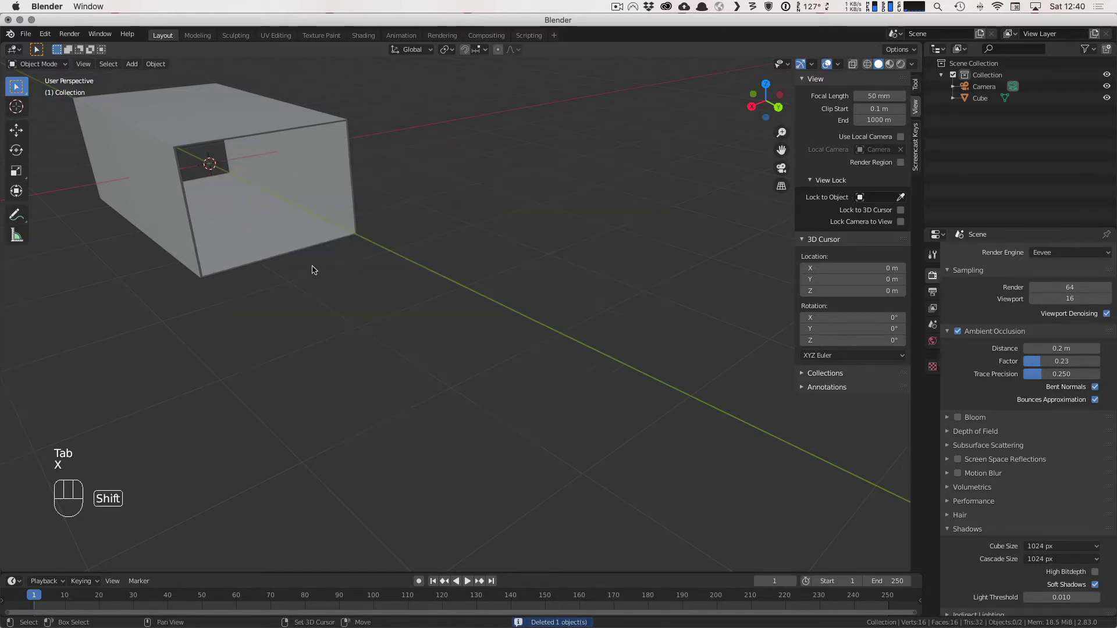
# Step: Add a new mesh cube at the origin and show it in Wireframe shading from the right-side view
pyautogui.hotkey('shift', 'a')
pyautogui.click(367, 277)
pyautogui.press('KP_1')
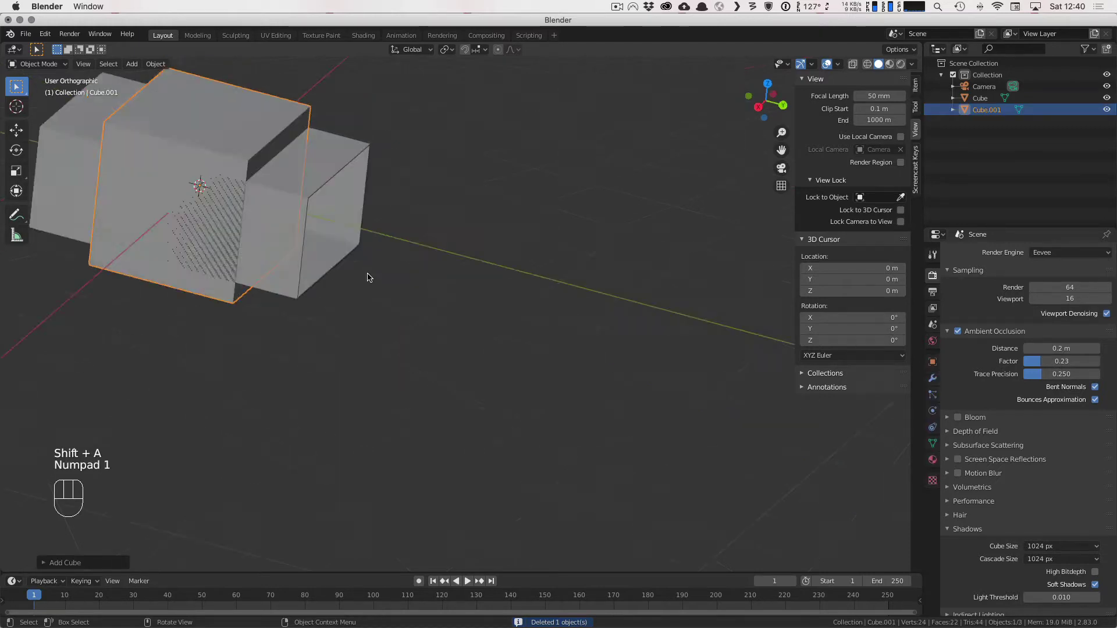
pyautogui.press('x')
pyautogui.press('x')
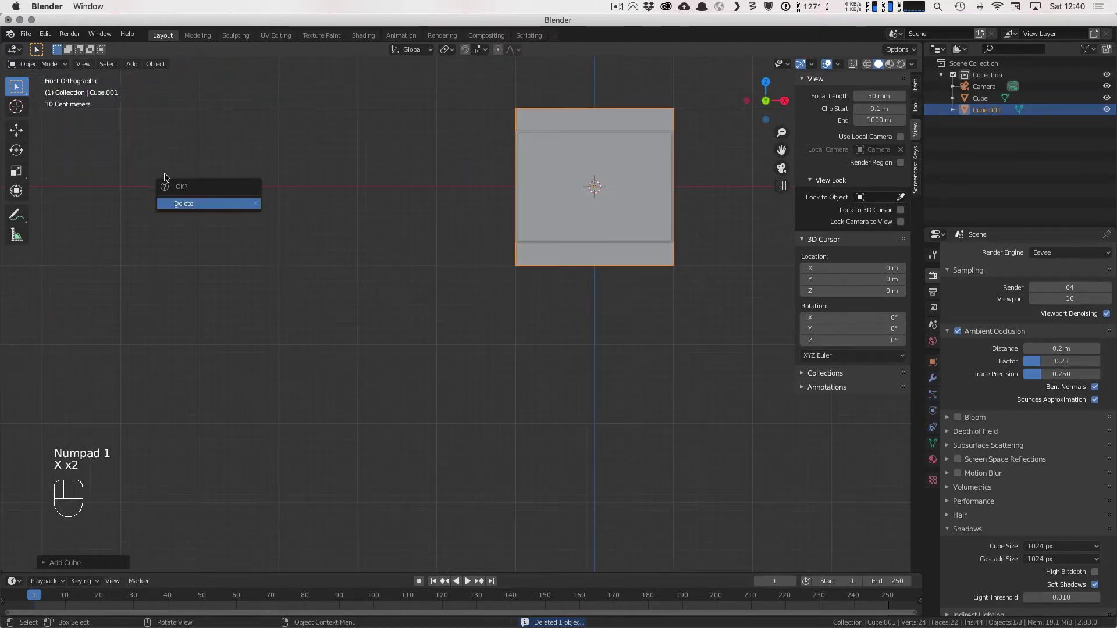
pyautogui.press('z')
pyautogui.click(144, 203)
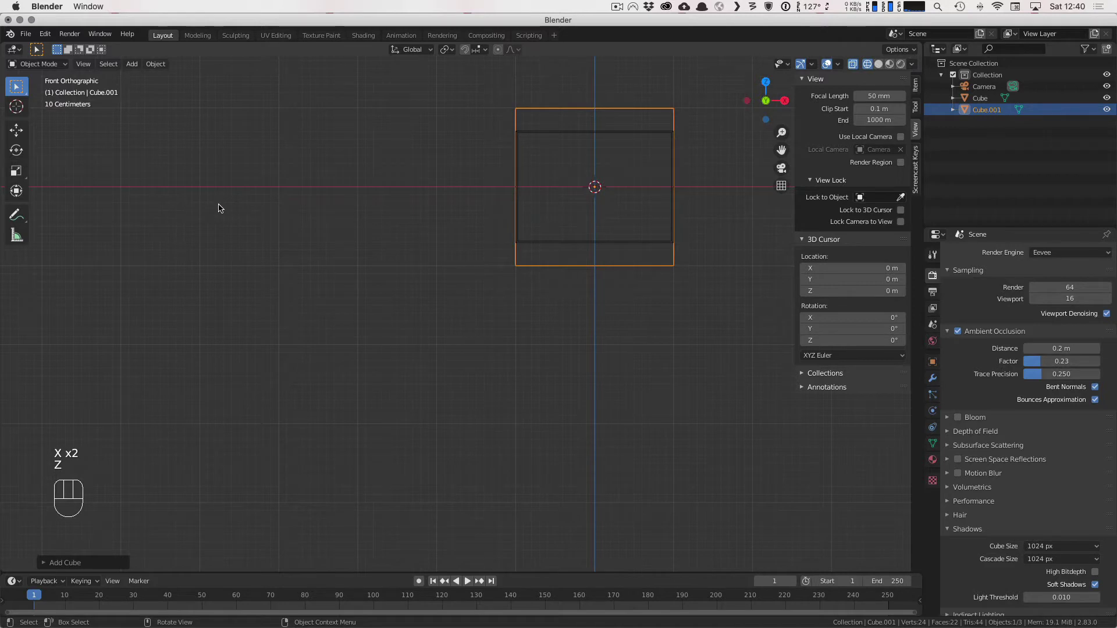
pyautogui.press('KP_3')
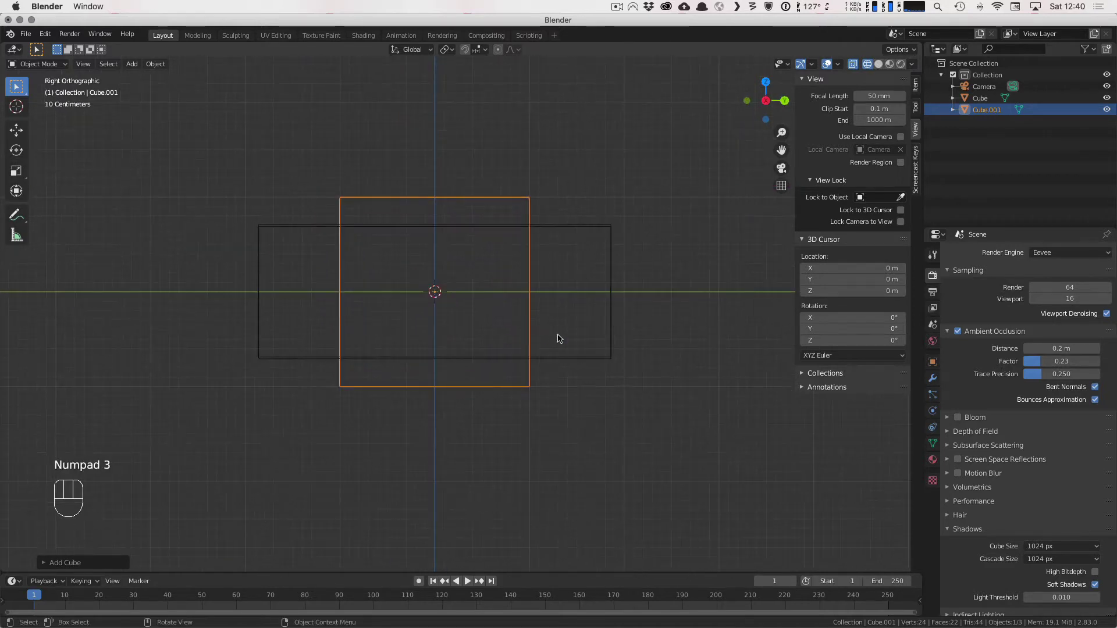
# Step: Scale the new cube to about 0.69 along Z to fit the inner height of the open box
pyautogui.press('s')
pyautogui.press('z')
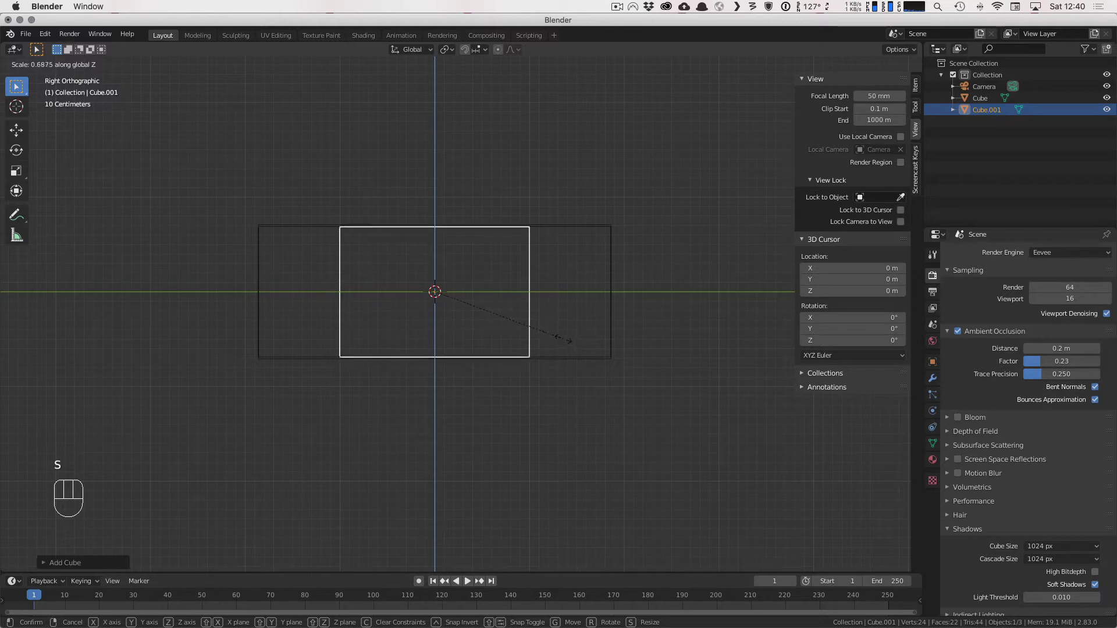
pyautogui.click(523, 257)
# Step: Hide the viewport sidebar and nudge the cube along Z against the inner face of the box's upper wall
pyautogui.scroll(6, 521, 233)
pyautogui.keyDown('shift'); pyautogui.moveTo(521, 229); pyautogui.dragTo(511, 469, button='middle'); pyautogui.keyUp('shift')
pyautogui.scroll(3, 594, 250)
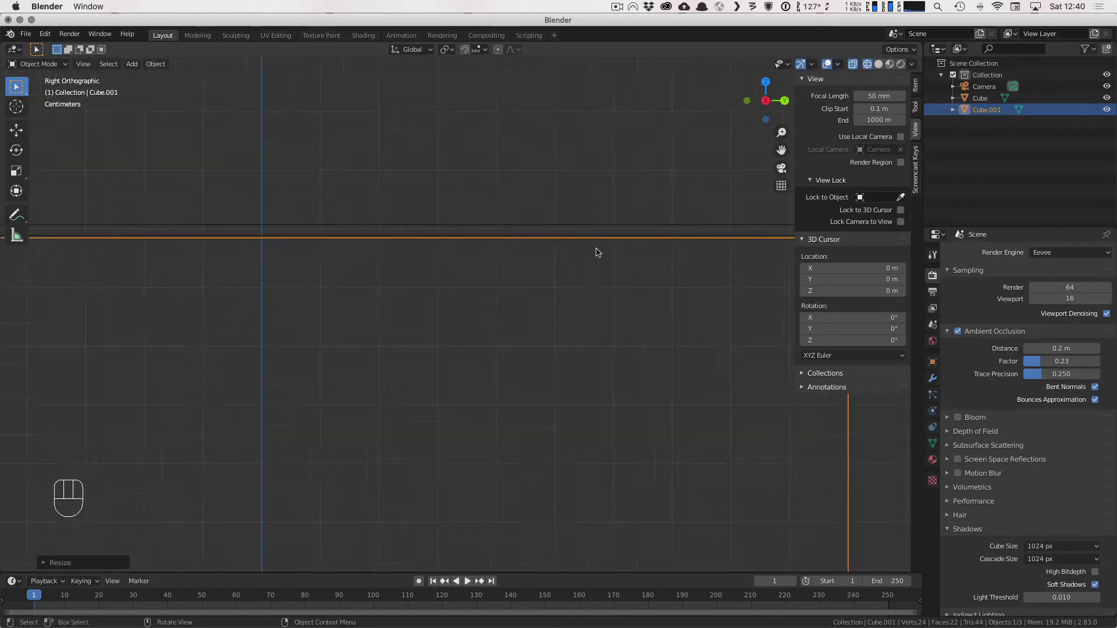
pyautogui.keyDown('shift'); pyautogui.moveTo(593, 250); pyautogui.dragTo(612, 318, button='middle'); pyautogui.keyUp('shift')
pyautogui.press('n')
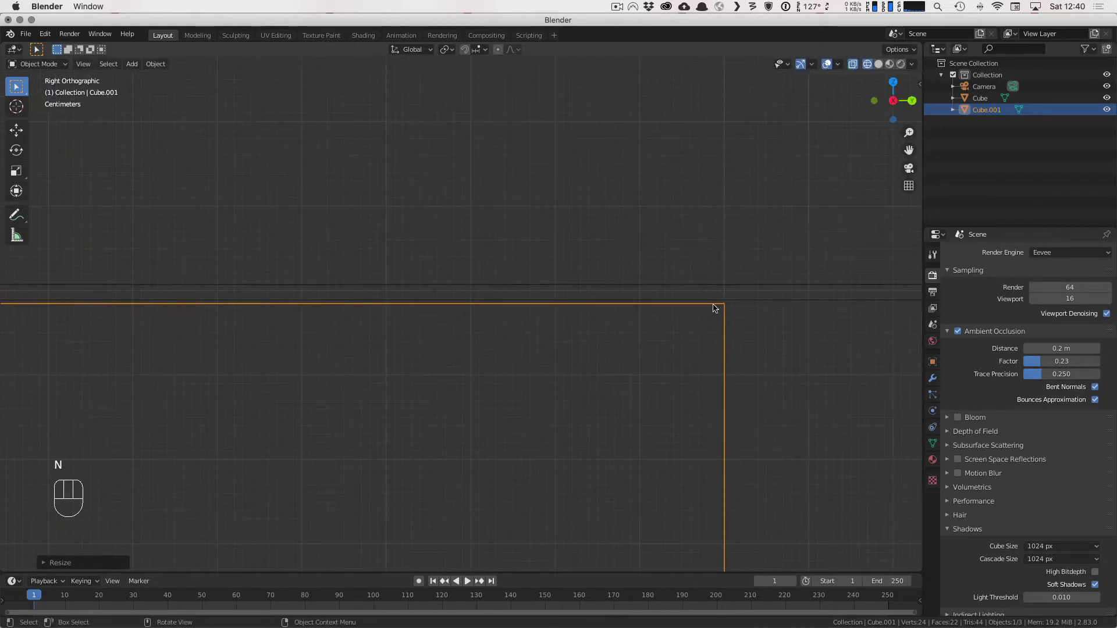
pyautogui.keyDown('shift'); pyautogui.moveTo(713, 304); pyautogui.dragTo(687, 316, button='middle'); pyautogui.keyUp('shift')
pyautogui.press('g')
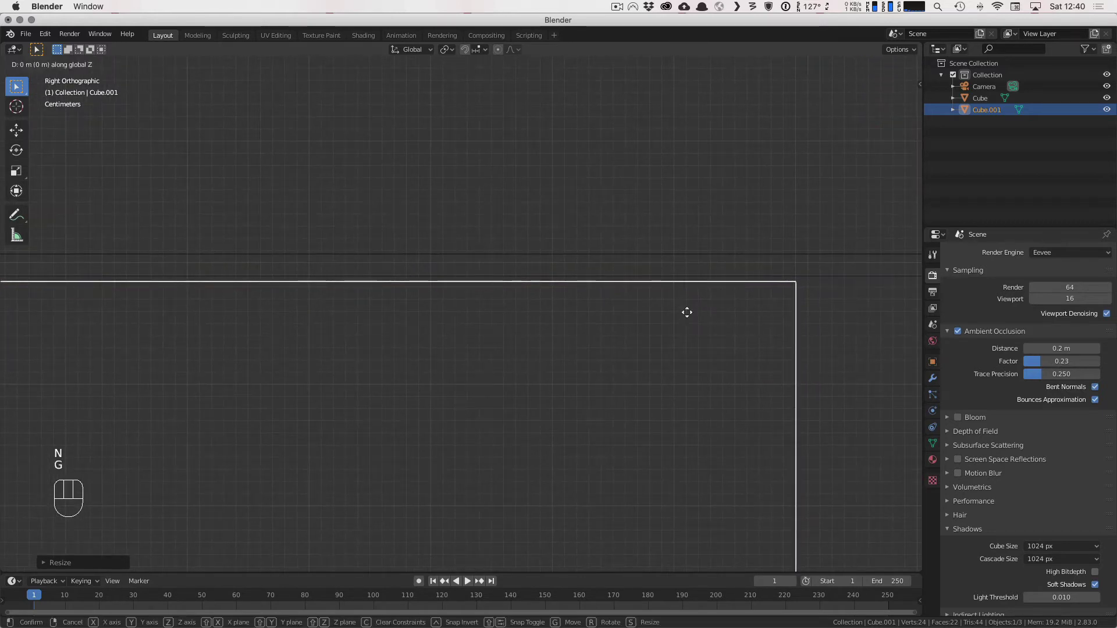
pyautogui.click(690, 312)
pyautogui.scroll(-4, 674, 344)
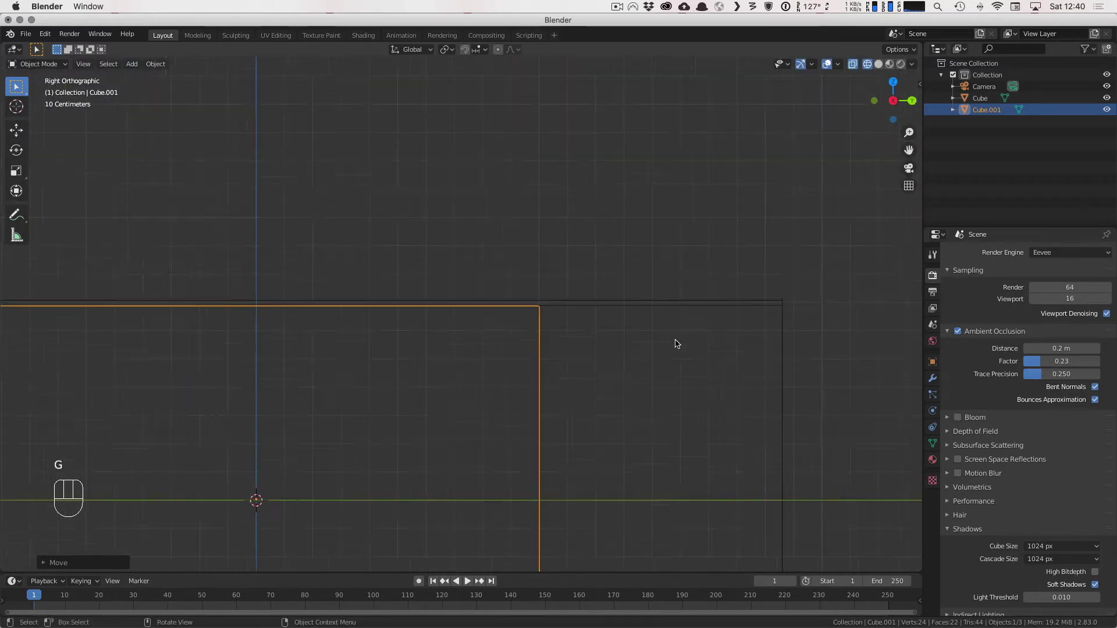
# Step: Scale the cube along Y until its ends line up with the ends of the open box
pyautogui.keyDown('shift'); pyautogui.moveTo(606, 332); pyautogui.dragTo(700, 225, button='middle'); pyautogui.keyUp('shift')
pyautogui.scroll(-2, 654, 292)
pyautogui.scroll(-1, 654, 292)
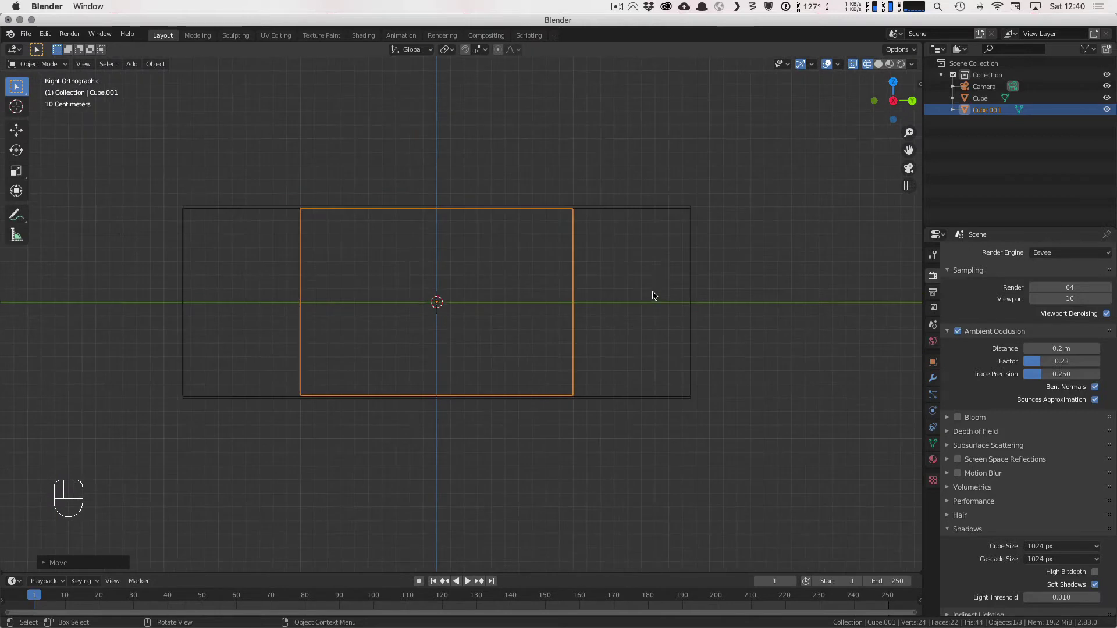
pyautogui.press('s')
pyautogui.press('y')
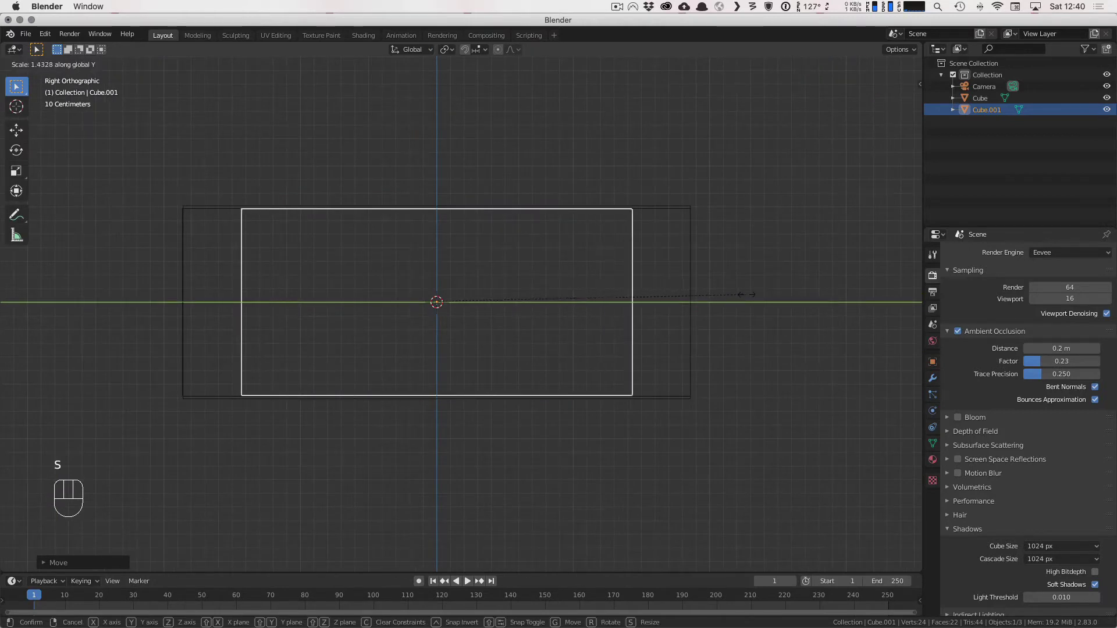
pyautogui.click(838, 299)
# Step: Move the cube along Y out of the open box, placing it just beyond the box's end
pyautogui.scroll(-4, 814, 302)
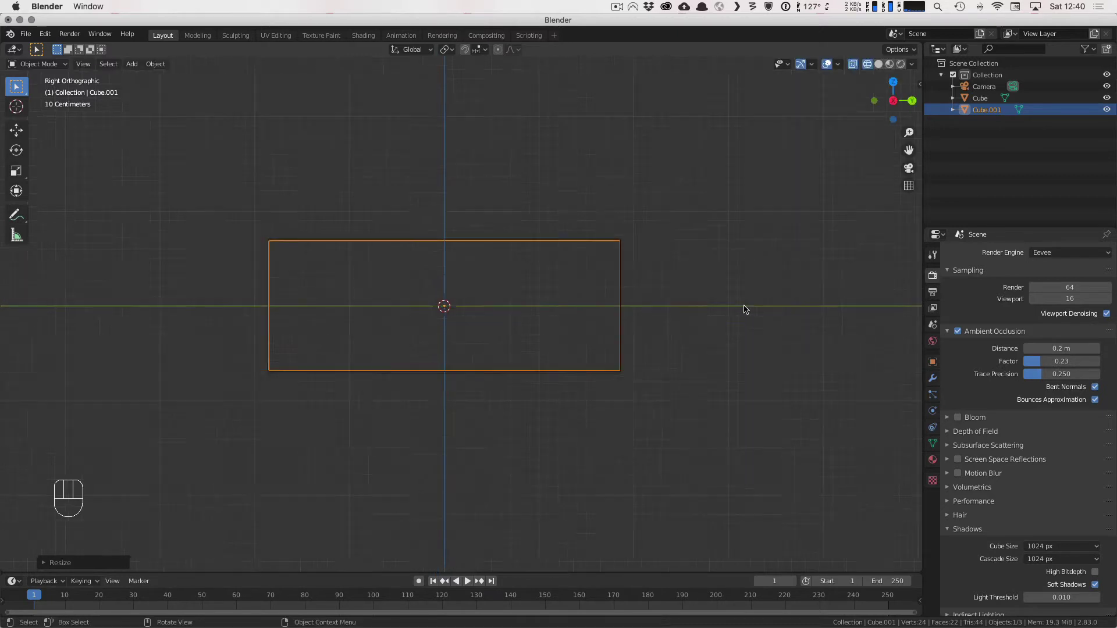
pyautogui.press('g')
pyautogui.press('y')
pyautogui.click(19, 320)
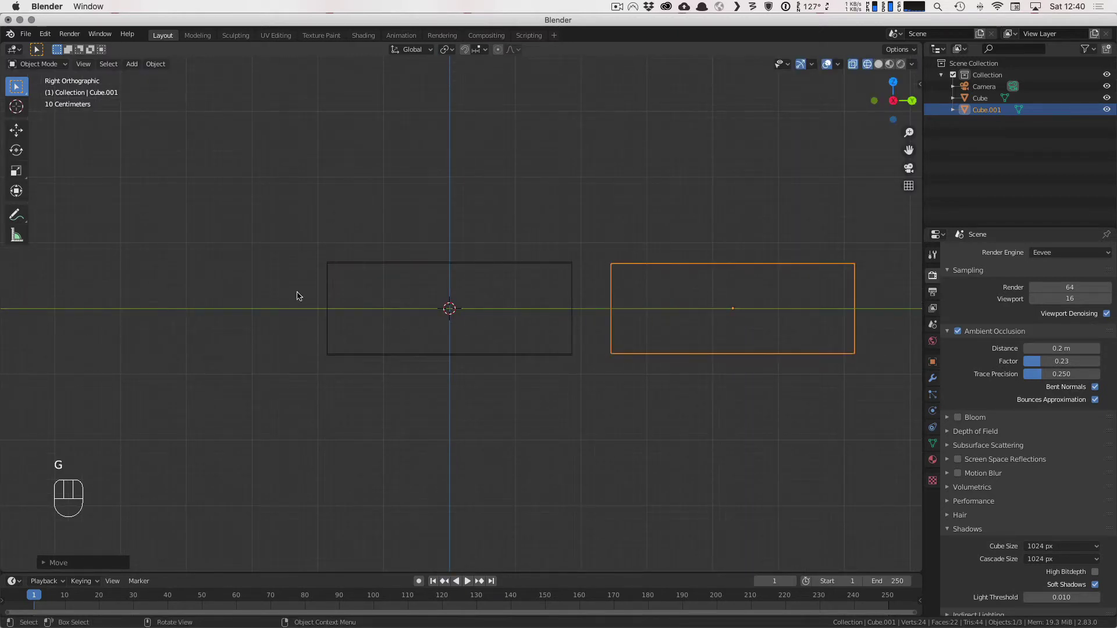
pyautogui.moveTo(555, 321); pyautogui.dragTo(481, 365, button='middle')
pyautogui.scroll(-3, 479, 365)
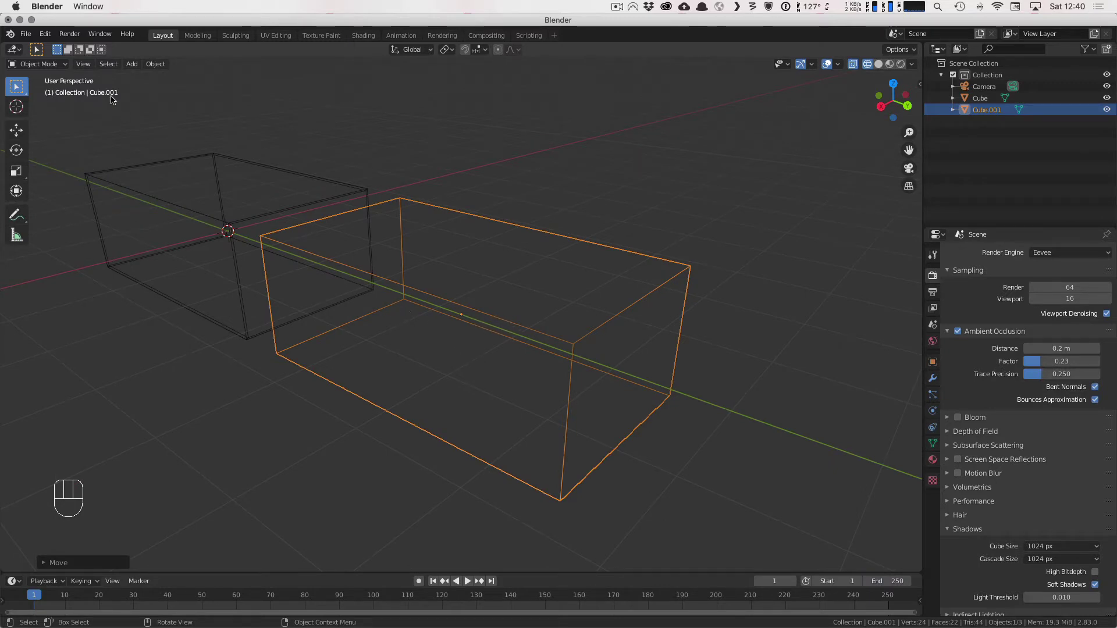
# Step: Open the Keymap section of the Preferences and search it by name for "view se"
pyautogui.click(45, 34)
pyautogui.click(64, 201)
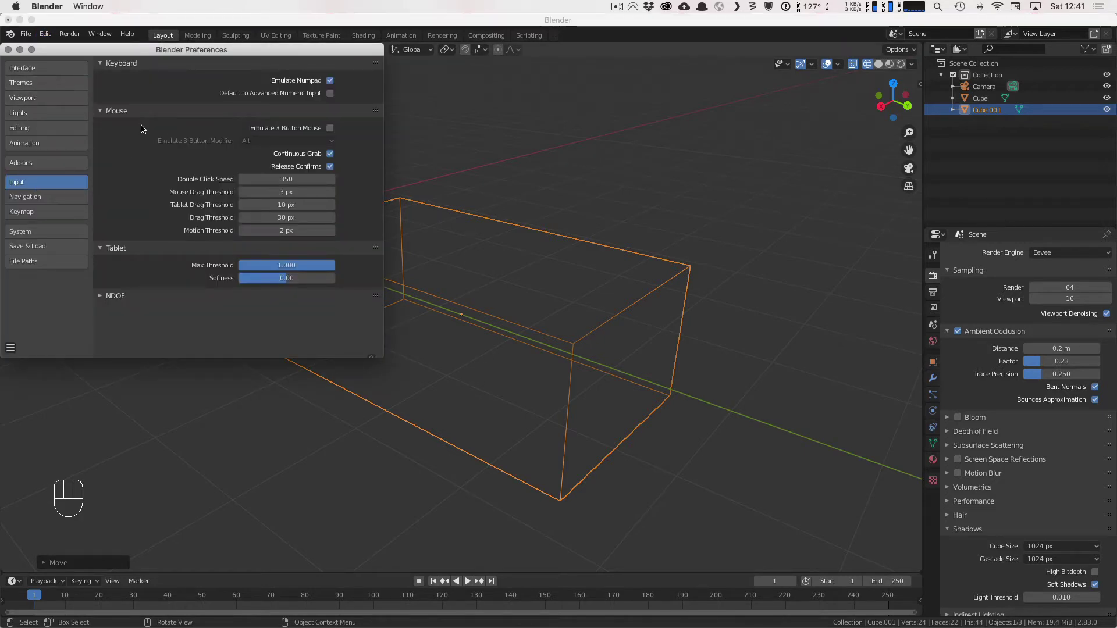
pyautogui.click(64, 212)
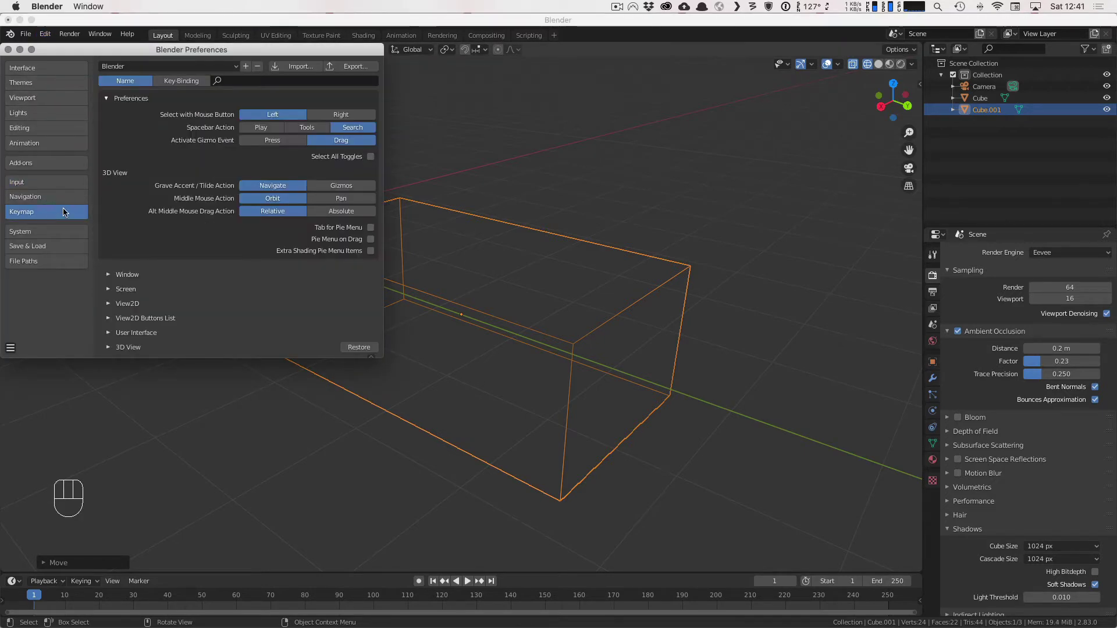
pyautogui.click(255, 82)
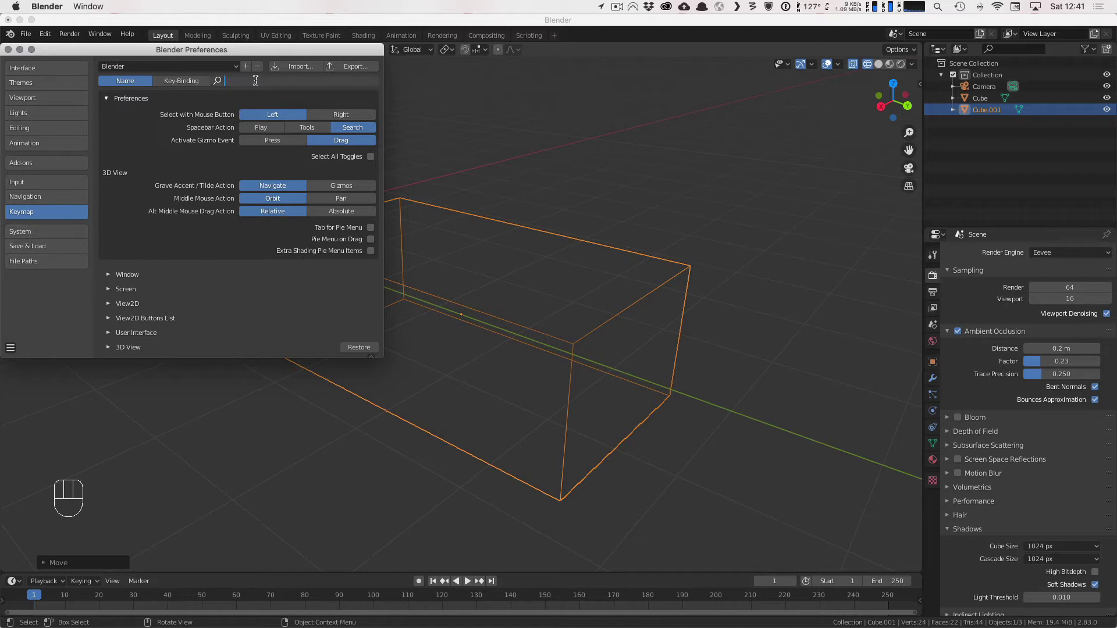
pyautogui.write('view se')
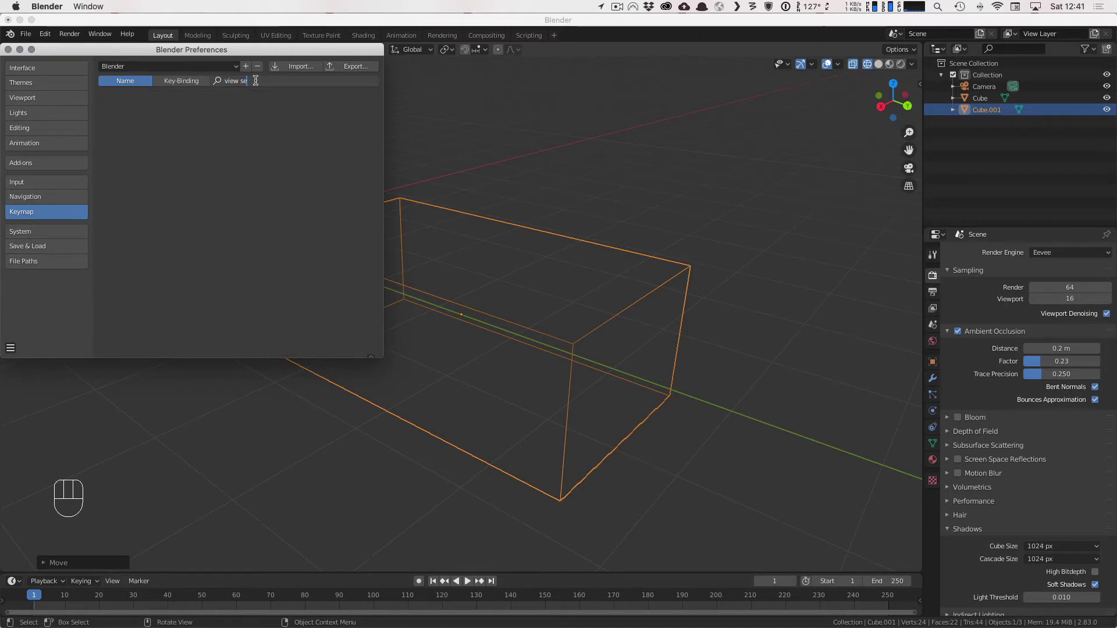
# Step: Replace the keymap search text with "selected"
pyautogui.press('BackSpace')
pyautogui.press('BackSpace')
pyautogui.press('BackSpace')
pyautogui.press('BackSpace')
pyautogui.press('BackSpace')
pyautogui.press('BackSpace')
pyautogui.press('BackSpace')
pyautogui.write('sele')
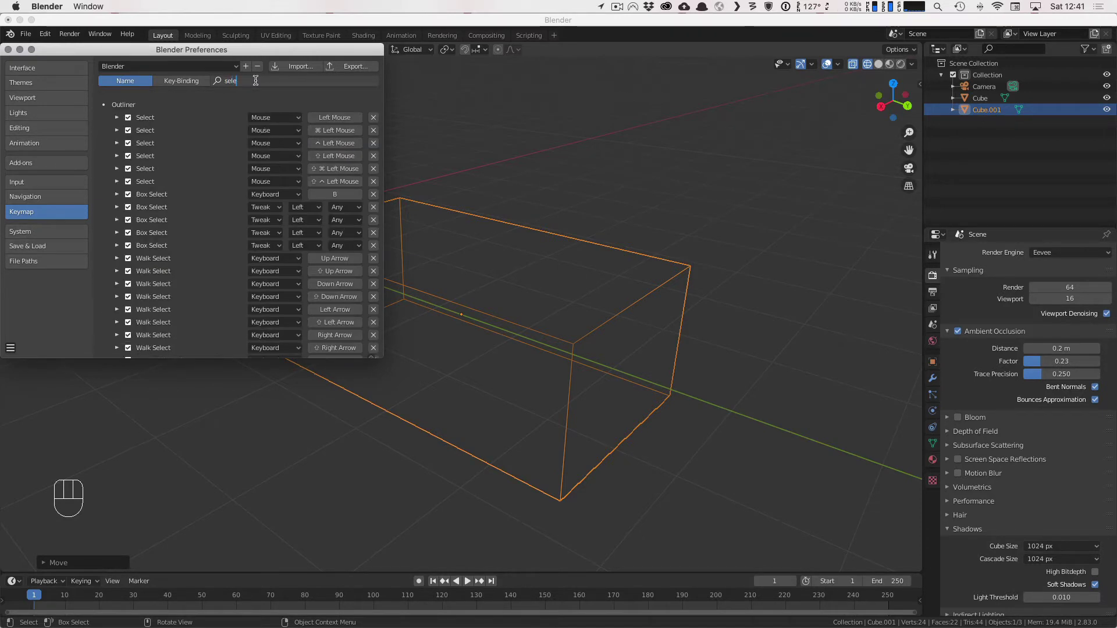
pyautogui.write('cted')
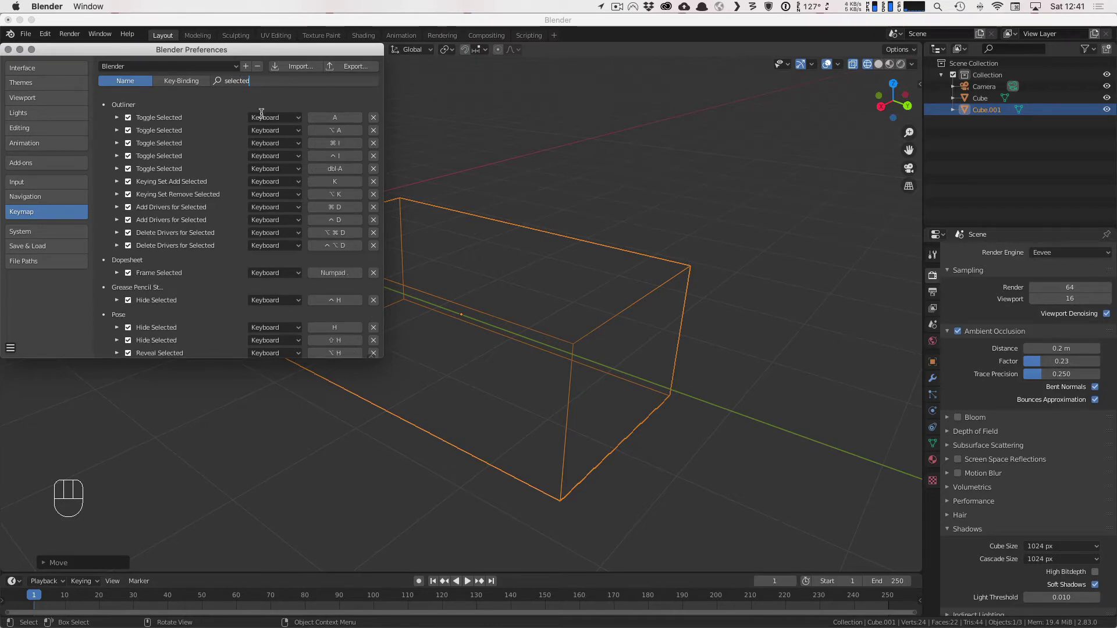
# Step: Find the 3D View's Frame Selected entries in the filtered keymap and assign the period key to the first one
pyautogui.press('Return')
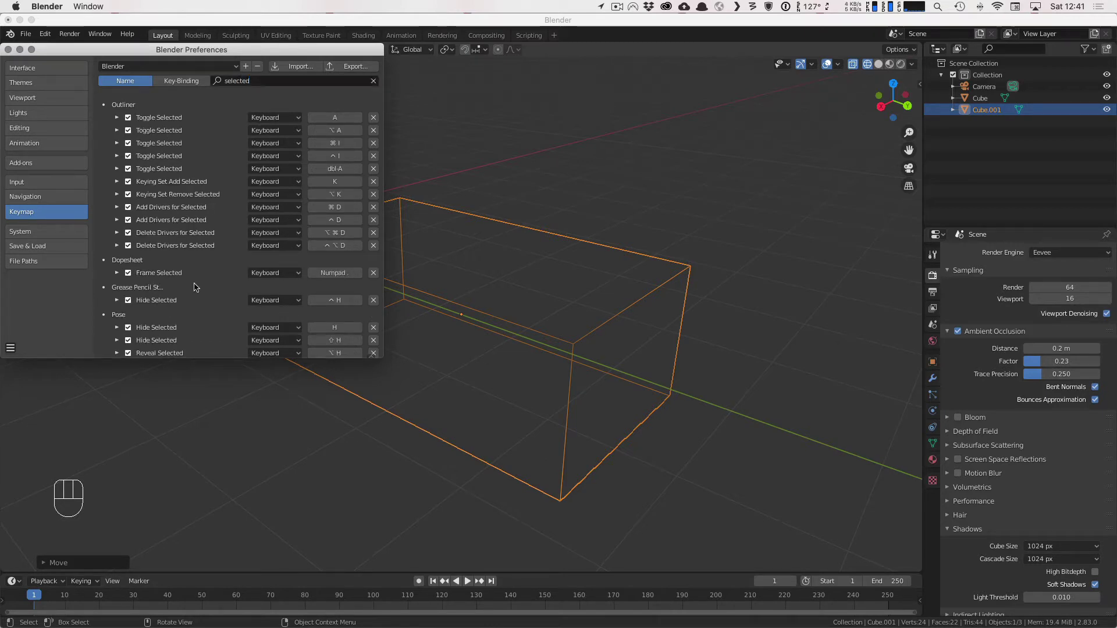
pyautogui.scroll(-12, 194, 286)
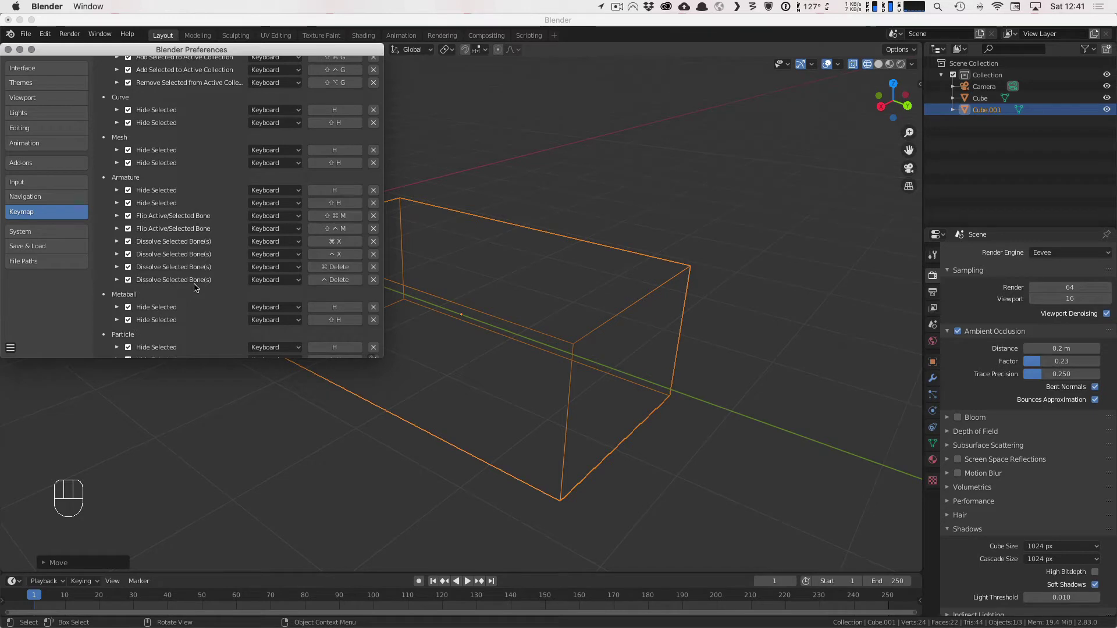
pyautogui.scroll(-15, 194, 285)
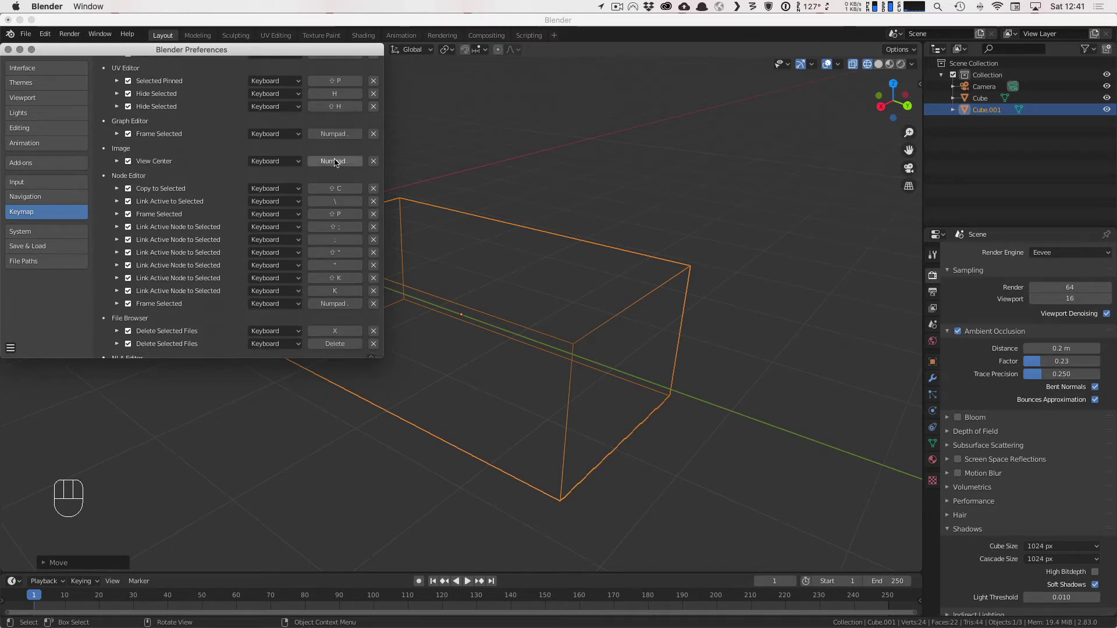
pyautogui.scroll(3, 334, 163)
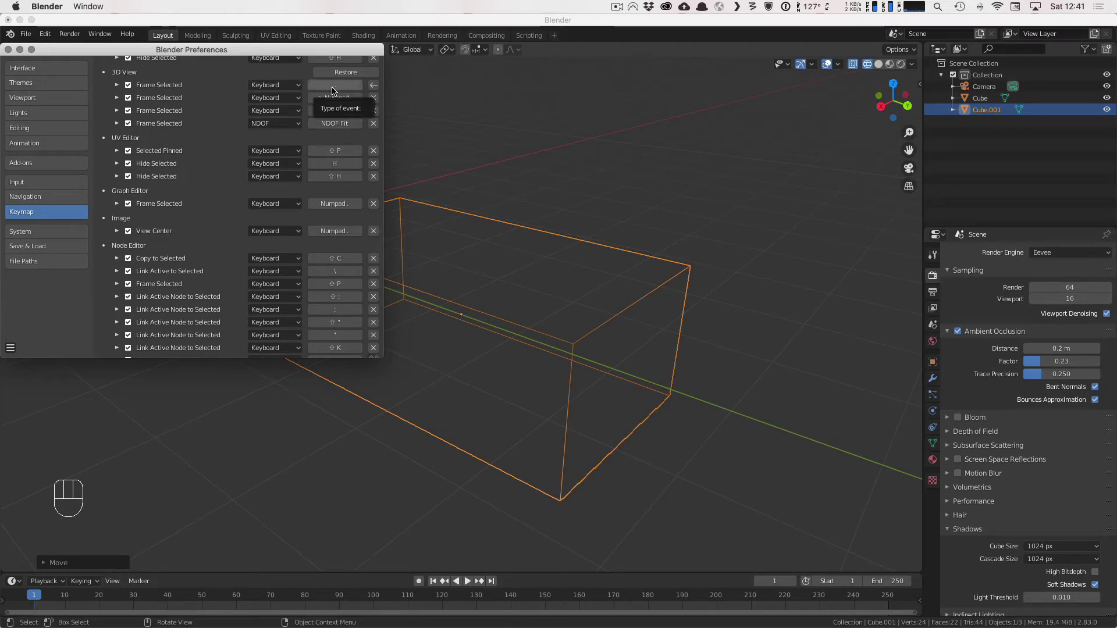
pyautogui.scroll(2, 334, 146)
pyautogui.press('.')
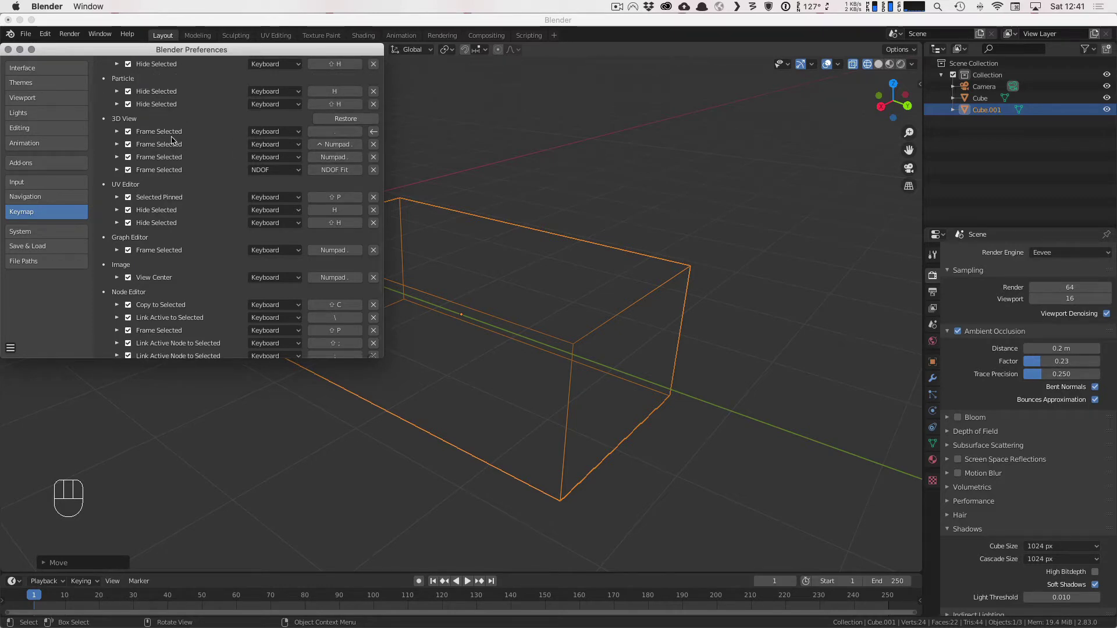
# Step: Restore the first 3D View Frame Selected entry, rebind it to the period key and close the Preferences
pyautogui.click(337, 133)
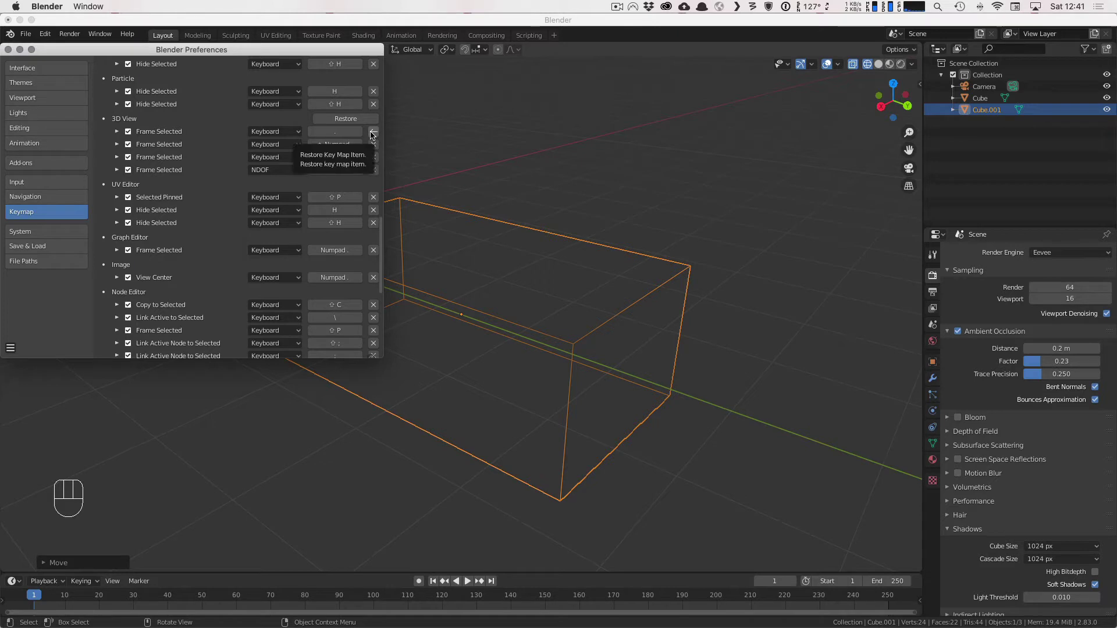
pyautogui.click(373, 134)
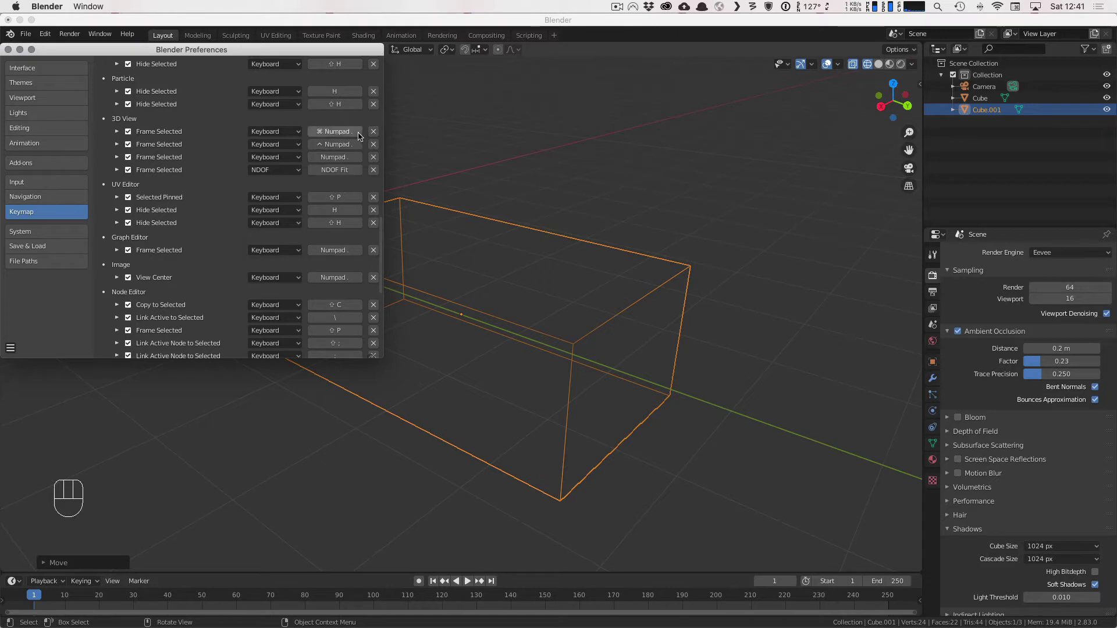
pyautogui.press('.')
pyautogui.click(9, 348)
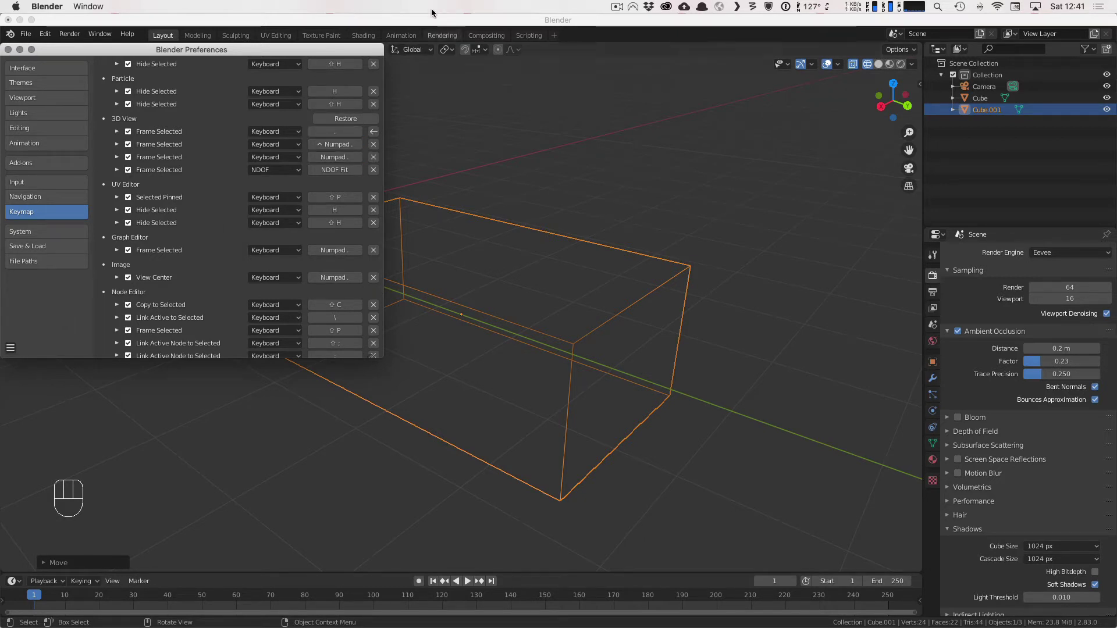
pyautogui.click(8, 50)
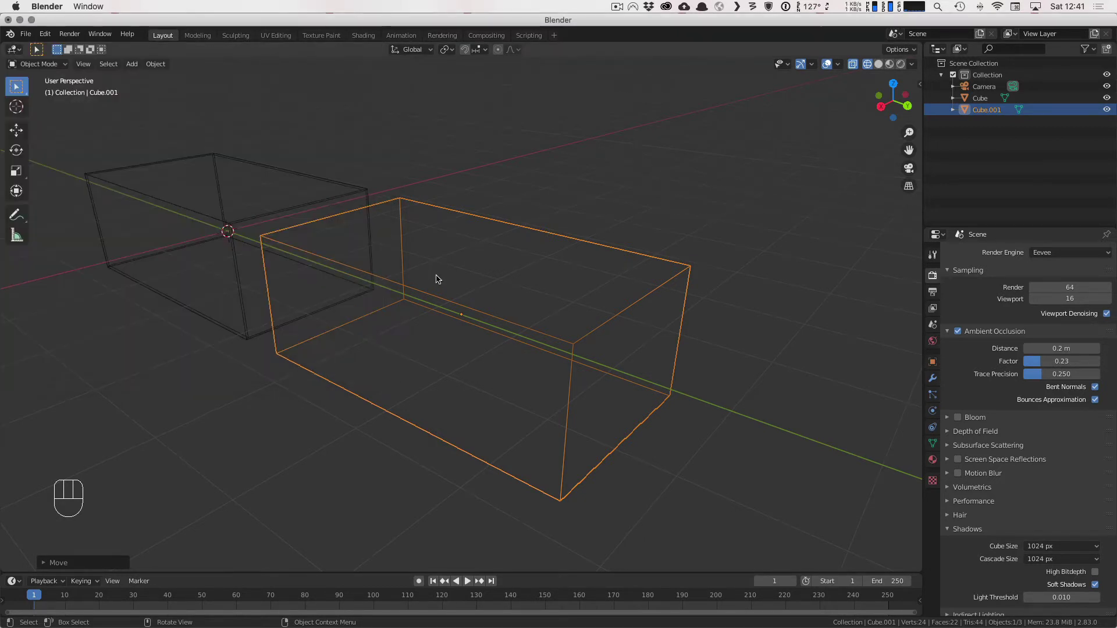
# Step: Delete the top face of the cube in Edit Mode
pyautogui.press('Tab')
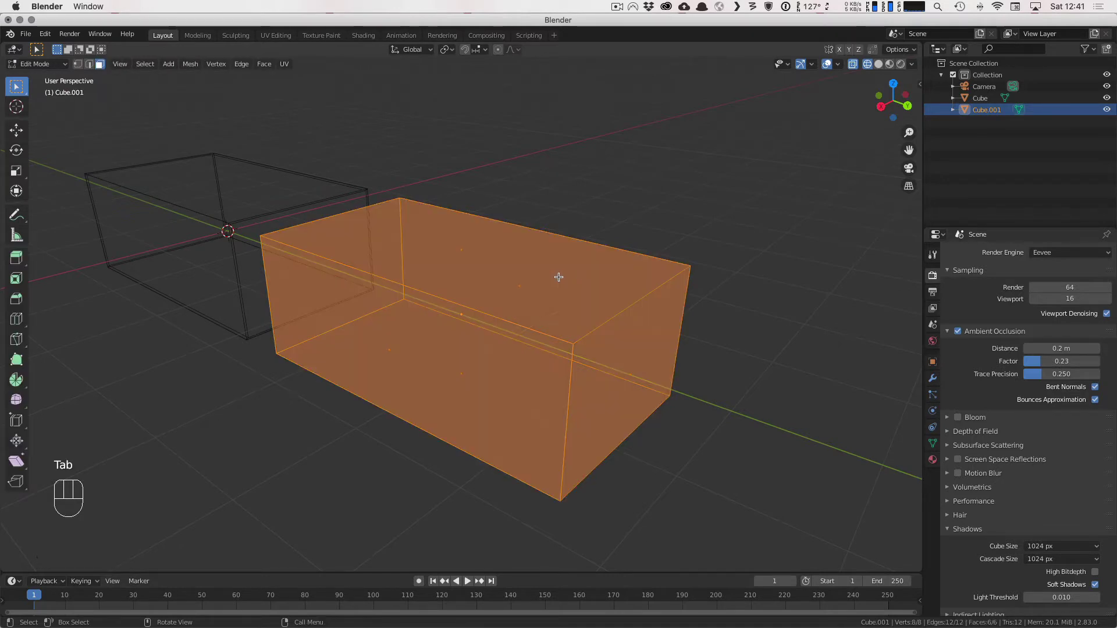
pyautogui.hotkey('alt', 'a')
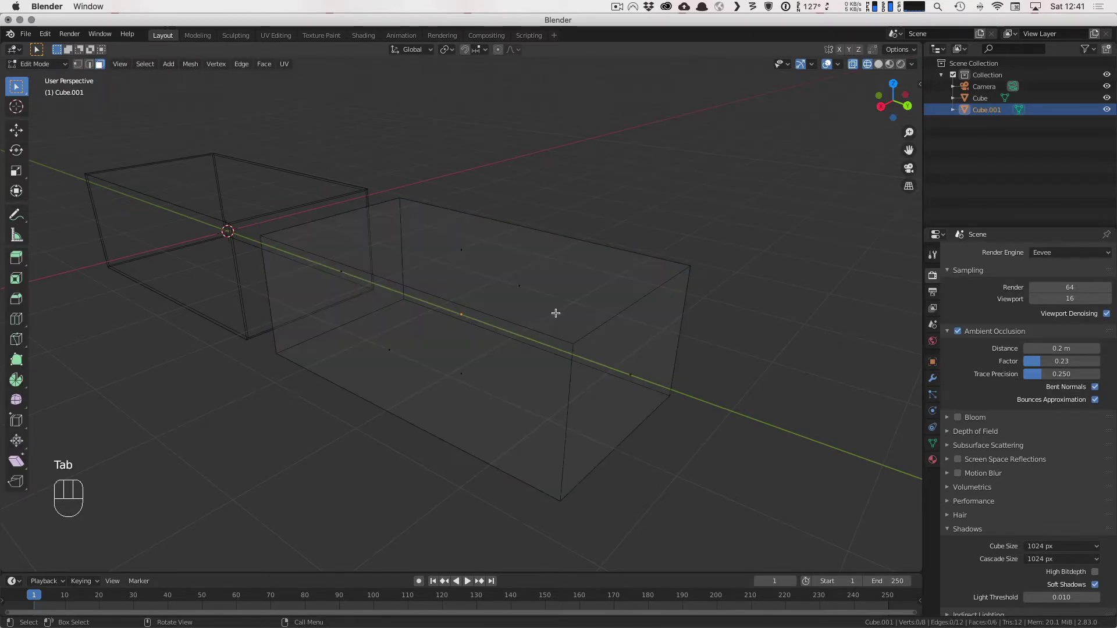
pyautogui.click(495, 257)
pyautogui.press('x')
pyautogui.click(546, 290)
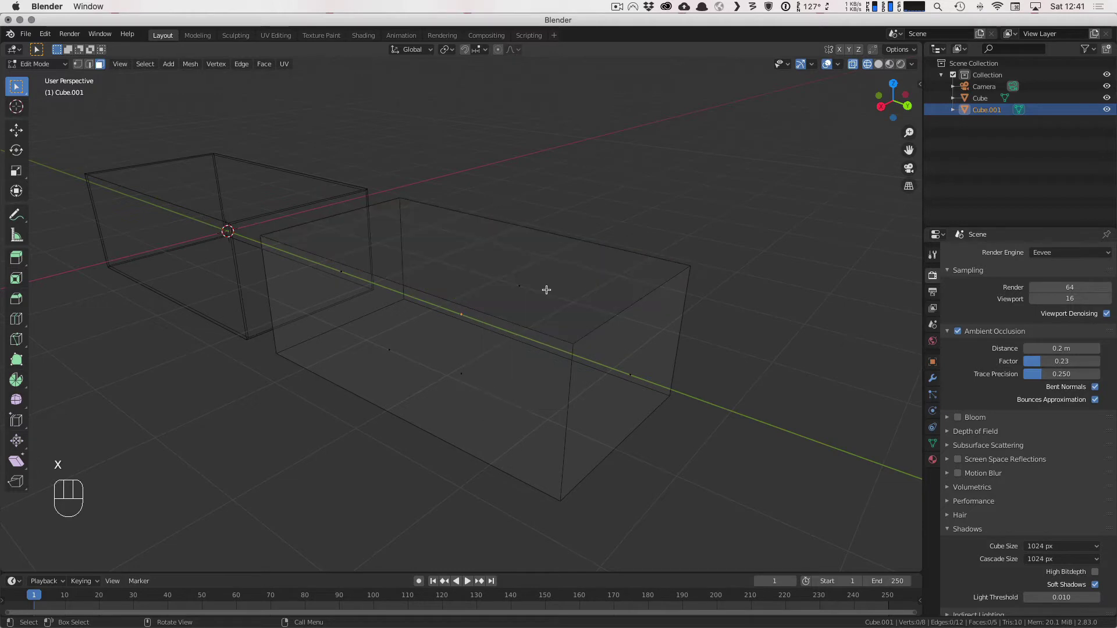
# Step: Select all remaining faces of the opened cube and extrude them in place without any offset
pyautogui.moveTo(547, 290)
pyautogui.mouseDown(button='middle')
pyautogui.moveTo(594, 274)
pyautogui.moveTo(564, 295)
pyautogui.mouseUp(button='middle')
pyautogui.press('a')
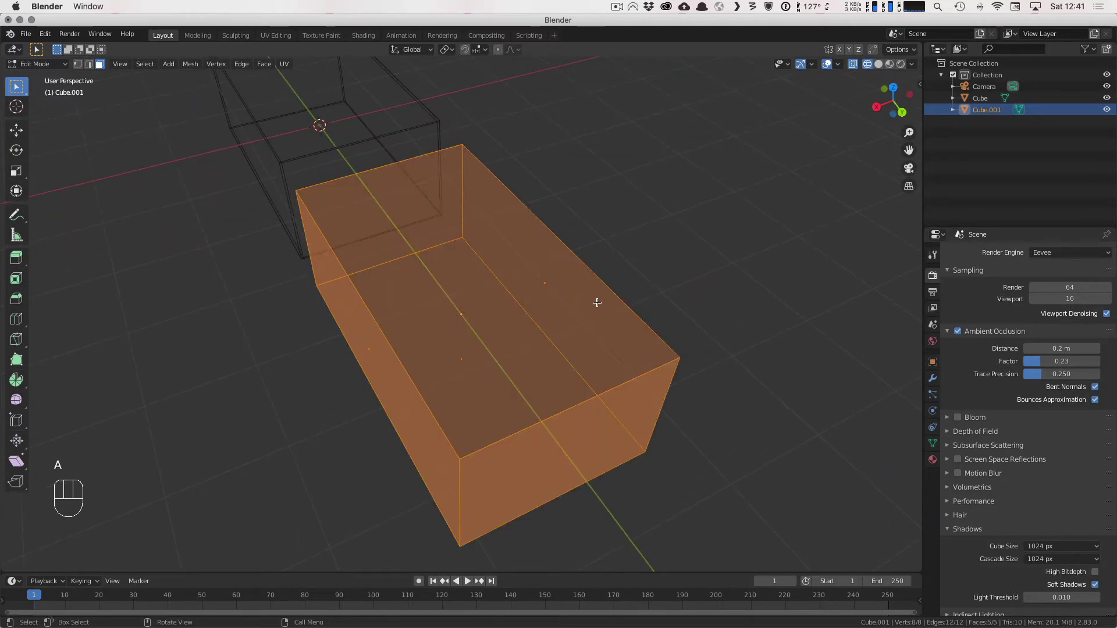
pyautogui.press('e')
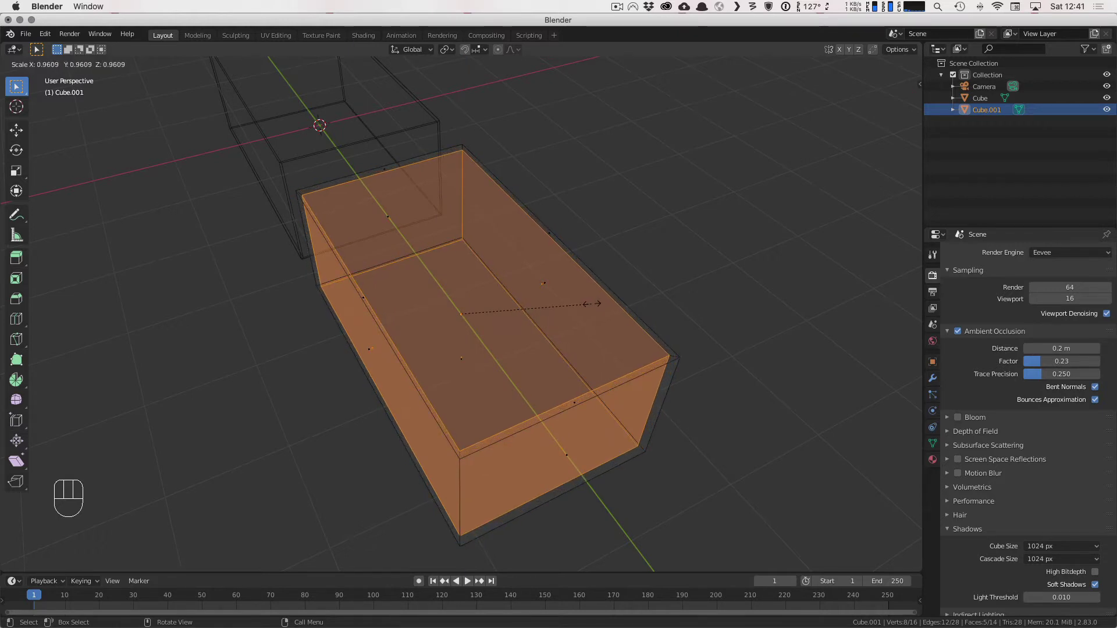
pyautogui.press('Escape')
# Step: Try offsetting the extruded faces inward with Shrink/Fatten, undo it, and try a uniform scale instead
pyautogui.hotkey('alt', 's')
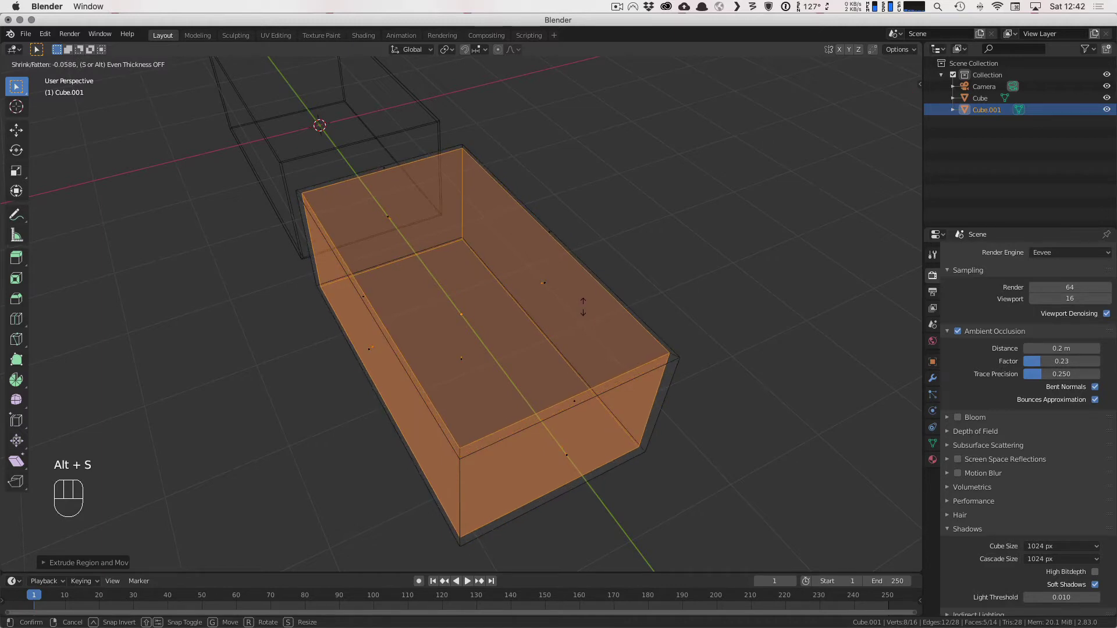
pyautogui.click(584, 307)
pyautogui.press('KP_3')
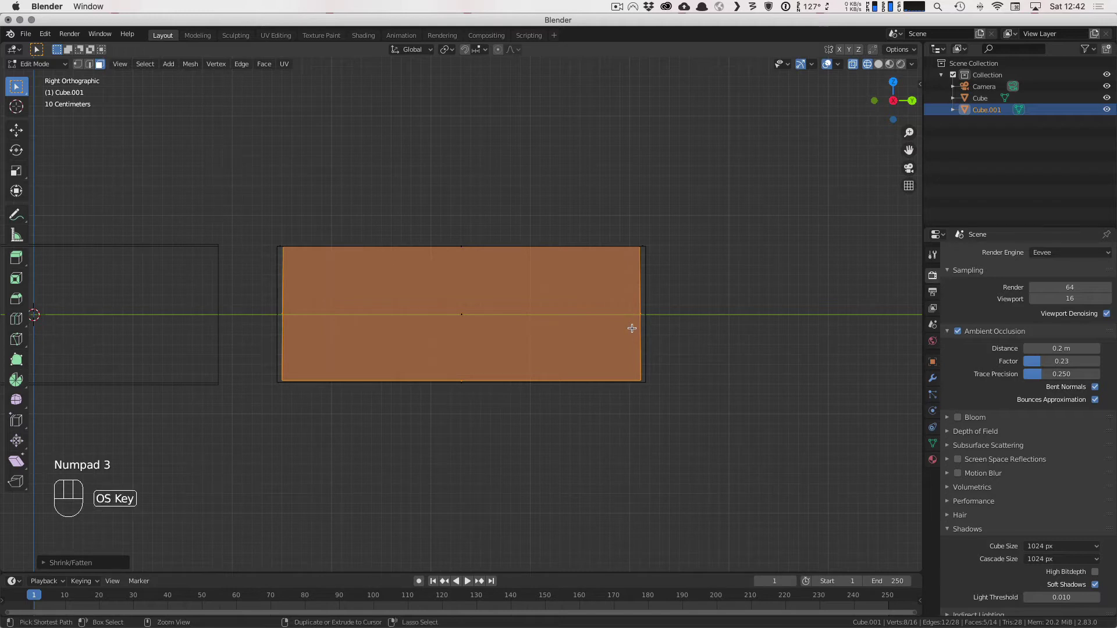
pyautogui.press('super+z')
pyautogui.press('s')
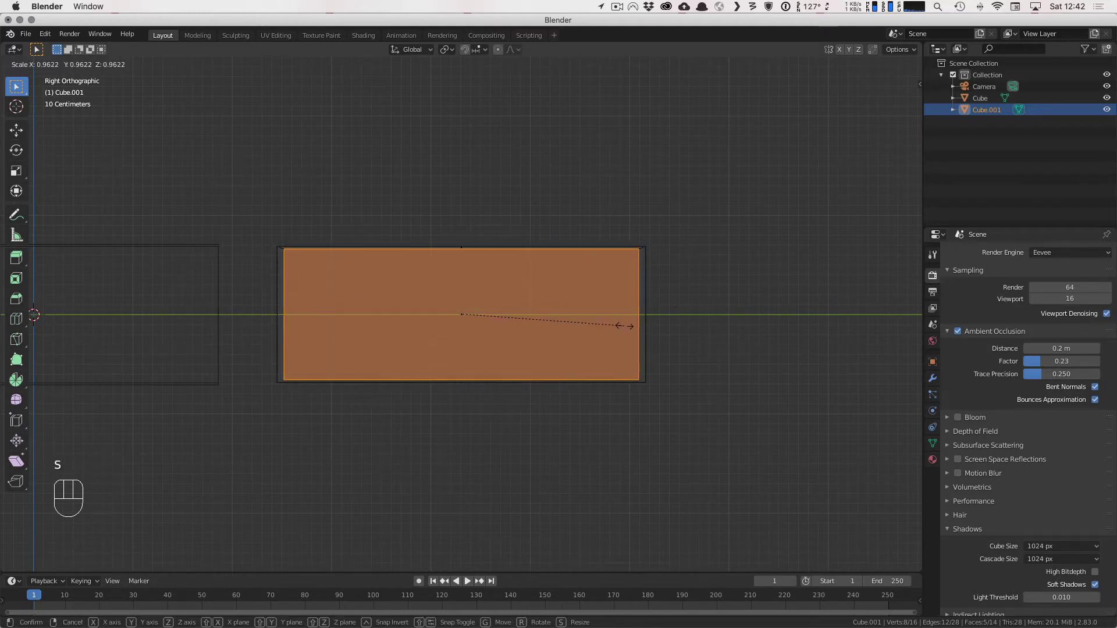
pyautogui.rightClick(624, 326)
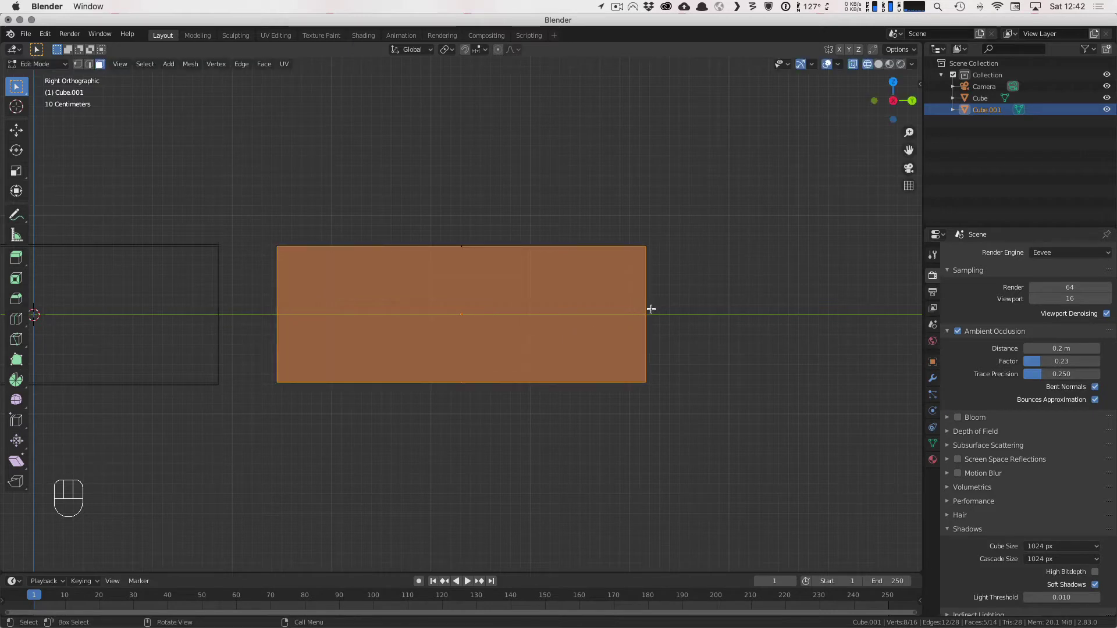
# Step: Offset the extruded faces inward with Shrink/Fatten to form the box walls, and fatten them back by about 0.012
pyautogui.moveTo(651, 308); pyautogui.dragTo(623, 337, button='middle')
pyautogui.hotkey('alt', 's')
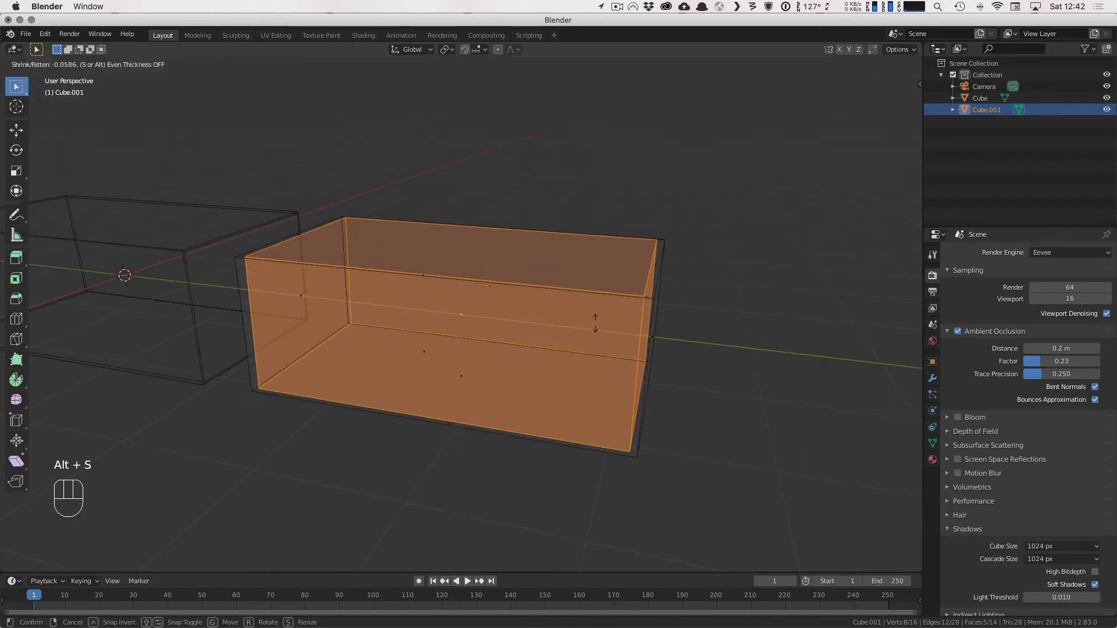
pyautogui.click(629, 294)
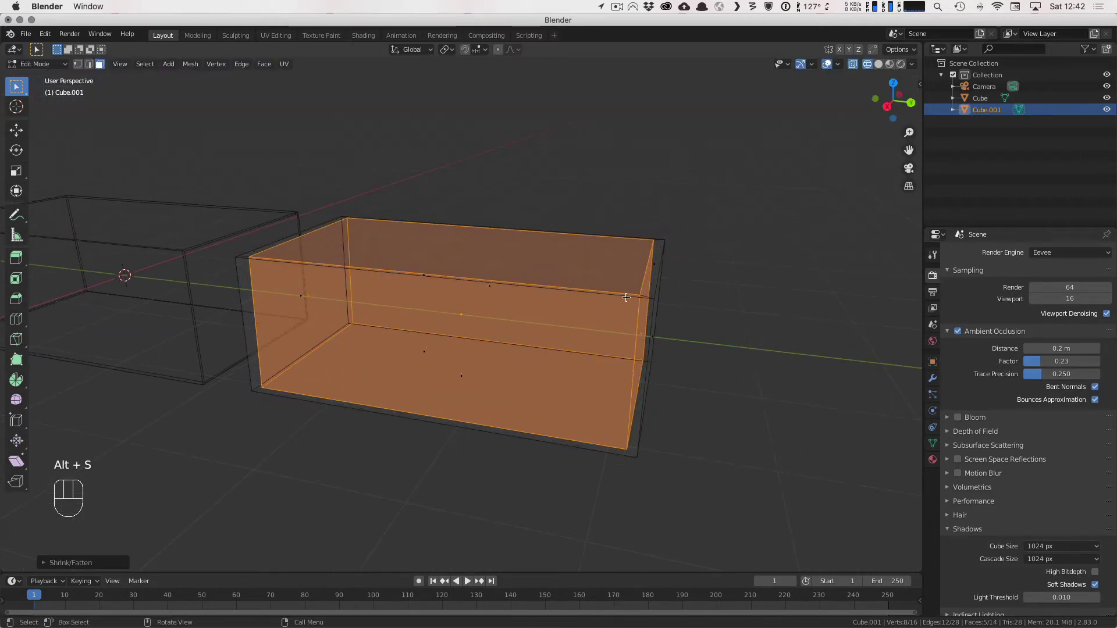
pyautogui.moveTo(576, 302); pyautogui.dragTo(621, 278, button='middle')
pyautogui.press('s')
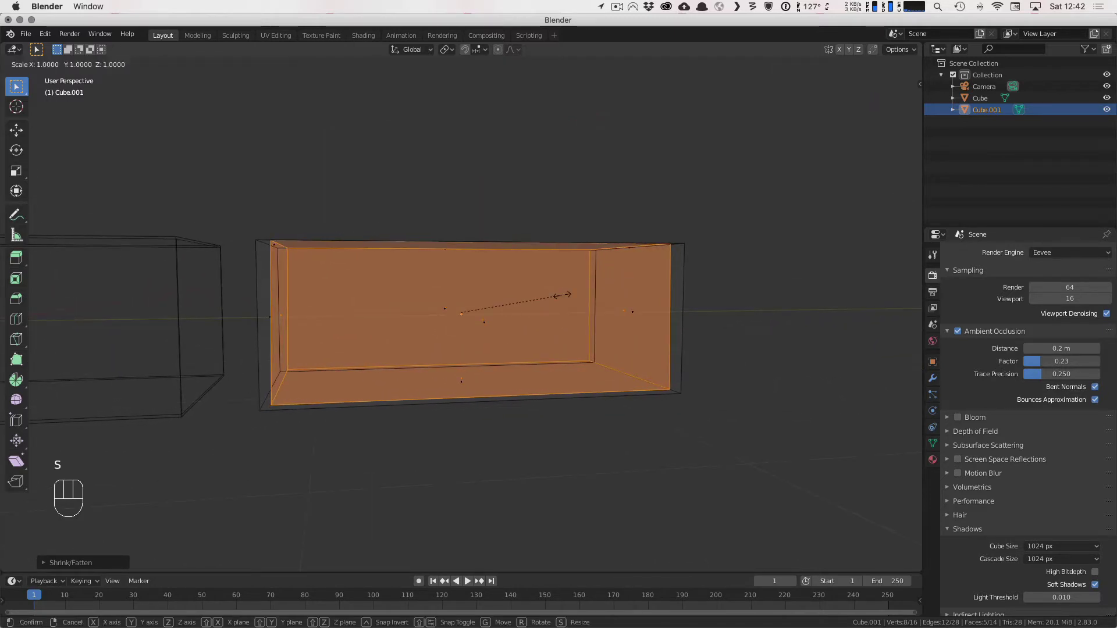
pyautogui.rightClick(562, 295)
pyautogui.hotkey('alt', 's')
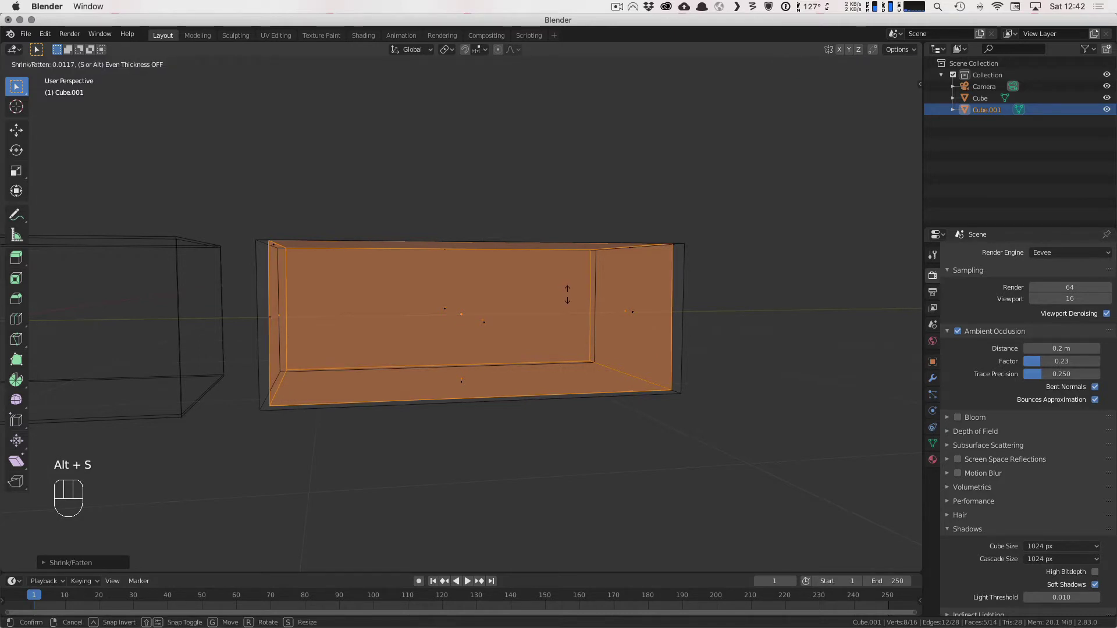
pyautogui.click(567, 295)
# Step: Switch to solid shading and move the inner face of the end wall farthest from the other box outward about 0.041 m along Y
pyautogui.press('KP_3')
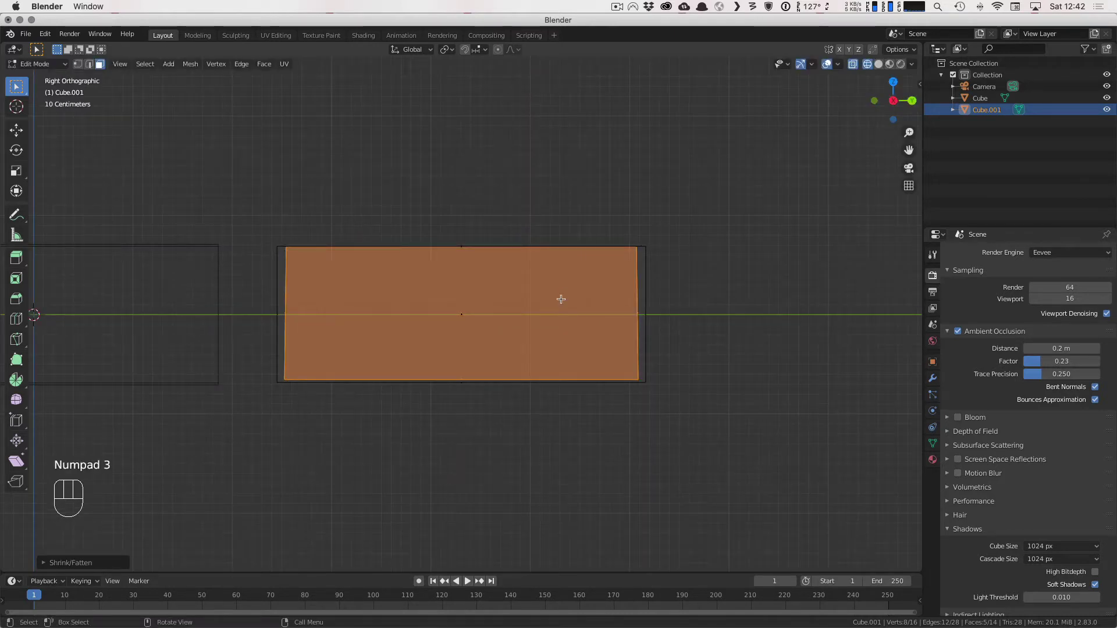
pyautogui.moveTo(563, 329)
pyautogui.mouseDown(button='middle')
pyautogui.moveTo(581, 341)
pyautogui.moveTo(621, 305)
pyautogui.moveTo(638, 332)
pyautogui.mouseUp(button='middle')
pyautogui.click(636, 280)
pyautogui.click(634, 281)
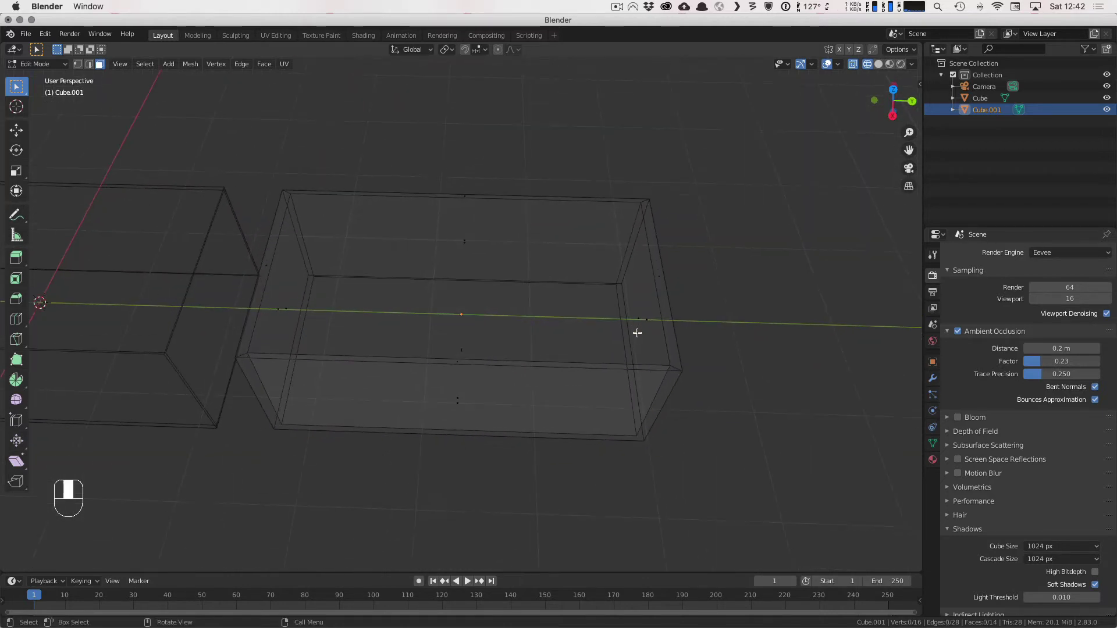
pyautogui.press('z')
pyautogui.click(694, 338)
pyautogui.click(649, 338)
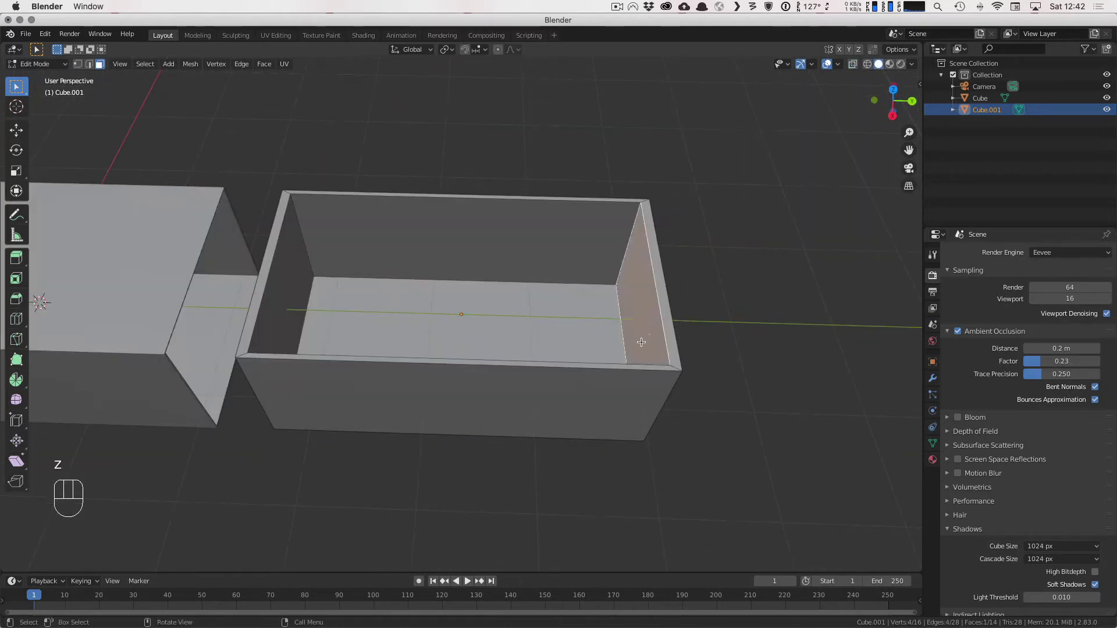
pyautogui.press('KP_7')
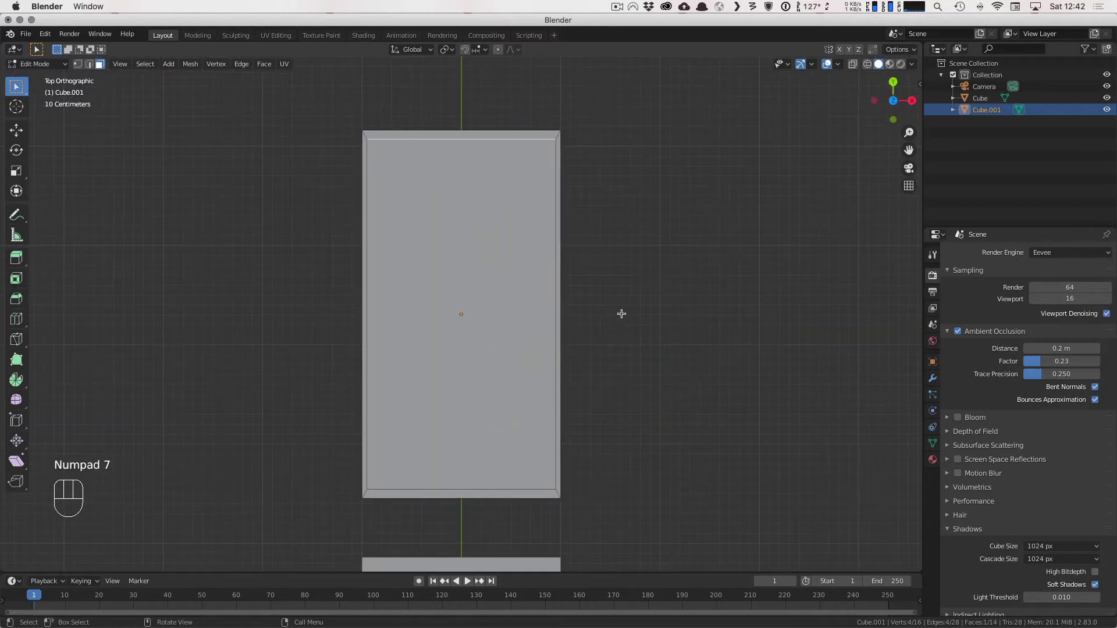
pyautogui.press('g')
pyautogui.press('y')
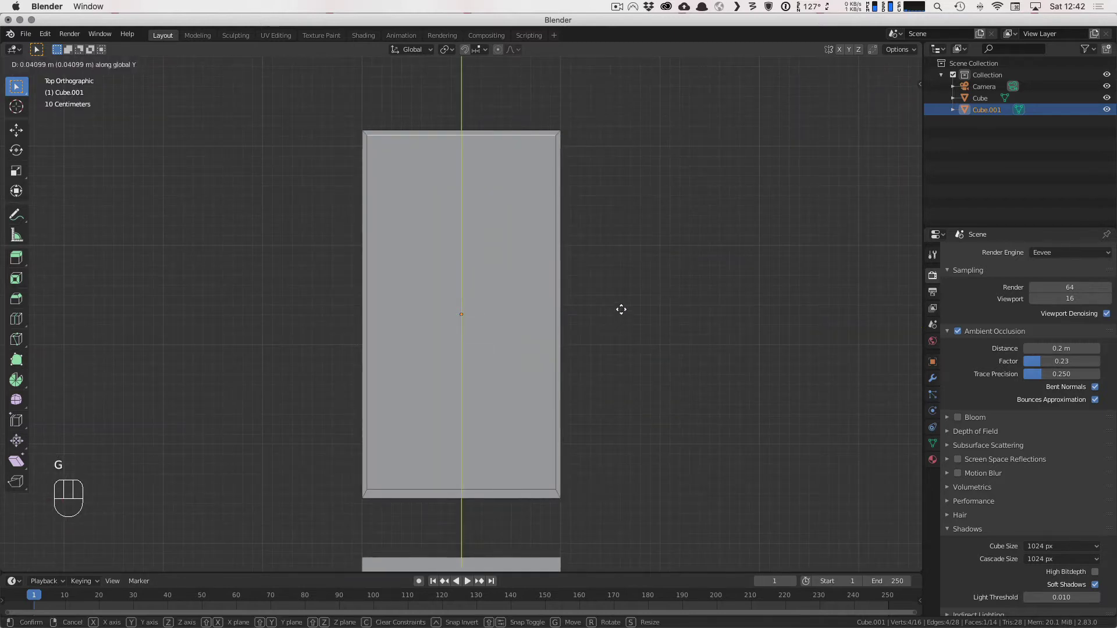
pyautogui.click(620, 309)
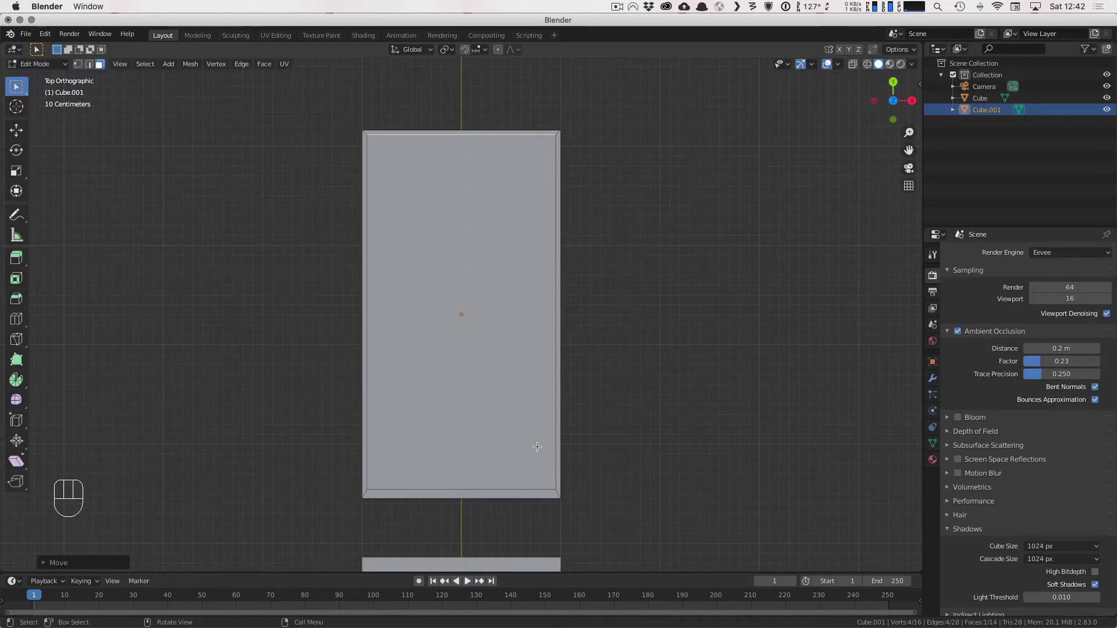
# Step: Move the inner face of the end wall nearest the other box outward about 0.047 m along negative Y
pyautogui.moveTo(577, 433); pyautogui.dragTo(319, 252, button='middle')
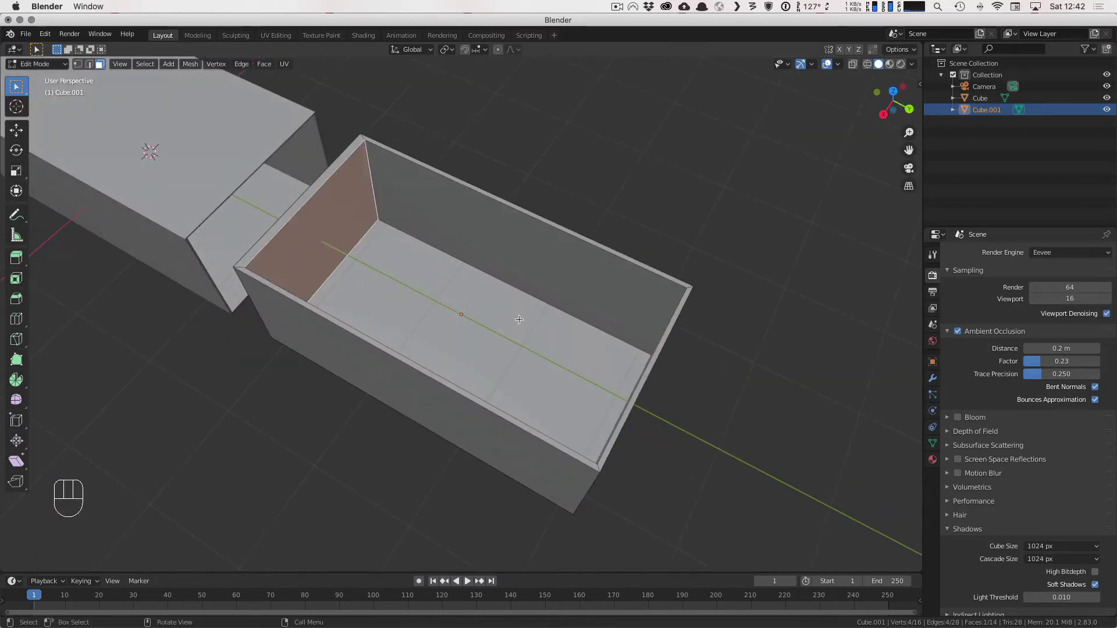
pyautogui.press('KP_7')
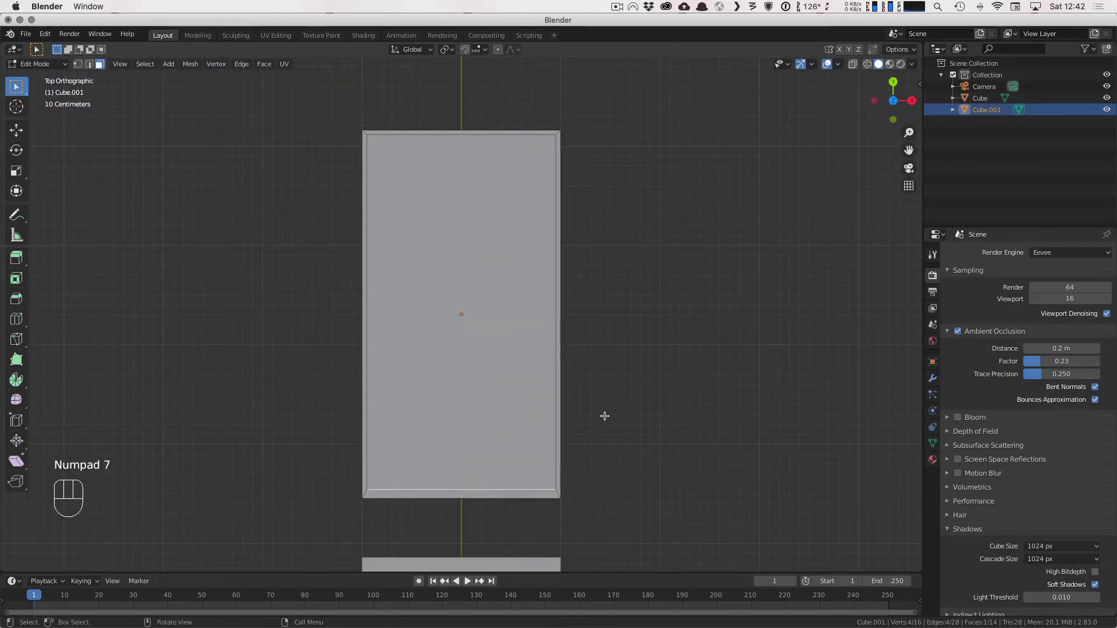
pyautogui.press('g')
pyautogui.press('y')
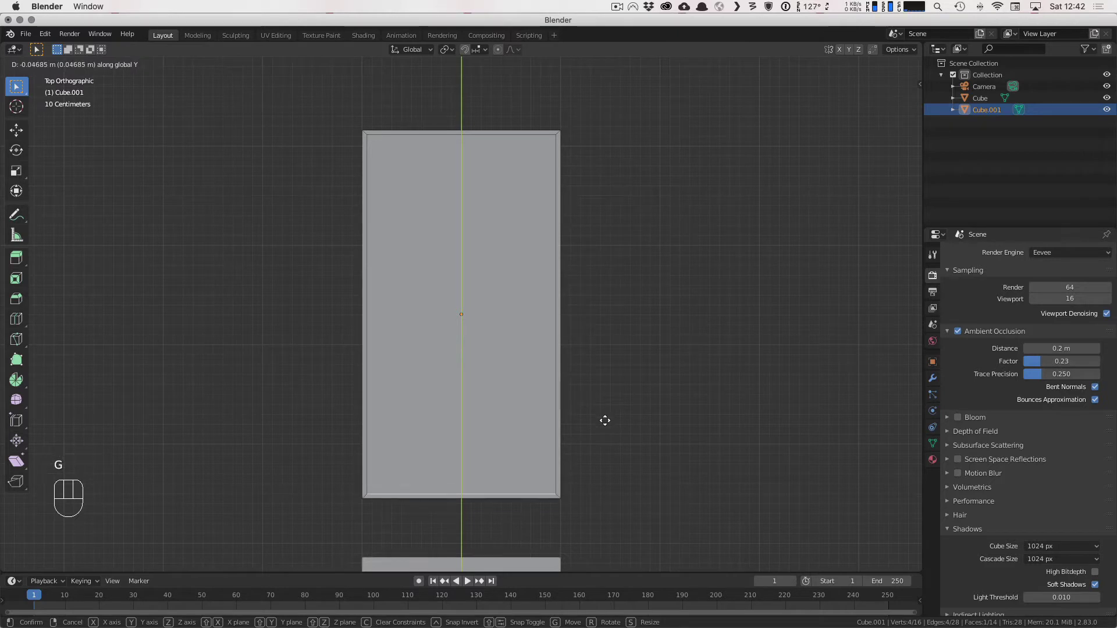
pyautogui.click(605, 420)
# Step: Switch to wireframe and examine the floor and end wall thickness at the box's far corners from the side
pyautogui.moveTo(661, 436); pyautogui.dragTo(653, 372, button='middle')
pyautogui.press('z')
pyautogui.click(547, 377)
pyautogui.press('KP_3')
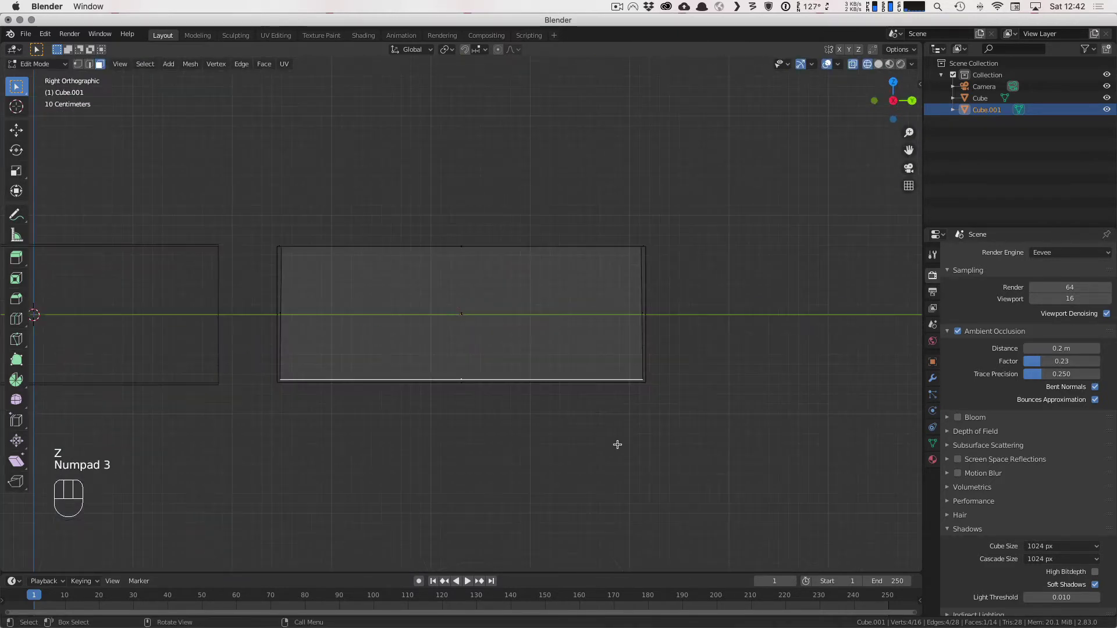
pyautogui.scroll(4, 617, 445)
pyautogui.keyDown('shift'); pyautogui.moveTo(793, 469); pyautogui.dragTo(666, 423, button='middle'); pyautogui.keyUp('shift')
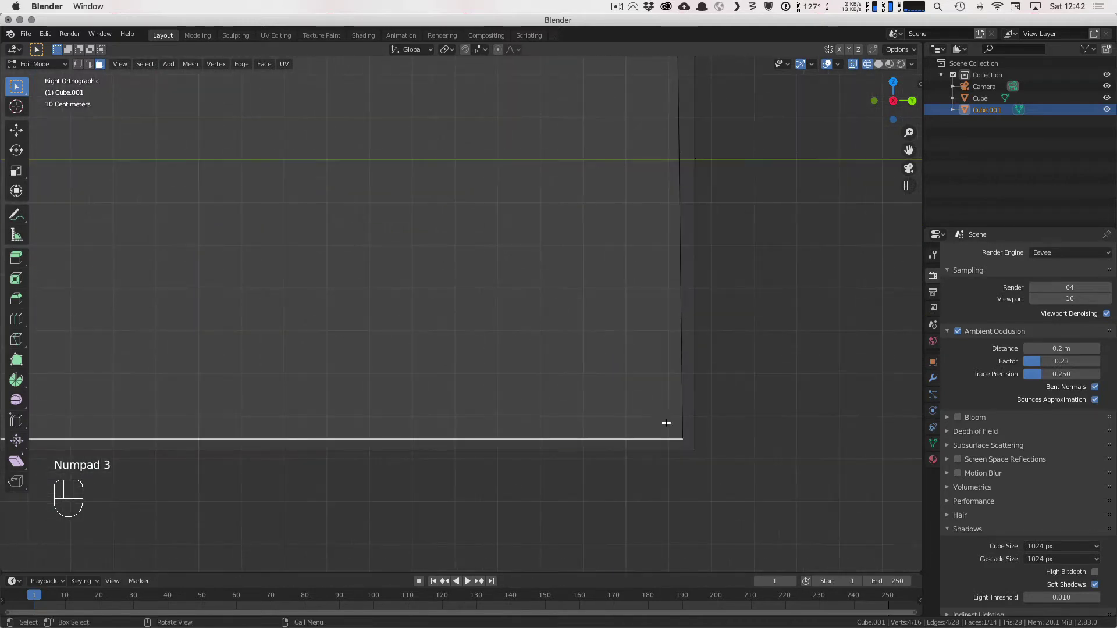
pyautogui.scroll(-4, 689, 314)
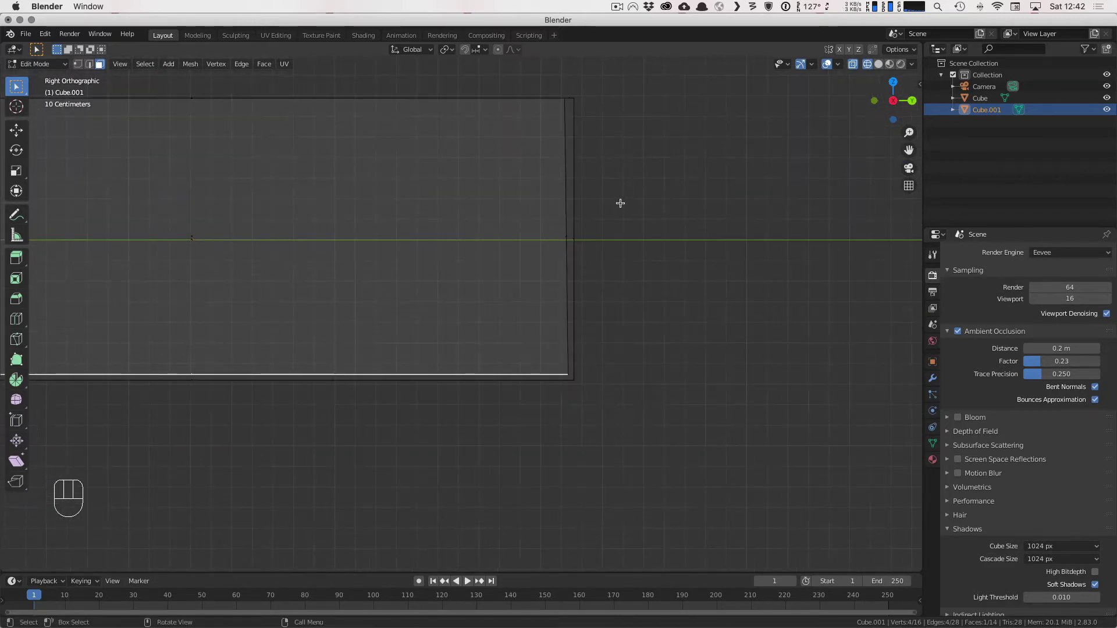
pyautogui.keyDown('shift'); pyautogui.moveTo(620, 203); pyautogui.dragTo(622, 375, button='middle'); pyautogui.keyUp('shift')
pyautogui.scroll(3, 634, 256)
pyautogui.scroll(-4, 612, 265)
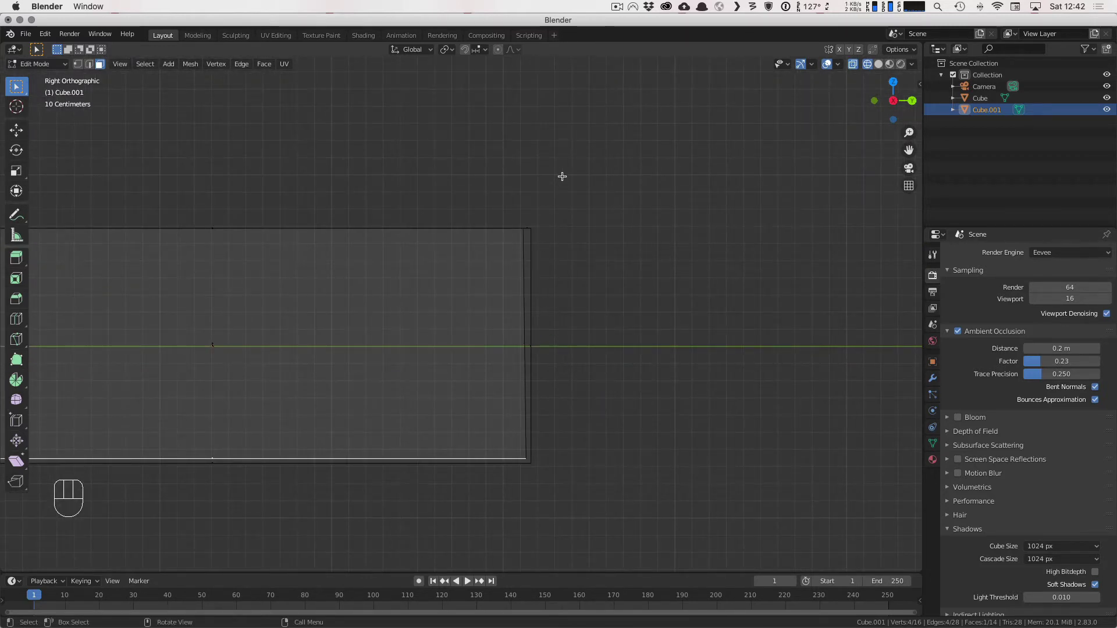
# Step: In edge select mode, move the upper inner edge of the tray's far end wall about 0.015 m along Y, in line with the floor edge
pyautogui.moveTo(562, 176); pyautogui.dragTo(530, 239, button='middle')
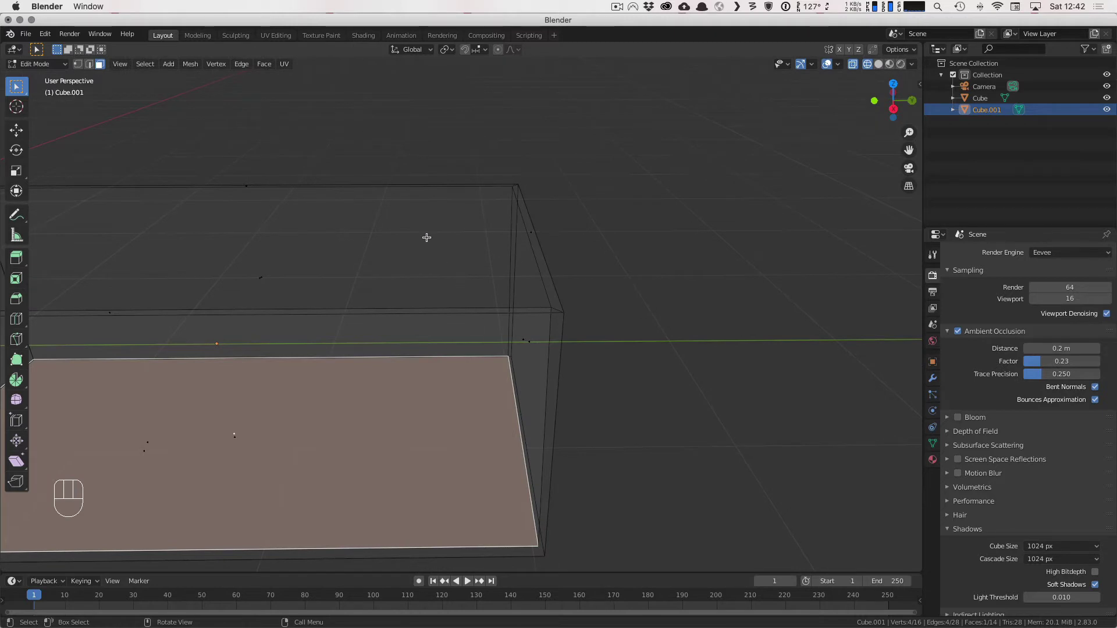
pyautogui.press('KP_7')
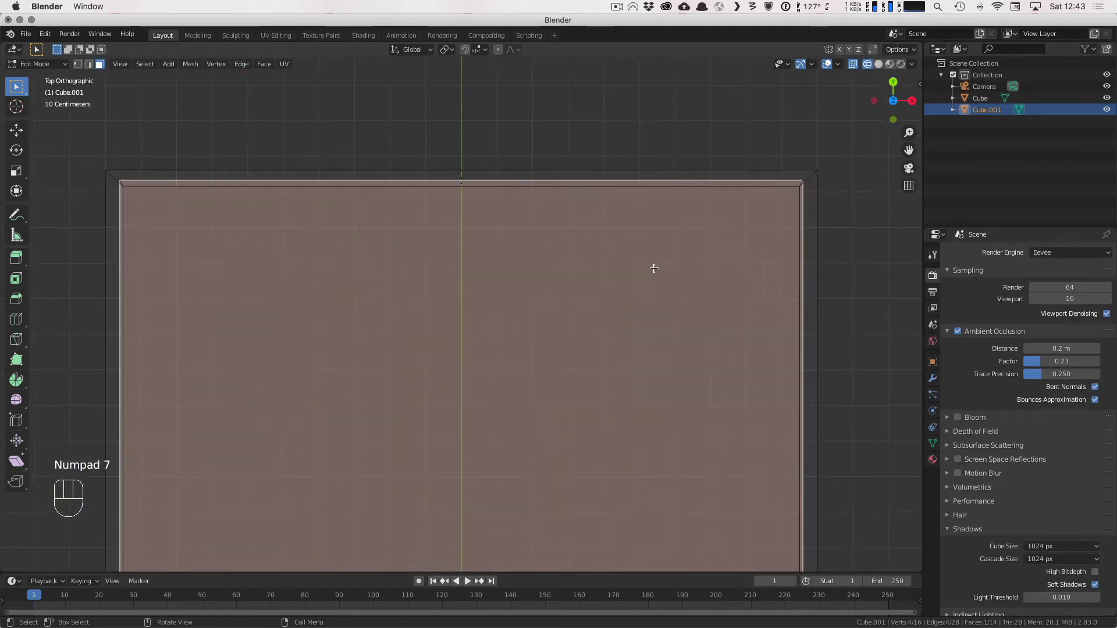
pyautogui.click(743, 186)
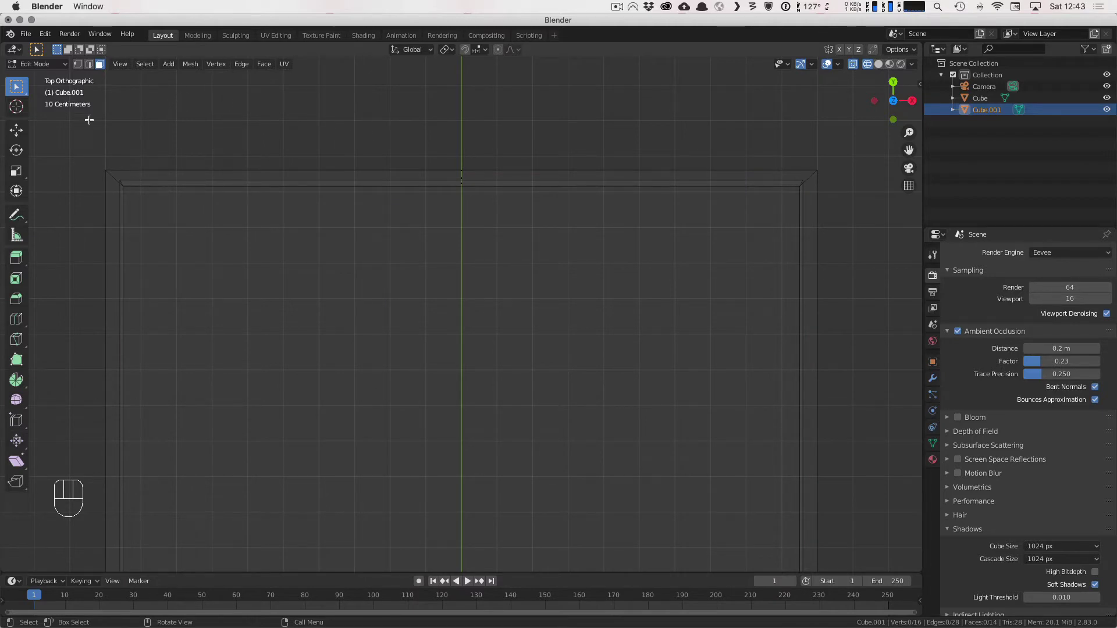
pyautogui.click(88, 64)
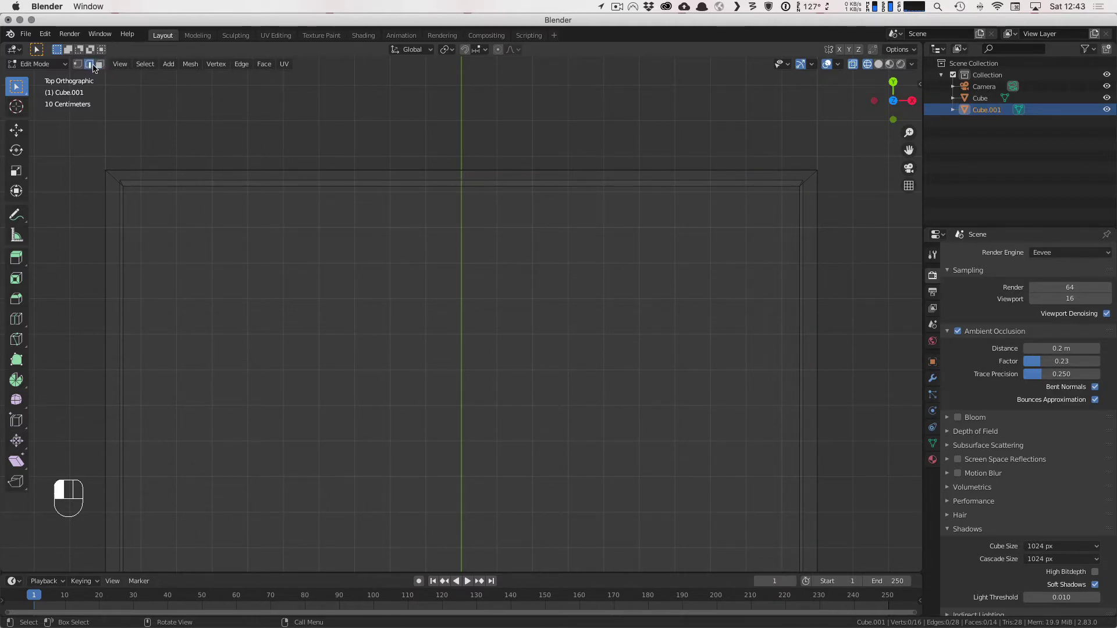
pyautogui.click(154, 185)
pyautogui.press('g')
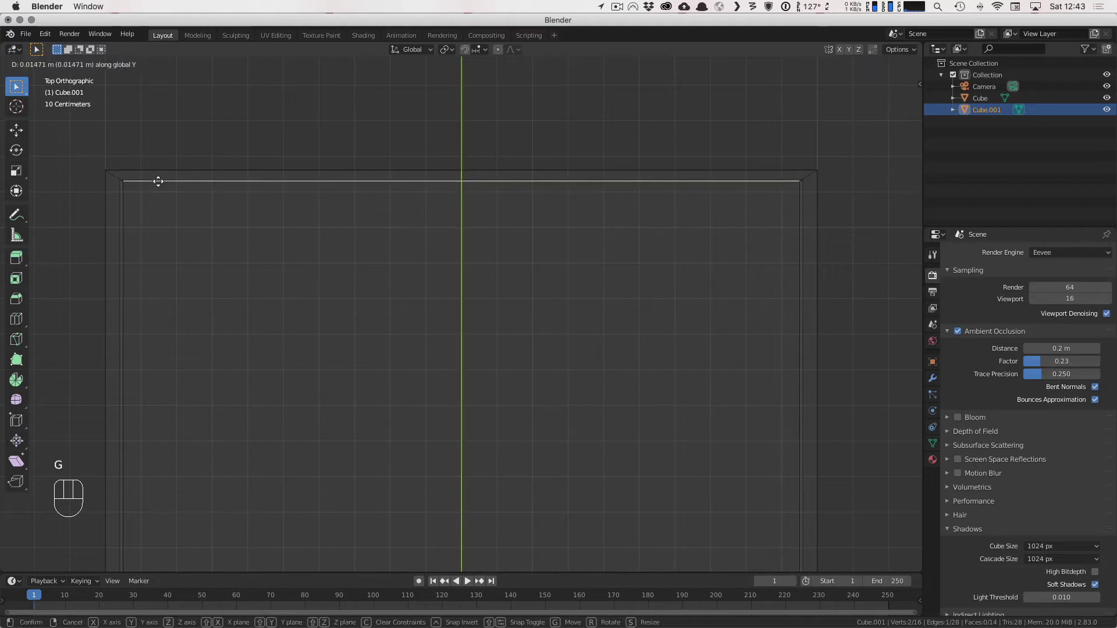
pyautogui.click(157, 180)
# Step: Move the upper inner edges of both long side walls slightly outward along X, the negative-X one by about 0.007 m, to meet the floor edges
pyautogui.click(120, 210)
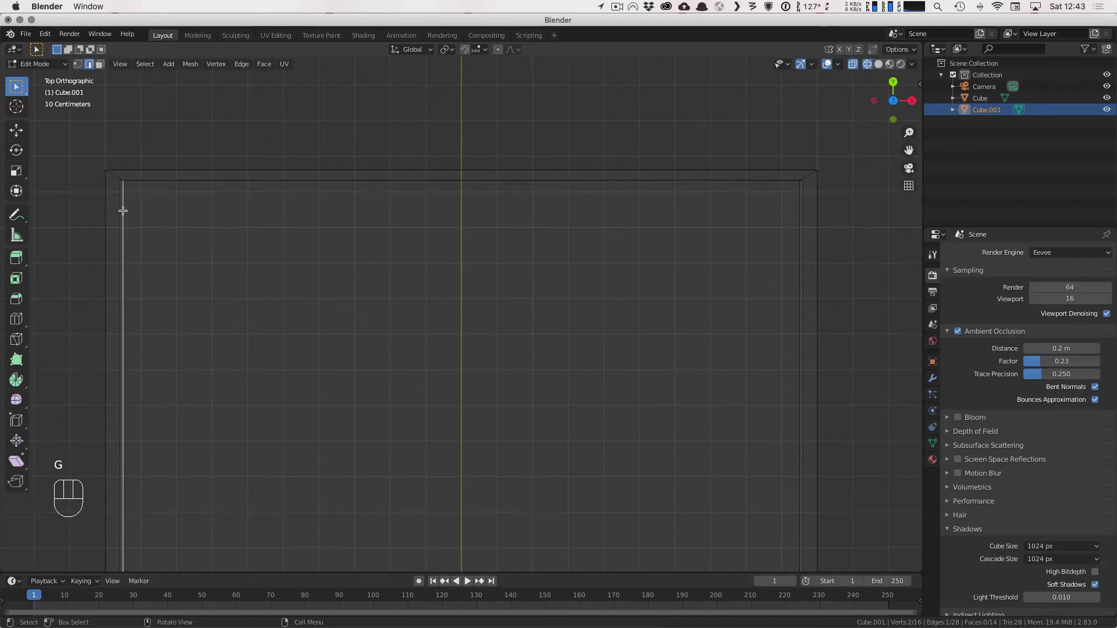
pyautogui.press('g')
pyautogui.press('x')
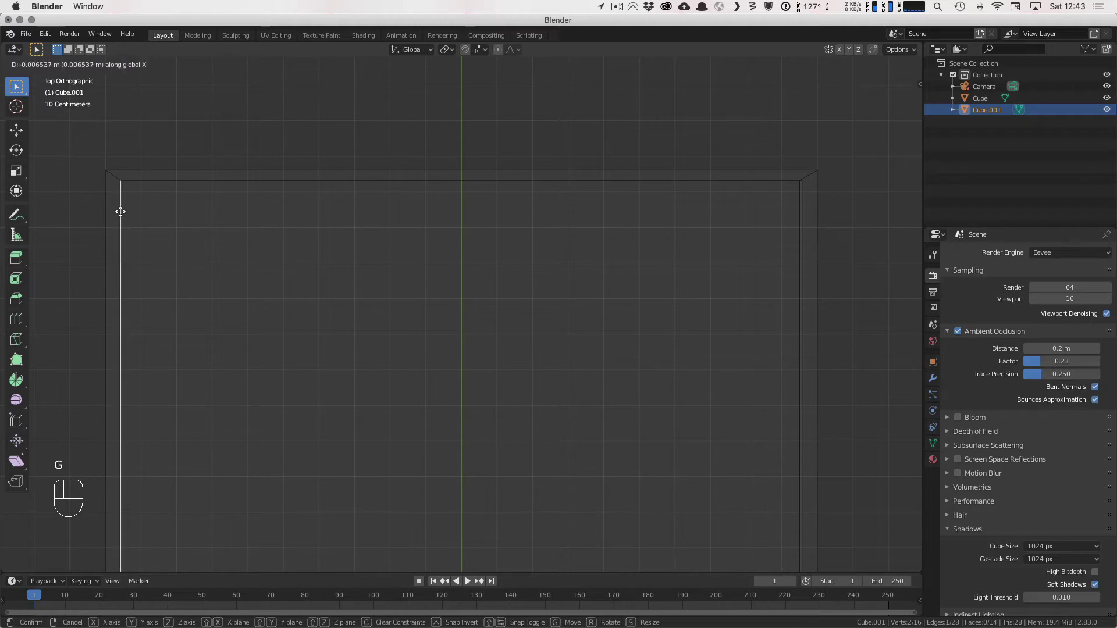
pyautogui.click(117, 211)
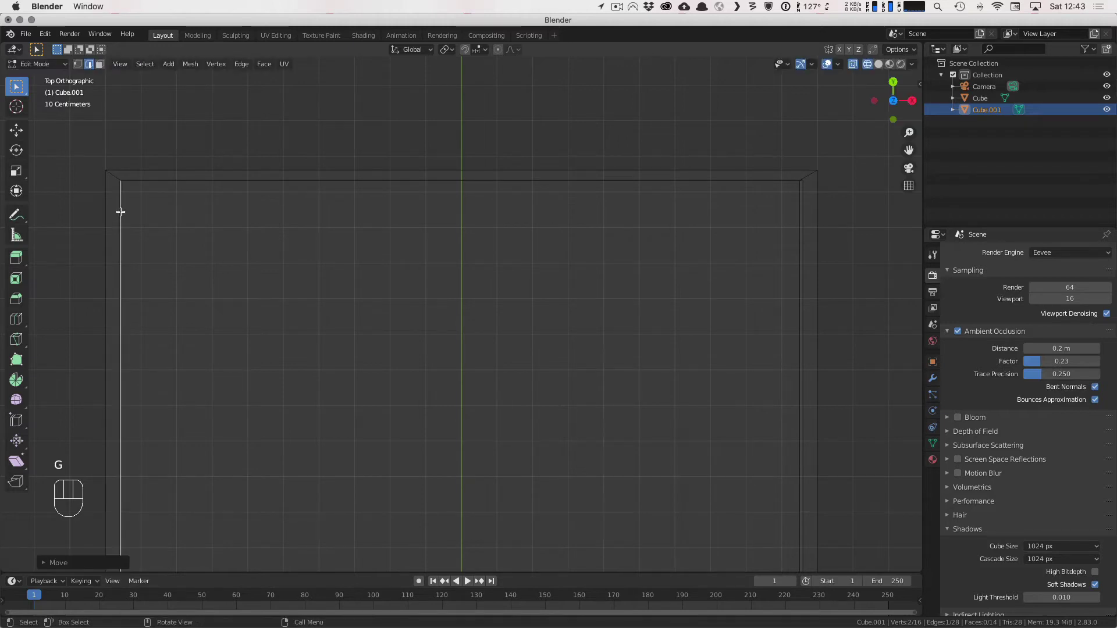
pyautogui.click(800, 233)
pyautogui.press('g')
pyautogui.press('x')
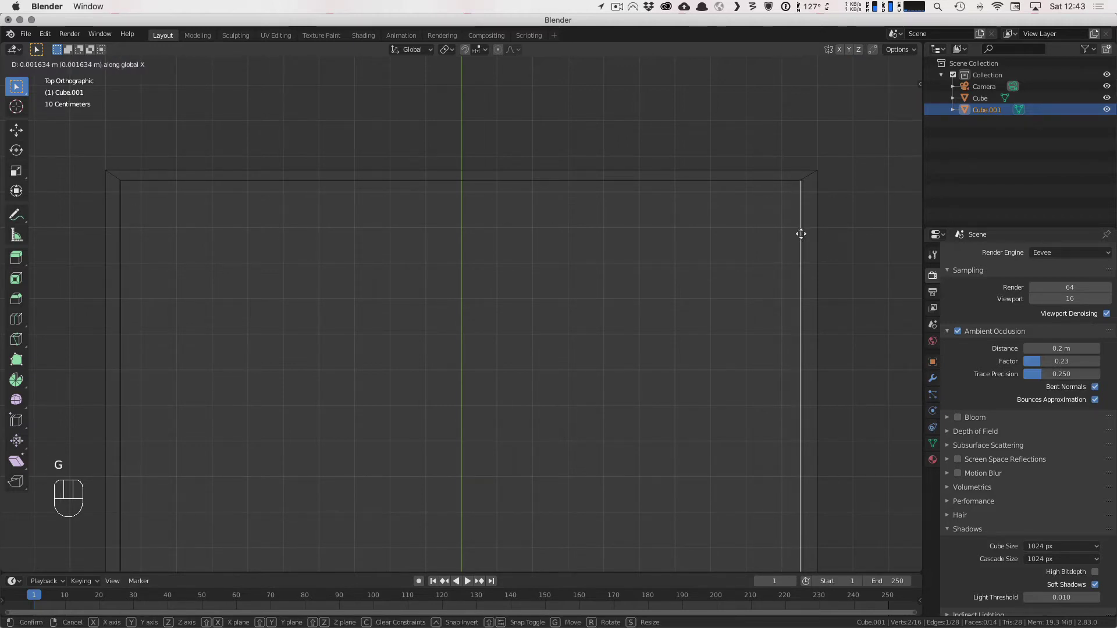
pyautogui.click(803, 233)
# Step: Move the upper inner edge of the end wall nearest the sleeve outward along negative Y, in line with the floor edge
pyautogui.scroll(-4, 756, 284)
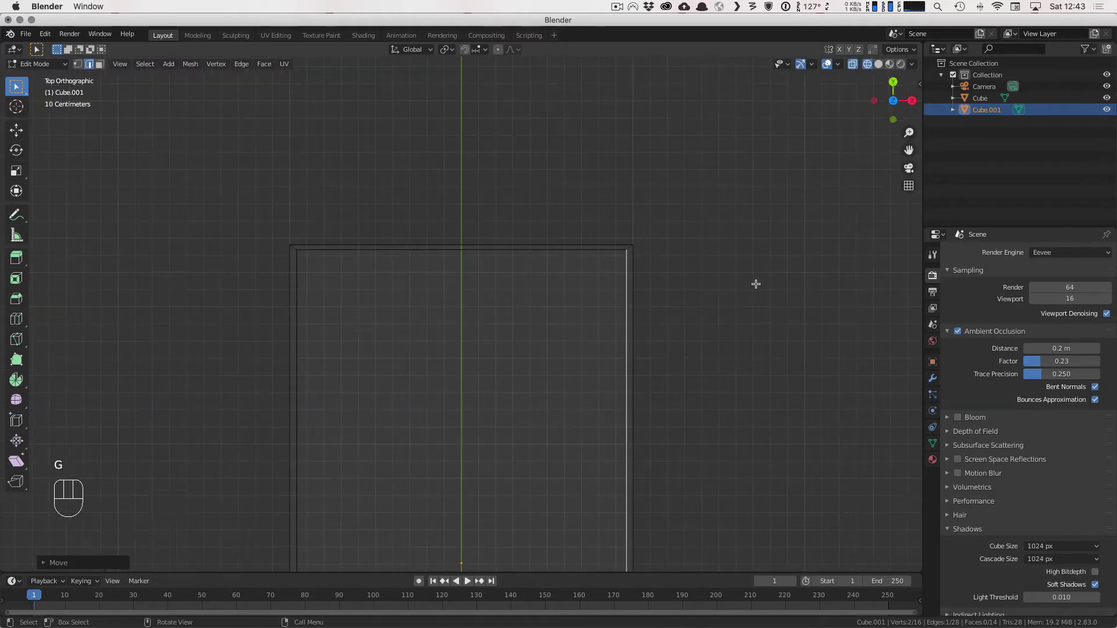
pyautogui.keyDown('shift'); pyautogui.moveTo(755, 284); pyautogui.dragTo(695, 142, button='middle'); pyautogui.keyUp('shift')
pyautogui.keyDown('shift'); pyautogui.moveTo(648, 368); pyautogui.dragTo(683, 159, button='middle'); pyautogui.keyUp('shift')
pyautogui.scroll(4, 631, 320)
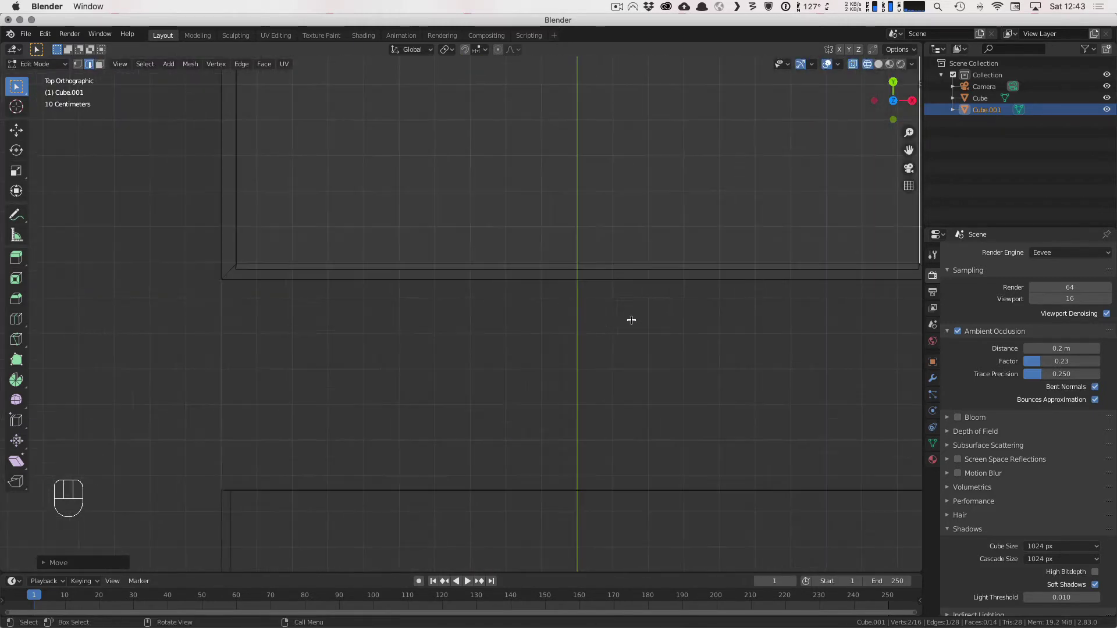
pyautogui.click(618, 263)
pyautogui.press('g')
pyautogui.press('y')
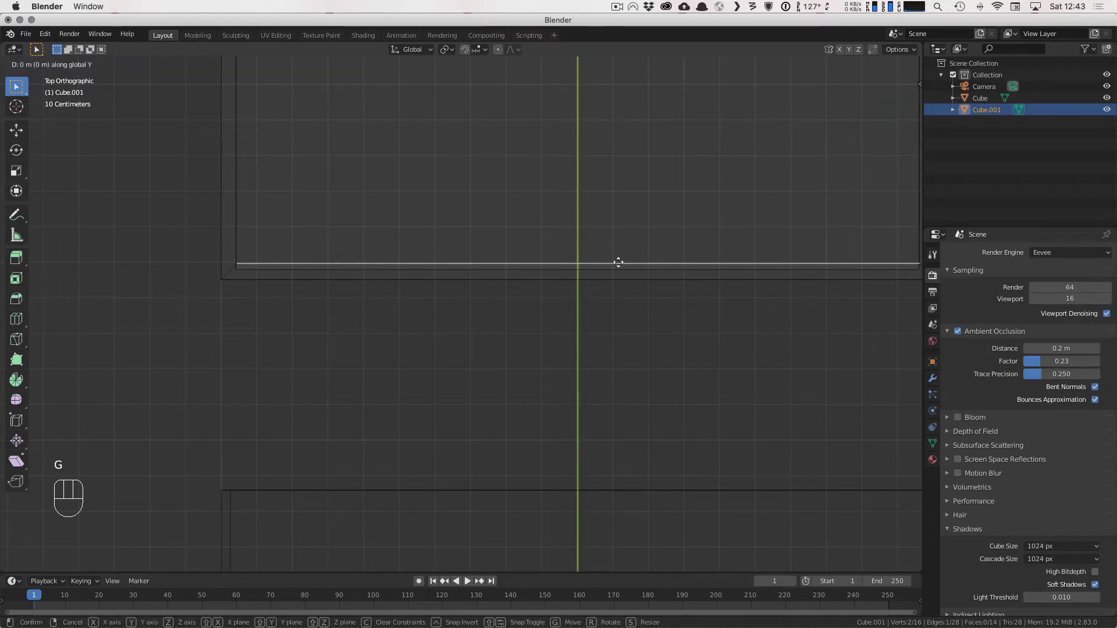
pyautogui.click(619, 268)
# Step: Return to Object Mode, switch to solid shading and inspect the tray's walls and outer end
pyautogui.scroll(-3, 684, 216)
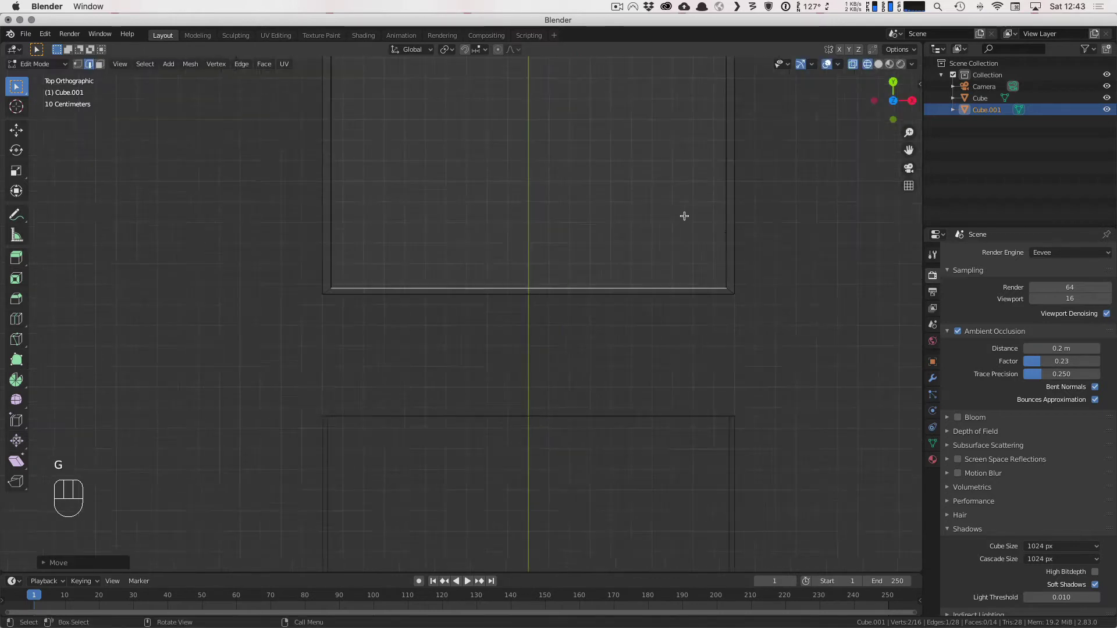
pyautogui.keyDown('shift'); pyautogui.moveTo(701, 209); pyautogui.dragTo(479, 177, button='middle'); pyautogui.keyUp('shift')
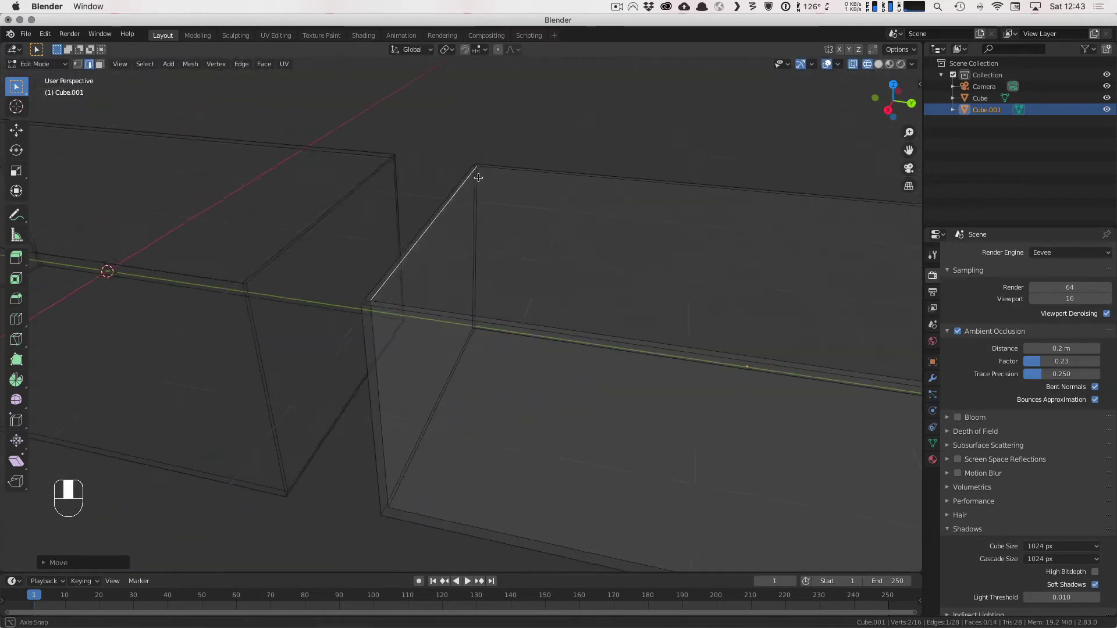
pyautogui.scroll(-5, 611, 242)
pyautogui.press('Tab')
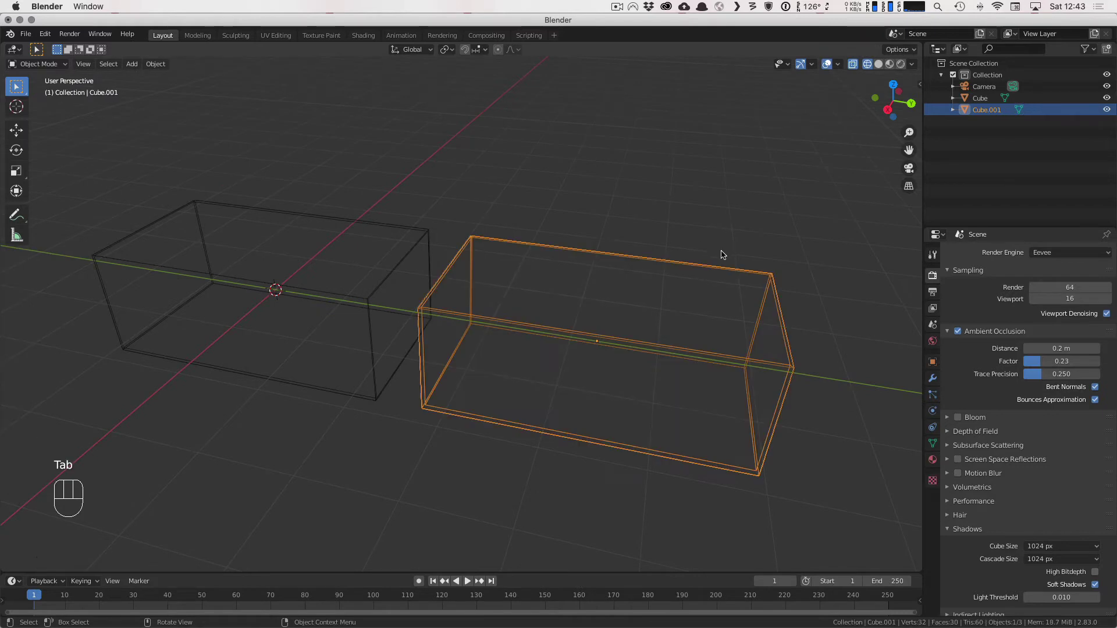
pyautogui.press('z')
pyautogui.click(812, 252)
pyautogui.moveTo(817, 254)
pyautogui.mouseDown(button='middle')
pyautogui.moveTo(611, 314)
pyautogui.moveTo(491, 282)
pyautogui.moveTo(507, 251)
pyautogui.moveTo(673, 267)
pyautogui.moveTo(703, 289)
pyautogui.mouseUp(button='middle')
pyautogui.moveTo(741, 419); pyautogui.dragTo(539, 316, button='middle')
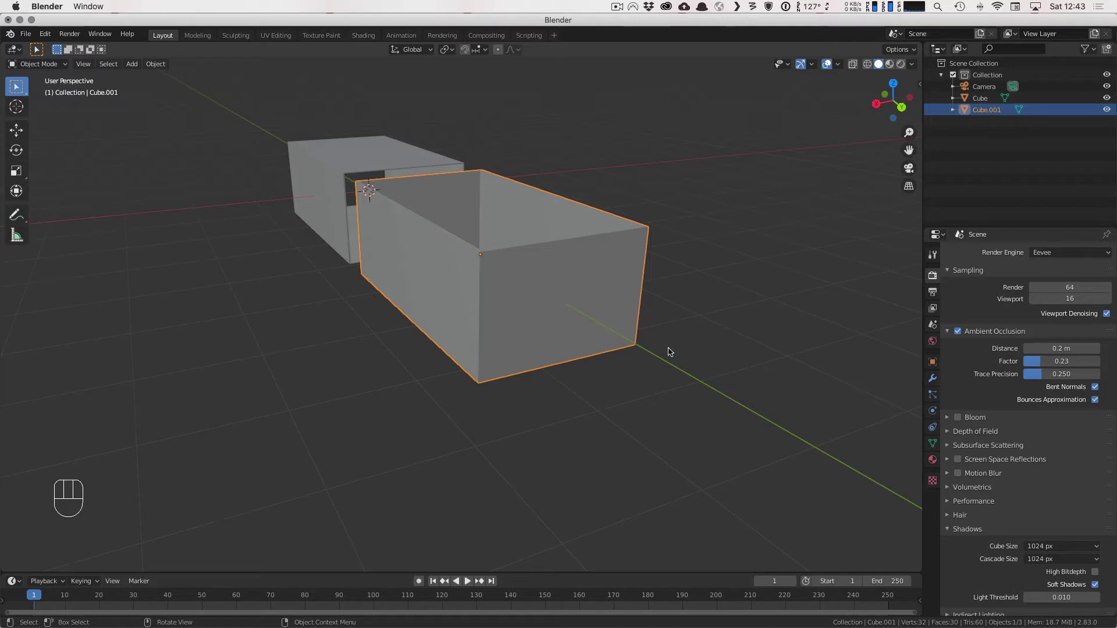
pyautogui.scroll(3, 646, 355)
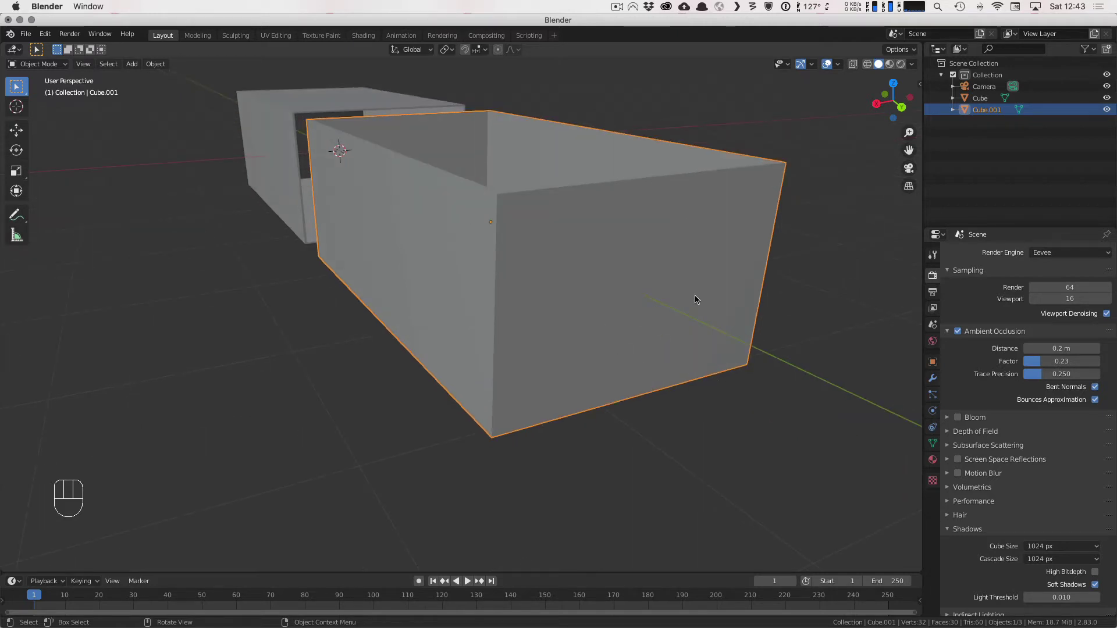
pyautogui.scroll(-3, 762, 299)
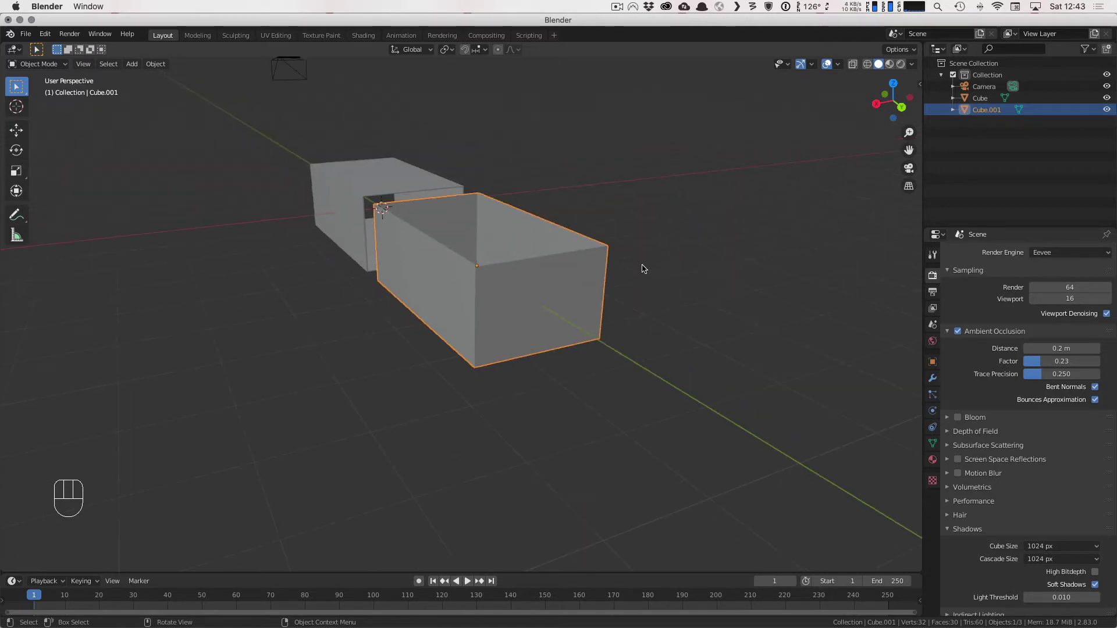
# Step: Add a cylinder mesh and rotate it 90 degrees in the right side view so its axis lies along Y
pyautogui.hotkey('shift', 'a')
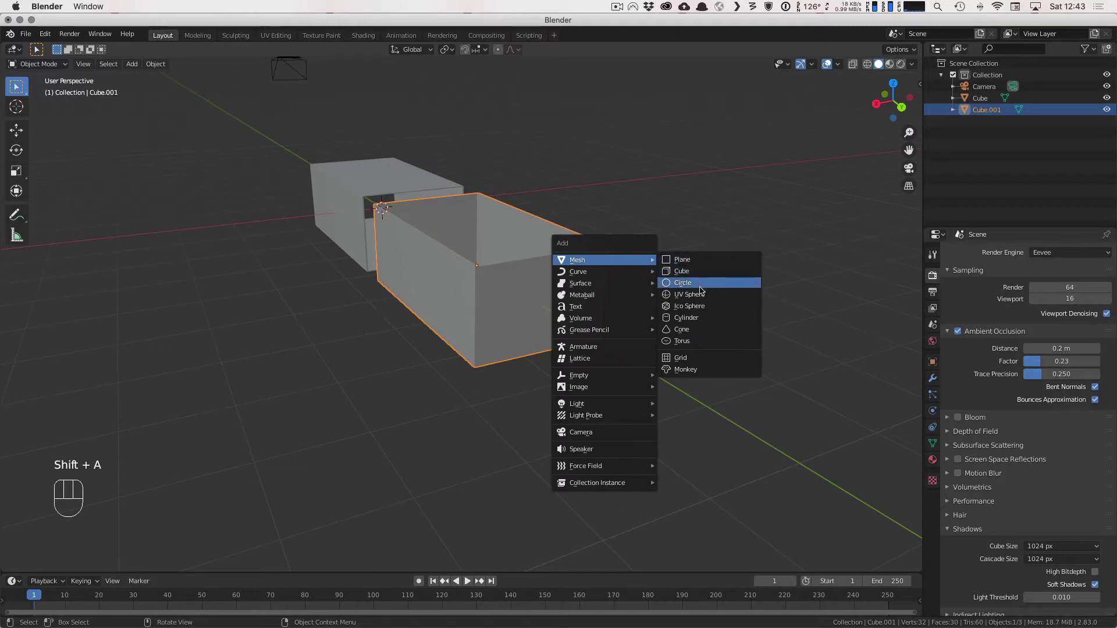
pyautogui.click(691, 317)
pyautogui.press('r')
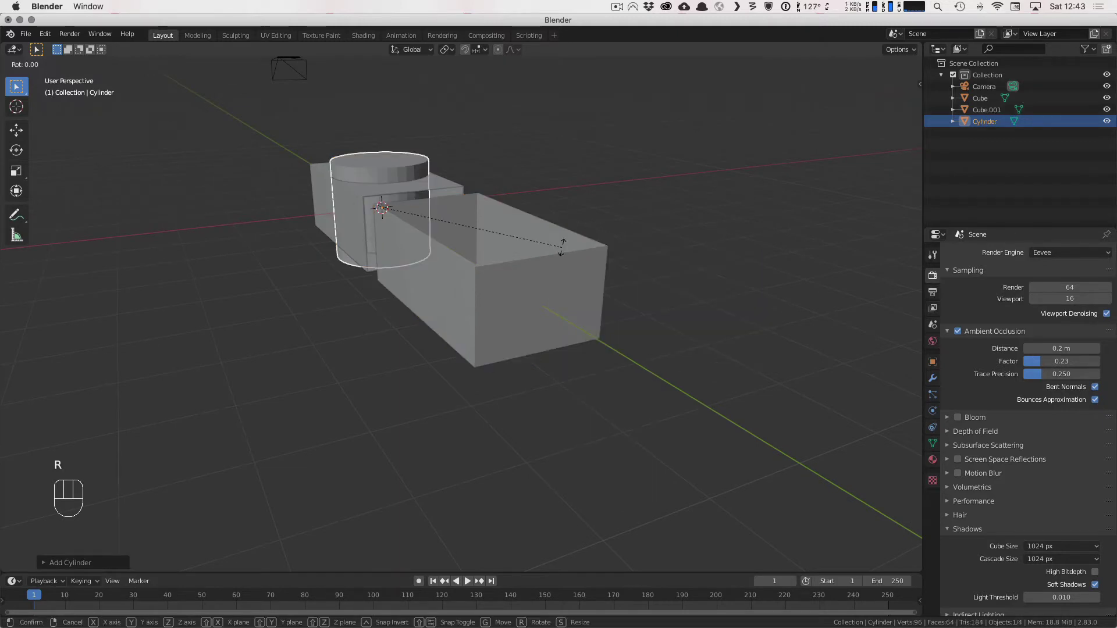
pyautogui.rightClick(561, 249)
pyautogui.press('KP_3')
pyautogui.press('r')
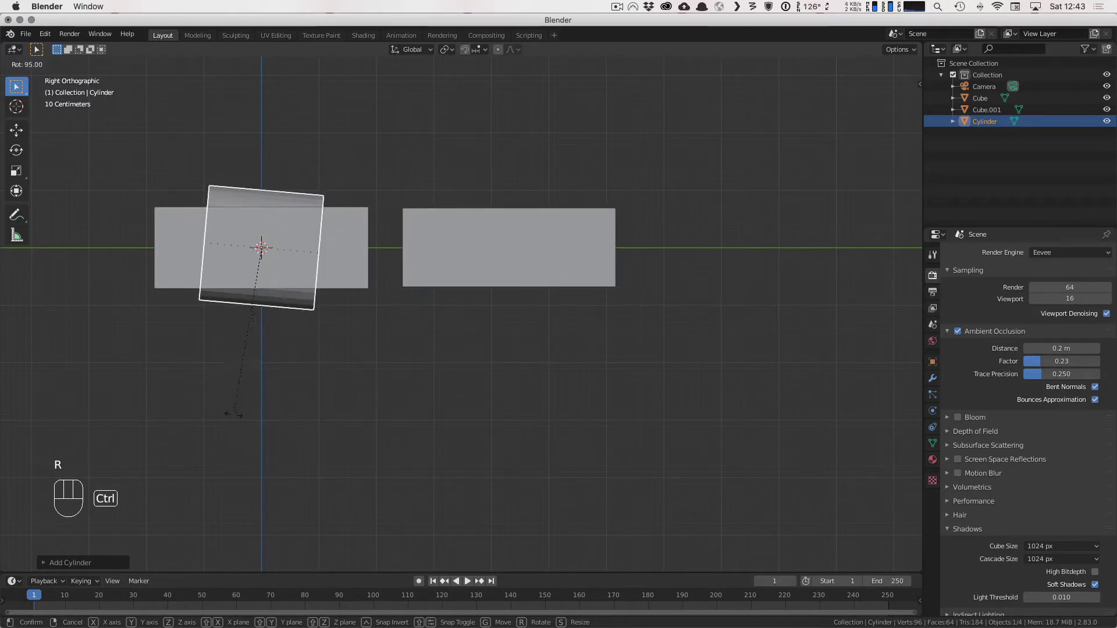
pyautogui.click(248, 416)
# Step: Scale the cylinder down to about a third of its size and move it along Y to the tray's outer end wall
pyautogui.press('s')
pyautogui.press('s')
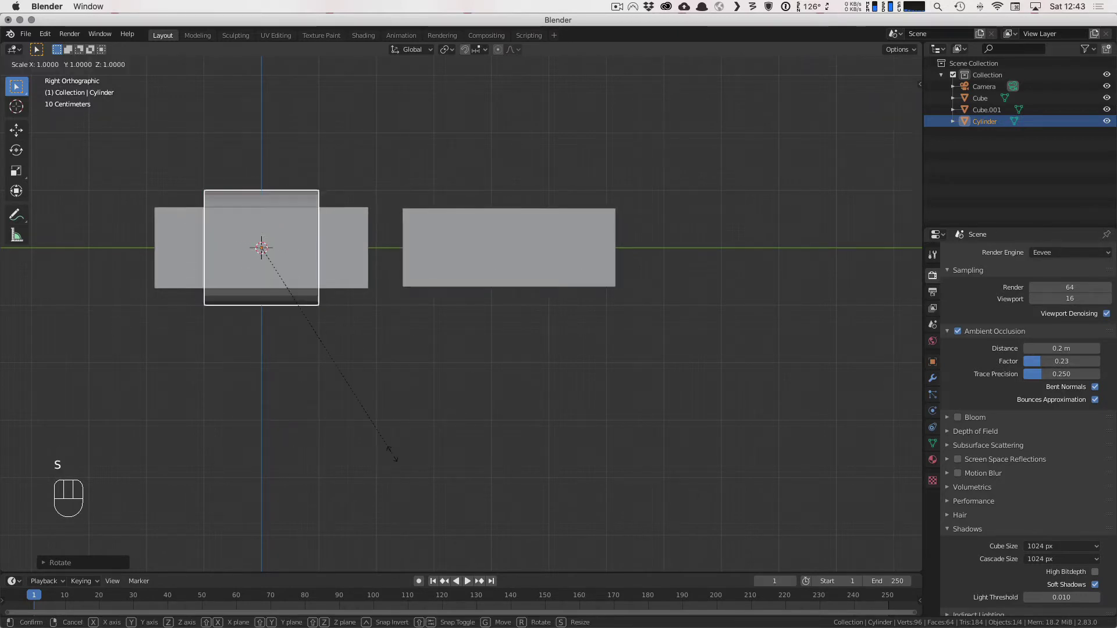
pyautogui.press('g')
pyautogui.press('y')
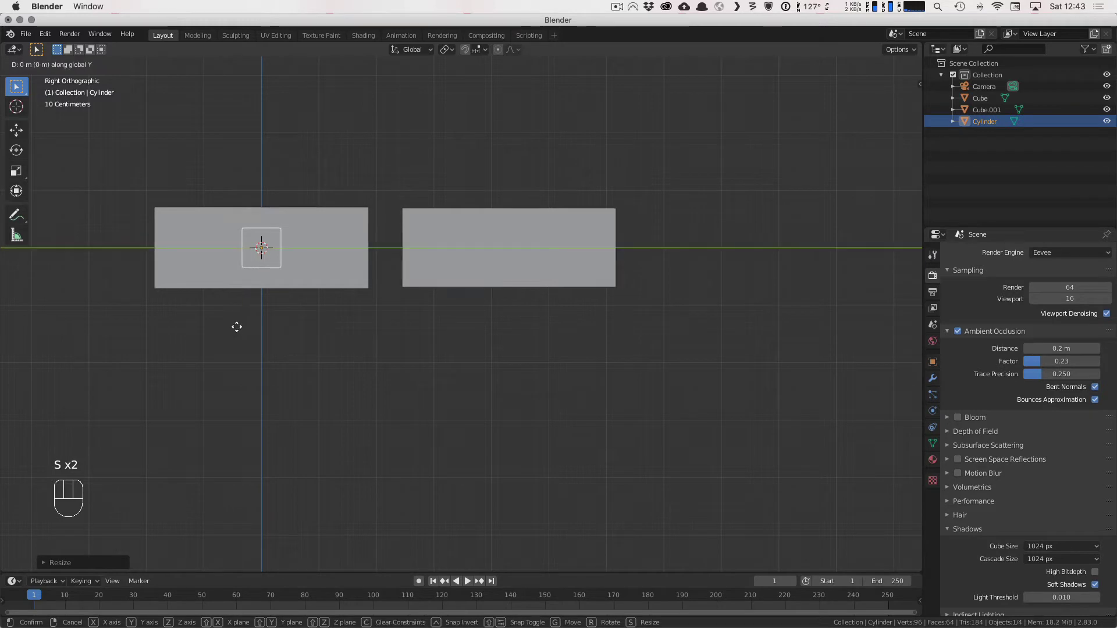
pyautogui.click(580, 319)
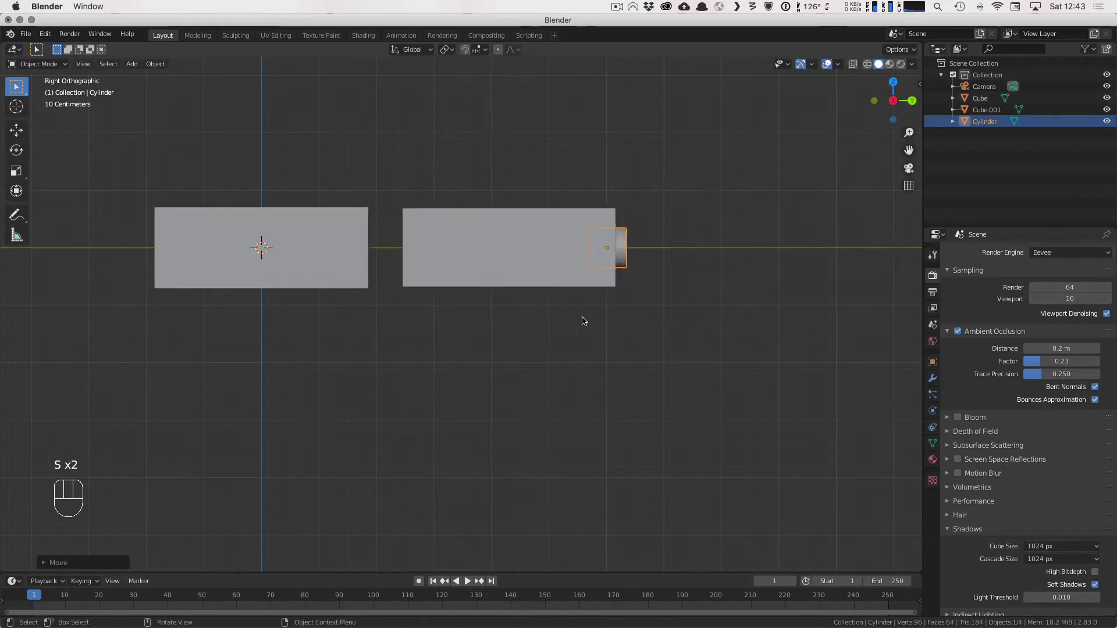
# Step: Scale the cylinder down further and move it outward along Y until it straddles the tray's end wall
pyautogui.press('KP_3')
pyautogui.moveTo(667, 301); pyautogui.dragTo(592, 321, button='middle')
pyautogui.press('s')
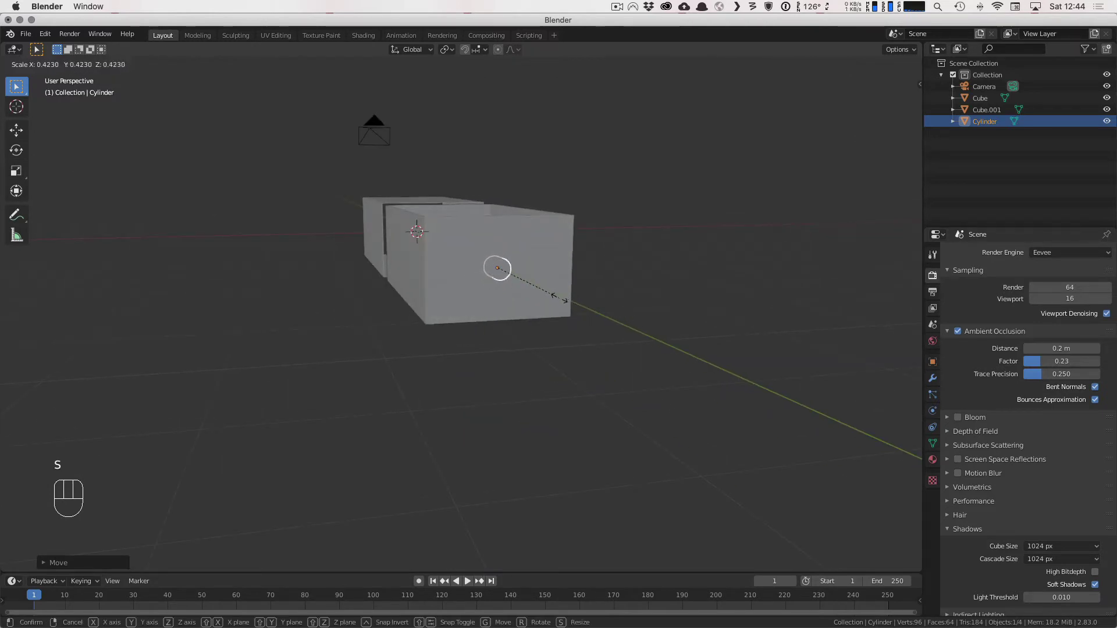
pyautogui.click(578, 306)
pyautogui.press('KP_3')
pyautogui.press('g')
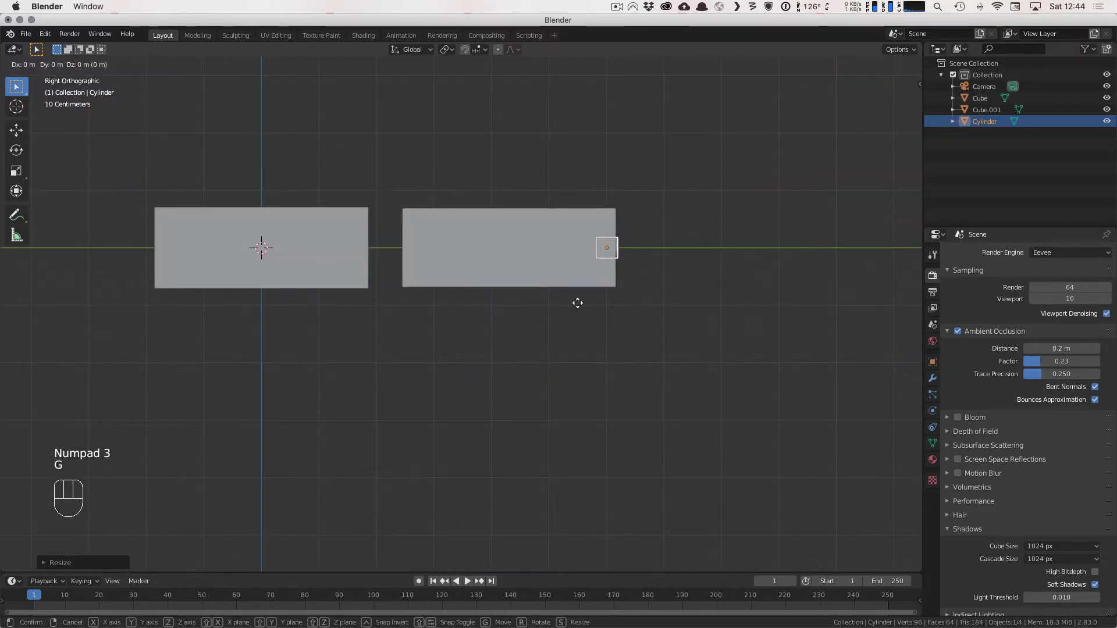
pyautogui.click(588, 305)
pyautogui.press('KP_3')
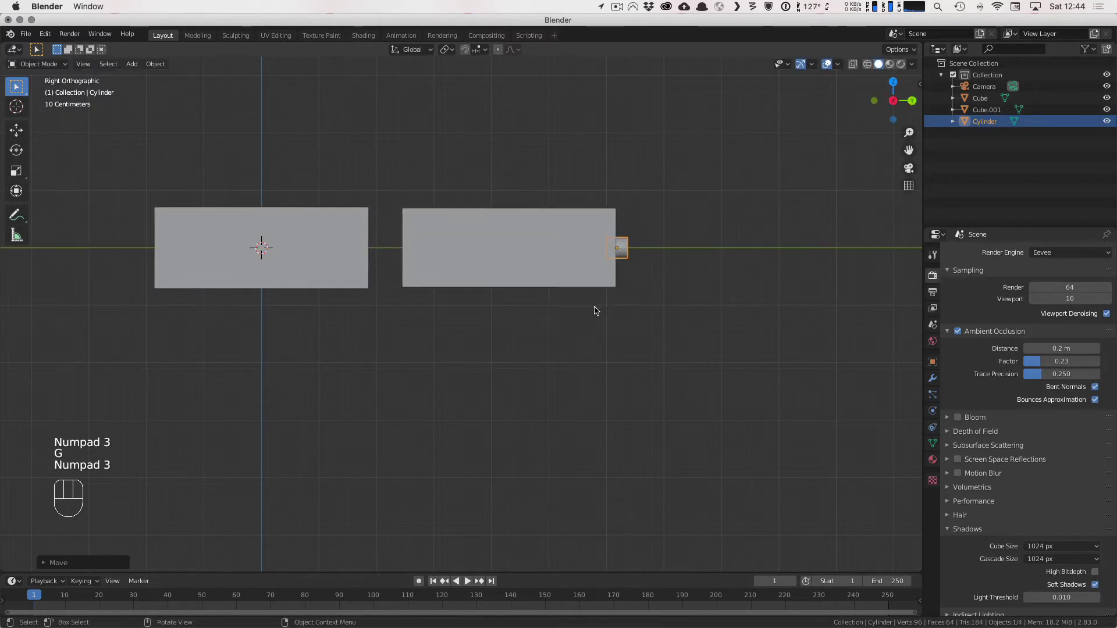
# Step: Move the cylinder about 0.56 m along negative X and 0.32 m down, into the lower corner of the end wall as seen from the back
pyautogui.moveTo(681, 299); pyautogui.dragTo(579, 330, button='middle')
pyautogui.press('KP_1')
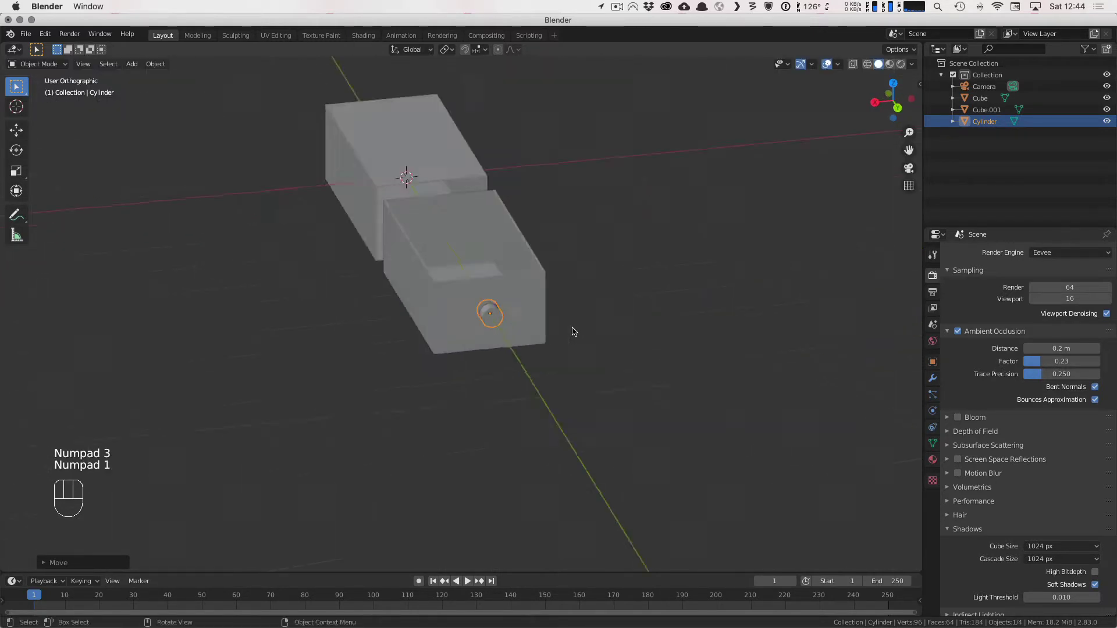
pyautogui.press('KP_1')
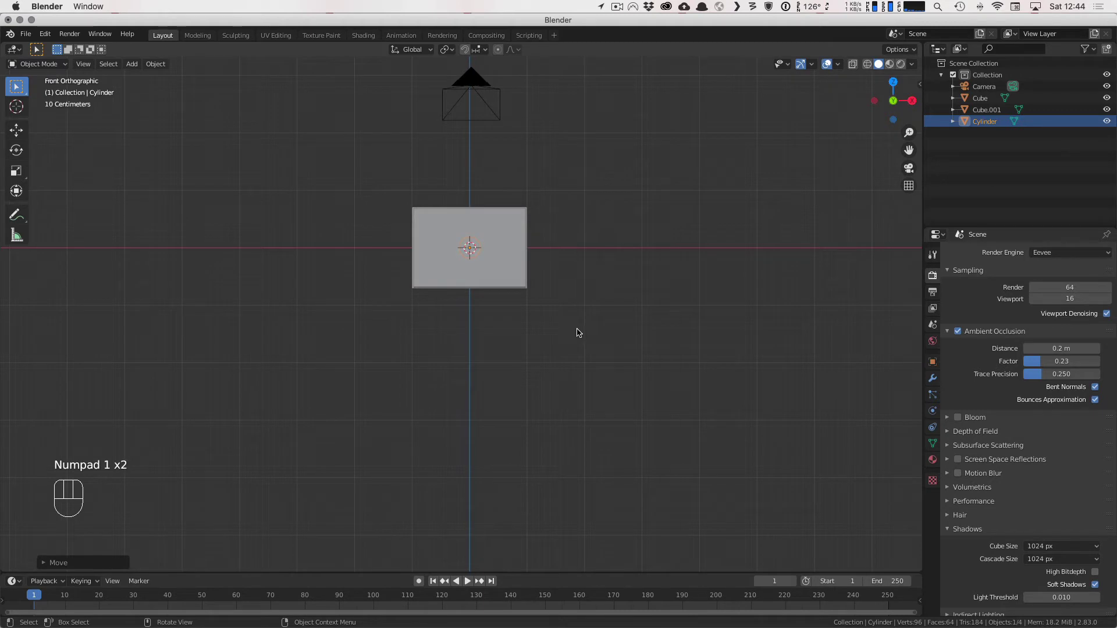
pyautogui.press('ctrl+KP_1')
pyautogui.scroll(3, 500, 274)
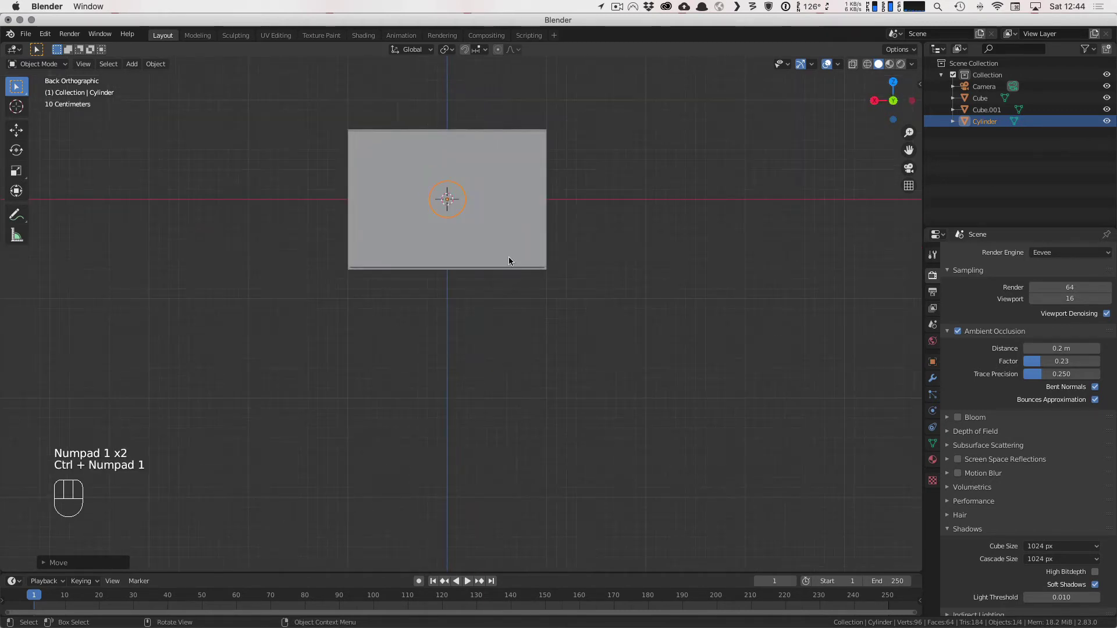
pyautogui.press('g')
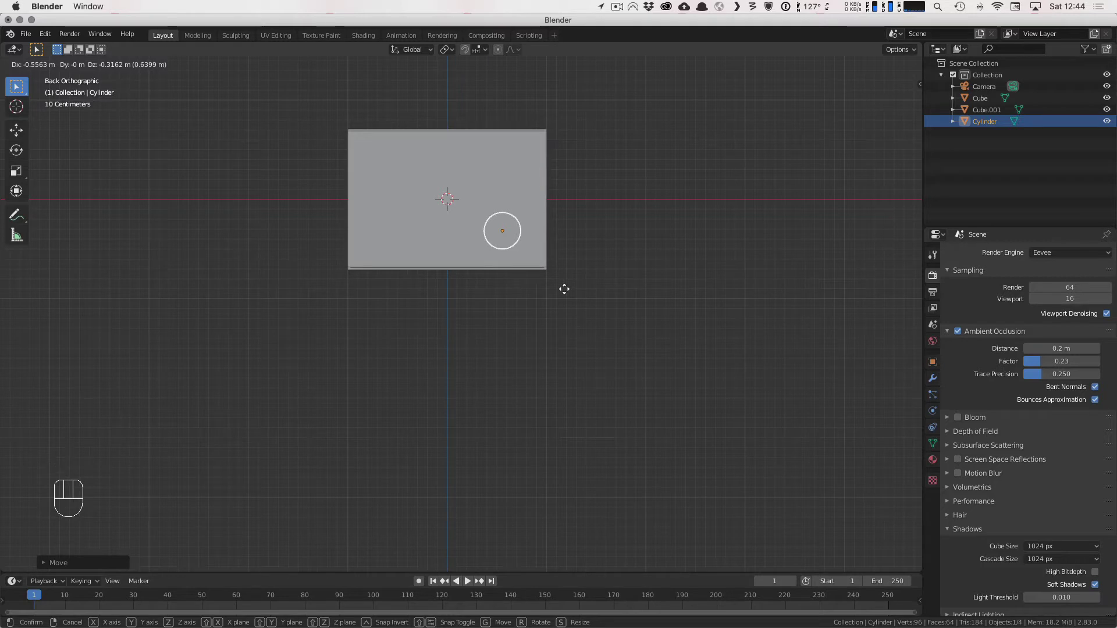
pyautogui.click(565, 291)
# Step: Add a Boolean modifier to the tray, keeping the Difference operation and picking the cylinder as its cutting object
pyautogui.moveTo(416, 255); pyautogui.dragTo(479, 307, button='middle')
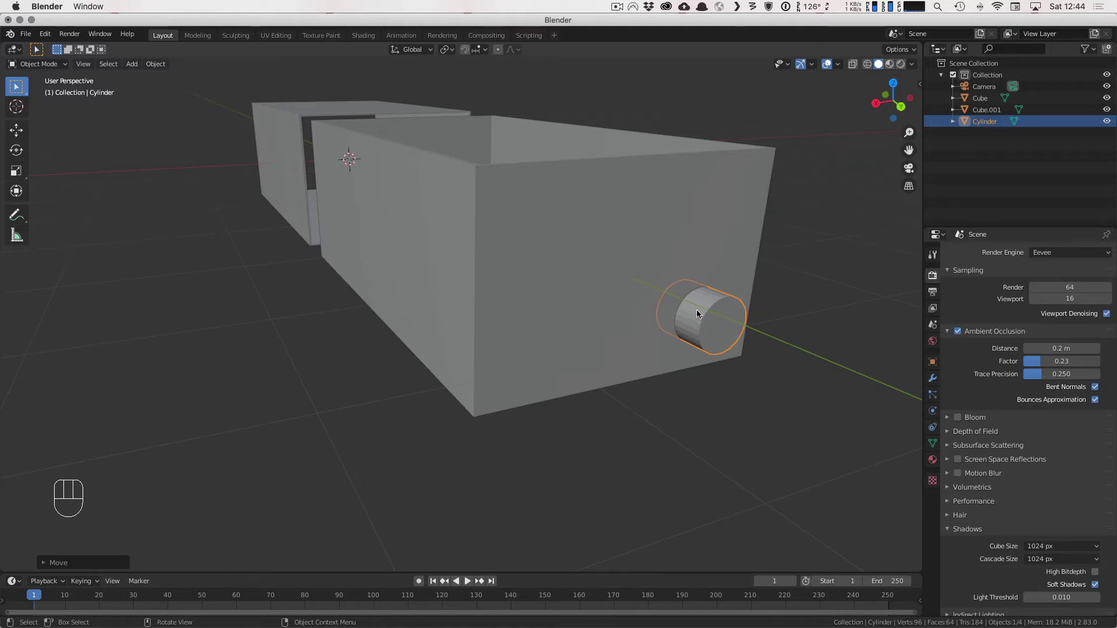
pyautogui.click(650, 232)
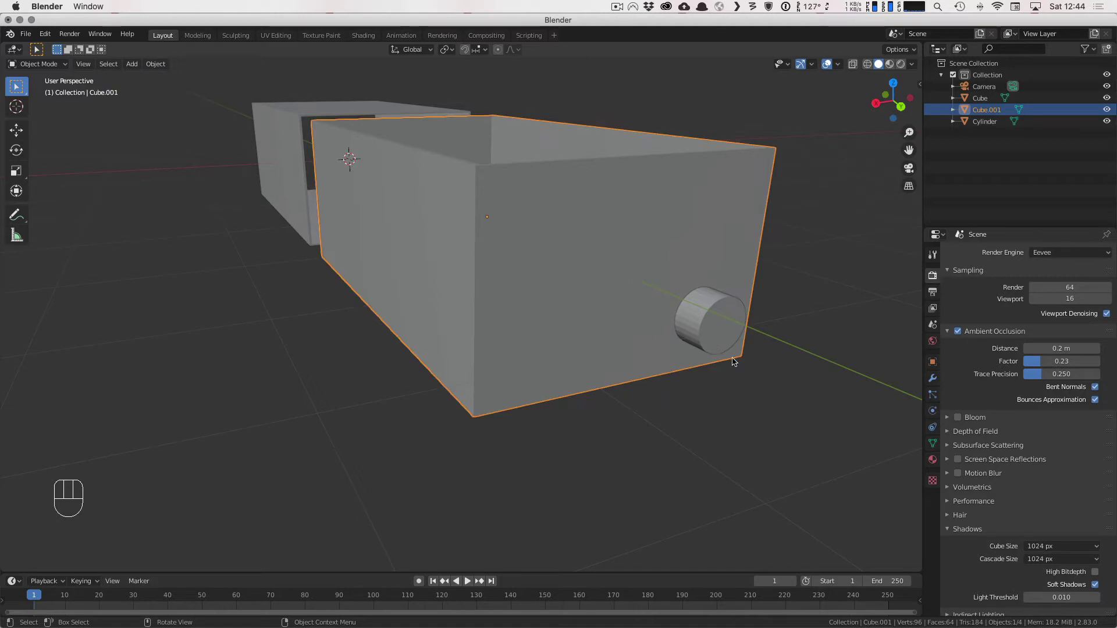
pyautogui.click(932, 379)
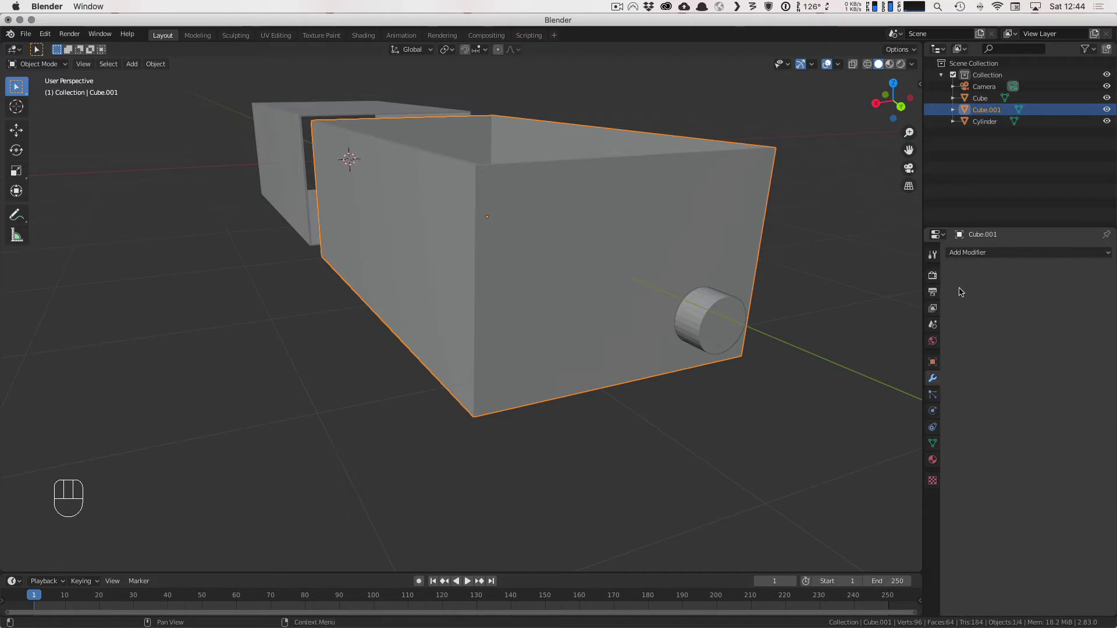
pyautogui.click(983, 254)
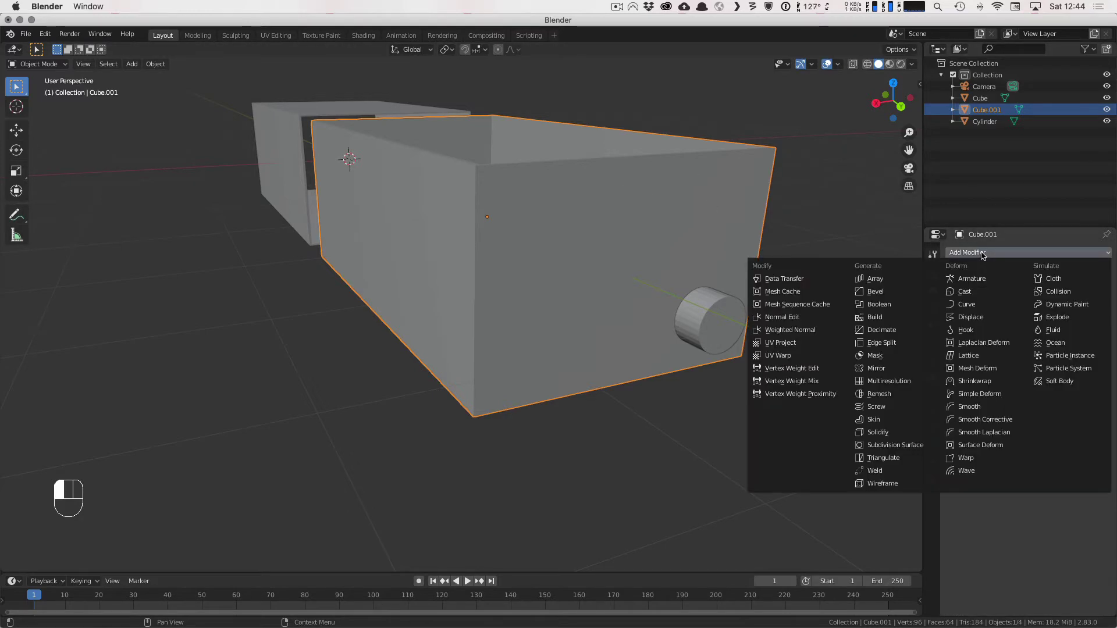
pyautogui.click(899, 306)
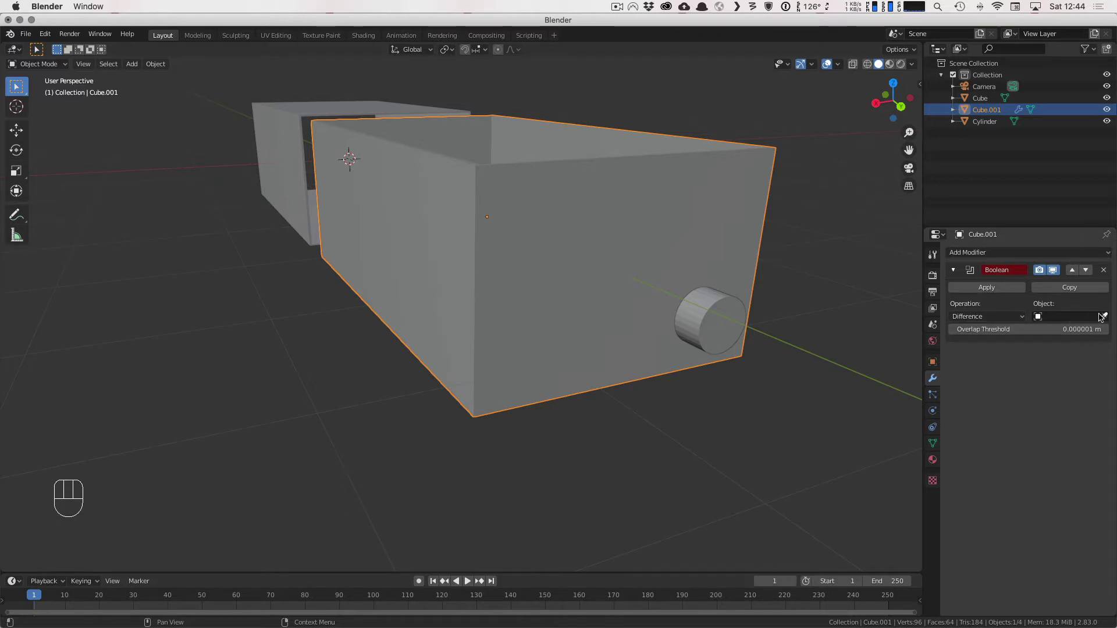
pyautogui.click(734, 306)
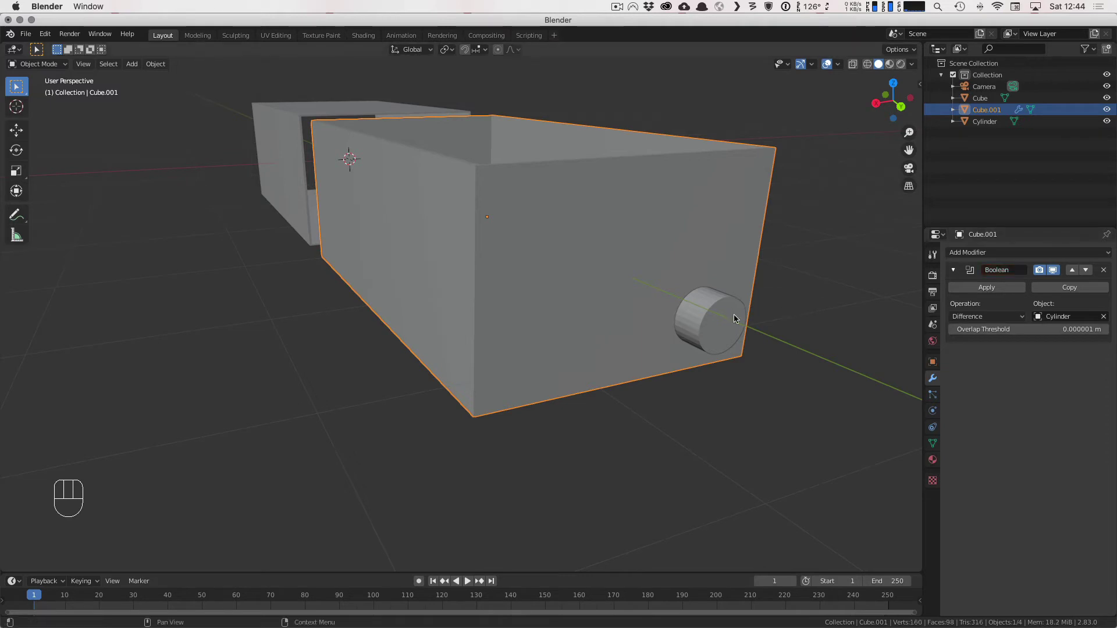
# Step: Show the scene in wireframe to check the cut, and apply the tray's Boolean modifier
pyautogui.press('z')
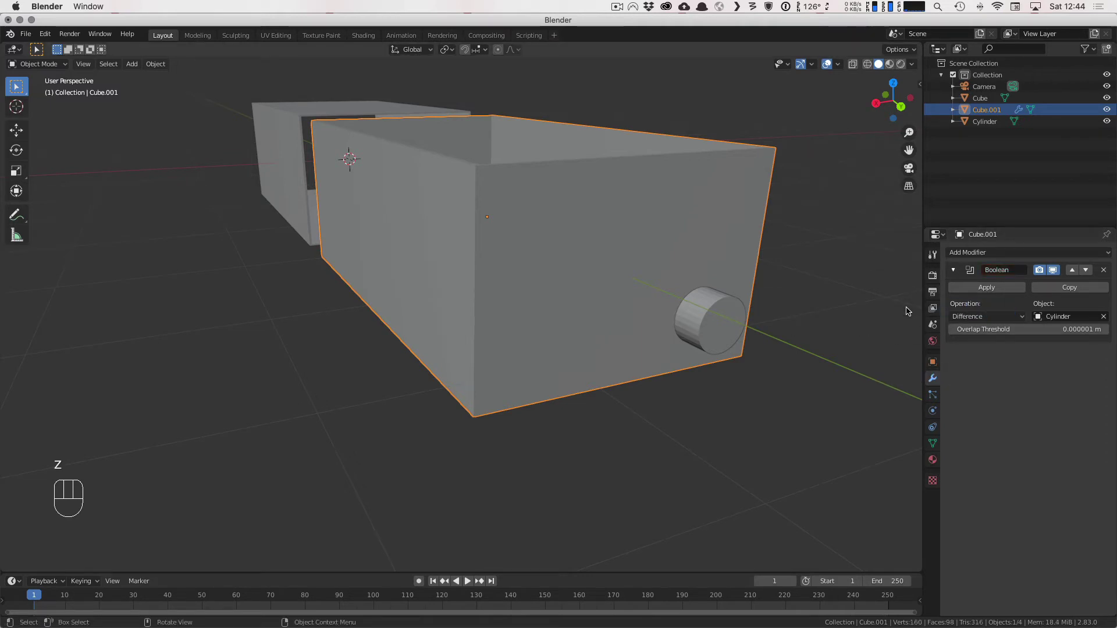
pyautogui.press('z')
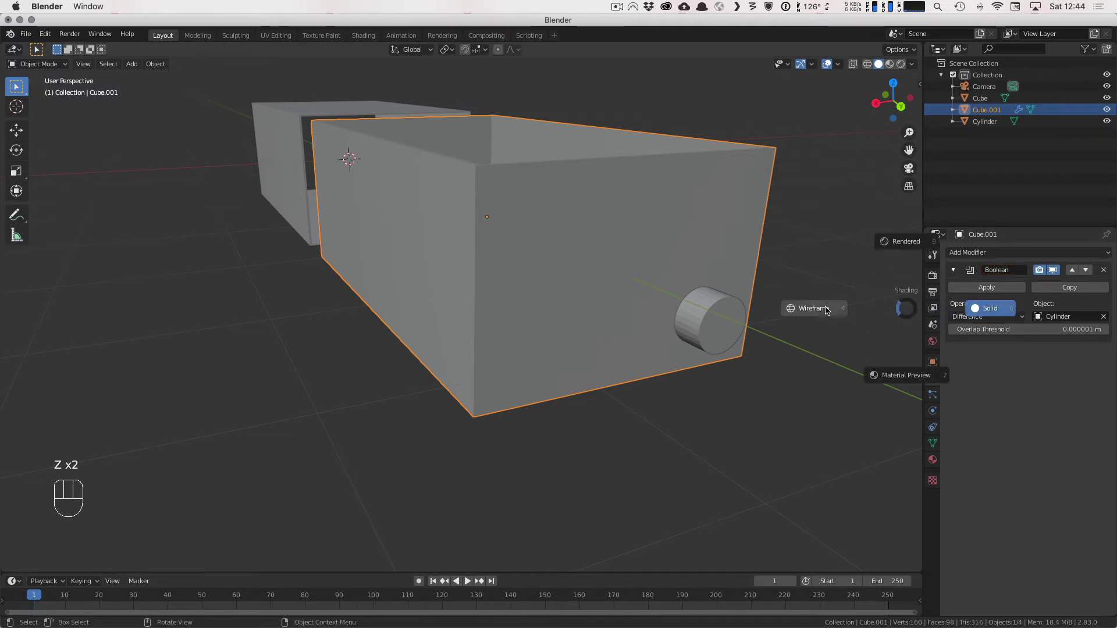
pyautogui.click(828, 310)
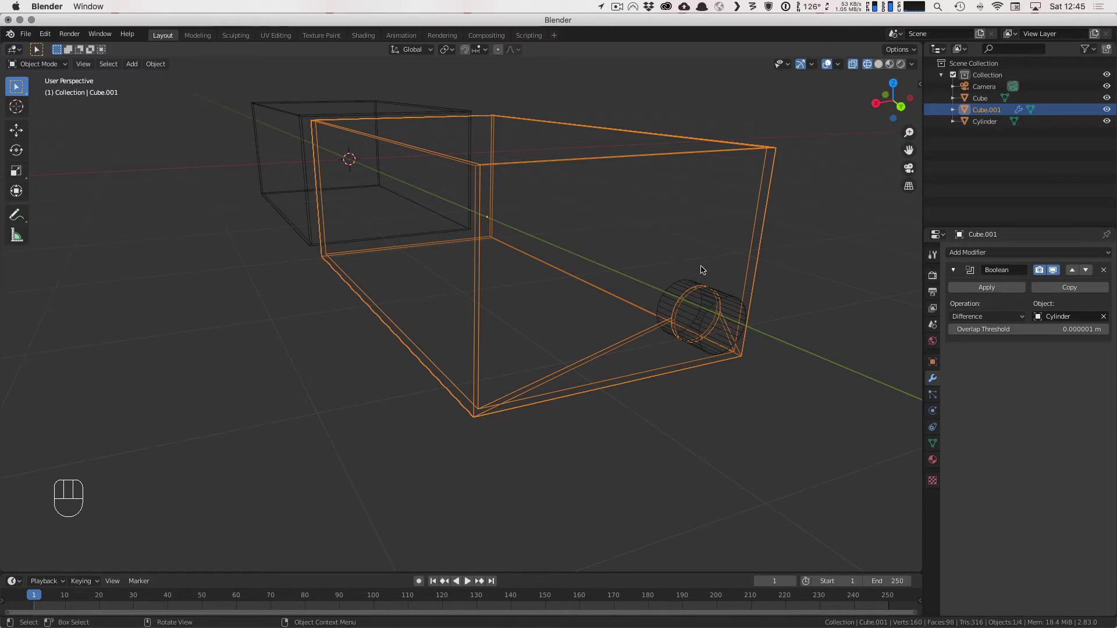
pyautogui.click(986, 288)
# Step: Delete the cylinder and return the viewport to solid shading
pyautogui.click(740, 333)
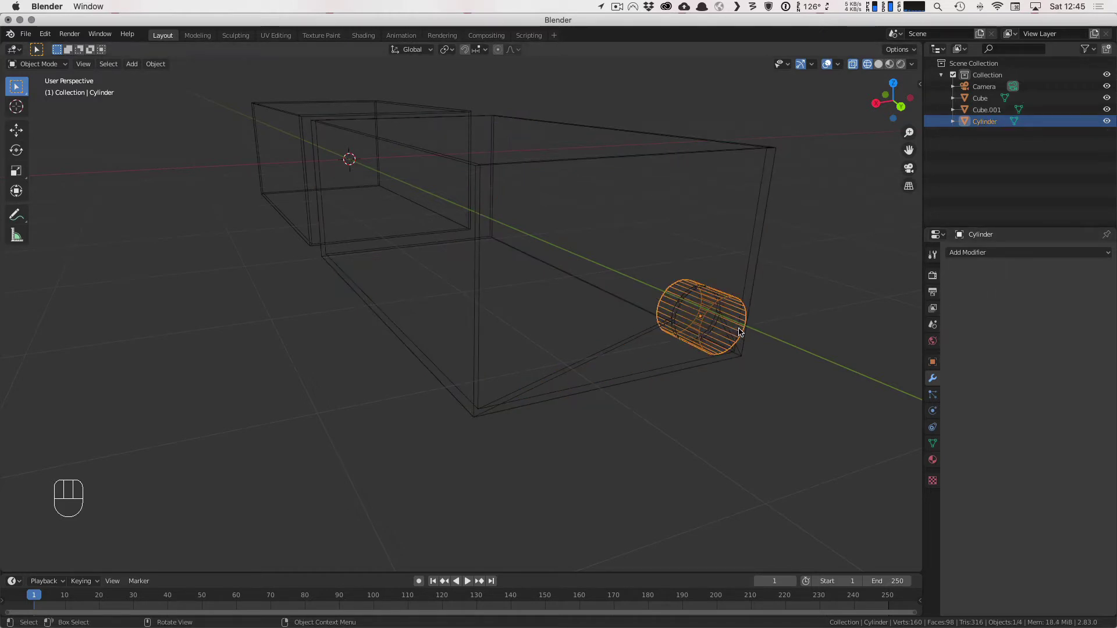
pyautogui.press('x')
pyautogui.click(740, 332)
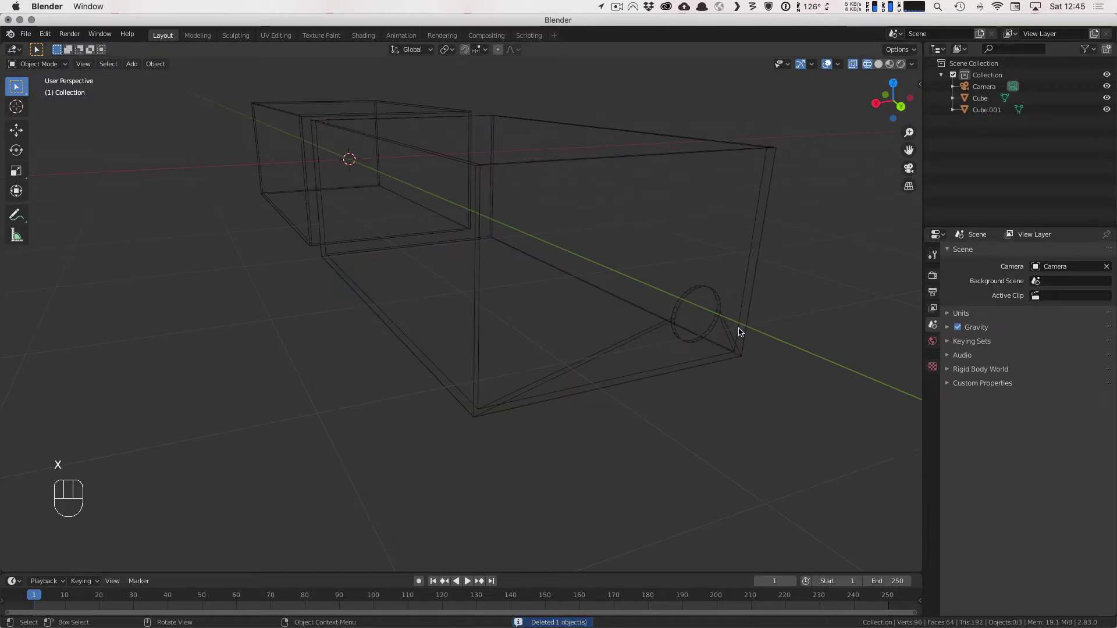
pyautogui.press('z')
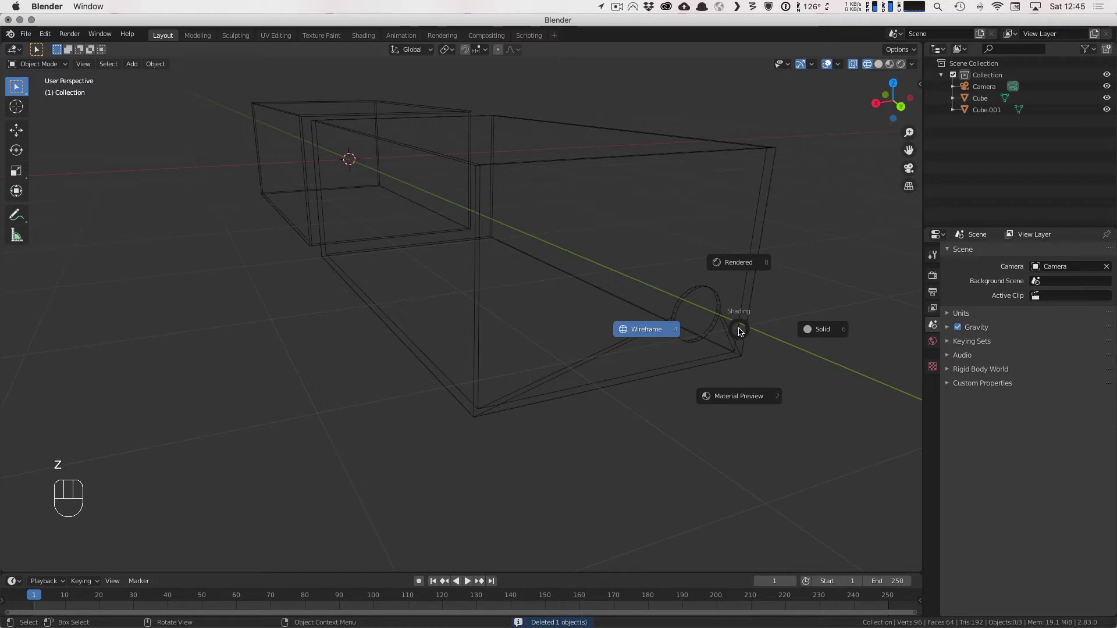
pyautogui.click(741, 333)
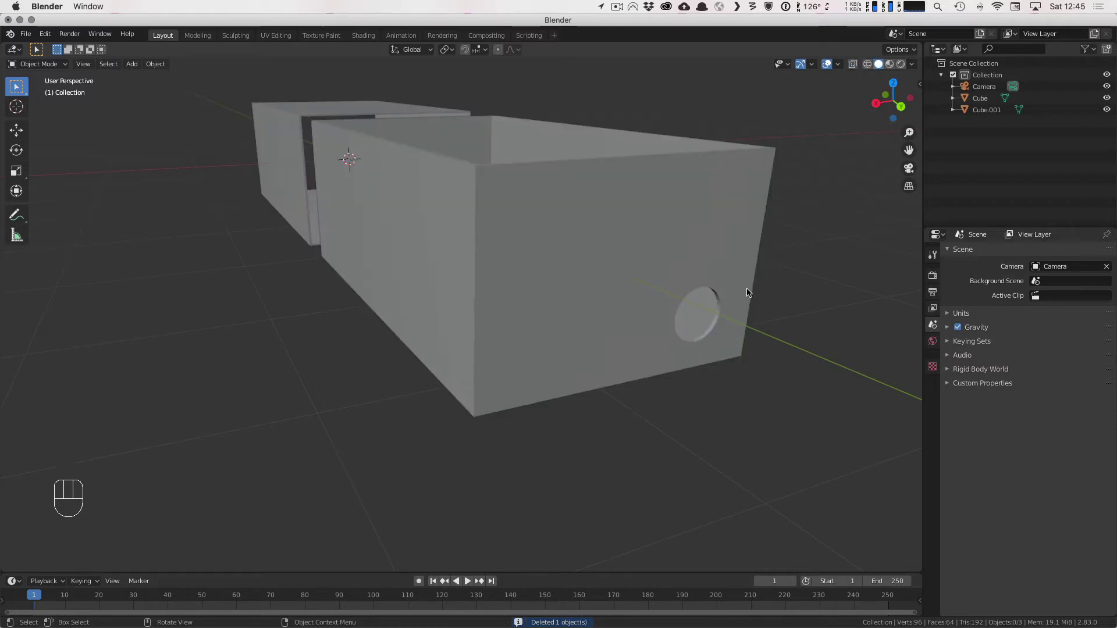
# Step: Examine the tray's cut end wall and both box parts from several angles
pyautogui.moveTo(747, 292)
pyautogui.mouseDown(button='middle')
pyautogui.moveTo(688, 279)
pyautogui.moveTo(756, 292)
pyautogui.mouseUp(button='middle')
pyautogui.scroll(-5, 756, 291)
pyautogui.moveTo(287, 200); pyautogui.dragTo(404, 222, button='middle')
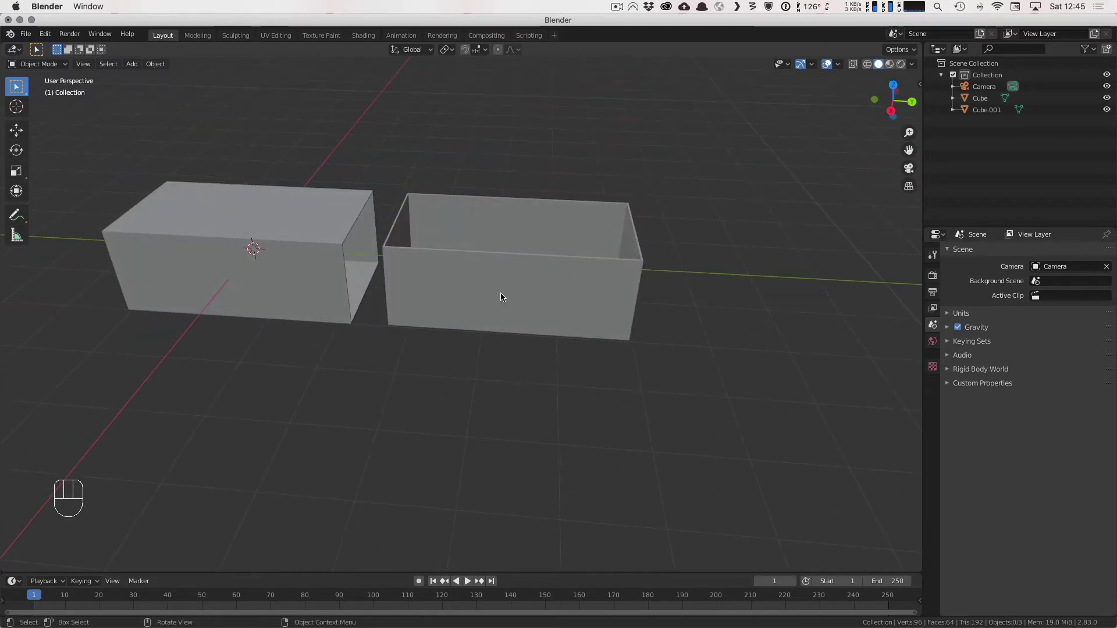
pyautogui.moveTo(502, 297)
pyautogui.mouseDown(button='middle')
pyautogui.moveTo(461, 309)
pyautogui.moveTo(512, 349)
pyautogui.moveTo(454, 336)
pyautogui.moveTo(524, 305)
pyautogui.moveTo(491, 282)
pyautogui.mouseUp(button='middle')
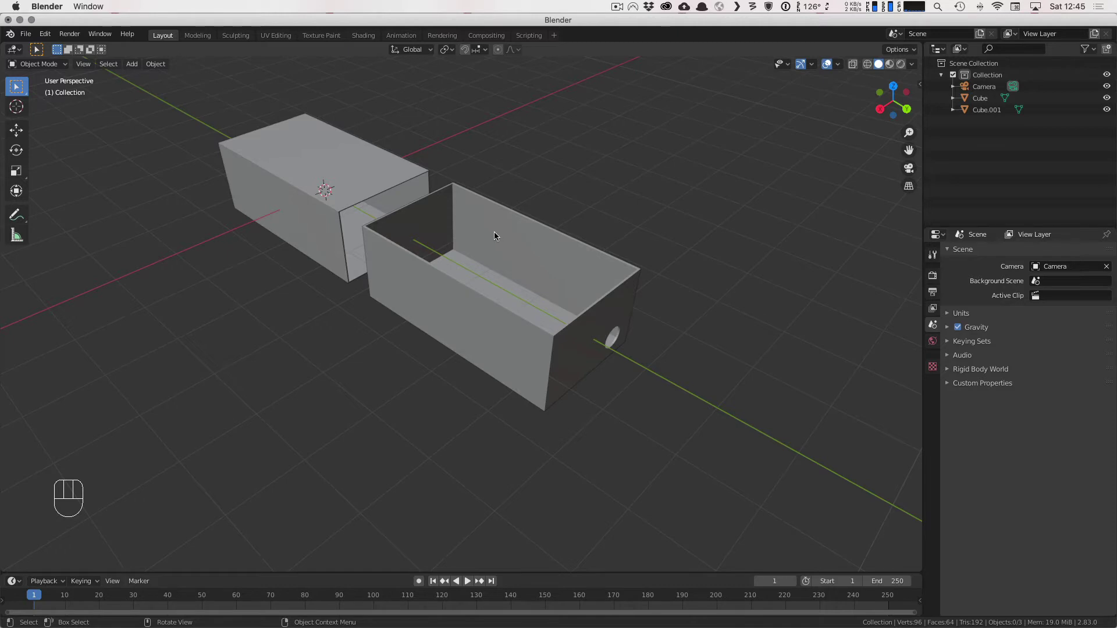
pyautogui.moveTo(494, 231); pyautogui.dragTo(540, 243, button='middle')
pyautogui.scroll(-5, 532, 241)
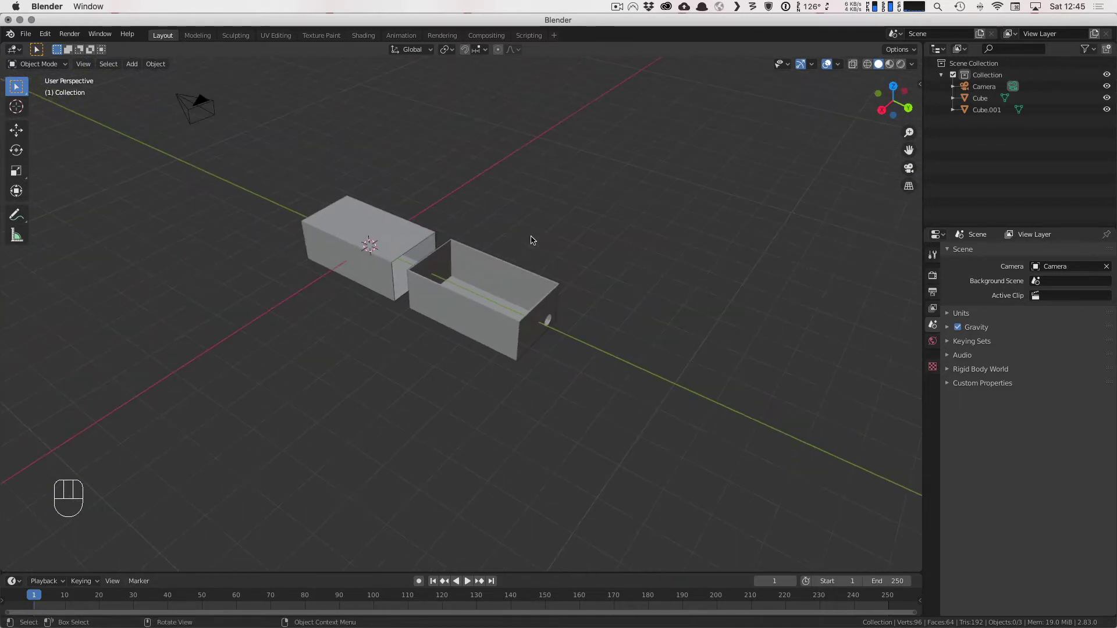
pyautogui.scroll(4, 431, 228)
# Step: Add a Sun light and move it up along Z to about 4.5 m above the sleeve
pyautogui.hotkey('shift', 'a')
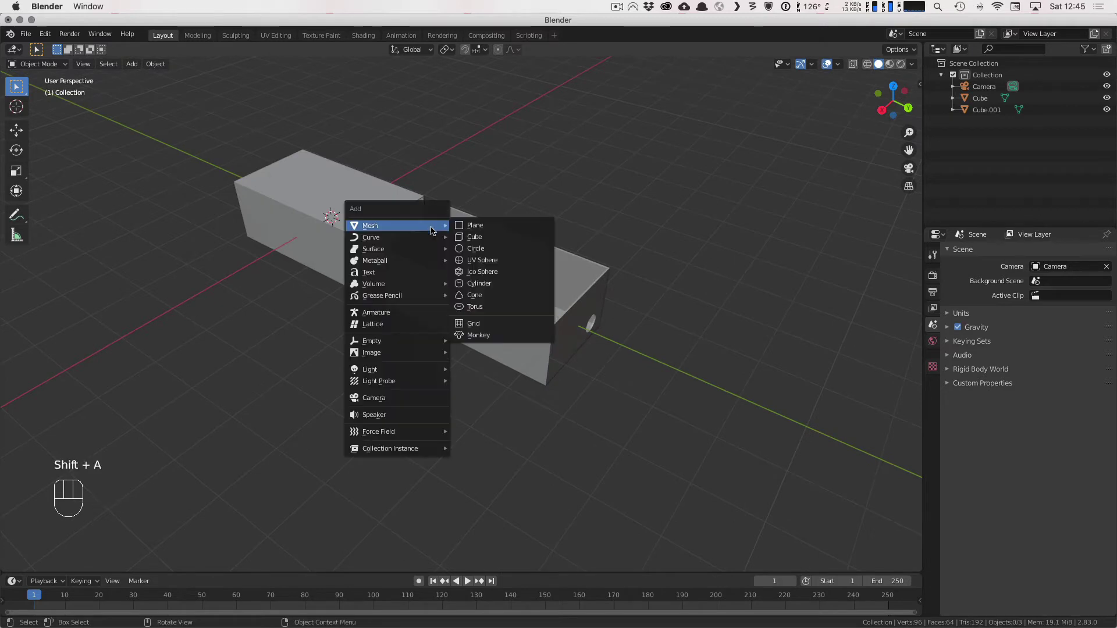
pyautogui.moveTo(424, 372)
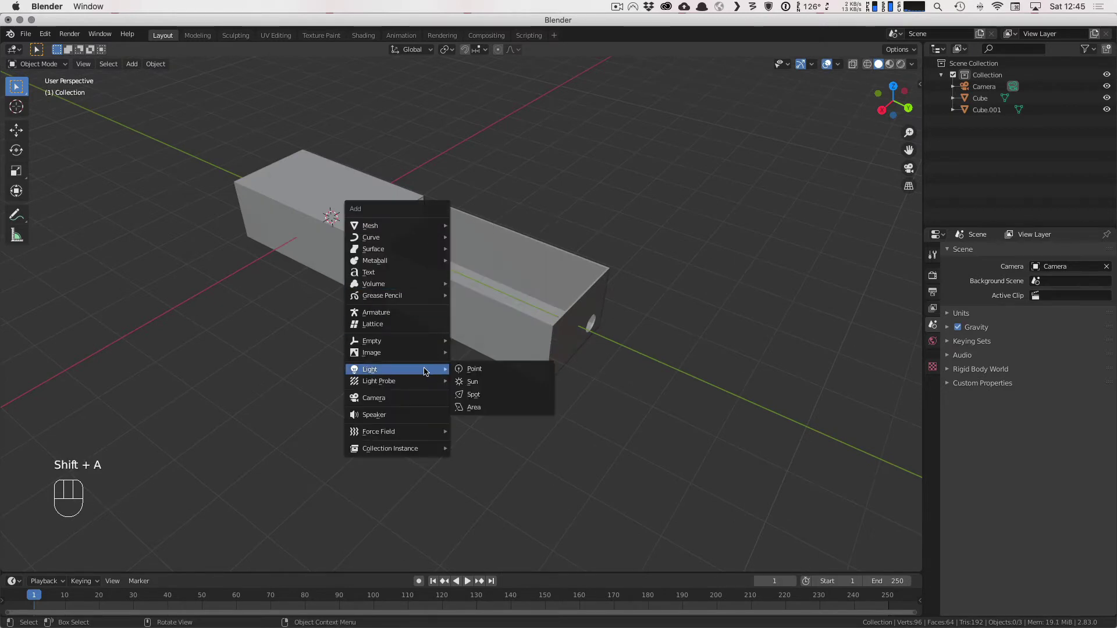
pyautogui.click(473, 382)
pyautogui.press('g')
pyautogui.press('z')
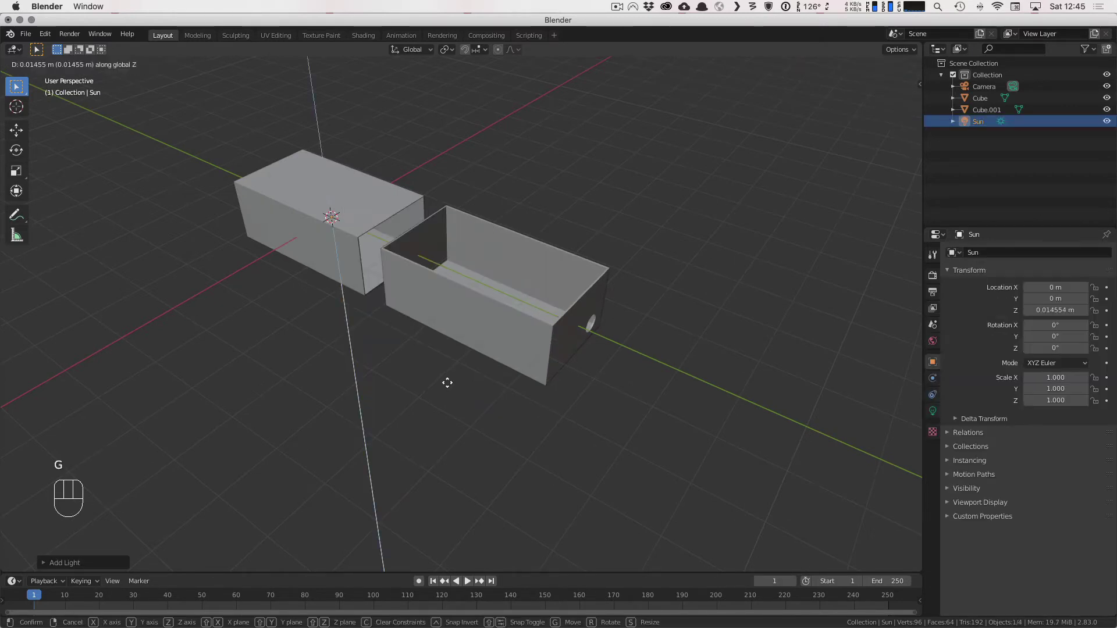
pyautogui.click(364, 165)
# Step: Tilt the sun about 30° around X in the right side view so that it shines toward the tray
pyautogui.press('KP_3')
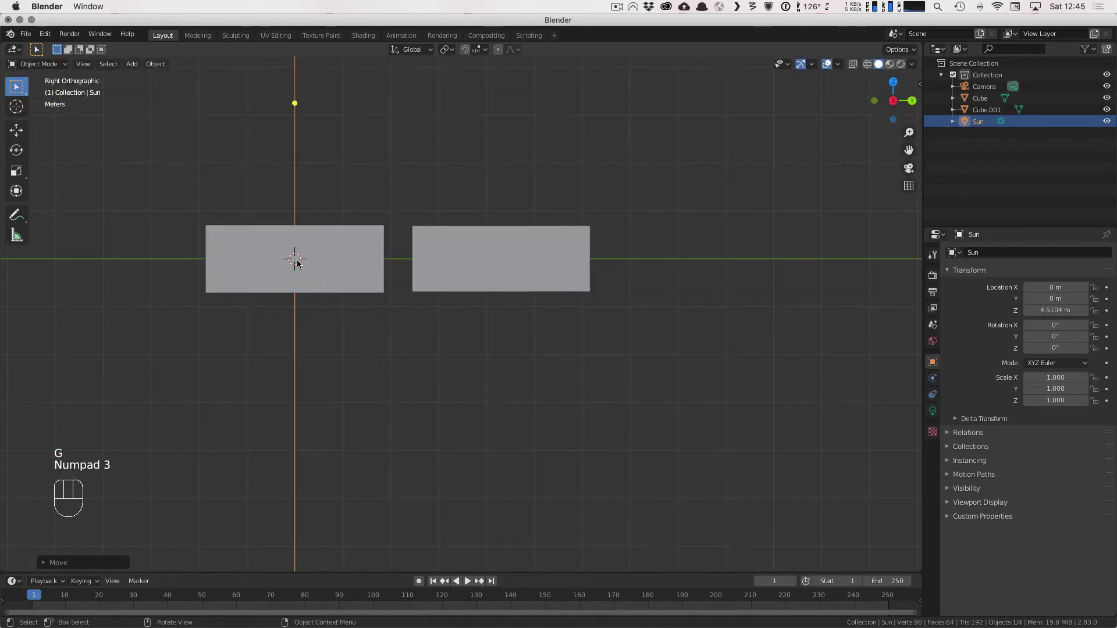
pyautogui.scroll(-3, 349, 267)
pyautogui.moveTo(365, 213); pyautogui.dragTo(396, 212)
pyautogui.moveTo(396, 211); pyautogui.dragTo(444, 239, button='middle')
# Step: Check the sun's aim and the box layout in the camera, top and right side views
pyautogui.press('KP_0')
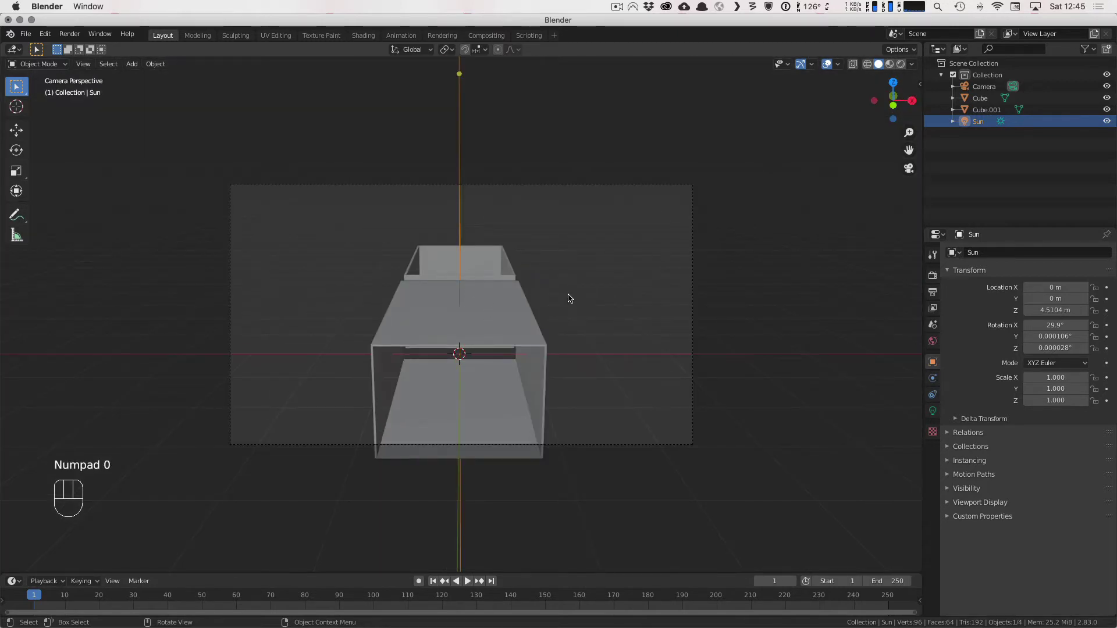
pyautogui.press('KP_3')
pyautogui.press('KP_7')
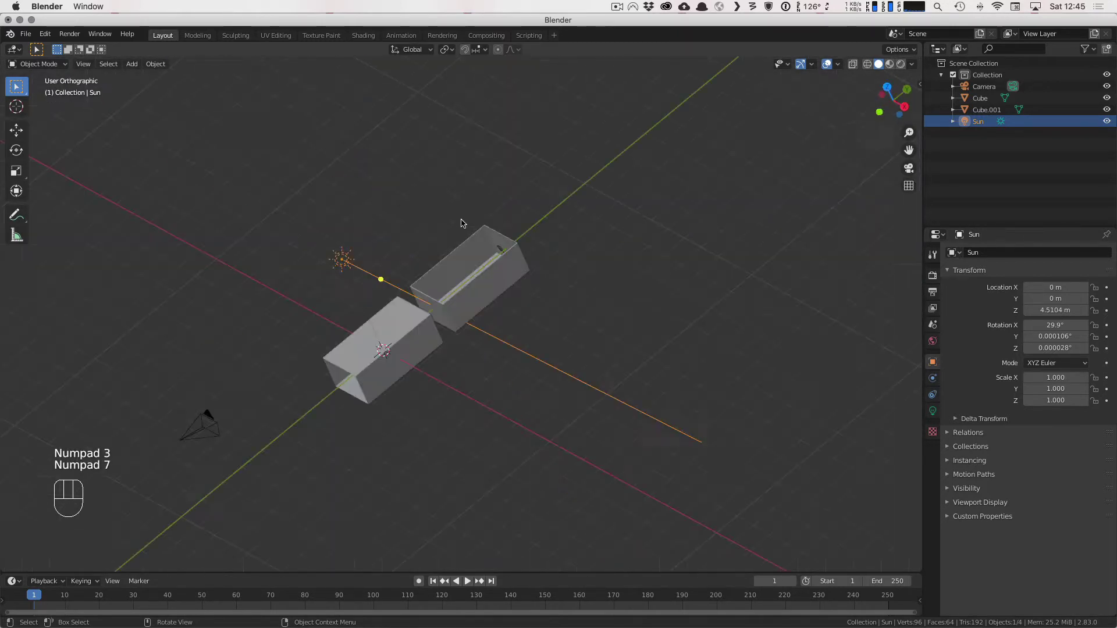
pyautogui.scroll(-2, 509, 311)
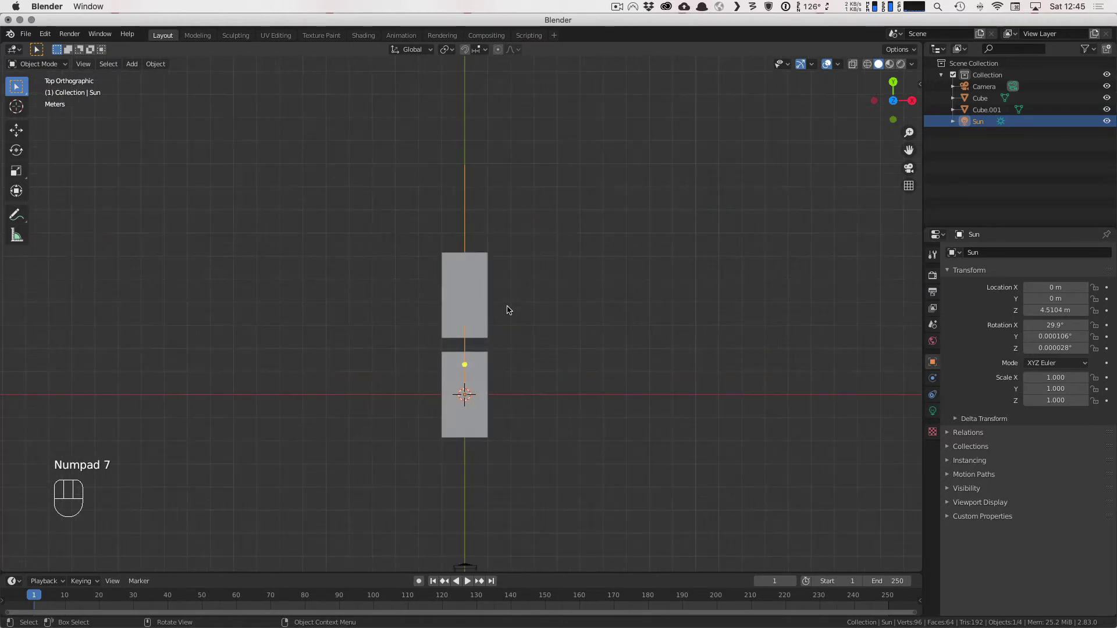
pyautogui.press('KP_3')
pyautogui.scroll(3, 396, 310)
pyautogui.scroll(1, 460, 305)
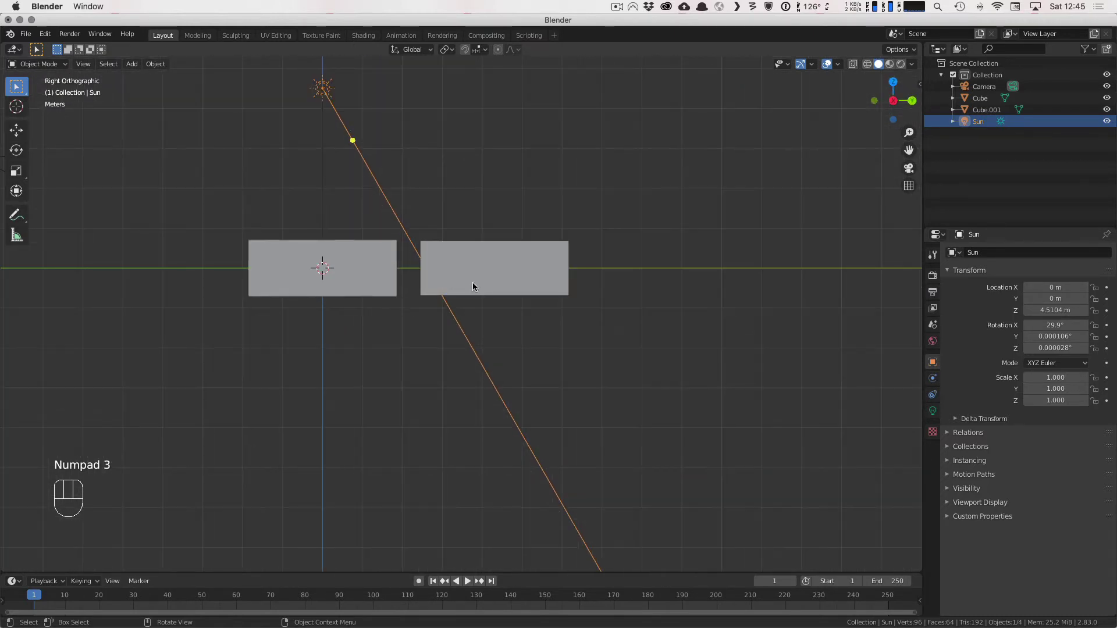
# Step: Switch the viewport to rendered shading and inspect how the sun lights the sleeve and the tray
pyautogui.press('z')
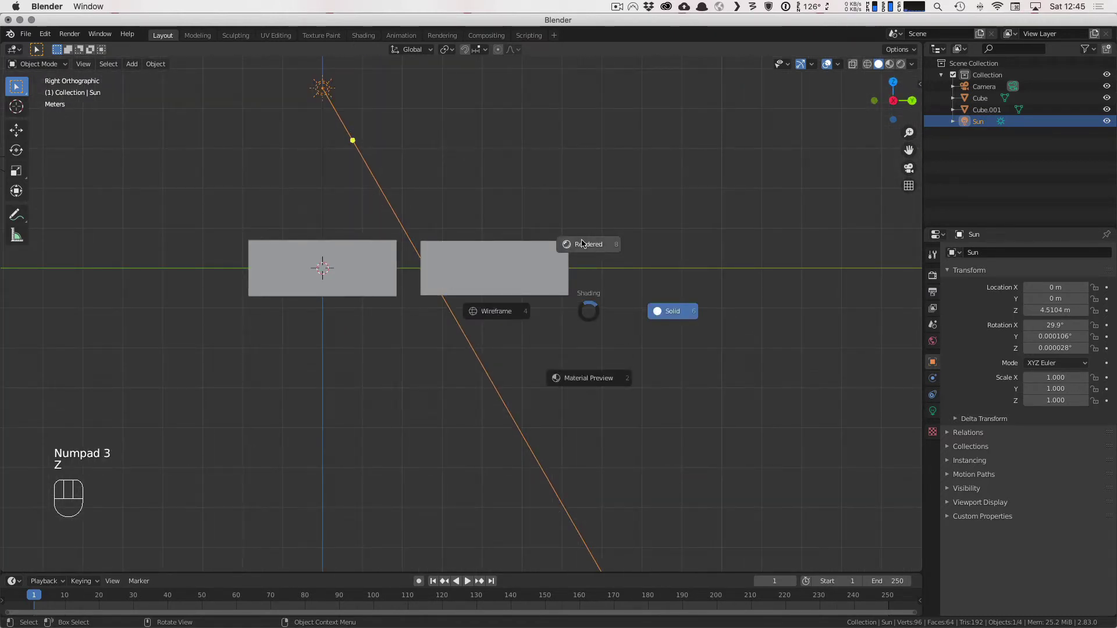
pyautogui.click(582, 244)
pyautogui.moveTo(579, 239)
pyautogui.mouseDown(button='middle')
pyautogui.moveTo(463, 182)
pyautogui.moveTo(459, 240)
pyautogui.moveTo(360, 231)
pyautogui.moveTo(255, 247)
pyautogui.mouseUp(button='middle')
pyautogui.scroll(3, 569, 184)
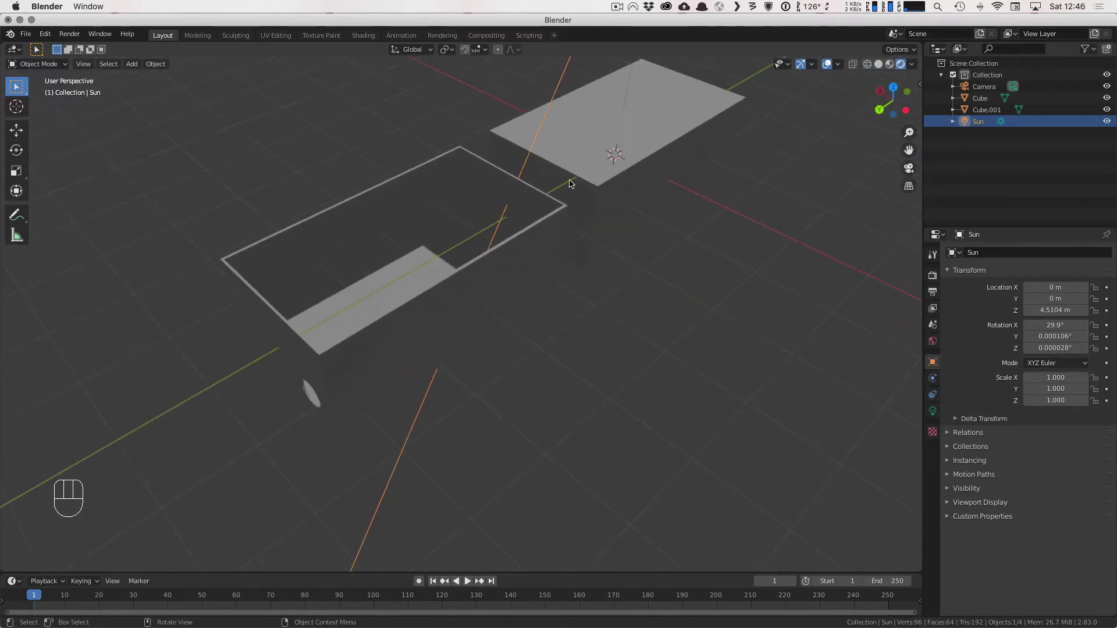
pyautogui.keyDown('shift'); pyautogui.moveTo(631, 165); pyautogui.dragTo(591, 268, button='middle'); pyautogui.keyUp('shift')
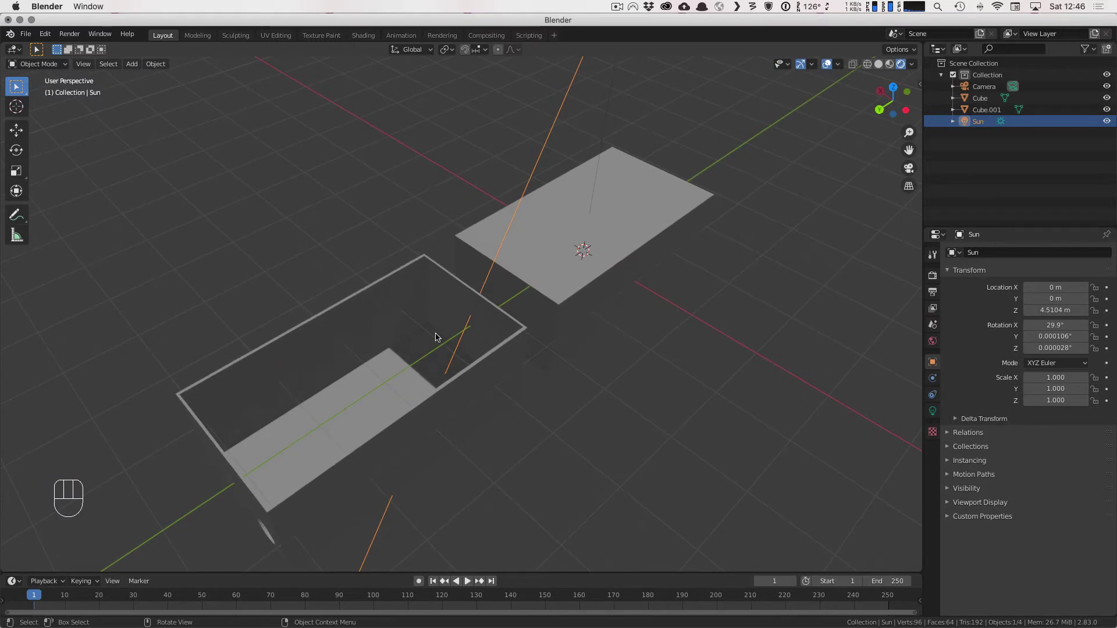
pyautogui.moveTo(436, 337); pyautogui.dragTo(603, 331, button='middle')
pyautogui.scroll(-5, 605, 327)
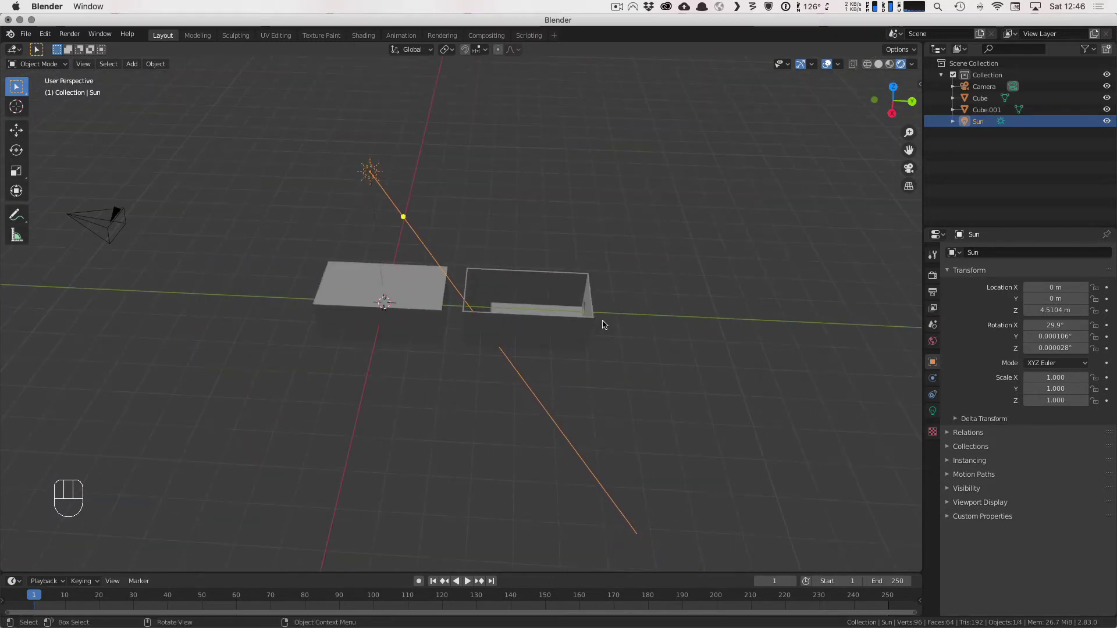
pyautogui.scroll(3, 536, 324)
# Step: Select the tray and switch to the Shading workspace with both box parts framed in its viewport
pyautogui.click(540, 336)
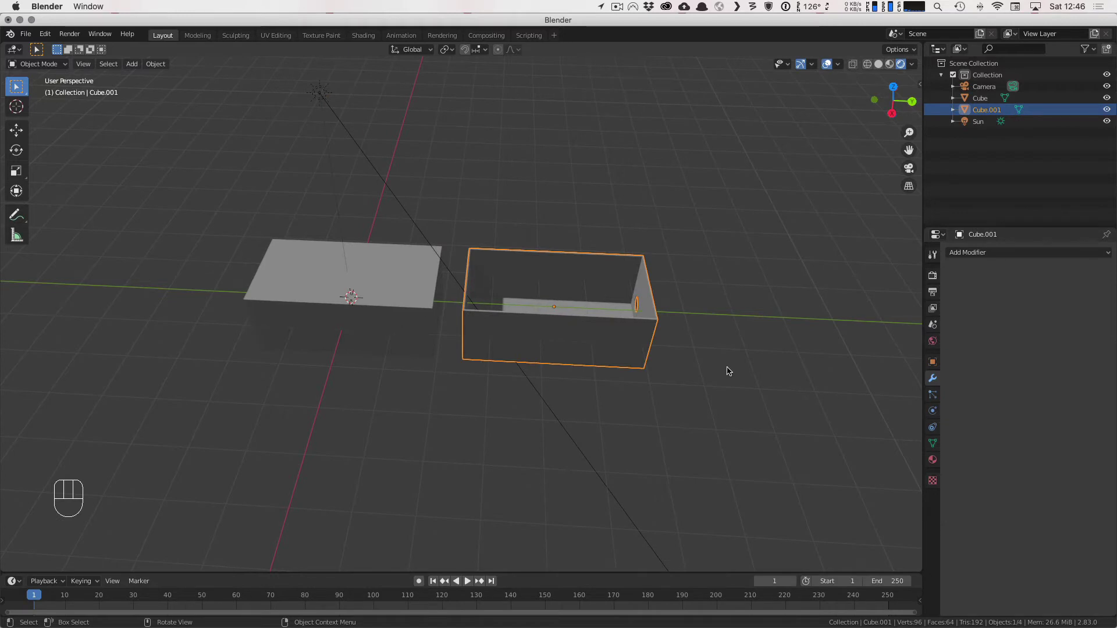
pyautogui.click(933, 460)
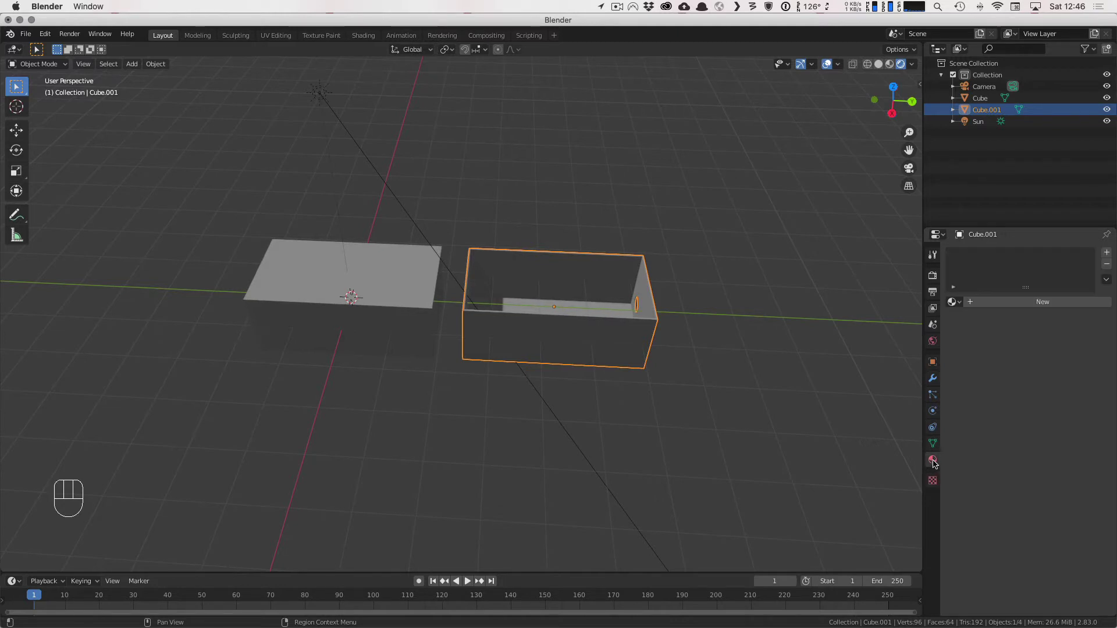
pyautogui.click(363, 36)
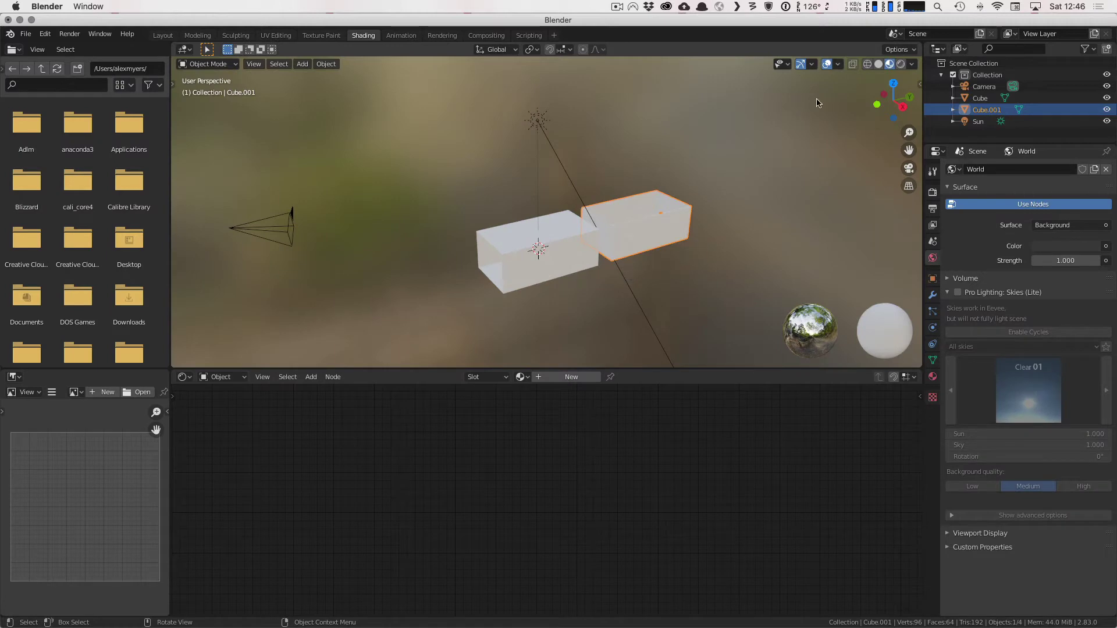
pyautogui.scroll(3, 696, 217)
pyautogui.keyDown('shift'); pyautogui.moveTo(726, 265); pyautogui.dragTo(643, 262, button='middle'); pyautogui.keyUp('shift')
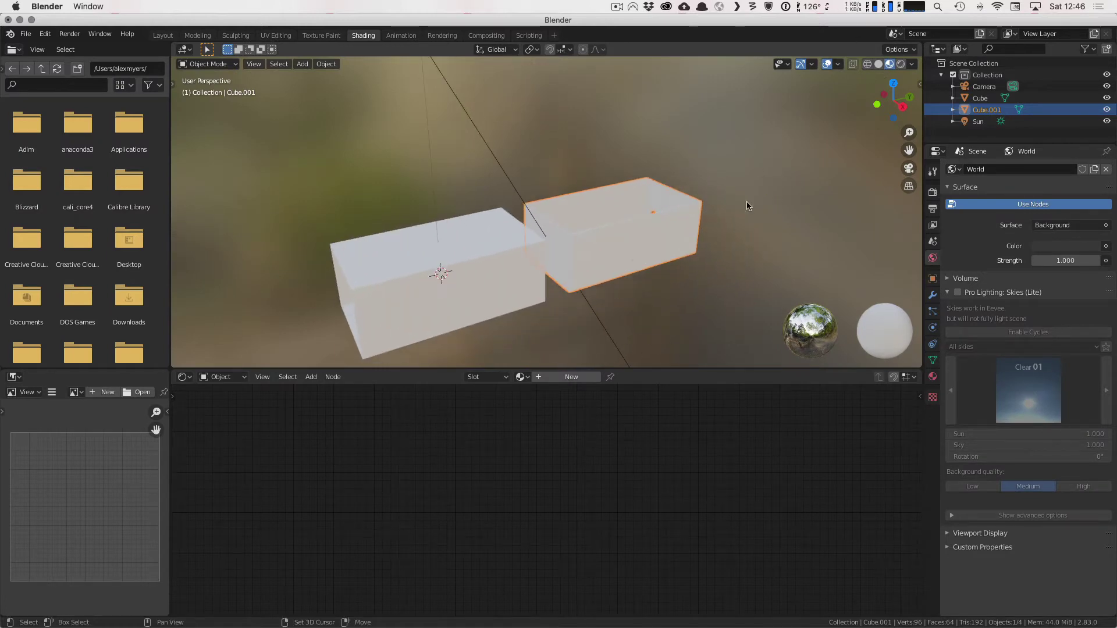
# Step: Set the Shading viewport to rendered display and open the tray's material settings
pyautogui.click(901, 65)
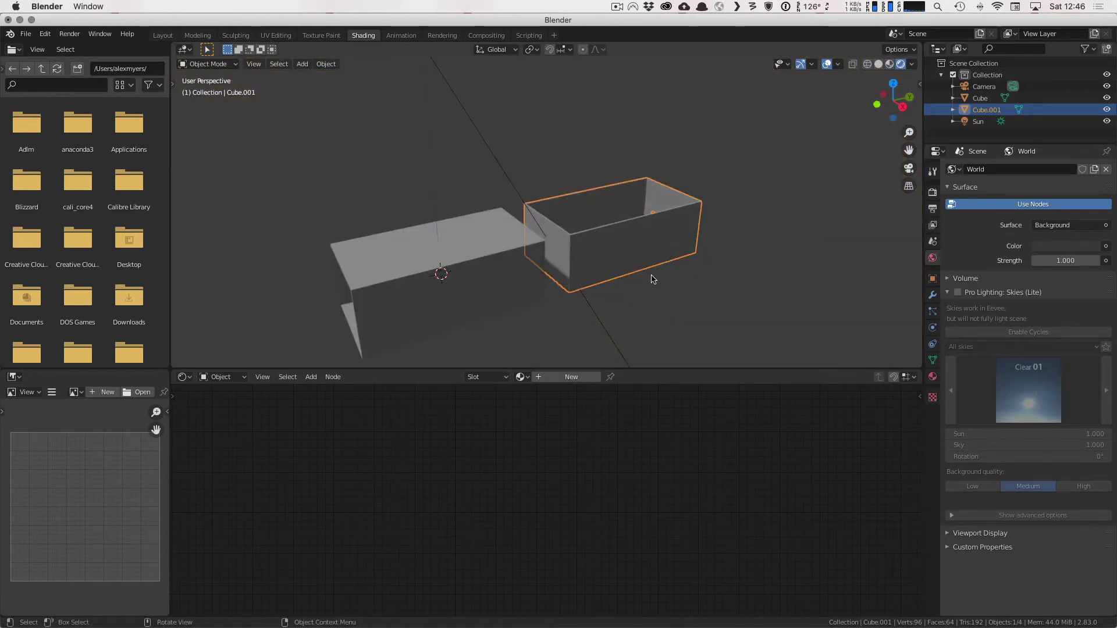
pyautogui.moveTo(643, 279); pyautogui.dragTo(604, 327, button='middle')
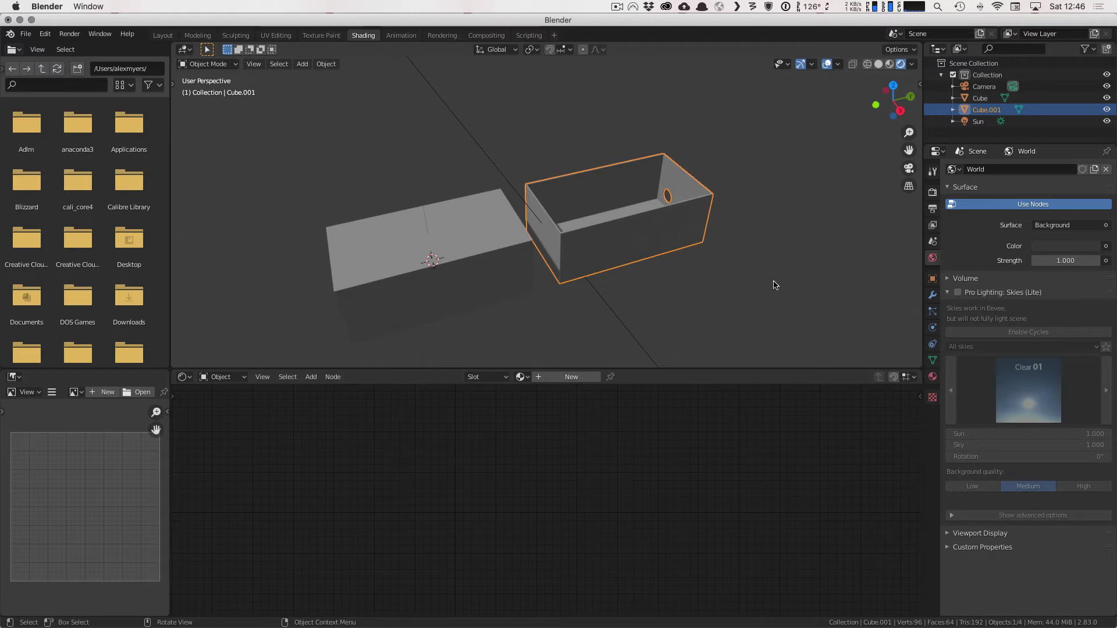
pyautogui.click(933, 377)
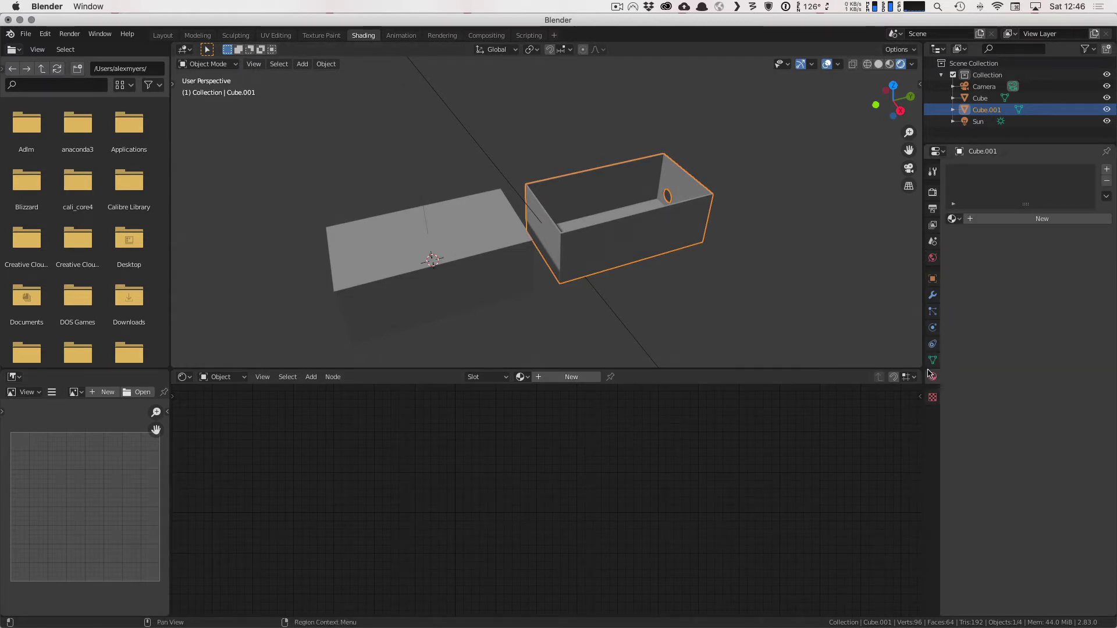
# Step: Create a new material for the tray and name it Box-insert
pyautogui.click(570, 377)
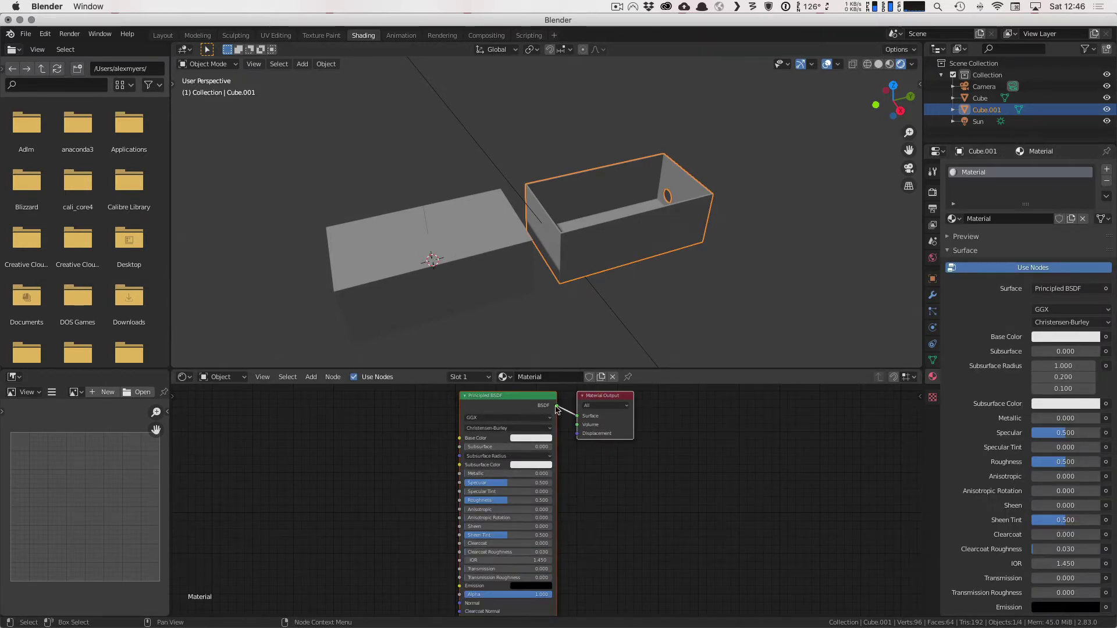
pyautogui.moveTo(644, 372); pyautogui.dragTo(643, 307)
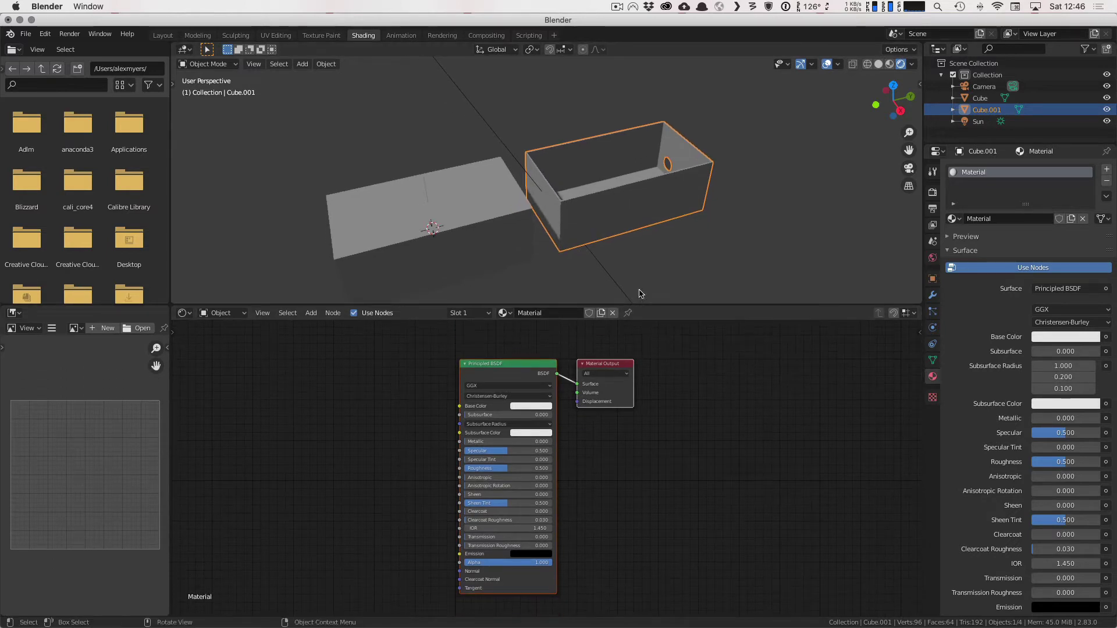
pyautogui.scroll(3, 756, 221)
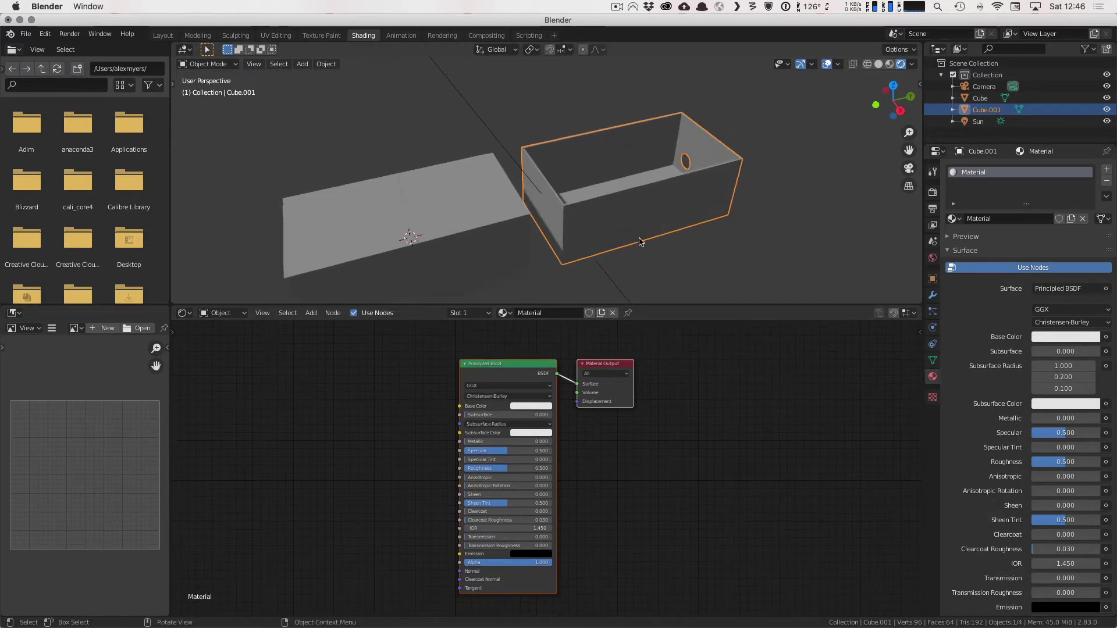
pyautogui.click(985, 218)
pyautogui.write('Bo')
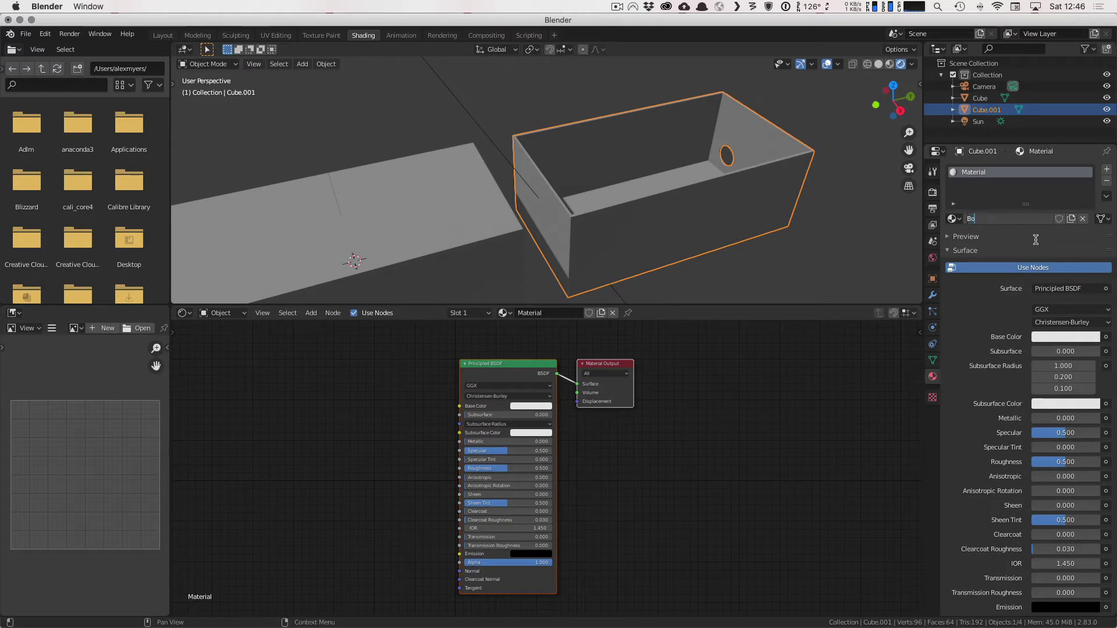
pyautogui.write('x-insert')
pyautogui.press('Return')
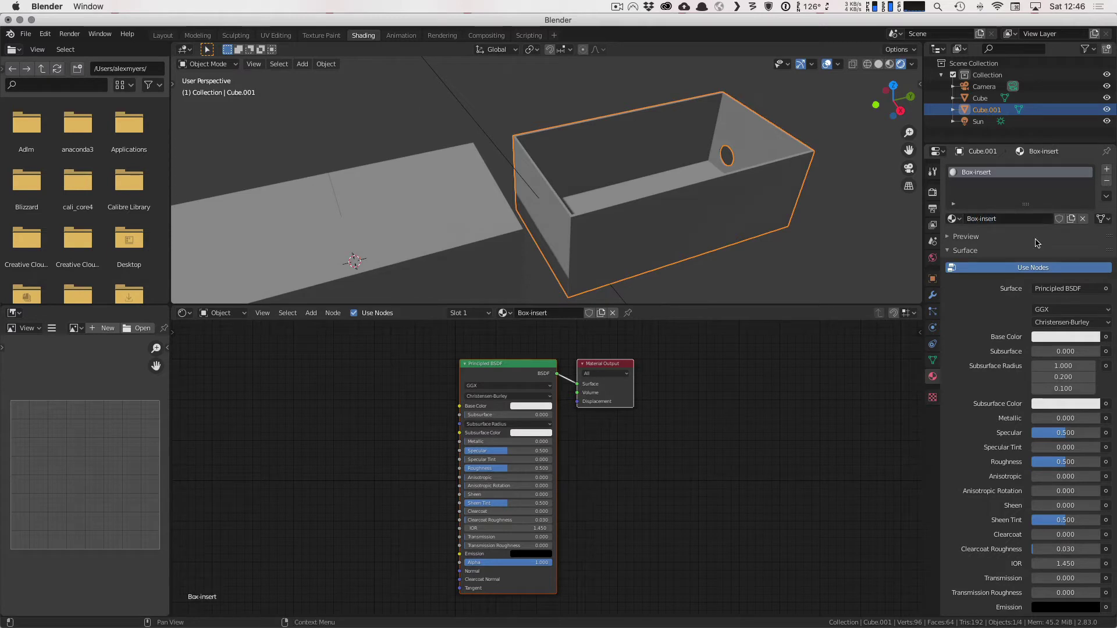
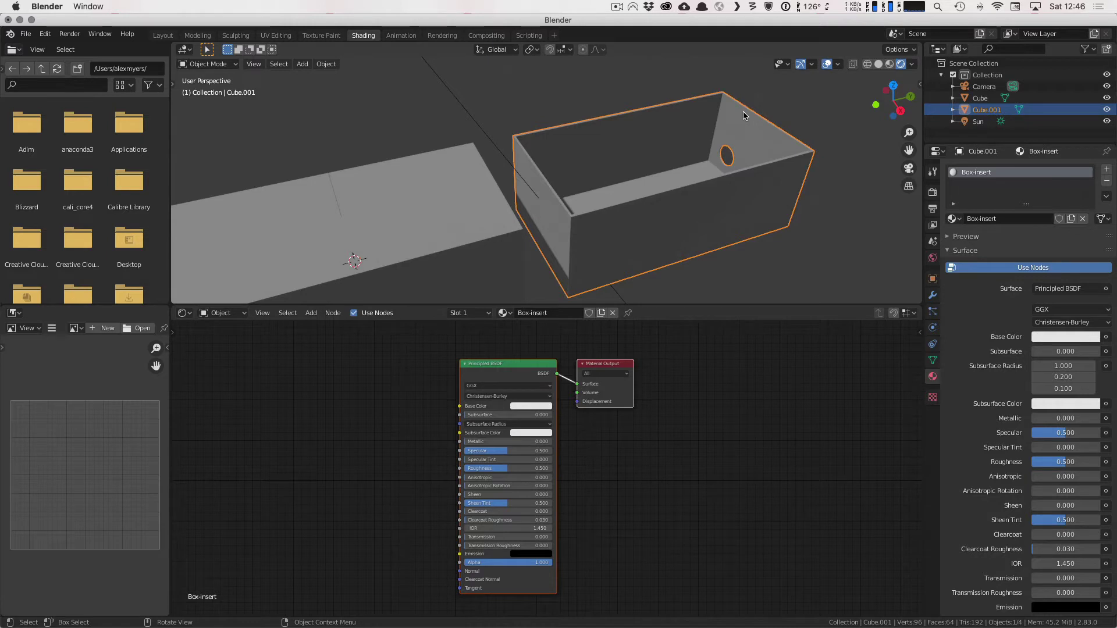
# Step: Set the base color of the Box-insert material to a deep magenta pink
pyautogui.click(539, 408)
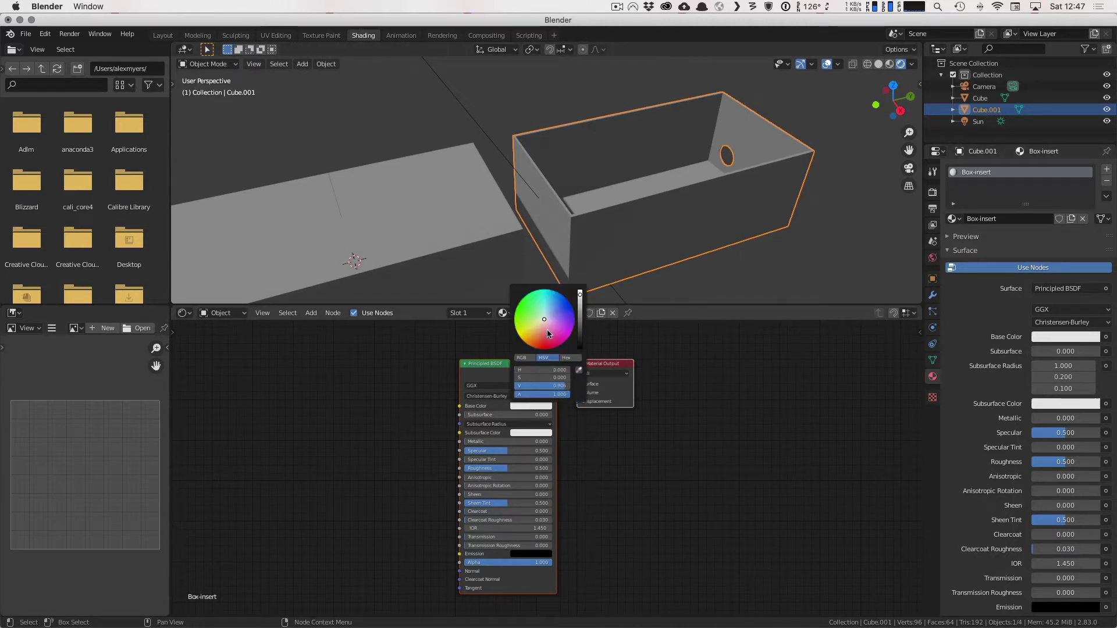
pyautogui.moveTo(546, 334)
pyautogui.mouseDown()
pyautogui.moveTo(539, 347)
pyautogui.moveTo(554, 342)
pyautogui.mouseUp()
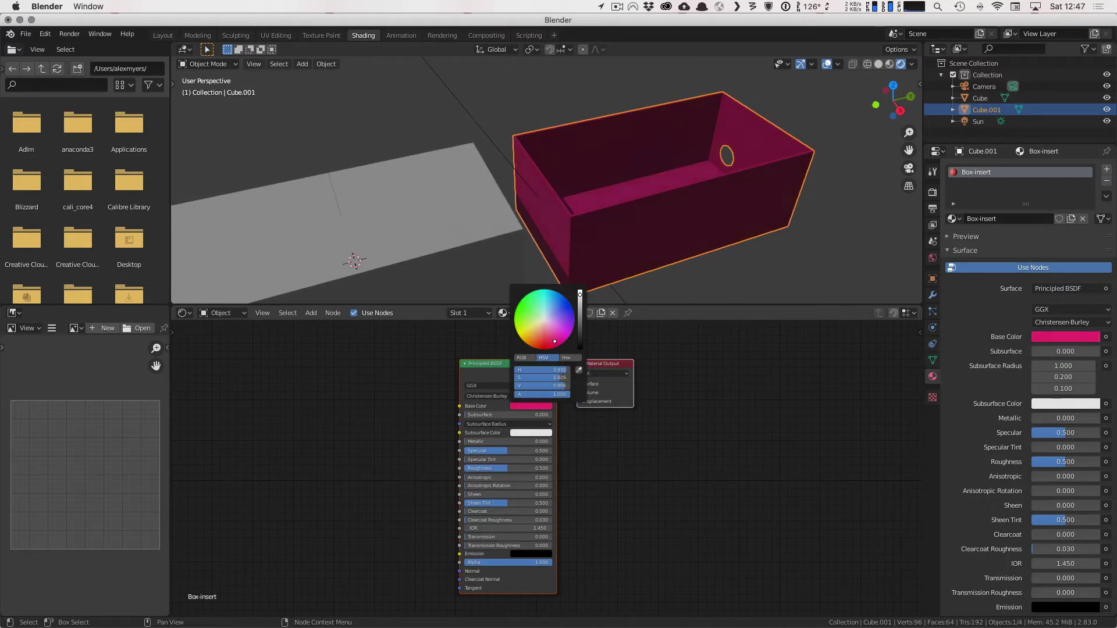
pyautogui.moveTo(582, 233); pyautogui.dragTo(652, 192, button='middle')
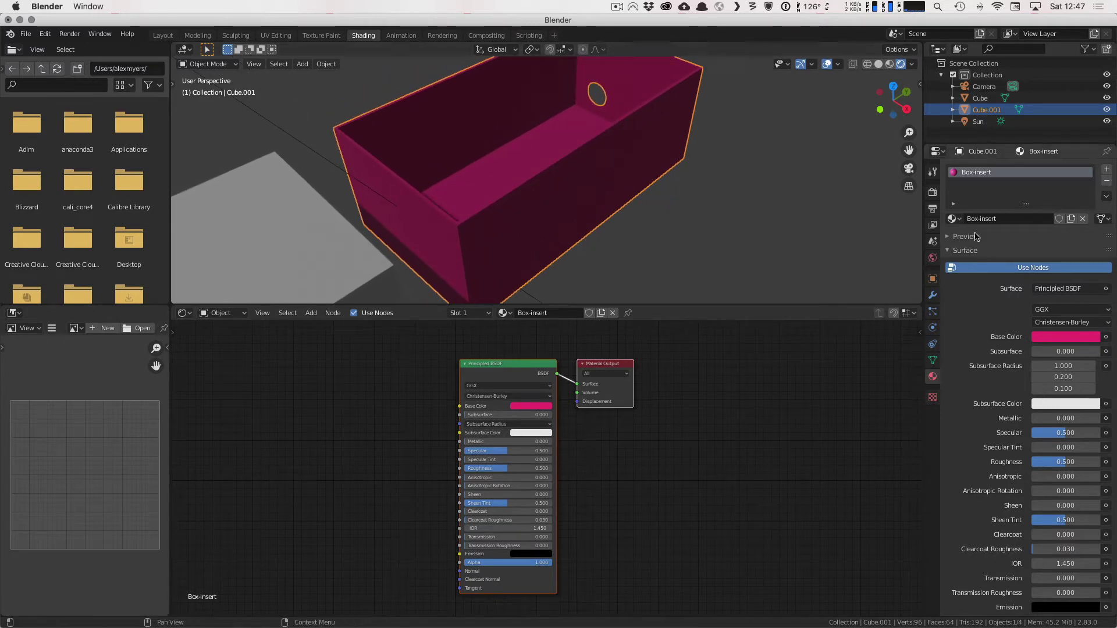
# Step: Add a second material slot to the tray with a new material named Box-insert-detail
pyautogui.click(1106, 169)
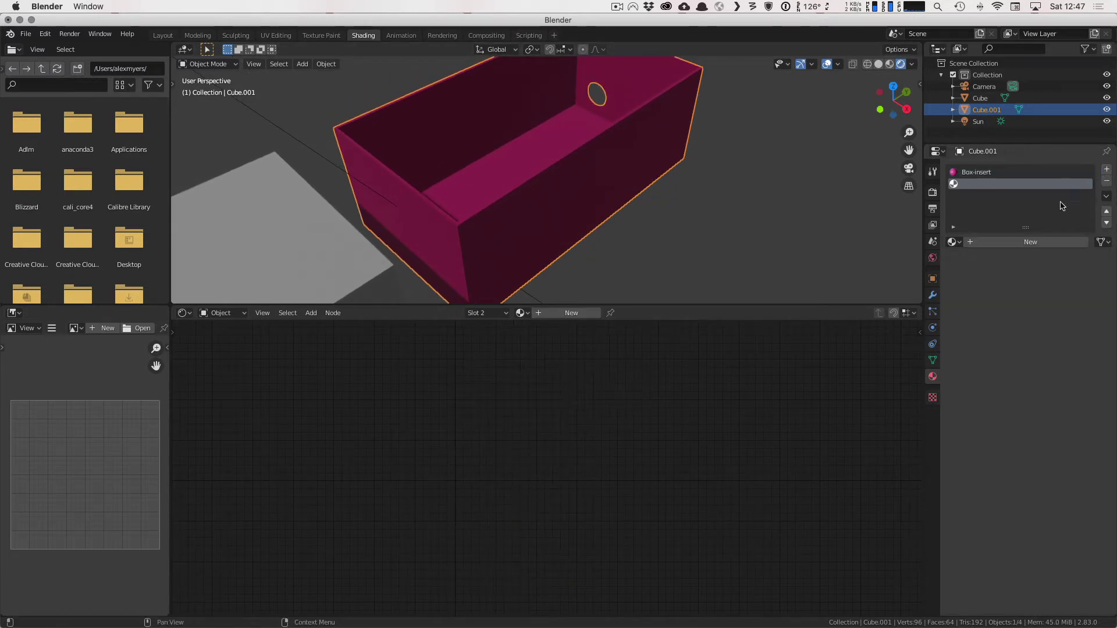
pyautogui.click(988, 243)
pyautogui.click(987, 243)
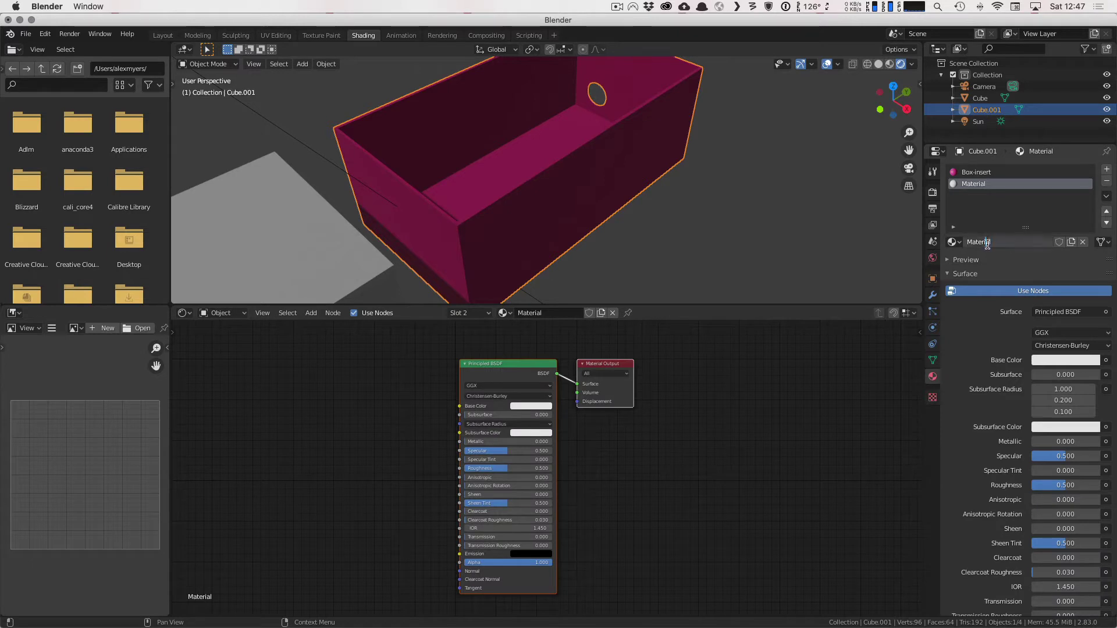
pyautogui.hotkey('ctrl', 'a')
pyautogui.write('Box-insert-detai')
pyautogui.press('Return')
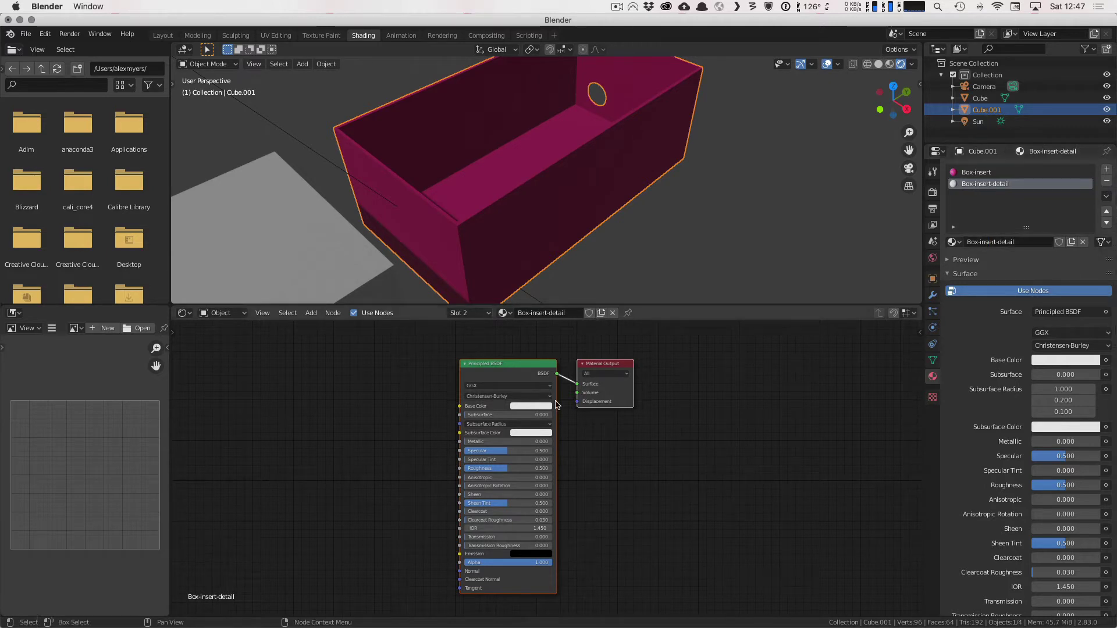
# Step: Put the tray into Edit Mode and deselect all of its geometry
pyautogui.press('Tab')
pyautogui.scroll(-5, 548, 186)
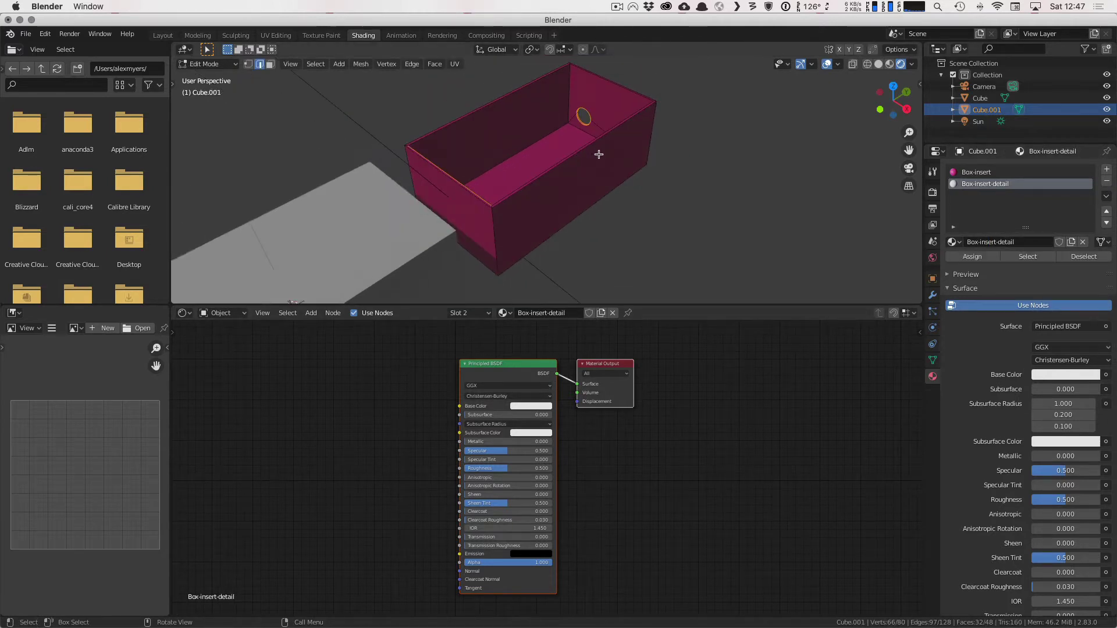
pyautogui.press('a')
pyautogui.press('a')
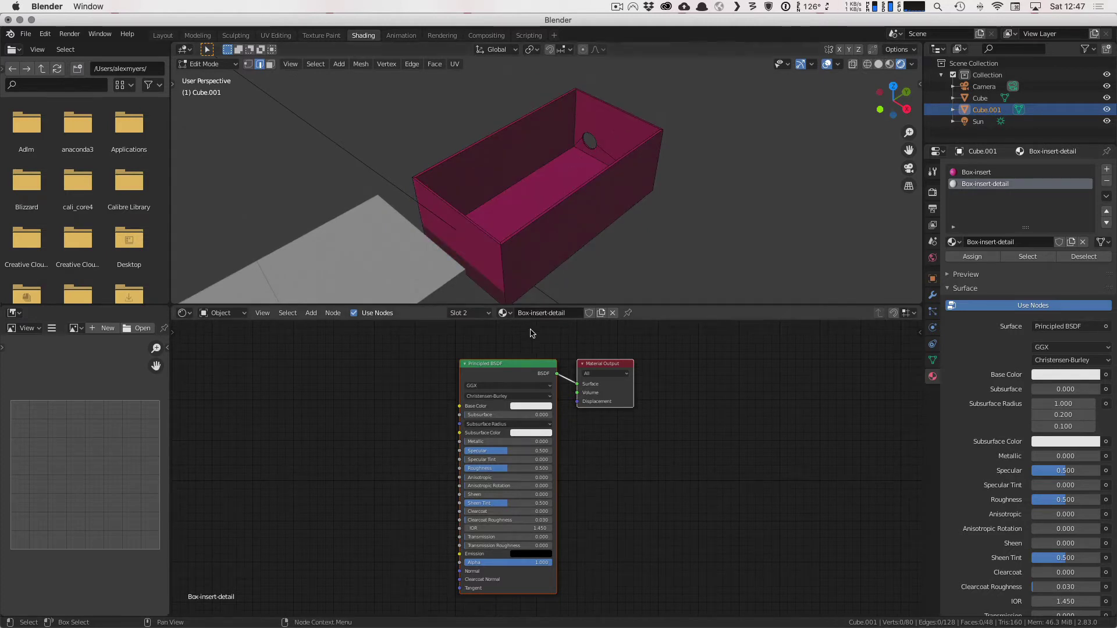
# Step: Set the base color of the Box-insert-detail material to yellow
pyautogui.click(530, 405)
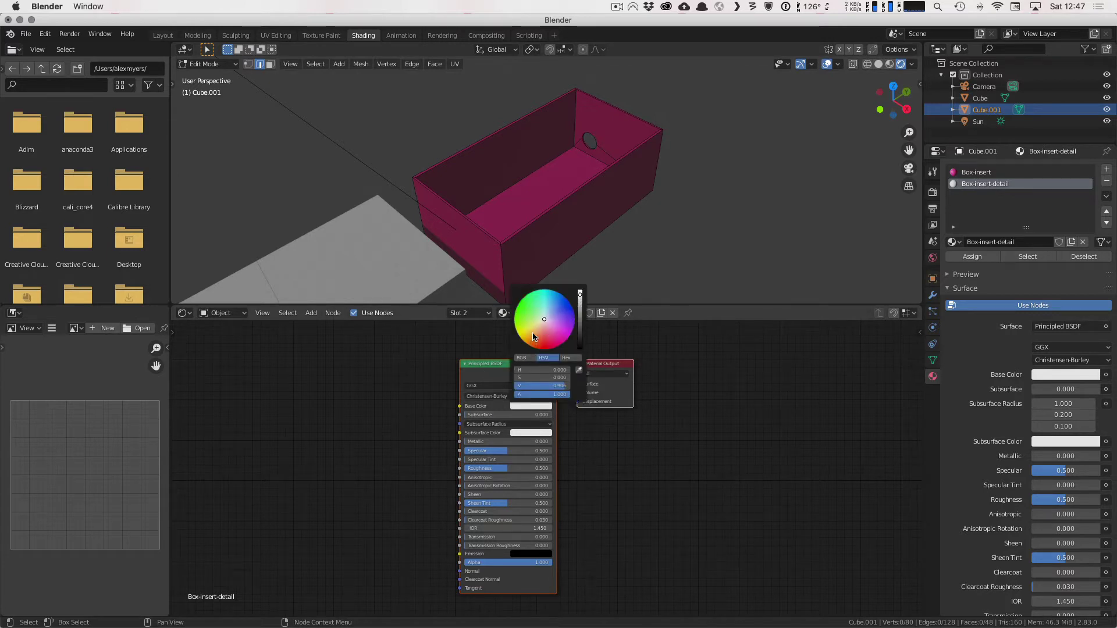
pyautogui.moveTo(533, 336); pyautogui.dragTo(527, 331)
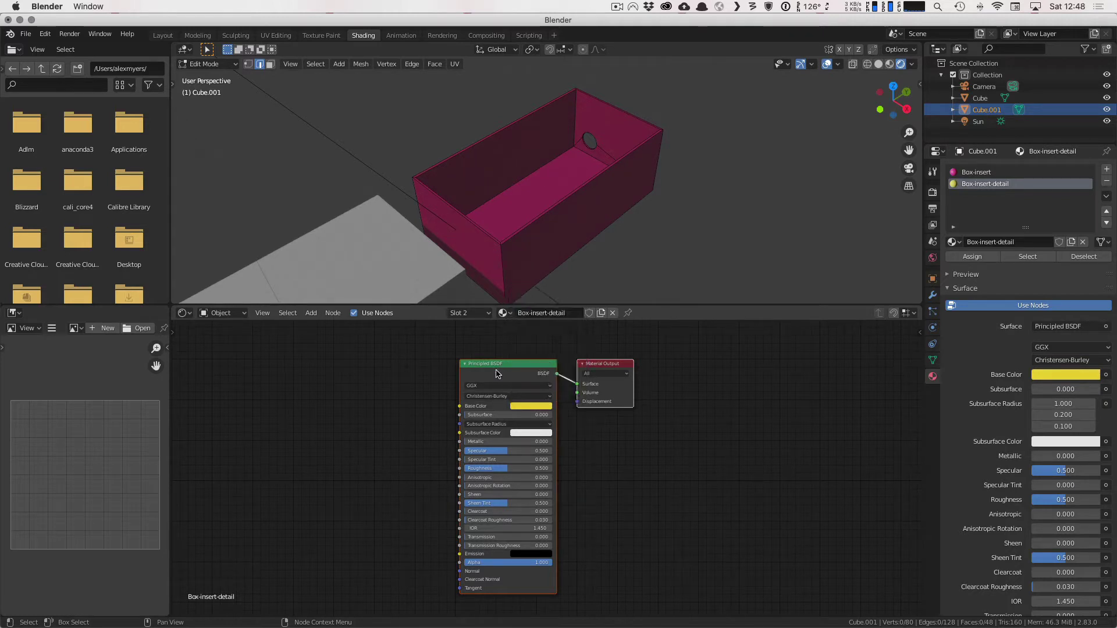
pyautogui.scroll(1, 534, 406)
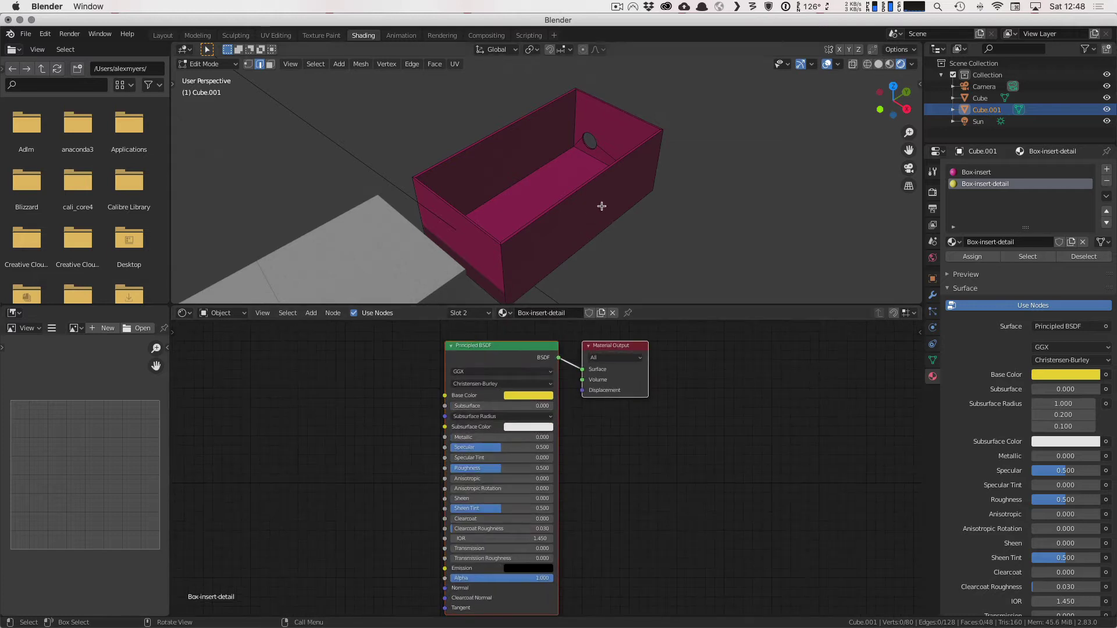
# Step: Select the tray's inner wall and floor faces in face select mode and assign the Box-insert-detail material to them
pyautogui.click(596, 143)
pyautogui.click(269, 64)
pyautogui.click(623, 141)
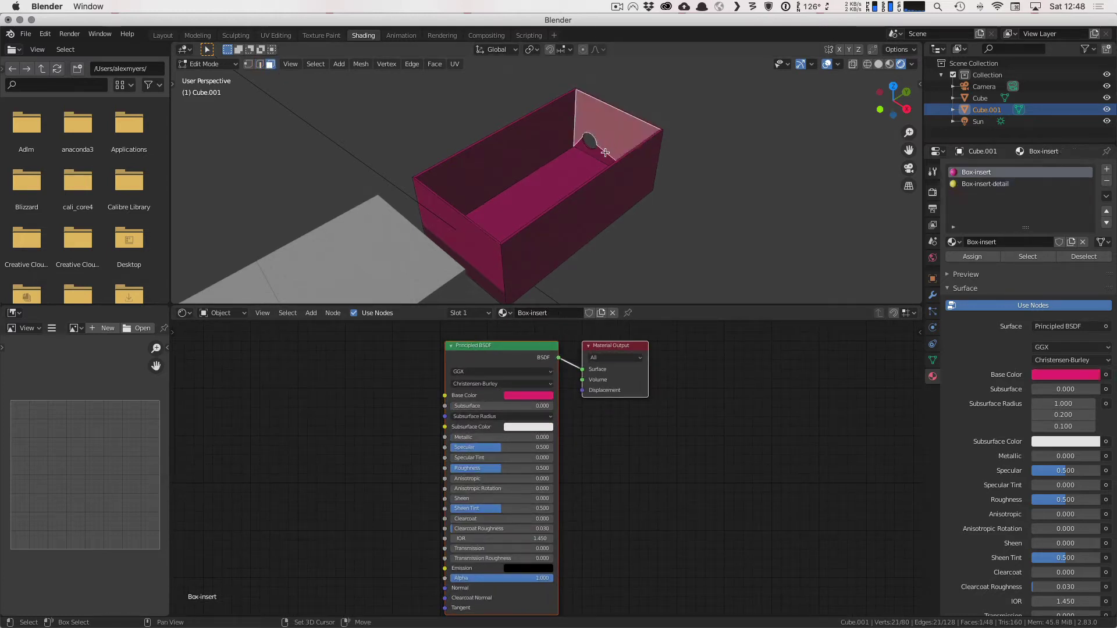
pyautogui.keyDown('shift'); pyautogui.click(602, 160); pyautogui.keyUp('shift')
pyautogui.moveTo(679, 172); pyautogui.dragTo(554, 188, button='middle')
pyautogui.keyDown('shift'); pyautogui.click(491, 125); pyautogui.keyUp('shift')
pyautogui.keyDown('shift'); pyautogui.click(606, 190); pyautogui.keyUp('shift')
pyautogui.keyDown('shift'); pyautogui.click(517, 166); pyautogui.keyUp('shift')
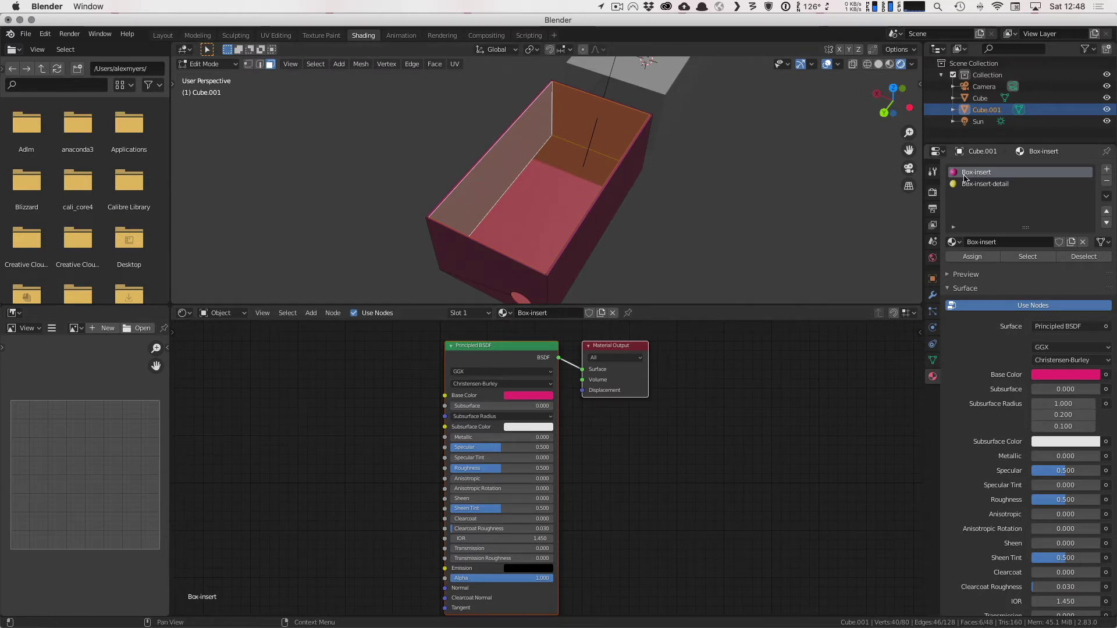
pyautogui.click(992, 185)
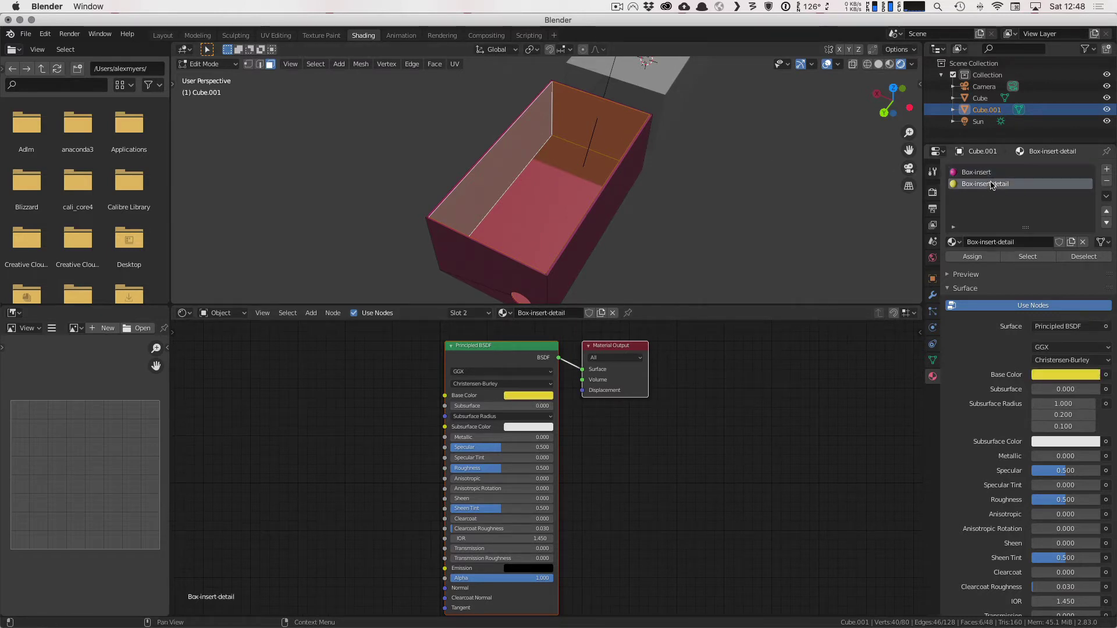
pyautogui.click(970, 256)
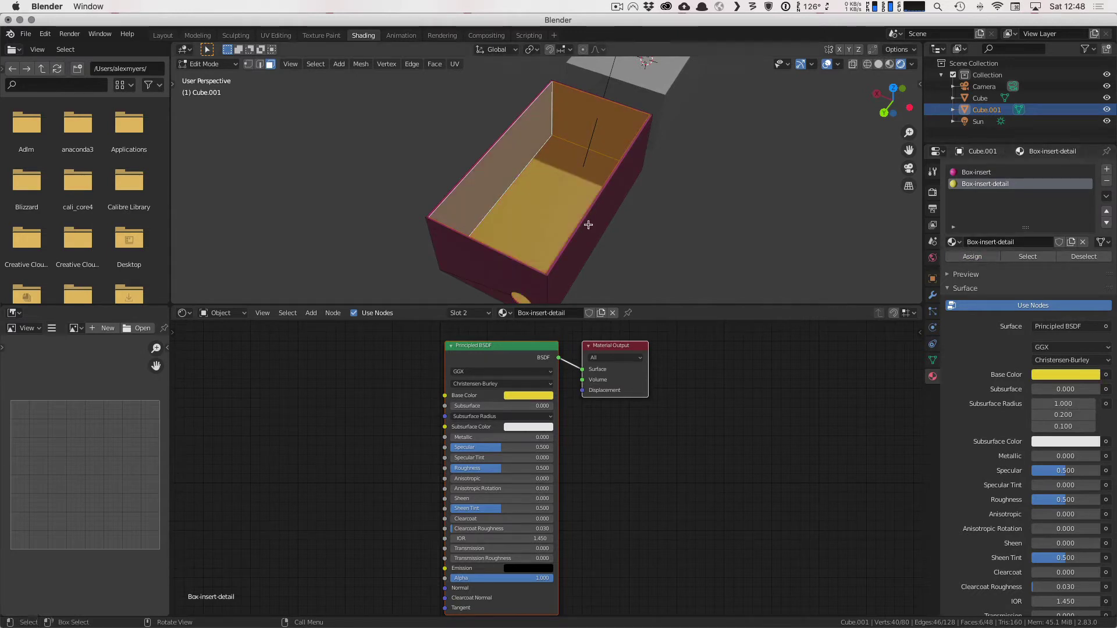
pyautogui.moveTo(543, 185); pyautogui.dragTo(814, 185, button='middle')
pyautogui.scroll(3, 670, 188)
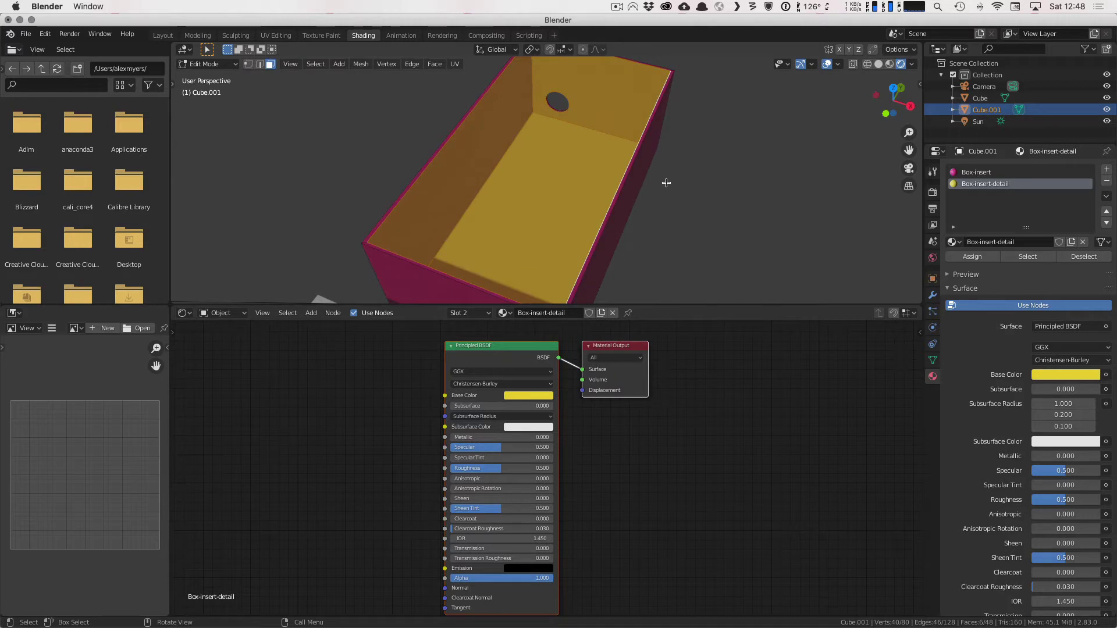
# Step: Add a third material slot to the tray with a new material named Box-insert-trim-detail
pyautogui.click(1106, 169)
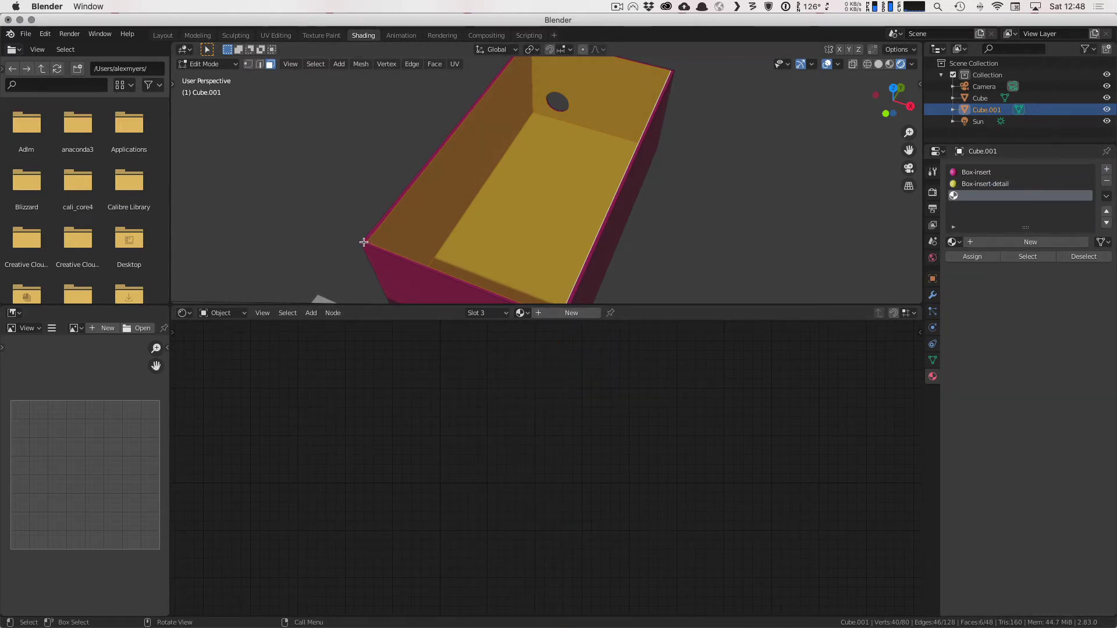
pyautogui.click(1013, 243)
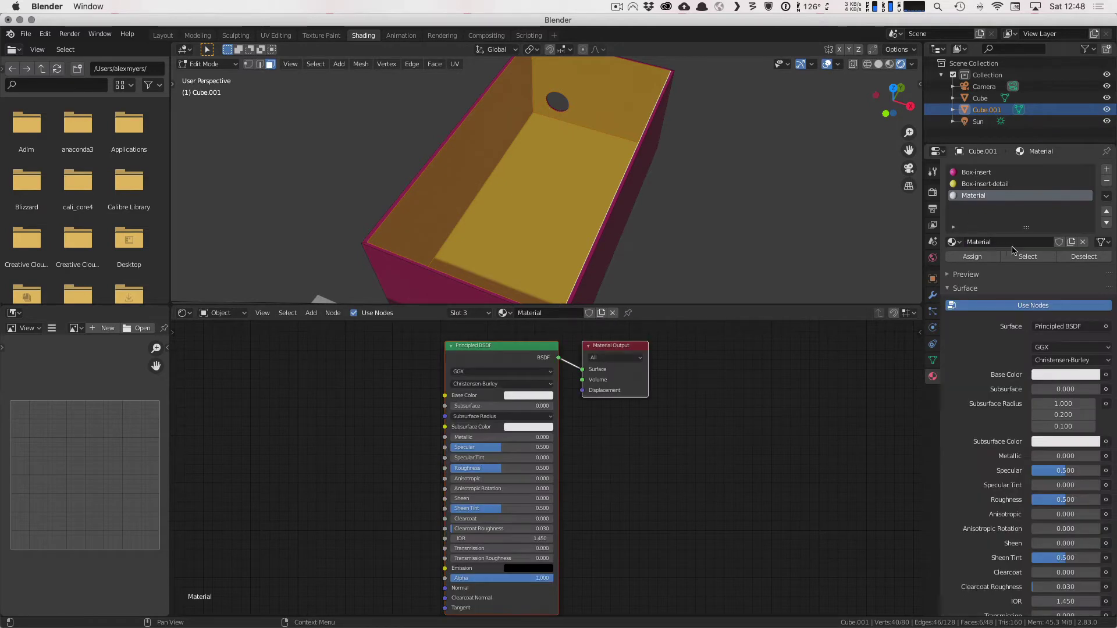
pyautogui.click(989, 242)
pyautogui.write('Box-insert-trim-detai')
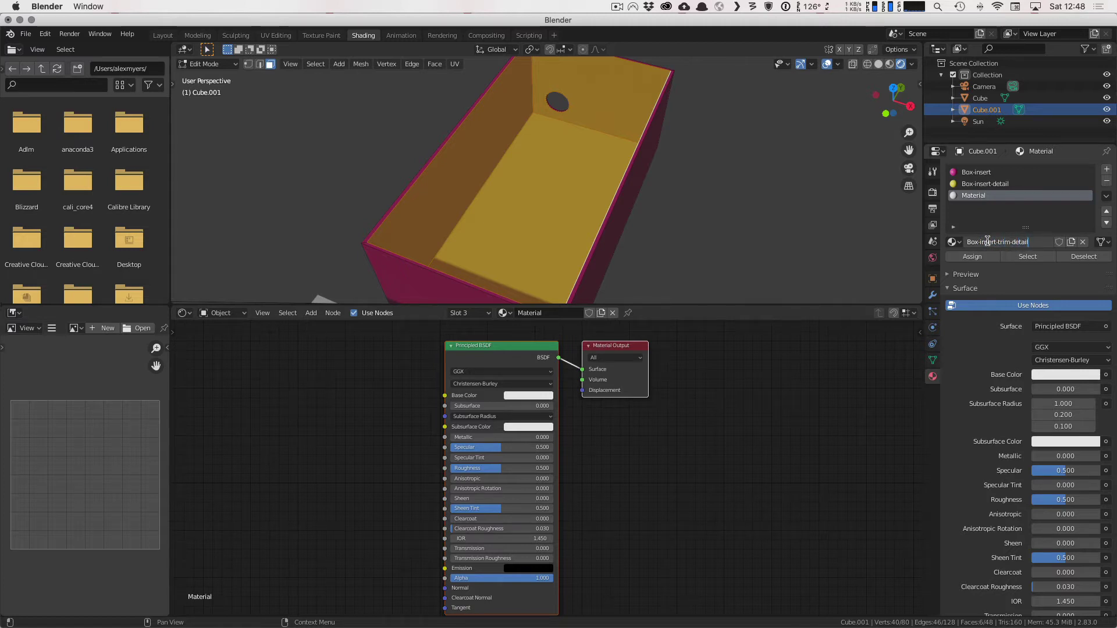
pyautogui.press('Return')
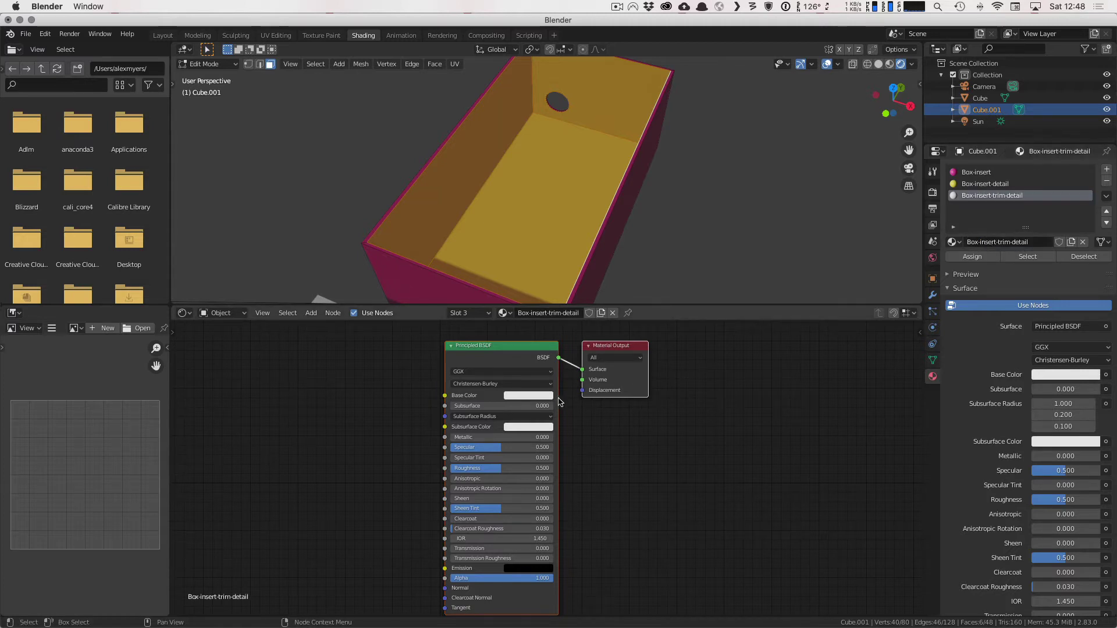
# Step: Set the base color of Box-insert-trim-detail to light green with hue 0.299 and saturation 0.477
pyautogui.scroll(-2, 604, 212)
pyautogui.scroll(3, 635, 252)
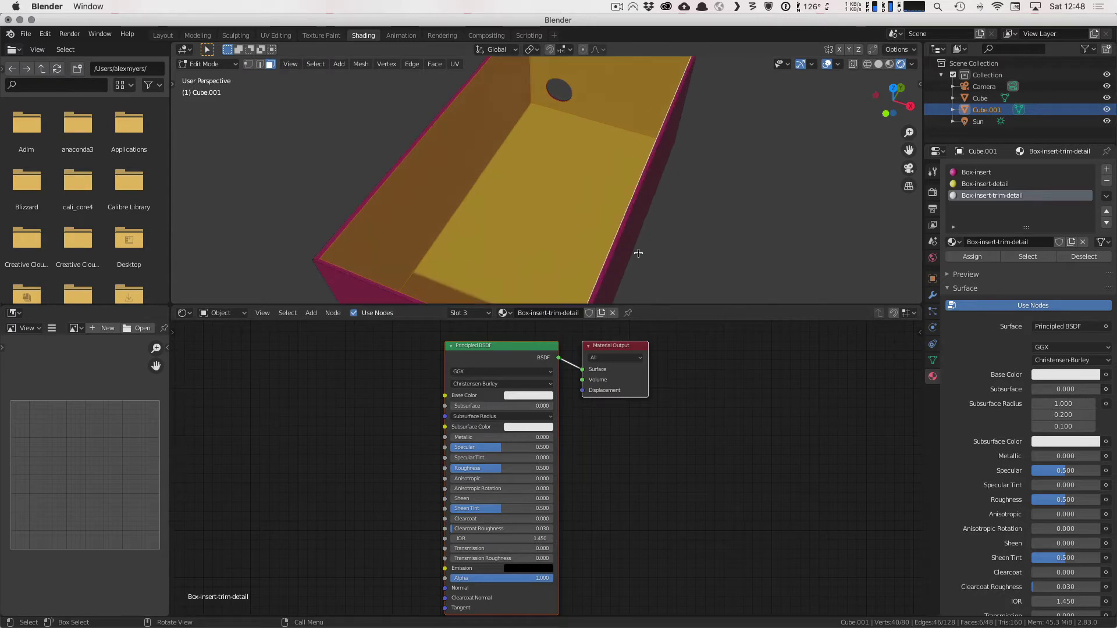
pyautogui.keyDown('shift'); pyautogui.moveTo(636, 252); pyautogui.dragTo(599, 208, button='middle'); pyautogui.keyUp('shift')
pyautogui.scroll(2, 599, 208)
pyautogui.scroll(1, 599, 208)
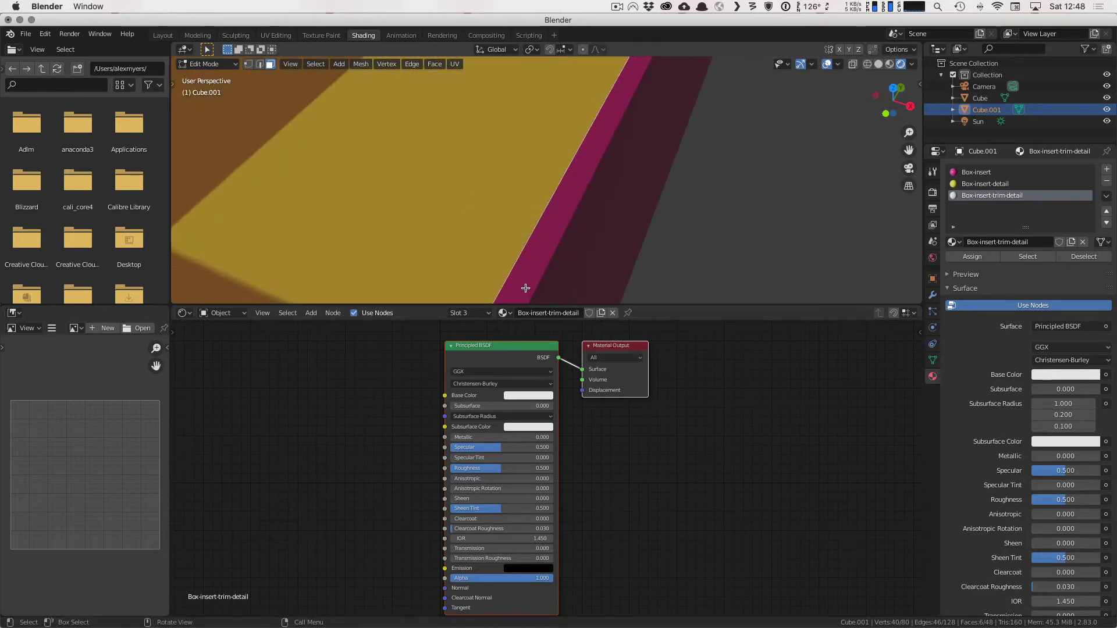
pyautogui.click(538, 395)
pyautogui.moveTo(553, 312); pyautogui.dragTo(525, 282)
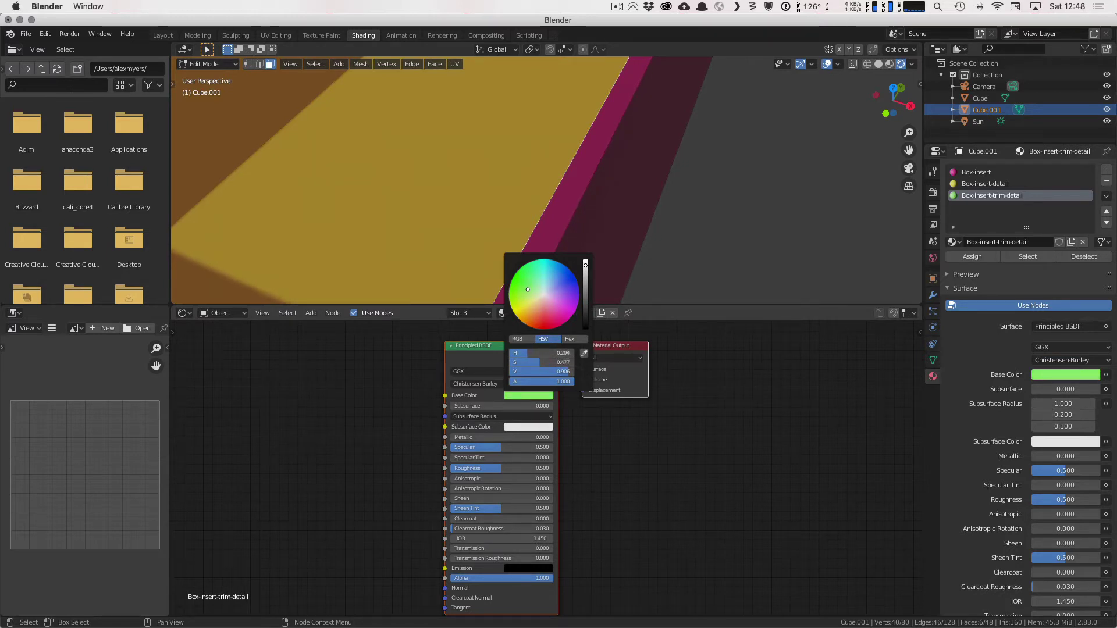
pyautogui.scroll(-4, 543, 256)
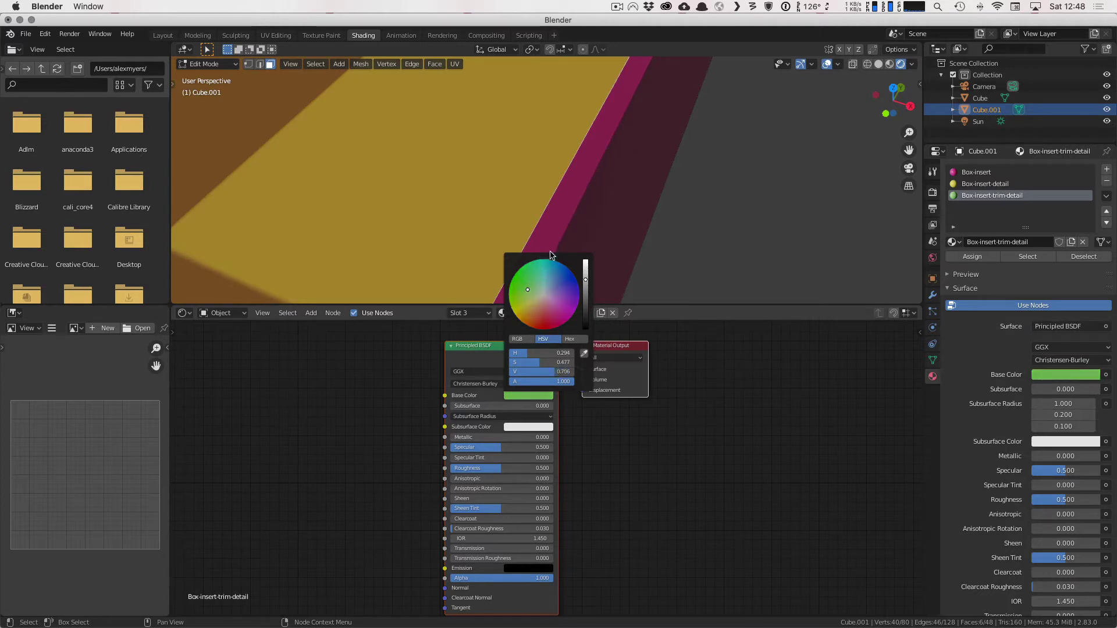
pyautogui.scroll(3, 542, 276)
pyautogui.scroll(2, 542, 276)
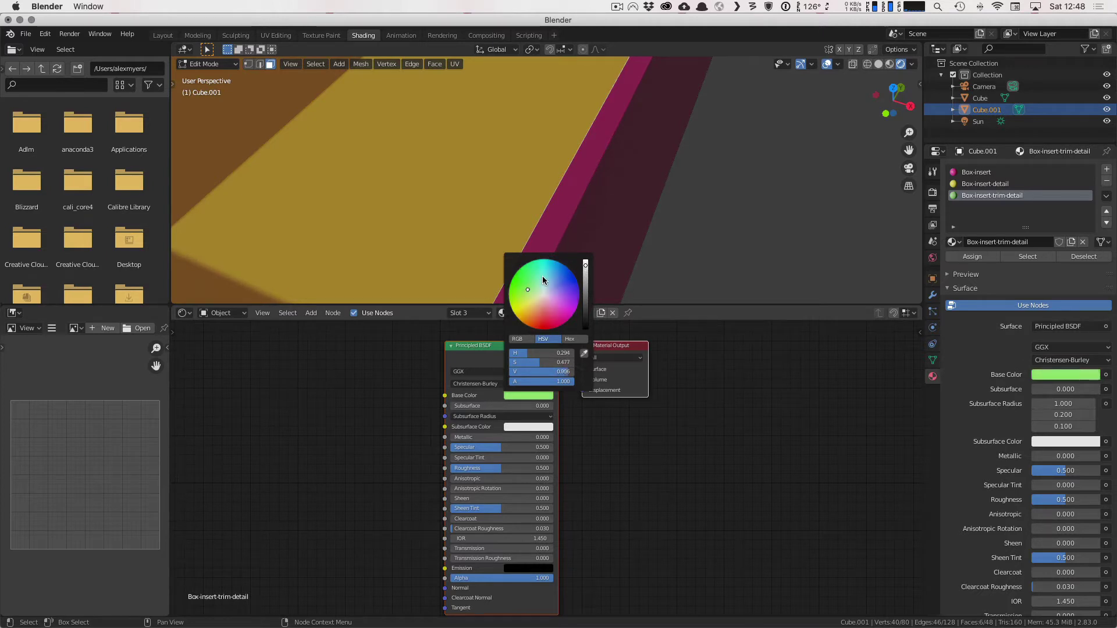
# Step: Select two adjoining rim faces of the tray, one long and one short, and assign the Box-insert-trim-detail material to them
pyautogui.scroll(-8, 570, 224)
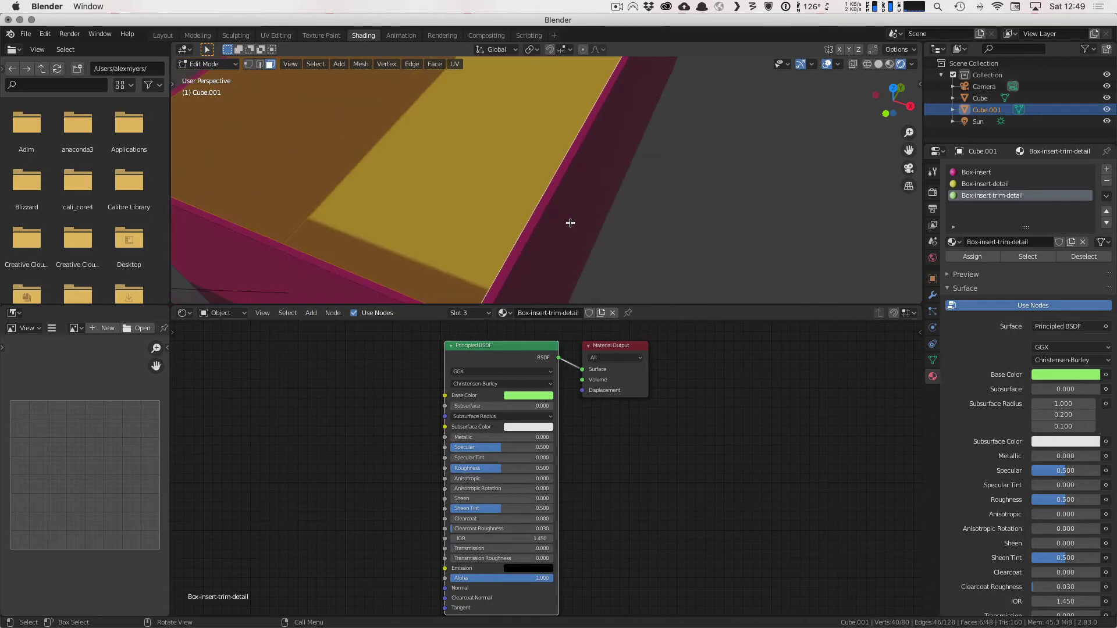
pyautogui.scroll(1, 598, 218)
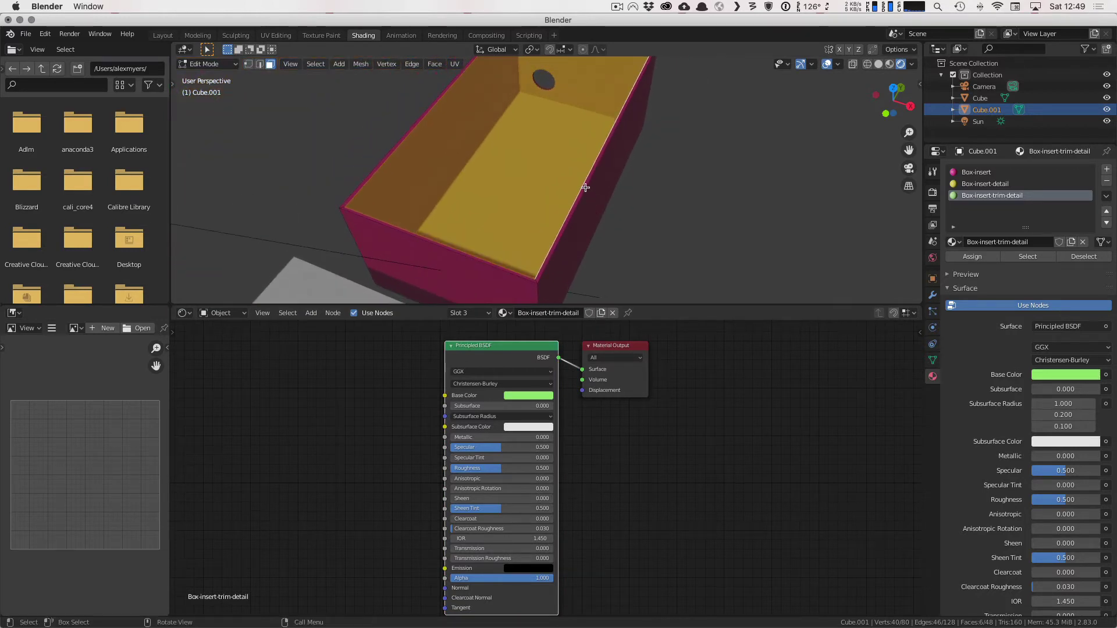
pyautogui.click(585, 188)
pyautogui.keyDown('shift'); pyautogui.click(519, 276); pyautogui.keyUp('shift')
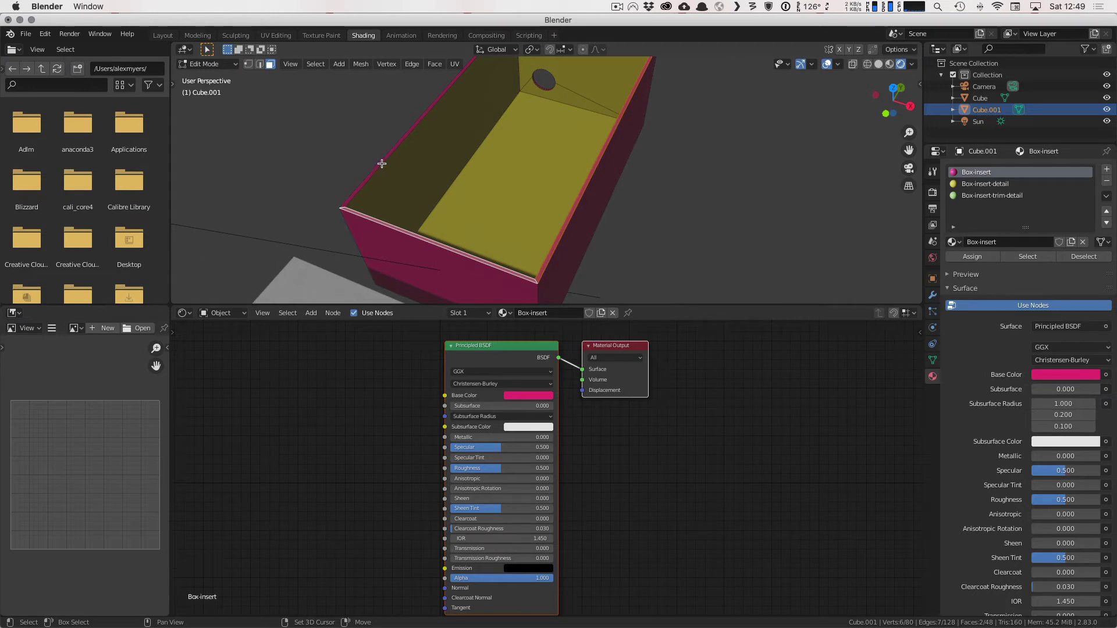
pyautogui.keyDown('shift'); pyautogui.moveTo(643, 194); pyautogui.dragTo(646, 220, button='middle'); pyautogui.keyUp('shift')
pyautogui.scroll(-2, 645, 220)
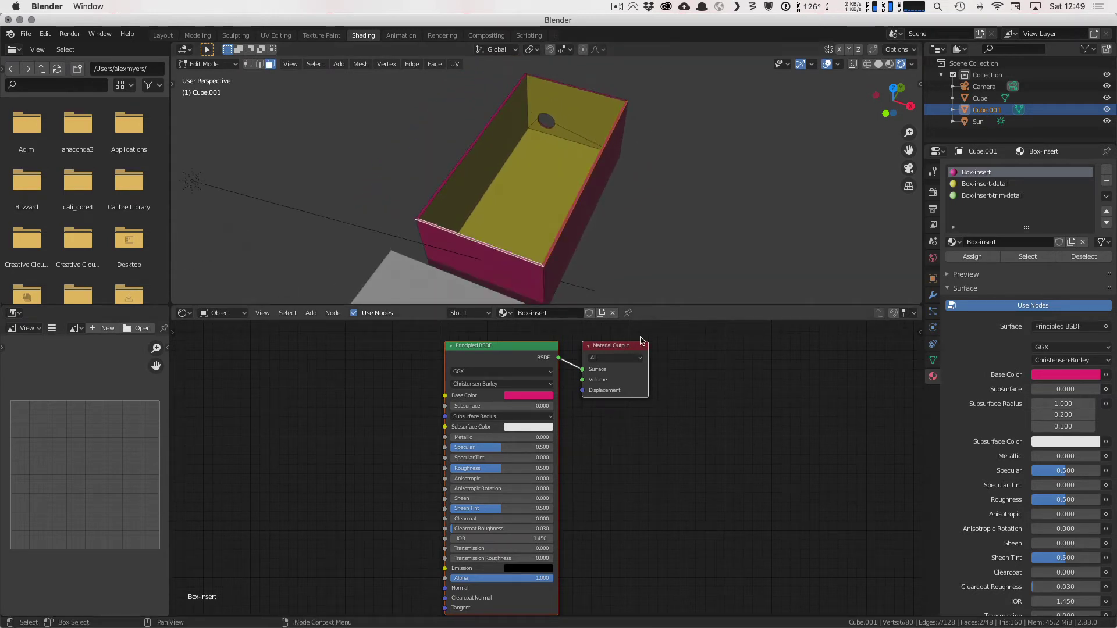
pyautogui.click(1021, 196)
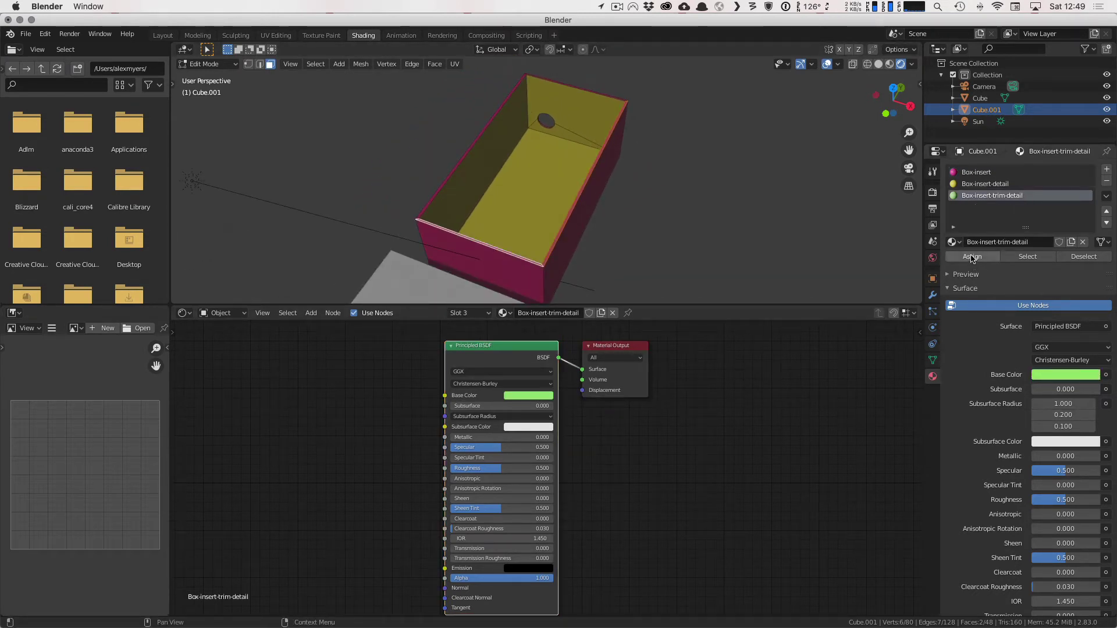
pyautogui.click(972, 257)
pyautogui.scroll(3, 649, 214)
pyautogui.click(648, 237)
pyautogui.scroll(3, 684, 229)
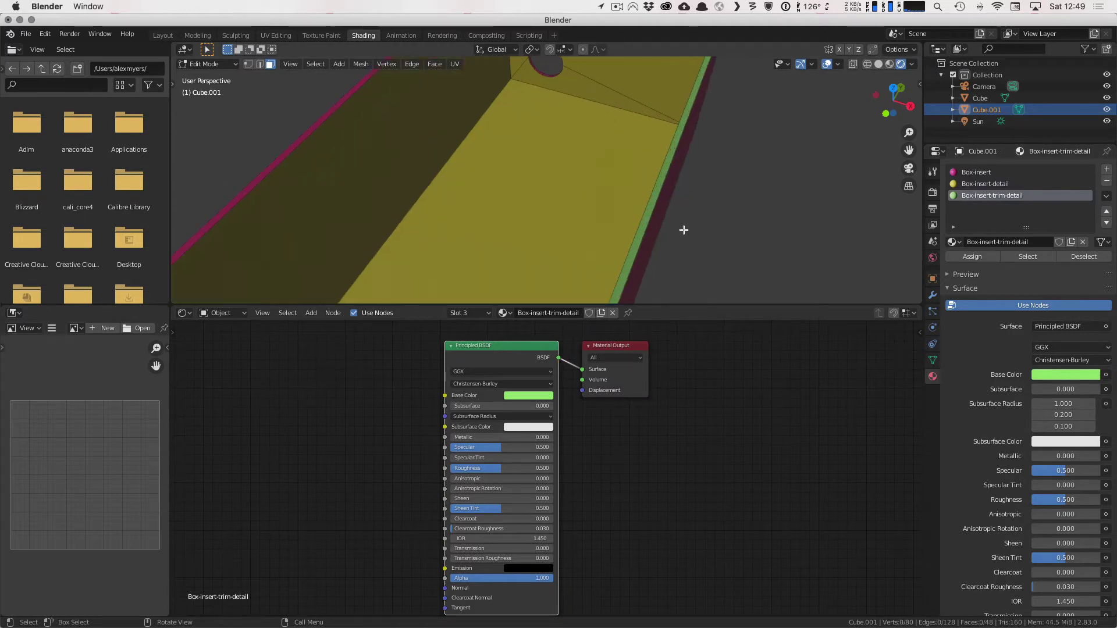
pyautogui.scroll(2, 684, 230)
pyautogui.scroll(-3, 768, 236)
pyautogui.scroll(-2, 669, 235)
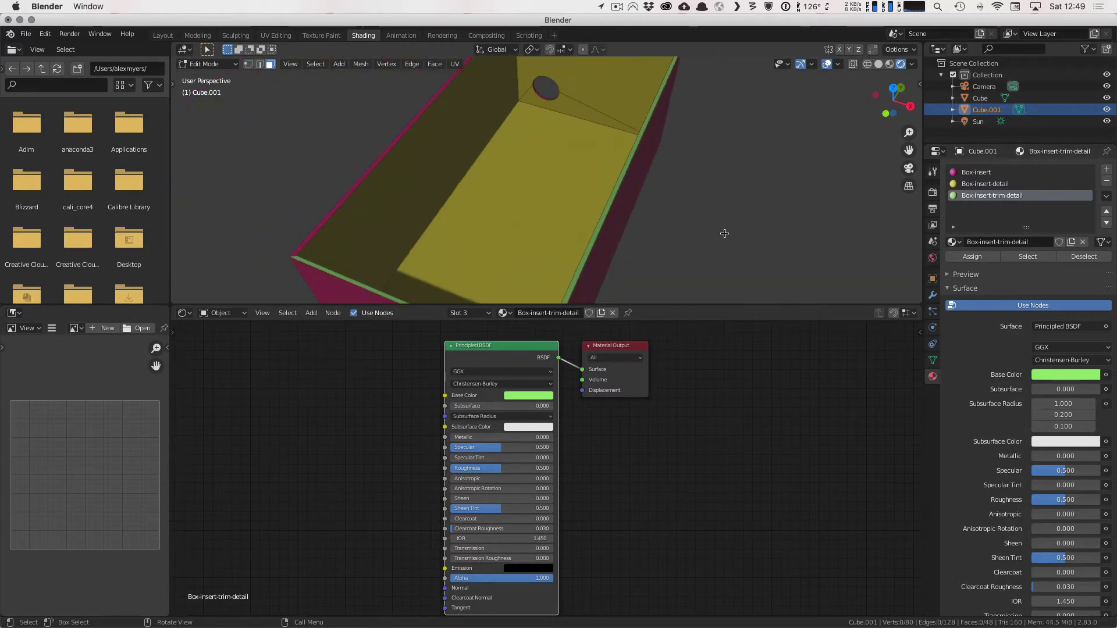
pyautogui.moveTo(723, 234); pyautogui.dragTo(668, 256, button='middle')
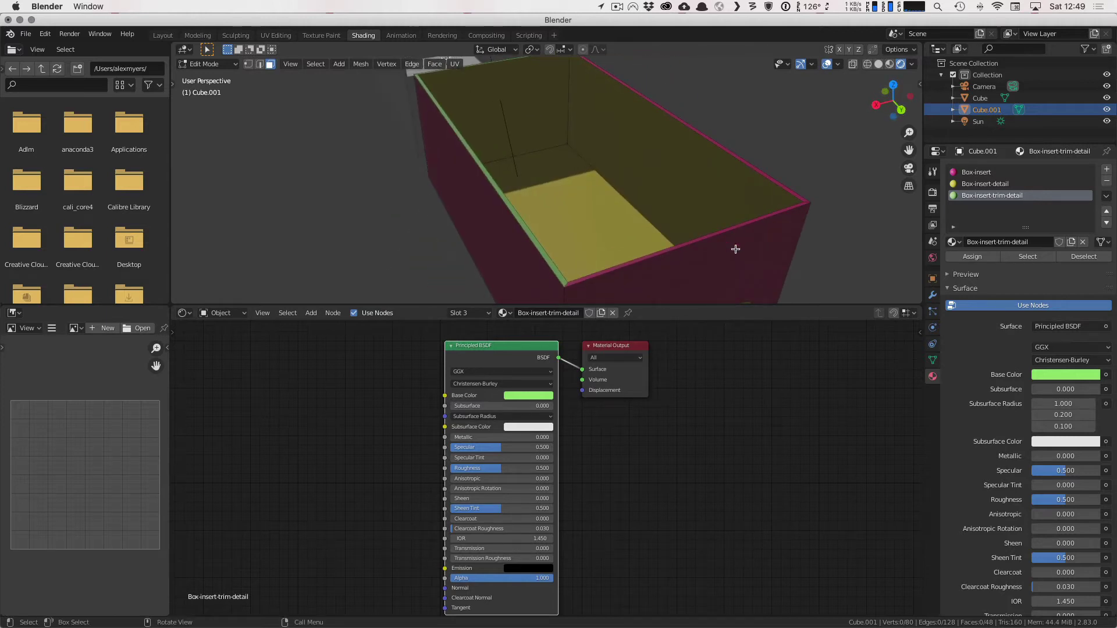
# Step: Add a fourth material slot to the tray with a new material named Box-insert-trim
pyautogui.click(1106, 169)
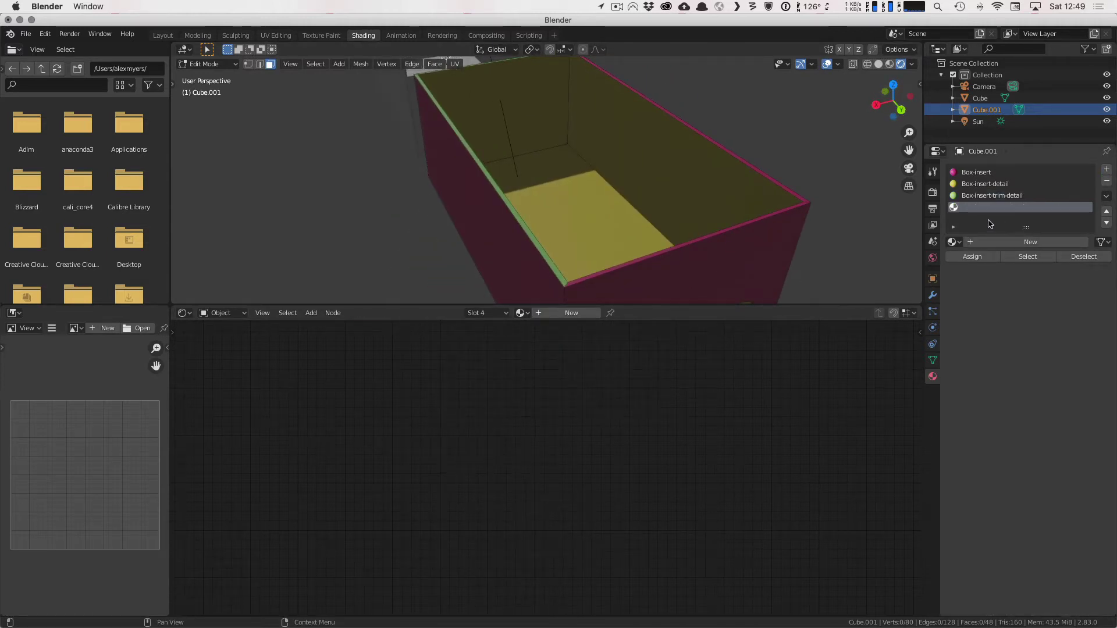
pyautogui.click(988, 242)
pyautogui.doubleClick(972, 242)
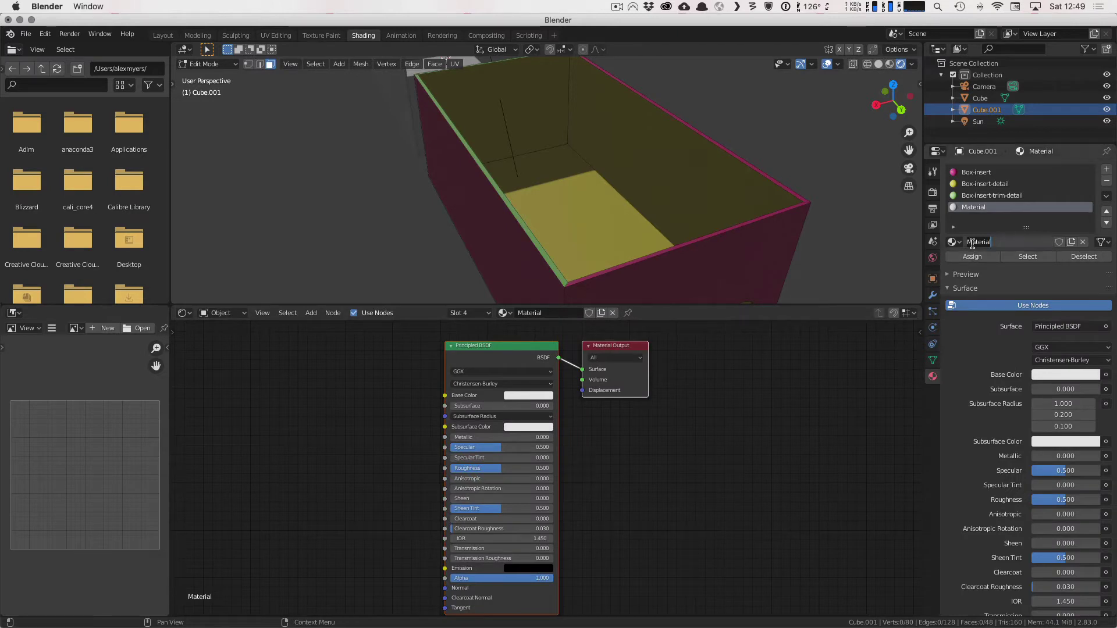
pyautogui.write('Box-insert-trim')
pyautogui.press('Return')
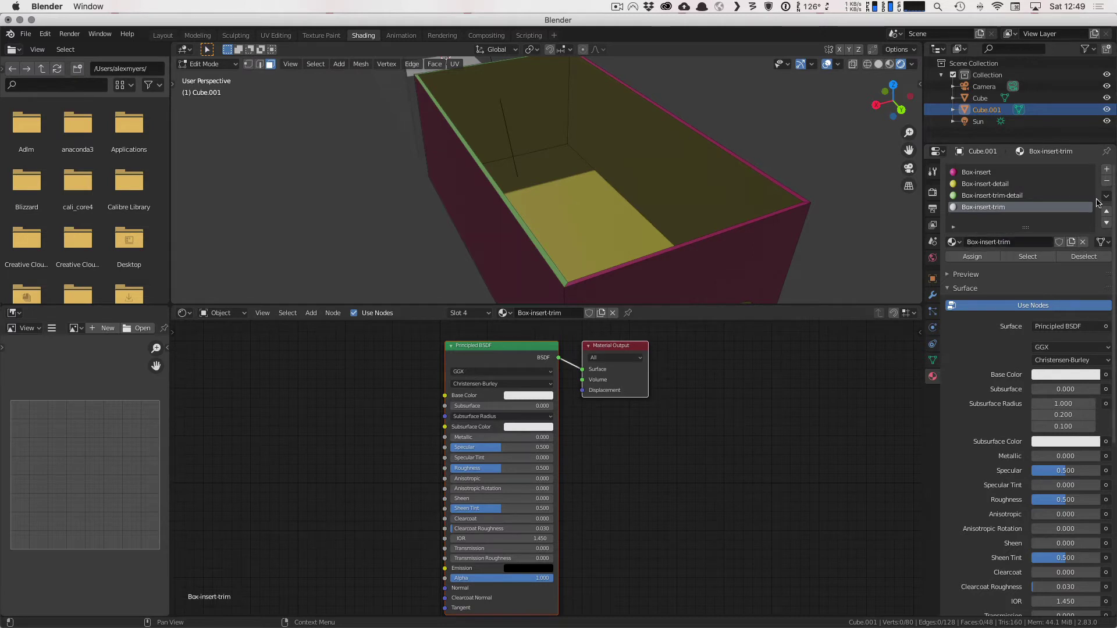
# Step: Switch to Object Mode and remove the Box-insert-trim material slot from the tray
pyautogui.click(1106, 181)
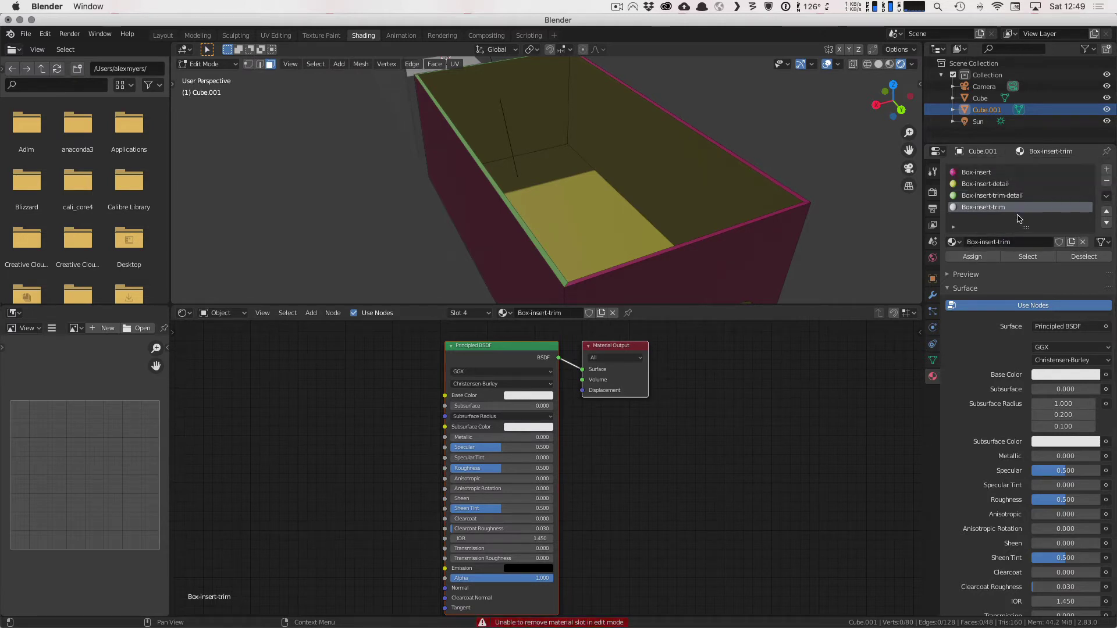
pyautogui.press('Tab')
pyautogui.click(1107, 181)
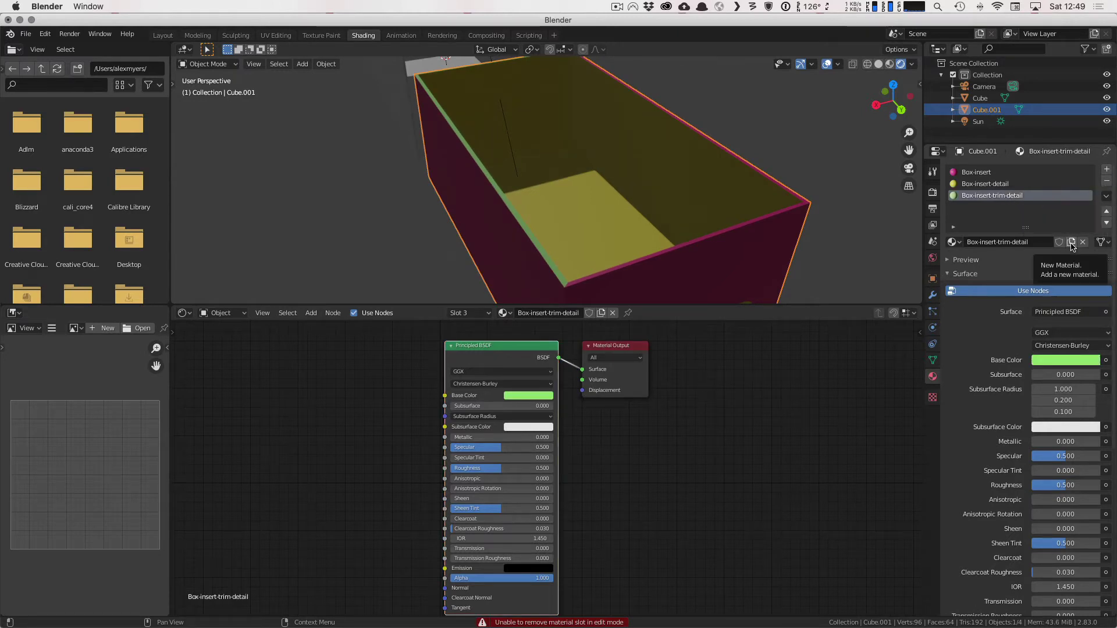
# Step: Return to Edit Mode, try duplicating the Box-insert-trim-detail material in its slot, and undo the duplication
pyautogui.rightClick(990, 200)
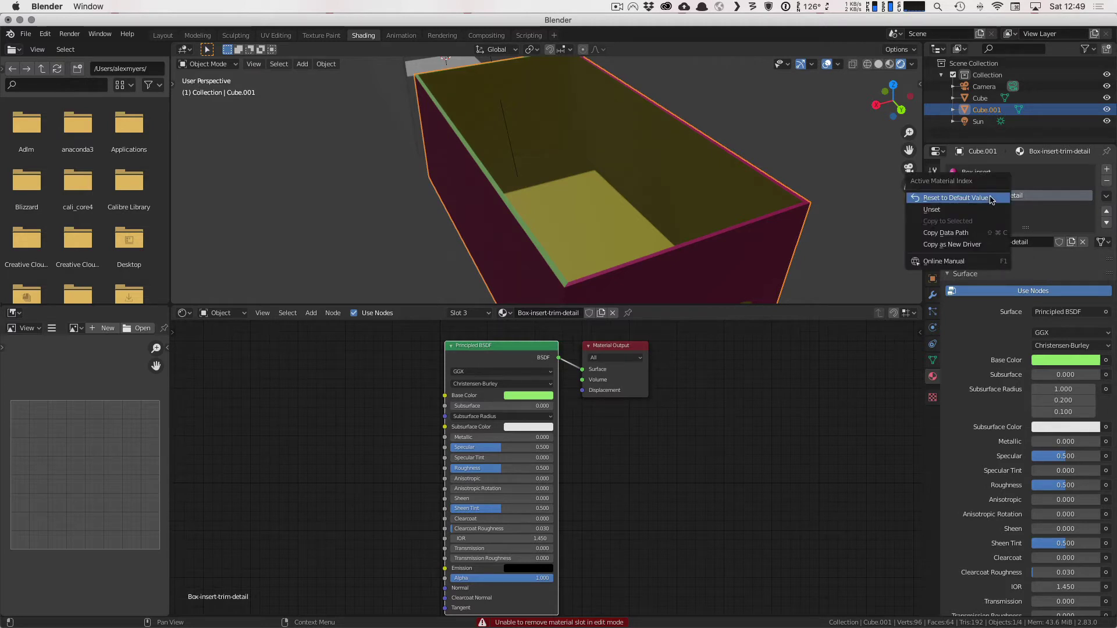
pyautogui.click(974, 233)
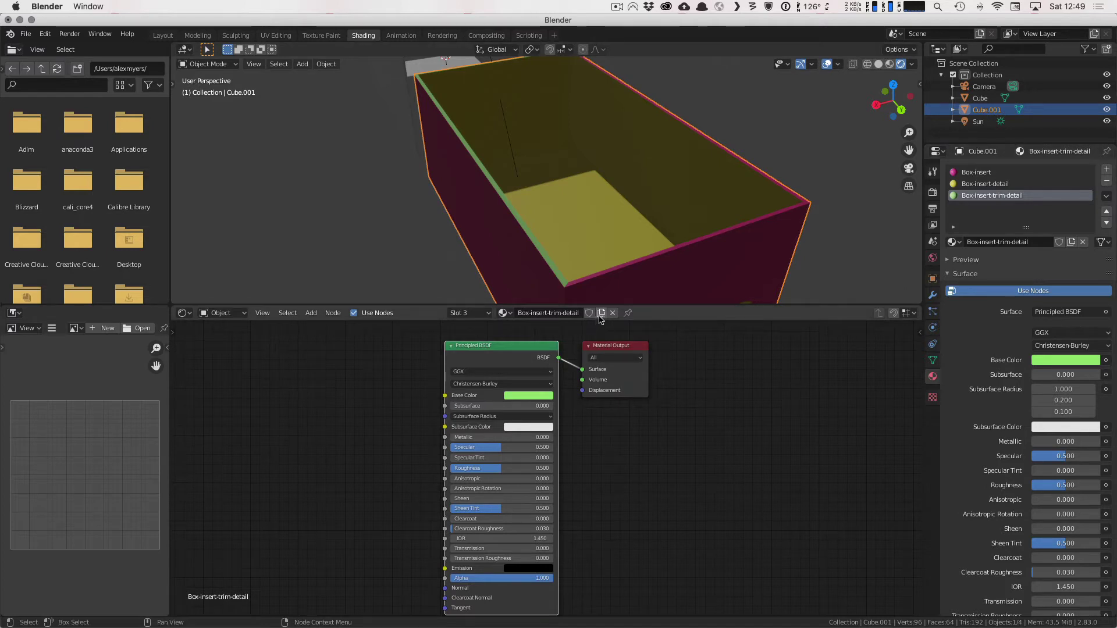
pyautogui.press('Tab')
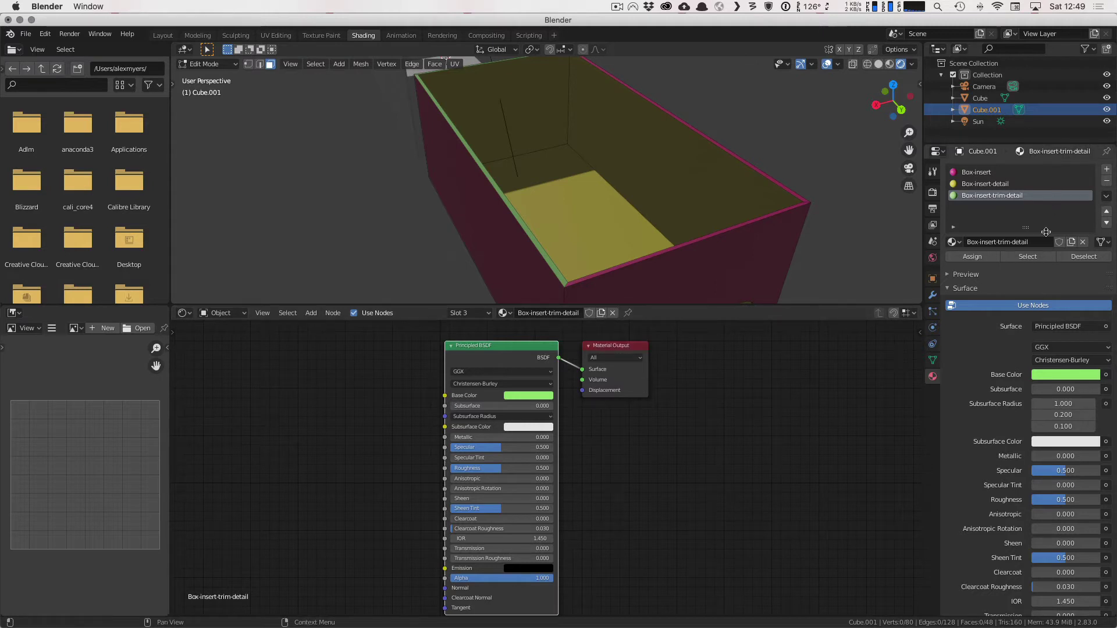
pyautogui.click(1072, 242)
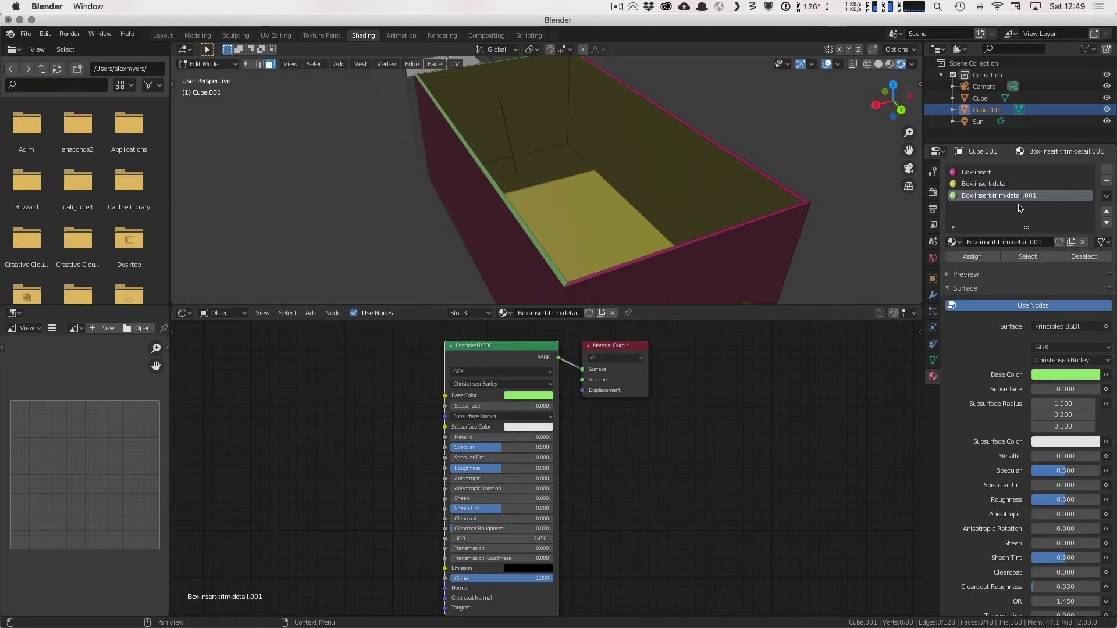
pyautogui.press('super+z')
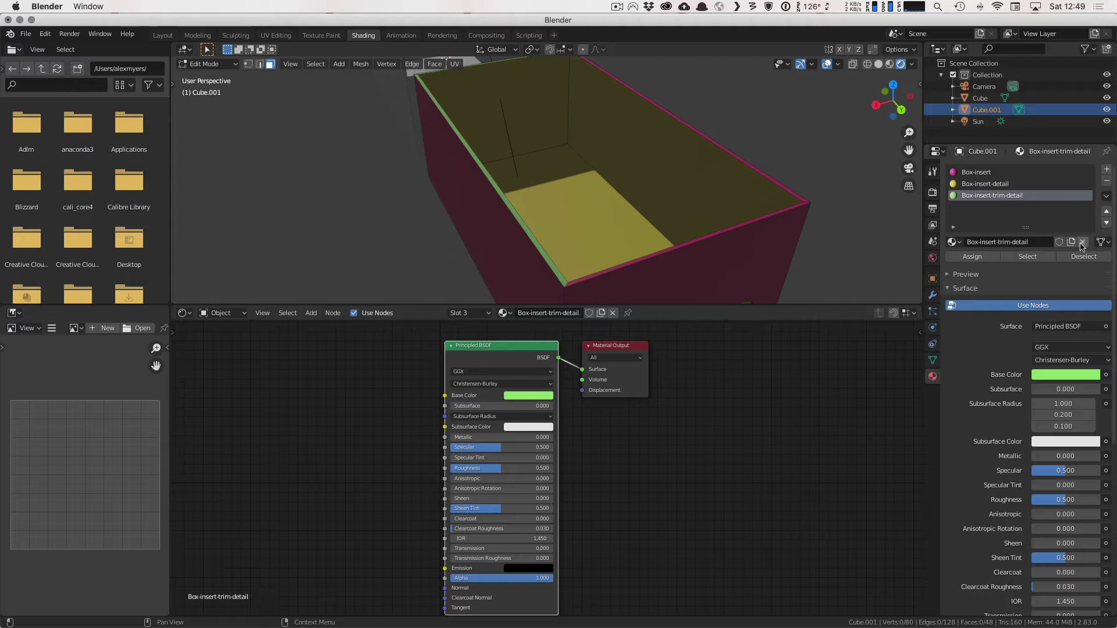
# Step: Add a fourth material slot to the tray with a new material named Box-insert-trim-detail2
pyautogui.click(1107, 169)
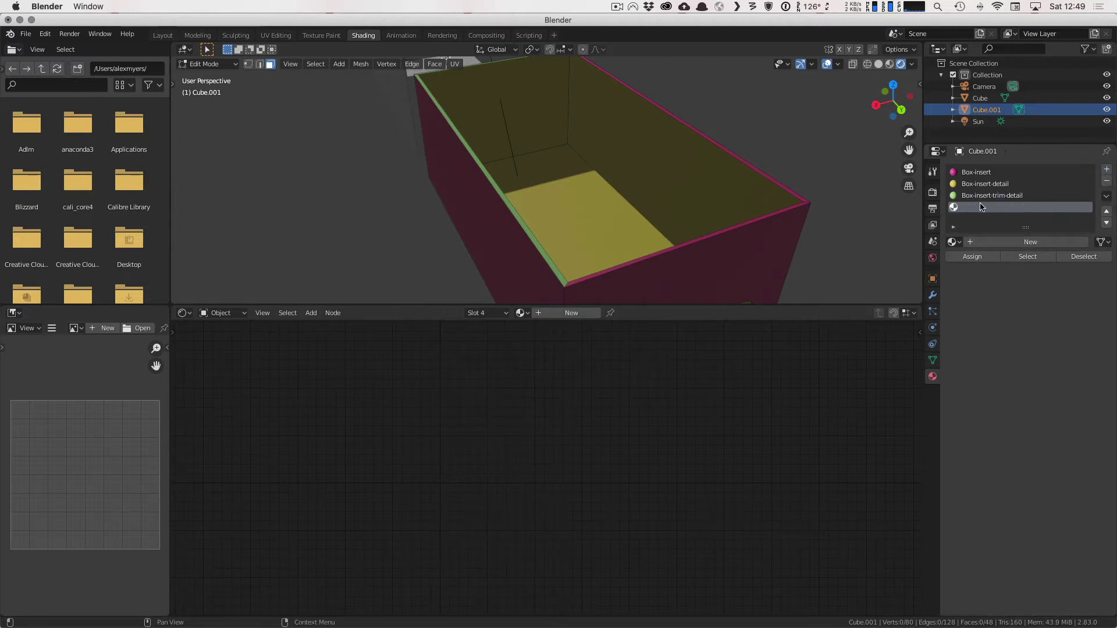
pyautogui.click(1029, 240)
pyautogui.doubleClick(995, 245)
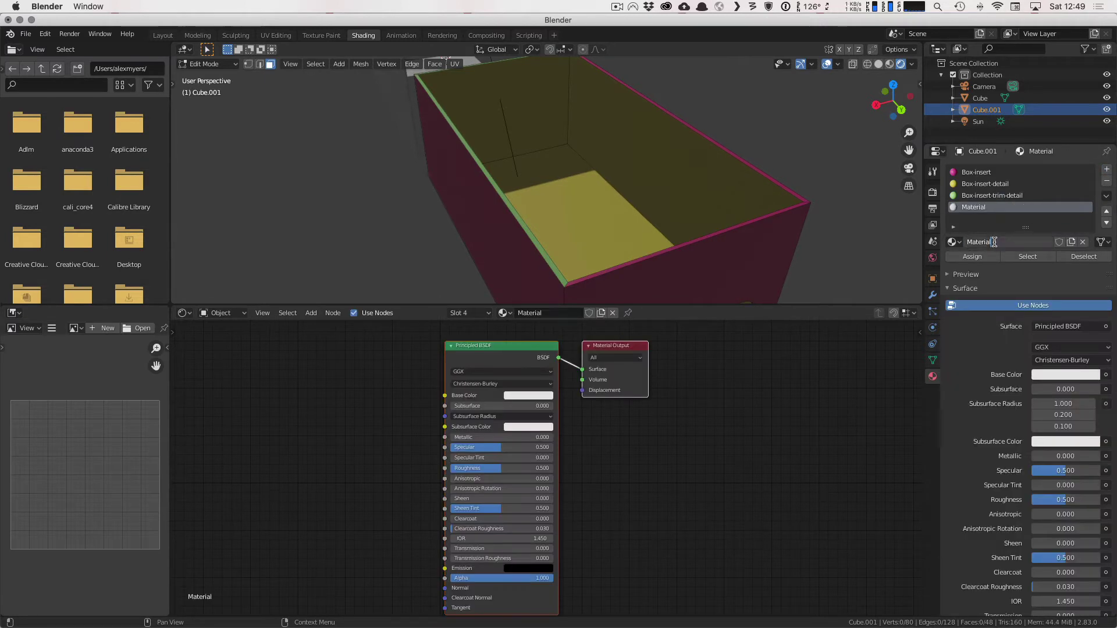
pyautogui.write('Box')
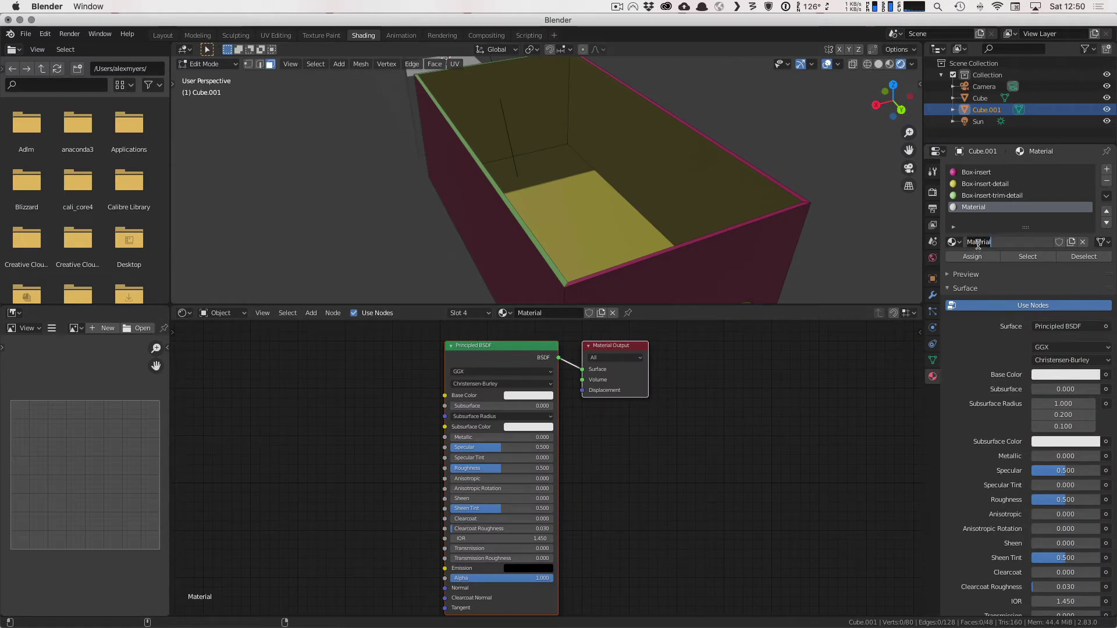
pyautogui.write('-insert-trim-de')
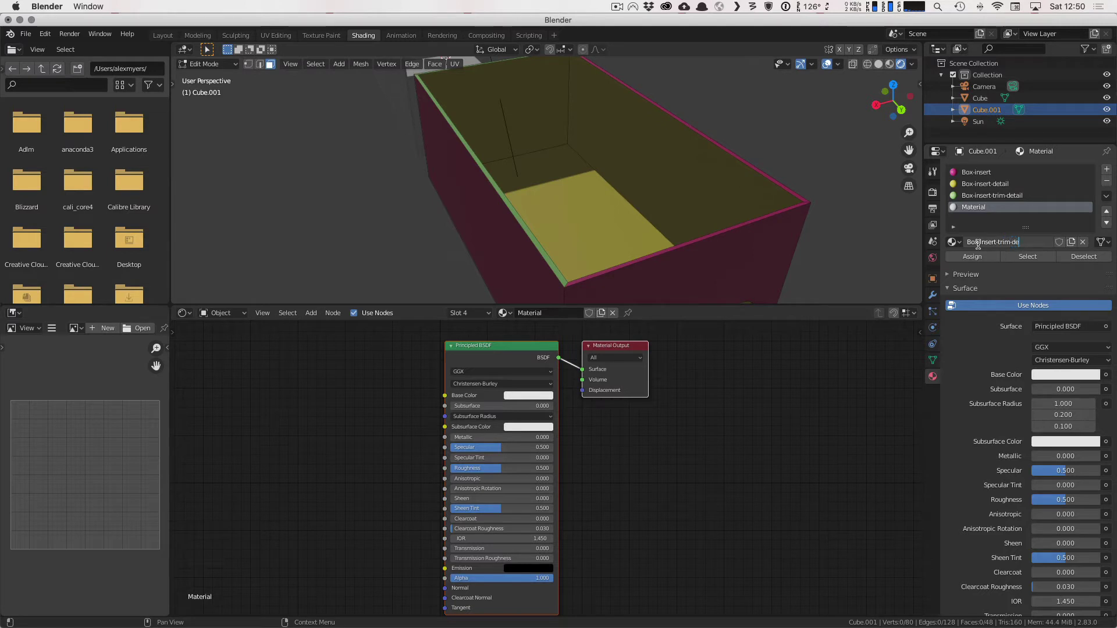
pyautogui.write('tail2')
pyautogui.press('Return')
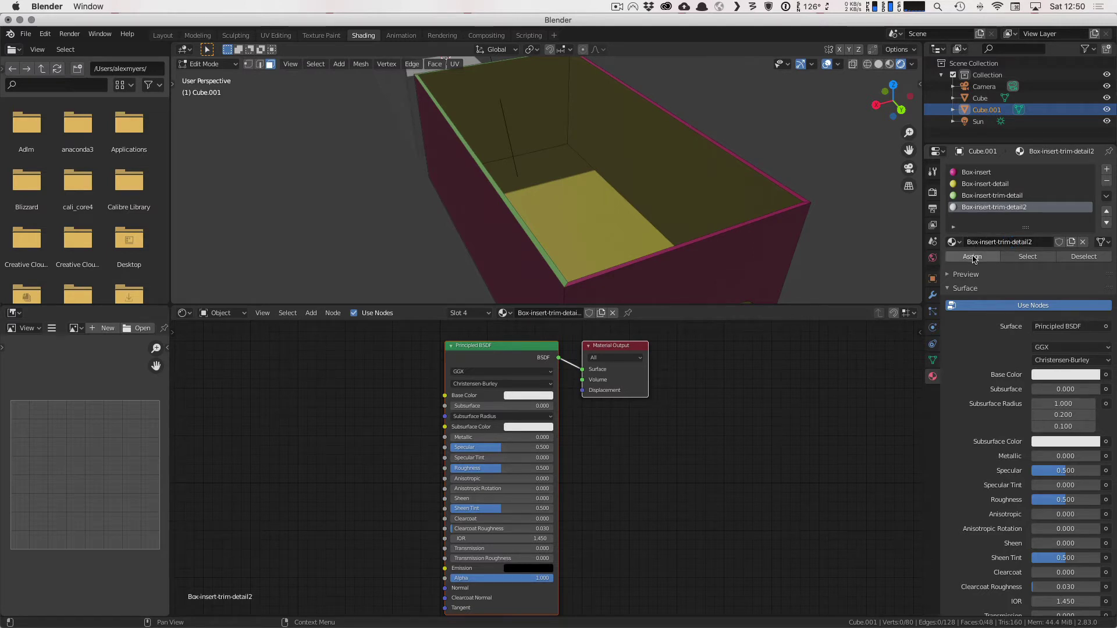
# Step: Set the base color of the Box-insert-trim-detail2 material to white
pyautogui.click(528, 395)
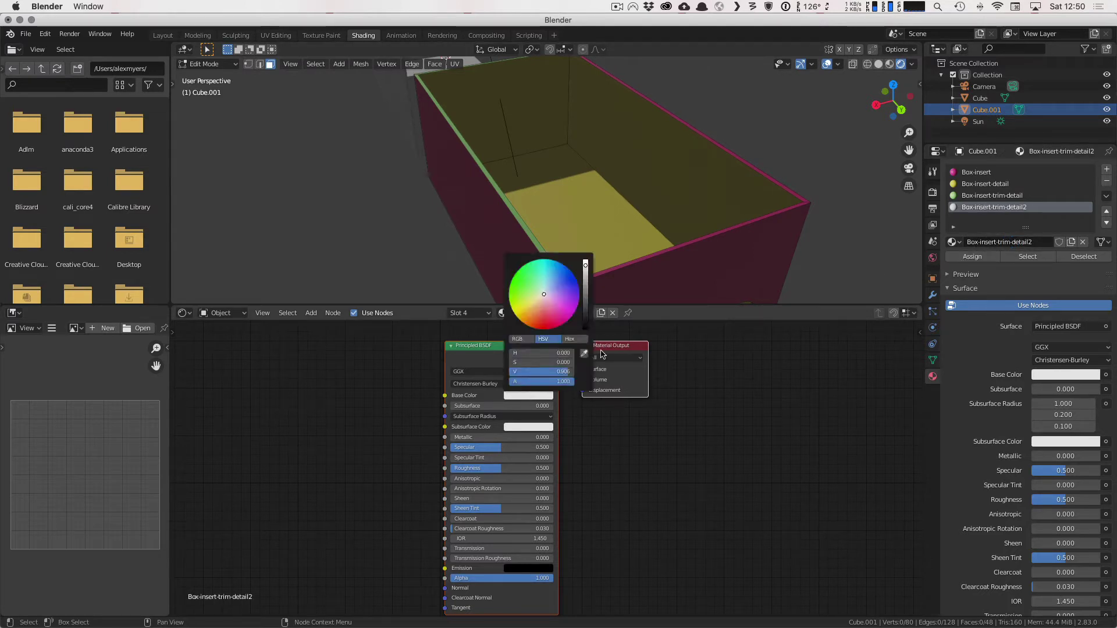
pyautogui.scroll(2, 568, 291)
pyautogui.scroll(-1, 569, 291)
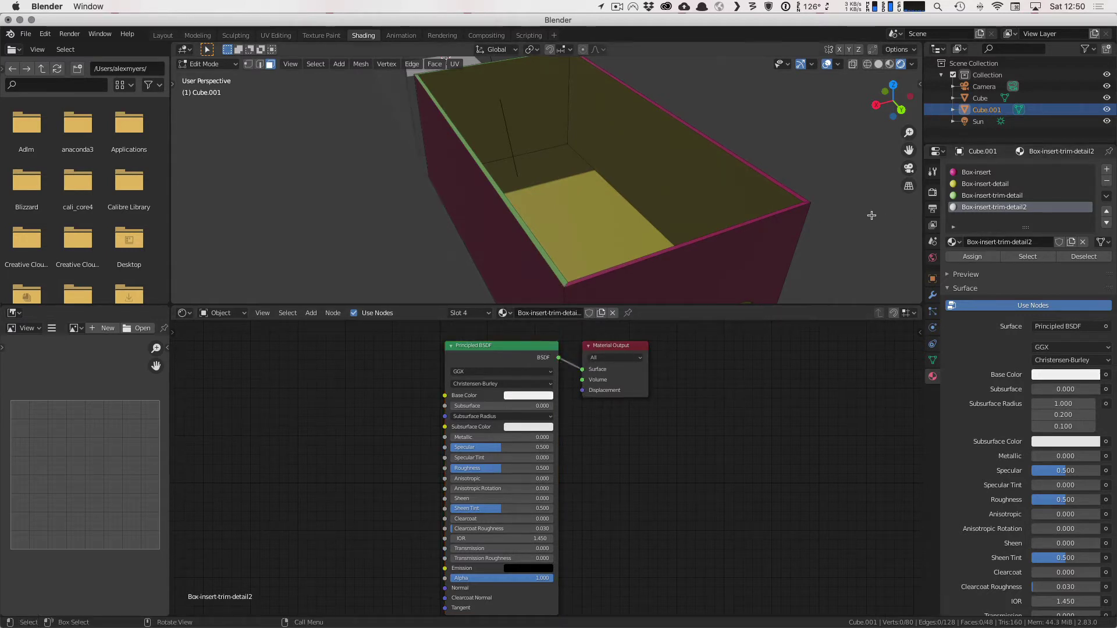
# Step: Select the two remaining rim faces of the tray, assign Box-insert-trim-detail2 to them, and return to Object Mode
pyautogui.click(795, 207)
pyautogui.click(797, 203)
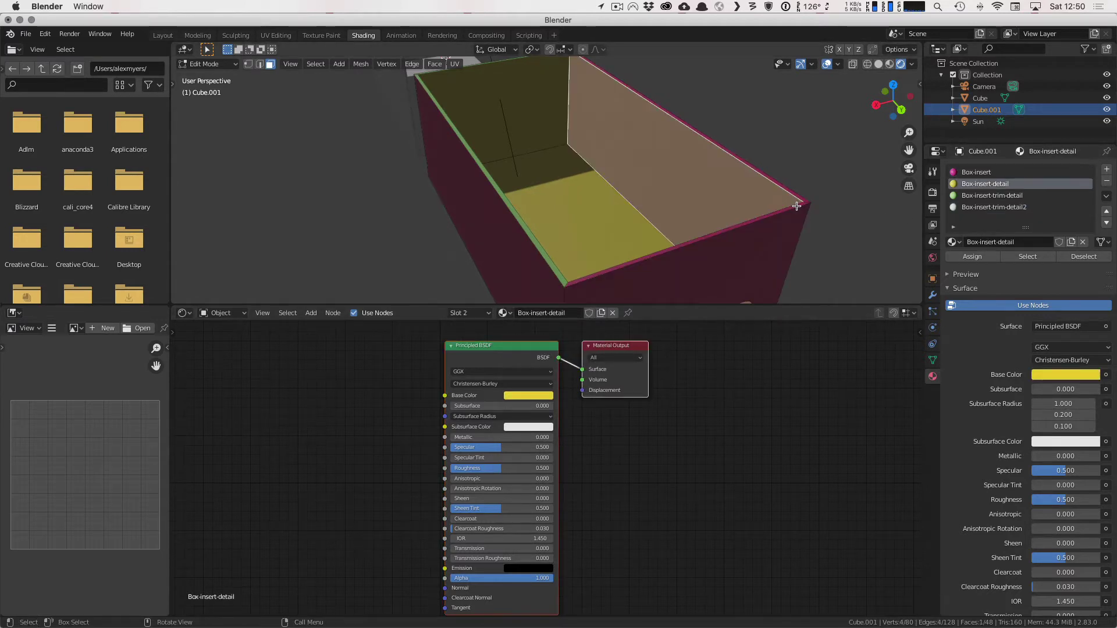
pyautogui.keyDown('shift'); pyautogui.click(800, 197); pyautogui.keyUp('shift')
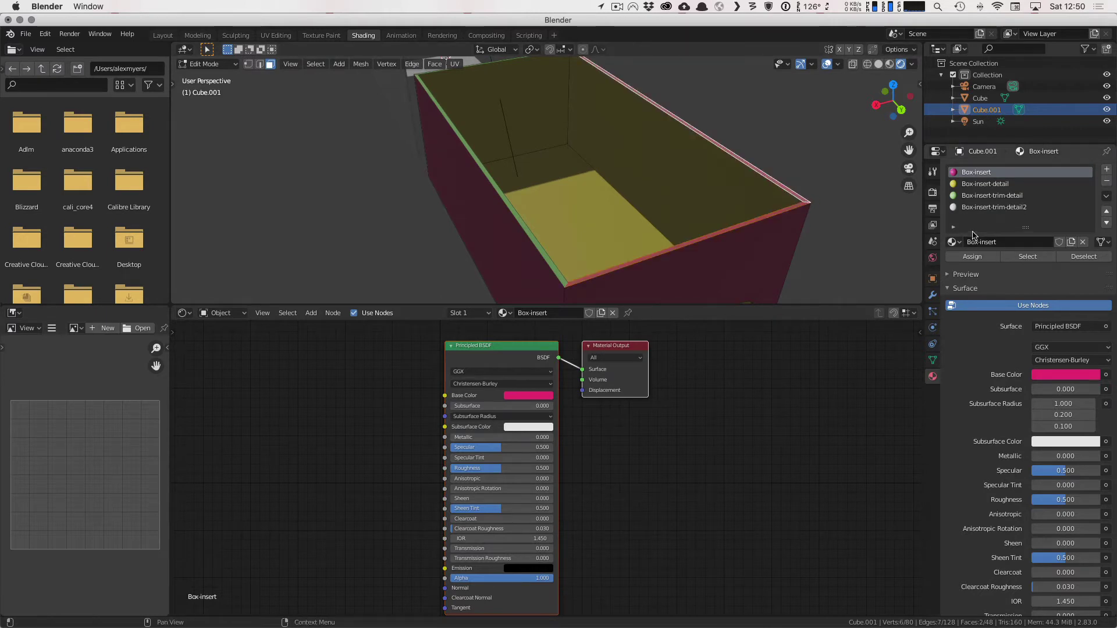
pyautogui.click(977, 208)
pyautogui.click(973, 256)
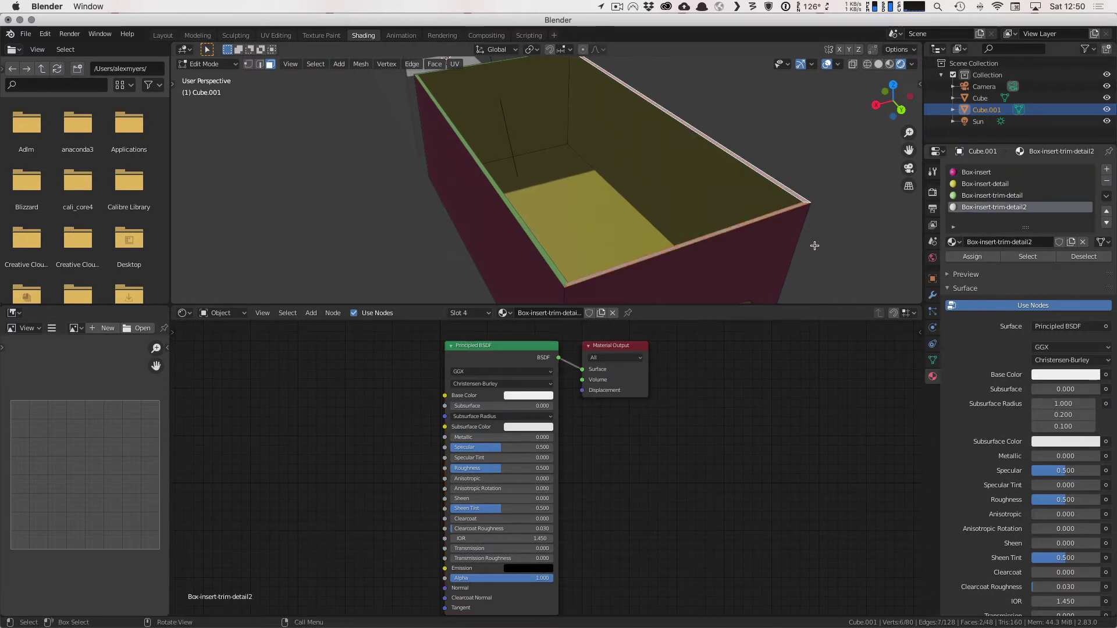
pyautogui.moveTo(815, 246); pyautogui.dragTo(731, 247, button='middle')
pyautogui.press('Tab')
pyautogui.scroll(-2, 705, 252)
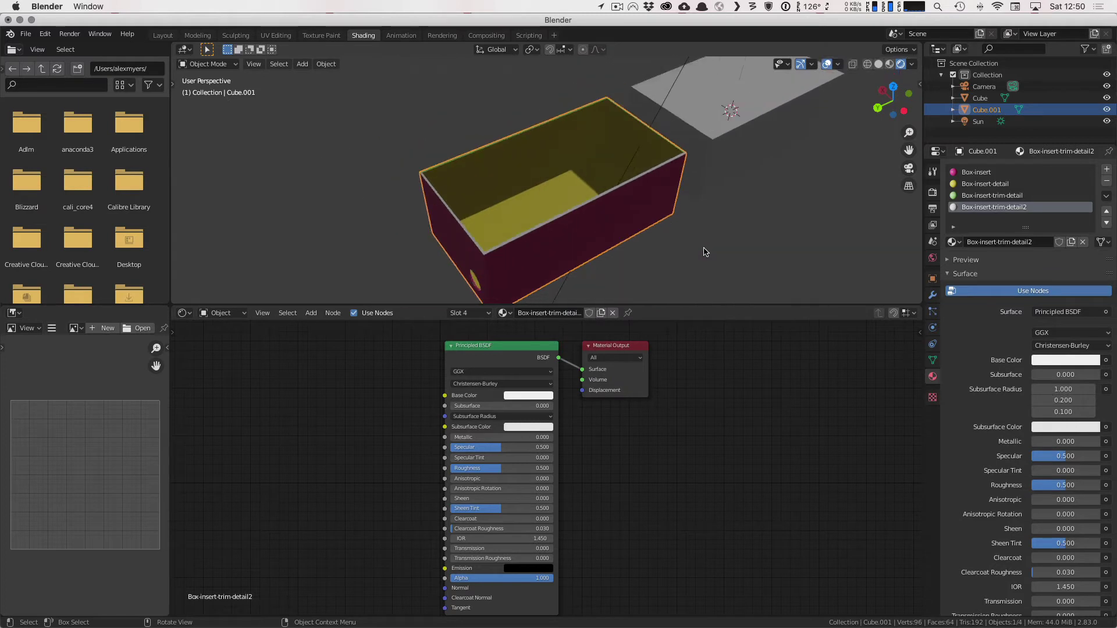
# Step: Clear the selection, reselect the tray and make Box-insert its active material
pyautogui.press('a')
pyautogui.hotkey('alt', 'a')
pyautogui.moveTo(663, 249); pyautogui.dragTo(588, 204, button='middle')
pyautogui.click(645, 217)
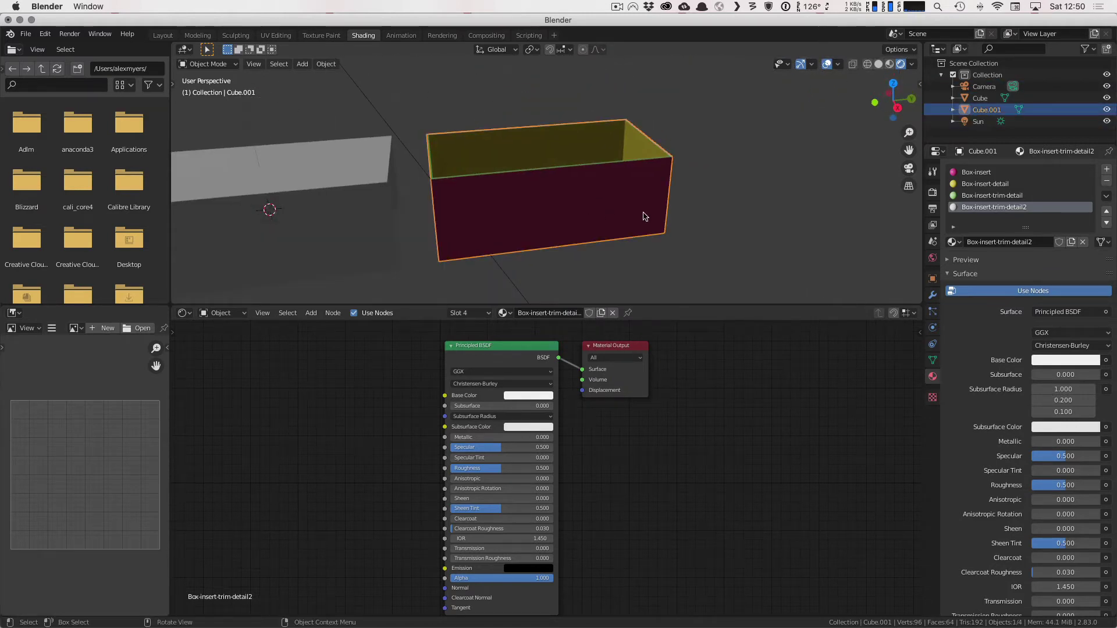
pyautogui.click(976, 172)
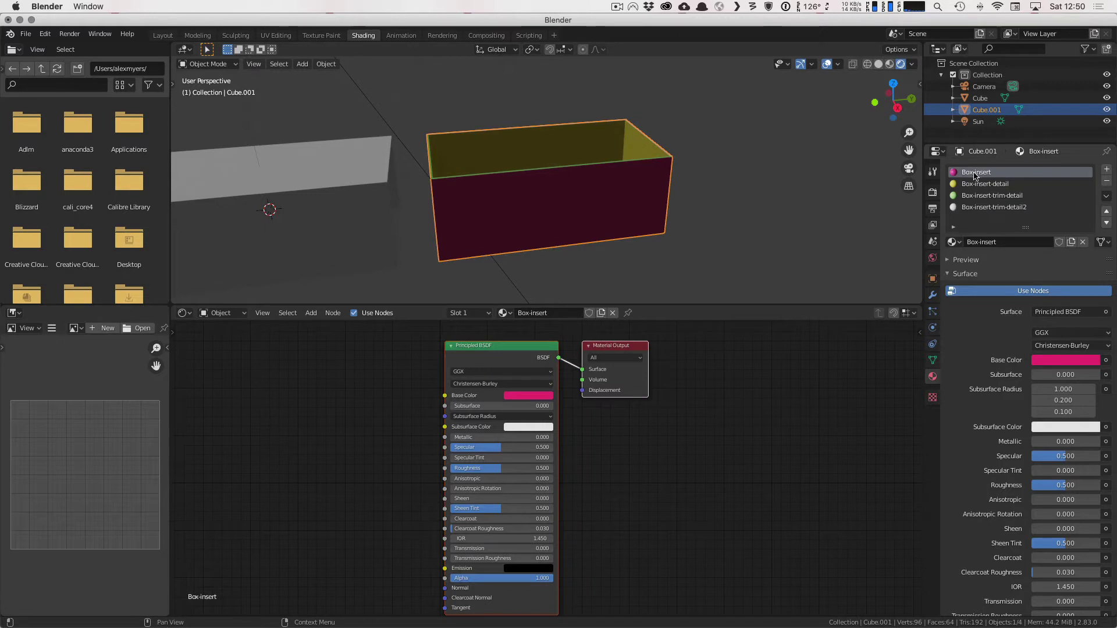
# Step: Change the base color of the Box-insert material to magenta with hue 0.855
pyautogui.click(541, 396)
pyautogui.click(557, 311)
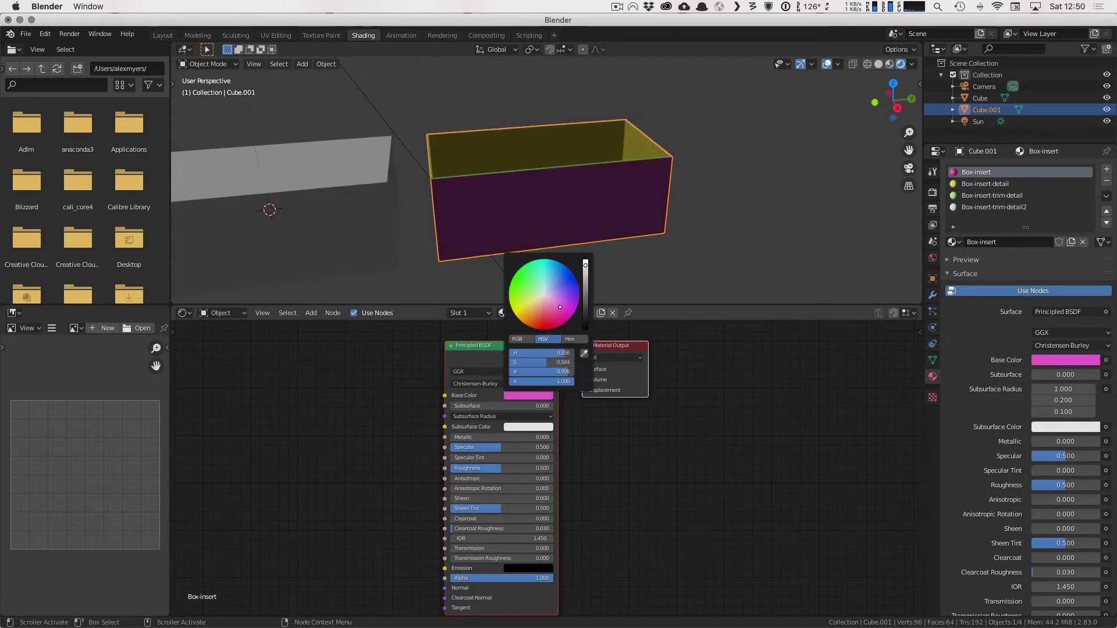
pyautogui.moveTo(531, 214); pyautogui.dragTo(564, 222, button='middle')
# Step: Set the base color of the Box-insert material to light blue with hue 0.571
pyautogui.click(529, 396)
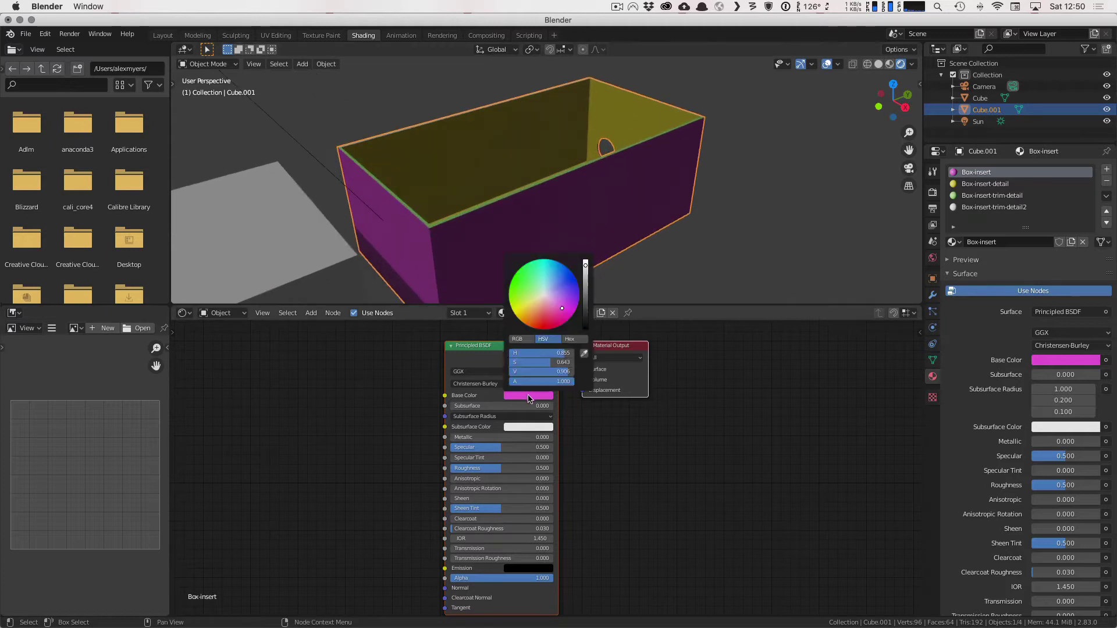
pyautogui.click(559, 274)
pyautogui.moveTo(558, 274)
pyautogui.mouseDown()
pyautogui.moveTo(543, 271)
pyautogui.moveTo(550, 281)
pyautogui.mouseUp()
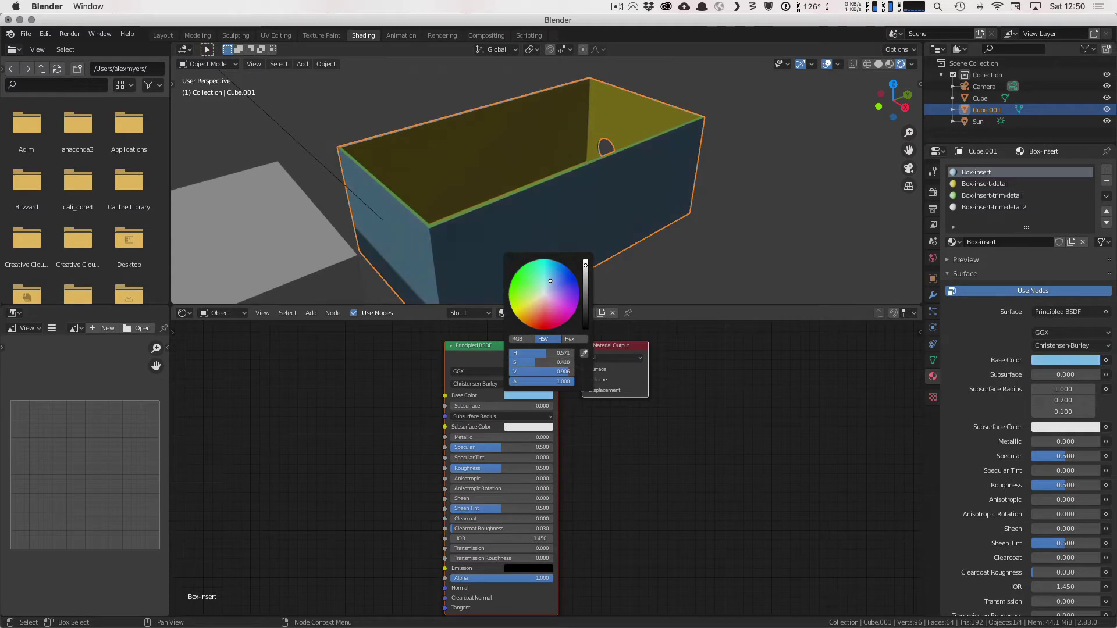
pyautogui.moveTo(576, 230); pyautogui.dragTo(553, 172, button='middle')
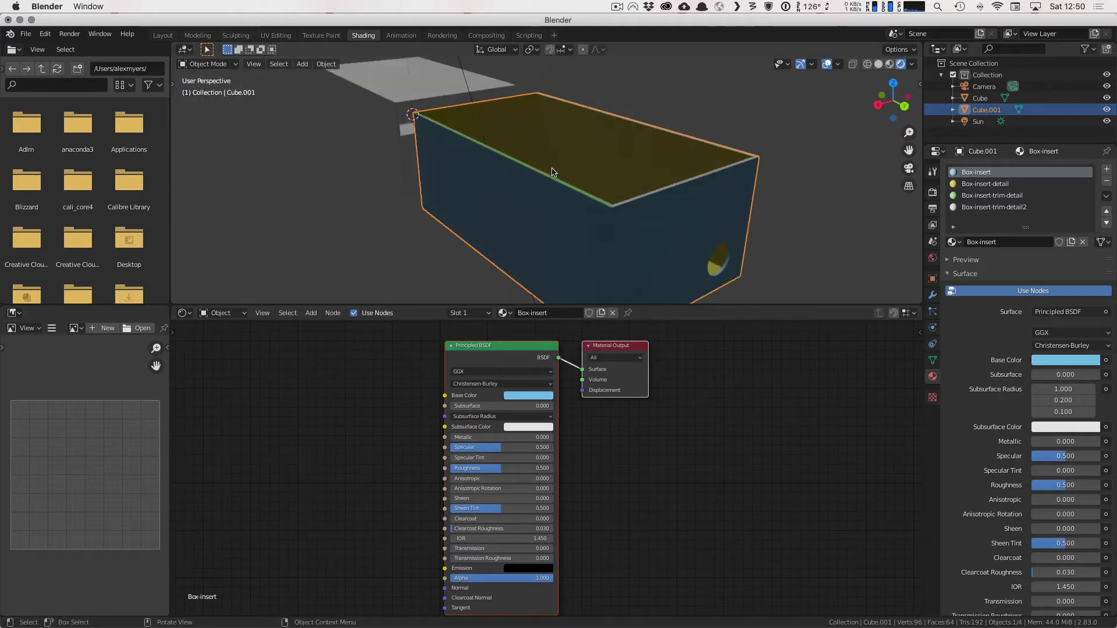
# Step: Select the box sleeve object and give it a new material named Box-sleeve
pyautogui.moveTo(661, 256); pyautogui.dragTo(723, 204, button='middle')
pyautogui.click(750, 239)
pyautogui.moveTo(571, 223); pyautogui.dragTo(796, 242, button='middle')
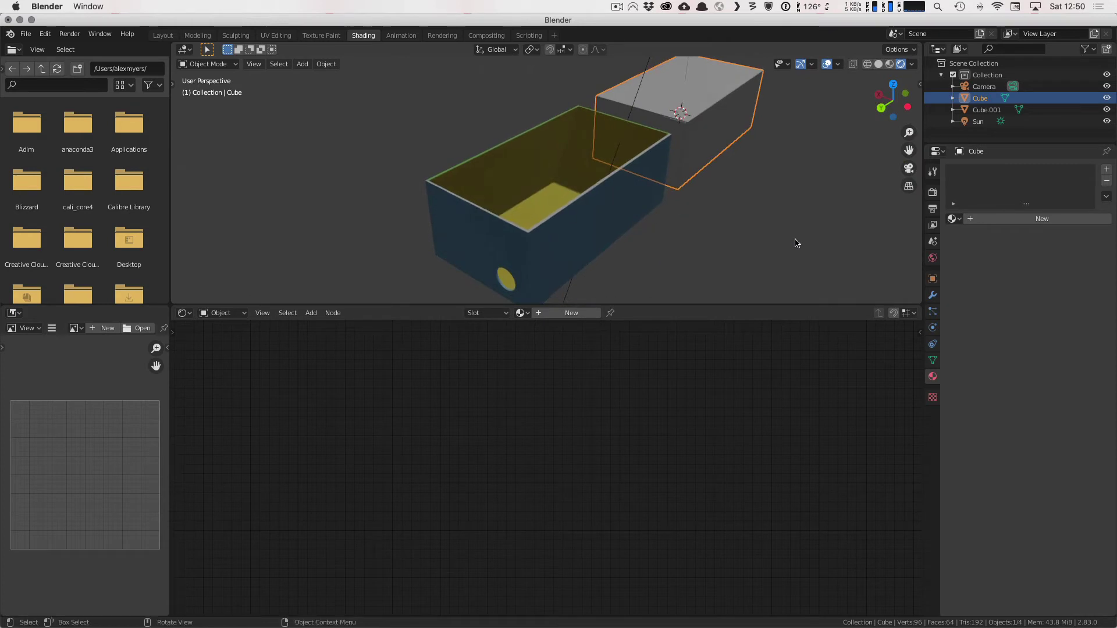
pyautogui.click(997, 220)
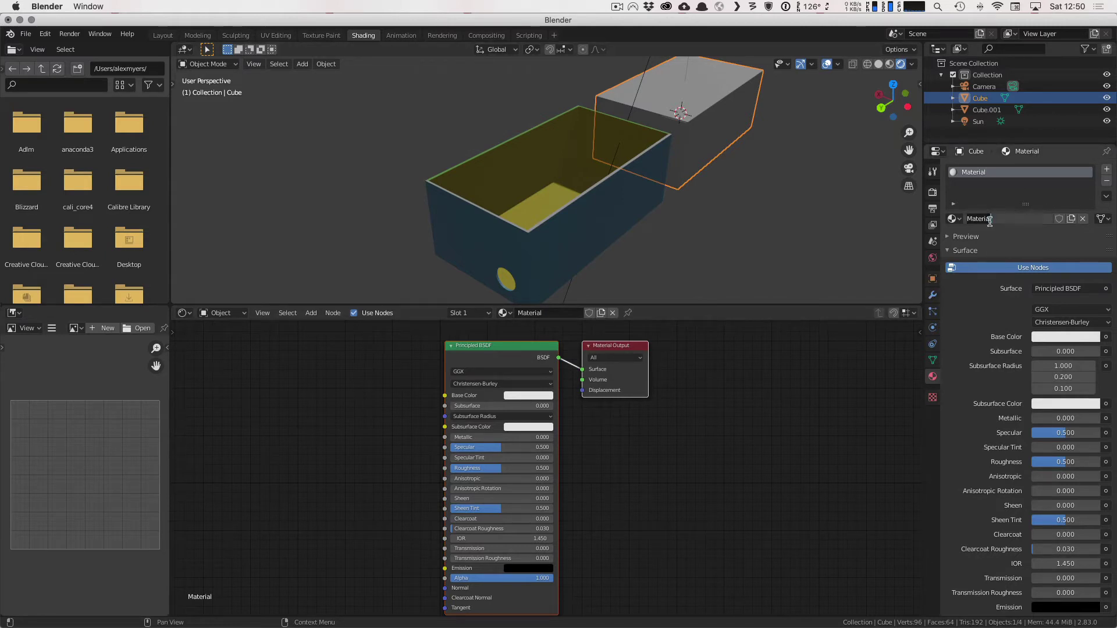
pyautogui.write('Box')
pyautogui.press('BackSpace')
pyautogui.write('eeve')
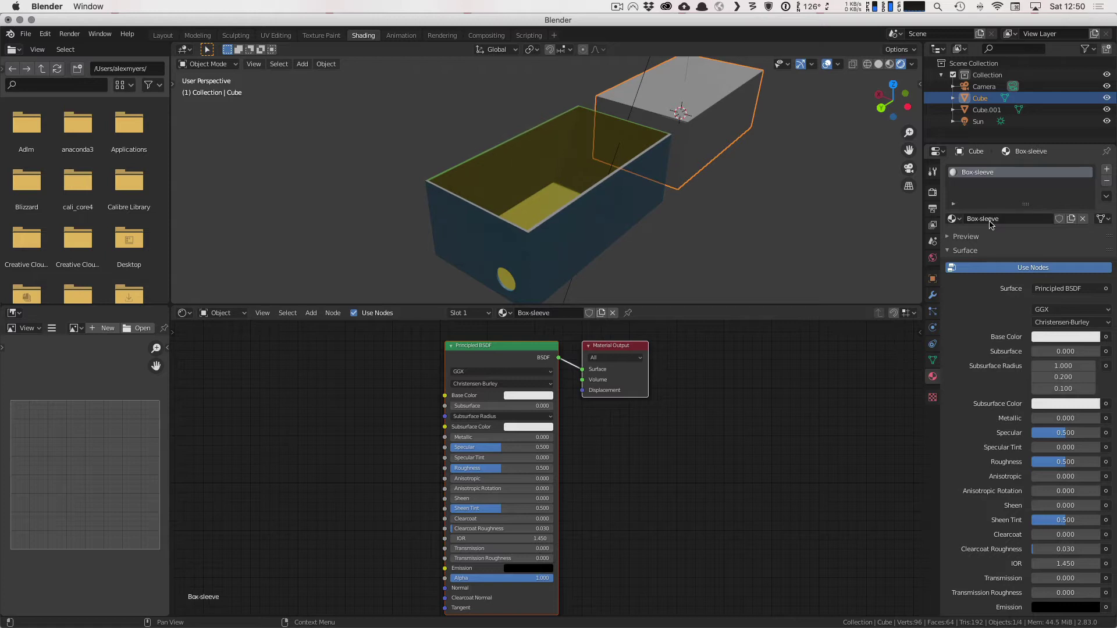
pyautogui.press('Return')
# Step: Set the base color of the Box-sleeve material to a light pinkish red and deselect the sleeve
pyautogui.click(505, 396)
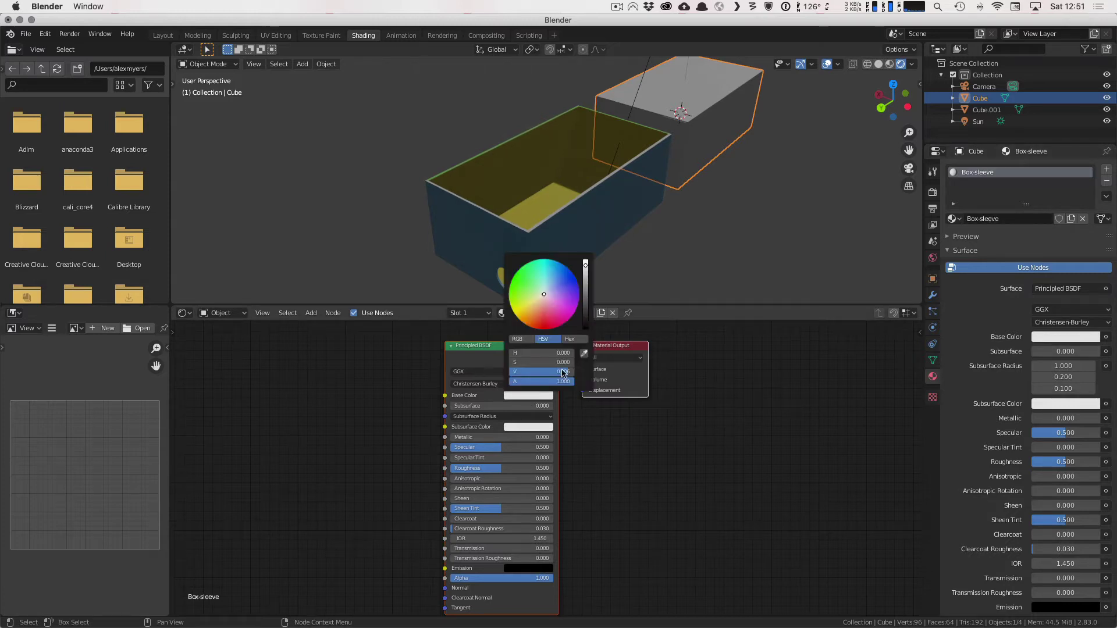
pyautogui.click(543, 308)
pyautogui.moveTo(544, 312); pyautogui.dragTo(542, 314)
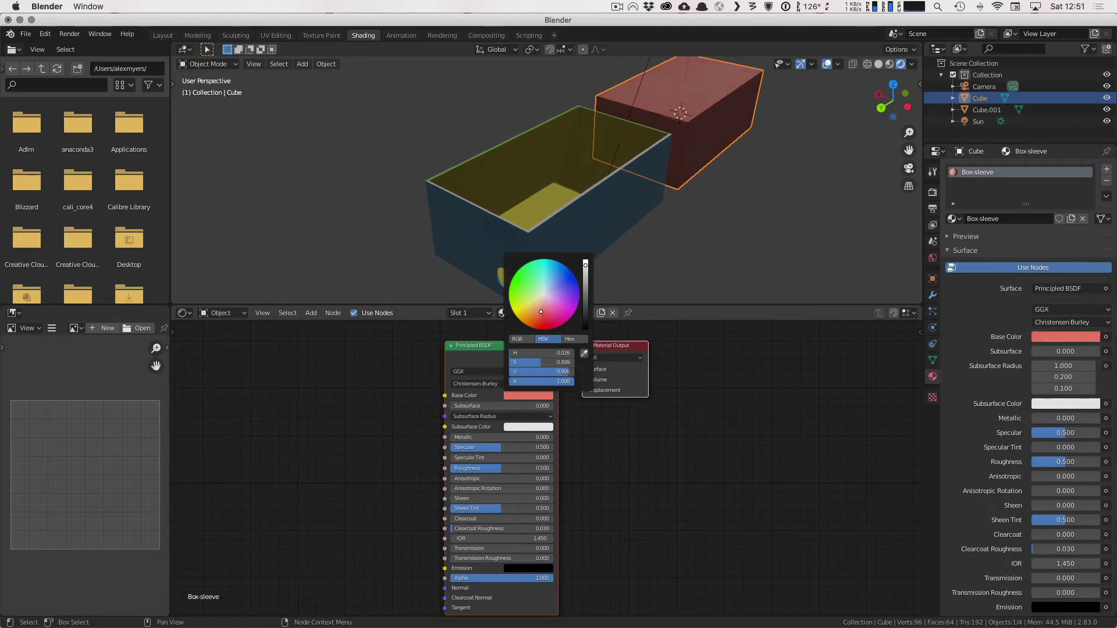
pyautogui.scroll(3, 840, 169)
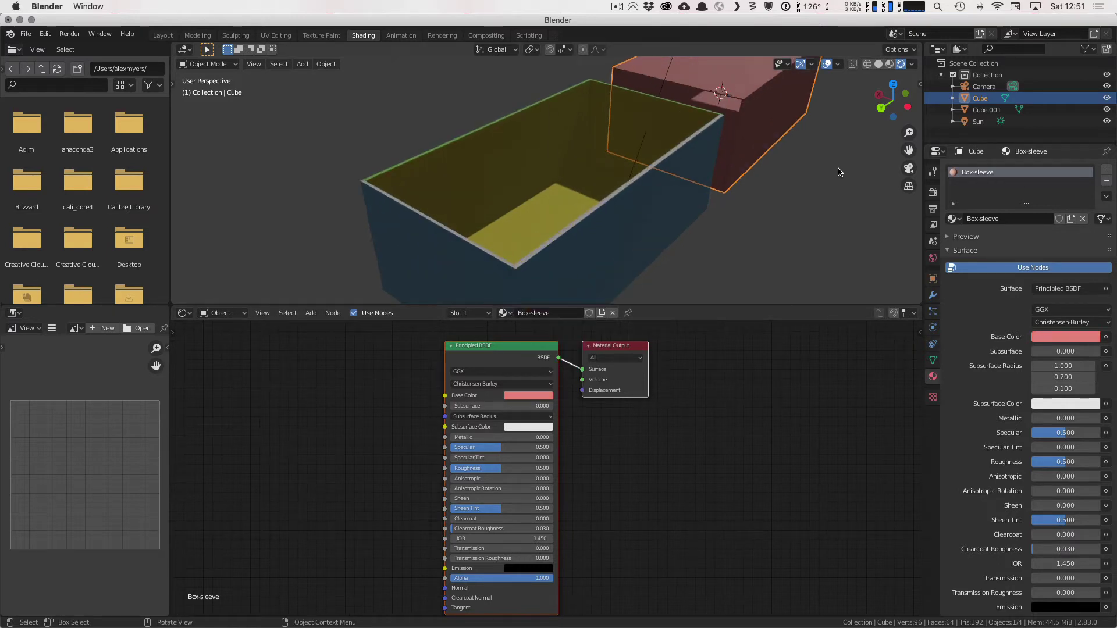
pyautogui.moveTo(840, 174); pyautogui.dragTo(675, 215, button='middle')
pyautogui.click(656, 249)
pyautogui.scroll(-2, 673, 248)
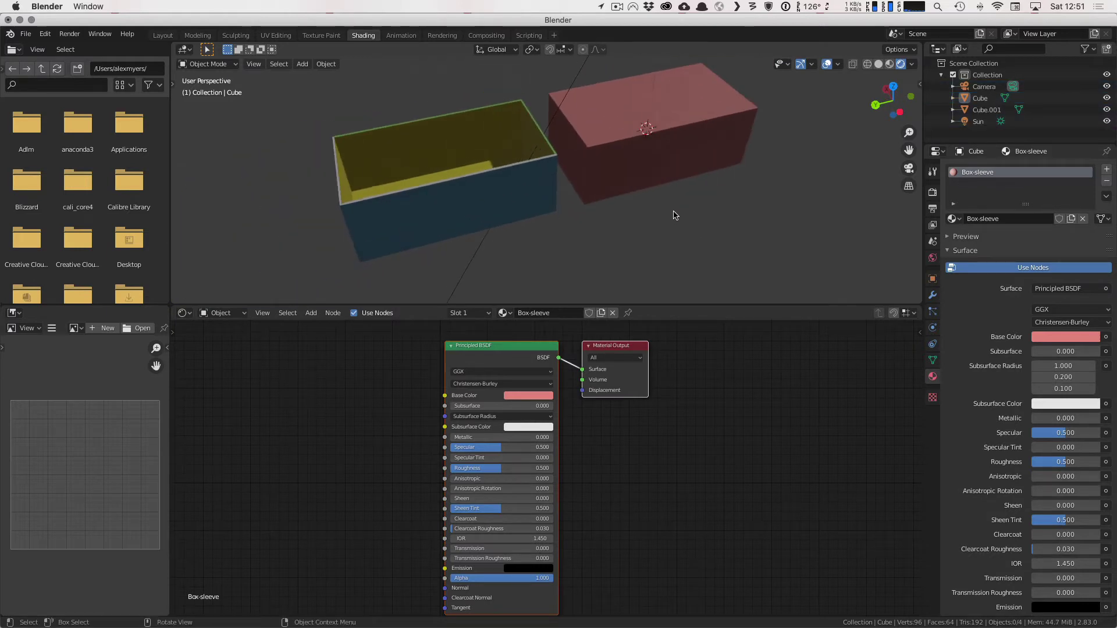
# Step: Change the base color of the sleeve's Box-sleeve material to neutral grey, RGB about 0.581 per channel
pyautogui.click(623, 173)
pyautogui.click(525, 396)
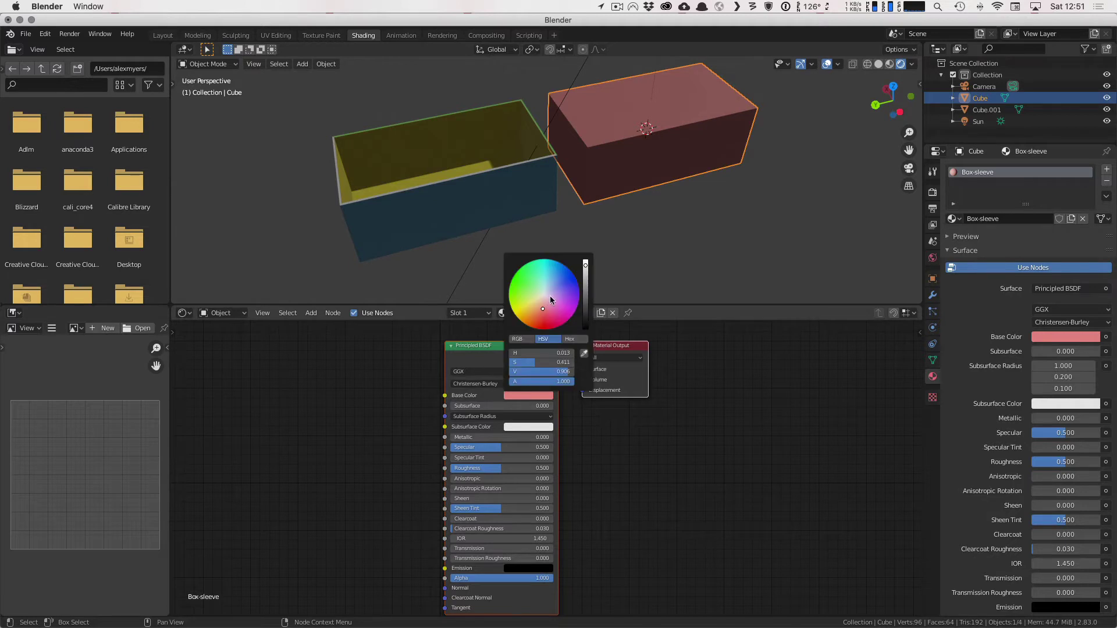
pyautogui.moveTo(586, 308)
pyautogui.mouseDown()
pyautogui.moveTo(585, 327)
pyautogui.moveTo(585, 314)
pyautogui.moveTo(586, 324)
pyautogui.moveTo(546, 298)
pyautogui.mouseUp()
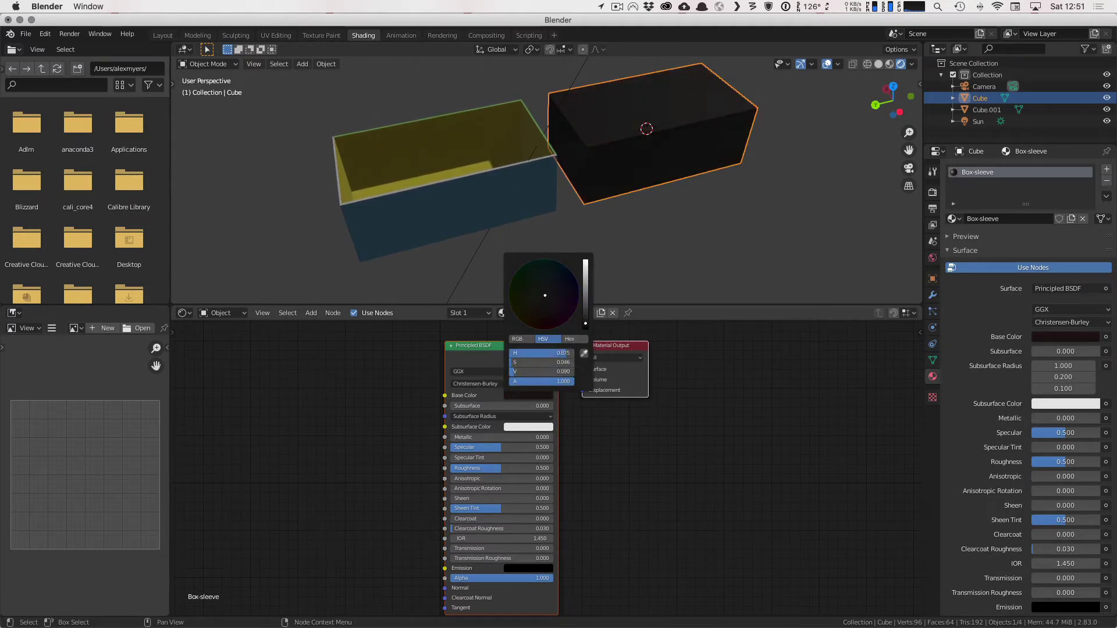
pyautogui.moveTo(541, 361); pyautogui.dragTo(518, 364)
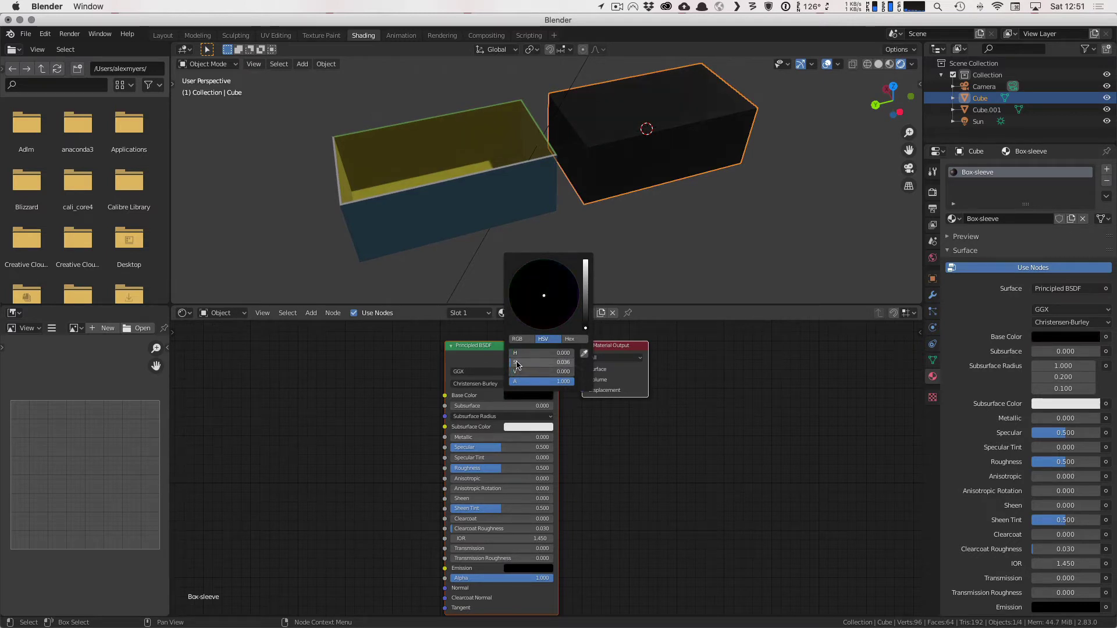
pyautogui.click(517, 339)
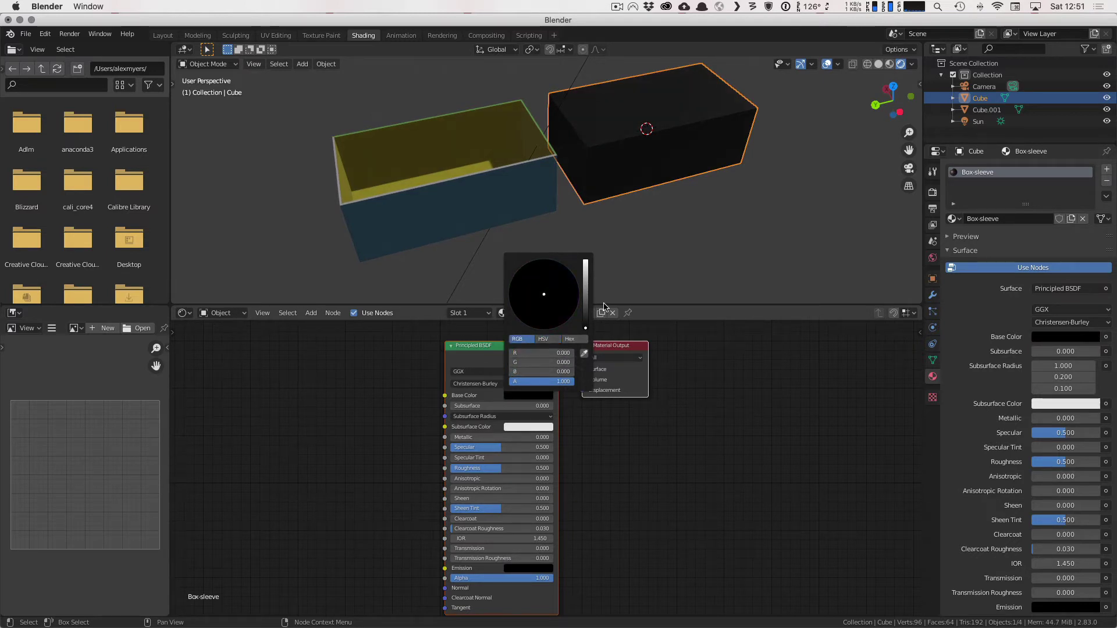
pyautogui.moveTo(586, 325); pyautogui.dragTo(585, 273)
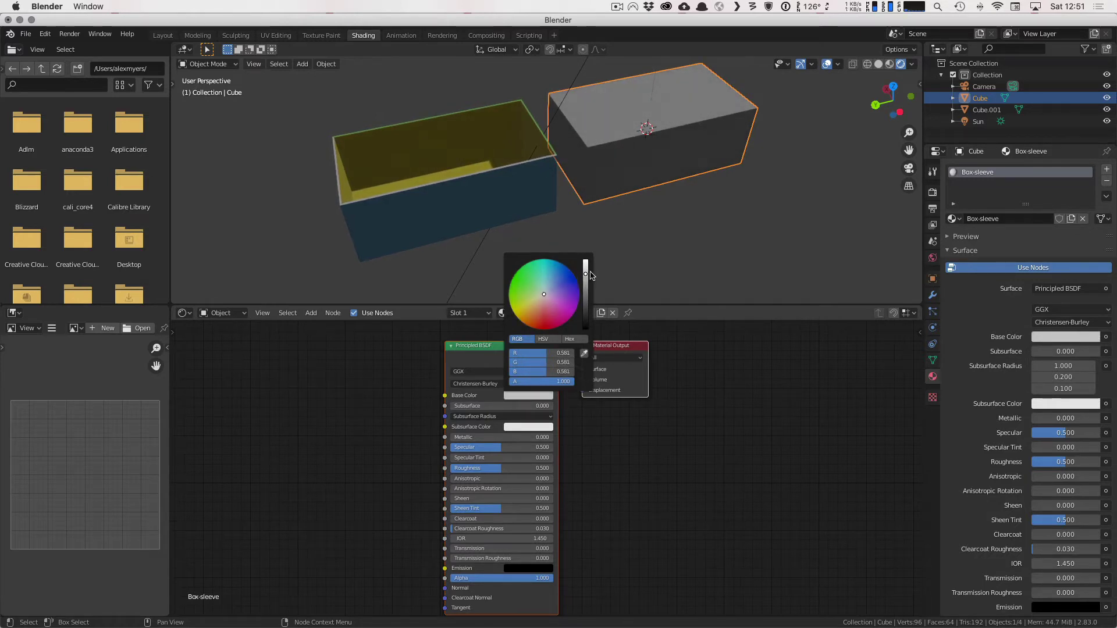
# Step: Add a second material named "Box-sleeve outer" to the sleeve and set its base color to orange, RGB about 0.800, 0.209, 0.050
pyautogui.click(1107, 169)
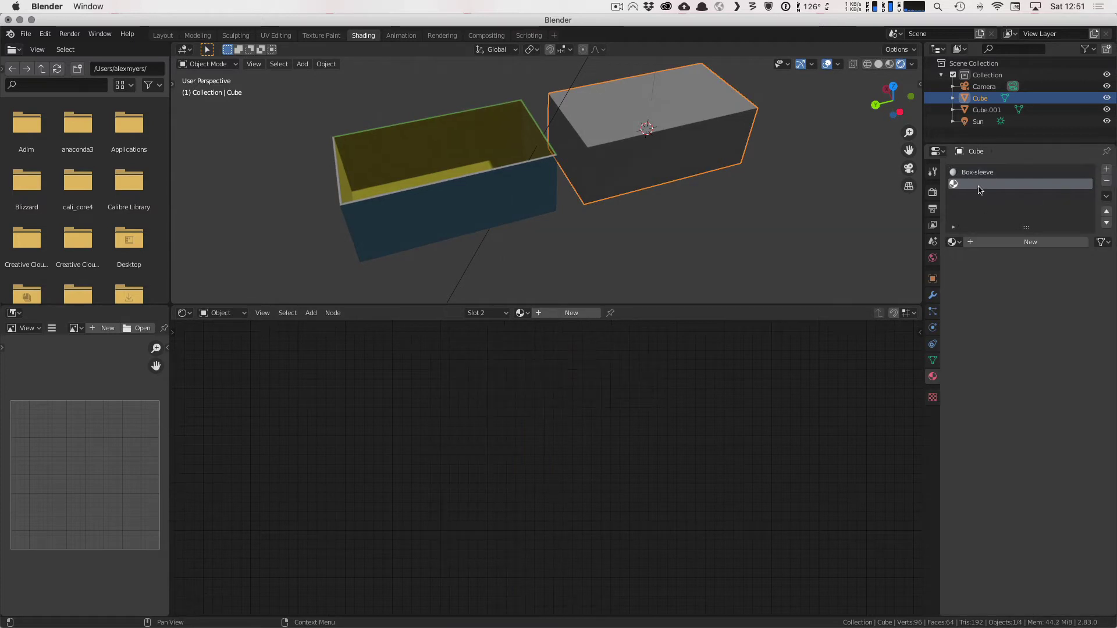
pyautogui.click(988, 242)
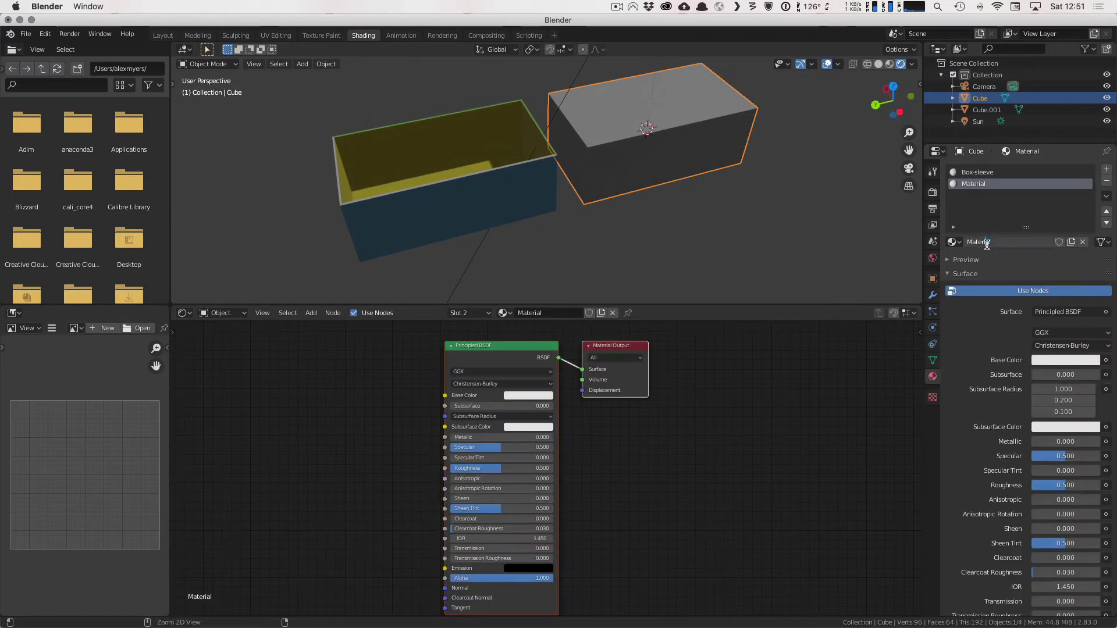
pyautogui.doubleClick(987, 242)
pyautogui.write('Box-sleeve outt')
pyautogui.press('BackSpace')
pyautogui.write('er')
pyautogui.press('Return')
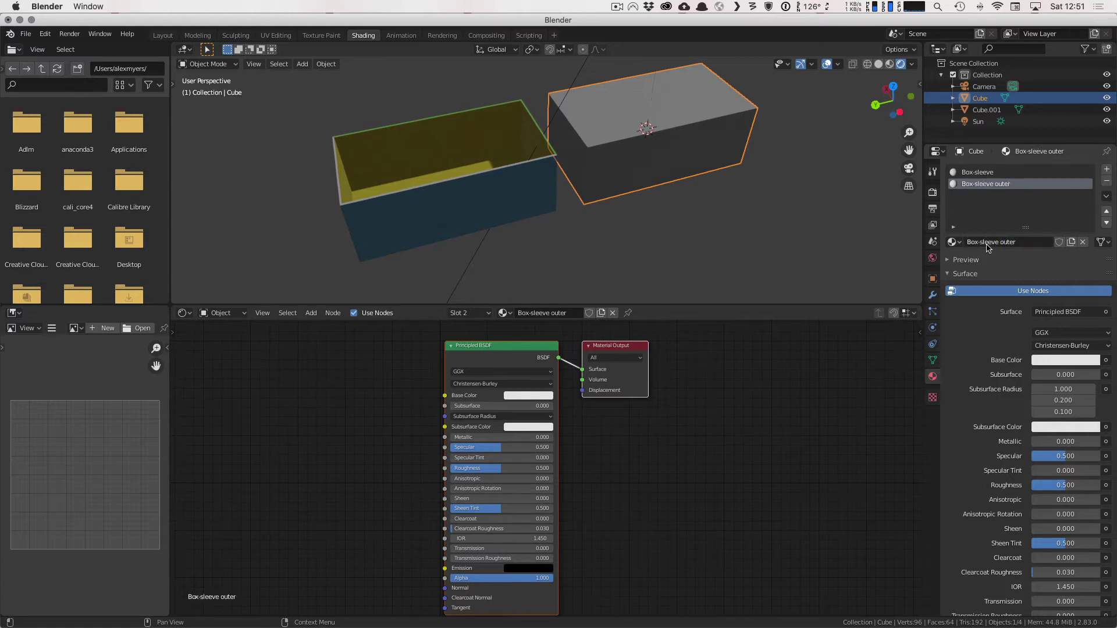
pyautogui.click(540, 396)
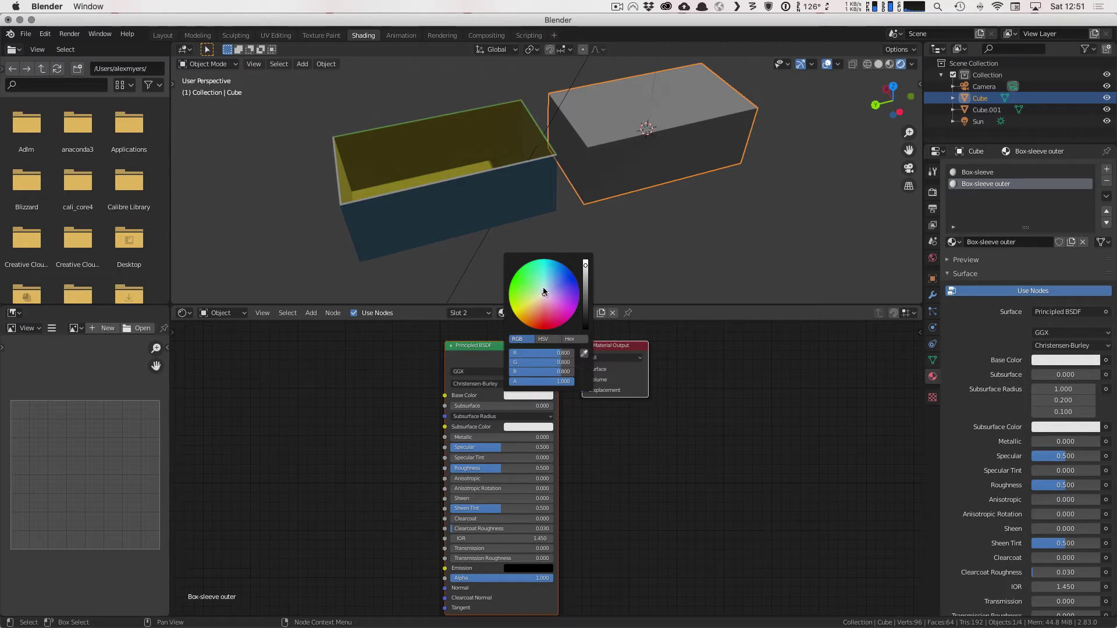
pyautogui.moveTo(531, 288); pyautogui.dragTo(536, 316)
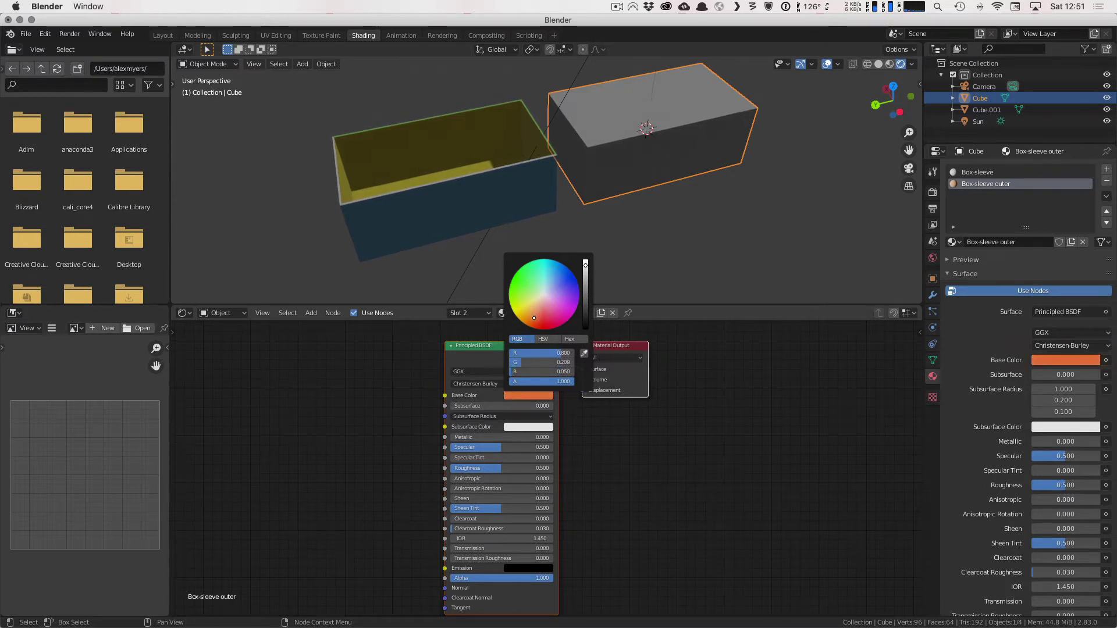
# Step: Assign the Box-sleeve outer material to the sleeve's four outer faces and return to Object Mode
pyautogui.press('Tab')
pyautogui.click(648, 165)
pyautogui.keyDown('shift'); pyautogui.click(595, 108); pyautogui.keyUp('shift')
pyautogui.moveTo(582, 110); pyautogui.dragTo(348, 229, button='middle')
pyautogui.keyDown('shift'); pyautogui.click(325, 252); pyautogui.keyUp('shift')
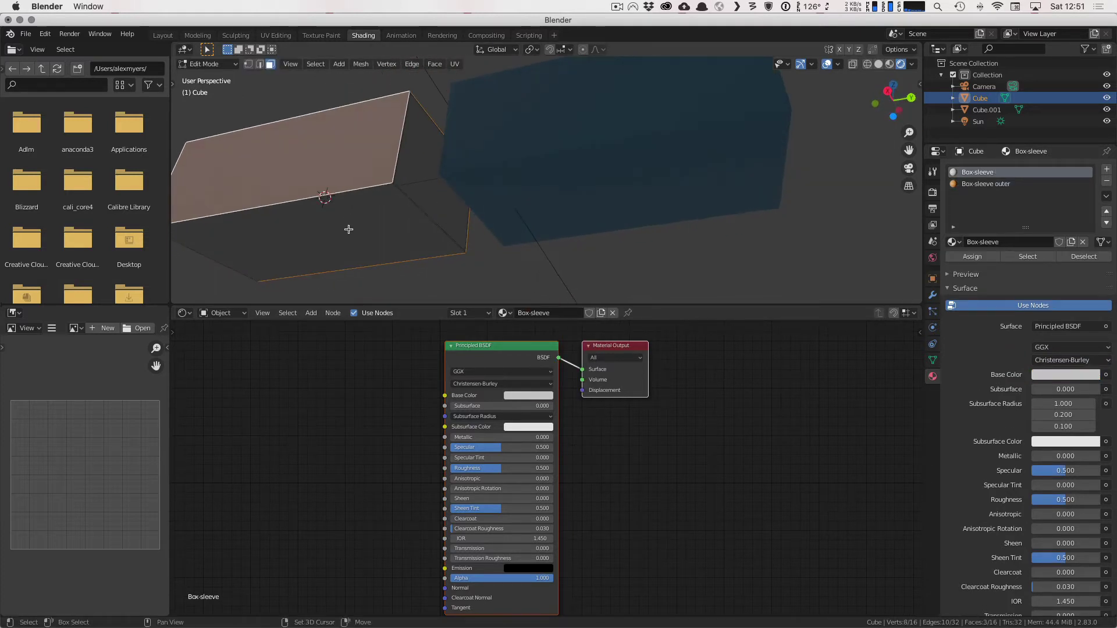
pyautogui.keyDown('shift'); pyautogui.click(349, 229); pyautogui.keyUp('shift')
pyautogui.click(998, 184)
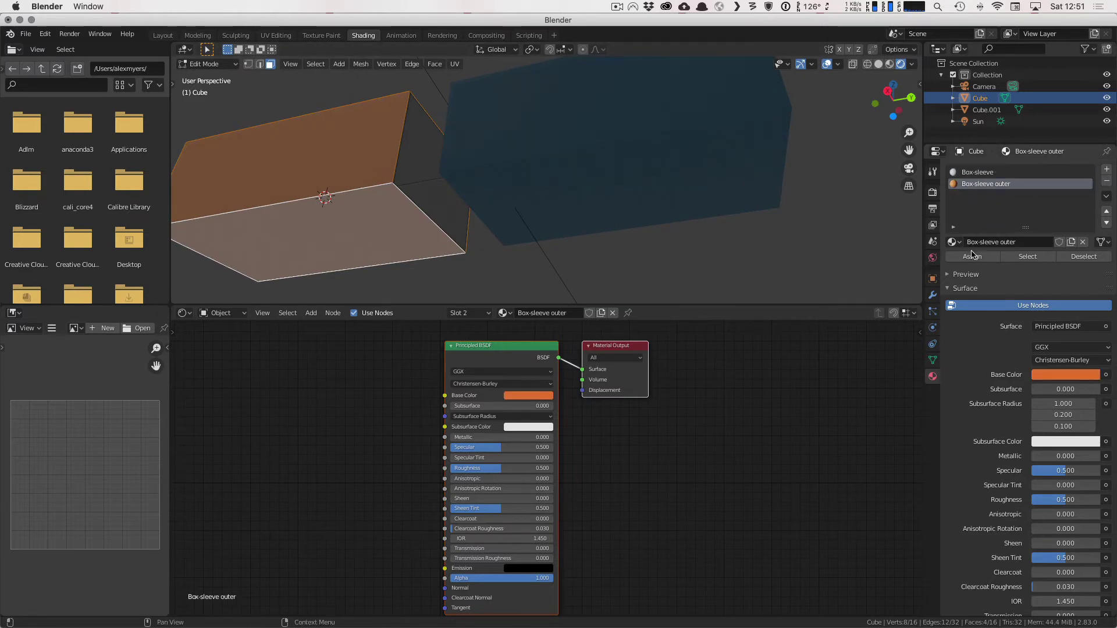
pyautogui.click(972, 256)
pyautogui.moveTo(691, 184); pyautogui.dragTo(436, 216, button='middle')
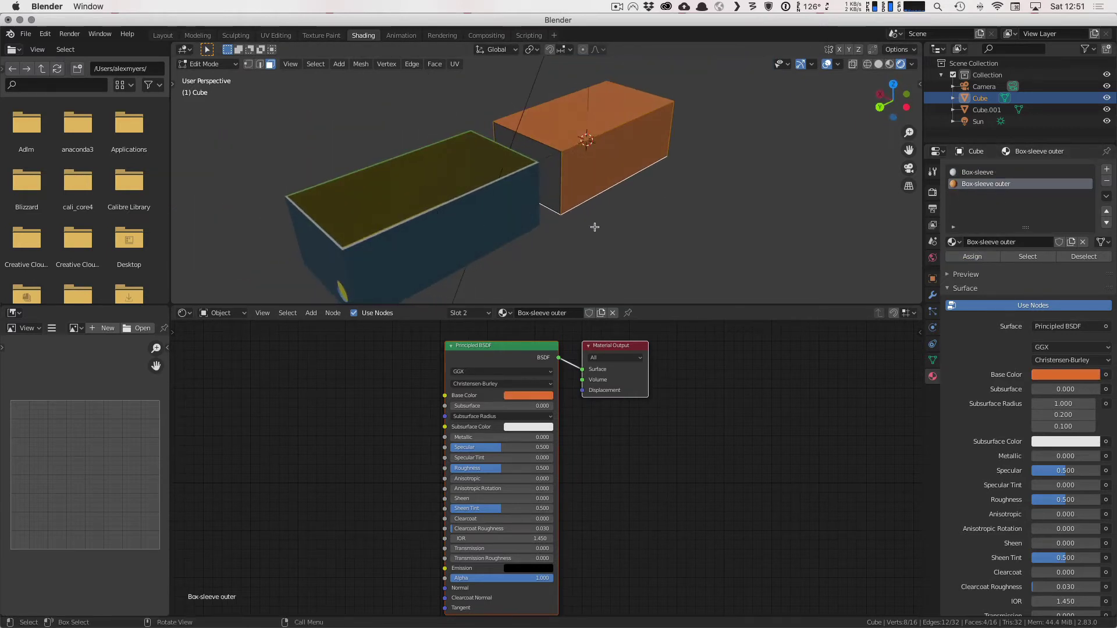
pyautogui.press('Tab')
# Step: Move the box insert along the Y axis so it slides most of the way into the sleeve
pyautogui.click(510, 220)
pyautogui.press('g')
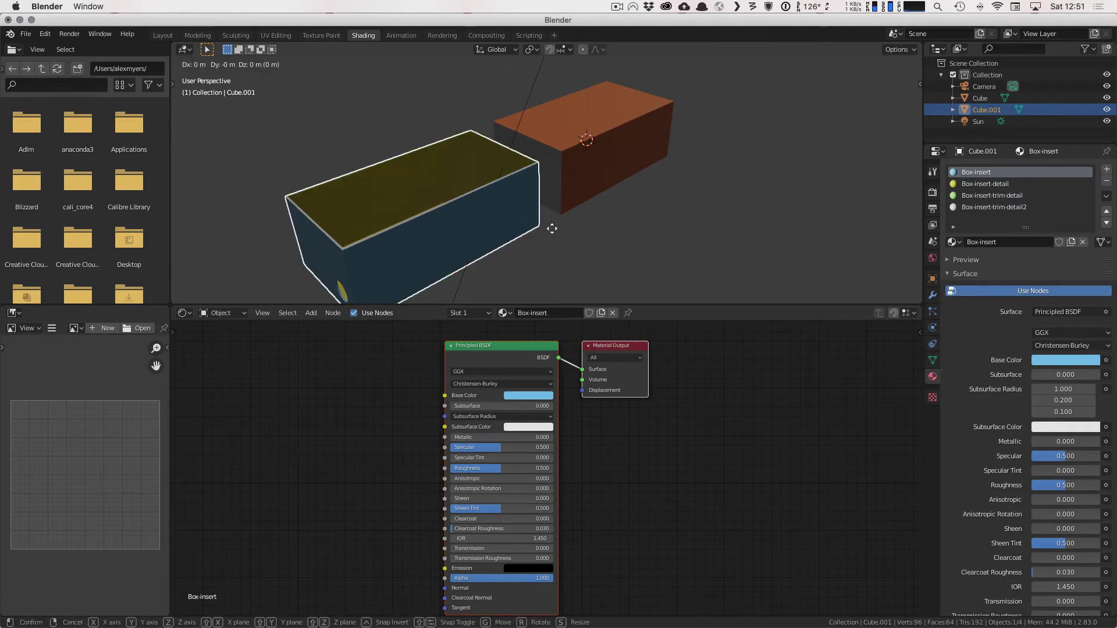
pyautogui.press('y')
pyautogui.click(661, 180)
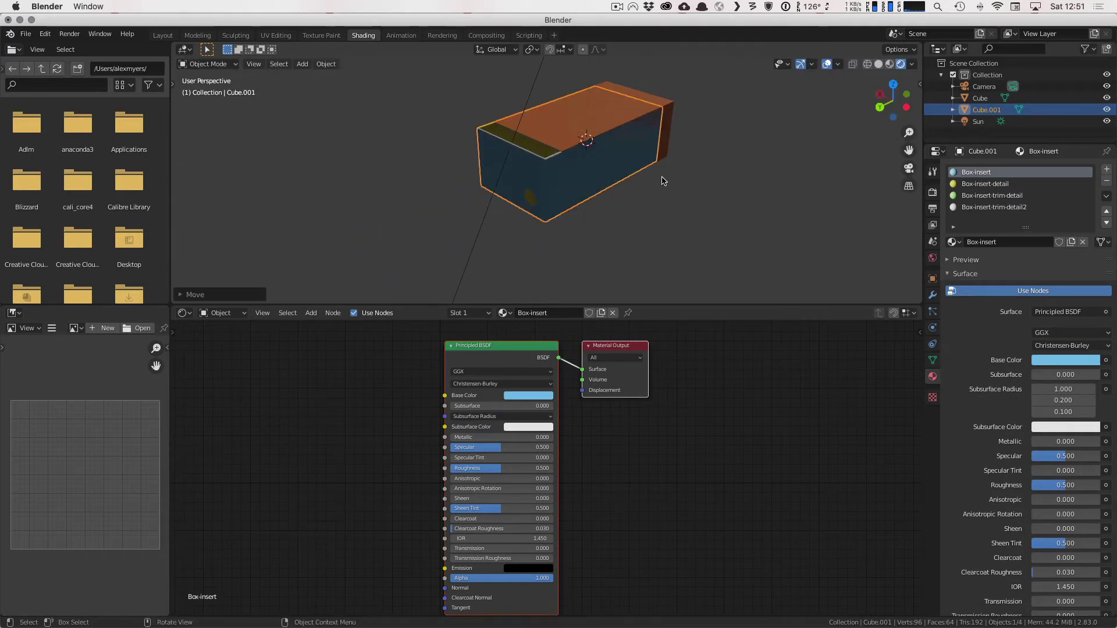
# Step: Scale the box insert uniformly until its walls fit inside the sleeve, and deselect it
pyautogui.moveTo(627, 195); pyautogui.dragTo(745, 178, button='middle')
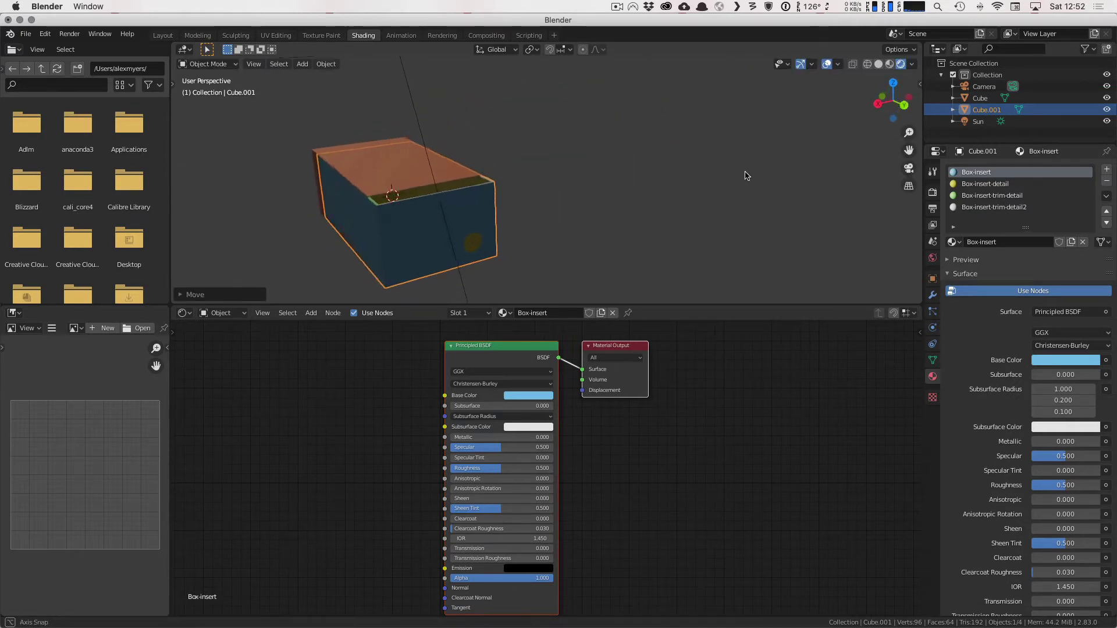
pyautogui.press('s')
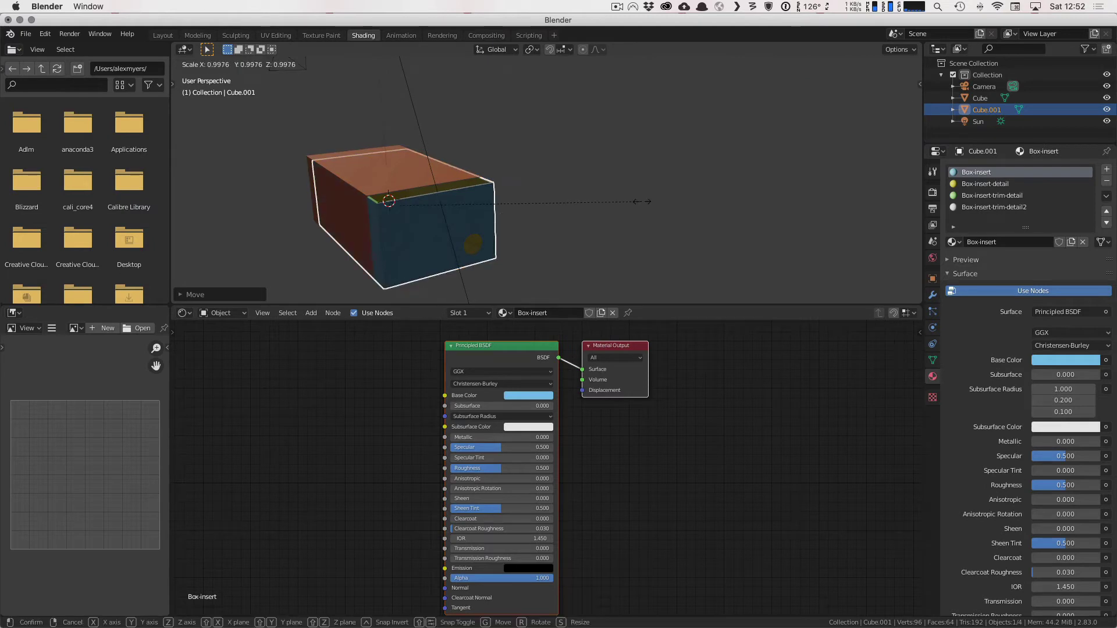
pyautogui.click(641, 202)
pyautogui.moveTo(612, 210); pyautogui.dragTo(531, 211, button='middle')
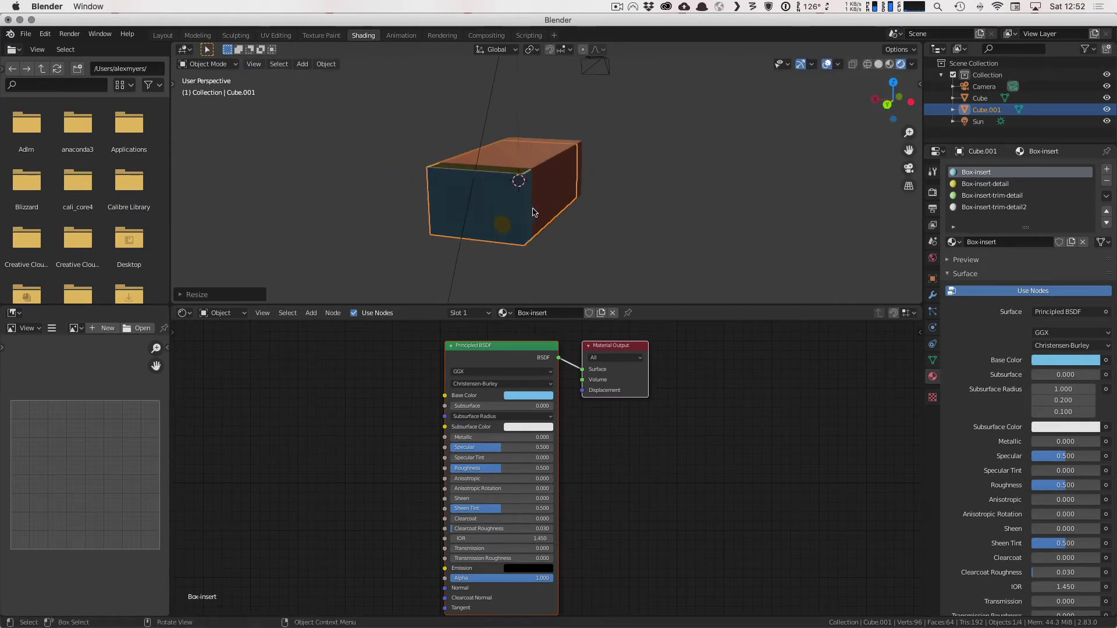
pyautogui.press('s')
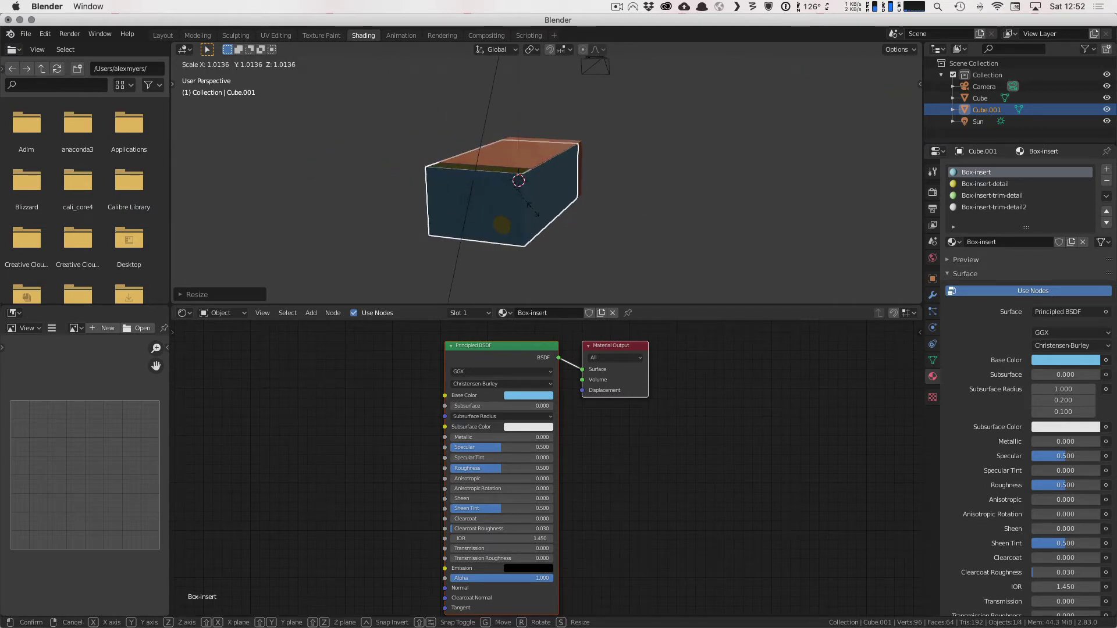
pyautogui.click(629, 227)
pyautogui.moveTo(629, 227); pyautogui.dragTo(537, 158, button='middle')
pyautogui.click(643, 230)
# Step: Check the boxes through the camera and switch to the Layout workspace
pyautogui.scroll(-6, 544, 156)
pyautogui.scroll(2, 544, 155)
pyautogui.press('KP_0')
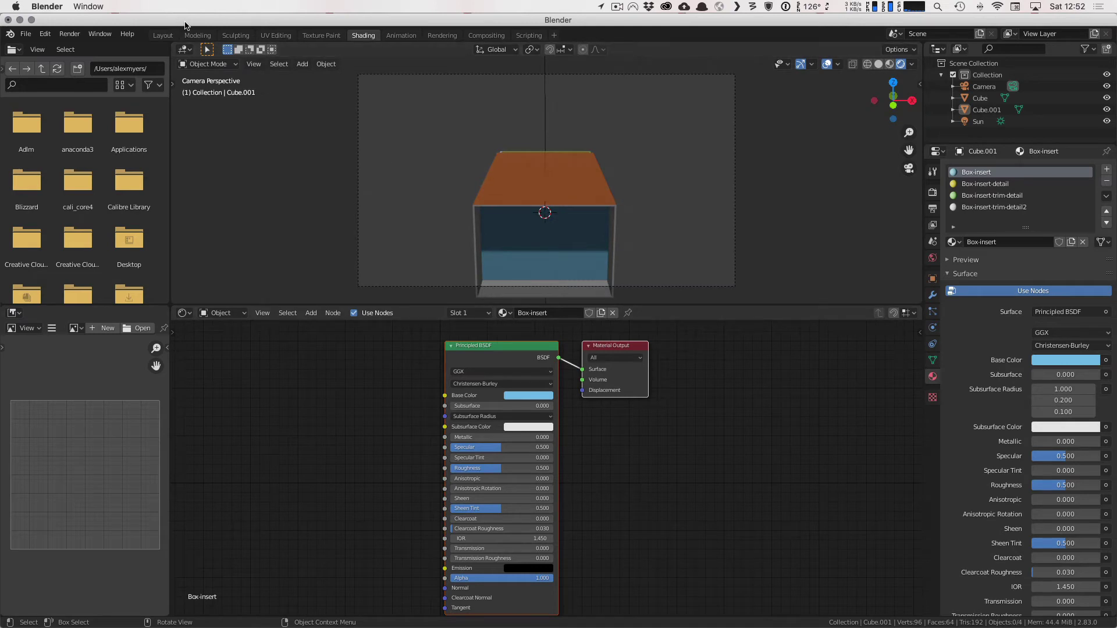
pyautogui.click(173, 36)
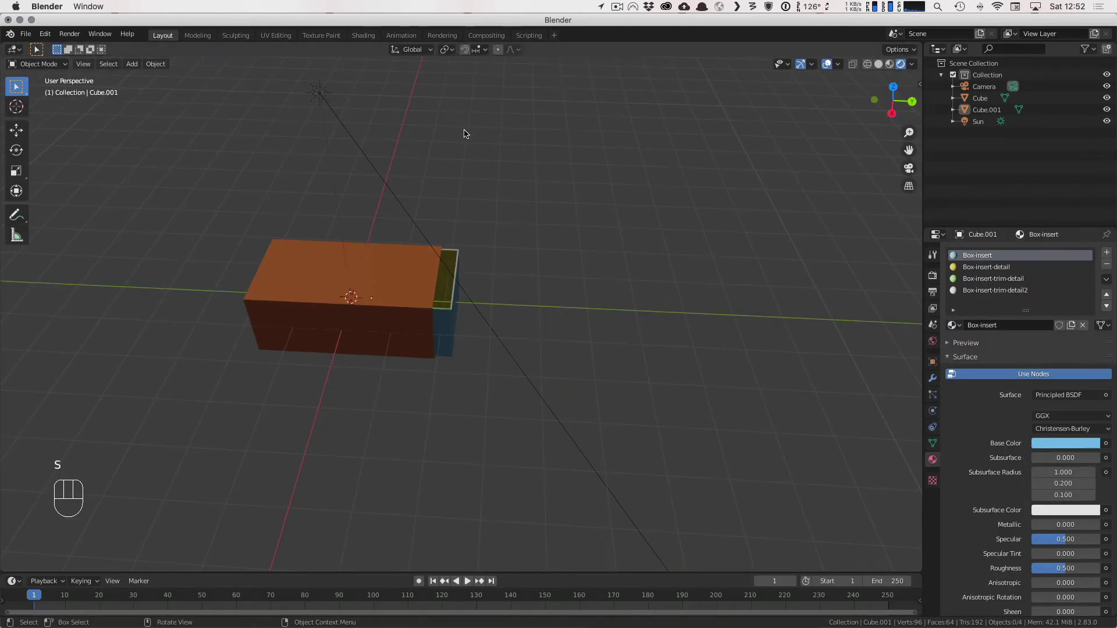
# Step: Start saving the project and browse to the Google Drive folder _Teaching/Creighton/Classes/425 - 3D Design/Assignments
pyautogui.press('super+s')
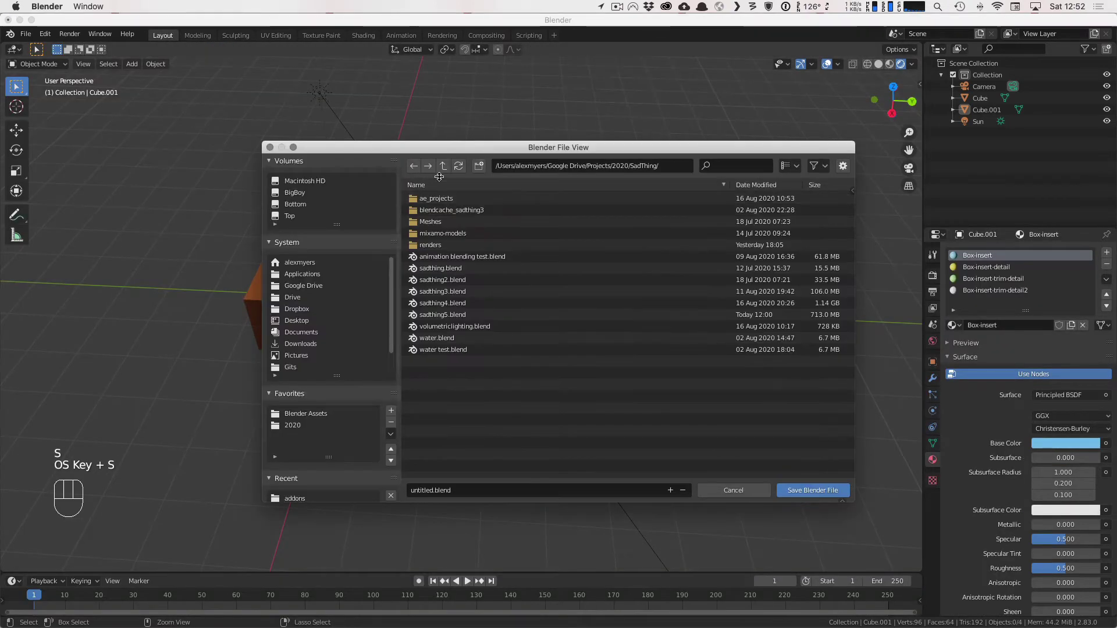
pyautogui.click(303, 286)
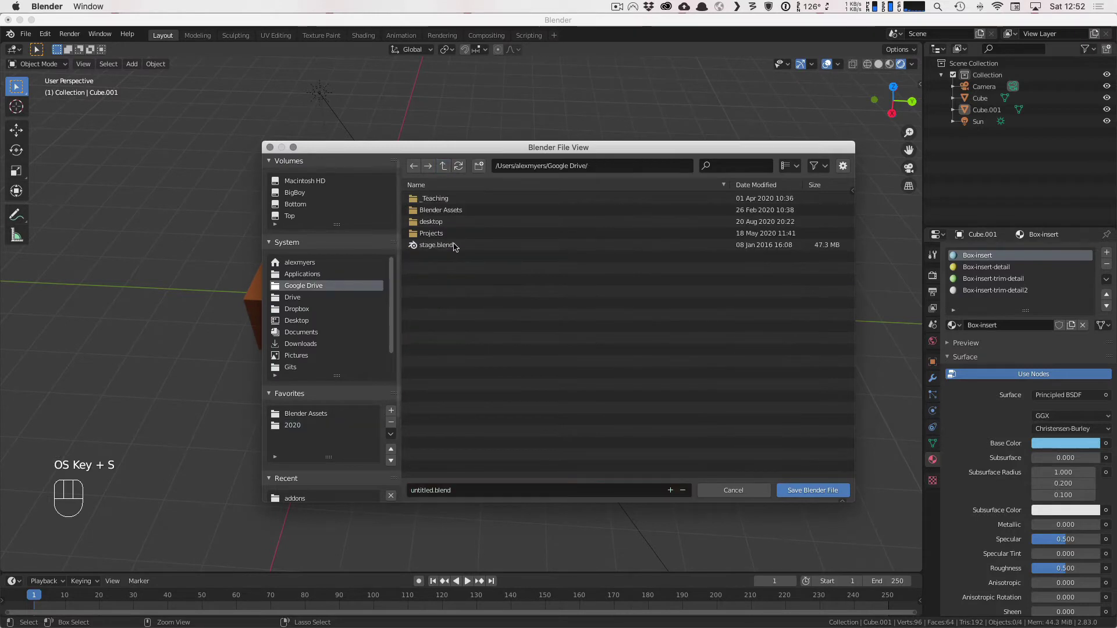
pyautogui.click(455, 210)
pyautogui.doubleClick(454, 201)
pyautogui.doubleClick(448, 199)
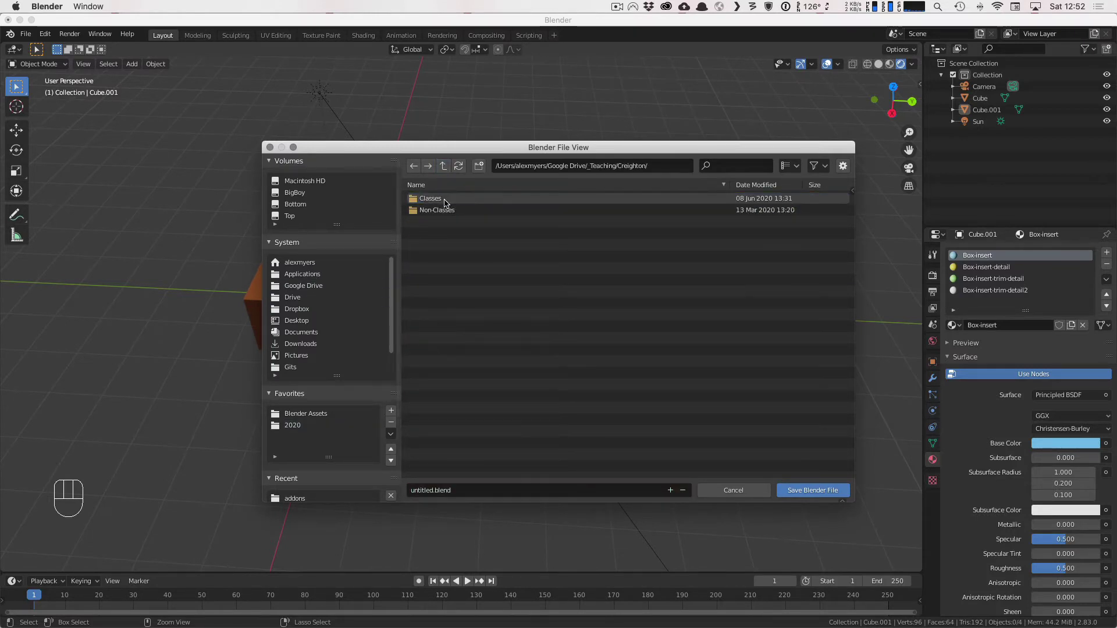
pyautogui.doubleClick(446, 199)
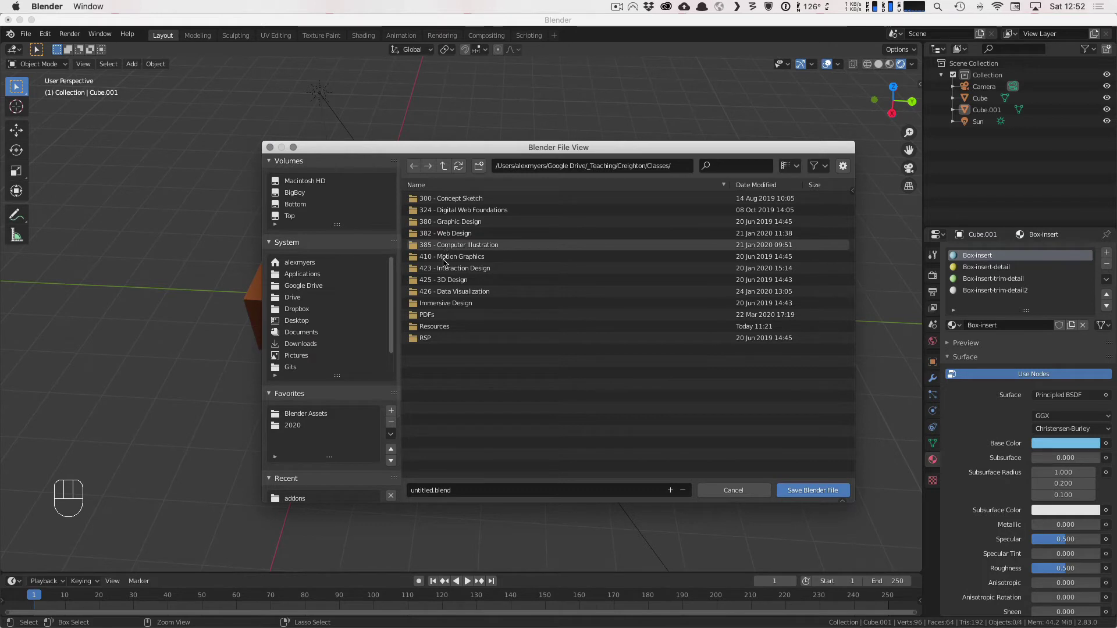
pyautogui.doubleClick(443, 280)
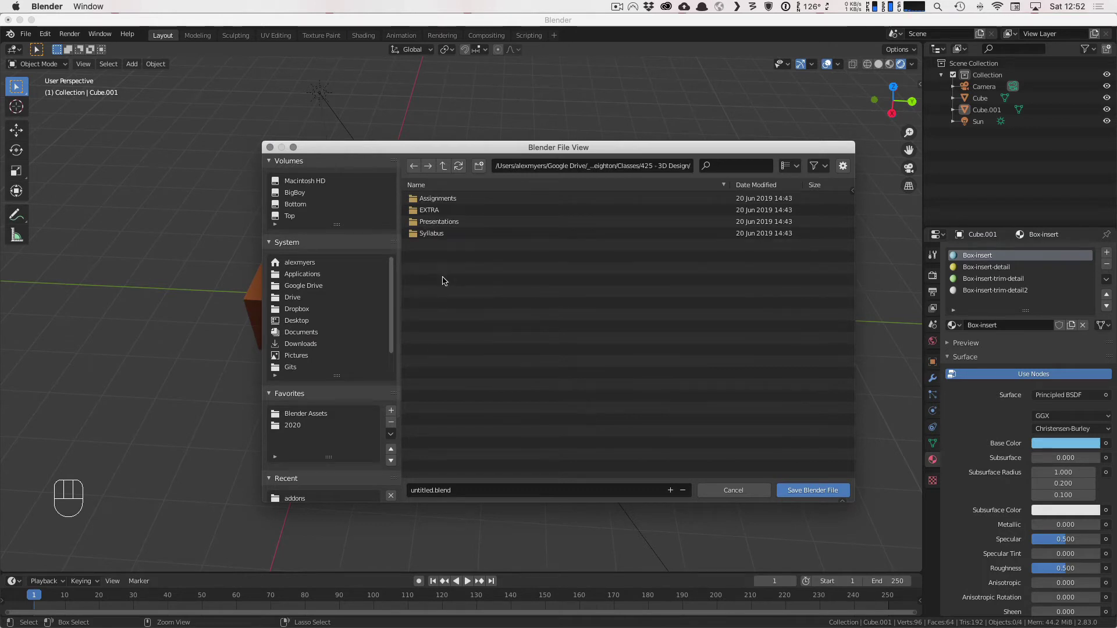
pyautogui.doubleClick(446, 200)
# Step: Name the file tutorial1.blend and save it in the Assignments folder
pyautogui.click(424, 490)
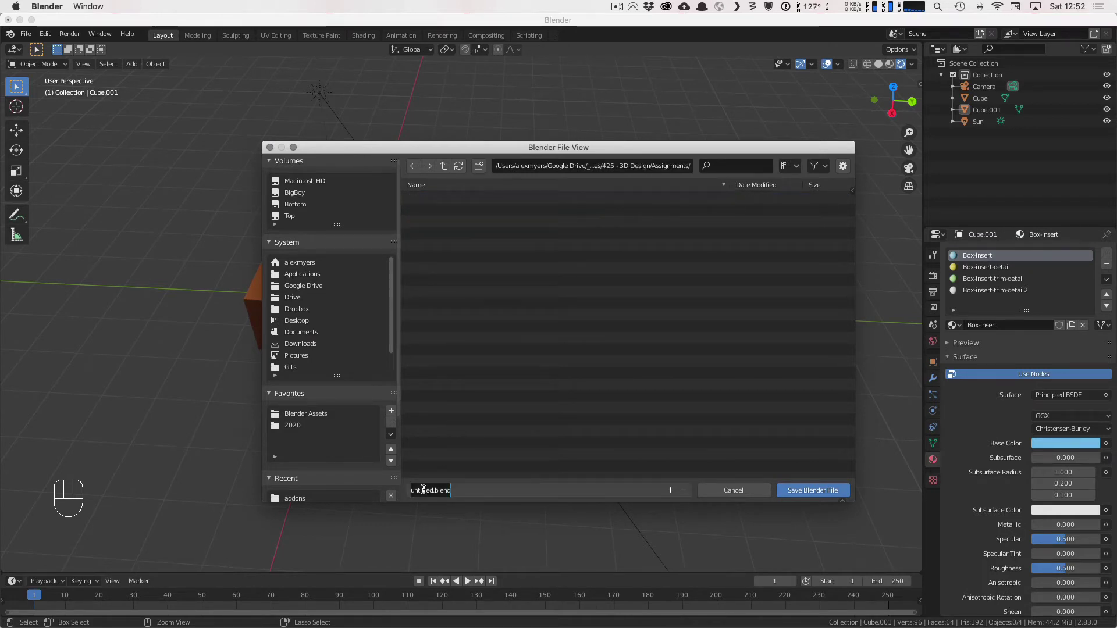
pyautogui.write('sh')
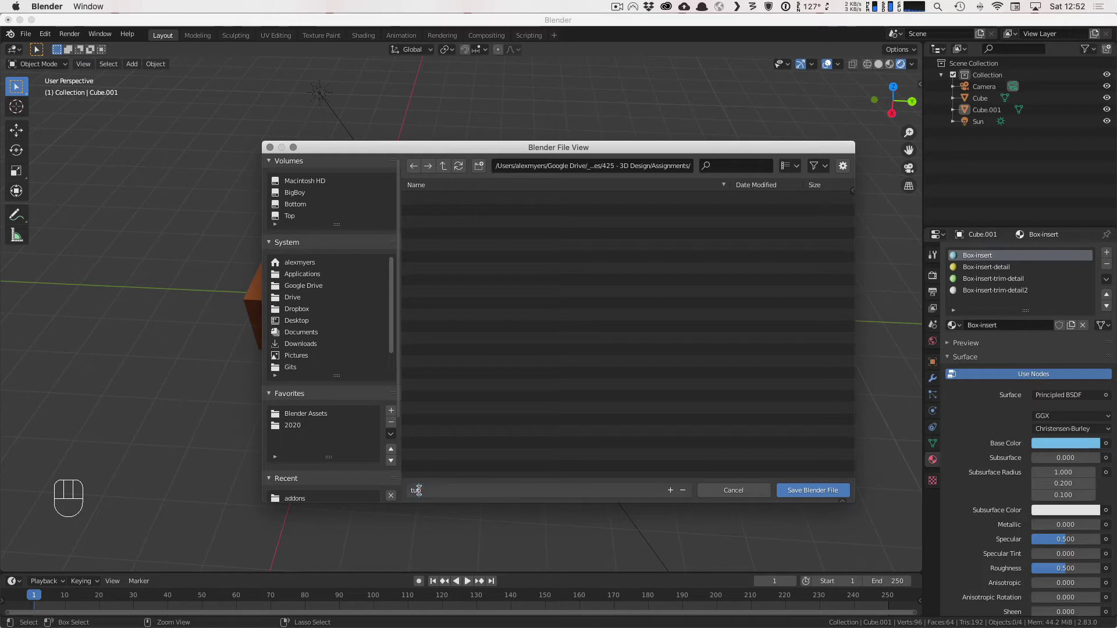
pyautogui.write('torial1')
pyautogui.press('Return')
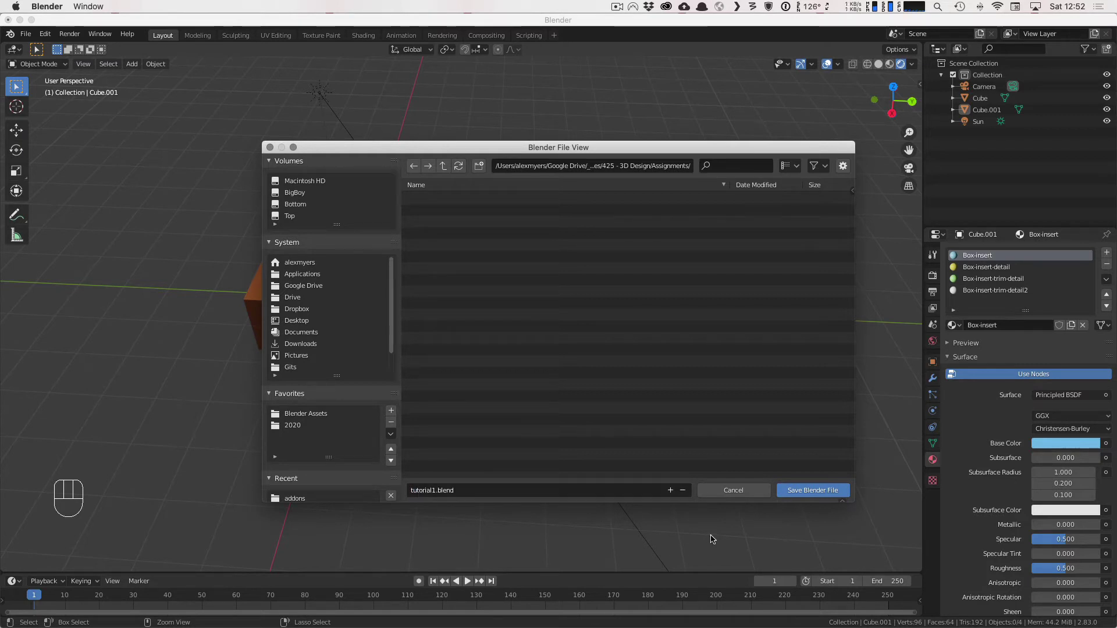
pyautogui.click(822, 490)
# Step: Look through the camera and rotate the sleeve and insert together about the Z axis so the sleeve's long side faces the camera
pyautogui.scroll(5, 439, 333)
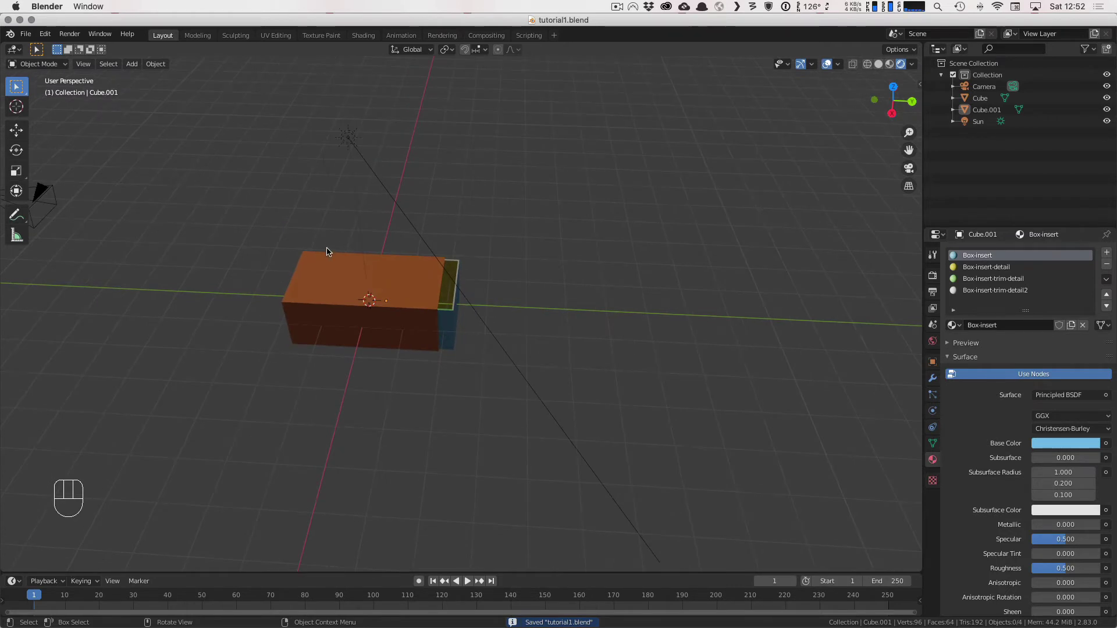
pyautogui.press('KP_0')
pyautogui.moveTo(355, 266); pyautogui.dragTo(446, 342)
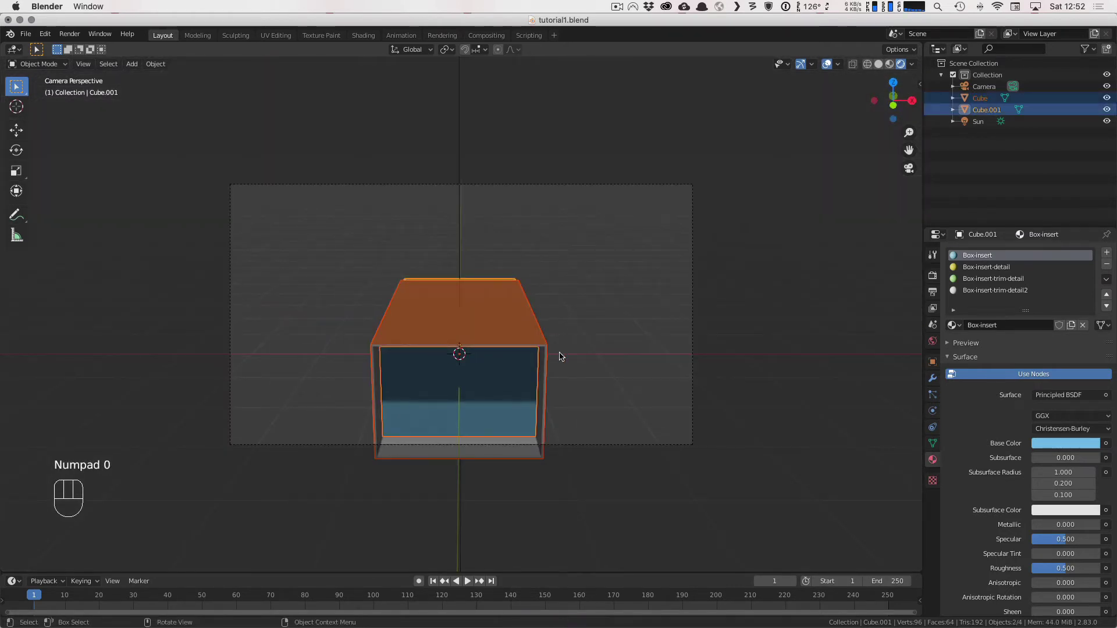
pyautogui.press('r')
pyautogui.press('z')
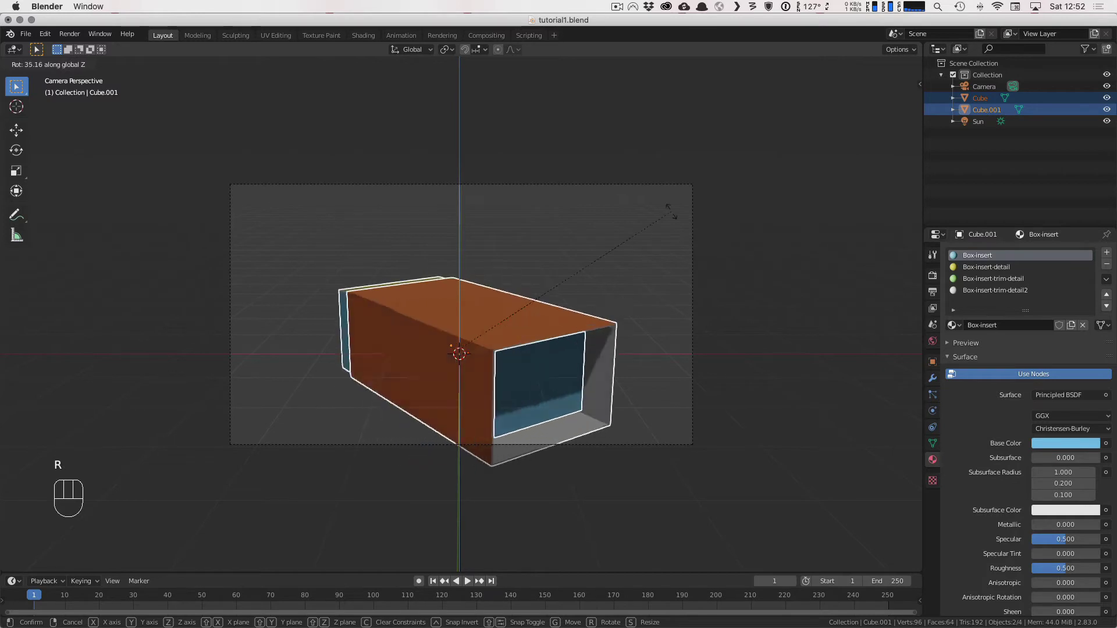
pyautogui.click(486, 269)
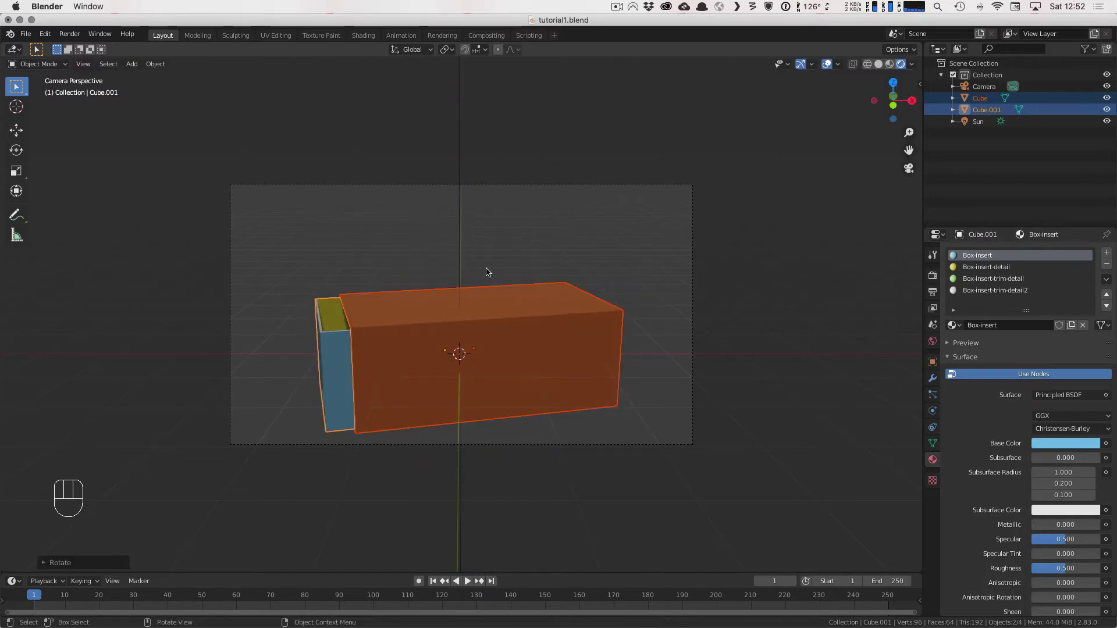
# Step: Scale down the sleeve and insert together and move them horizontally toward the right rear of the camera view, keeping their height
pyautogui.press('s')
pyautogui.click(521, 309)
pyautogui.press('g')
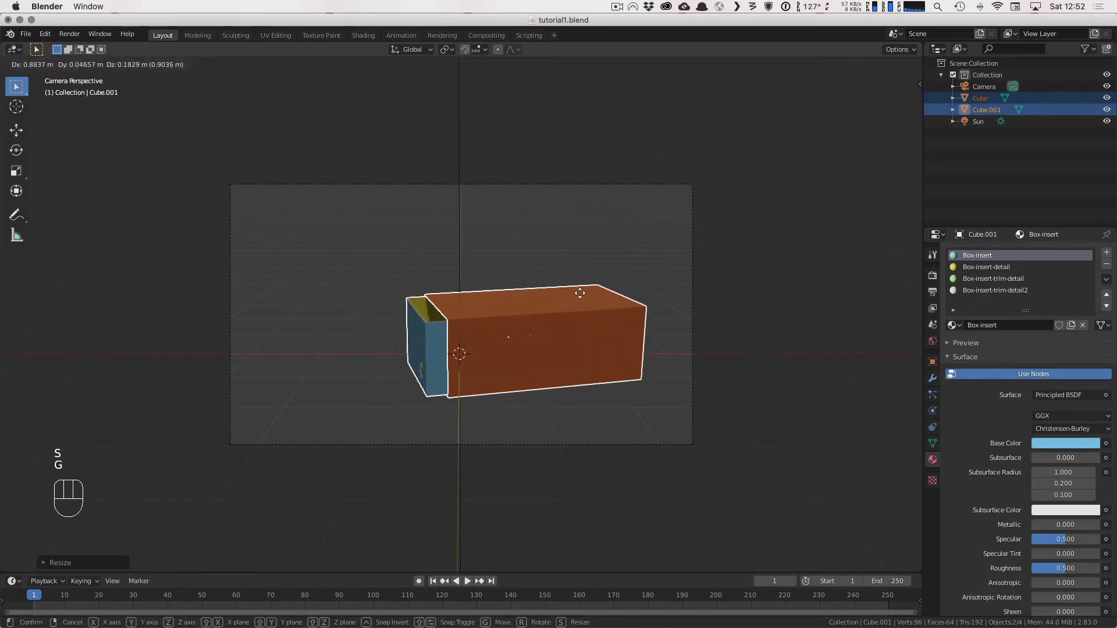
pyautogui.hotkey('shift', 'z')
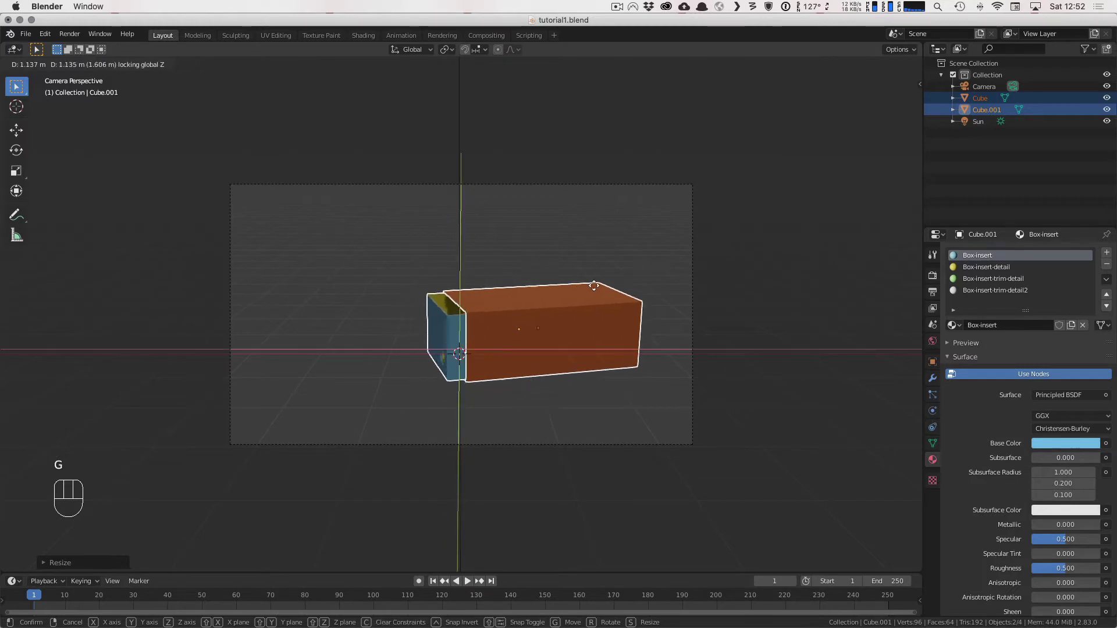
pyautogui.click(622, 278)
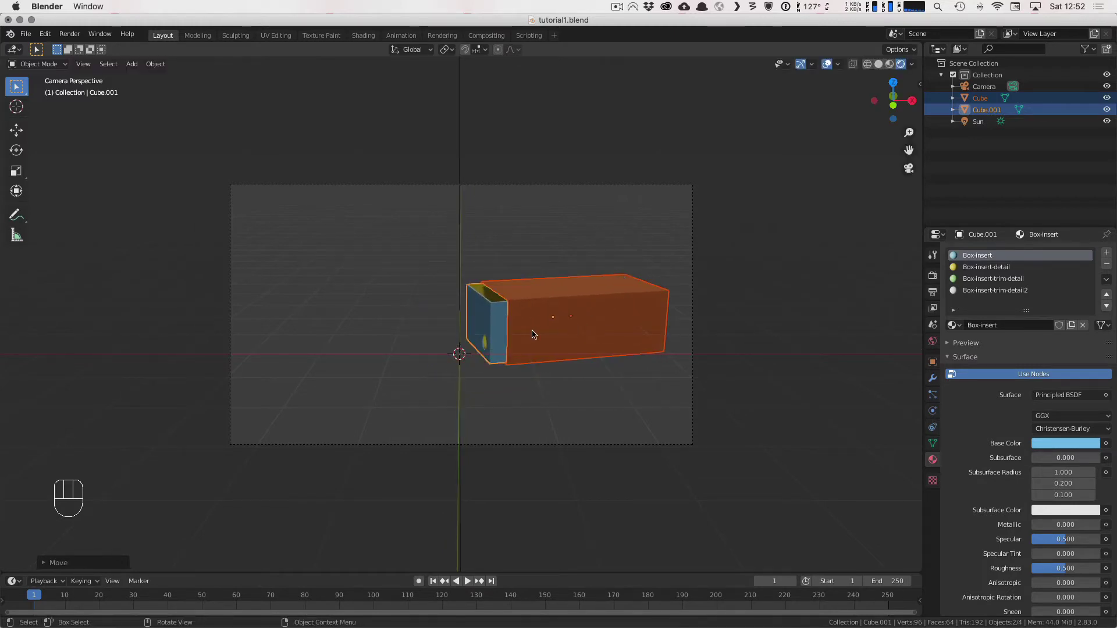
# Step: Add a plane mesh and scale it up into a large floor extending beyond the camera frame
pyautogui.hotkey('shift', 'a')
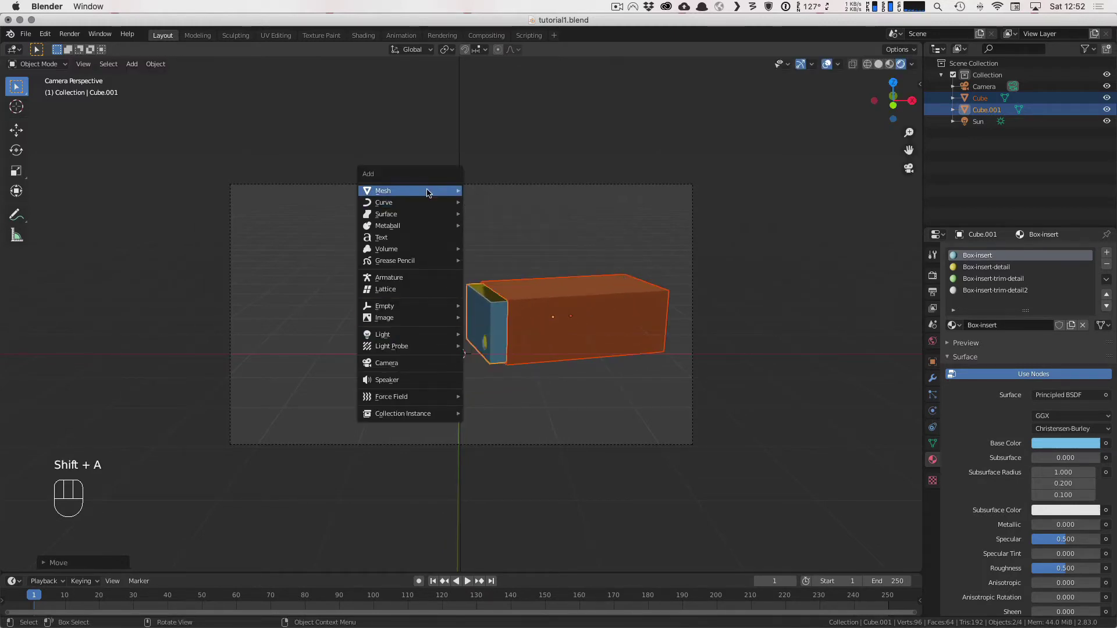
pyautogui.moveTo(429, 191)
pyautogui.click(495, 192)
pyautogui.press('s')
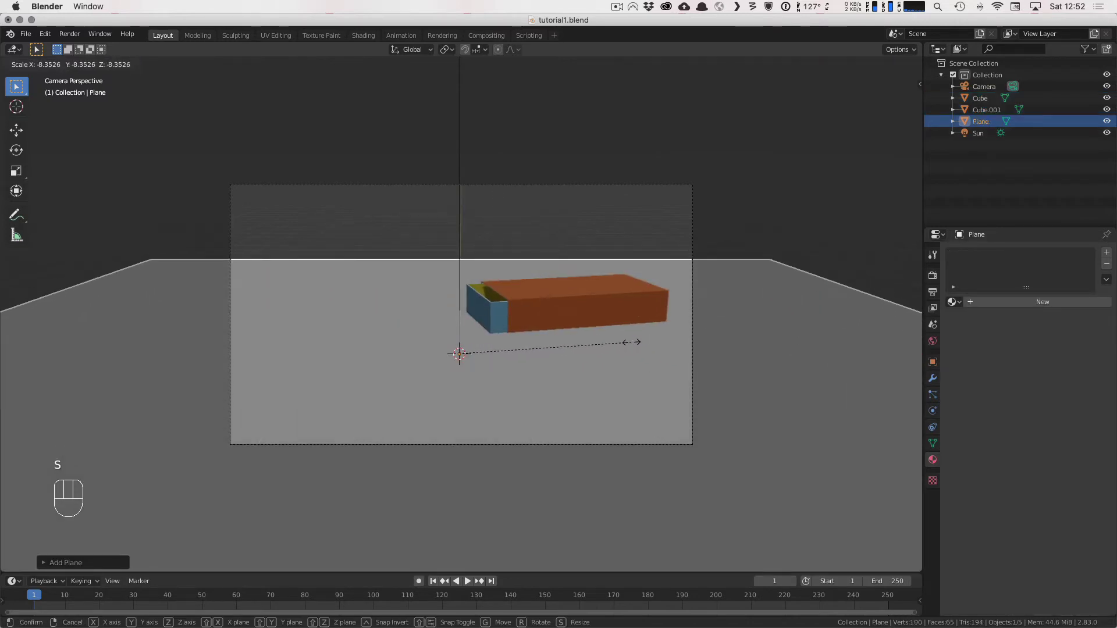
pyautogui.click(629, 349)
# Step: Lower the floor plane about 0.55 m along Z to beneath the box and slide it back along Y
pyautogui.press('g')
pyautogui.press('z')
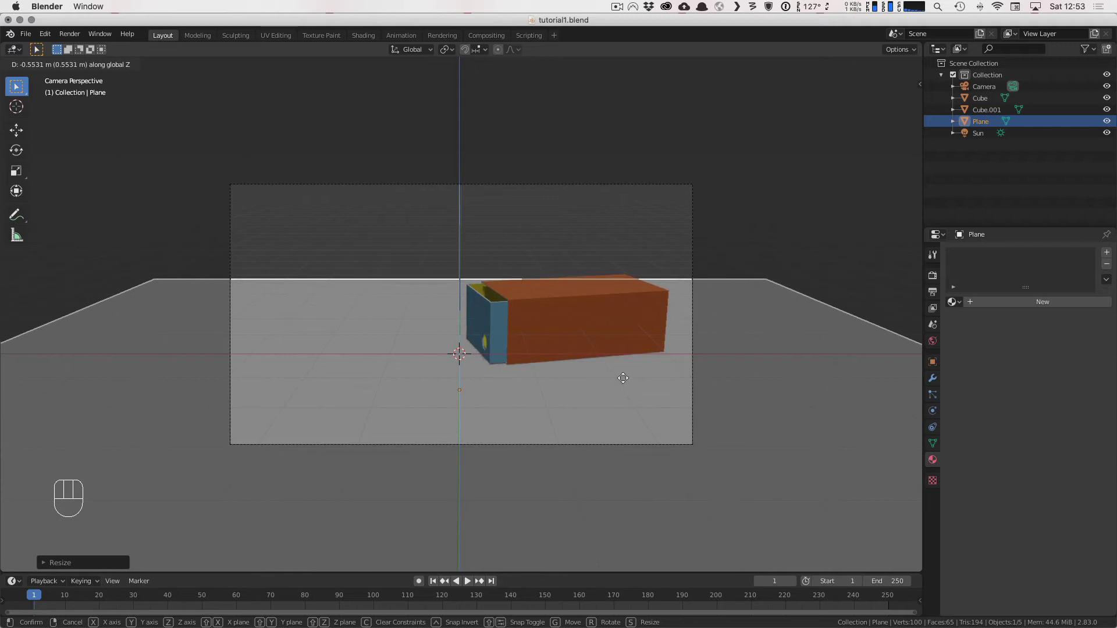
pyautogui.click(624, 379)
pyautogui.press('g')
pyautogui.press('y')
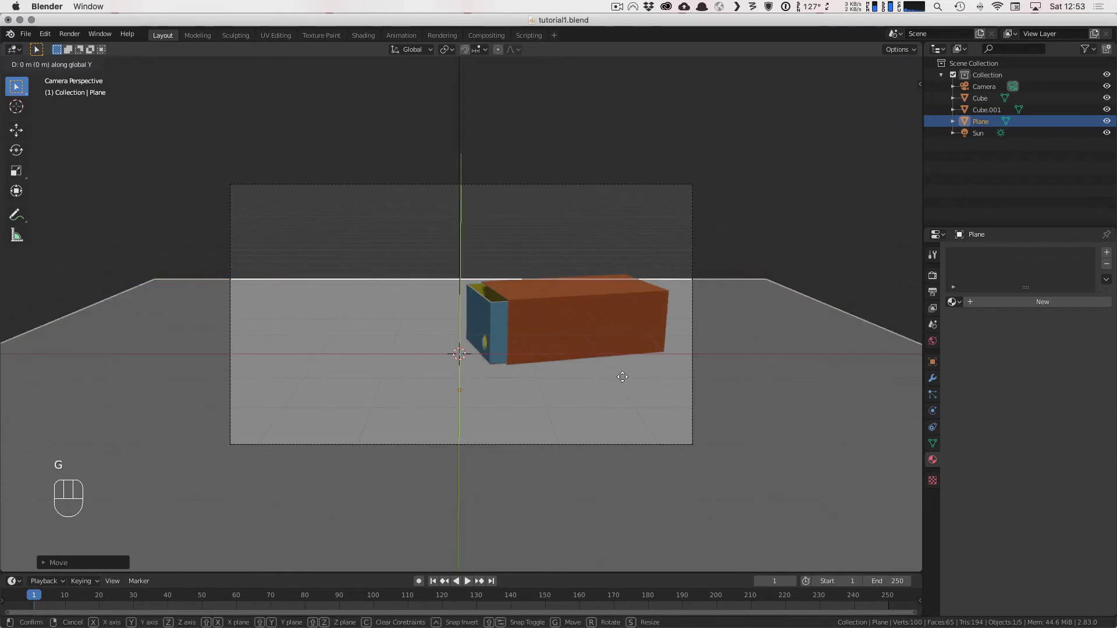
pyautogui.click(548, 288)
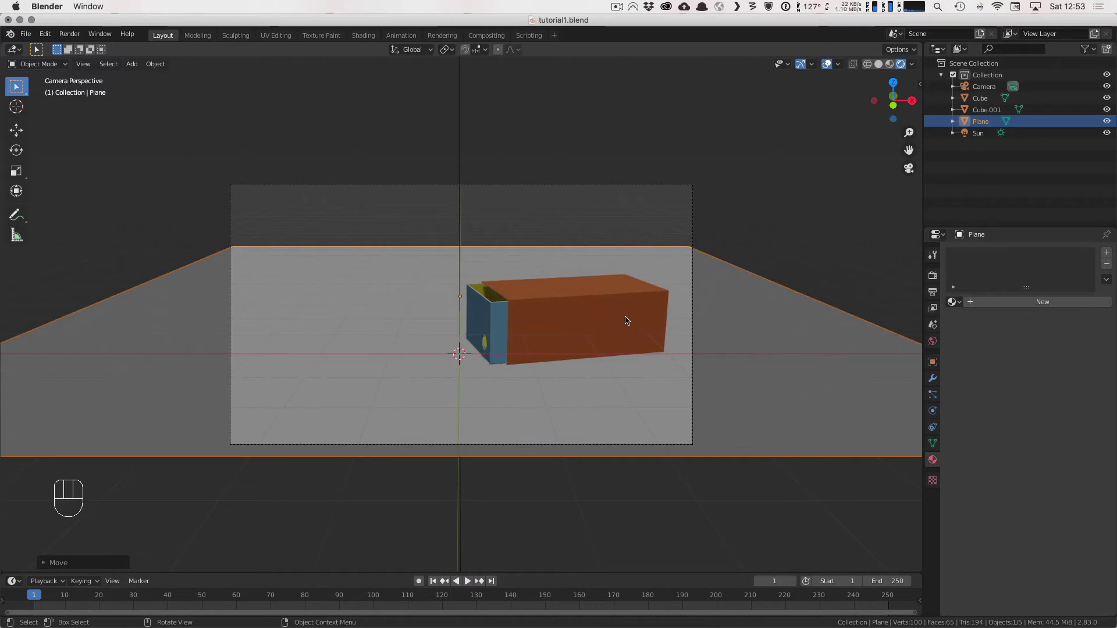
# Step: Rotate the sleeve and insert together about the vertical axis to turn the insert's end toward the camera, and deselect everything
pyautogui.click(609, 329)
pyautogui.keyDown('shift'); pyautogui.click(618, 348); pyautogui.keyUp('shift')
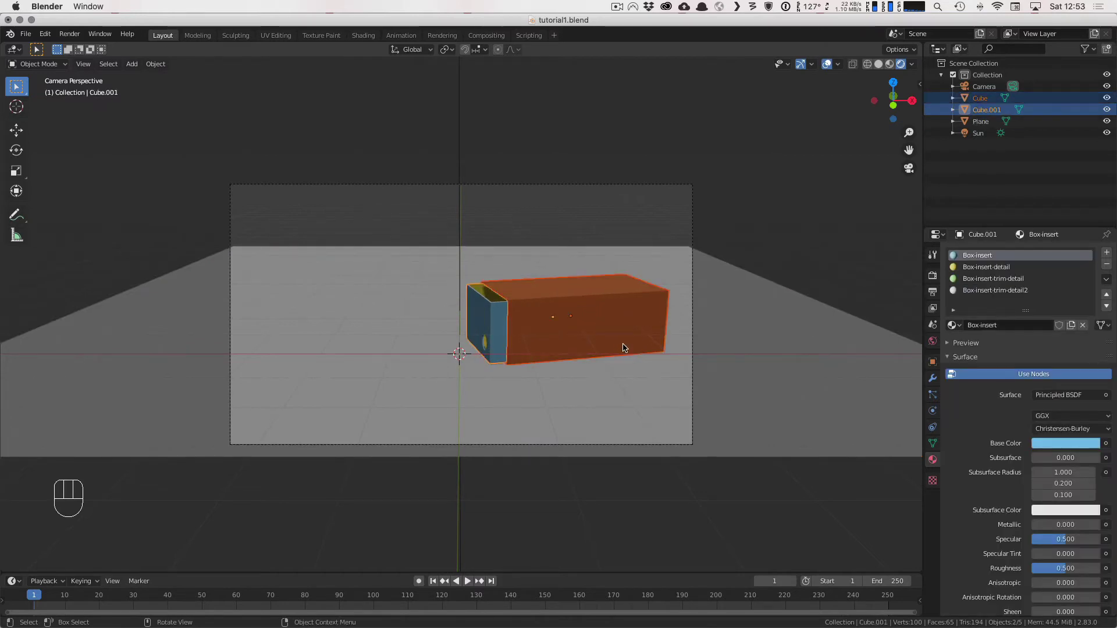
pyautogui.press('r')
pyautogui.click(677, 332)
pyautogui.press('a')
pyautogui.press('a')
pyautogui.press('a')
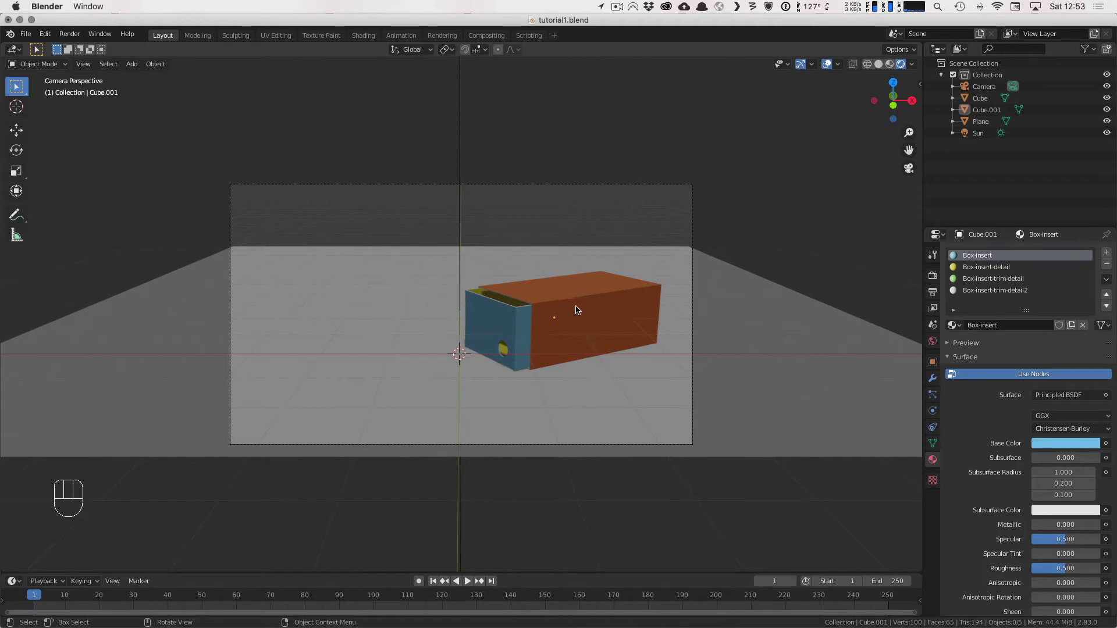
# Step: Move the sun lamp to the upper left of the box and aim its light diagonally down at the sleeve
pyautogui.click(461, 145)
pyautogui.scroll(-3, 489, 186)
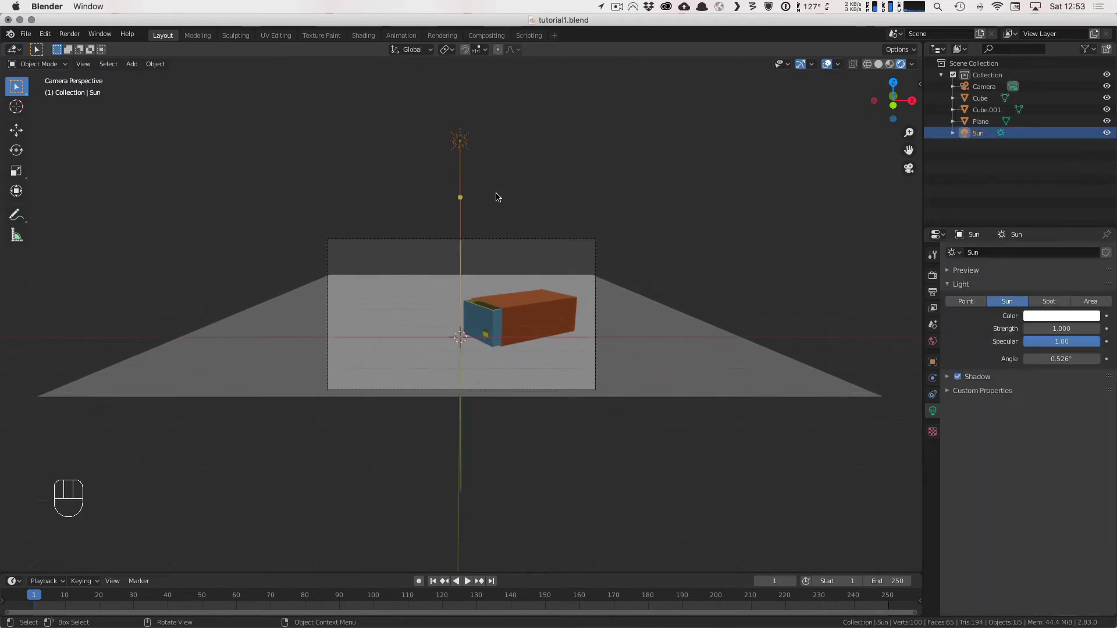
pyautogui.press('g')
pyautogui.click(353, 159)
pyautogui.moveTo(348, 187); pyautogui.dragTo(404, 200)
# Step: Set the Eevee ambient occlusion factor to 0.43 in the render settings
pyautogui.click(932, 275)
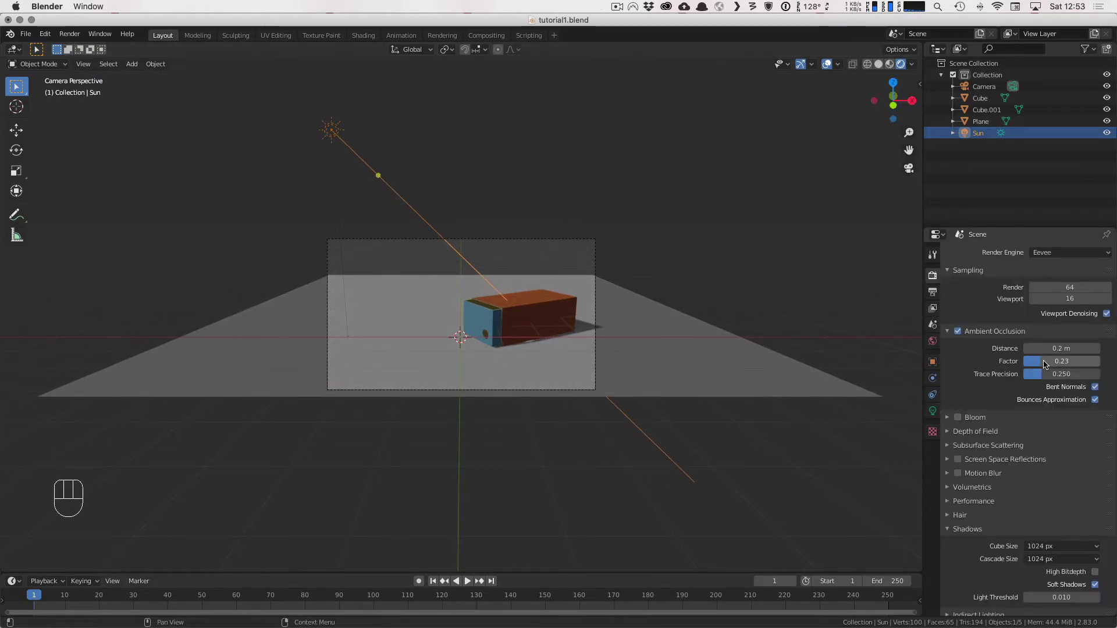
pyautogui.moveTo(1045, 363); pyautogui.dragTo(1048, 364)
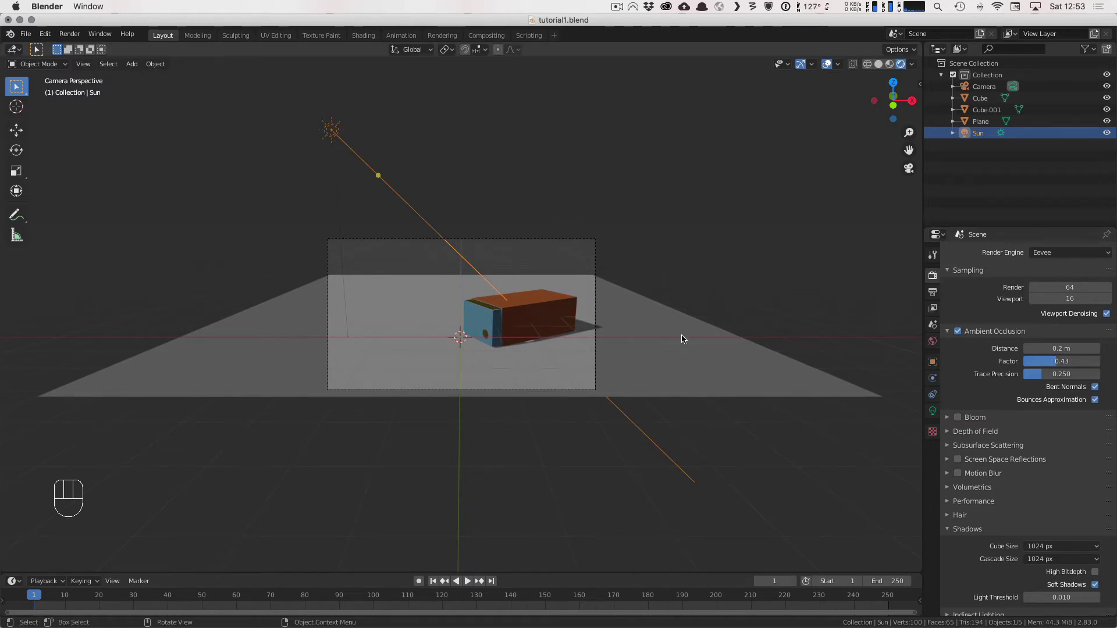
pyautogui.scroll(5, 591, 344)
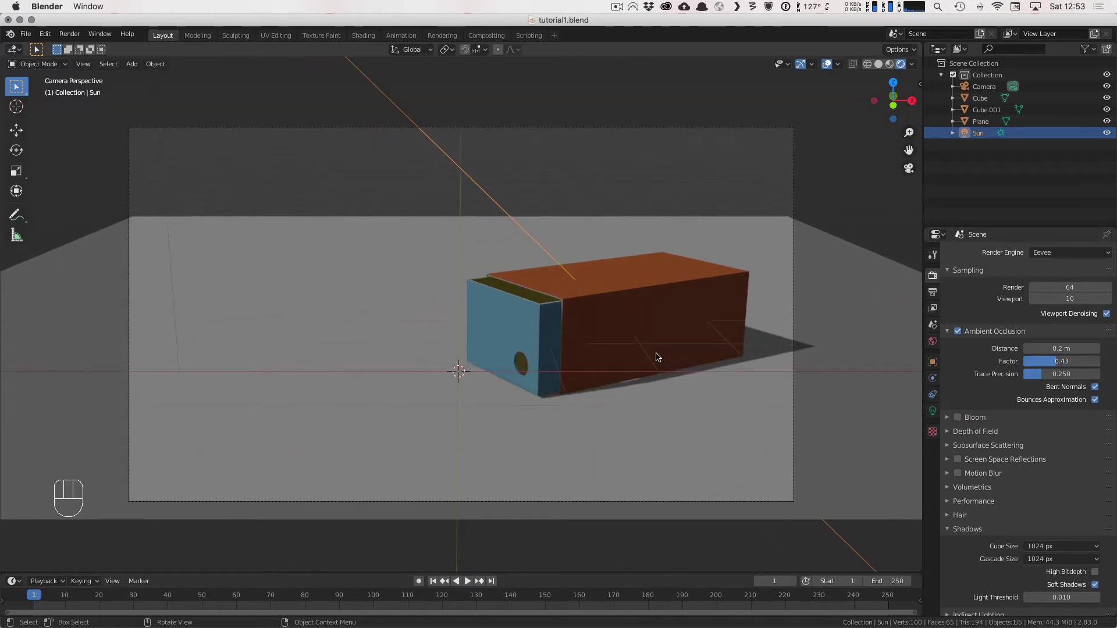
# Step: Render the camera view with Eevee, inspect the box and its shadow up close, and close the render window
pyautogui.click(71, 33)
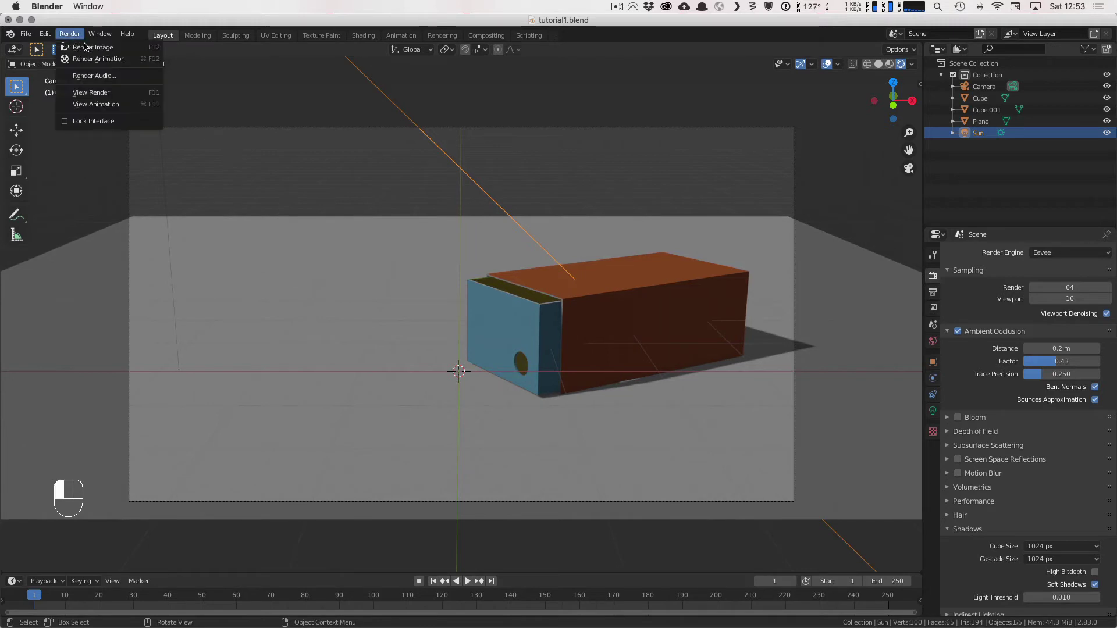
pyautogui.click(88, 48)
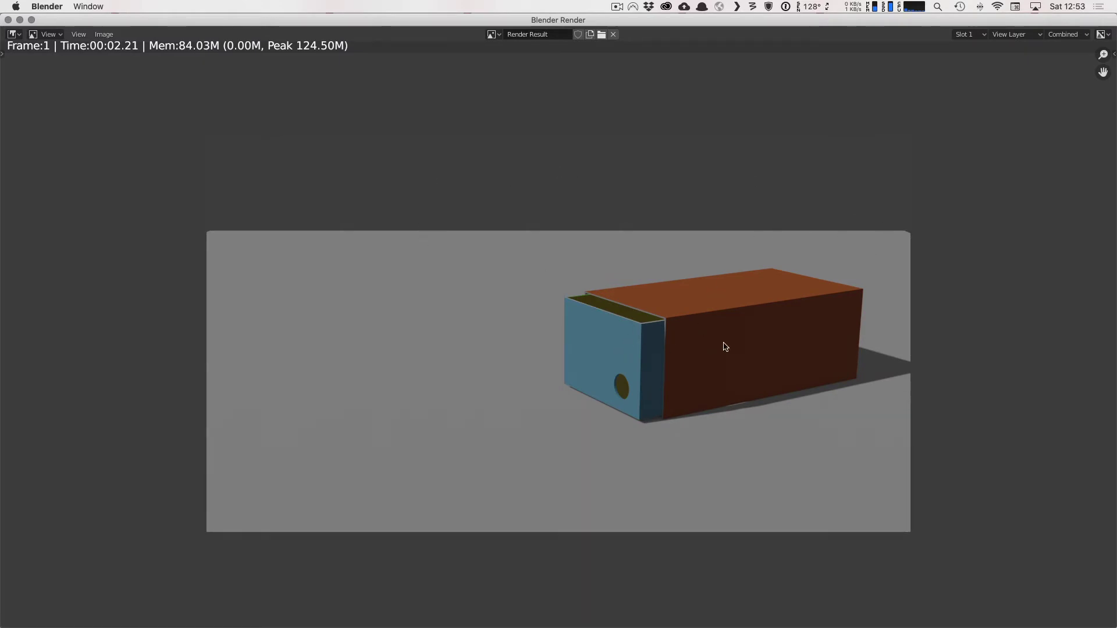
pyautogui.scroll(2, 726, 347)
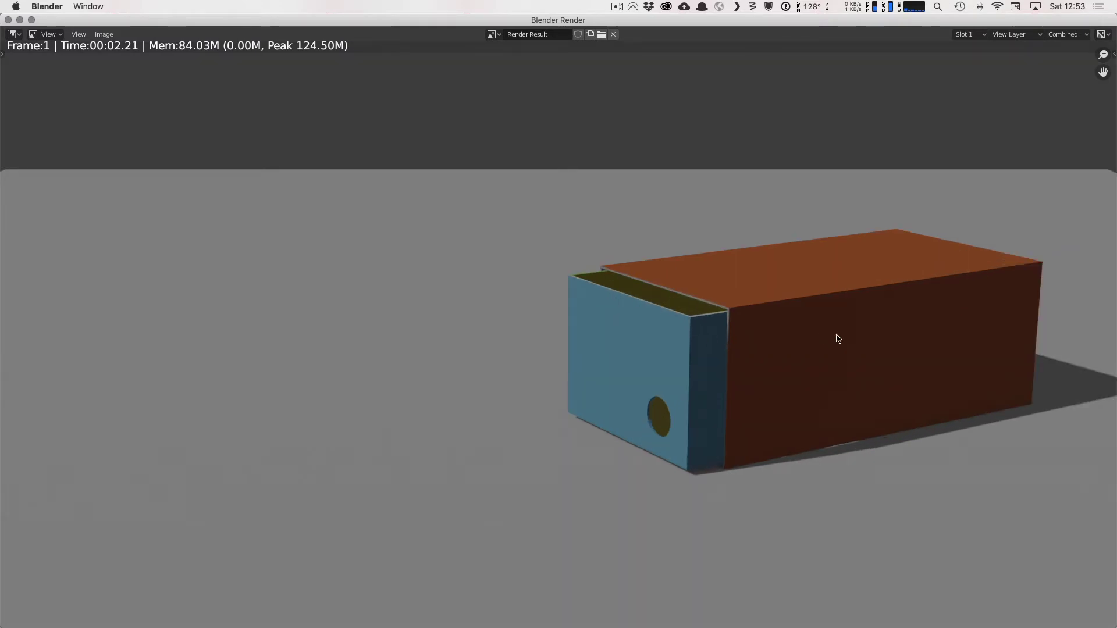
pyautogui.scroll(-3, 821, 365)
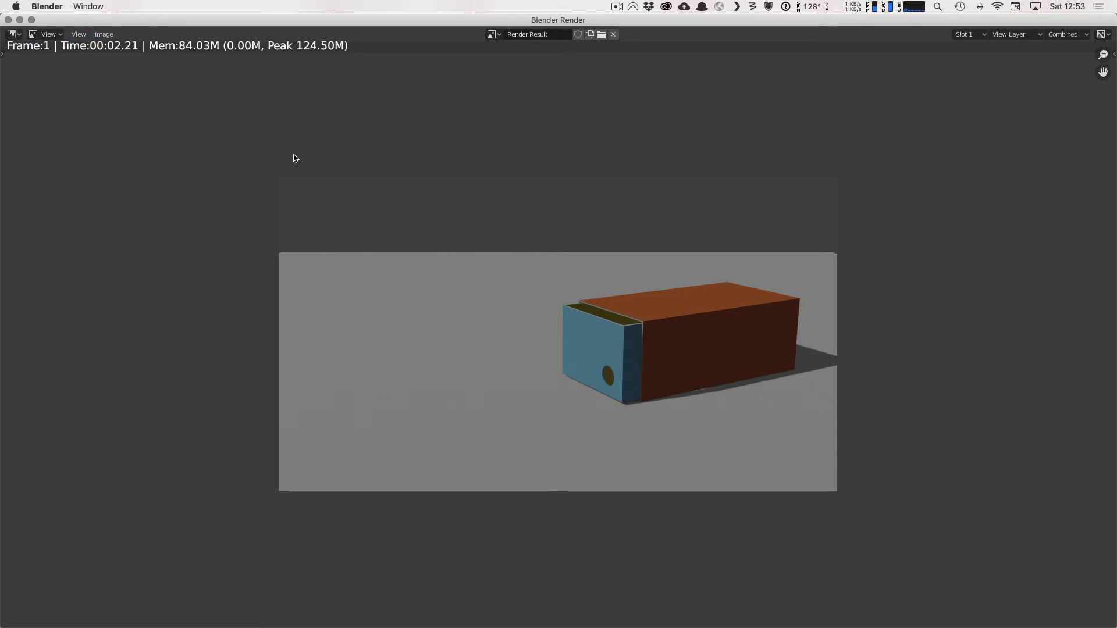
pyautogui.click(7, 20)
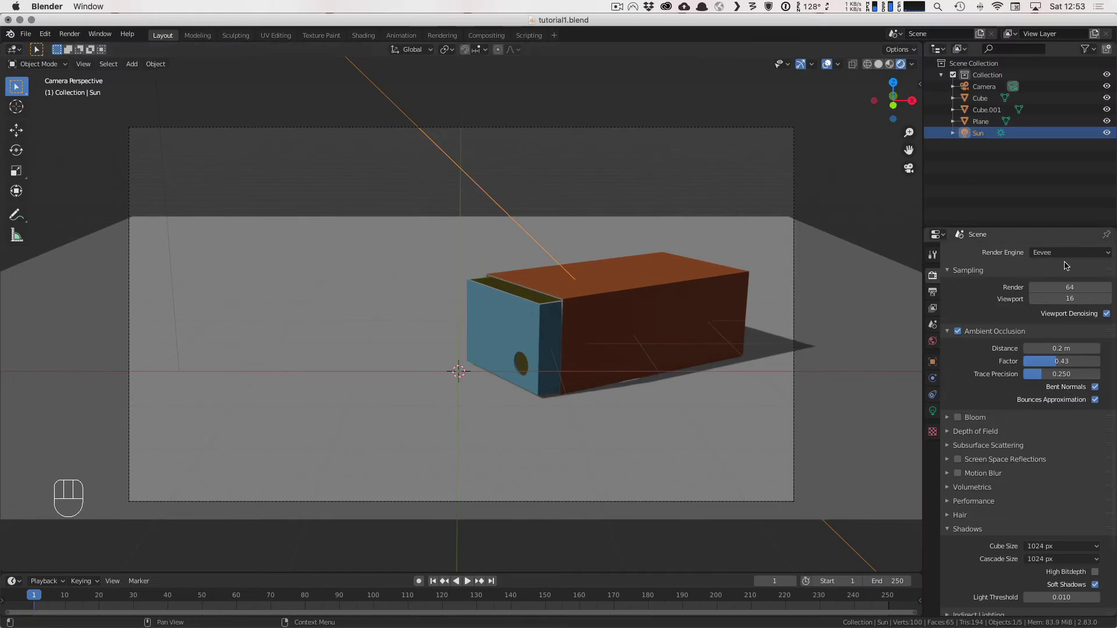
# Step: Change the render engine to Cycles and render the image
pyautogui.click(1070, 252)
pyautogui.click(1053, 289)
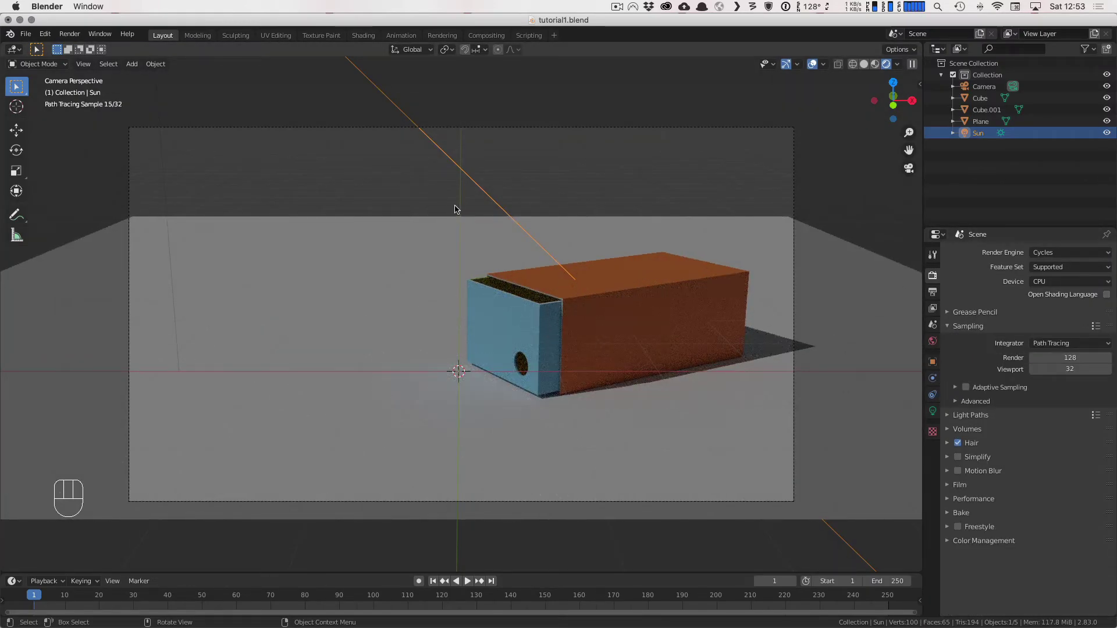
pyautogui.press('F12')
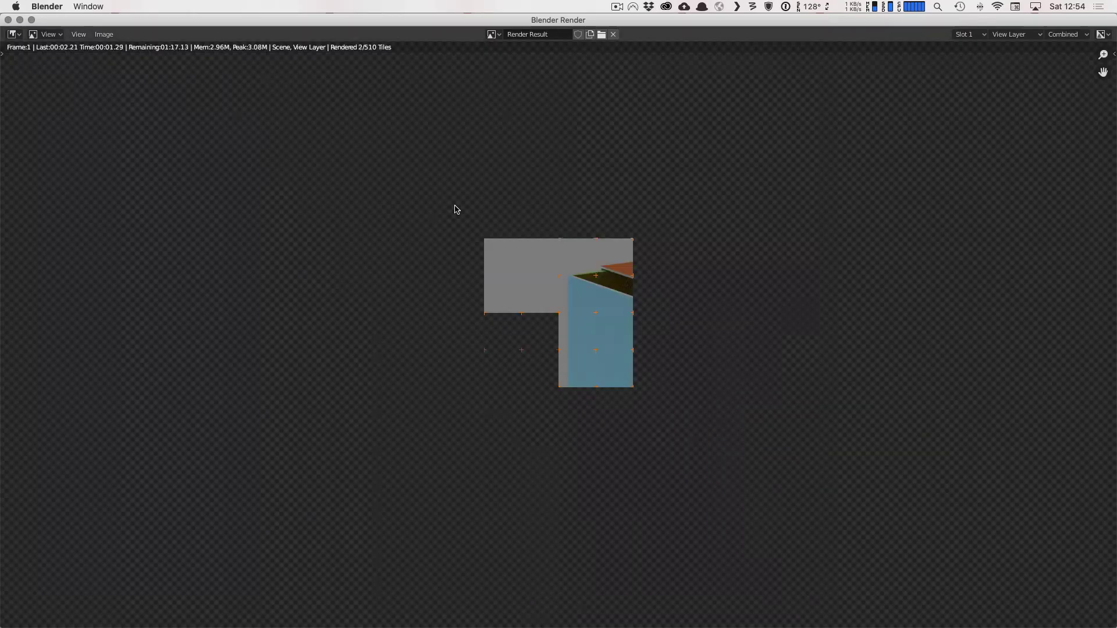
# Step: Examine the Cycles render, especially the floor lighting near the blue insert, and close the render window
pyautogui.scroll(-1, 473, 359)
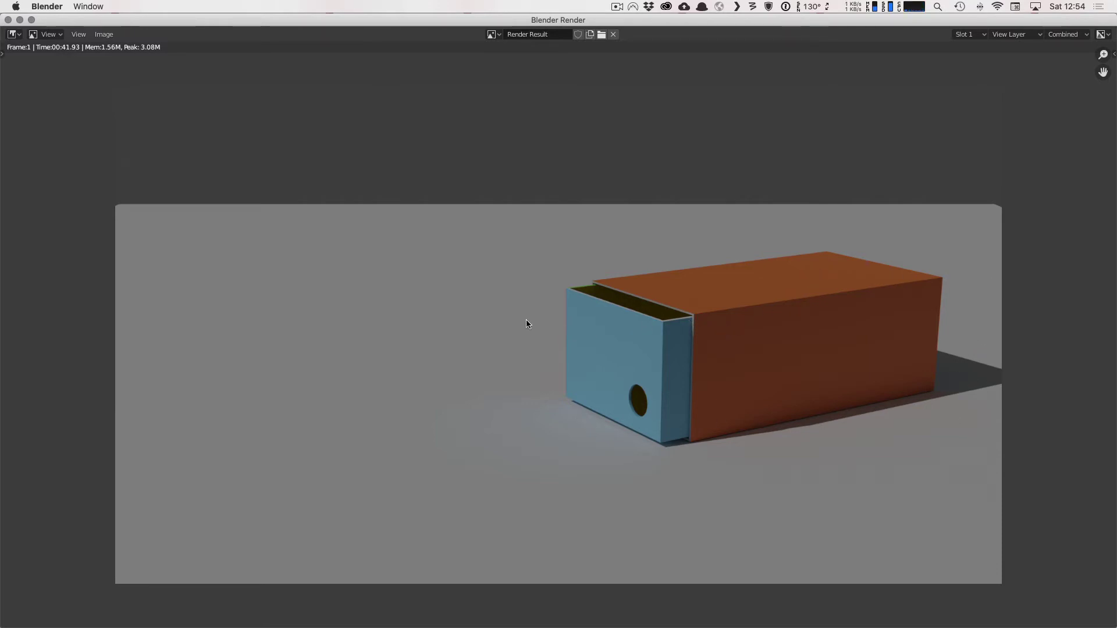
pyautogui.scroll(4, 613, 430)
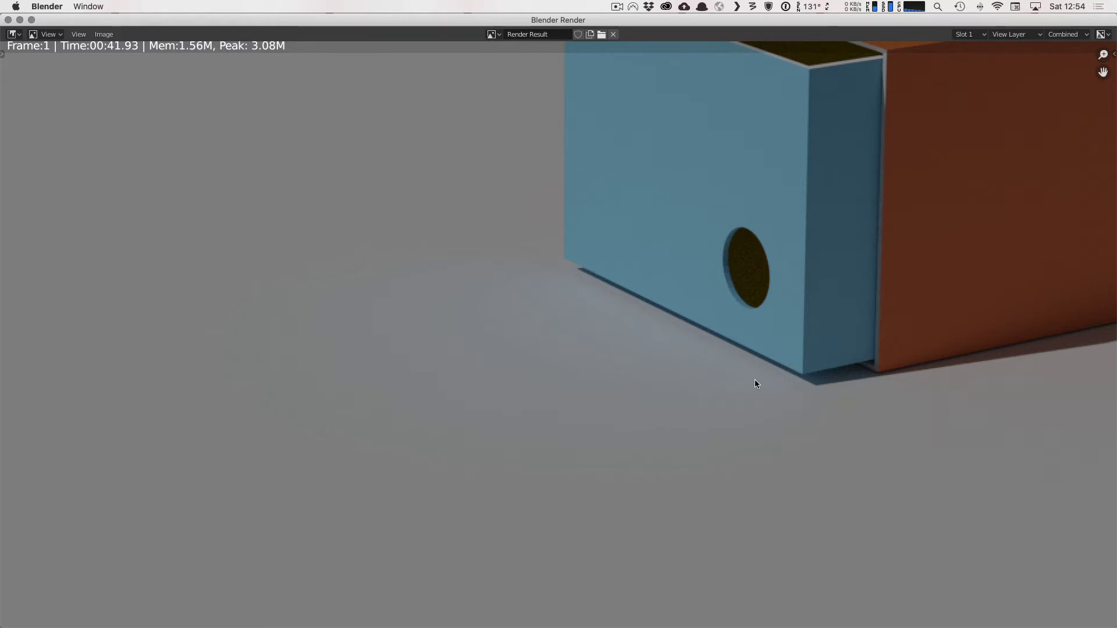
pyautogui.scroll(-3, 755, 380)
pyautogui.scroll(-2, 792, 348)
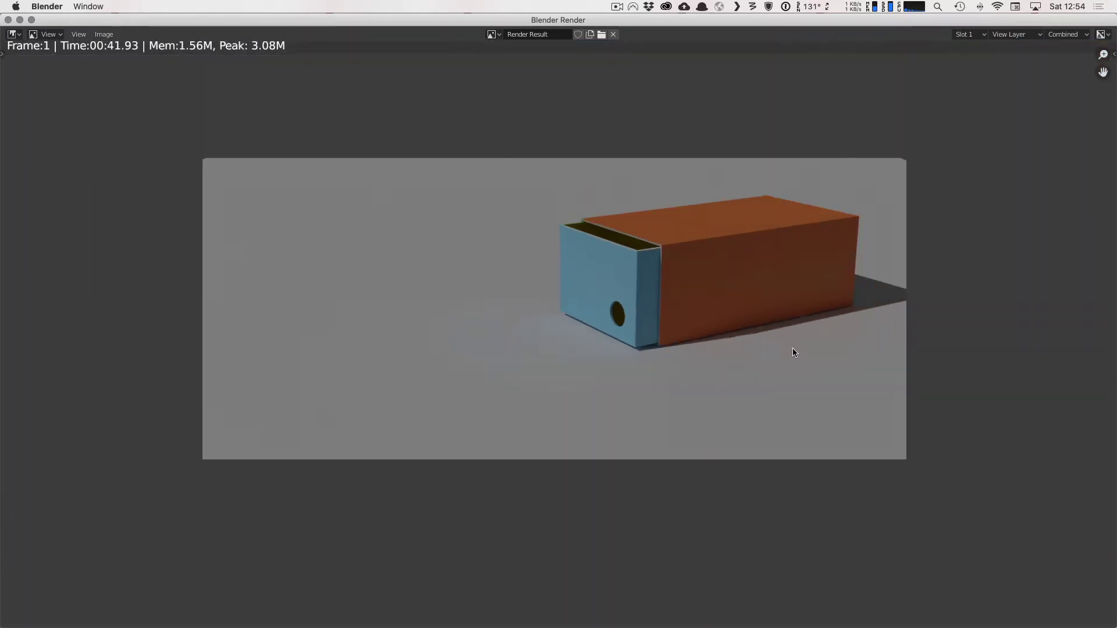
pyautogui.moveTo(443, 217); pyautogui.dragTo(428, 328, button='middle')
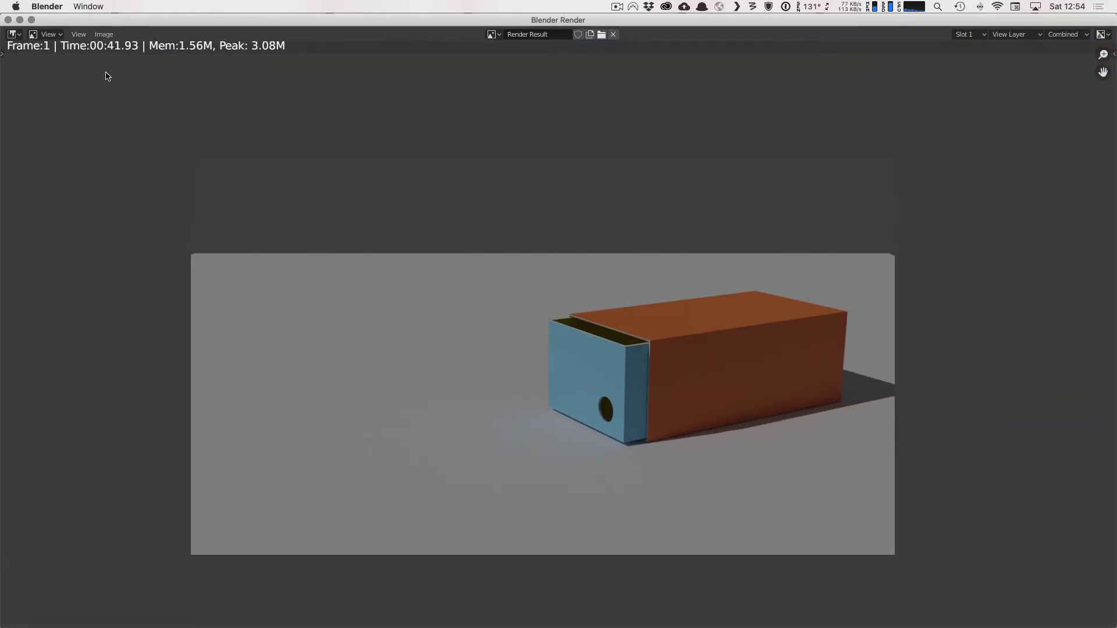
pyautogui.keyDown('alt'); pyautogui.moveTo(2, 15); pyautogui.dragTo(115, 75); pyautogui.keyUp('alt')
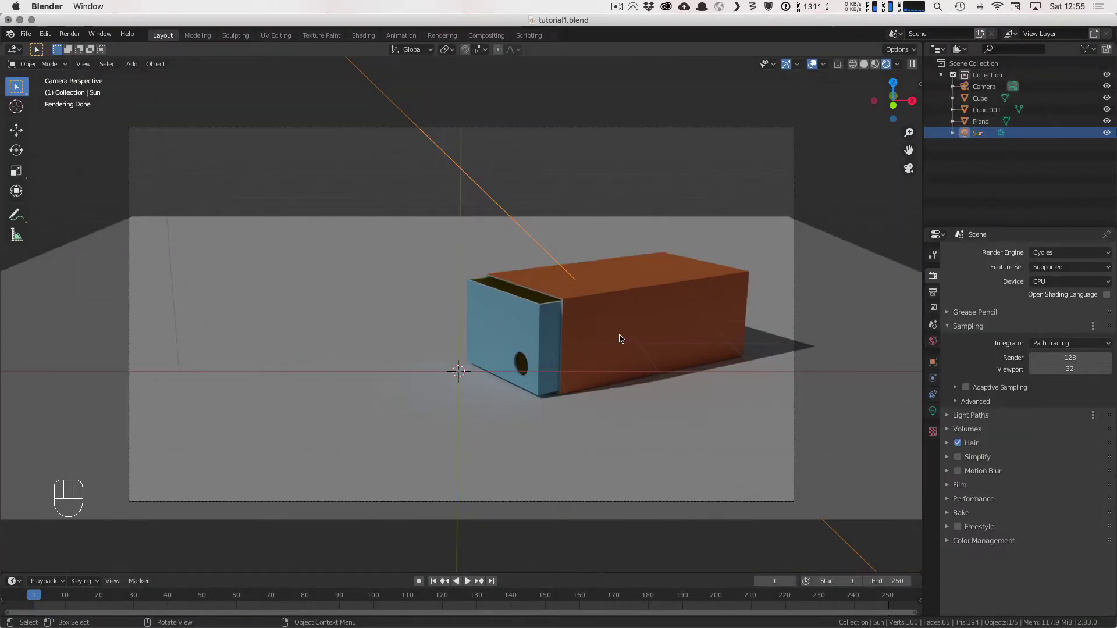
# Step: Switch the viewport shading to Solid and on to Material Preview to work outside the rendered view
pyautogui.press('z')
pyautogui.click(624, 320)
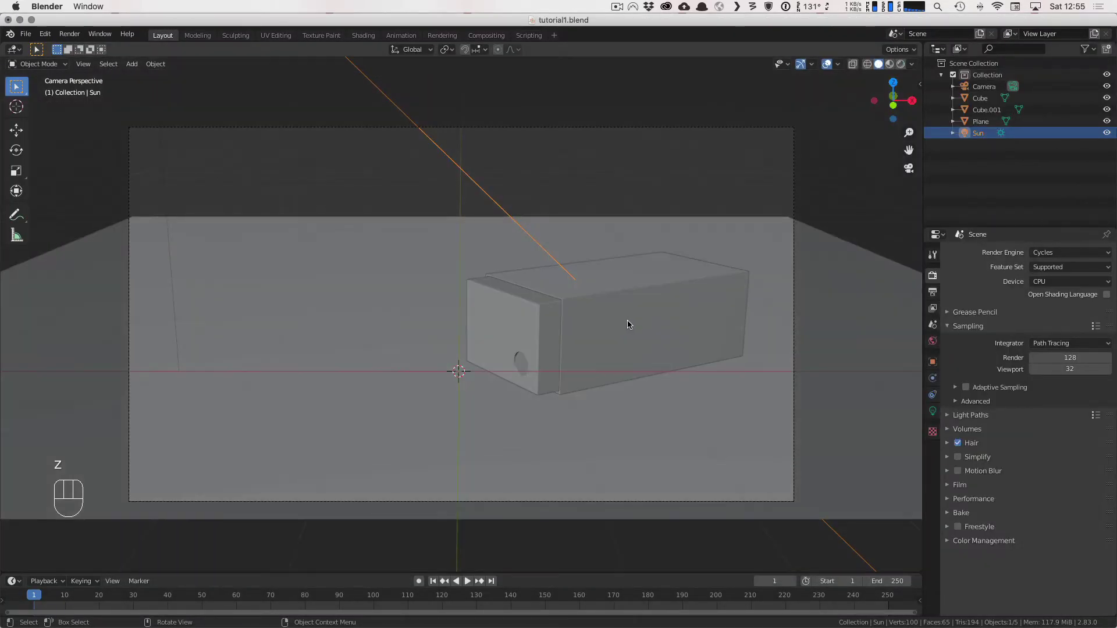
pyautogui.press('z')
pyautogui.click(576, 382)
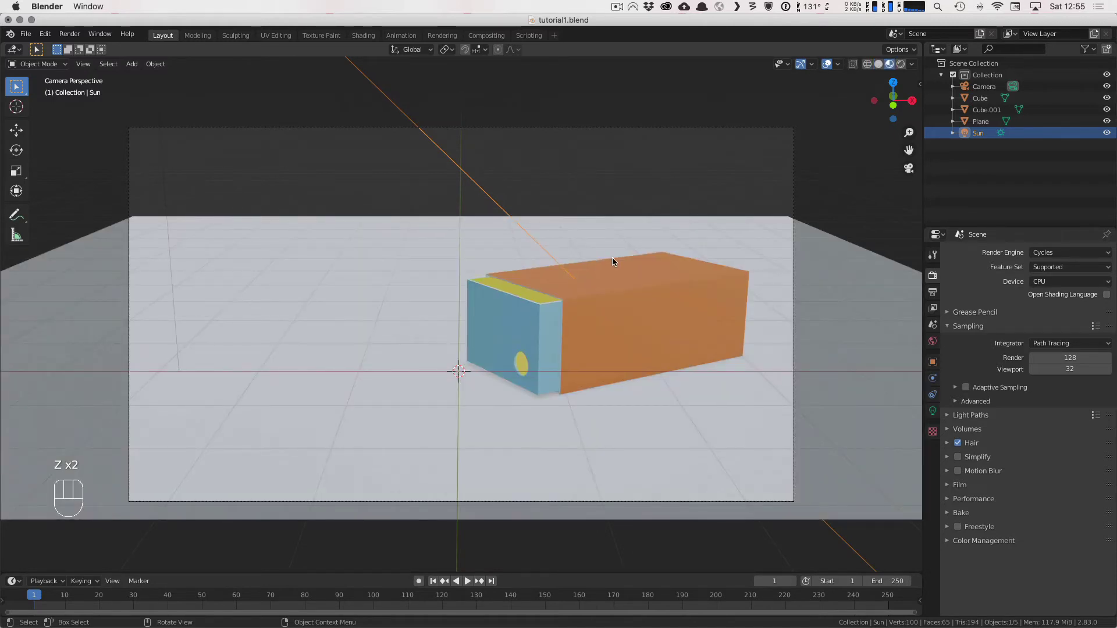
pyautogui.moveTo(612, 261); pyautogui.dragTo(592, 282, button='middle')
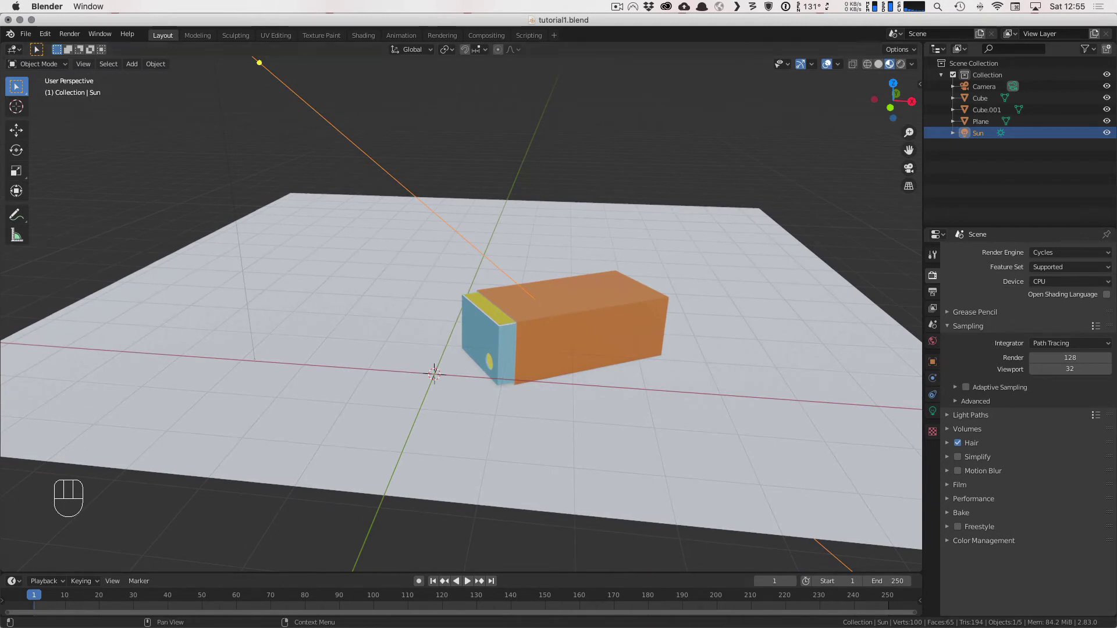
# Step: Enable ambient occlusion in the world settings and set its factor to 0.15
pyautogui.click(932, 341)
pyautogui.click(957, 369)
pyautogui.click(951, 371)
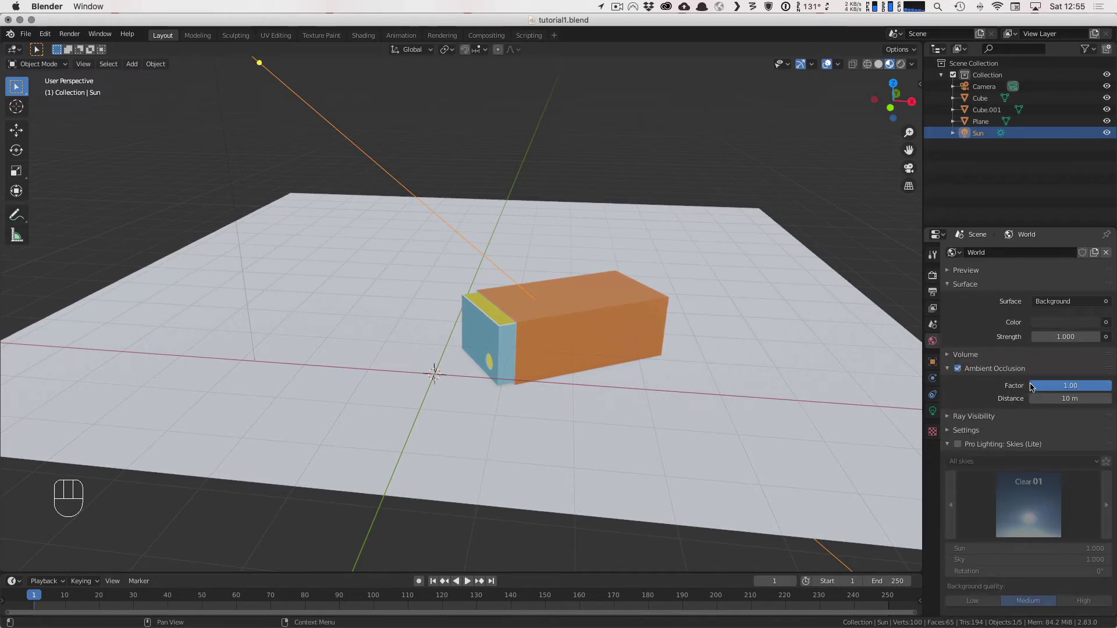
pyautogui.moveTo(1063, 385); pyautogui.dragTo(999, 385)
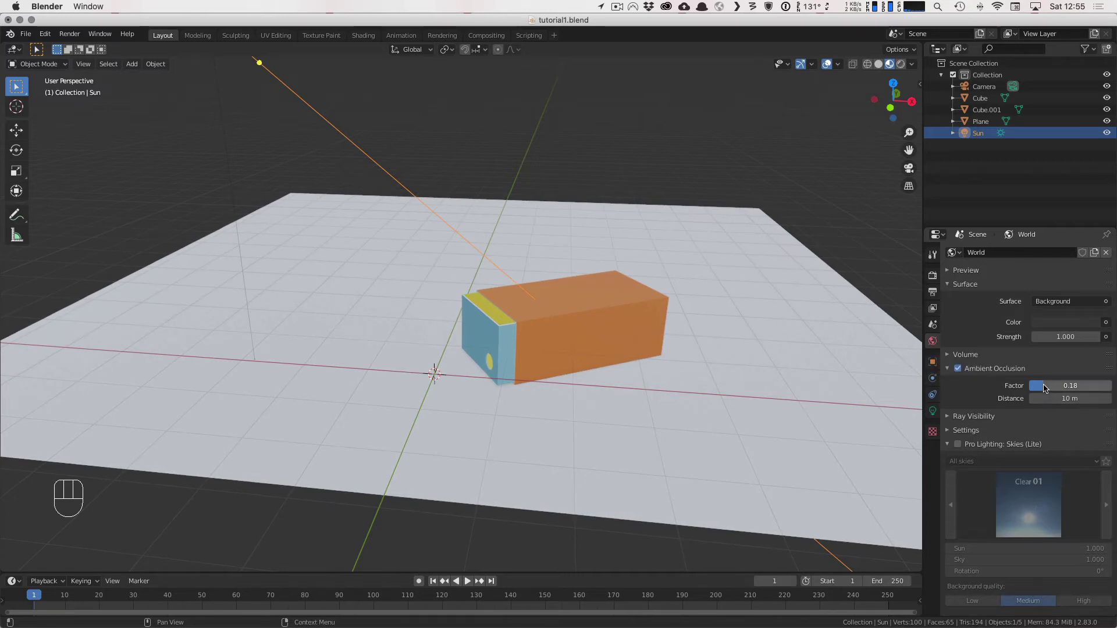
pyautogui.moveTo(1047, 386); pyautogui.dragTo(1042, 386)
# Step: Collapse the Pro Lighting: Skies section and check the world's Ray Visibility and Settings options
pyautogui.click(954, 445)
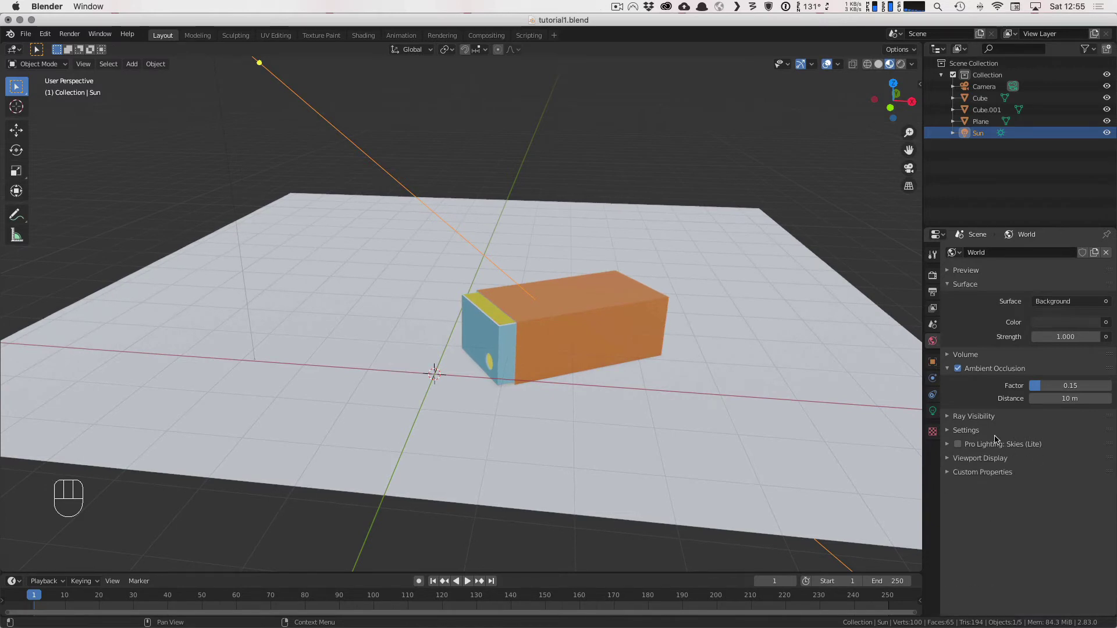
pyautogui.click(951, 417)
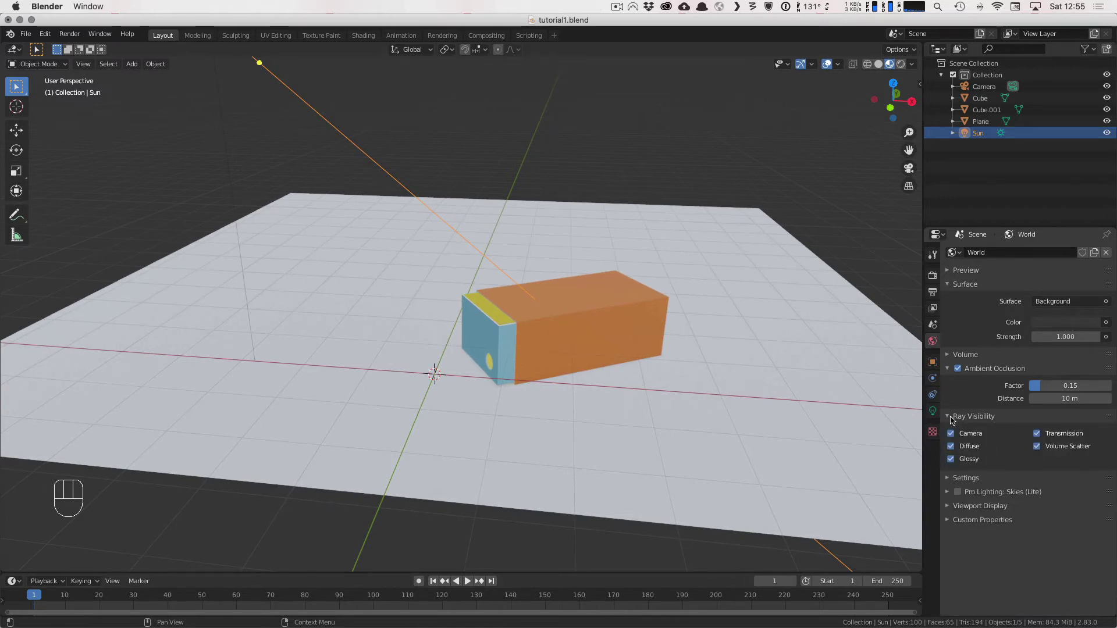
pyautogui.click(952, 416)
pyautogui.click(945, 430)
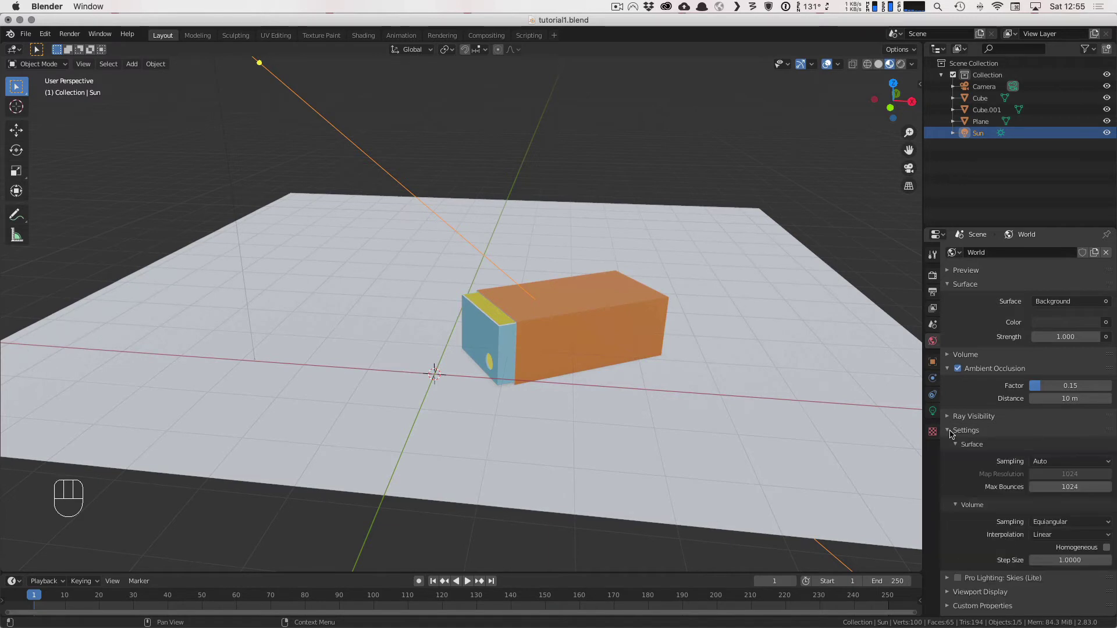
pyautogui.click(946, 431)
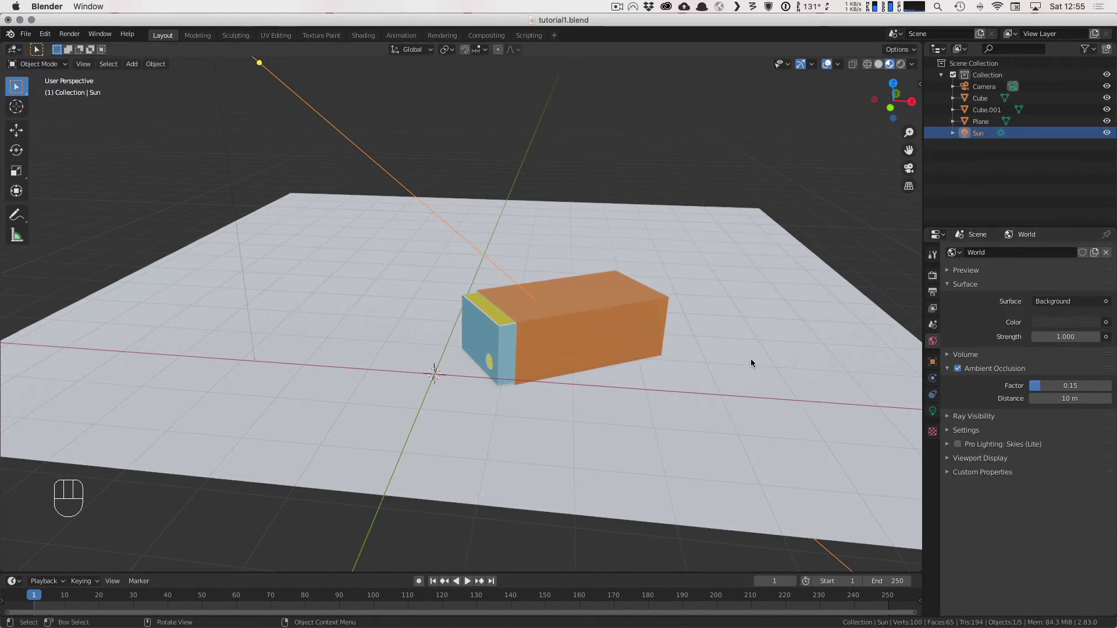
# Step: Move the orange sleeve and the blue insert of the box into a new collection named Shoebox
pyautogui.scroll(-2, 422, 308)
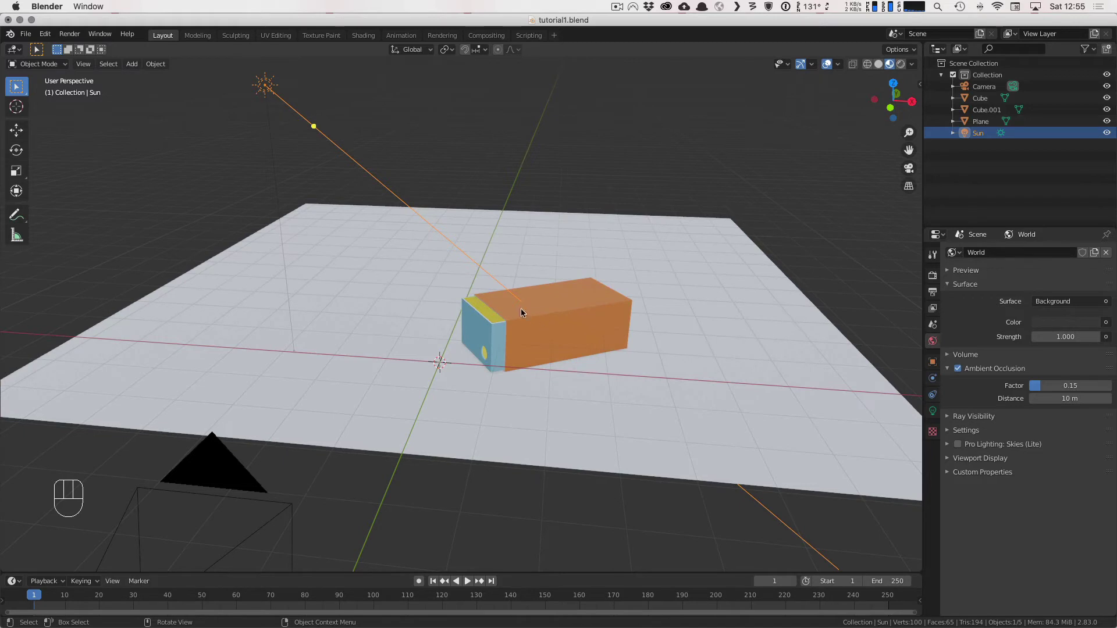
pyautogui.click(543, 319)
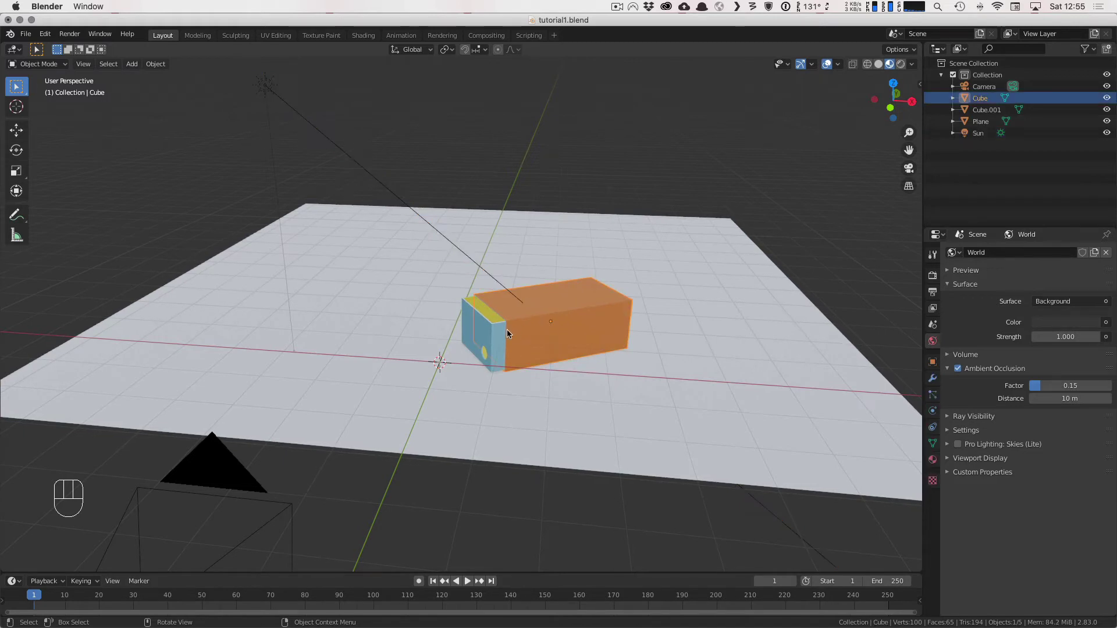
pyautogui.keyDown('shift'); pyautogui.click(498, 333); pyautogui.keyUp('shift')
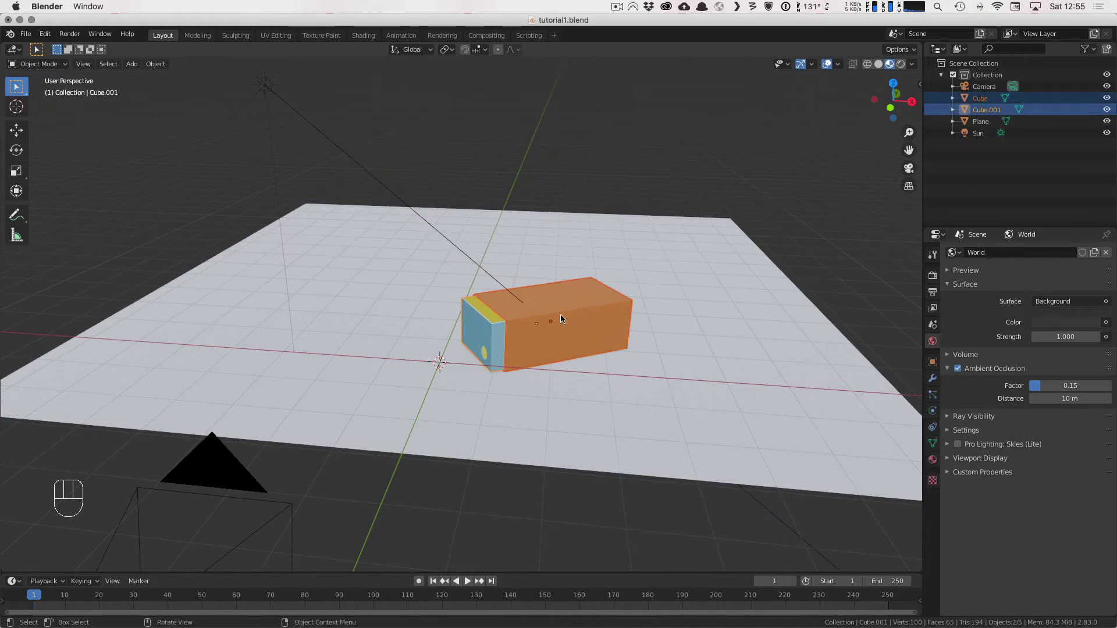
pyautogui.press('m')
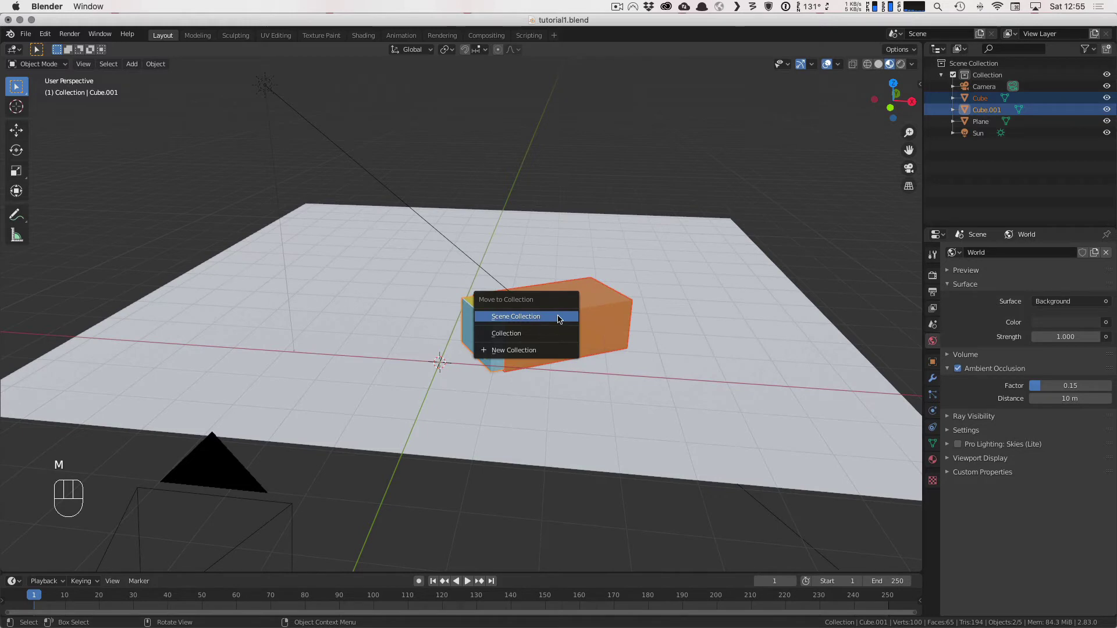
pyautogui.click(535, 350)
pyautogui.write('Shoe')
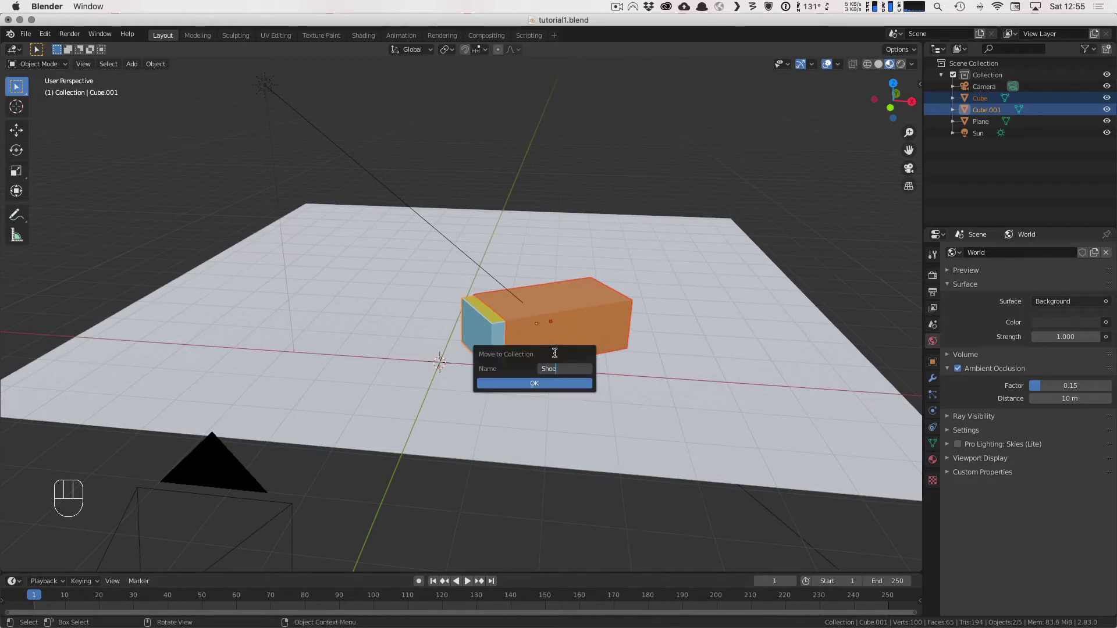
pyautogui.write('box')
pyautogui.click(538, 383)
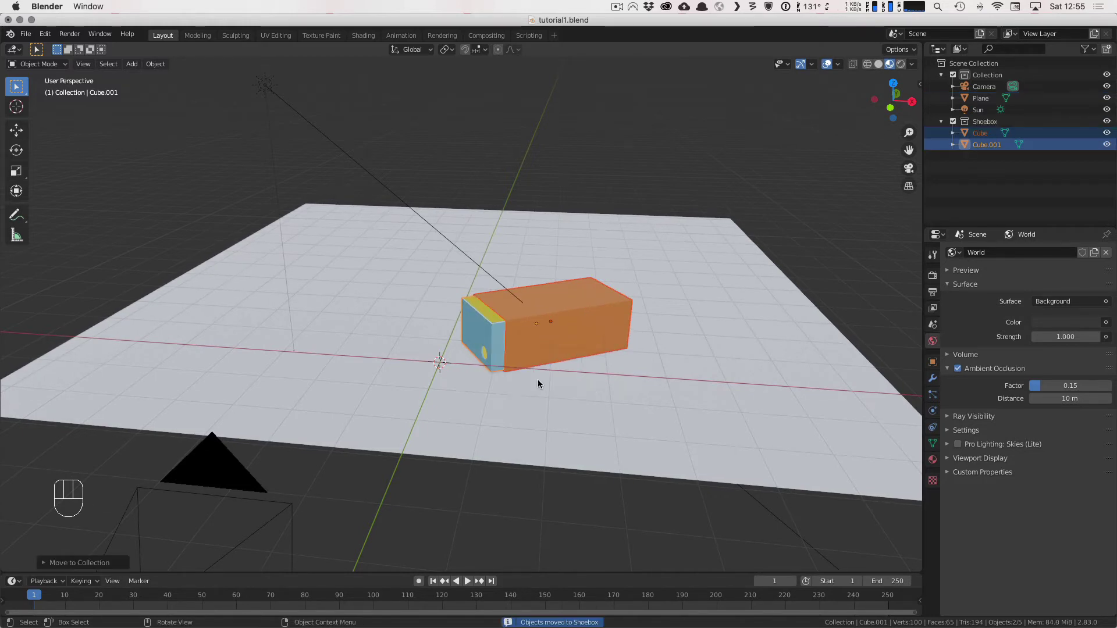
# Step: Rename the box's outer object Cube as Sleeve and its inner object Cube.001 as Insert
pyautogui.click(983, 133)
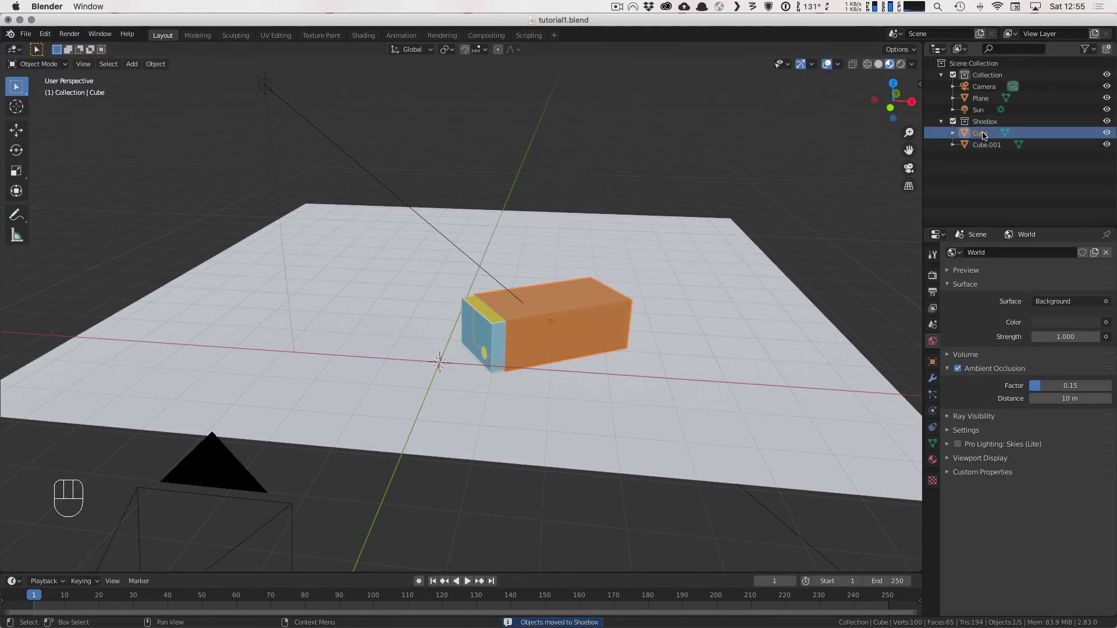
pyautogui.doubleClick(983, 134)
pyautogui.write('S')
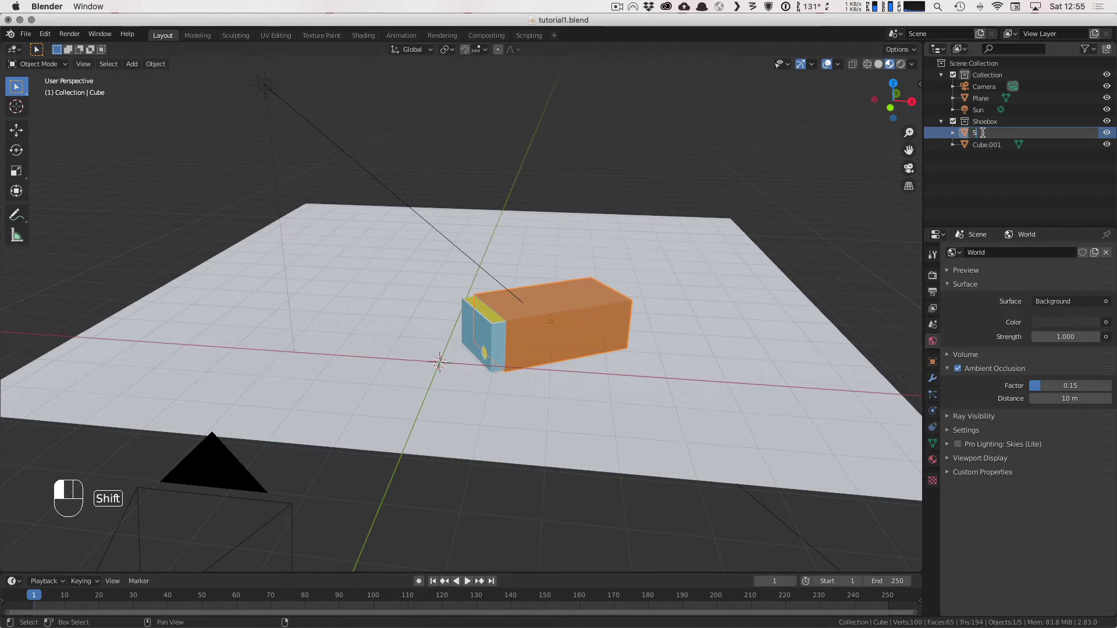
pyautogui.write('leeve')
pyautogui.press('Return')
pyautogui.click(983, 133)
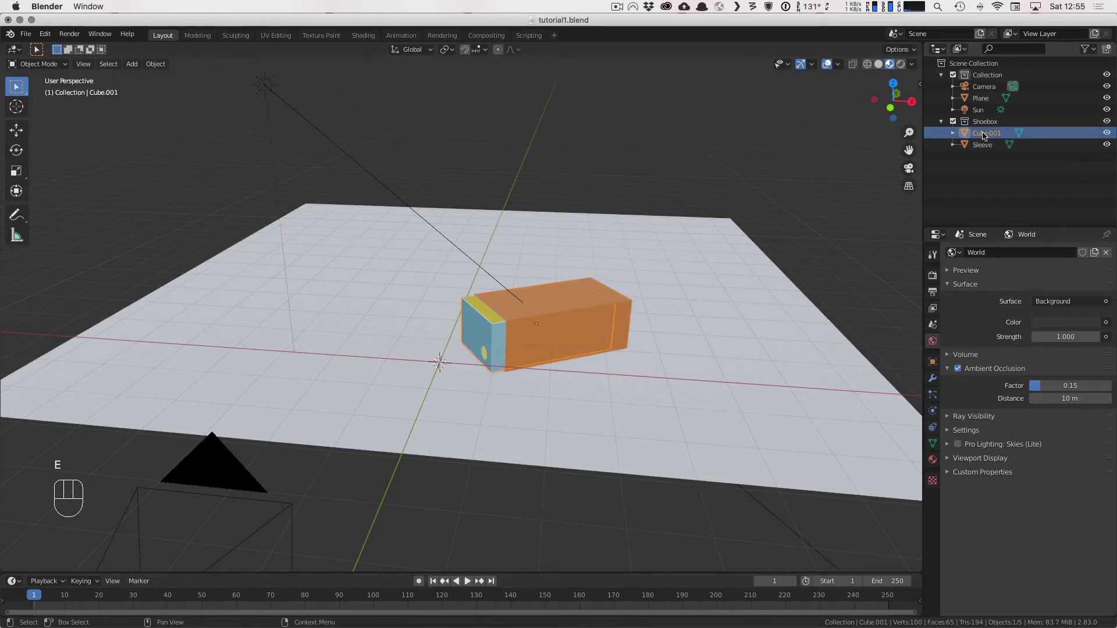
pyautogui.doubleClick(983, 134)
pyautogui.write('Insert')
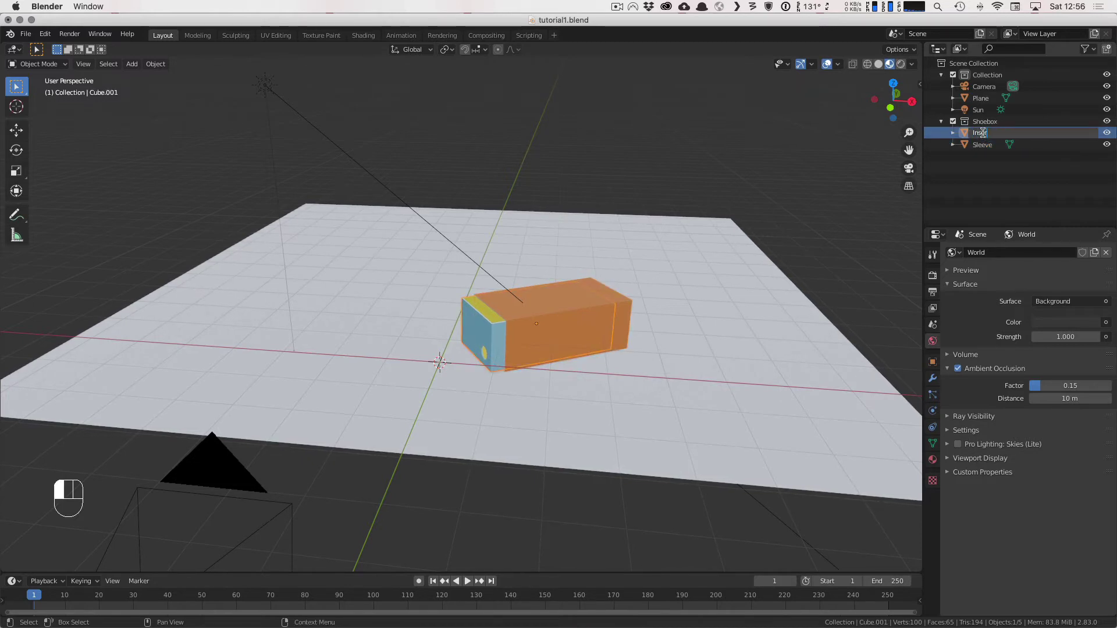
pyautogui.press('Return')
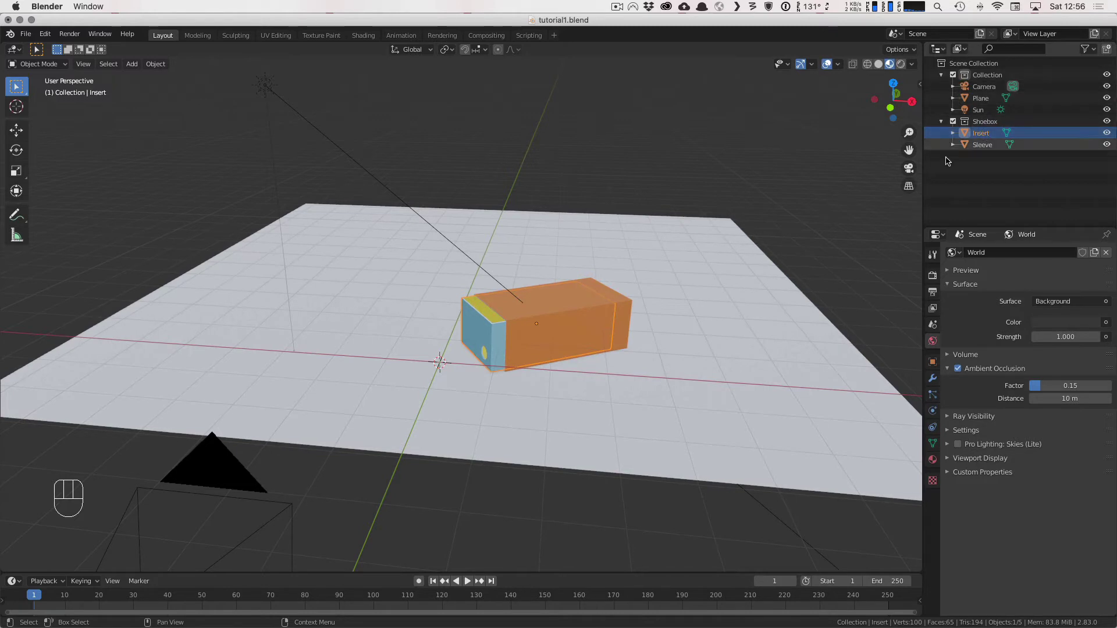
# Step: Create a new empty collection in the scene and name it Orange
pyautogui.rightClick(969, 164)
pyautogui.click(978, 165)
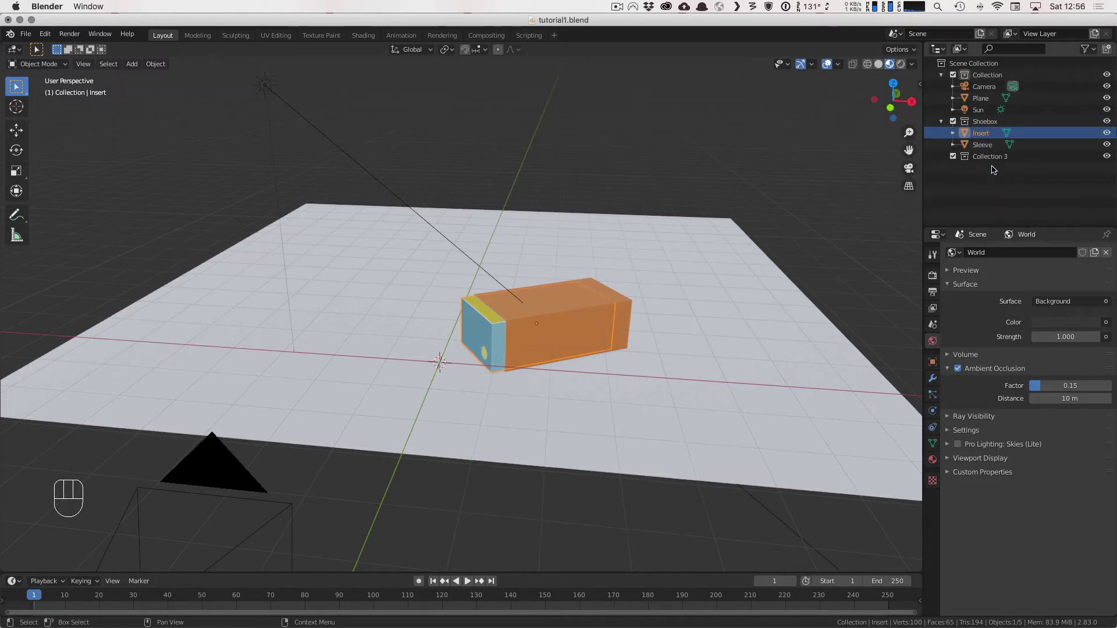
pyautogui.doubleClick(995, 156)
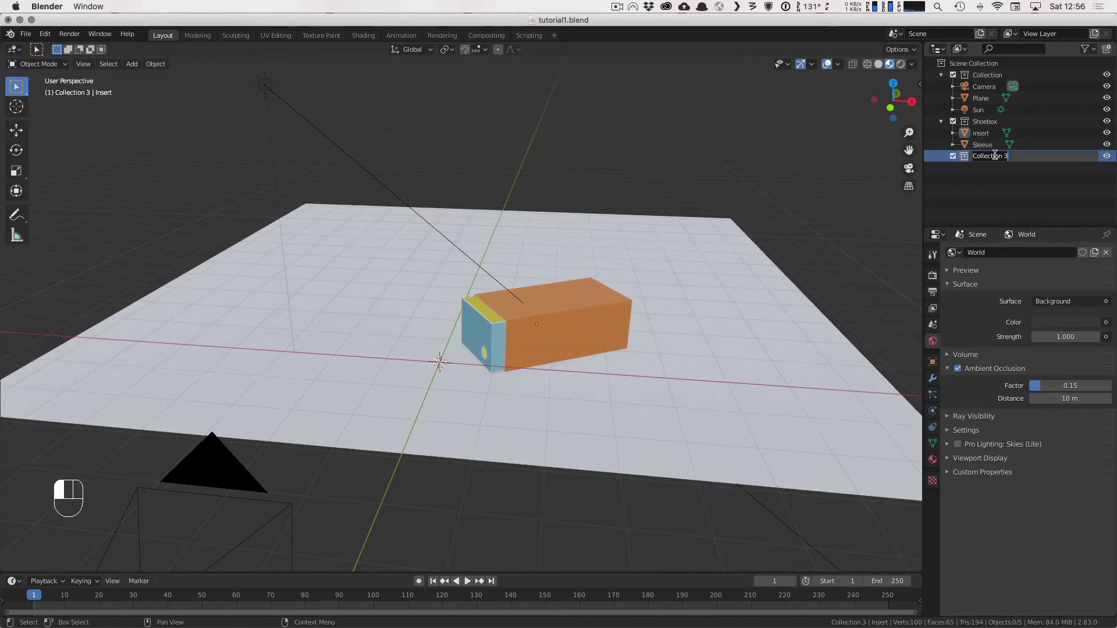
pyautogui.write('Orange')
pyautogui.press('Return')
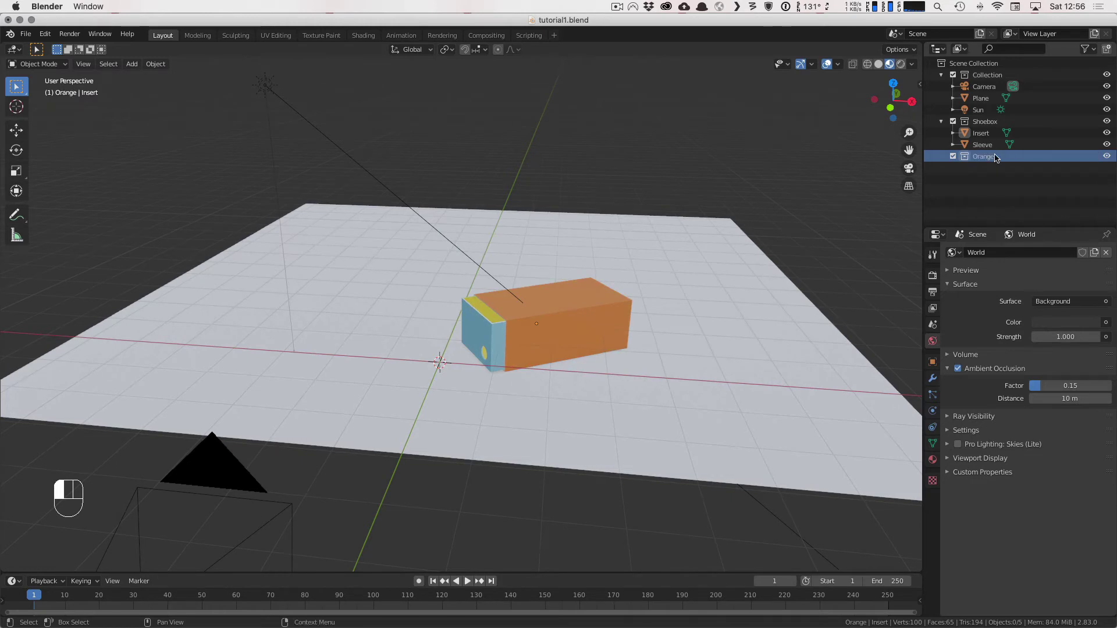
# Step: Hide the Shoebox collection in the viewport and select the floor plane
pyautogui.click(1106, 122)
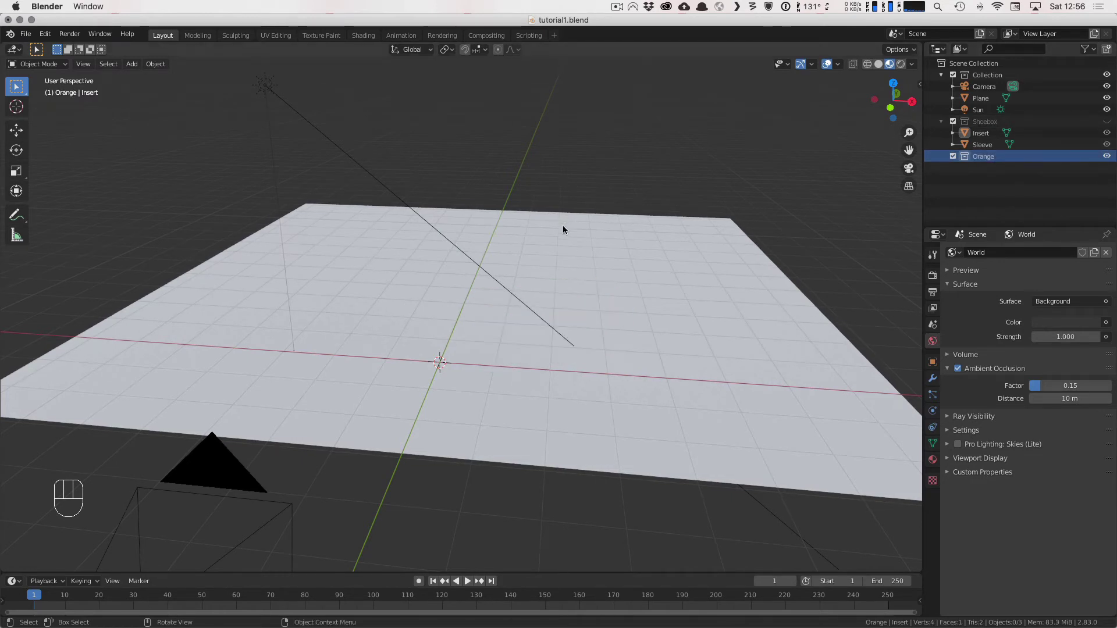
pyautogui.click(643, 319)
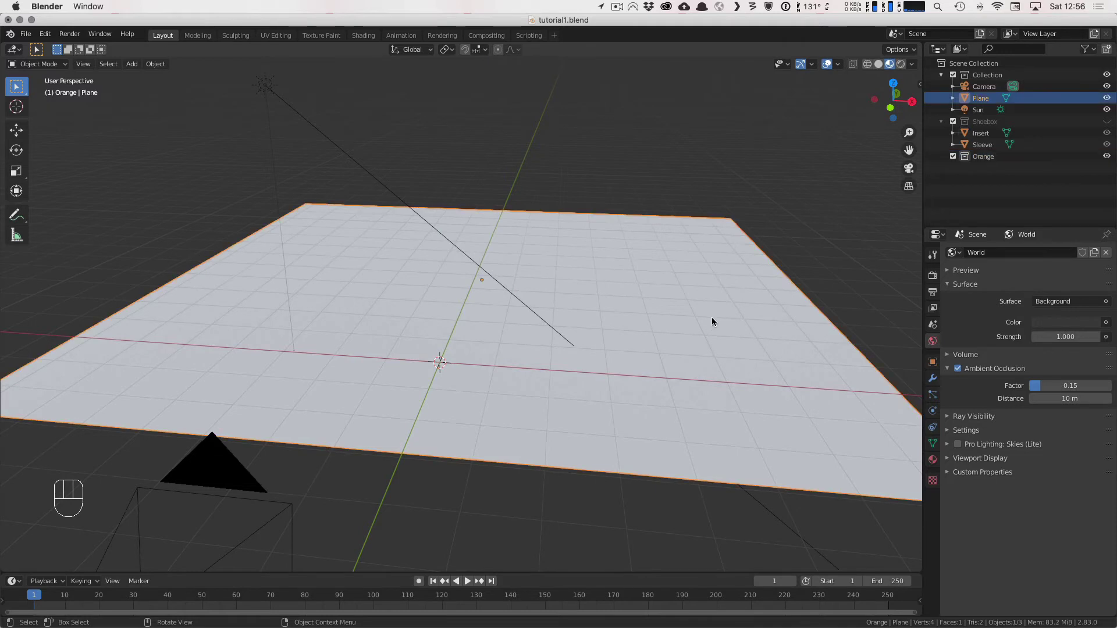
pyautogui.moveTo(644, 319); pyautogui.dragTo(577, 313, button='middle')
pyautogui.scroll(-2, 629, 323)
pyautogui.scroll(2, 624, 324)
pyautogui.scroll(-2, 505, 299)
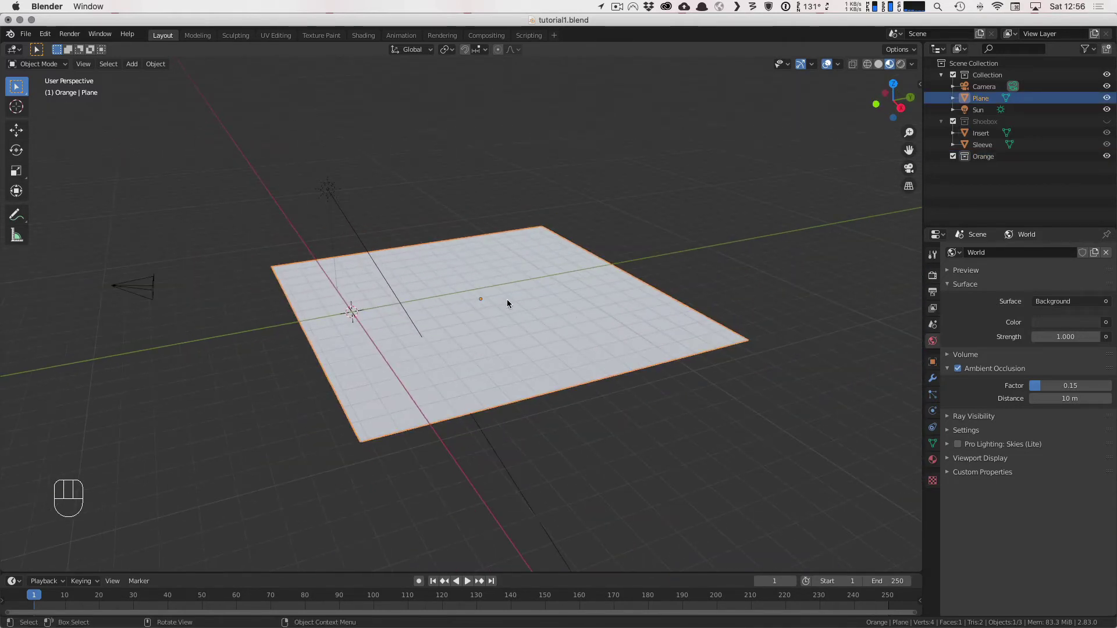
# Step: Extrude the floor plane's far edge, opposite the camera, about 10.8 m straight up along Z as a back wall
pyautogui.press('Tab')
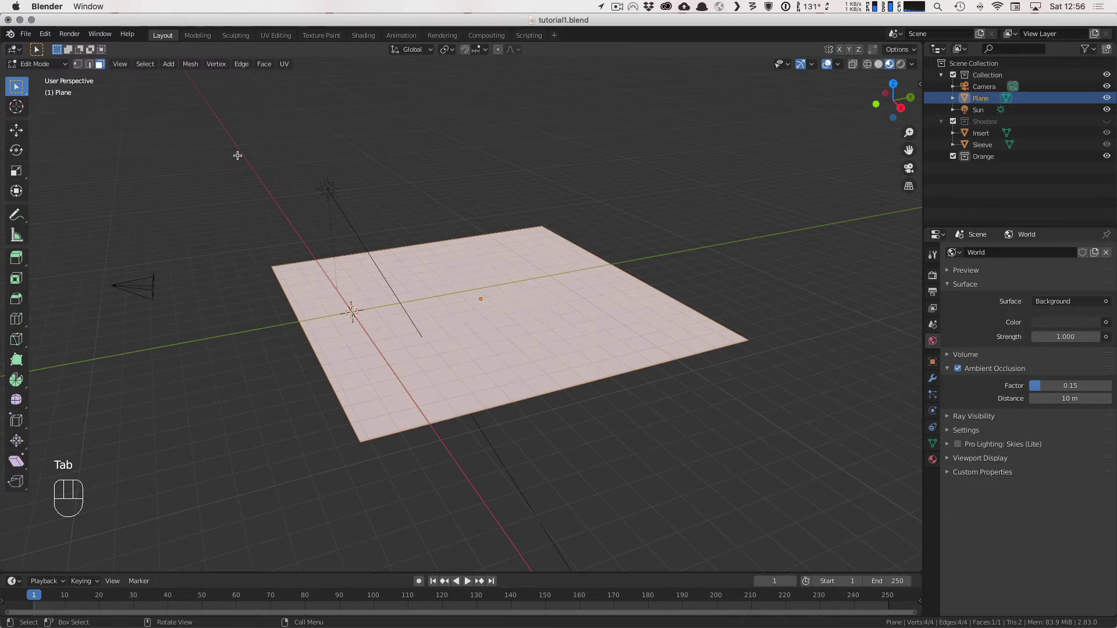
pyautogui.click(78, 64)
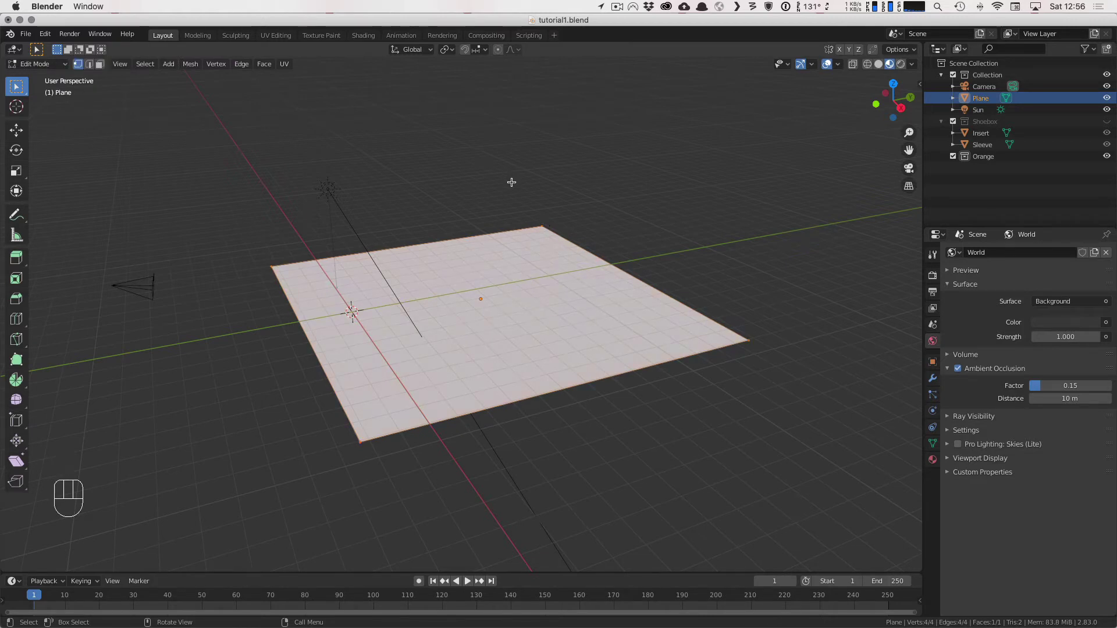
pyautogui.click(538, 227)
pyautogui.keyDown('shift'); pyautogui.click(748, 340); pyautogui.keyUp('shift')
pyautogui.press('e')
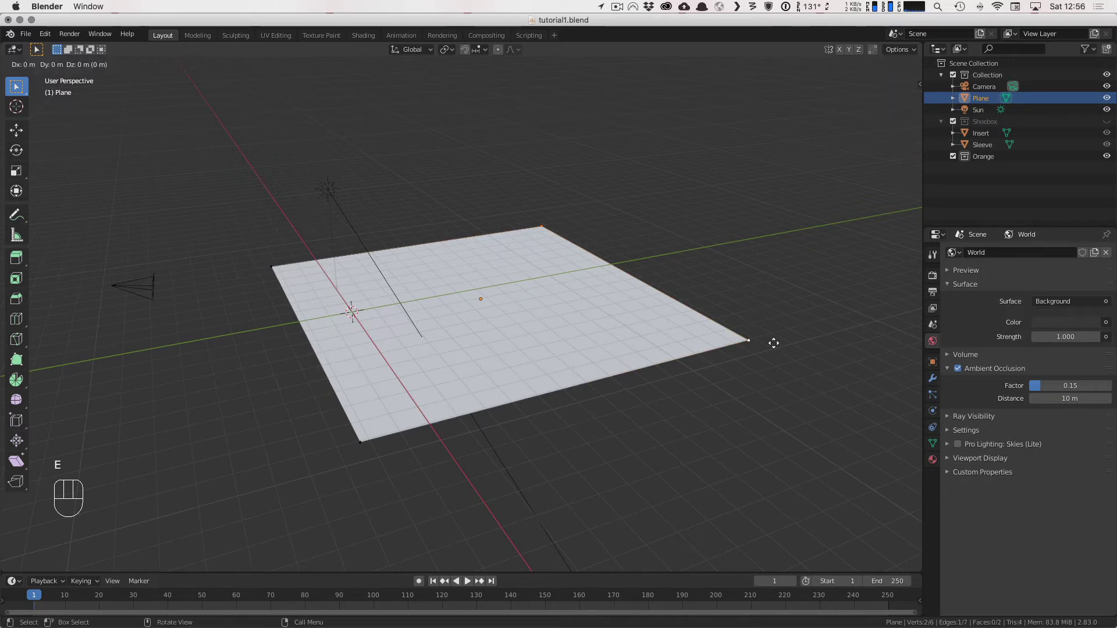
pyautogui.press('z')
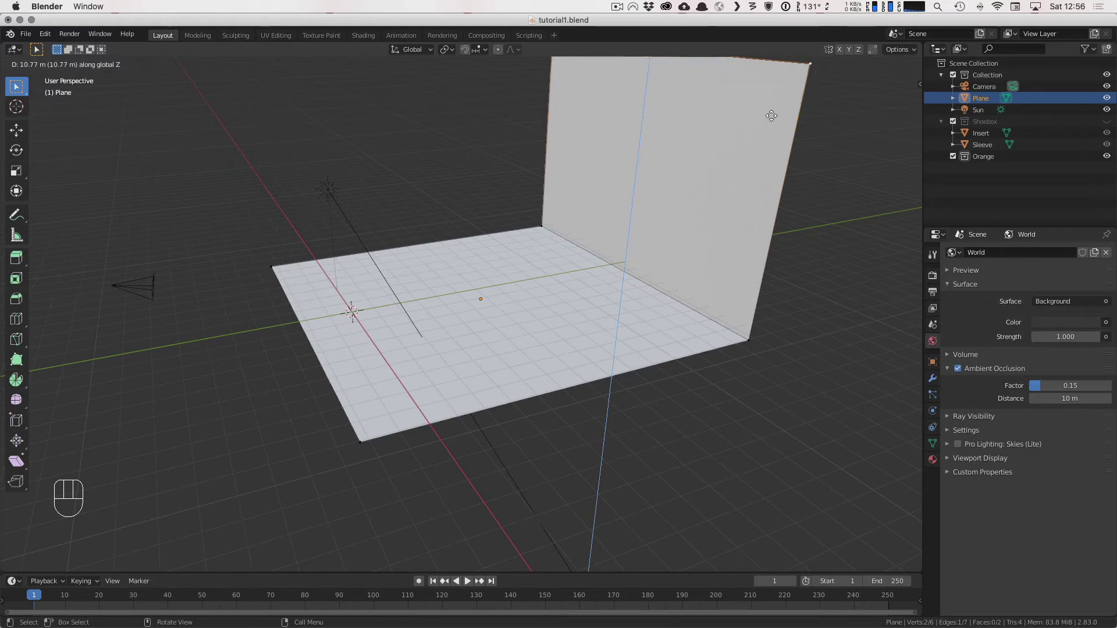
pyautogui.click(773, 114)
# Step: Bevel the edge between floor and back wall into a smooth curve about 0.6 m wide with 23 segments
pyautogui.click(541, 226)
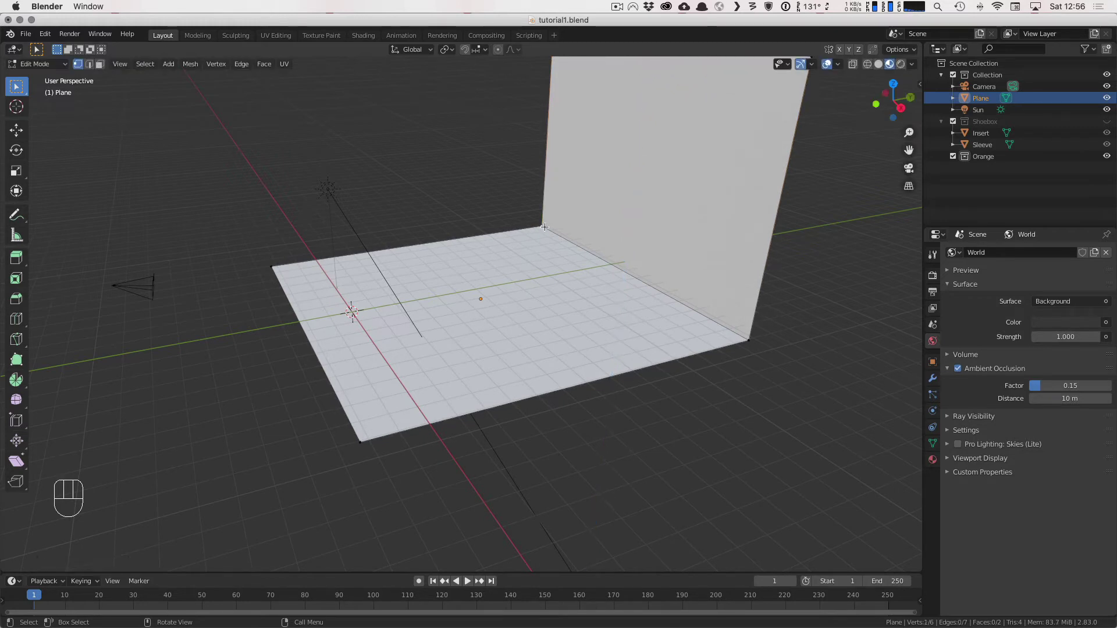
pyautogui.keyDown('shift'); pyautogui.click(747, 340); pyautogui.keyUp('shift')
pyautogui.hotkey('ctrl', 'b')
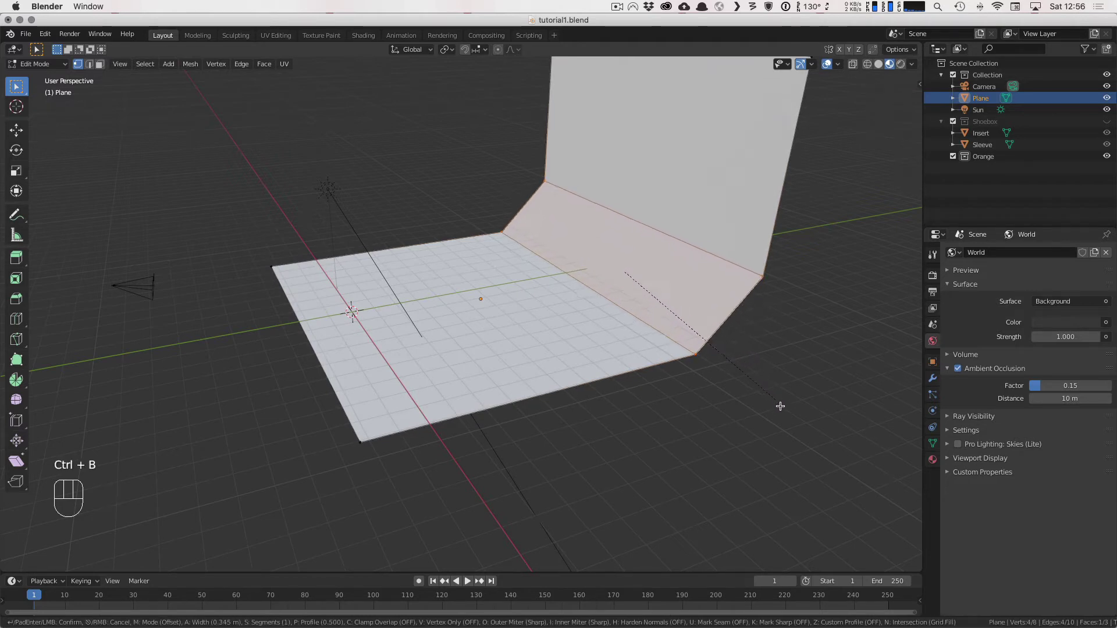
pyautogui.scroll(1, 789, 422)
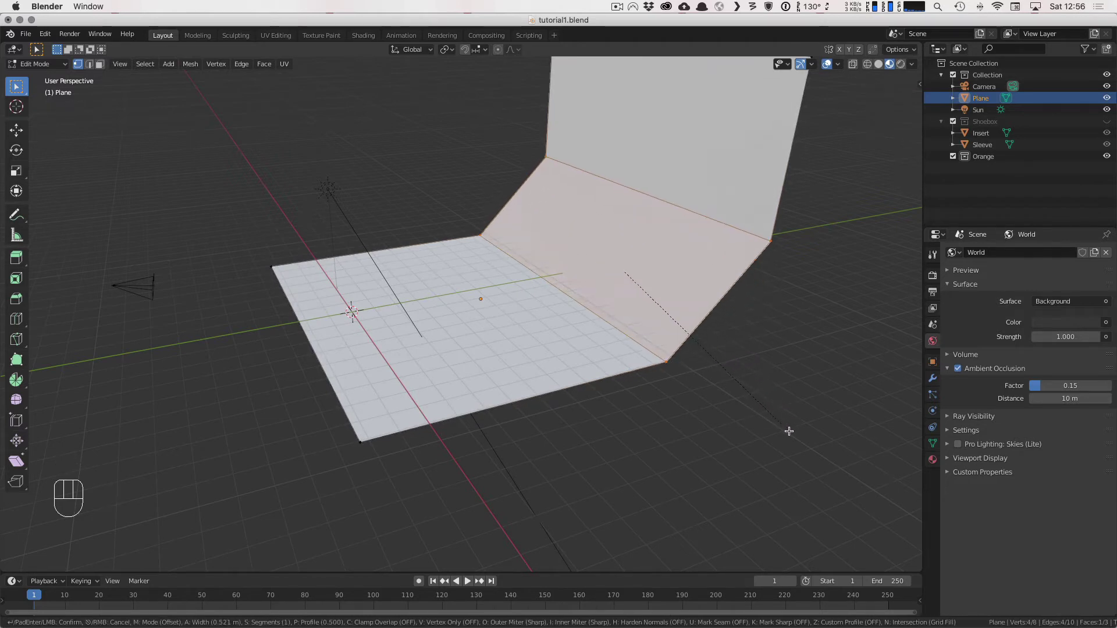
pyautogui.scroll(11, 789, 431)
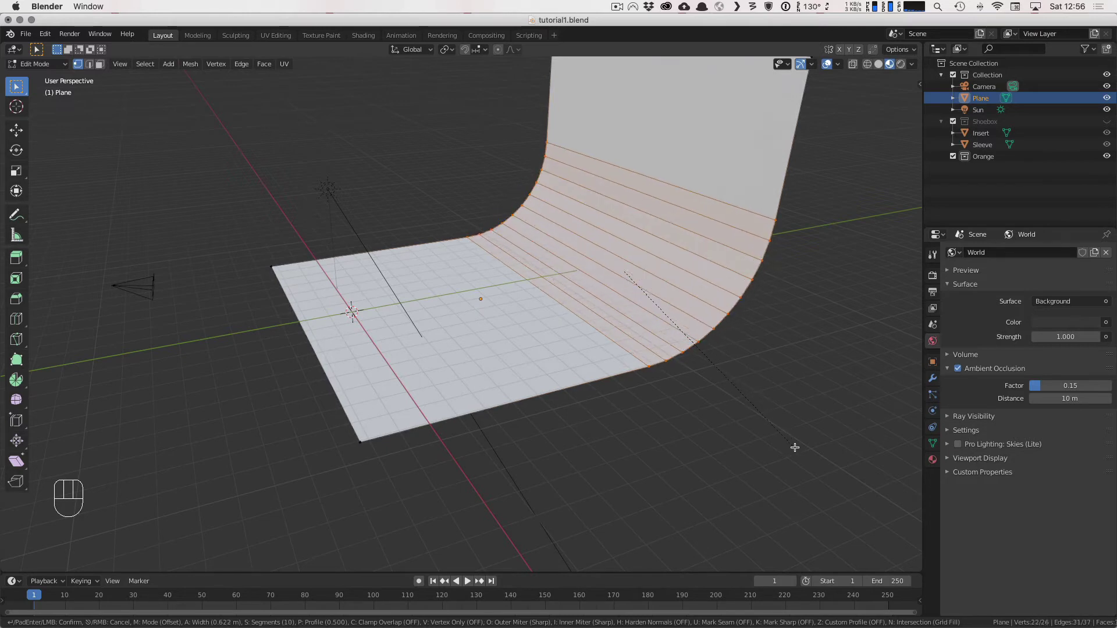
pyautogui.scroll(10, 794, 445)
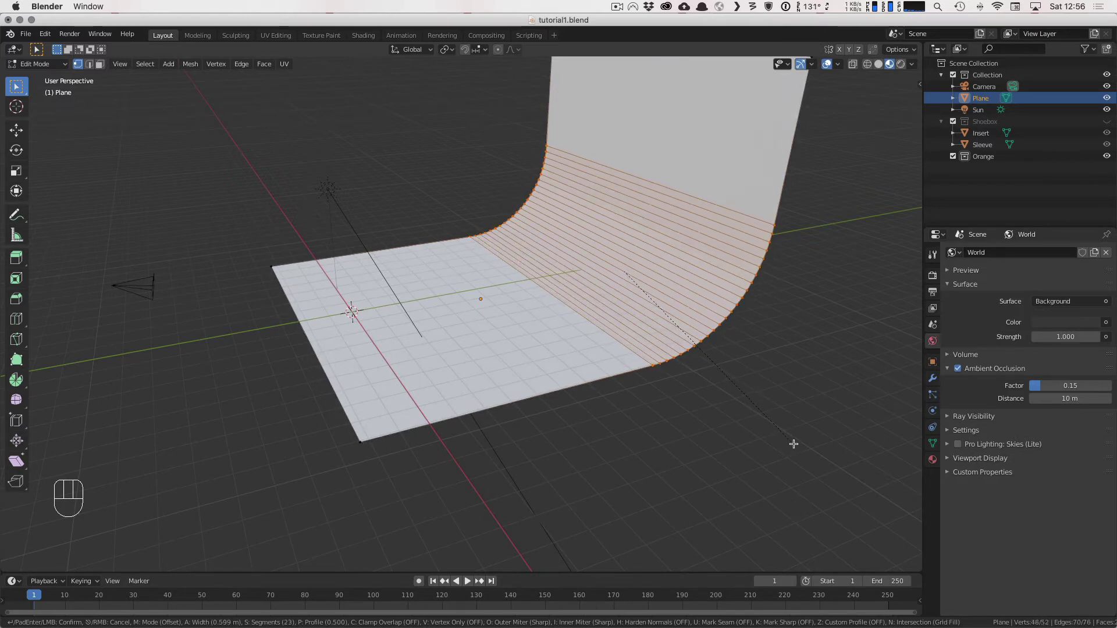
pyautogui.click(794, 444)
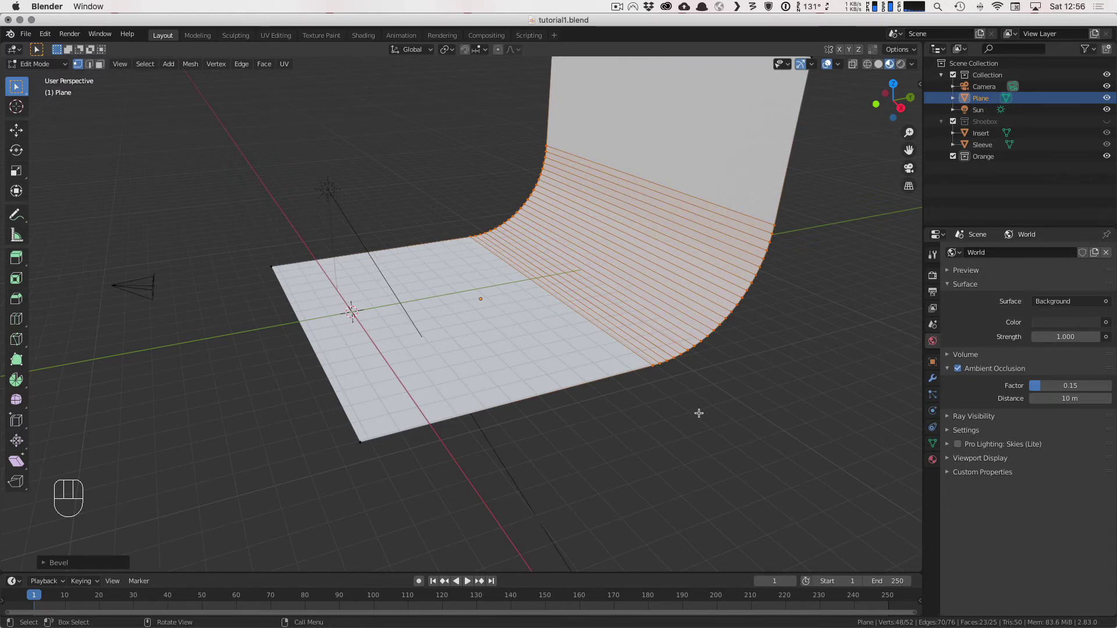
# Step: Preview the curved backdrop through the camera in Rendered shading, in Object Mode, and show the Shoebox collection again
pyautogui.press('KP_0')
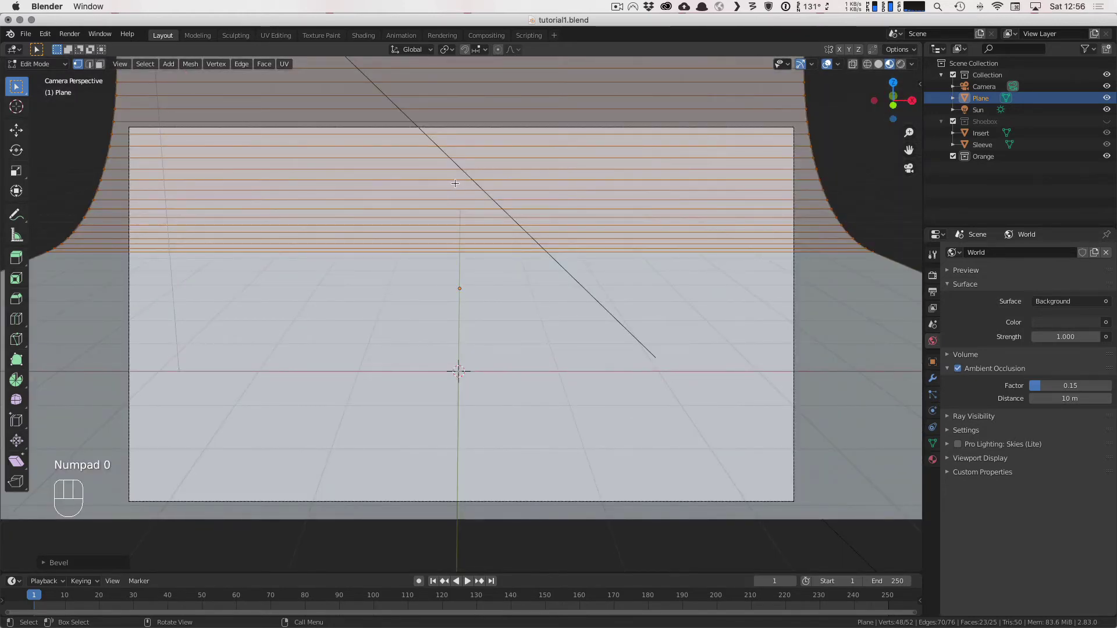
pyautogui.press('z')
pyautogui.click(526, 226)
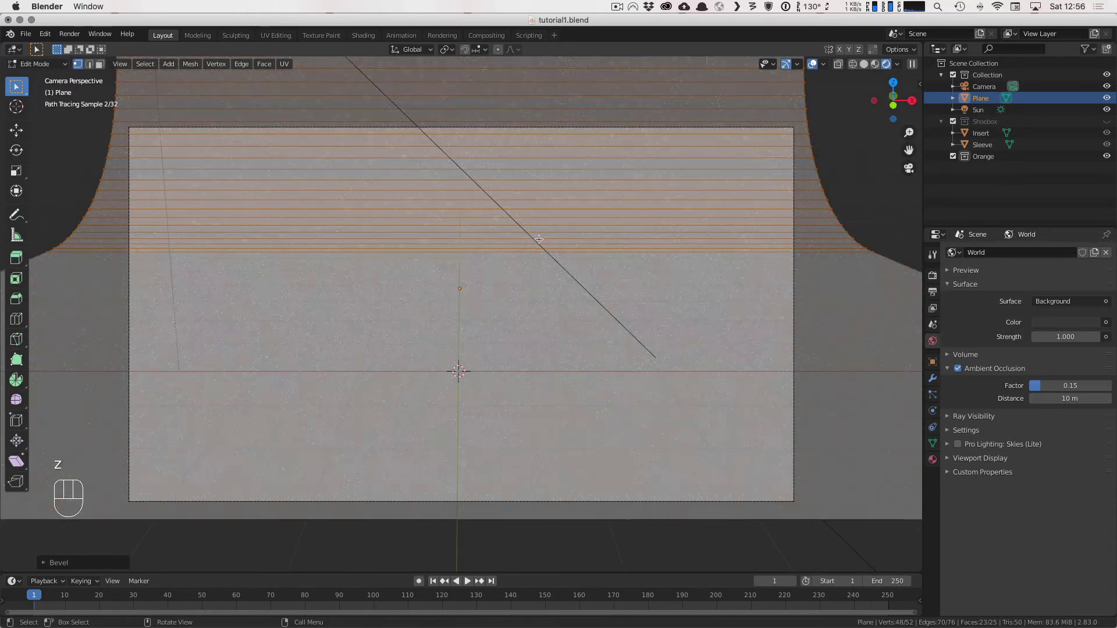
pyautogui.press('a')
pyautogui.press('a')
pyautogui.press('a')
pyautogui.press('Tab')
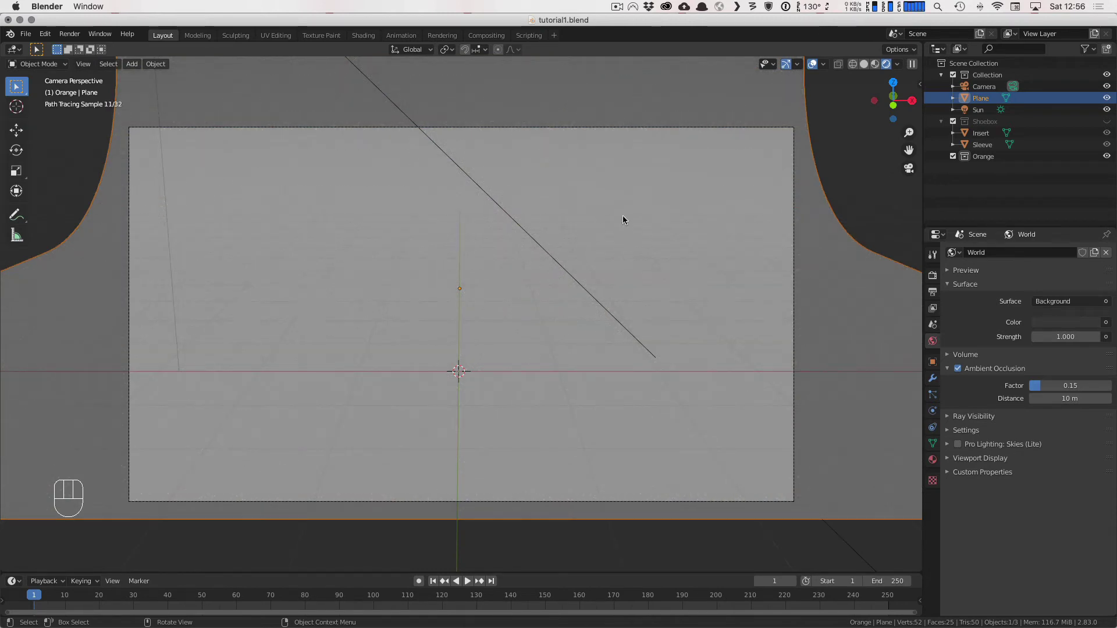
pyautogui.click(1106, 121)
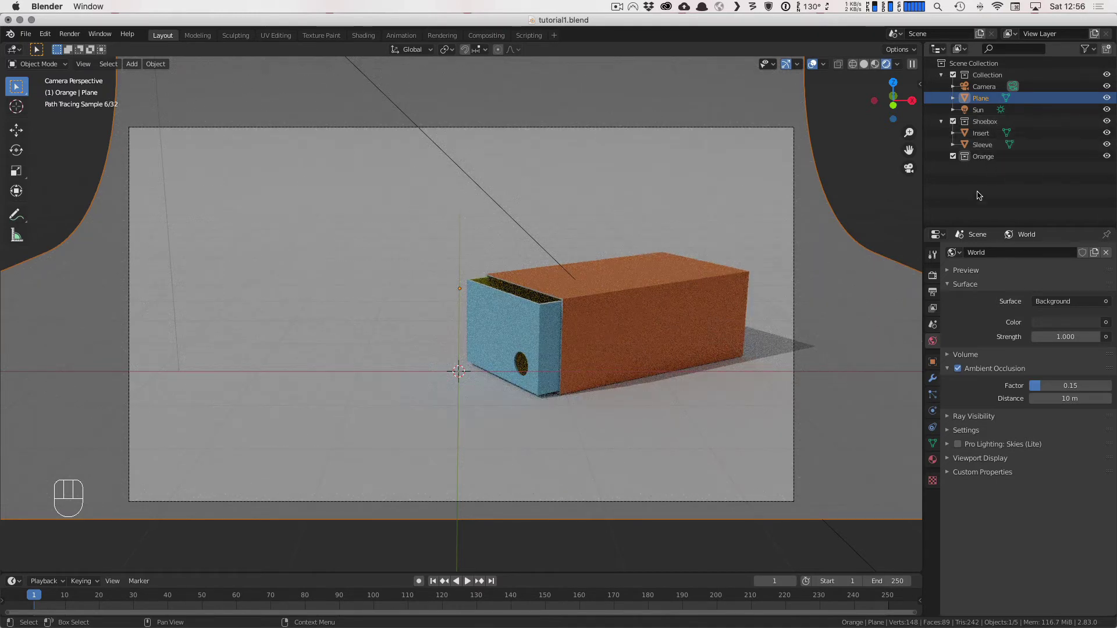
# Step: Set the sun's strength to 1.890 and raise the world's ambient occlusion factor
pyautogui.click(978, 110)
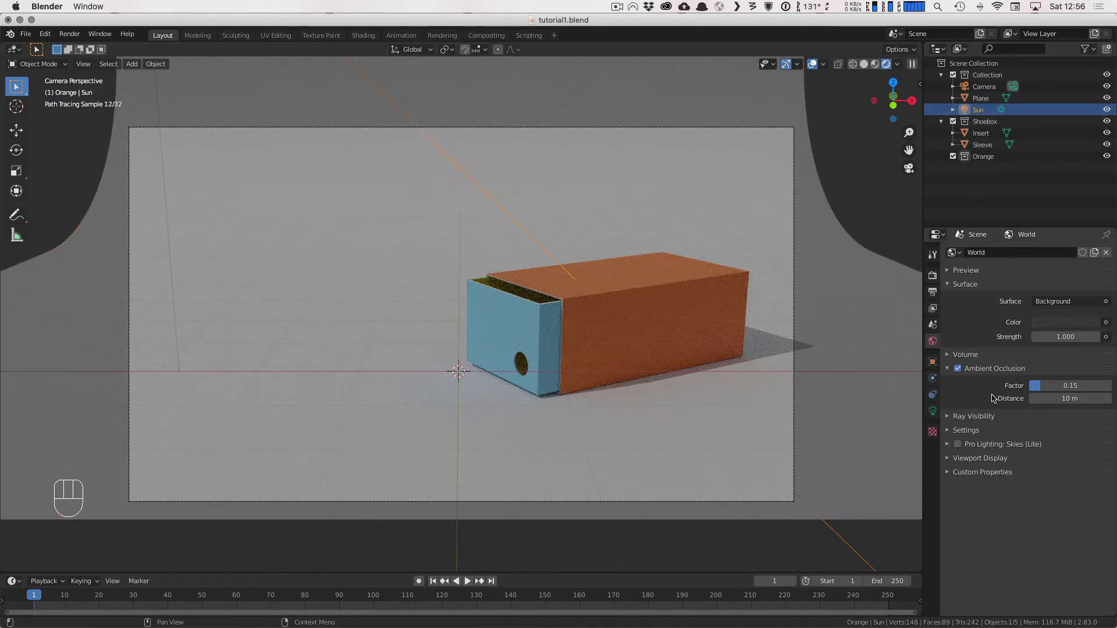
pyautogui.click(933, 411)
pyautogui.moveTo(1055, 329); pyautogui.dragTo(1098, 329)
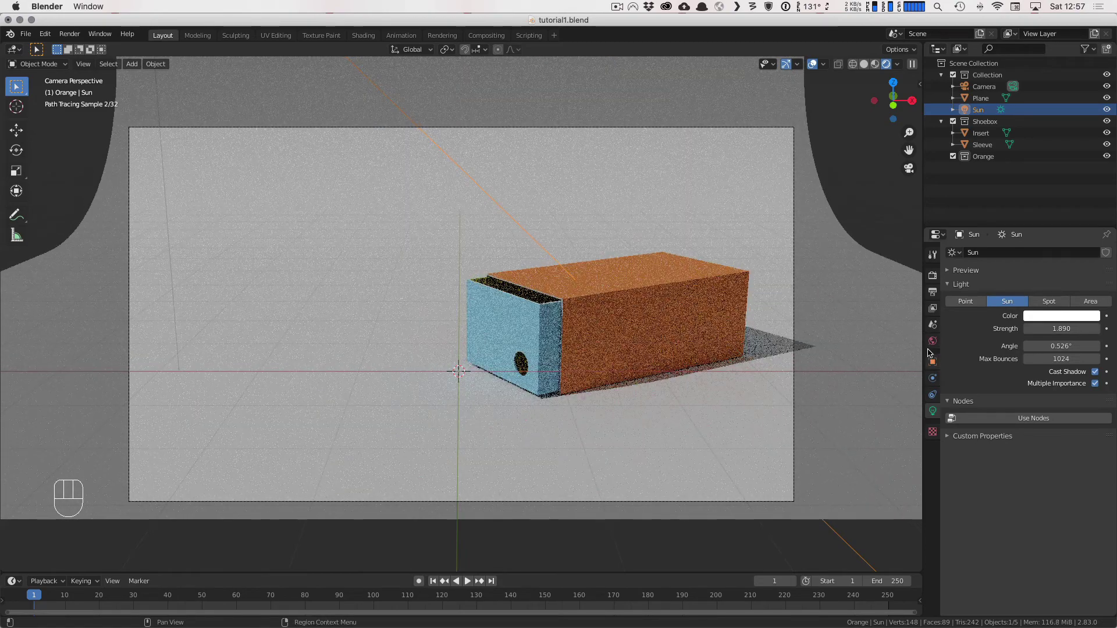
pyautogui.click(933, 341)
pyautogui.moveTo(1036, 386); pyautogui.dragTo(1076, 385)
# Step: Set the sun's strength to 1.000 and lower the world's ambient occlusion factor to 0.36
pyautogui.click(933, 411)
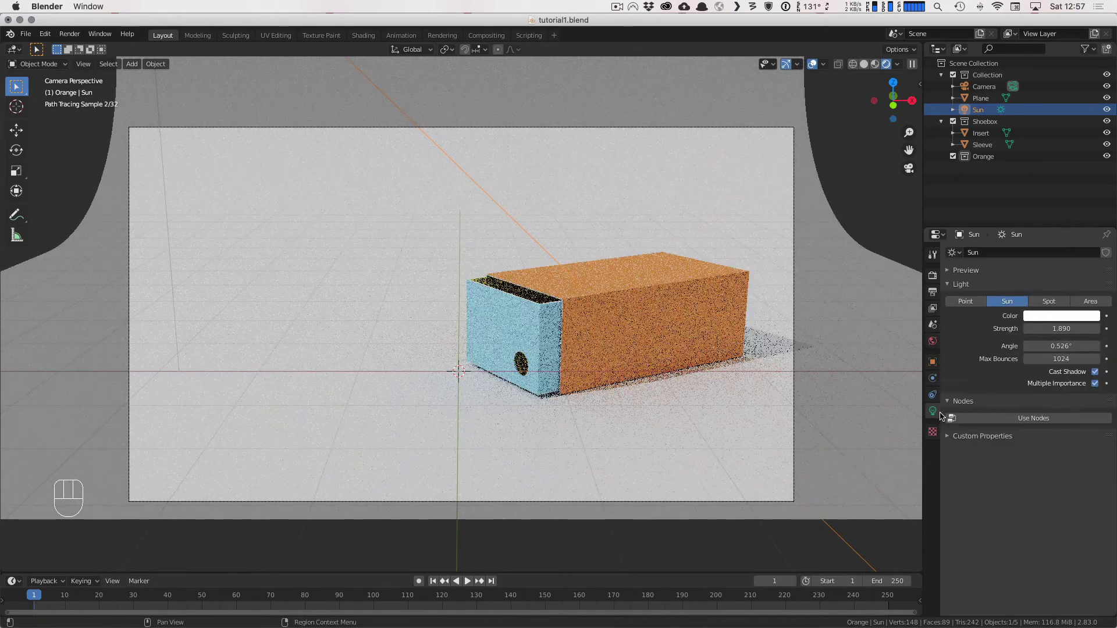
pyautogui.click(1068, 331)
pyautogui.write('1')
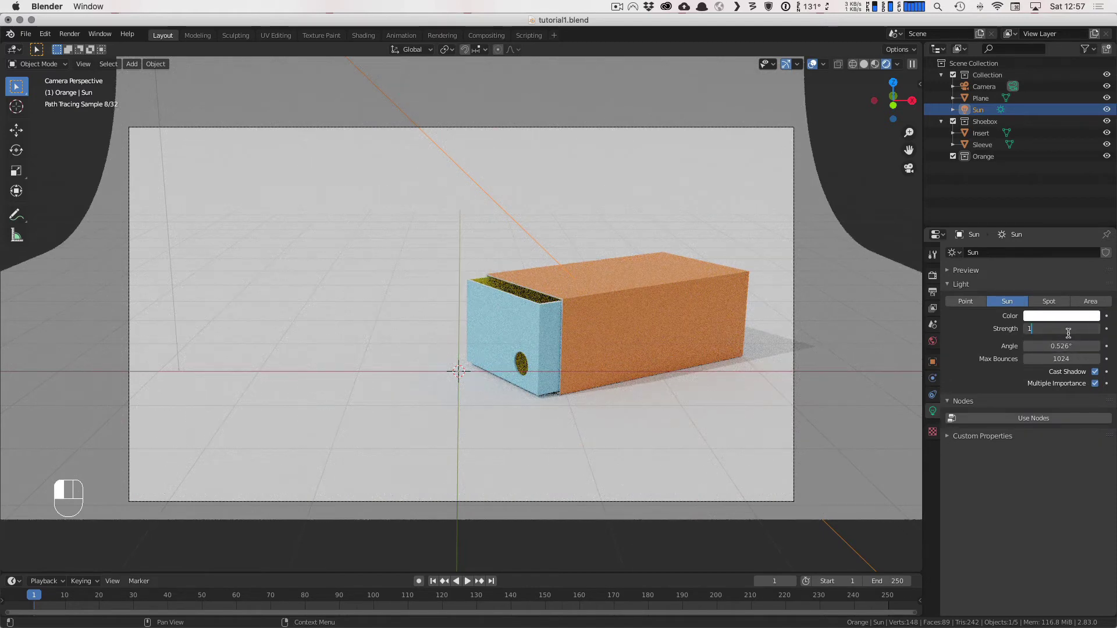
pyautogui.press('Return')
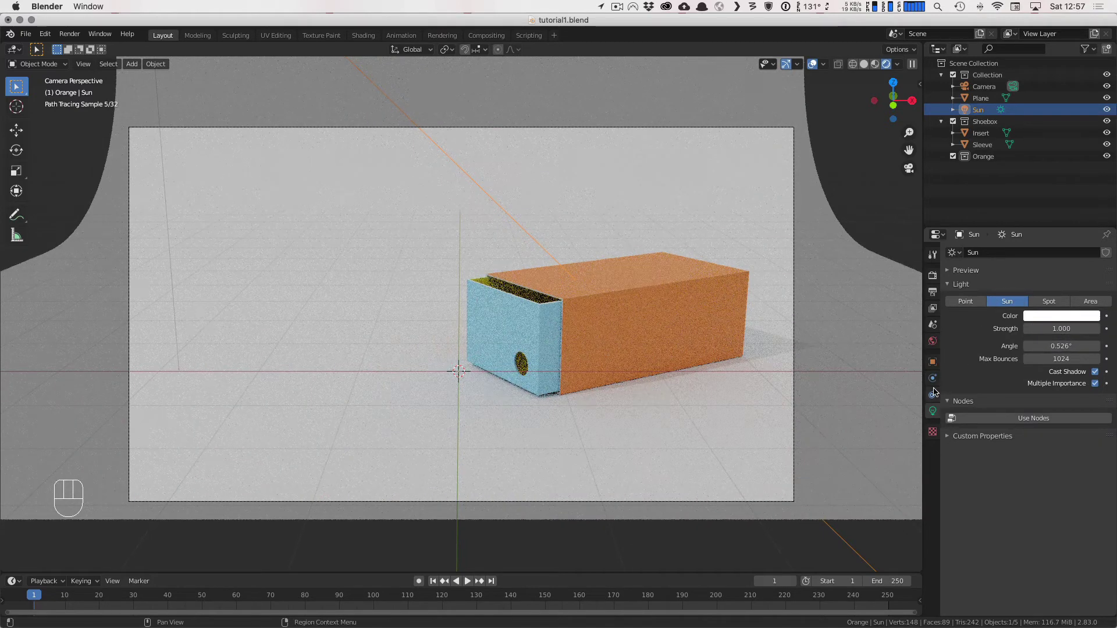
pyautogui.click(933, 341)
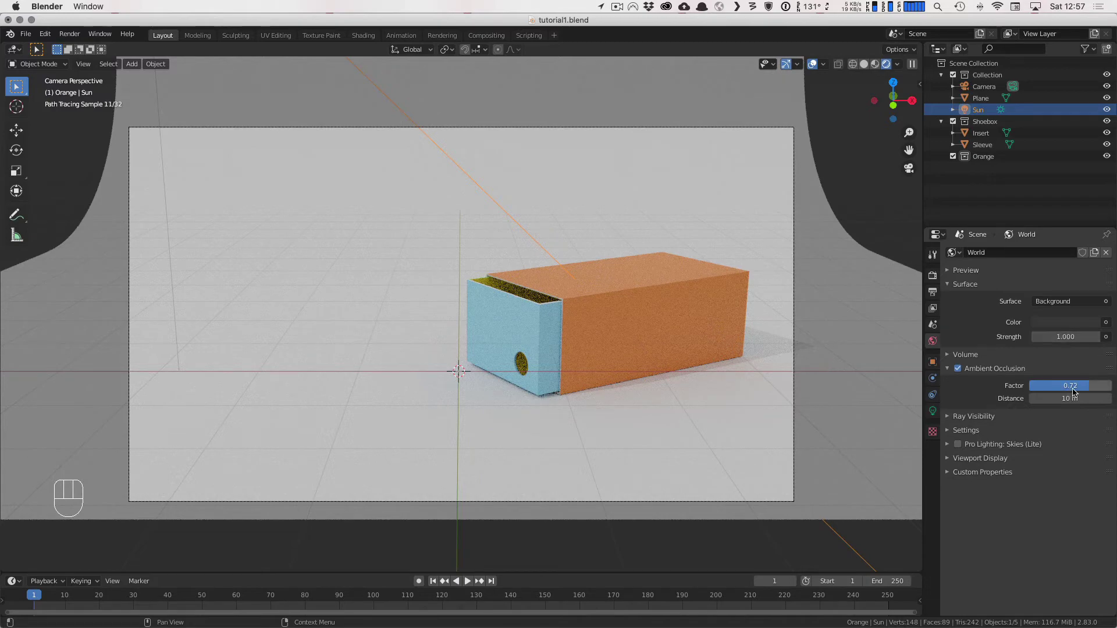
pyautogui.moveTo(1098, 386); pyautogui.dragTo(1065, 388)
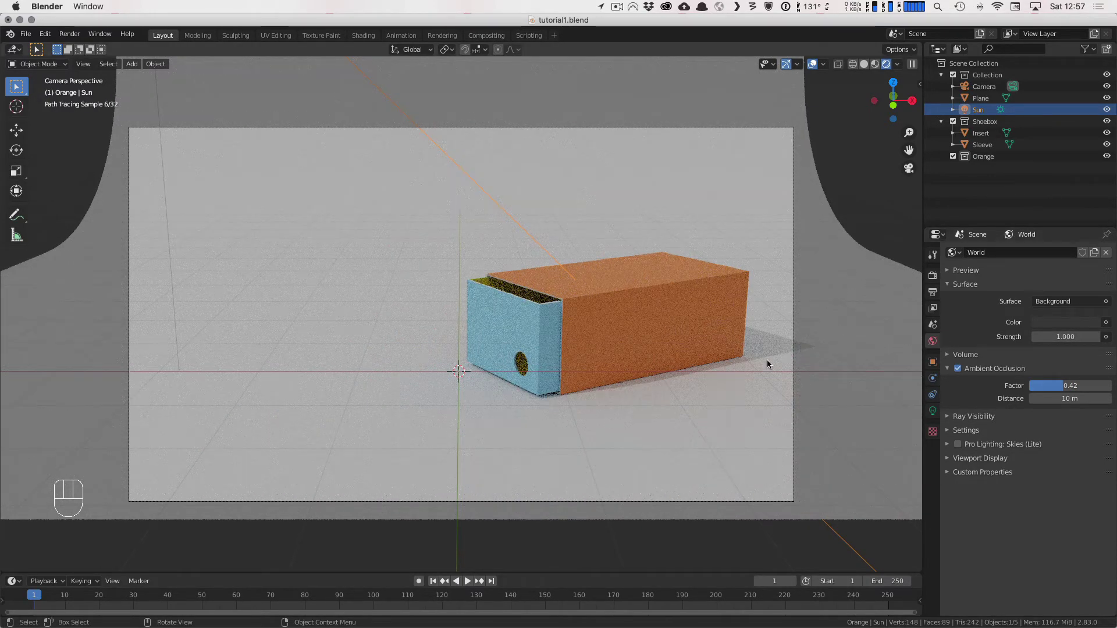
pyautogui.moveTo(1071, 386); pyautogui.dragTo(1065, 386)
# Step: Switch the viewport to Material Preview shading and hide the Shoebox collection
pyautogui.press('z')
pyautogui.click(610, 381)
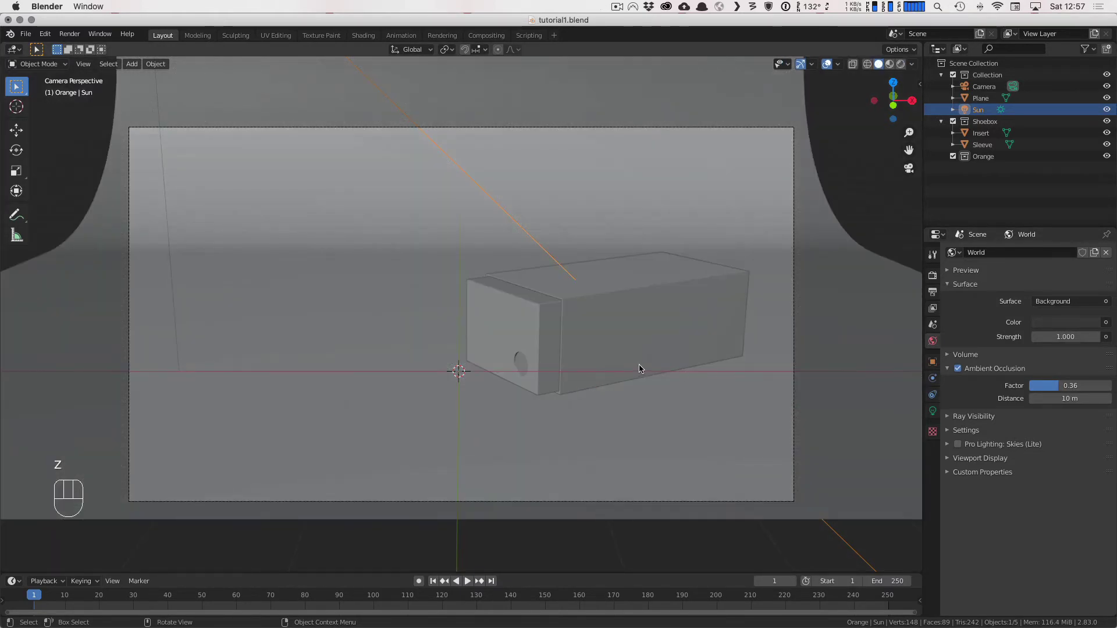
pyautogui.press('z')
pyautogui.click(661, 379)
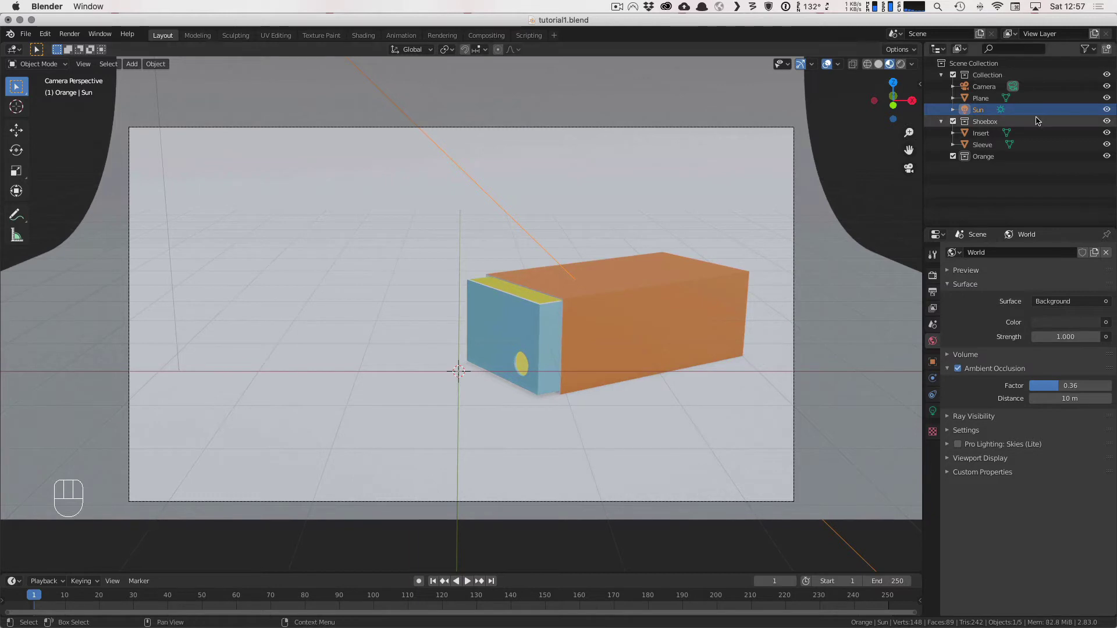
pyautogui.click(1107, 121)
# Step: Add a UV sphere with 32 segments, 16 rings and 1 m radius to the Orange collection and shade it smooth
pyautogui.click(989, 157)
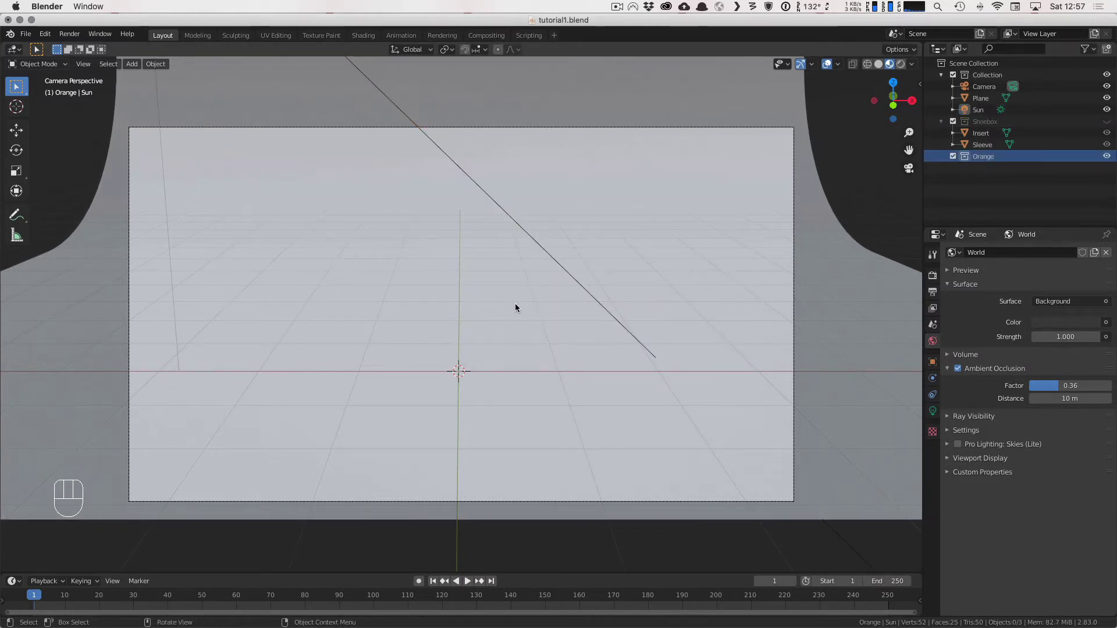
pyautogui.hotkey('shift', 'a')
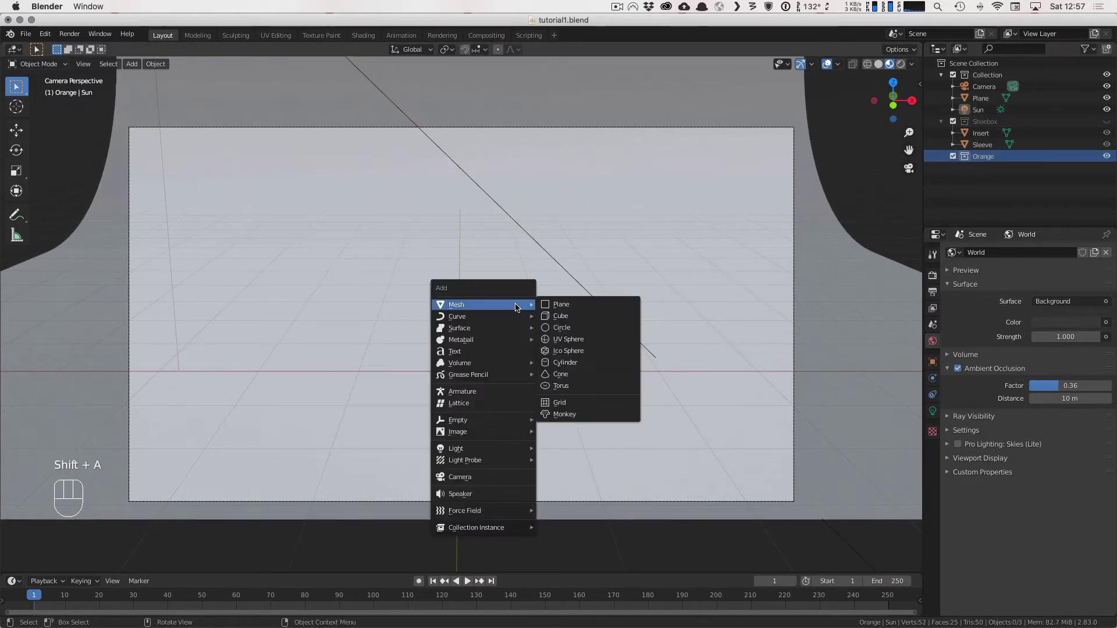
pyautogui.click(569, 340)
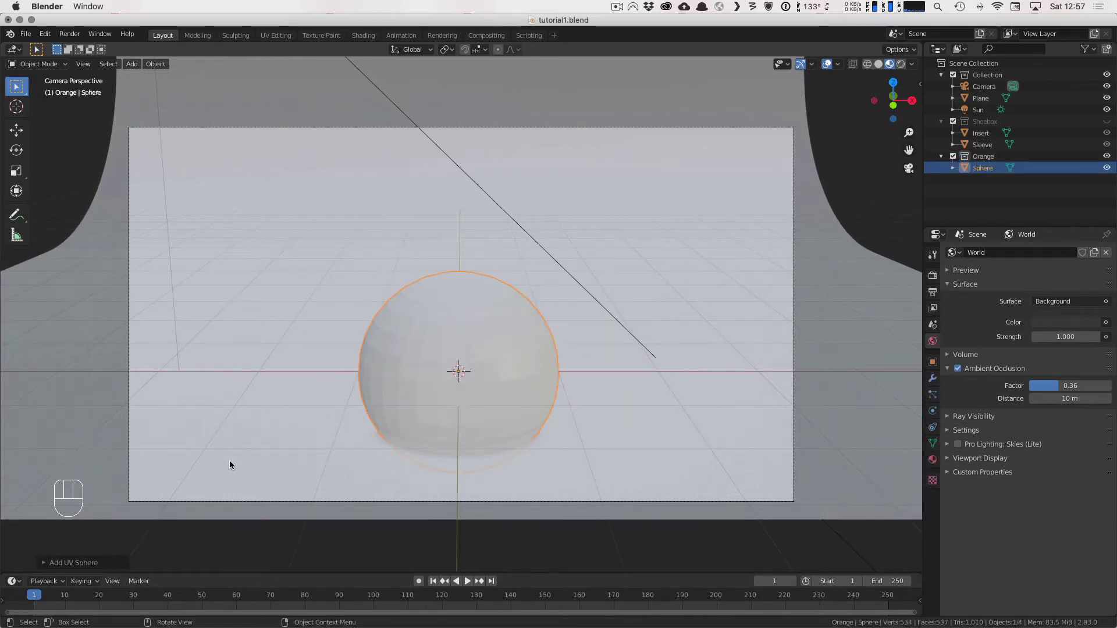
pyautogui.click(44, 564)
pyautogui.click(77, 566)
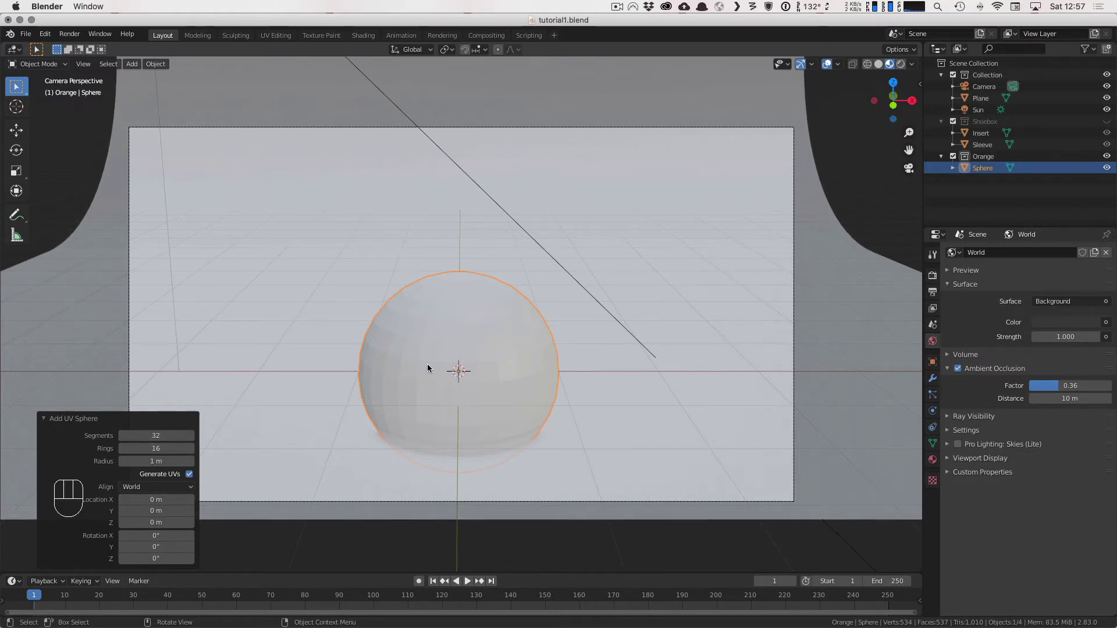
pyautogui.rightClick(456, 312)
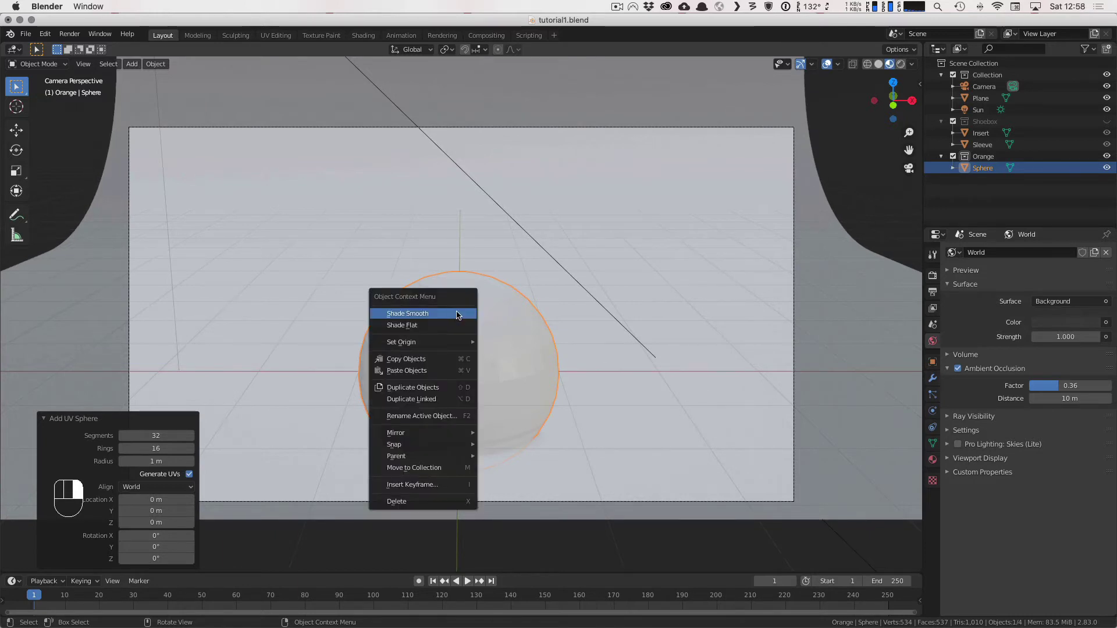
pyautogui.click(421, 315)
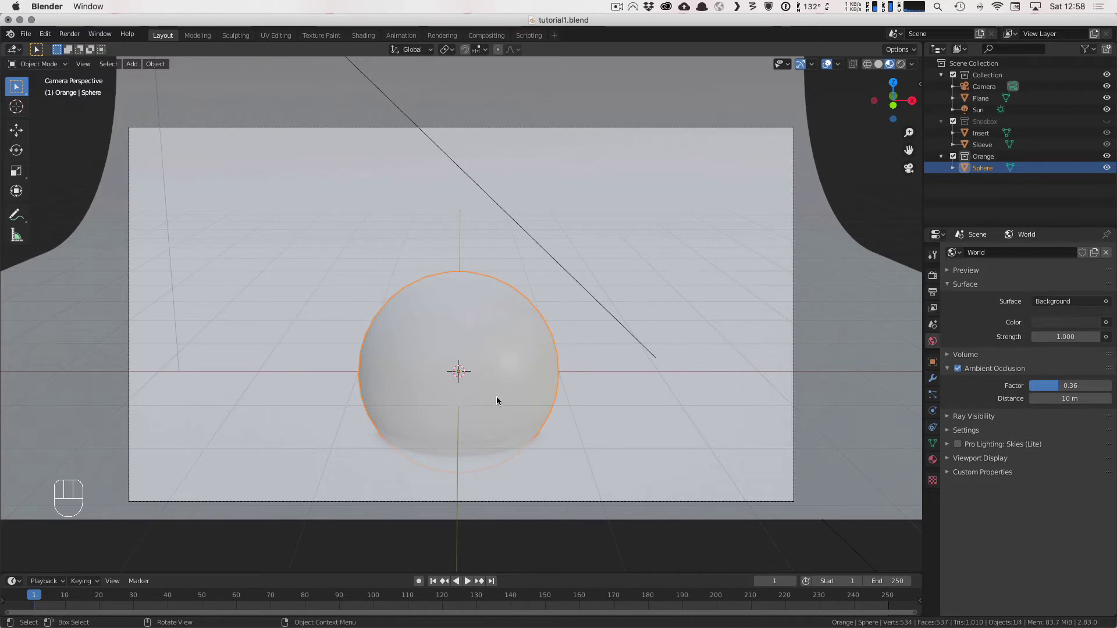
# Step: Shade the sphere flat to inspect its faces up close, and restore its smooth shading
pyautogui.scroll(4, 500, 396)
pyautogui.moveTo(576, 406); pyautogui.dragTo(555, 401, button='middle')
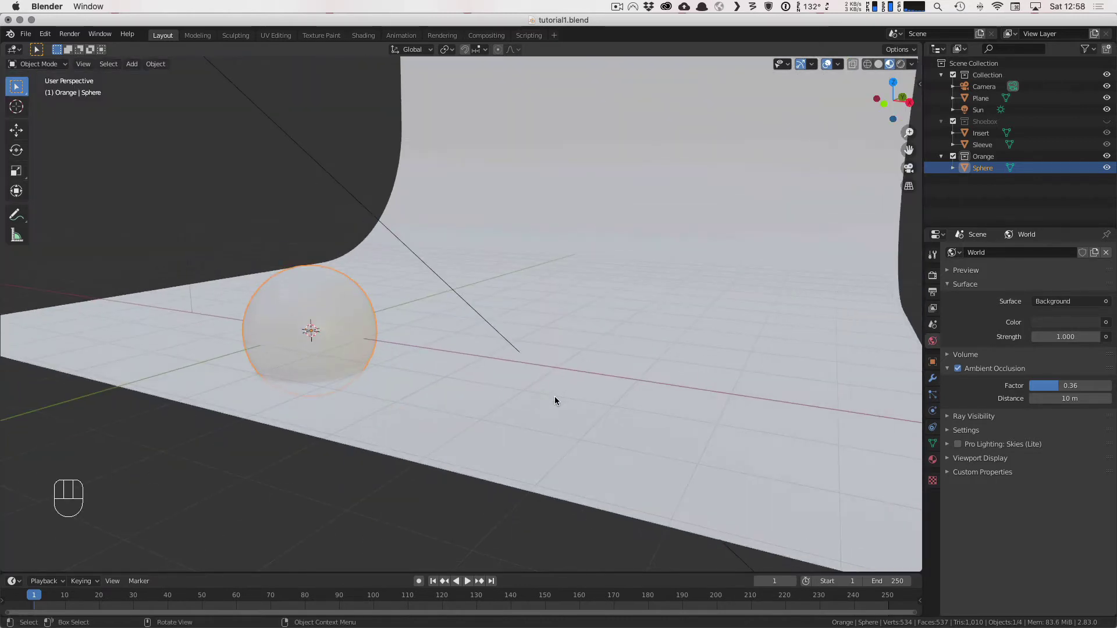
pyautogui.press('KP_Decimal')
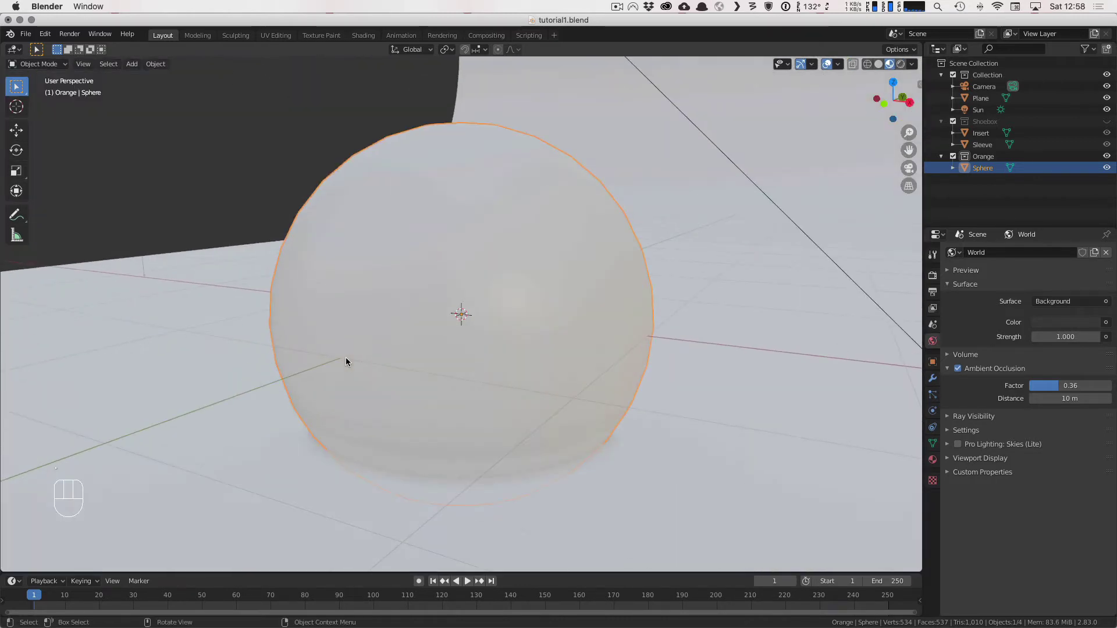
pyautogui.rightClick(523, 254)
pyautogui.click(532, 241)
pyautogui.scroll(3, 536, 306)
pyautogui.press('Tab')
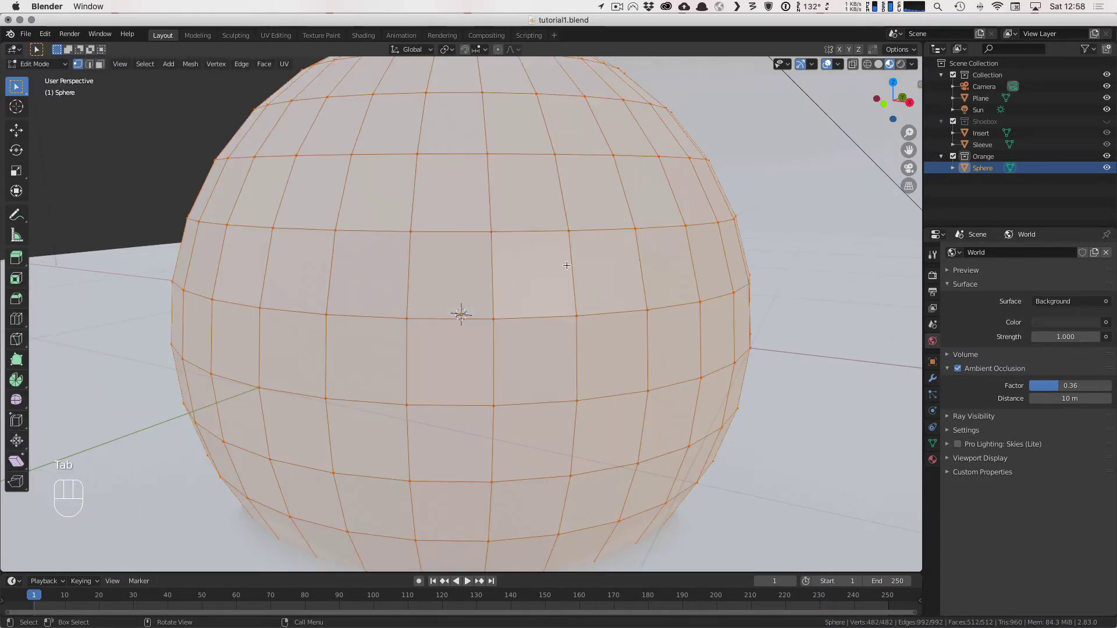
pyautogui.rightClick(567, 266)
pyautogui.press('Escape')
pyautogui.press('Tab')
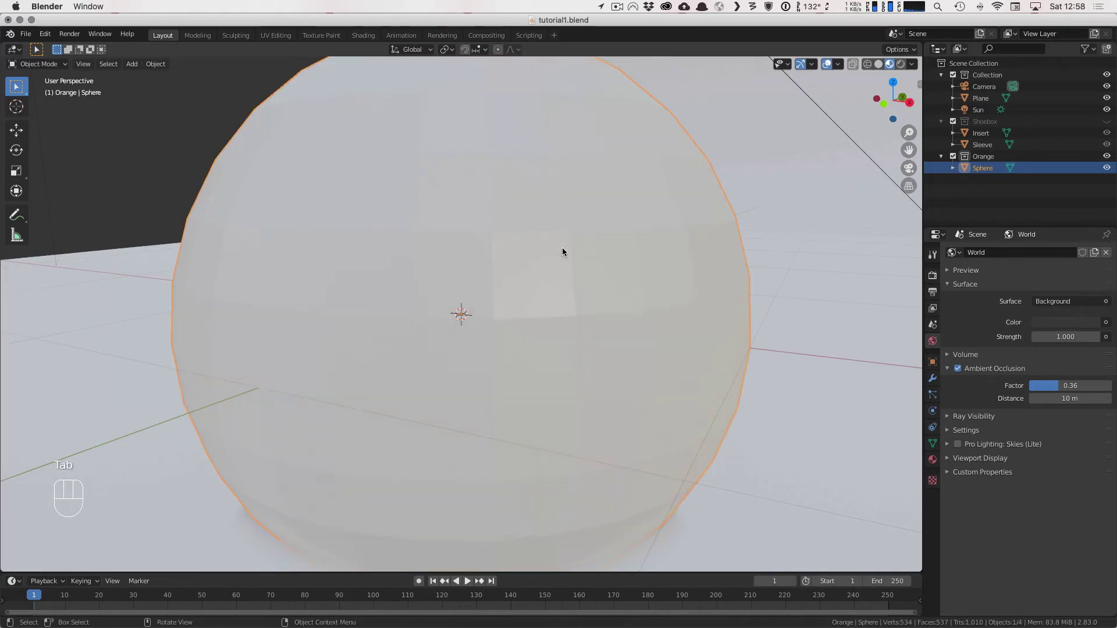
pyautogui.moveTo(562, 252); pyautogui.dragTo(592, 263, button='right')
pyautogui.scroll(-2, 592, 266)
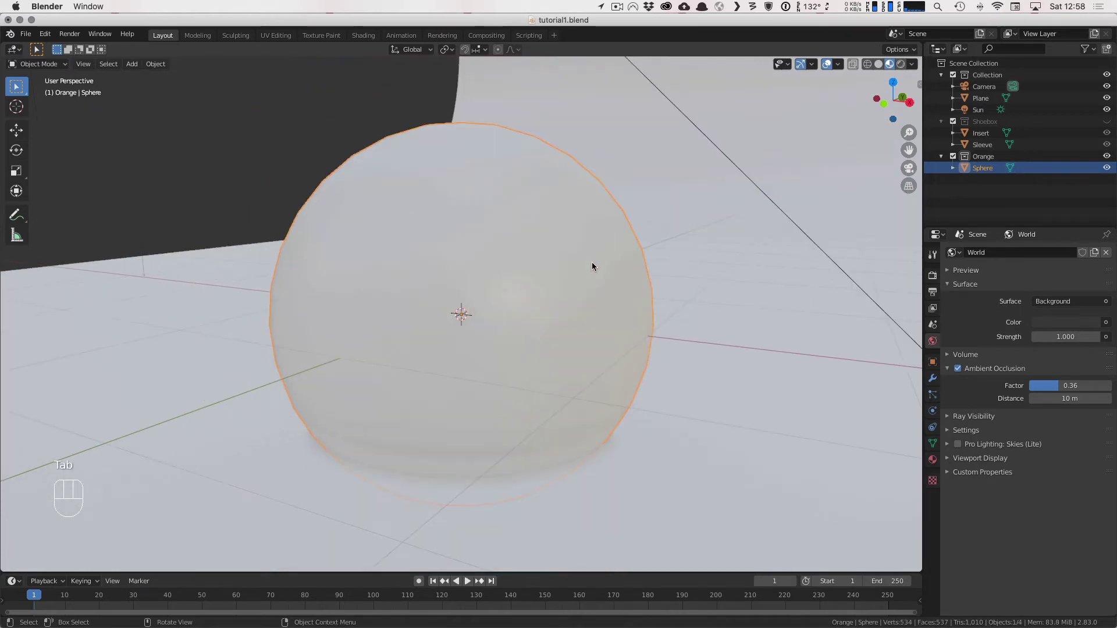
pyautogui.scroll(2, 340, 230)
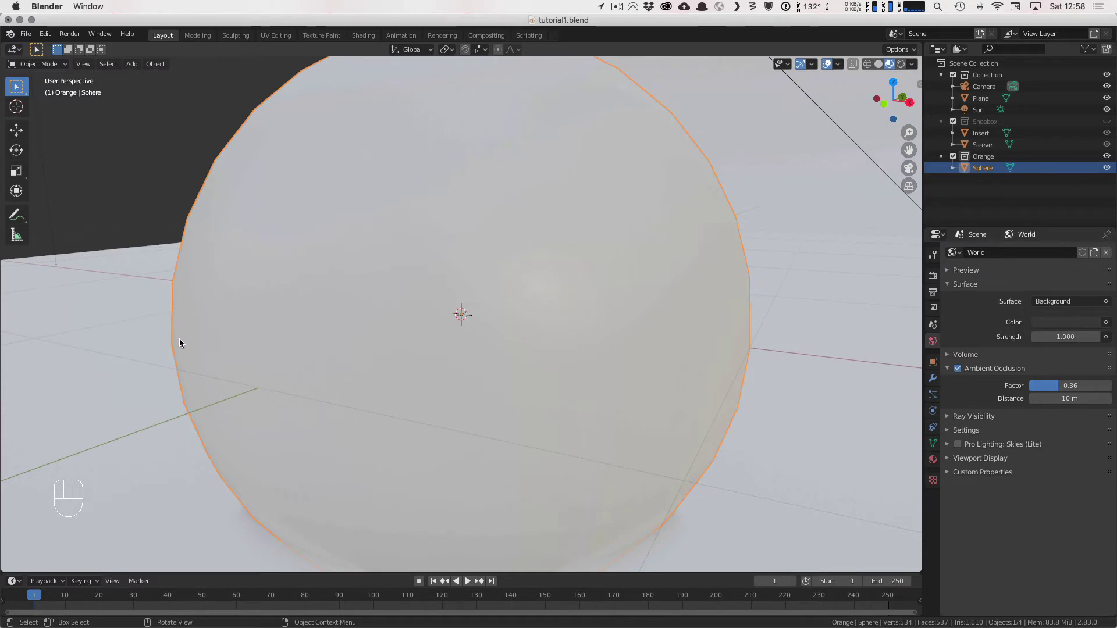
pyautogui.scroll(-4, 338, 325)
# Step: Add a Subdivision Surface modifier to the sphere
pyautogui.click(934, 381)
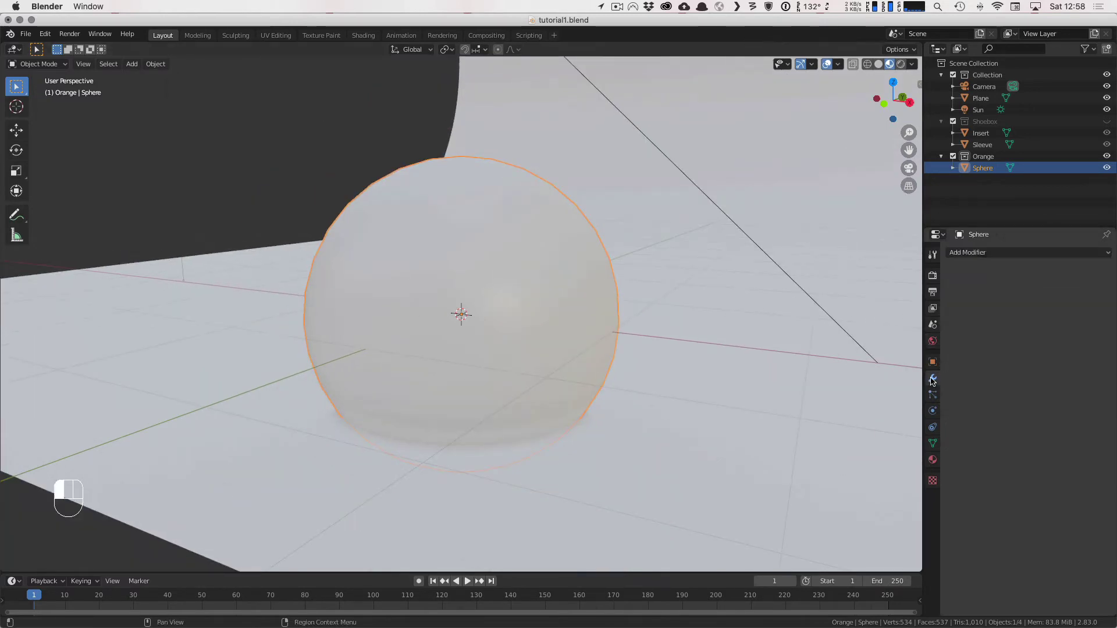
pyautogui.click(971, 253)
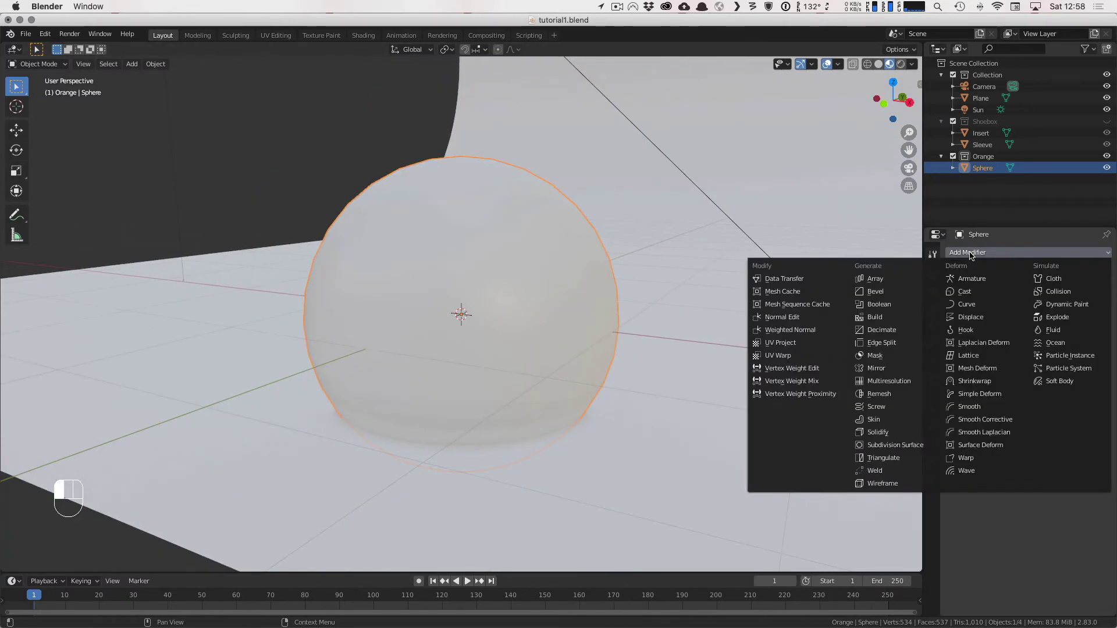
pyautogui.click(911, 449)
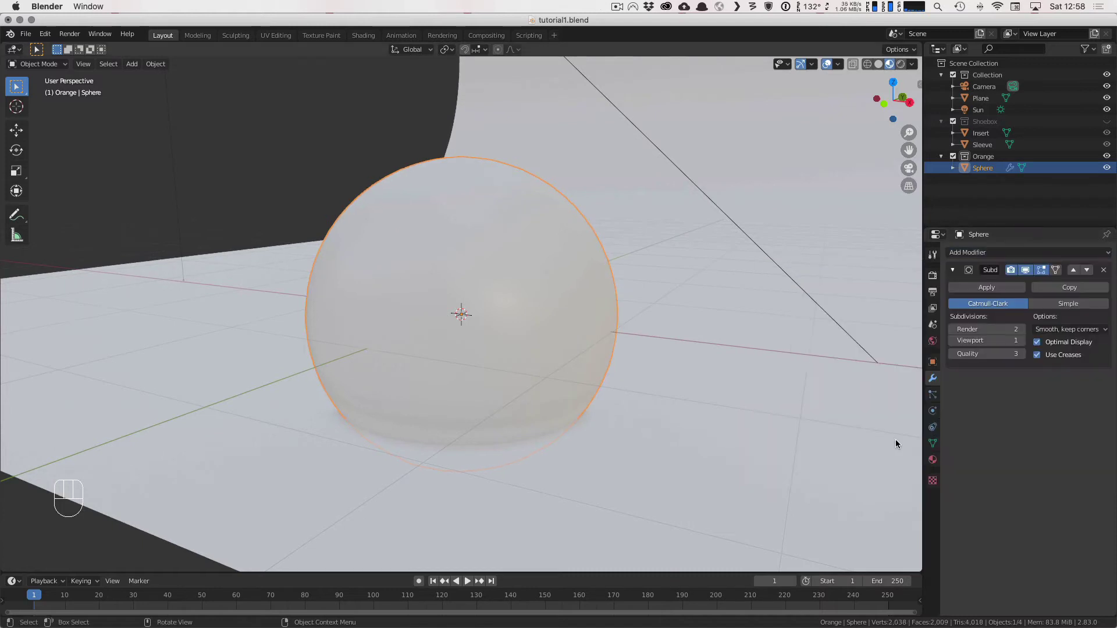
# Step: Show the Subdivision Surface result on the sphere's edit cage in Edit Mode
pyautogui.scroll(3, 374, 289)
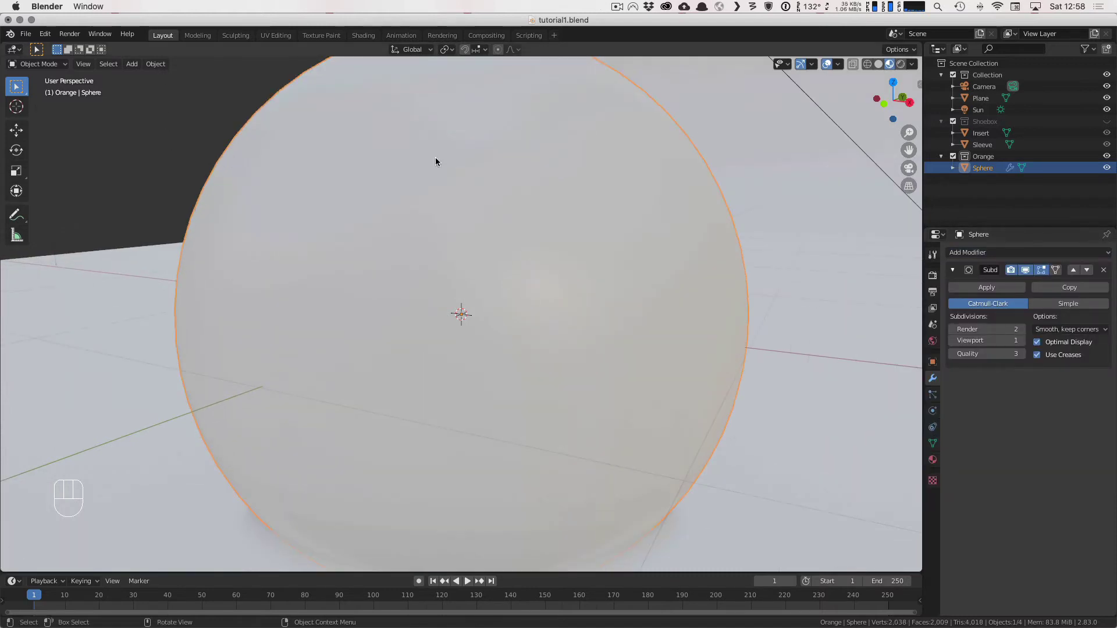
pyautogui.press('Tab')
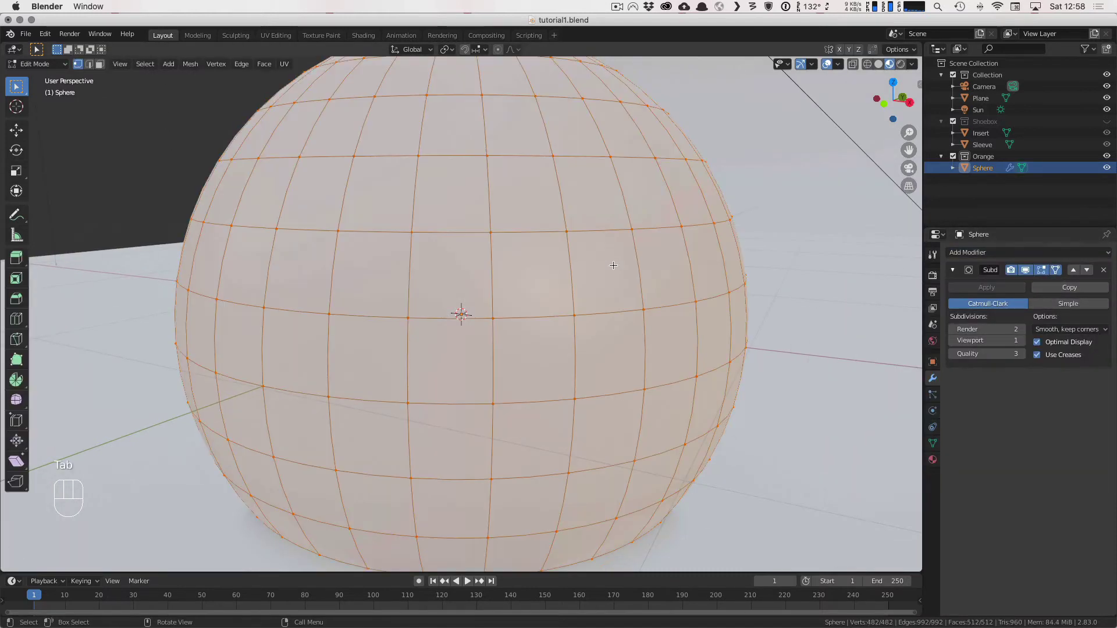
pyautogui.click(1056, 271)
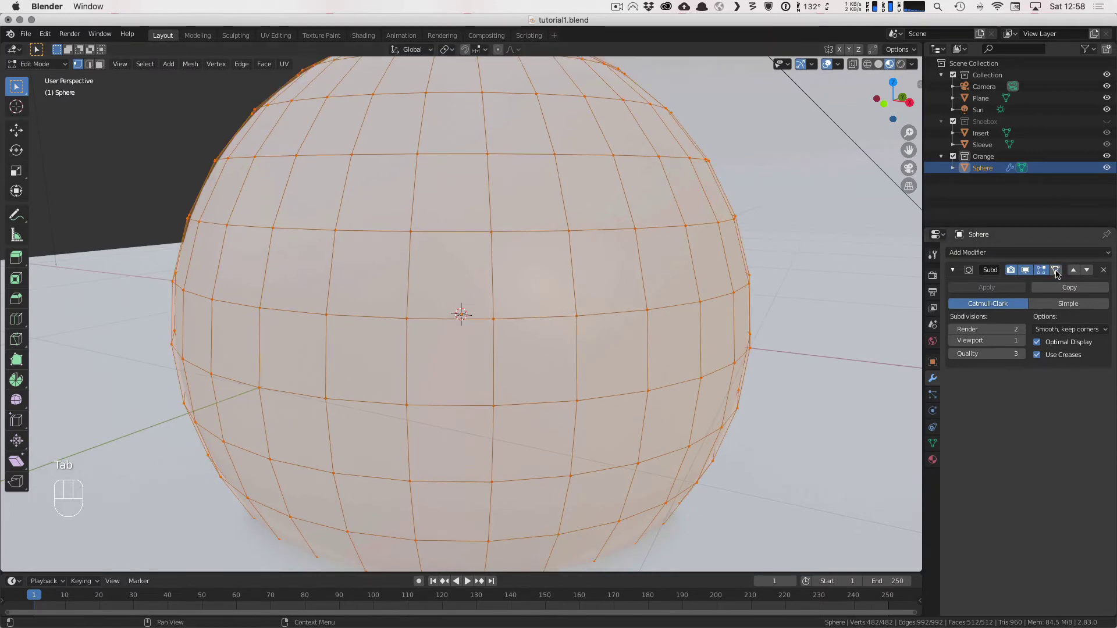
pyautogui.click(1056, 271)
pyautogui.click(1057, 272)
pyautogui.click(1057, 272)
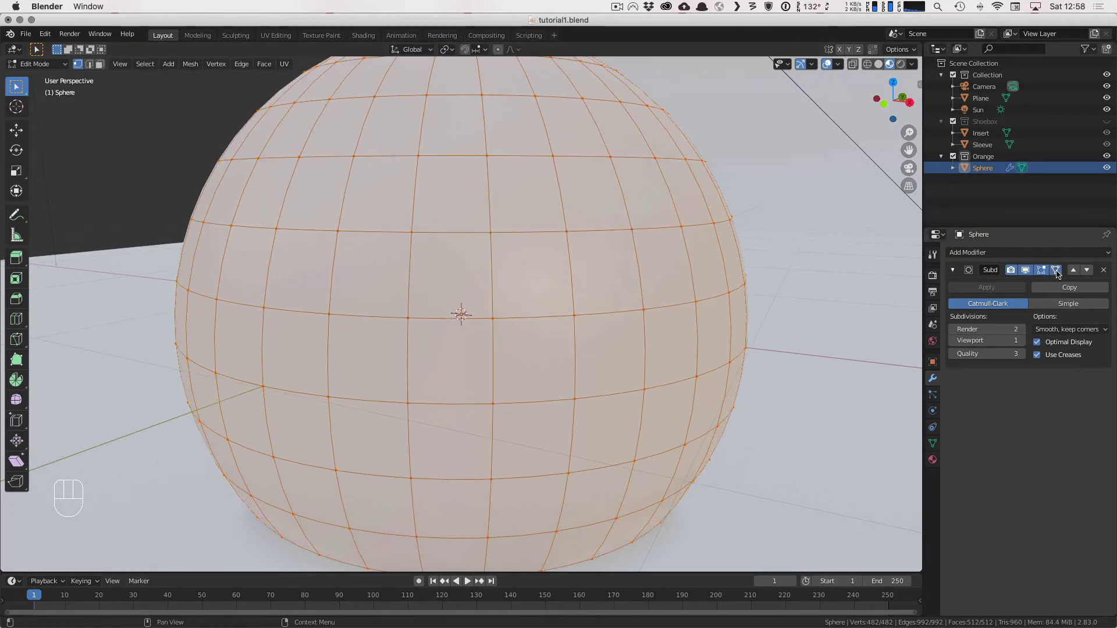
# Step: Set the sphere's subdivision levels to 4 for both viewport and render, and return to Object Mode
pyautogui.click(1021, 341)
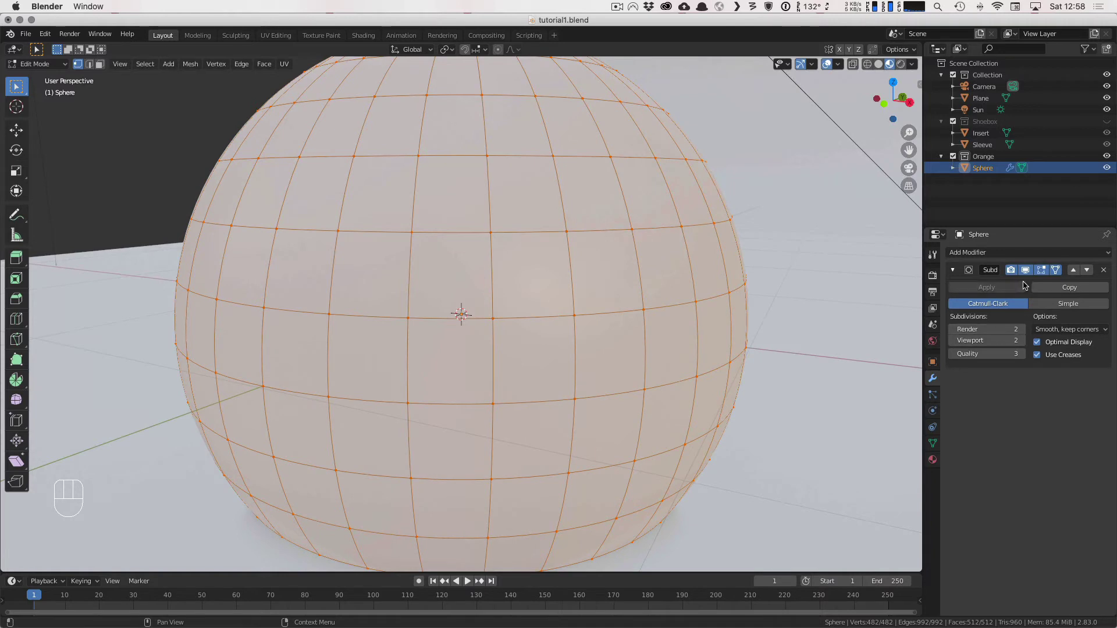
pyautogui.click(1022, 329)
pyautogui.click(1022, 342)
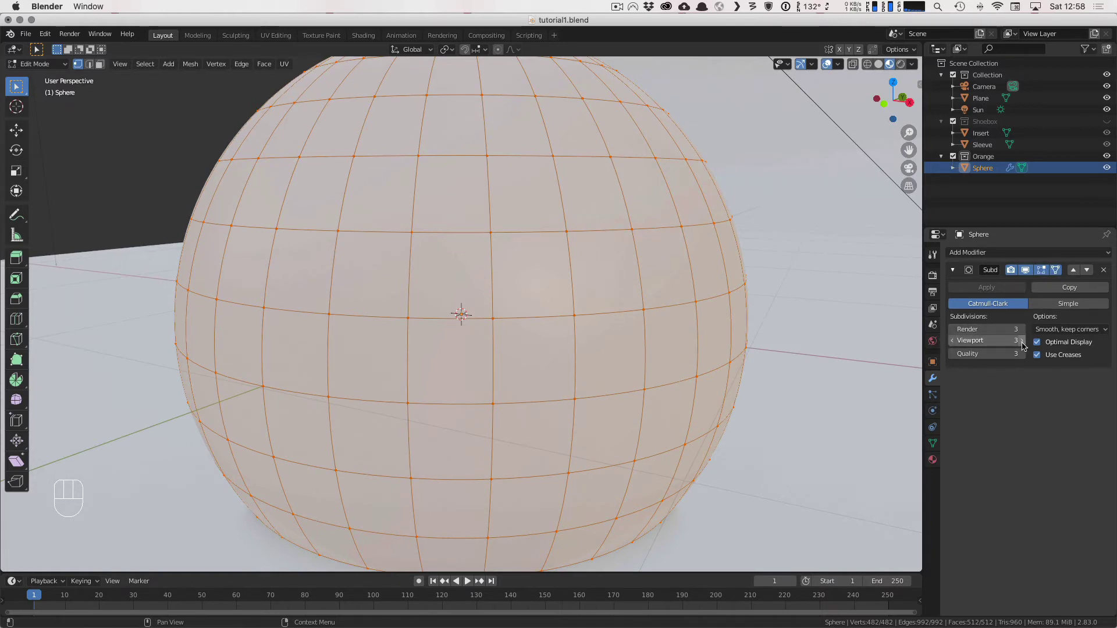
pyautogui.click(1023, 342)
pyautogui.click(1022, 329)
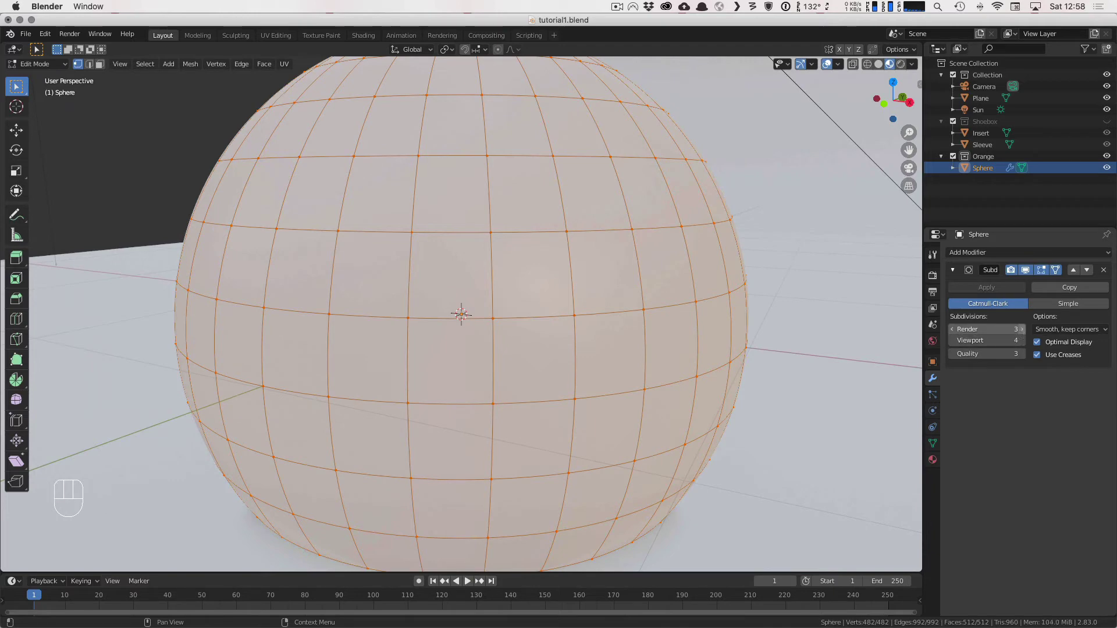
pyautogui.press('Tab')
# Step: Raise the sphere about 0.4 m along the Z axis
pyautogui.scroll(-5, 570, 337)
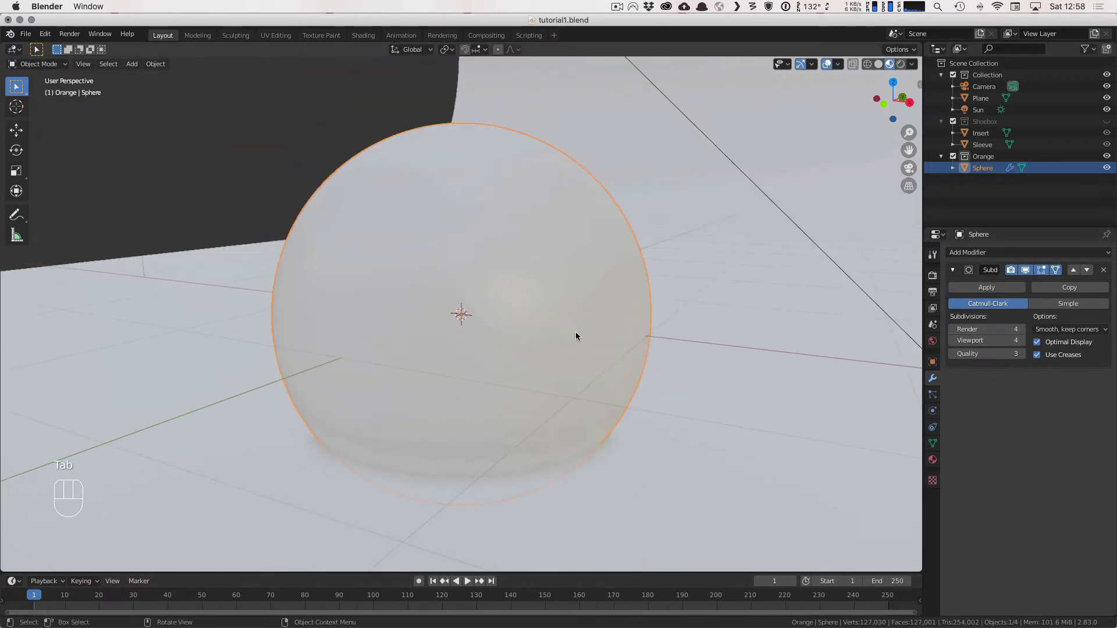
pyautogui.moveTo(573, 334)
pyautogui.mouseDown(button='middle')
pyautogui.moveTo(449, 355)
pyautogui.moveTo(288, 332)
pyautogui.moveTo(629, 309)
pyautogui.moveTo(648, 341)
pyautogui.moveTo(559, 349)
pyautogui.mouseUp(button='middle')
pyautogui.scroll(-3, 558, 349)
pyautogui.scroll(1, 471, 329)
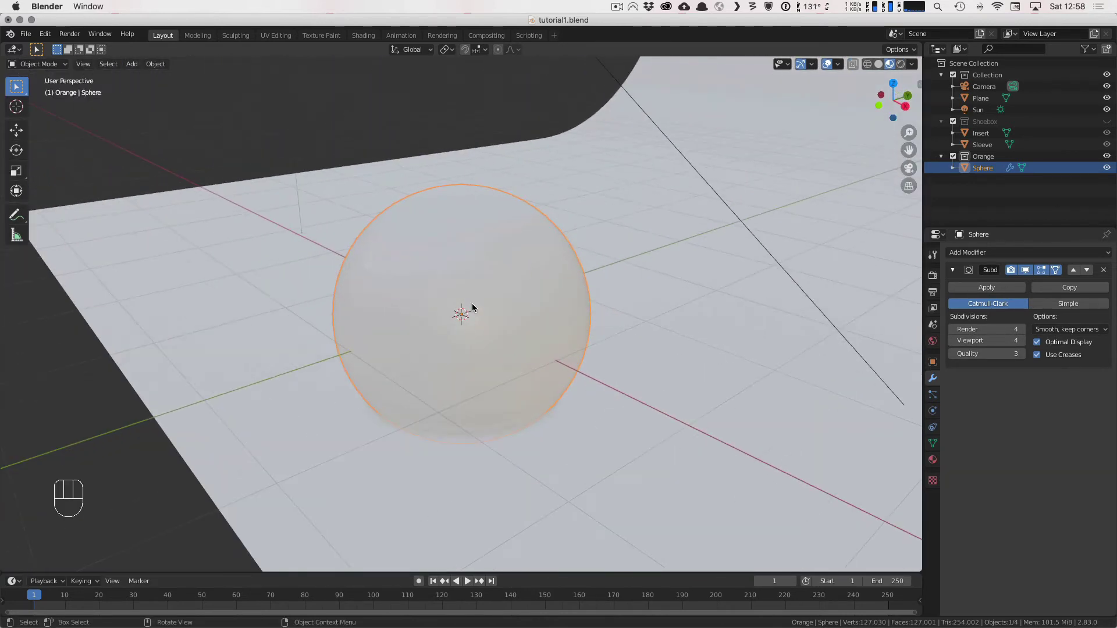
pyautogui.press('g')
pyautogui.press('z')
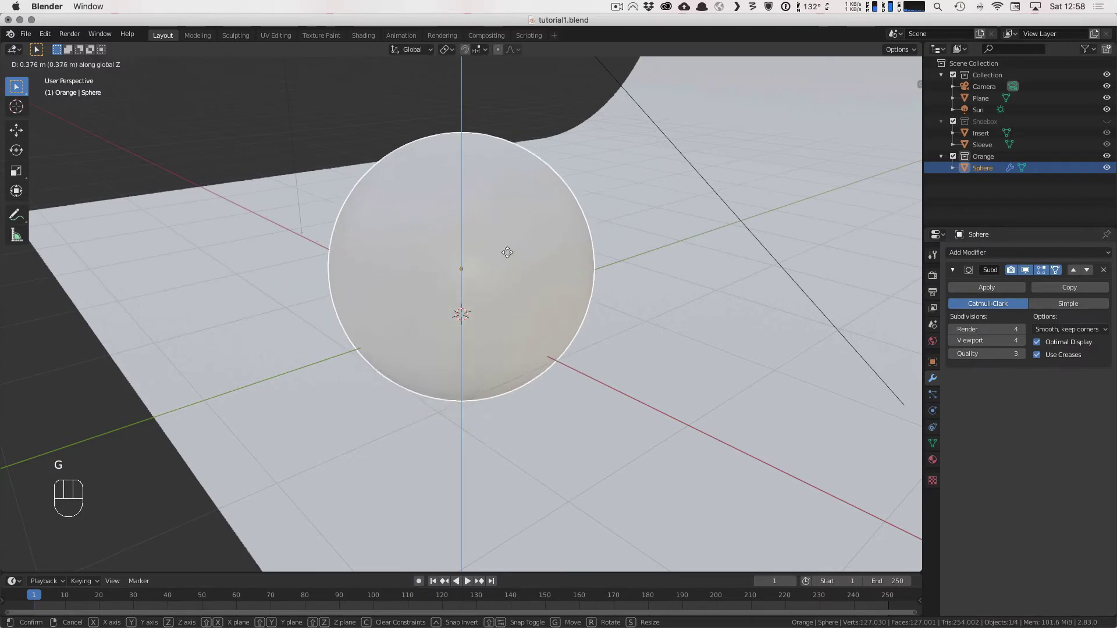
pyautogui.click(507, 257)
# Step: Show the sphere's mesh in Edit Mode with Wireframe shading from the top orthographic view
pyautogui.moveTo(399, 285); pyautogui.dragTo(486, 291, button='middle')
pyautogui.scroll(2, 485, 287)
pyautogui.press('Tab')
pyautogui.moveTo(610, 301); pyautogui.dragTo(468, 277, button='middle')
pyautogui.scroll(-2, 538, 300)
pyautogui.scroll(-2, 538, 300)
pyautogui.scroll(3, 468, 277)
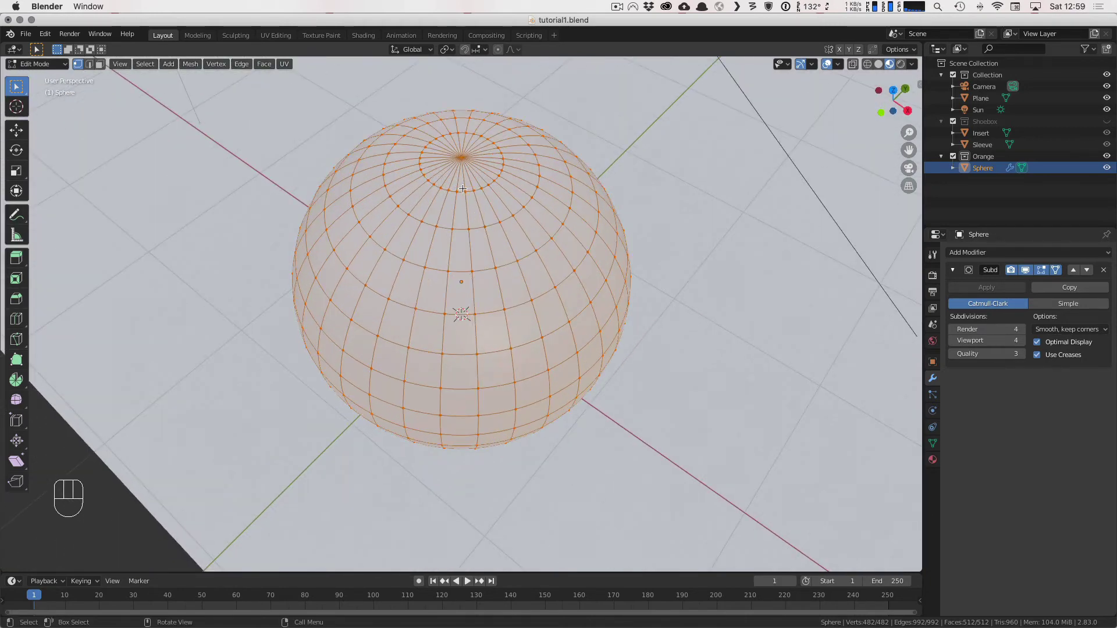
pyautogui.press('z')
pyautogui.click(432, 226)
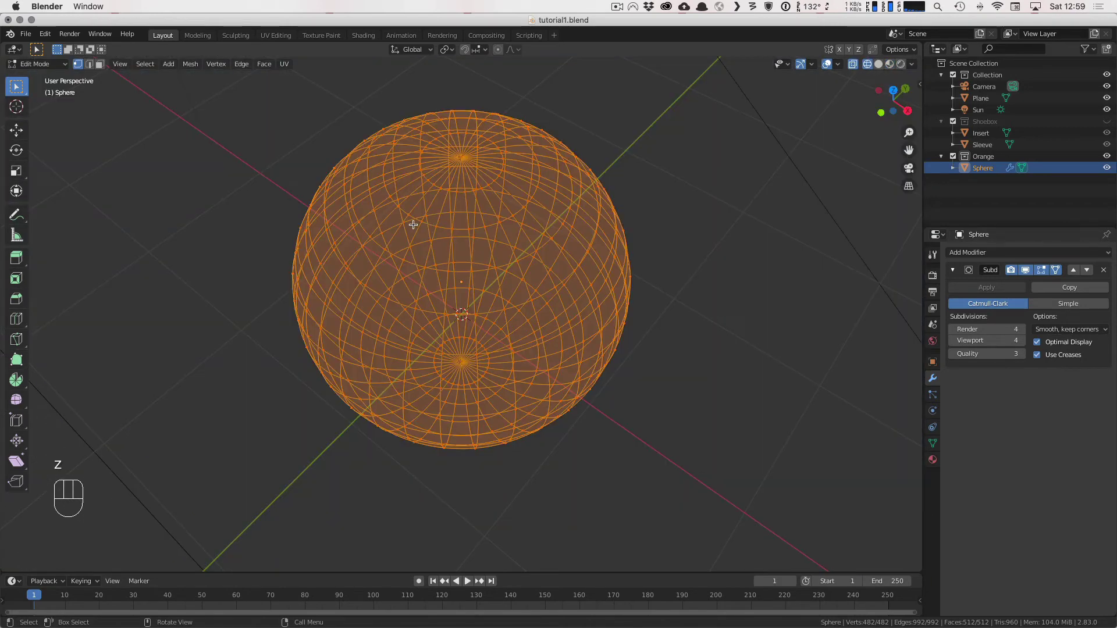
pyautogui.press('KP_7')
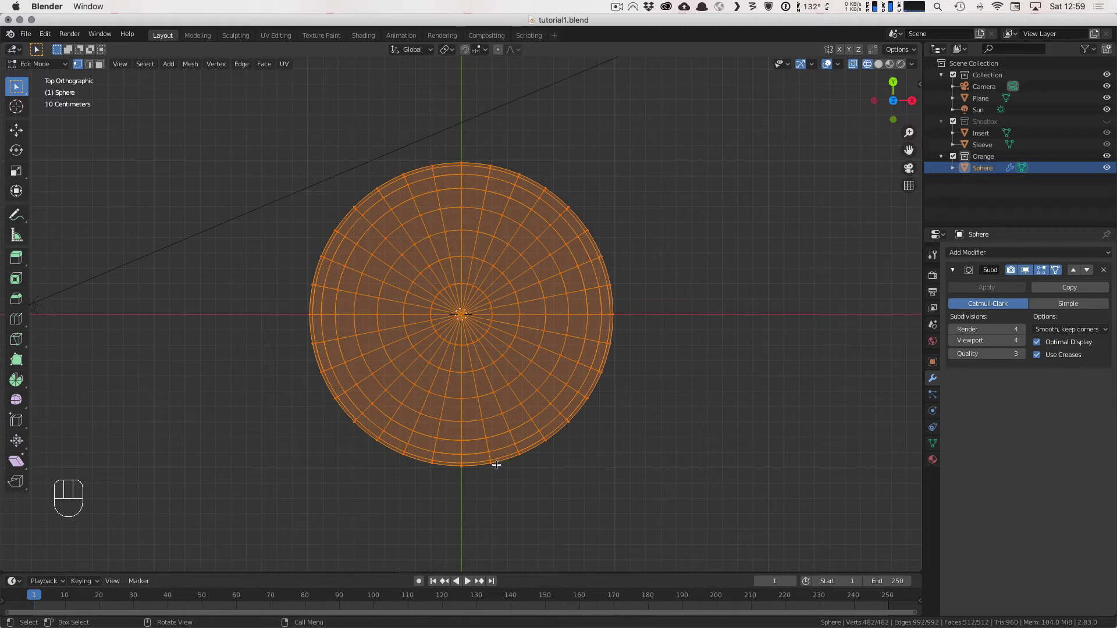
# Step: Clear the mesh selection and lasso-select a wedge of the sphere between the positive X and negative Y axes
pyautogui.rightClick(513, 476)
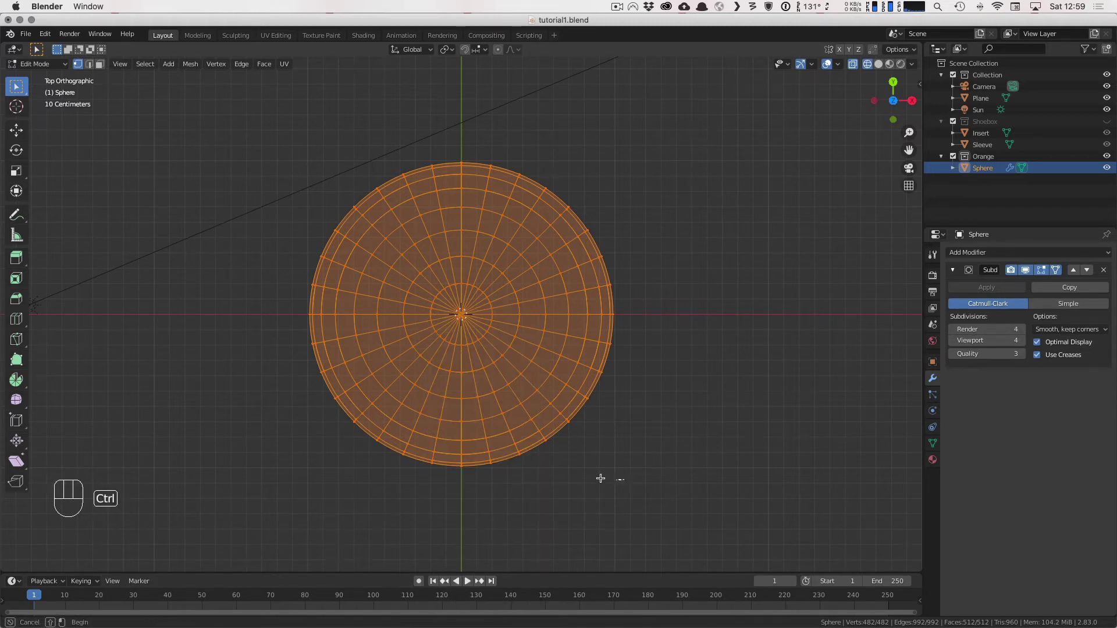
pyautogui.keyDown('ctrl'); pyautogui.moveTo(624, 481); pyautogui.dragTo(654, 419); pyautogui.keyUp('ctrl')
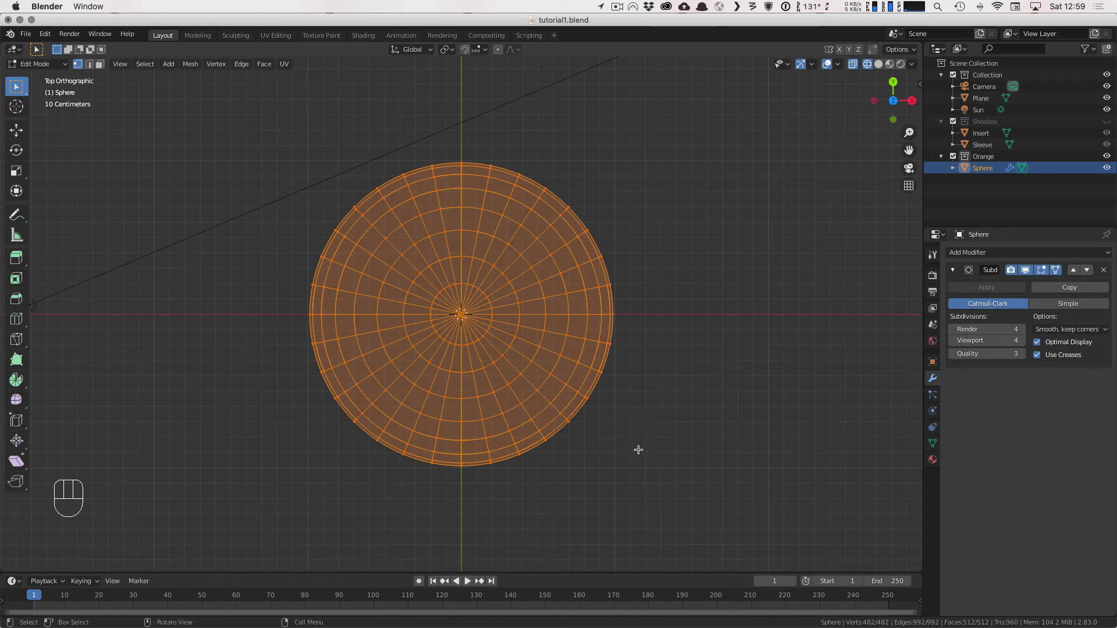
pyautogui.moveTo(638, 450)
pyautogui.keyDown('ctrl'); pyautogui.mouseDown(button='right')
pyautogui.moveTo(541, 461)
pyautogui.moveTo(601, 519)
pyautogui.moveTo(700, 519)
pyautogui.mouseUp(button='right'); pyautogui.keyUp('ctrl')
pyautogui.press('ctrl')
pyautogui.press('a')
pyautogui.press('a')
pyautogui.press('a')
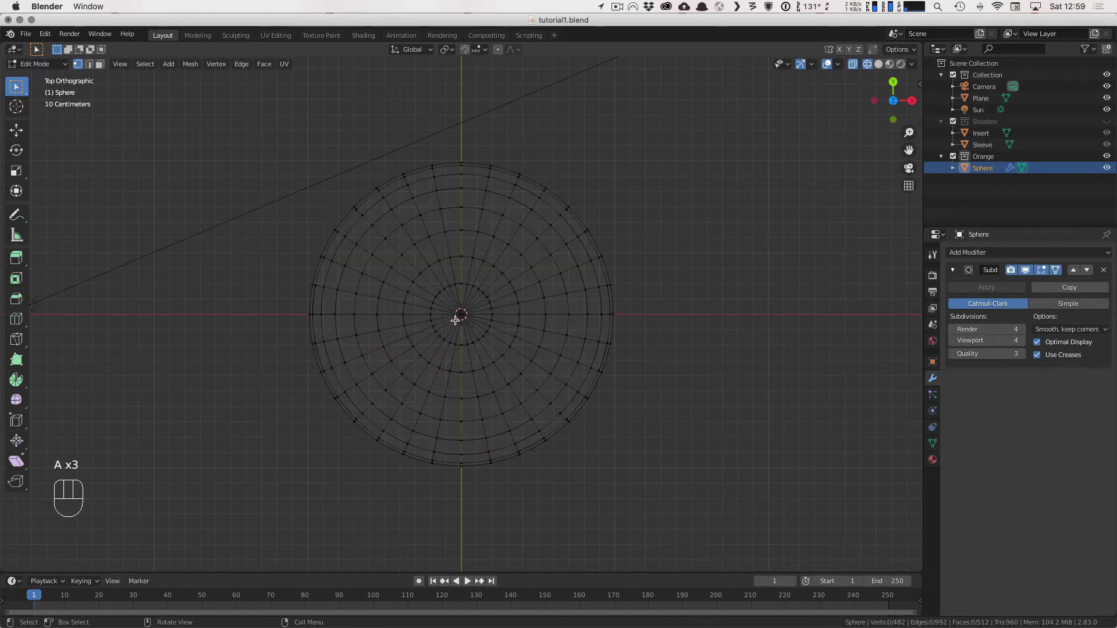
pyautogui.press('ctrl')
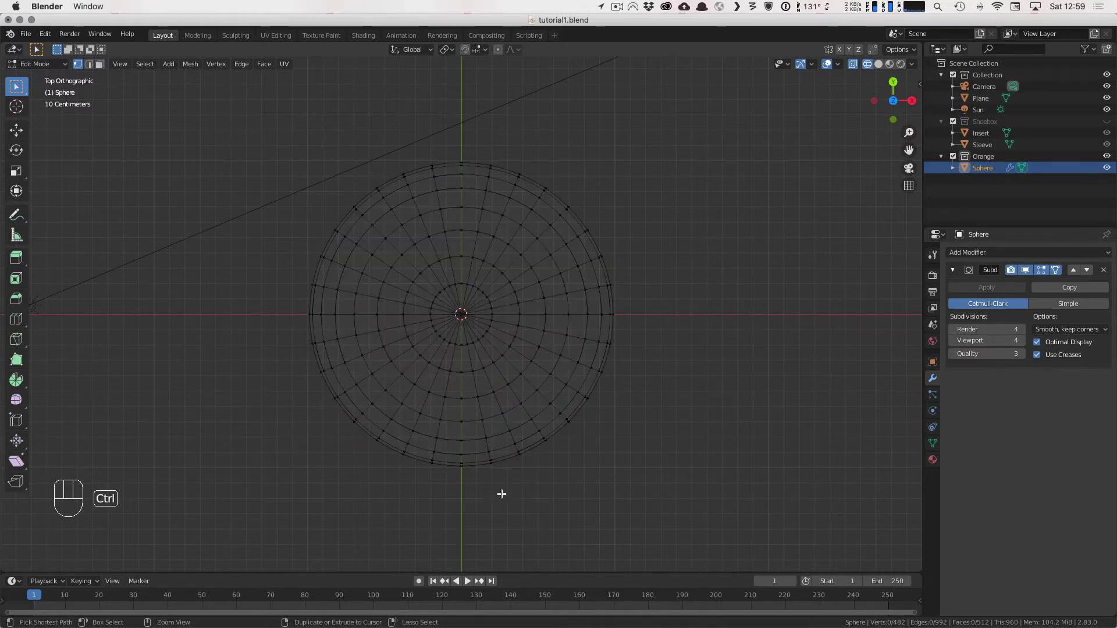
pyautogui.moveTo(502, 493)
pyautogui.keyDown('ctrl'); pyautogui.mouseDown(button='right')
pyautogui.moveTo(466, 429)
pyautogui.moveTo(463, 327)
pyautogui.moveTo(479, 318)
pyautogui.moveTo(637, 384)
pyautogui.mouseUp(button='right'); pyautogui.keyUp('ctrl')
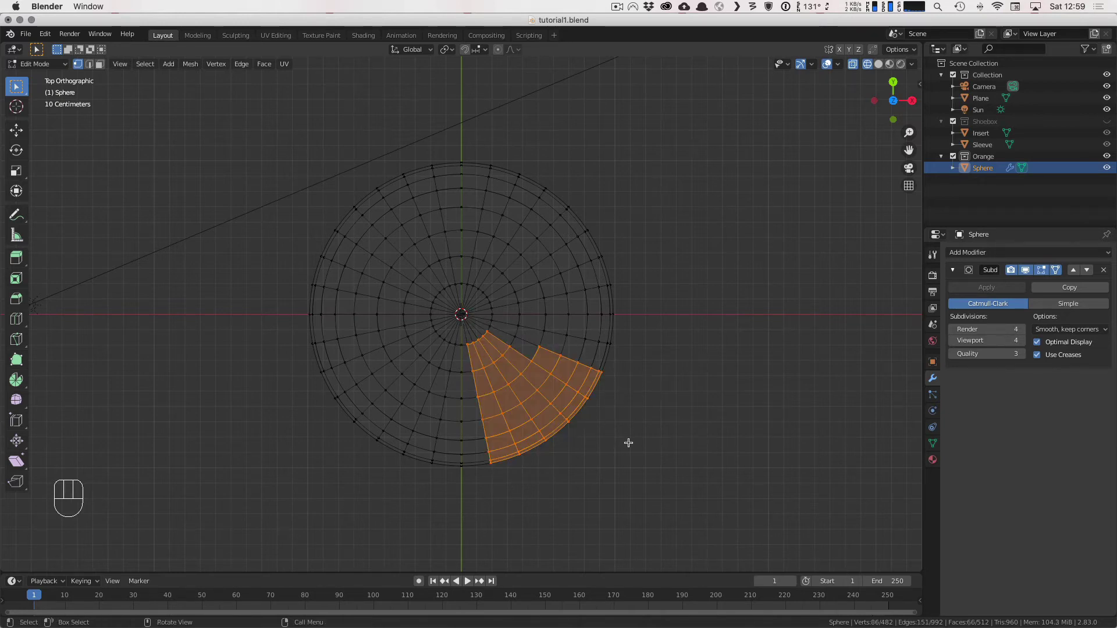
# Step: Add the missing vertices along the wedge's border and at both poles to the selection
pyautogui.keyDown('shift'); pyautogui.click(517, 335); pyautogui.keyUp('shift')
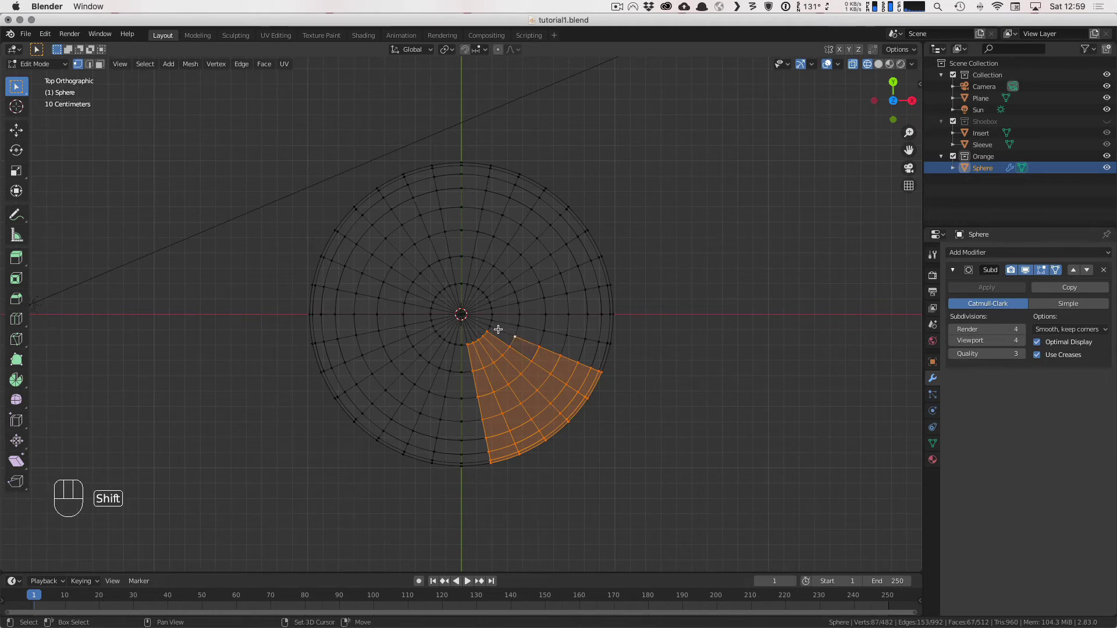
pyautogui.keyDown('shift'); pyautogui.click(493, 327); pyautogui.keyUp('shift')
pyautogui.scroll(7, 470, 331)
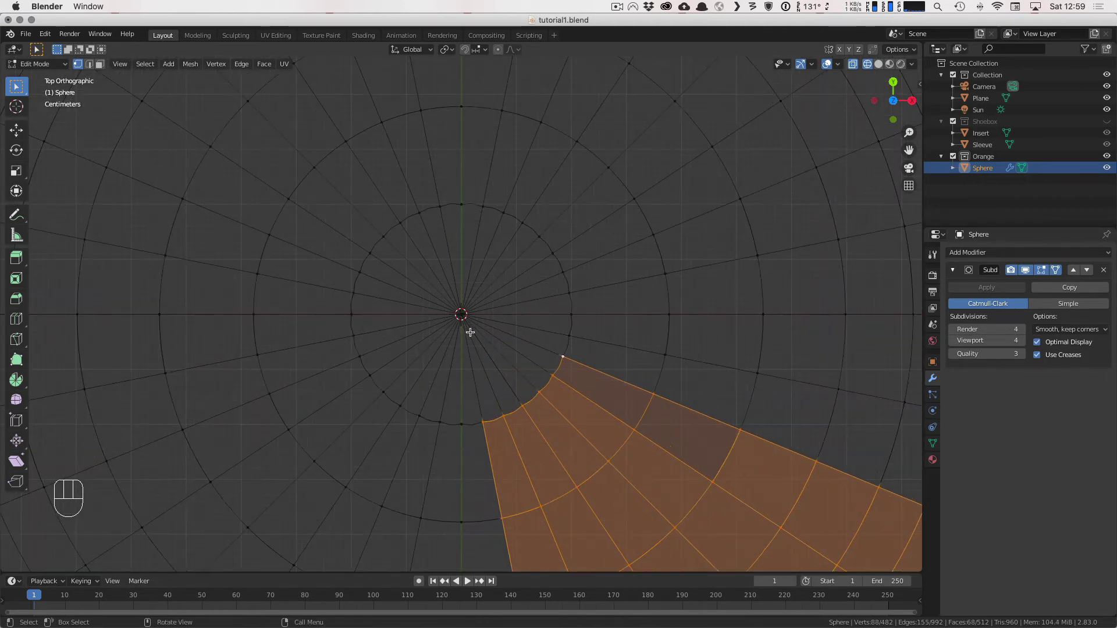
pyautogui.moveTo(479, 350); pyautogui.dragTo(566, 398, button='middle')
pyautogui.keyDown('shift'); pyautogui.click(527, 354); pyautogui.keyUp('shift')
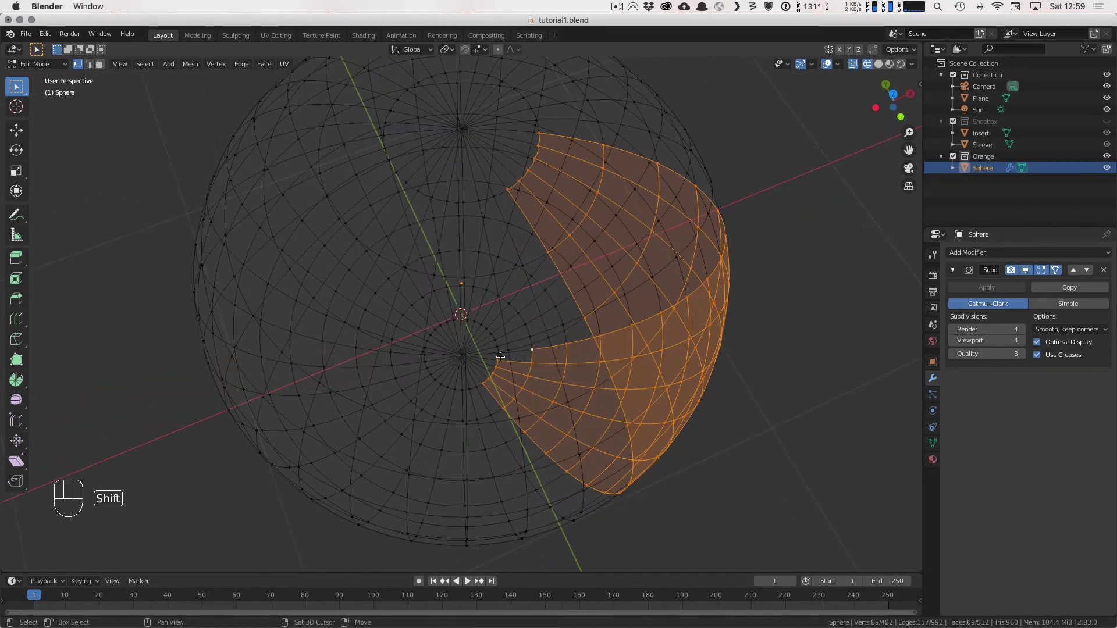
pyautogui.keyDown('shift'); pyautogui.click(500, 356); pyautogui.keyUp('shift')
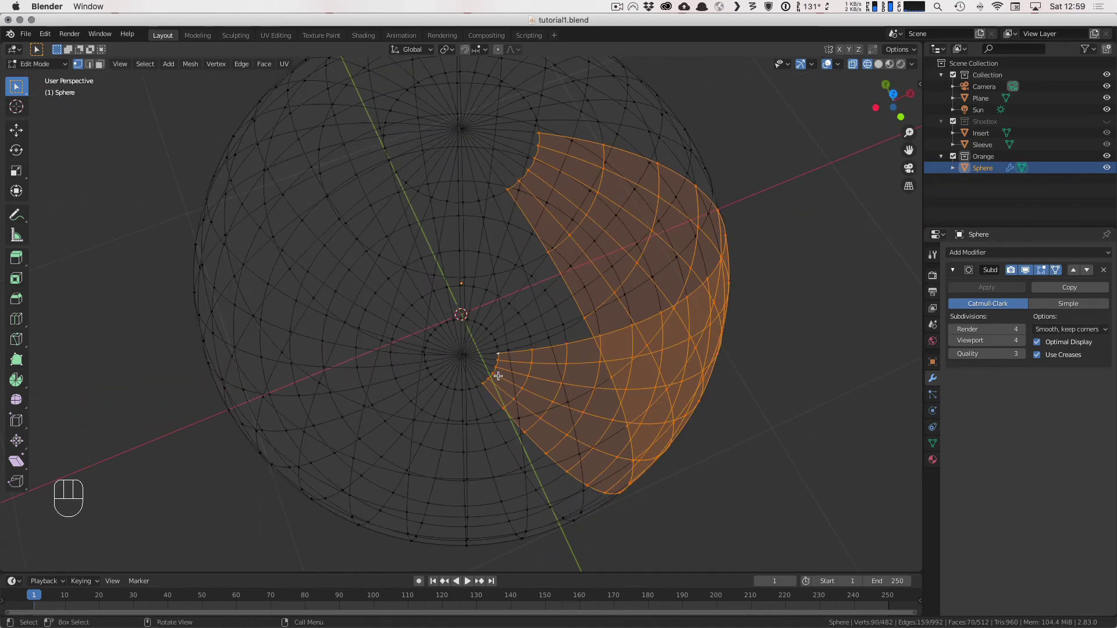
pyautogui.keyDown('shift'); pyautogui.click(462, 356); pyautogui.keyUp('shift')
pyautogui.keyDown('shift'); pyautogui.click(465, 130); pyautogui.keyUp('shift')
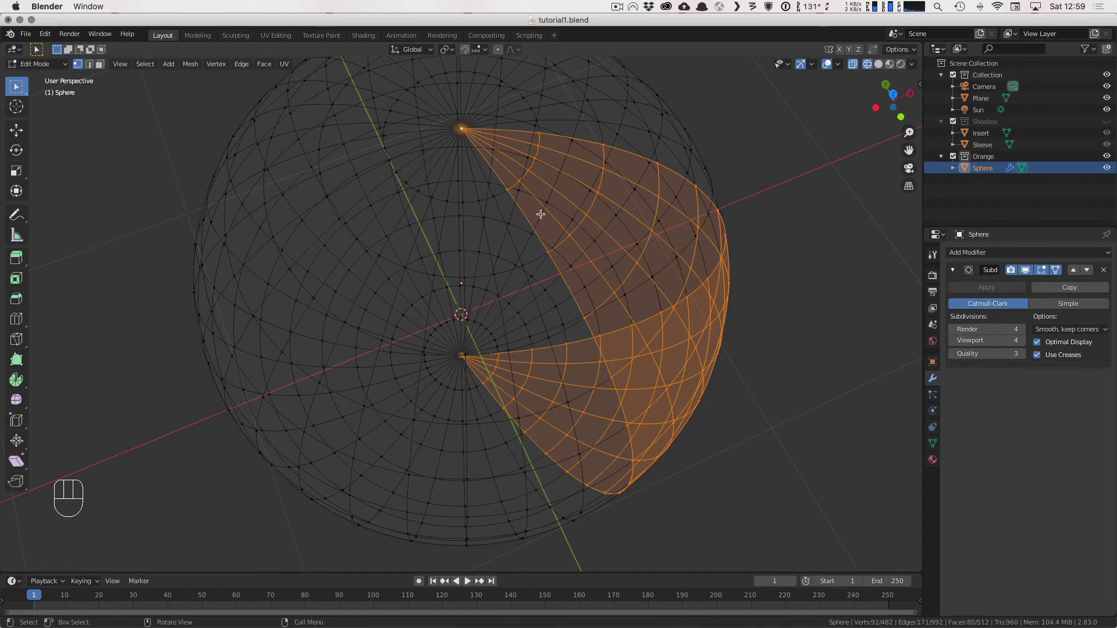
pyautogui.scroll(-3, 614, 343)
pyautogui.scroll(2, 619, 348)
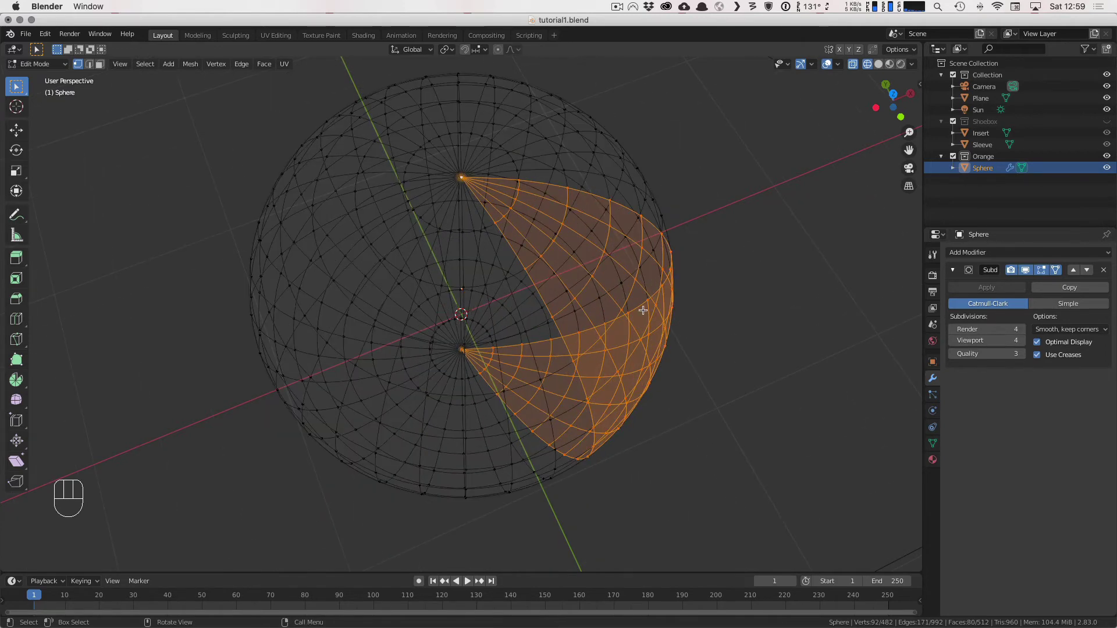
# Step: Clear the selection and circle-select a wedge of the sphere's outer rings from the top orthographic view
pyautogui.moveTo(644, 321); pyautogui.dragTo(698, 327, button='middle')
pyautogui.press('a')
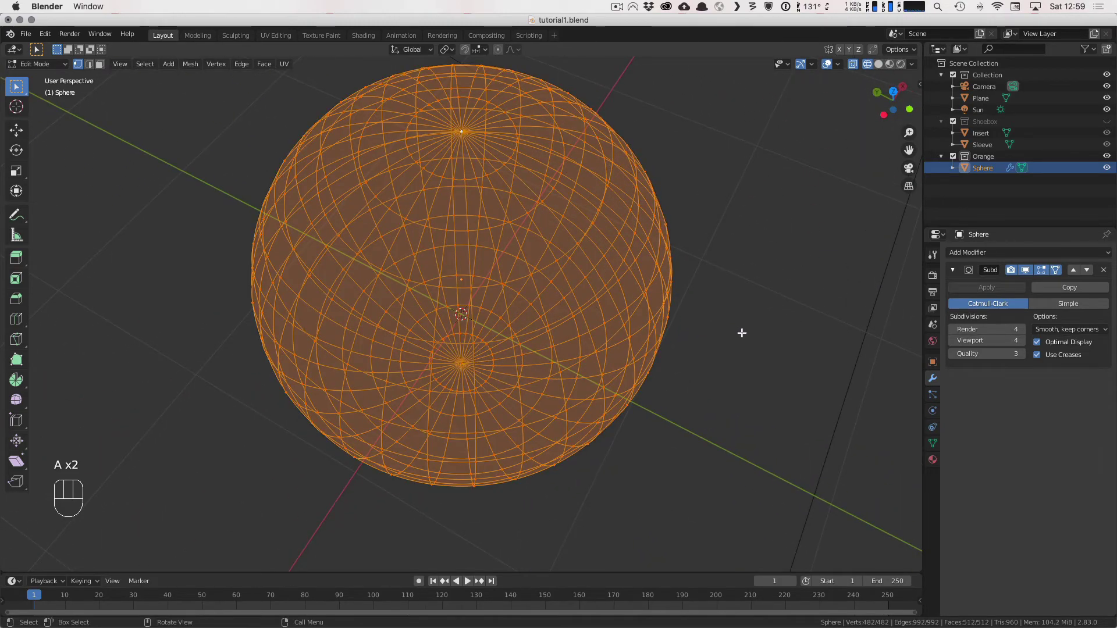
pyautogui.press('a')
pyautogui.press('a')
pyautogui.press('a')
pyautogui.press('KP_7')
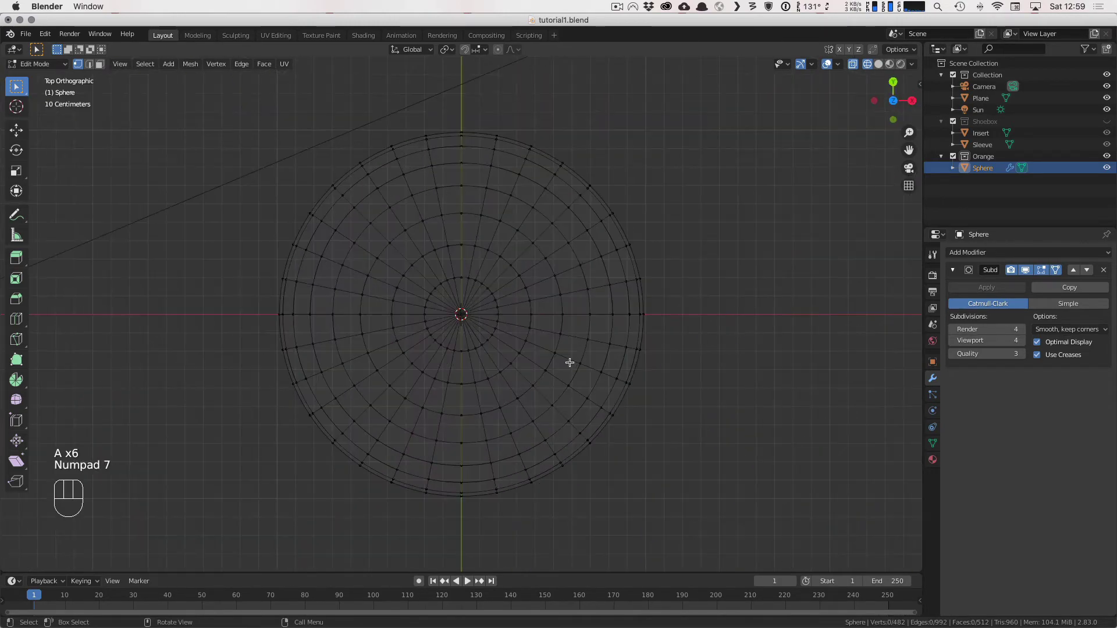
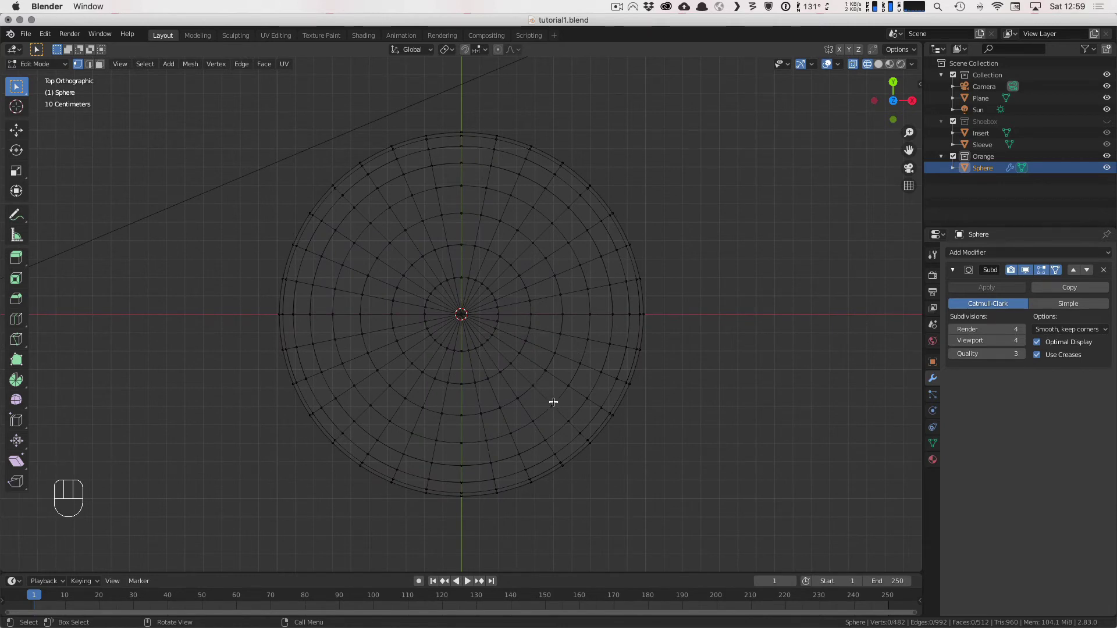
pyautogui.press('c')
pyautogui.moveTo(551, 484)
pyautogui.mouseDown()
pyautogui.moveTo(516, 428)
pyautogui.moveTo(504, 375)
pyautogui.moveTo(588, 429)
pyautogui.moveTo(603, 400)
pyautogui.moveTo(511, 342)
pyautogui.moveTo(606, 403)
pyautogui.mouseUp()
pyautogui.rightClick(608, 374)
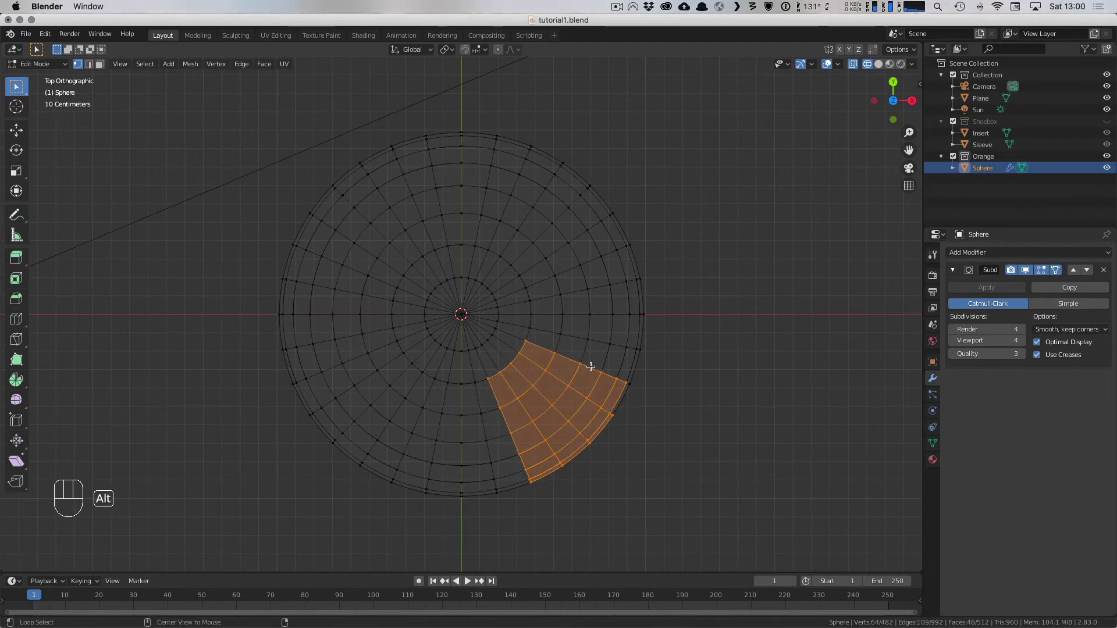
# Step: Select six adjacent pole-to-pole edge loops that form a complete wedge between the positive X and negative Y axes
pyautogui.keyDown('alt'); pyautogui.click(591, 367); pyautogui.keyUp('alt')
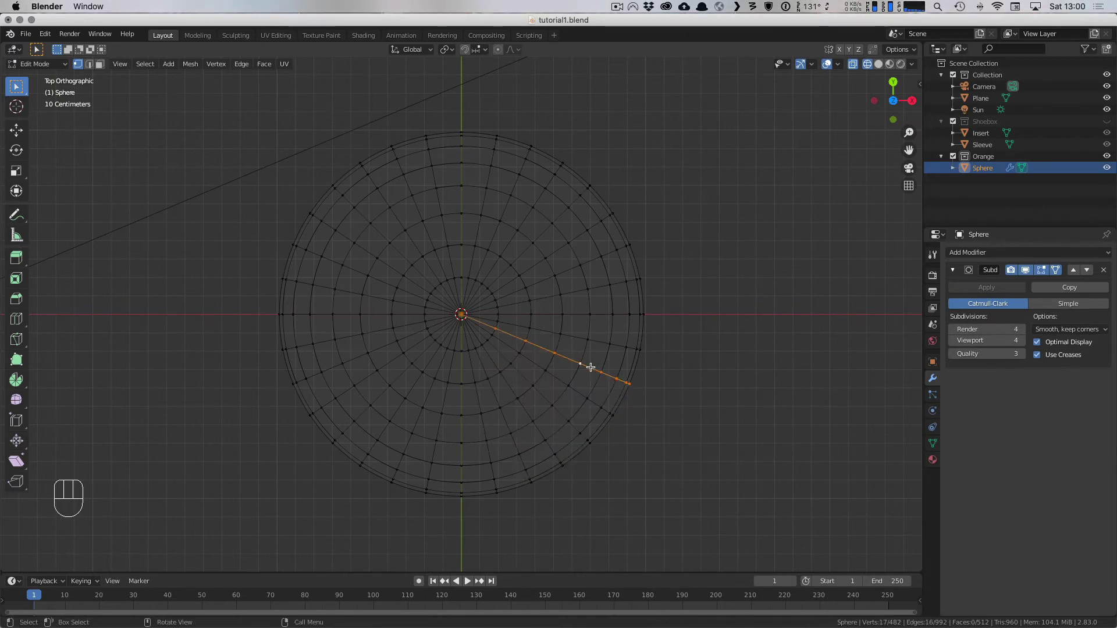
pyautogui.keyDown('alt'); pyautogui.keyDown('shift'); pyautogui.click(580, 395); pyautogui.keyUp('shift'); pyautogui.keyUp('alt')
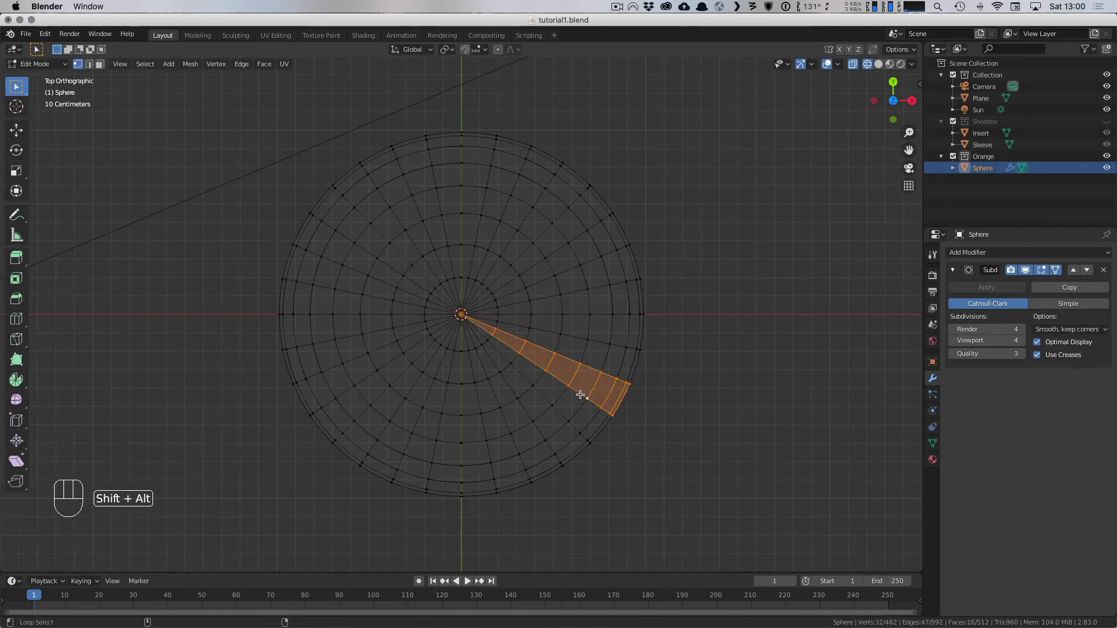
pyautogui.keyDown('alt'); pyautogui.keyDown('shift'); pyautogui.click(553, 421); pyautogui.keyUp('shift'); pyautogui.keyUp('alt')
pyautogui.keyDown('alt'); pyautogui.keyDown('shift'); pyautogui.click(533, 437); pyautogui.keyUp('shift'); pyautogui.keyUp('alt')
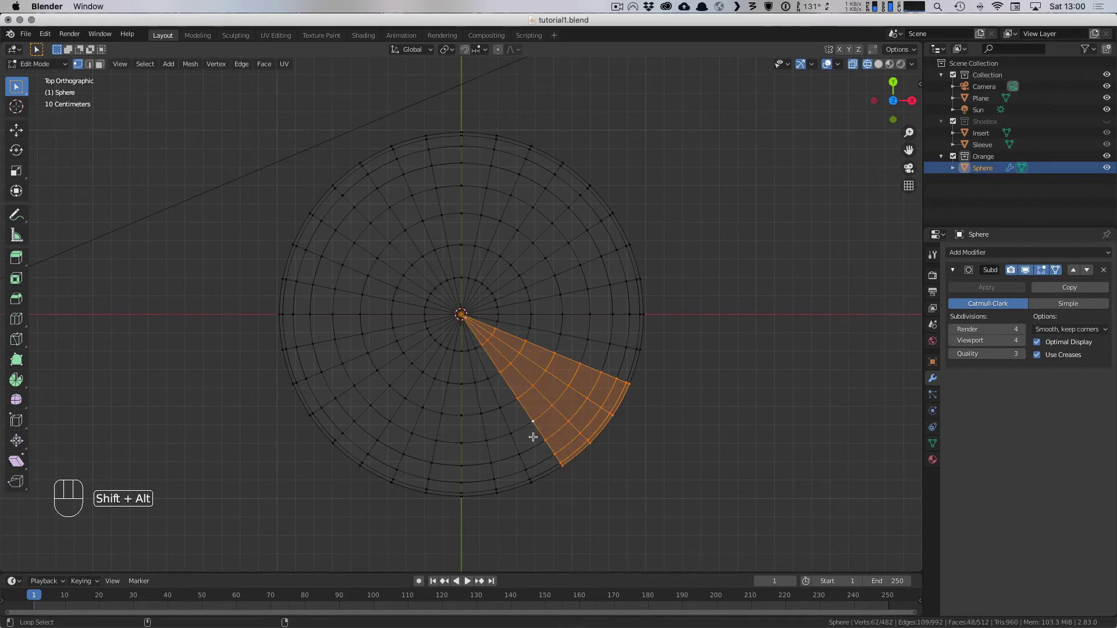
pyautogui.keyDown('alt'); pyautogui.keyDown('shift'); pyautogui.click(516, 446); pyautogui.keyUp('shift'); pyautogui.keyUp('alt')
pyautogui.keyDown('alt'); pyautogui.keyDown('shift'); pyautogui.click(490, 455); pyautogui.keyUp('shift'); pyautogui.keyUp('alt')
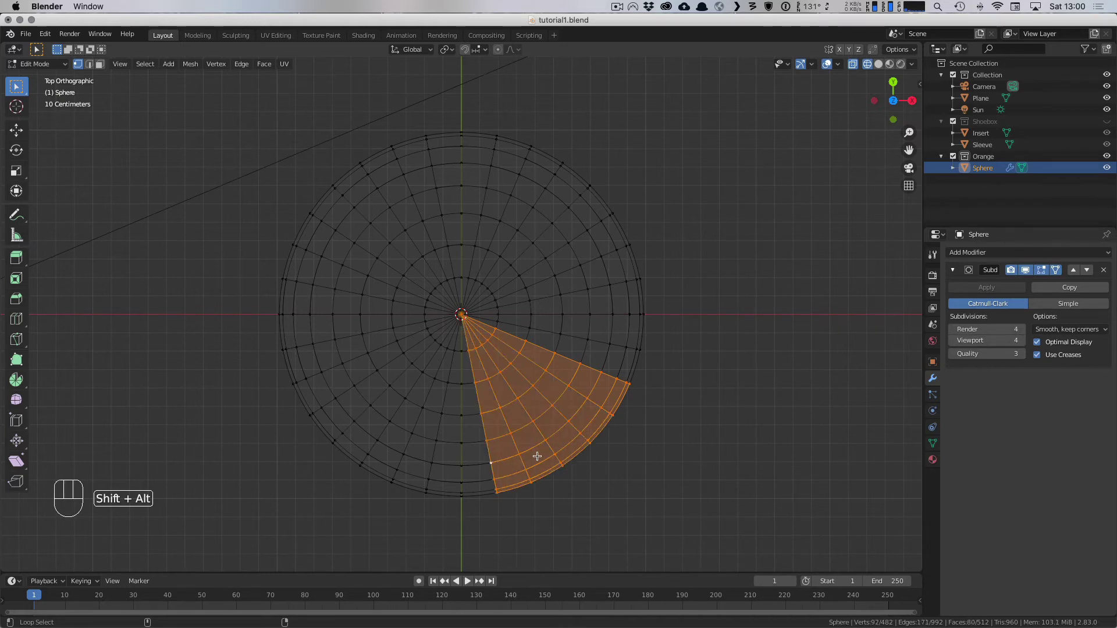
# Step: Separate the selected wedge from the sphere into its own object
pyautogui.moveTo(567, 457); pyautogui.dragTo(606, 466, button='middle')
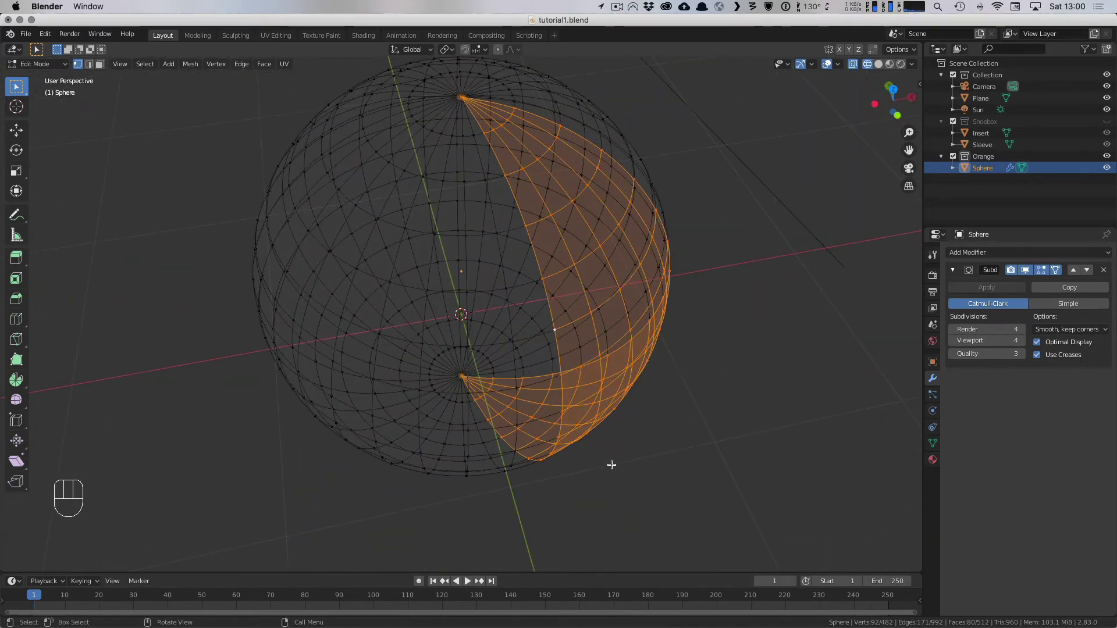
pyautogui.hotkey('alt', 'p')
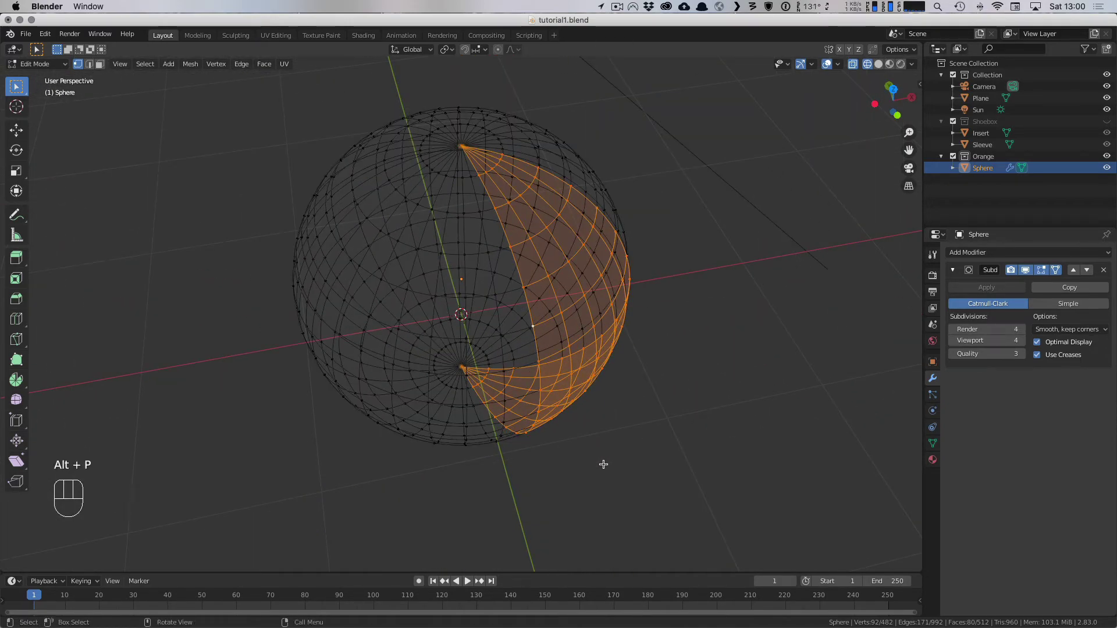
pyautogui.press('p')
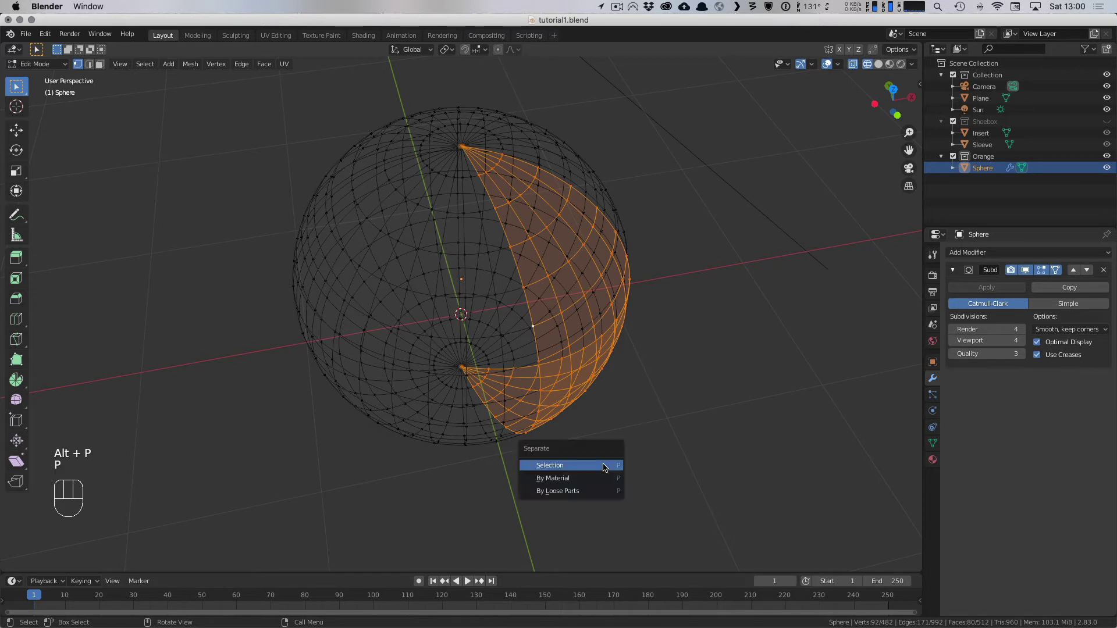
pyautogui.click(604, 465)
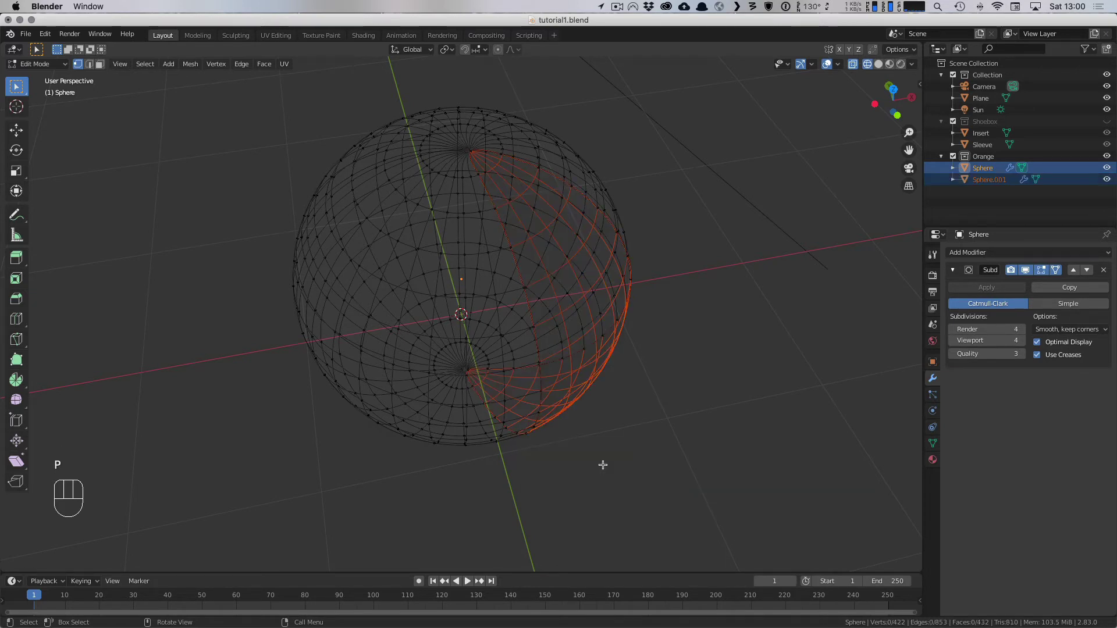
# Step: Return to Object Mode and move the separated wedge away from the sphere, about 1 m along X and -0.32 m along Y
pyautogui.scroll(-2, 656, 395)
pyautogui.press('Tab')
pyautogui.click(522, 292)
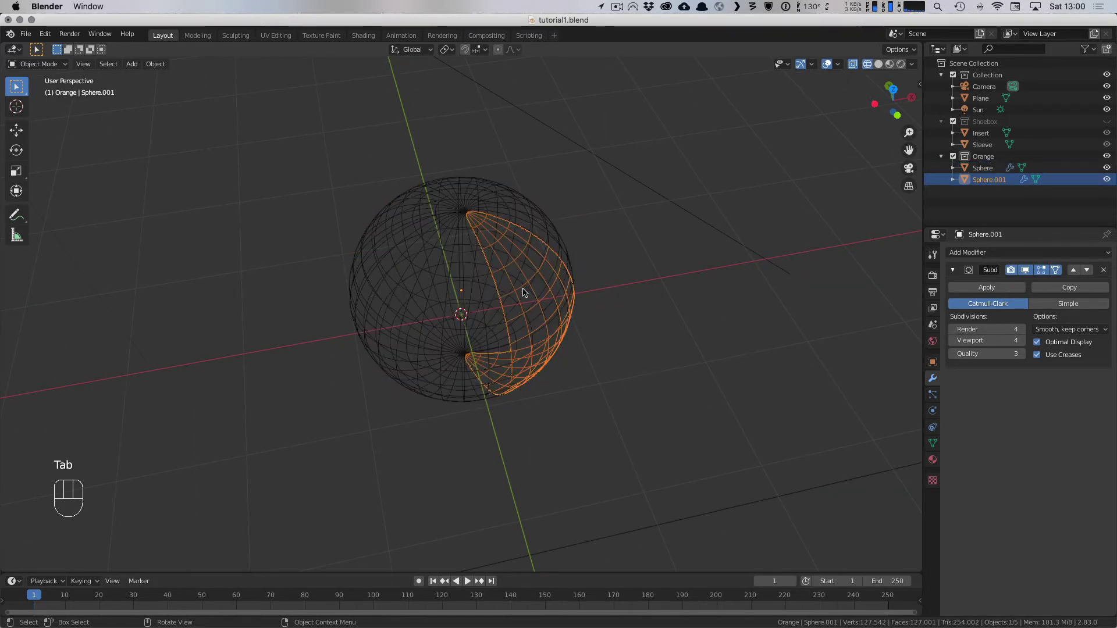
pyautogui.press('g')
pyautogui.click(658, 413)
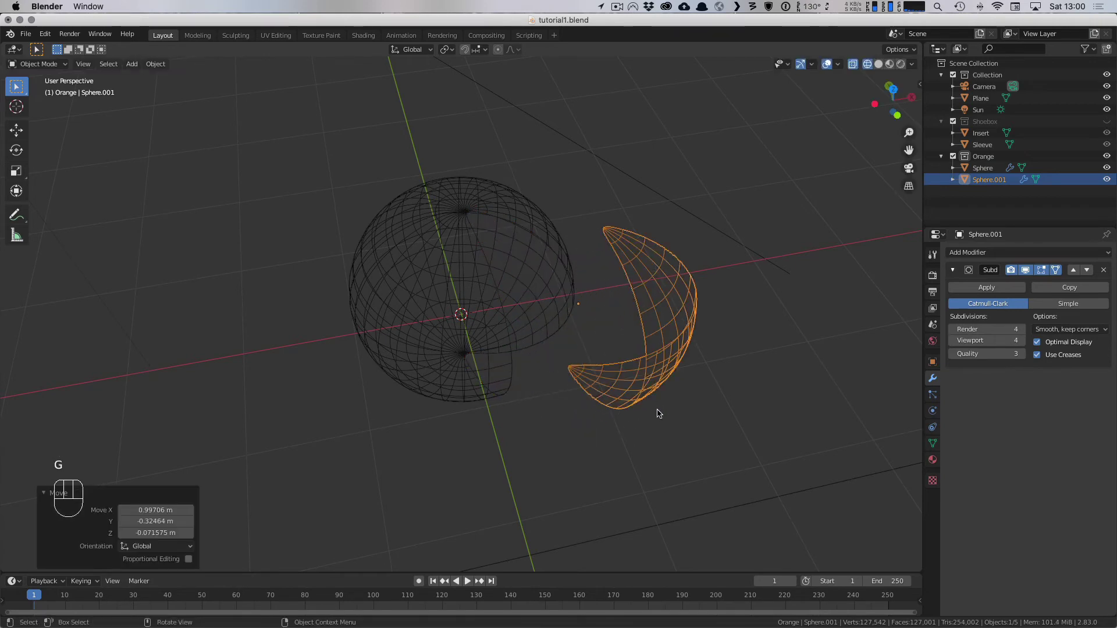
# Step: Switch the viewport to Solid shading and raise the separated wedge above the ground plane
pyautogui.moveTo(657, 413)
pyautogui.mouseDown(button='middle')
pyautogui.moveTo(674, 368)
pyautogui.moveTo(616, 374)
pyautogui.moveTo(611, 386)
pyautogui.mouseUp(button='middle')
pyautogui.press('z')
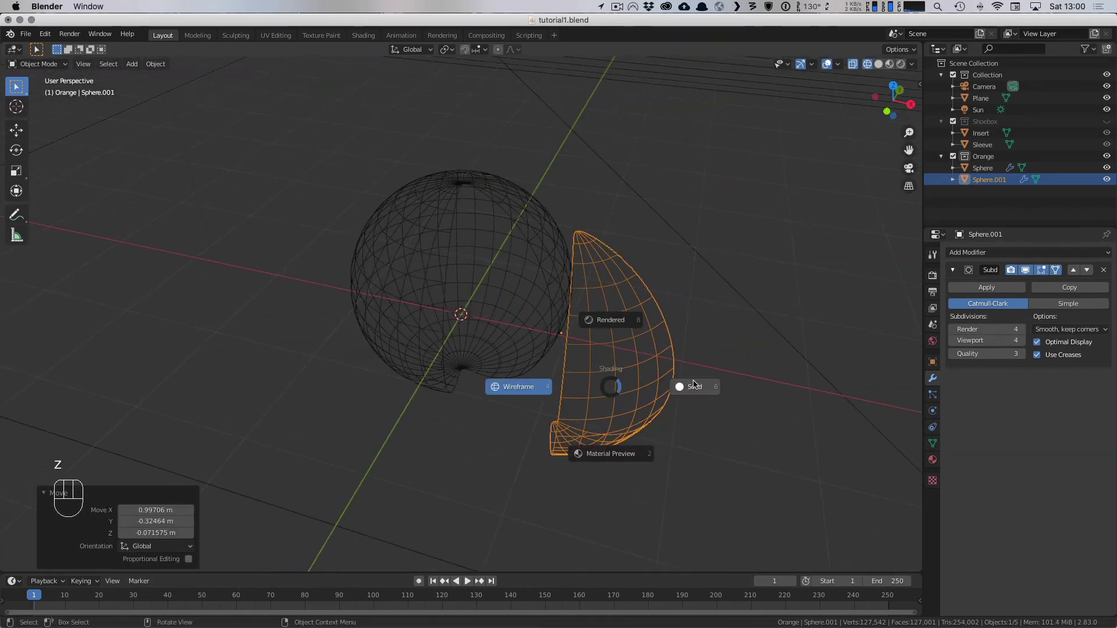
pyautogui.click(693, 385)
pyautogui.moveTo(514, 385)
pyautogui.mouseDown(button='middle')
pyautogui.moveTo(600, 381)
pyautogui.moveTo(543, 385)
pyautogui.mouseUp(button='middle')
pyautogui.press('g')
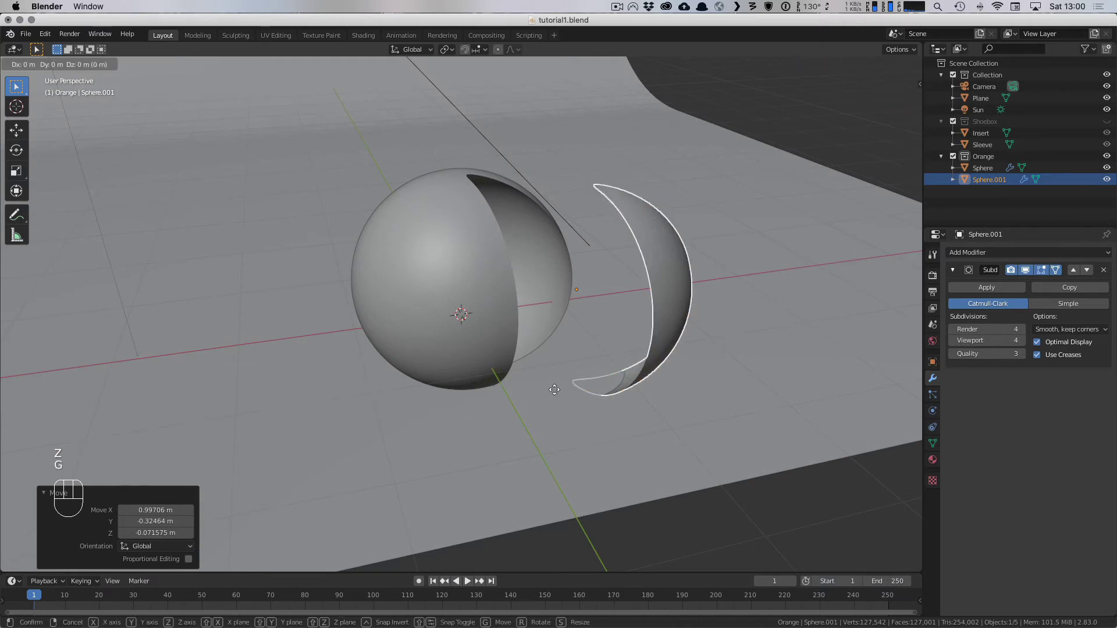
pyautogui.click(563, 305)
# Step: Raise the cut sphere about 0.76 m along the Z axis
pyautogui.click(436, 316)
pyautogui.press('g')
pyautogui.click(612, 285)
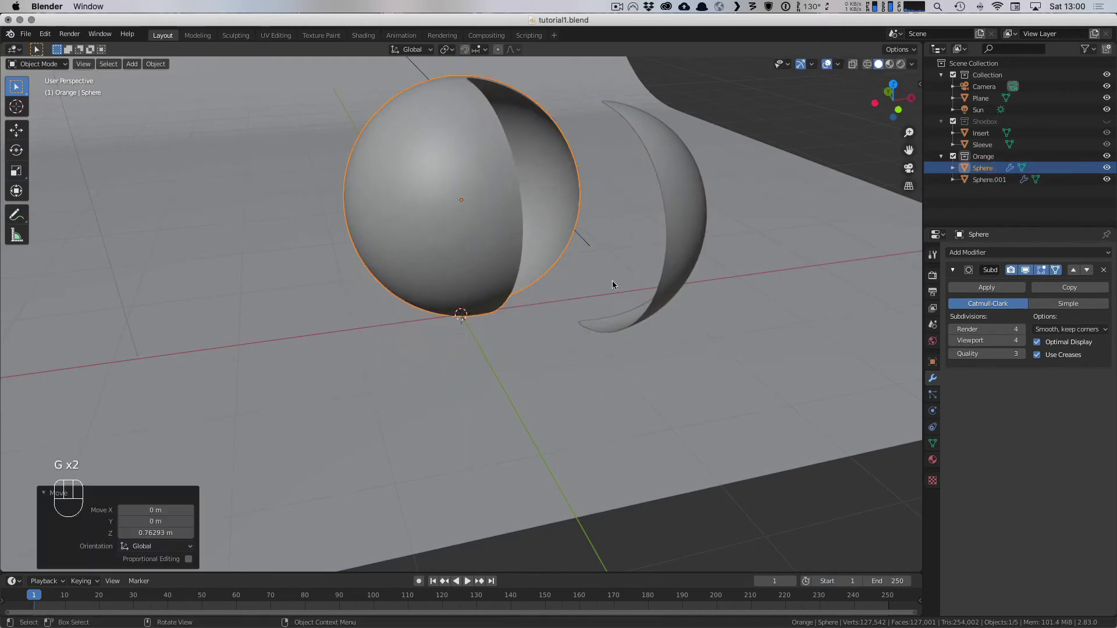
# Step: Enter Edit Mode on the cut sphere and select the whole boundary of its wedge opening
pyautogui.keyDown('shift'); pyautogui.moveTo(612, 282); pyautogui.dragTo(622, 326, button='middle'); pyautogui.keyUp('shift')
pyautogui.press('Tab')
pyautogui.moveTo(562, 302); pyautogui.dragTo(389, 373, button='middle')
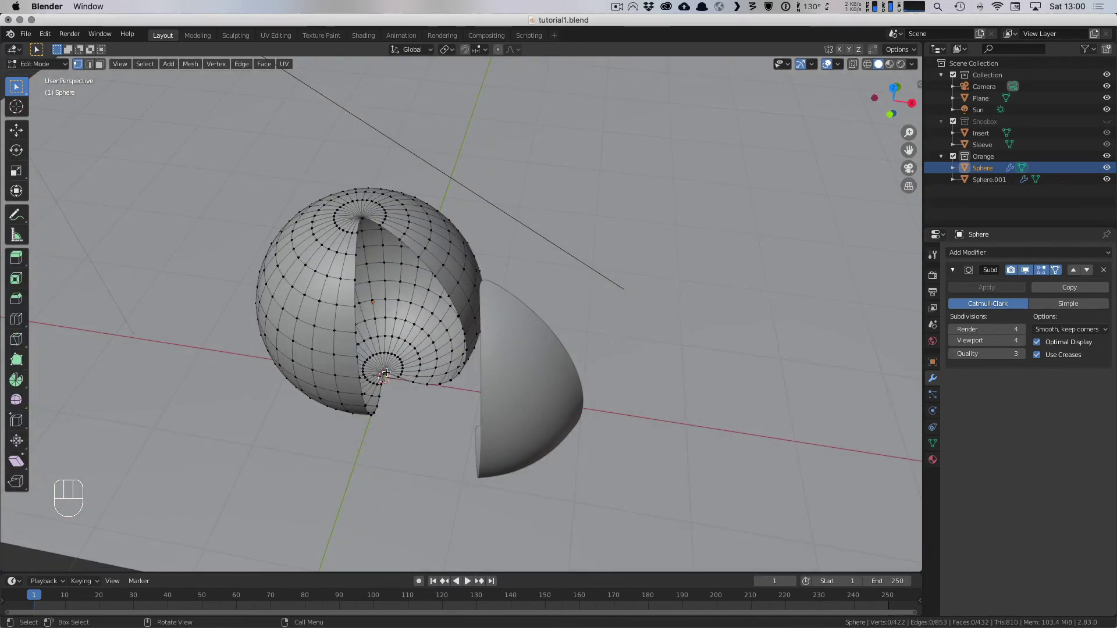
pyautogui.click(372, 302)
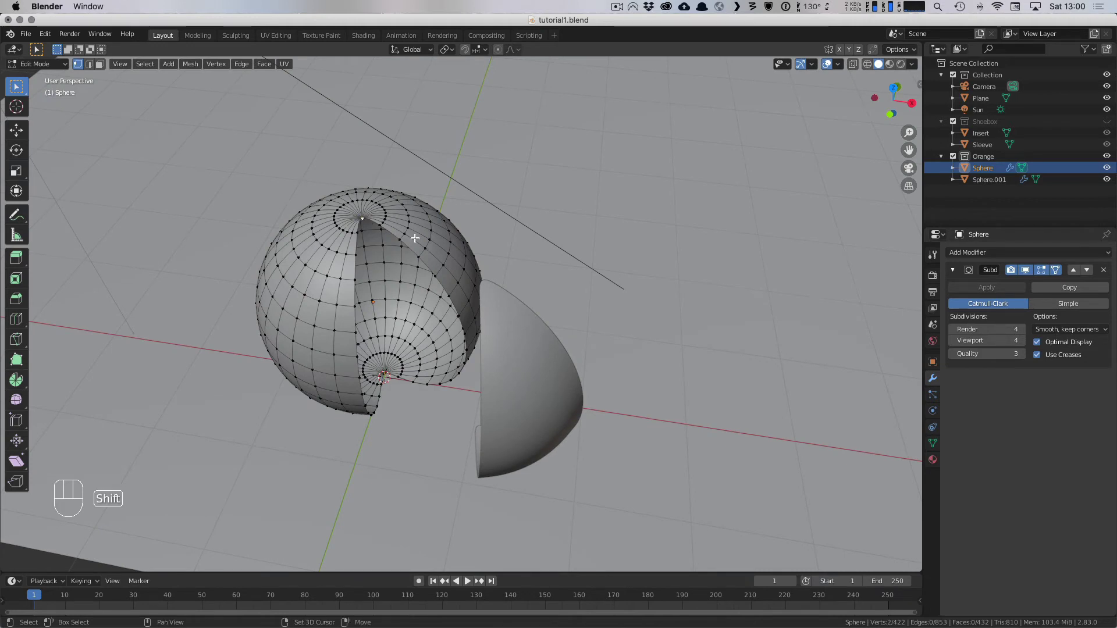
pyautogui.keyDown('ctrl'); pyautogui.click(408, 380); pyautogui.keyUp('ctrl')
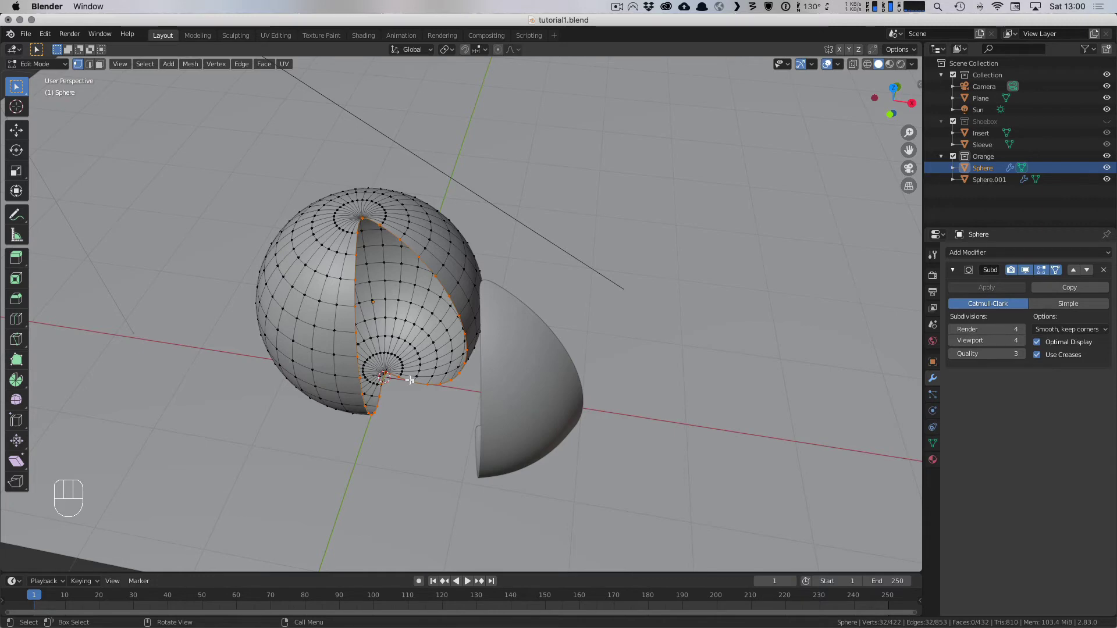
# Step: Try filling the wedge opening's boundary with a single face, and undo the fill
pyautogui.press('f')
pyautogui.moveTo(410, 379); pyautogui.dragTo(406, 343, button='middle')
pyautogui.press('z')
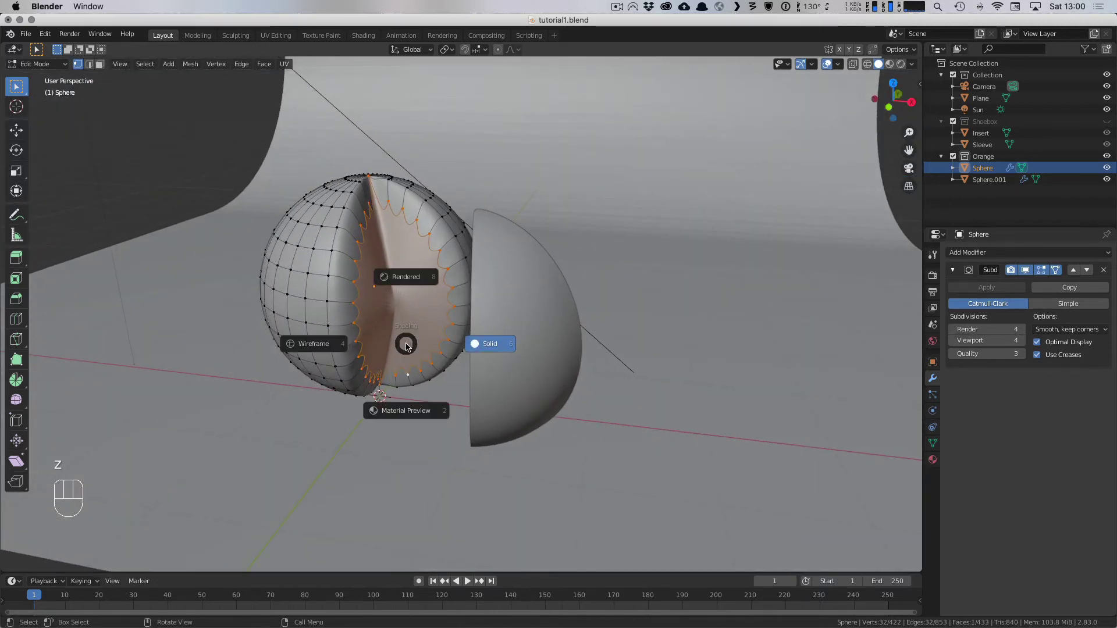
pyautogui.click(414, 343)
pyautogui.press('super+z')
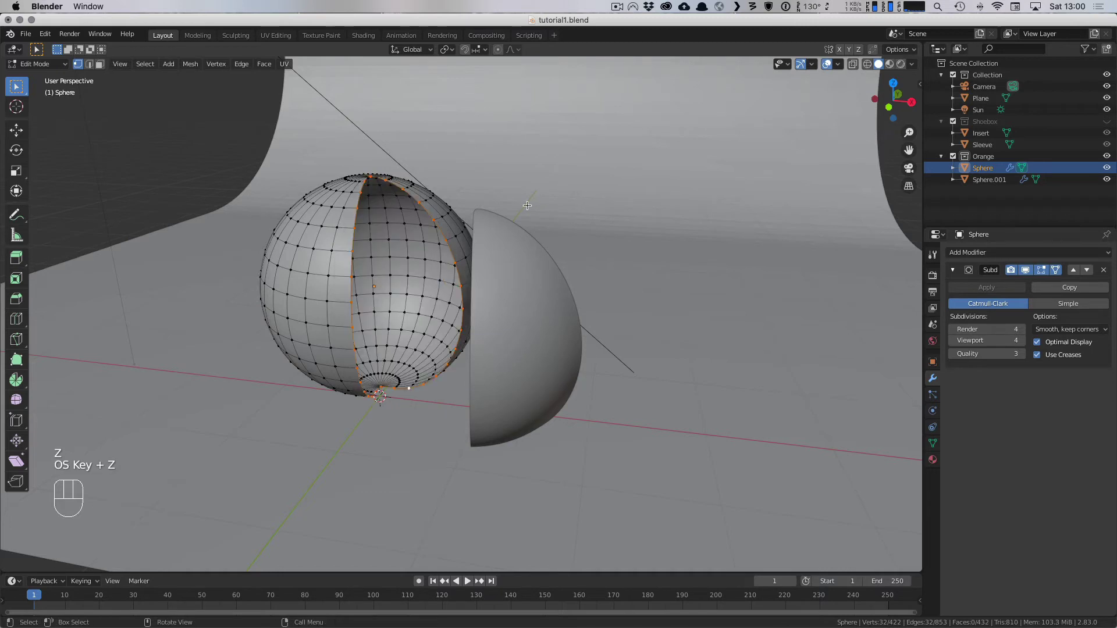
# Step: Remove the Subdivision Surface modifier from the cut sphere and select the vertex at its bottom pole
pyautogui.click(1104, 271)
pyautogui.scroll(2, 395, 391)
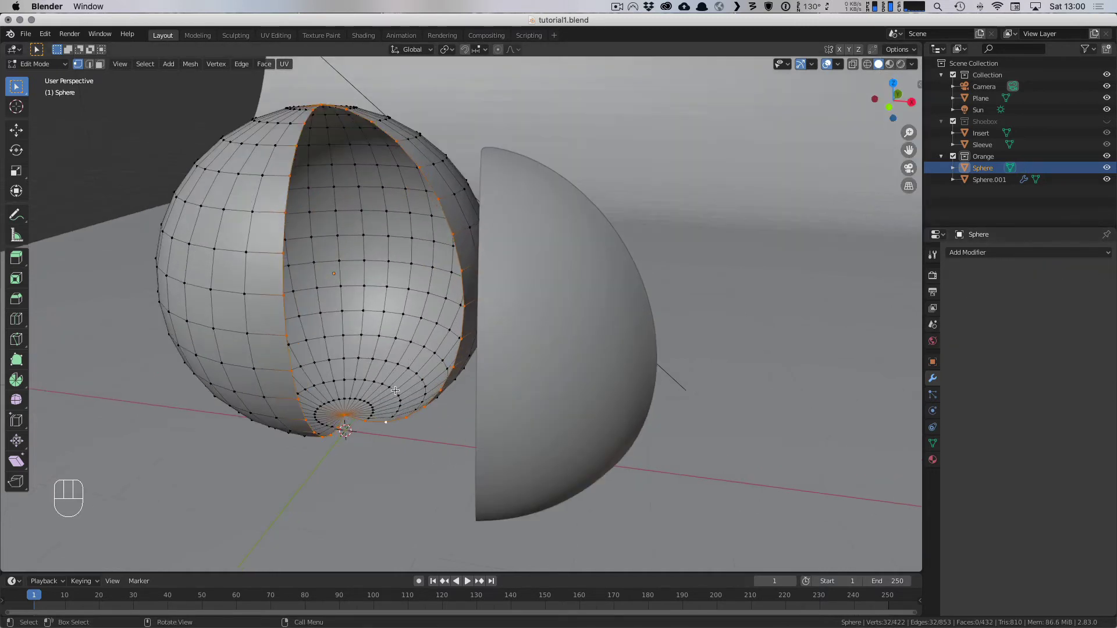
pyautogui.click(347, 418)
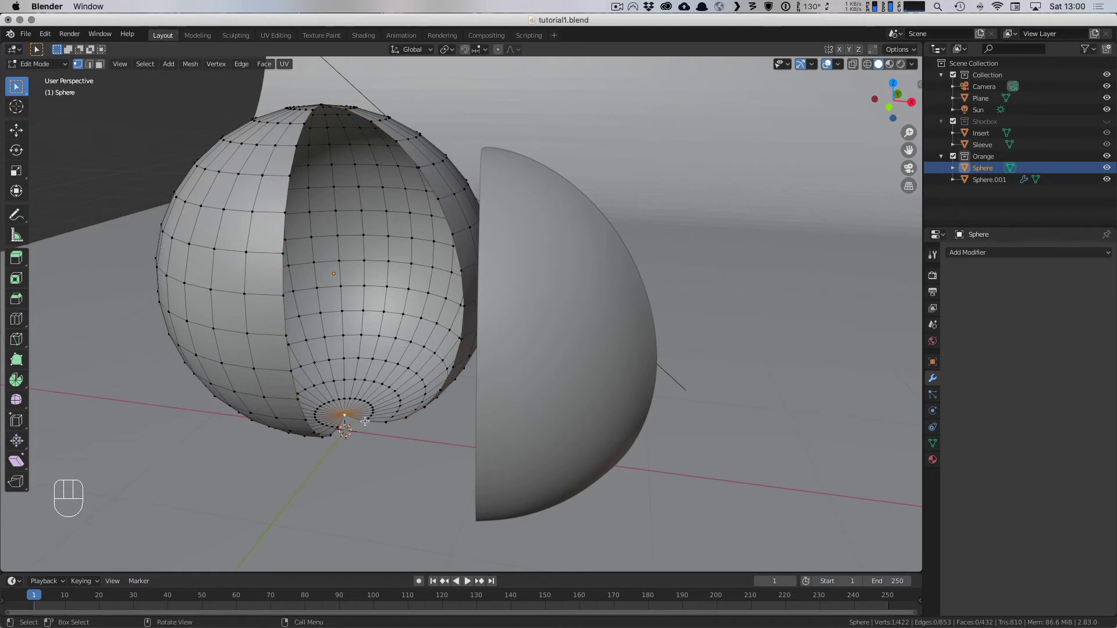
# Step: Join the top and bottom pole vertices of the cut sphere with a straight edge through the wedge opening
pyautogui.keyDown('alt'); pyautogui.click(373, 422); pyautogui.keyUp('alt')
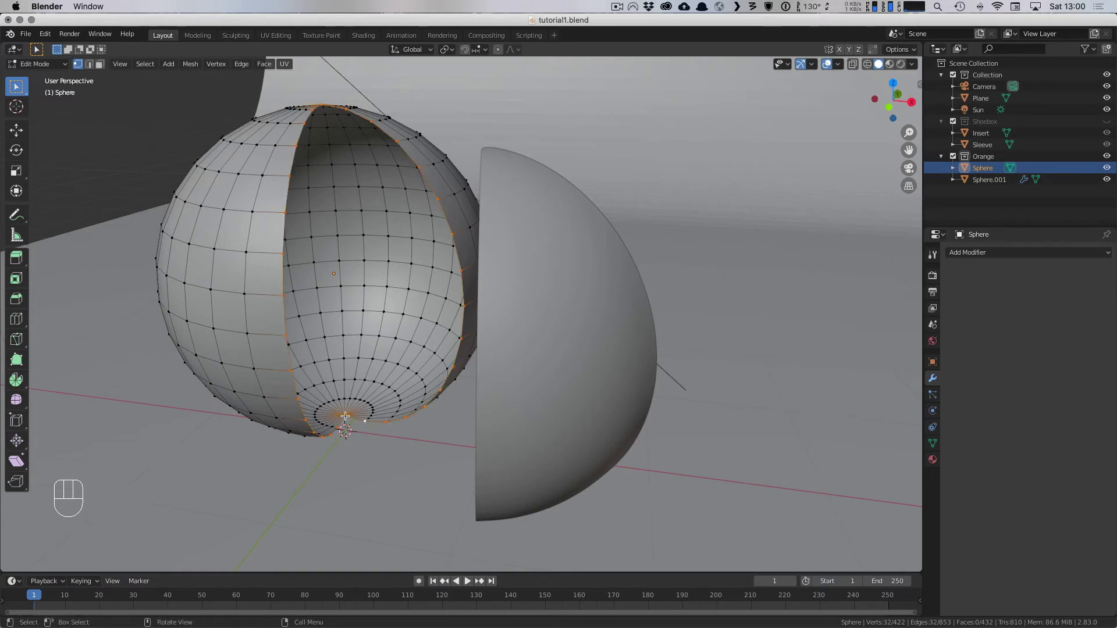
pyautogui.click(345, 417)
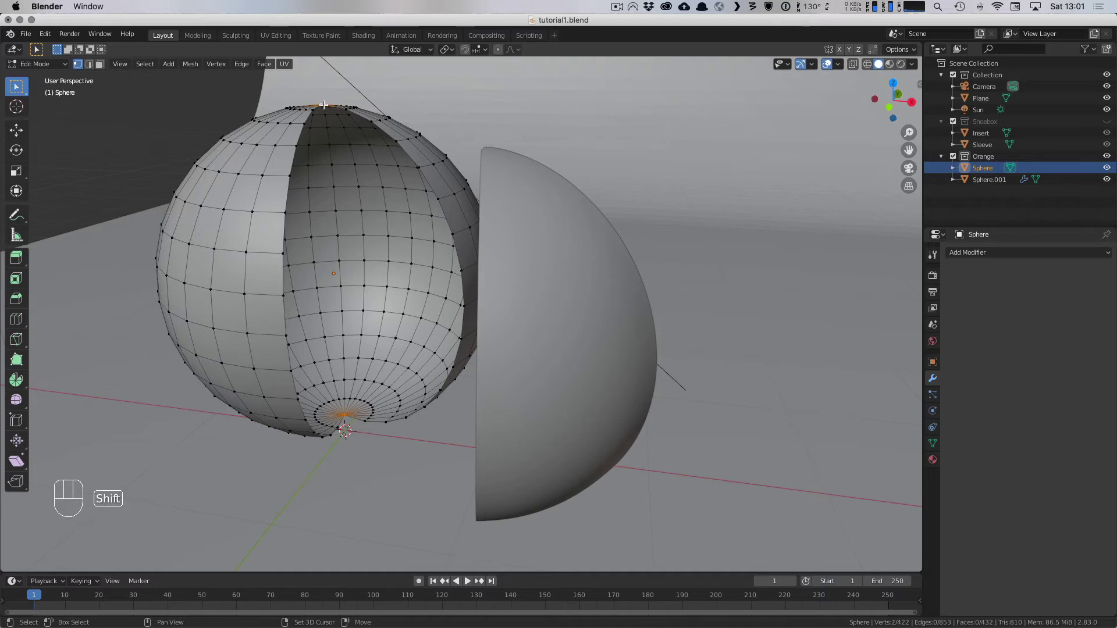
pyautogui.press('f')
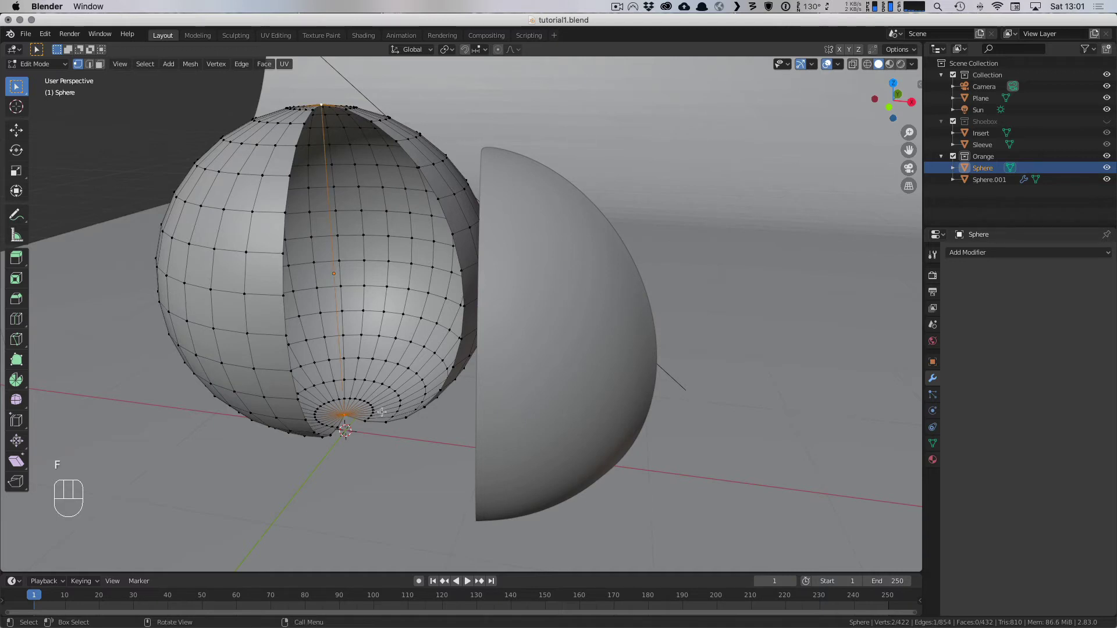
# Step: Try to select only one side of the wedge opening's boundary, starting from the bottom pole
pyautogui.keyDown('alt'); pyautogui.click(377, 423); pyautogui.keyUp('alt')
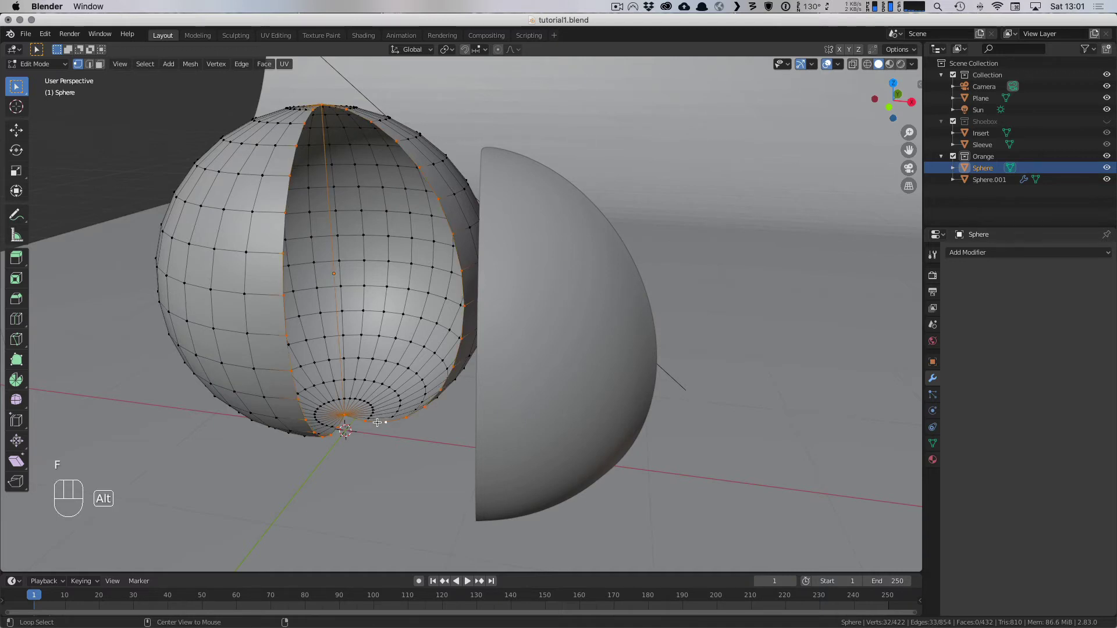
pyautogui.click(344, 415)
pyautogui.hotkey('shift', 'alt')
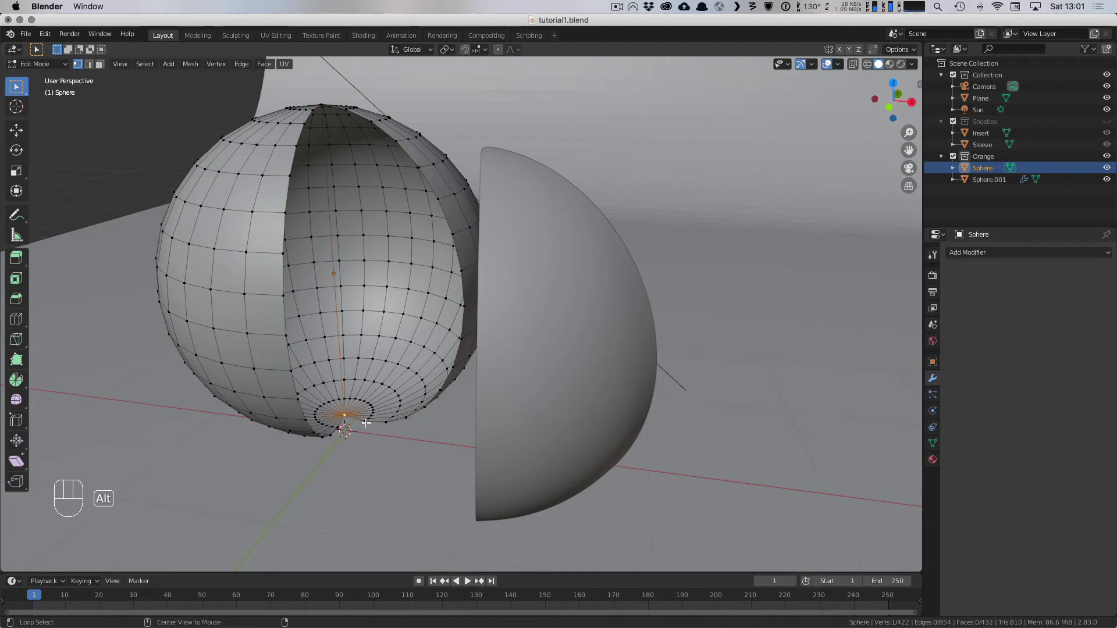
pyautogui.keyDown('shift'); pyautogui.click(366, 420); pyautogui.keyUp('shift')
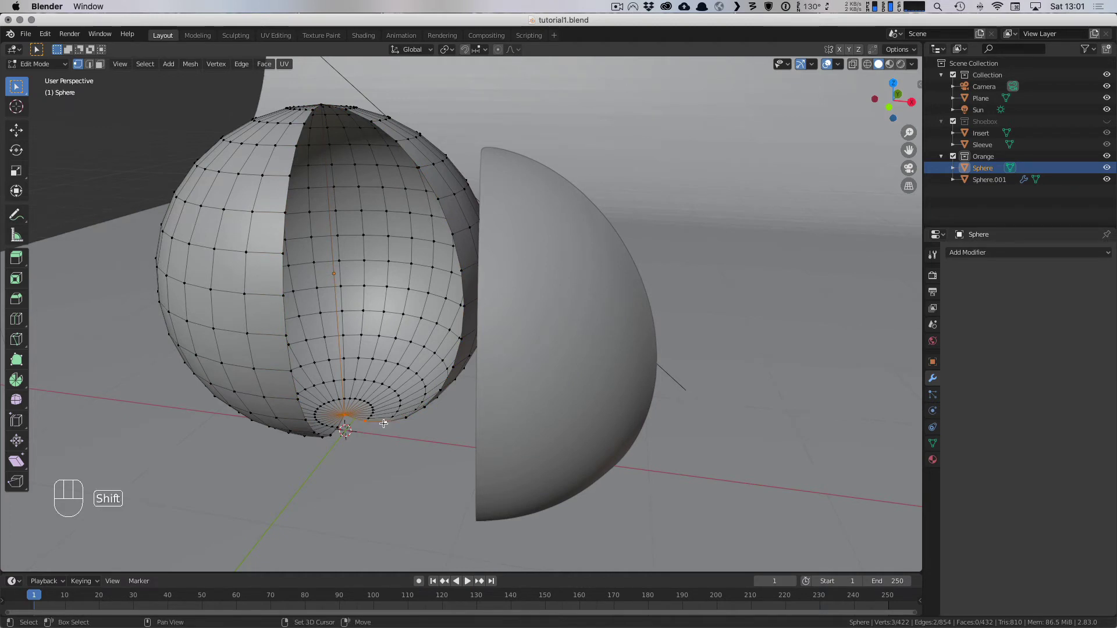
pyautogui.keyDown('shift'); pyautogui.click(386, 420); pyautogui.keyUp('shift')
pyautogui.keyDown('shift'); pyautogui.click(406, 418); pyautogui.keyUp('shift')
pyautogui.keyDown('shift'); pyautogui.click(424, 407); pyautogui.keyUp('shift')
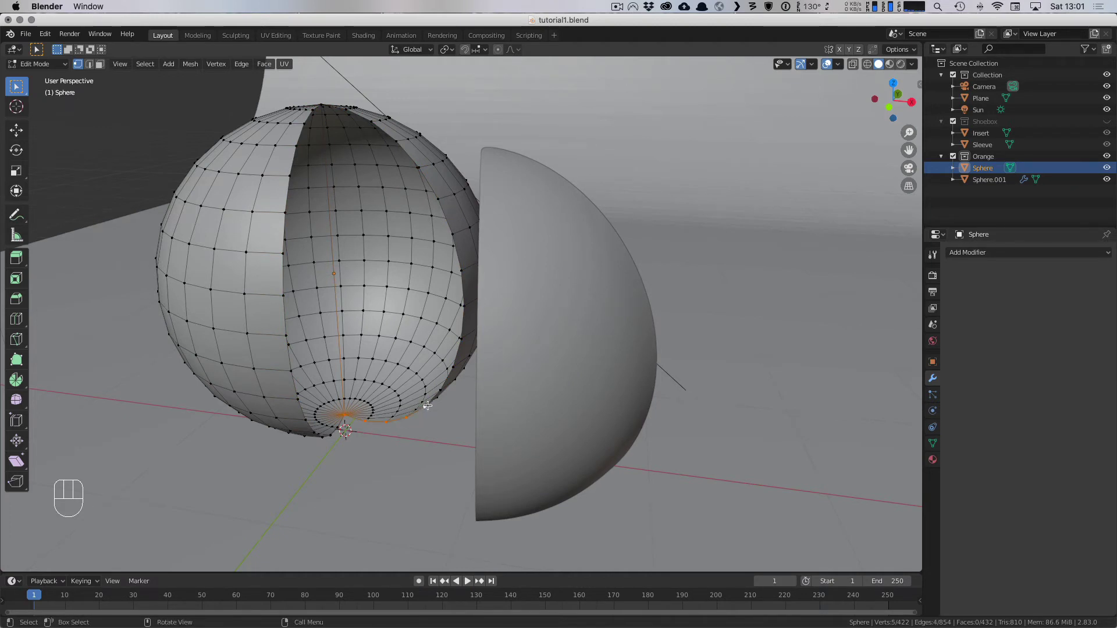
pyautogui.press('KP_7')
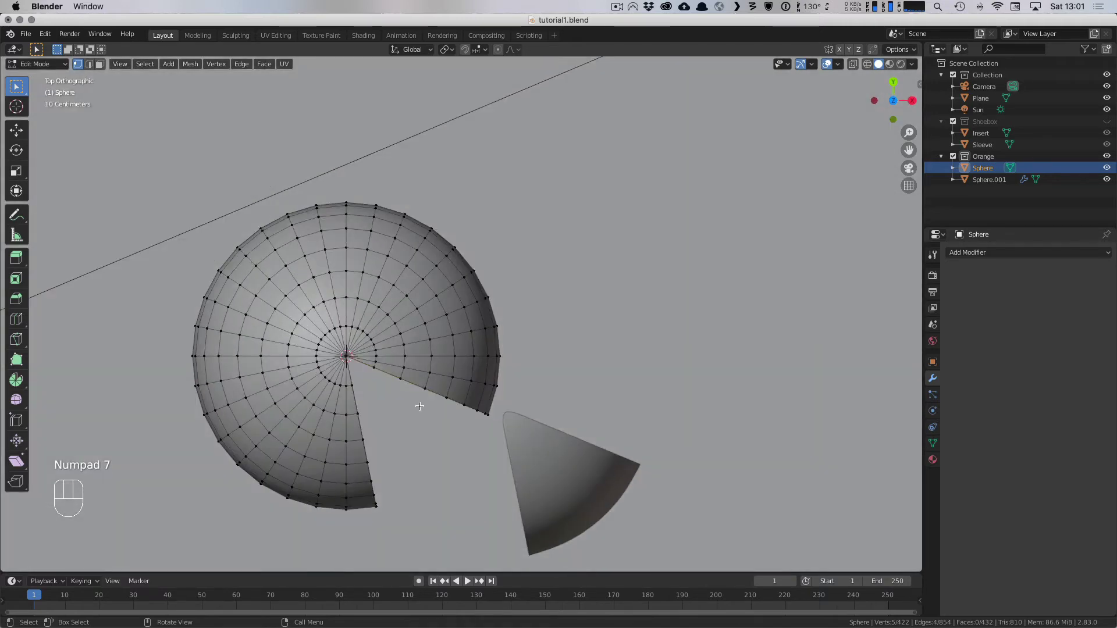
pyautogui.keyDown('alt'); pyautogui.click(414, 390); pyautogui.keyUp('alt')
pyautogui.moveTo(415, 389); pyautogui.dragTo(406, 302, button='middle')
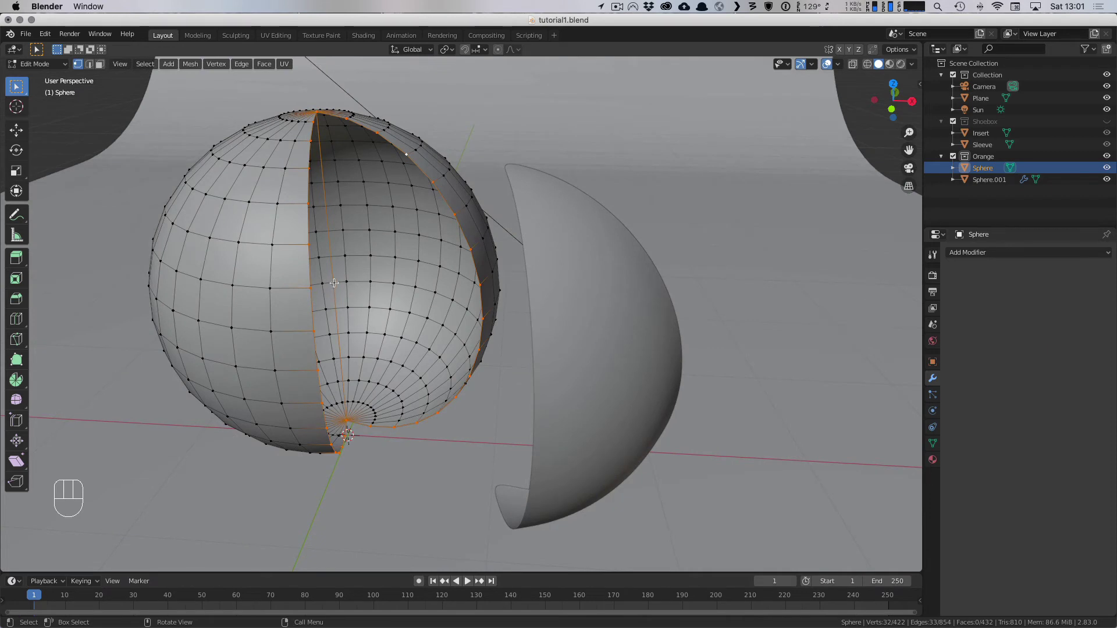
# Step: Subdivide the central edge between the two poles with one cut
pyautogui.click(317, 115)
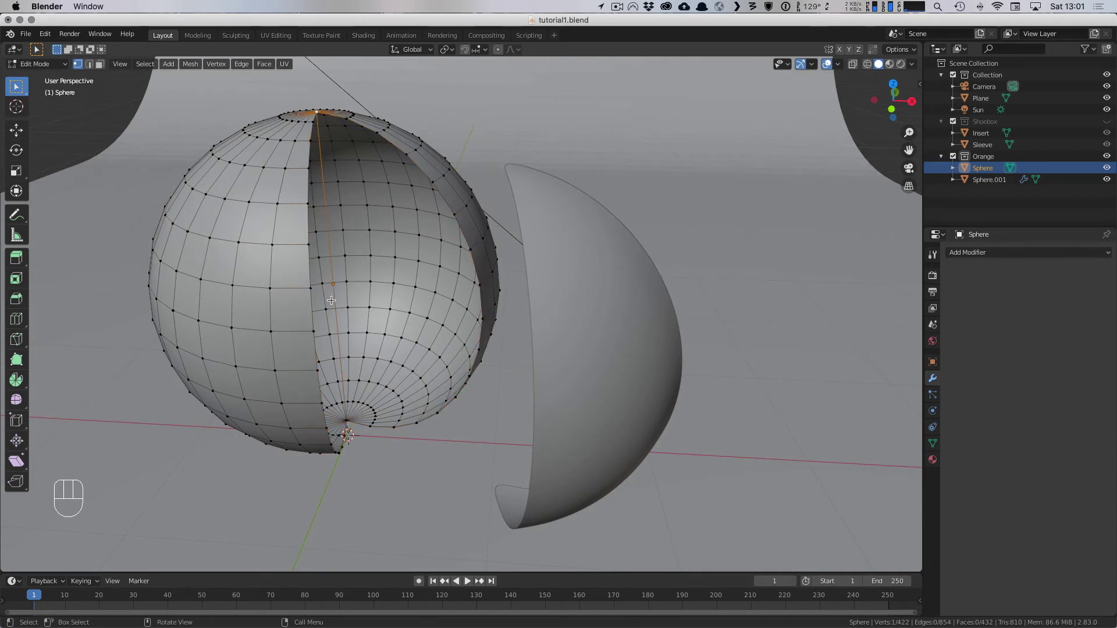
pyautogui.keyDown('shift'); pyautogui.click(346, 420); pyautogui.keyUp('shift')
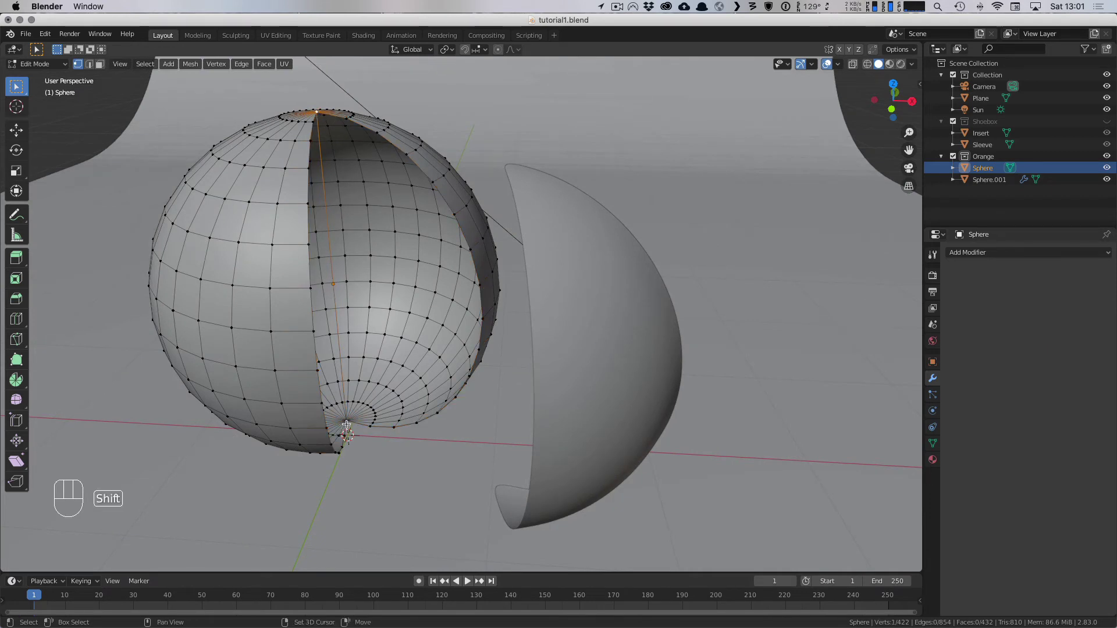
pyautogui.rightClick(351, 328)
pyautogui.click(350, 327)
pyautogui.scroll(5, 338, 286)
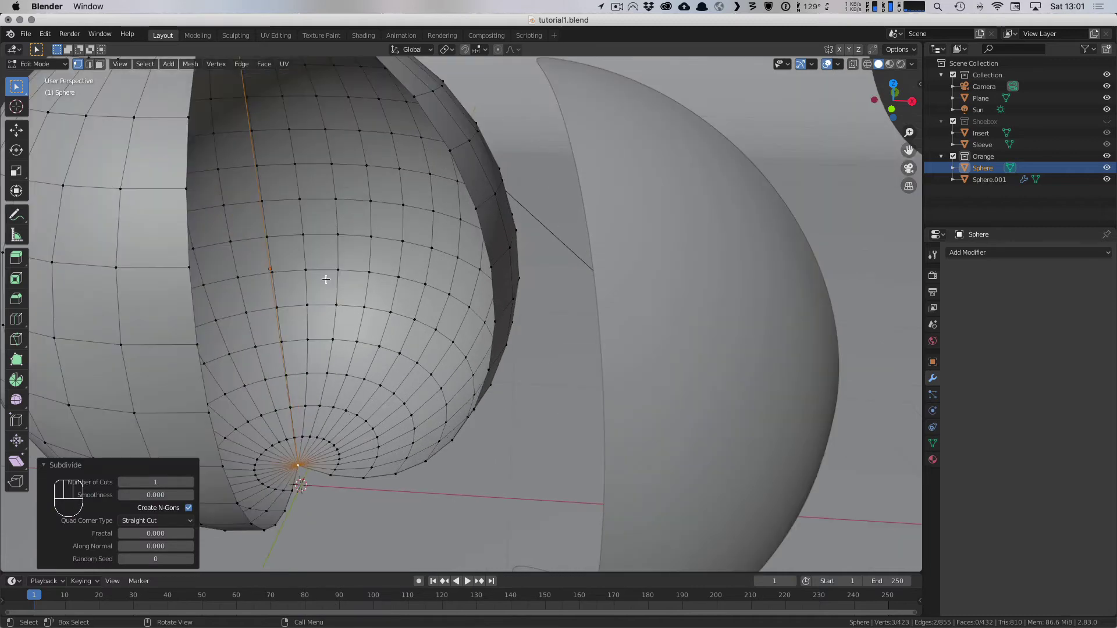
# Step: Compare the mesh in Object and Edit Mode, and select the midpoint vertex of the central edge
pyautogui.press('Tab')
pyautogui.press('Tab')
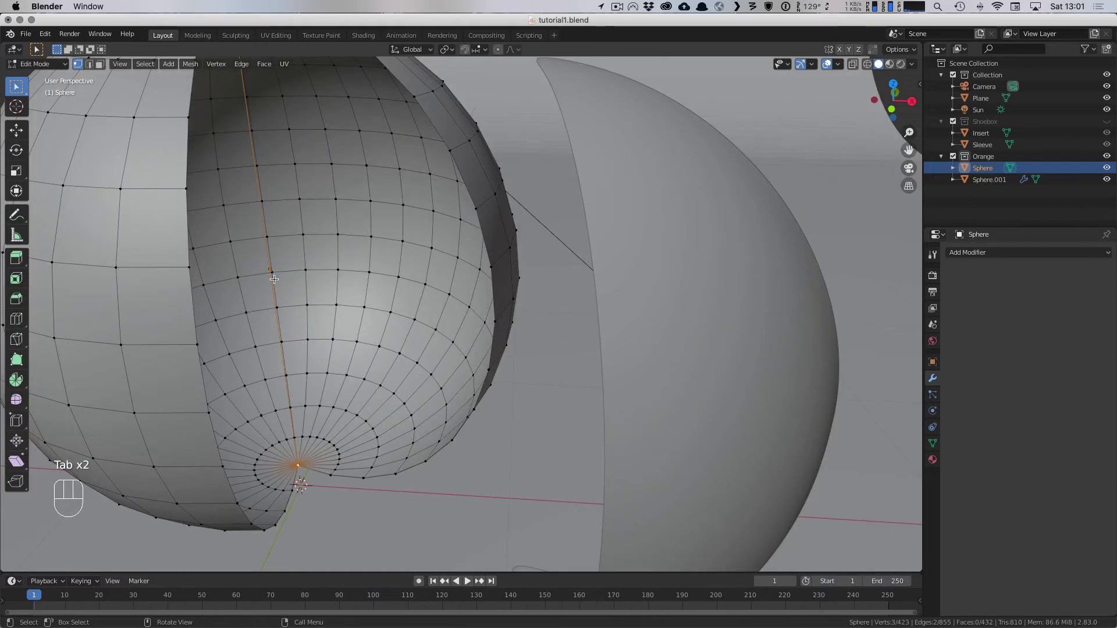
pyautogui.press('Tab')
pyautogui.moveTo(271, 269); pyautogui.dragTo(277, 306, button='middle')
pyautogui.press('Tab')
pyautogui.click(269, 300)
pyautogui.scroll(-4, 309, 349)
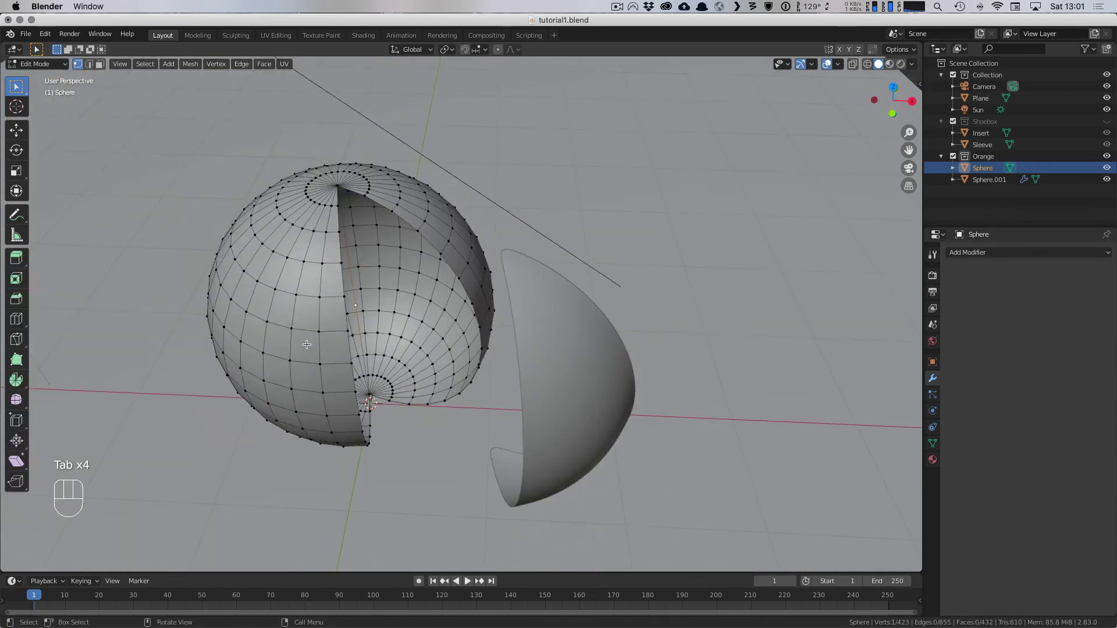
# Step: Fill five adjacent triangular faces from the central midpoint to the opening's far rim, working down from the top pole
pyautogui.scroll(4, 317, 329)
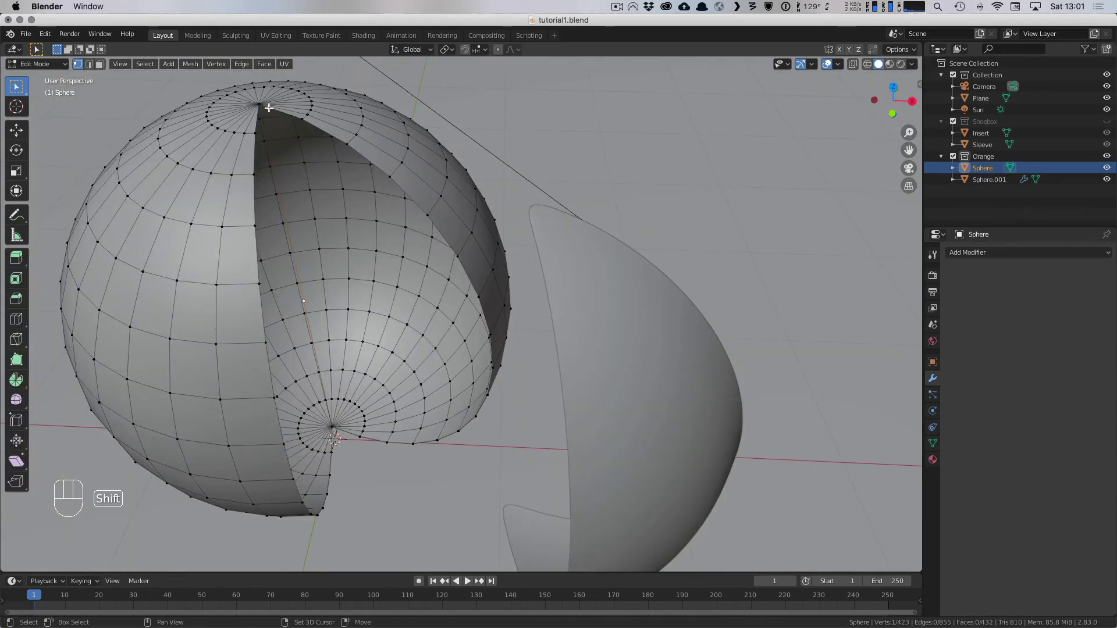
pyautogui.keyDown('shift'); pyautogui.click(290, 119); pyautogui.keyUp('shift')
pyautogui.press('f')
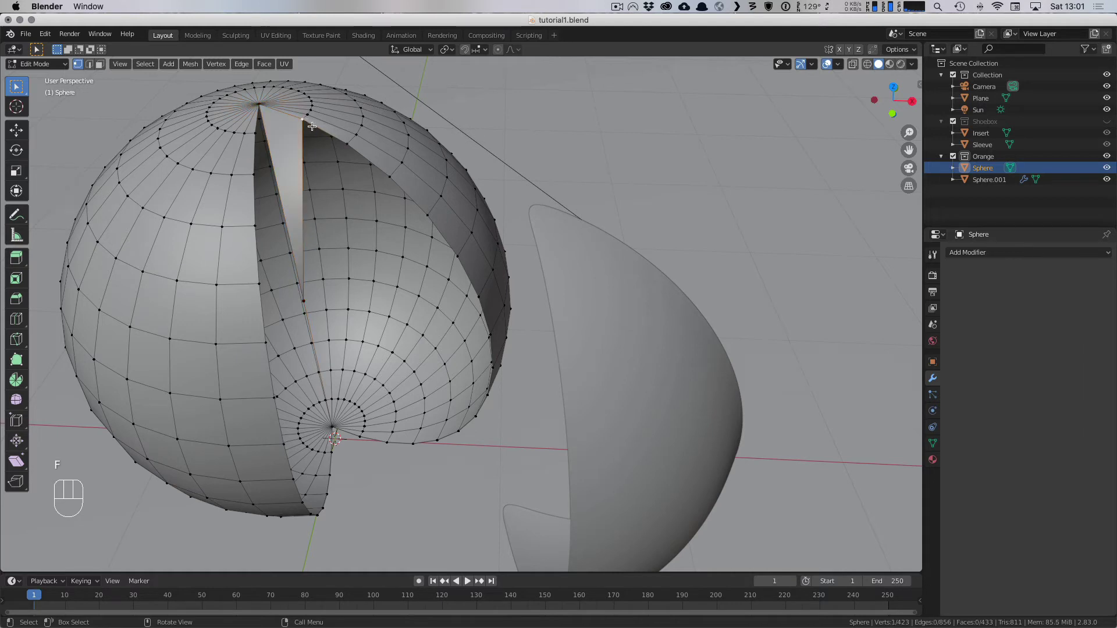
pyautogui.press('f')
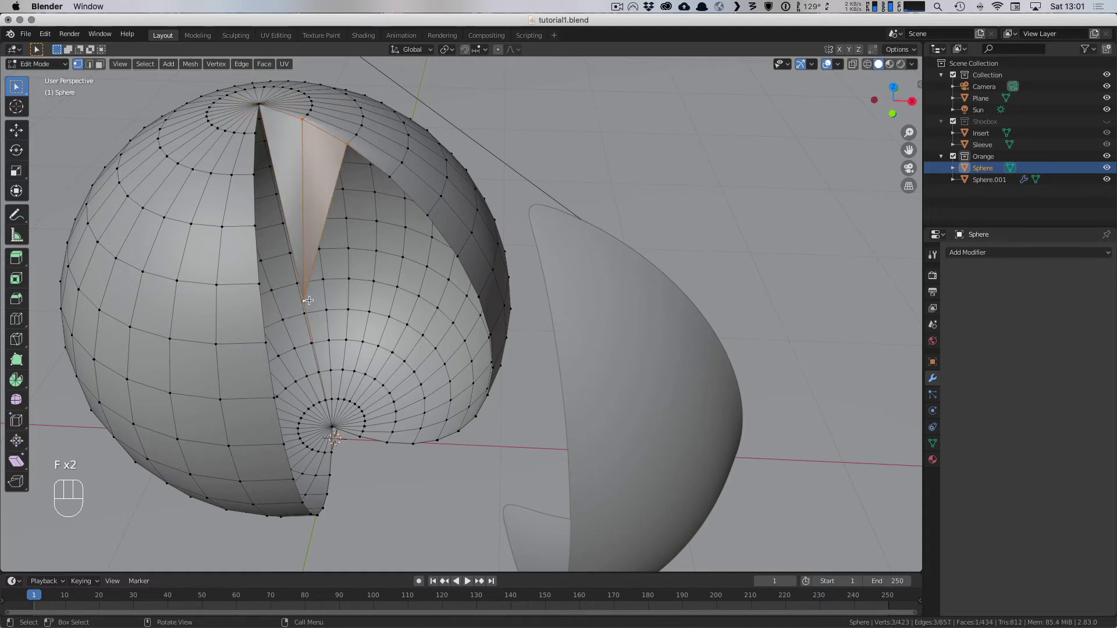
pyautogui.press('f')
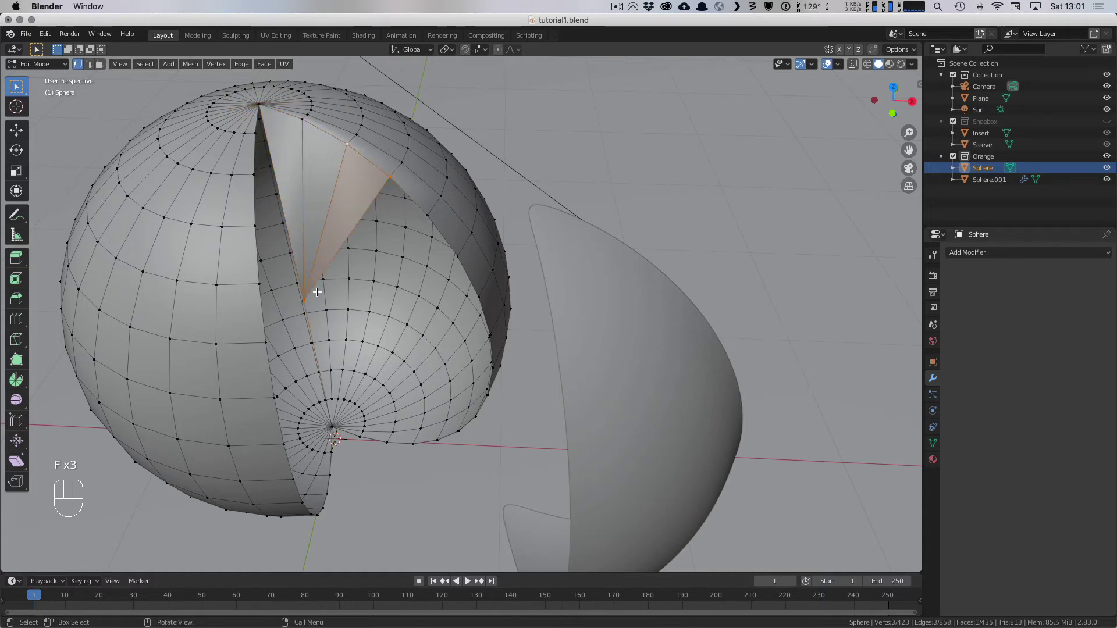
pyautogui.keyDown('shift'); pyautogui.click(428, 216); pyautogui.keyUp('shift')
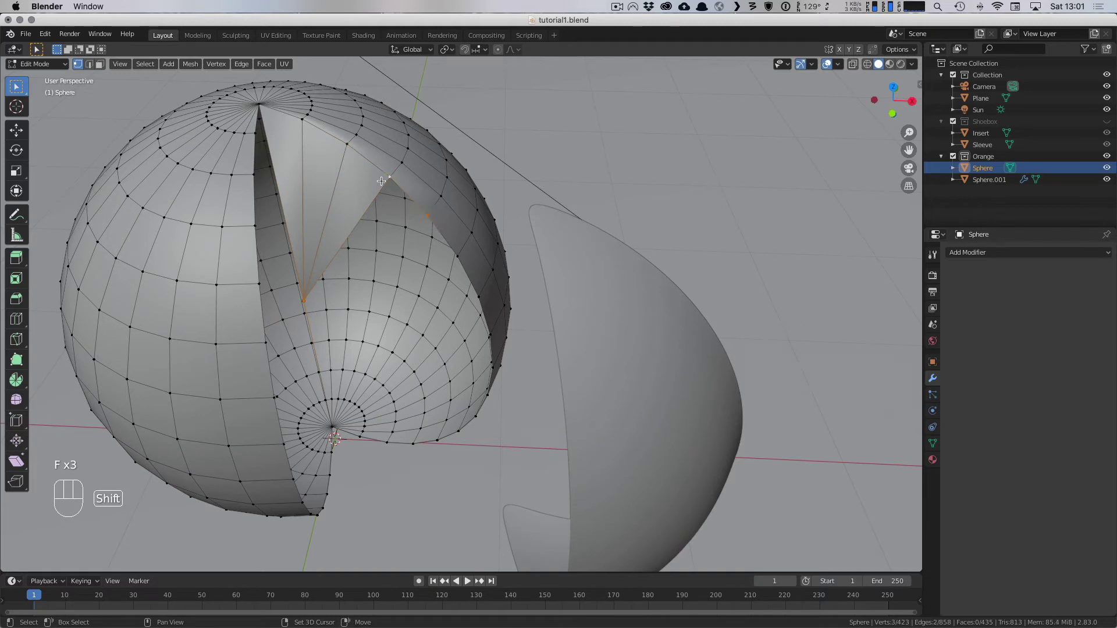
pyautogui.press('f')
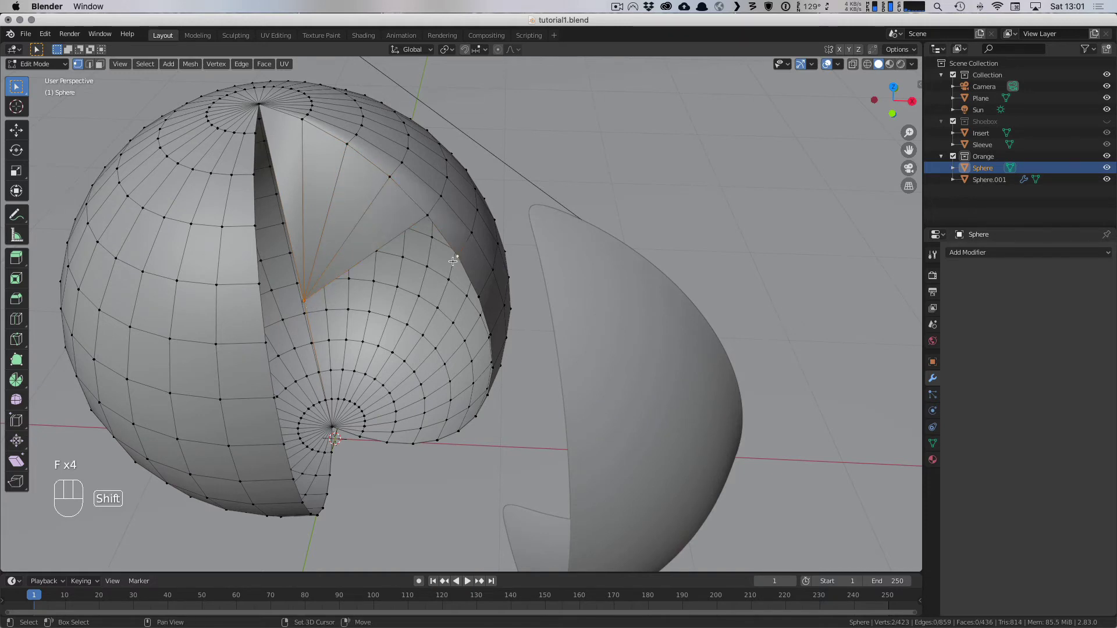
pyautogui.keyDown('shift'); pyautogui.click(425, 214); pyautogui.keyUp('shift')
pyautogui.press('f')
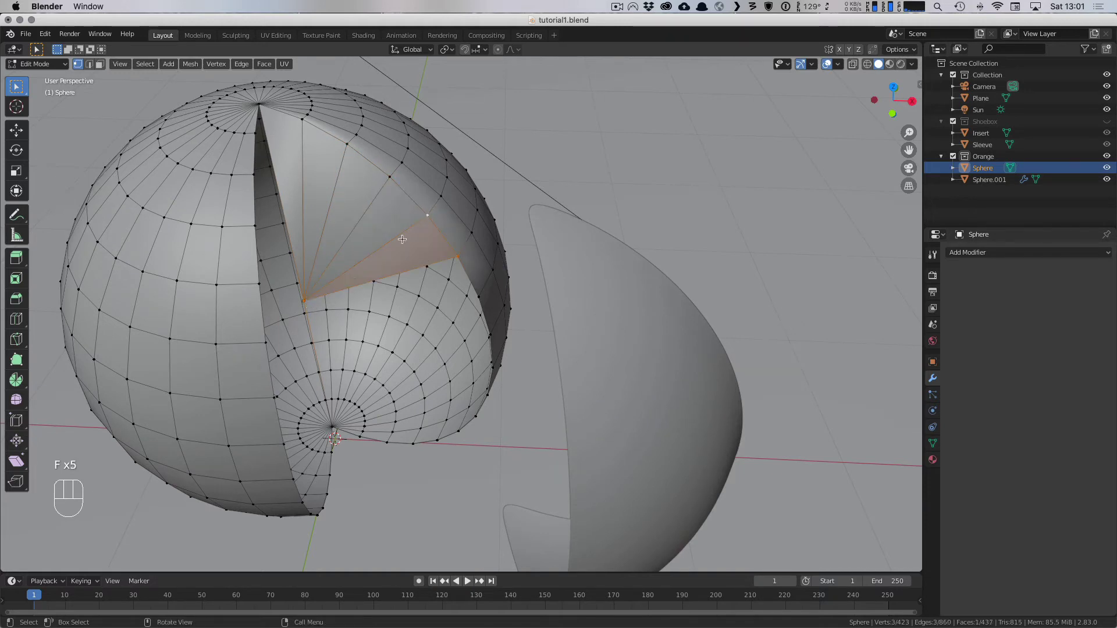
# Step: Continue the triangle fan on the far cut side with three more faces around the sphere's equator
pyautogui.click(305, 302)
pyautogui.keyDown('shift'); pyautogui.click(473, 299); pyautogui.keyUp('shift')
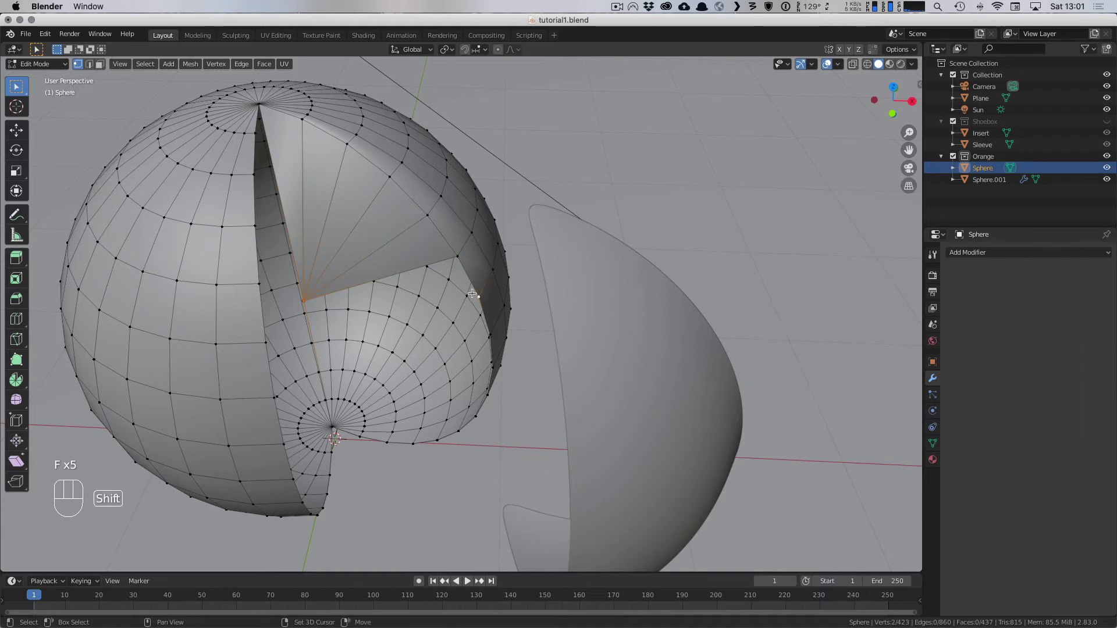
pyautogui.keyDown('shift'); pyautogui.click(457, 257); pyautogui.keyUp('shift')
pyautogui.press('f')
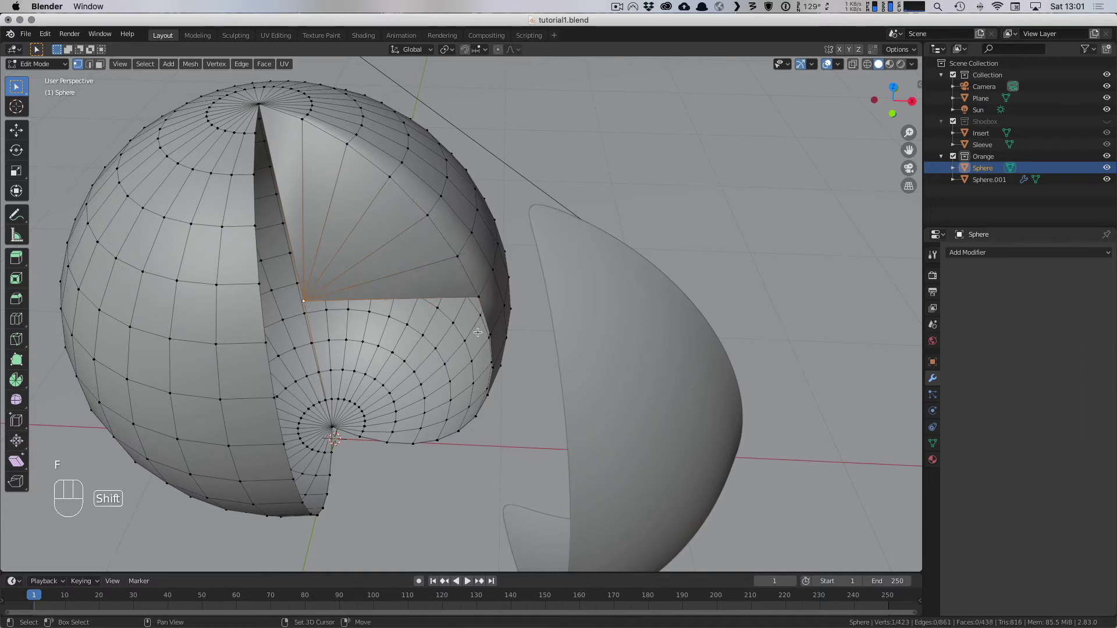
pyautogui.click(478, 297)
pyautogui.press('f')
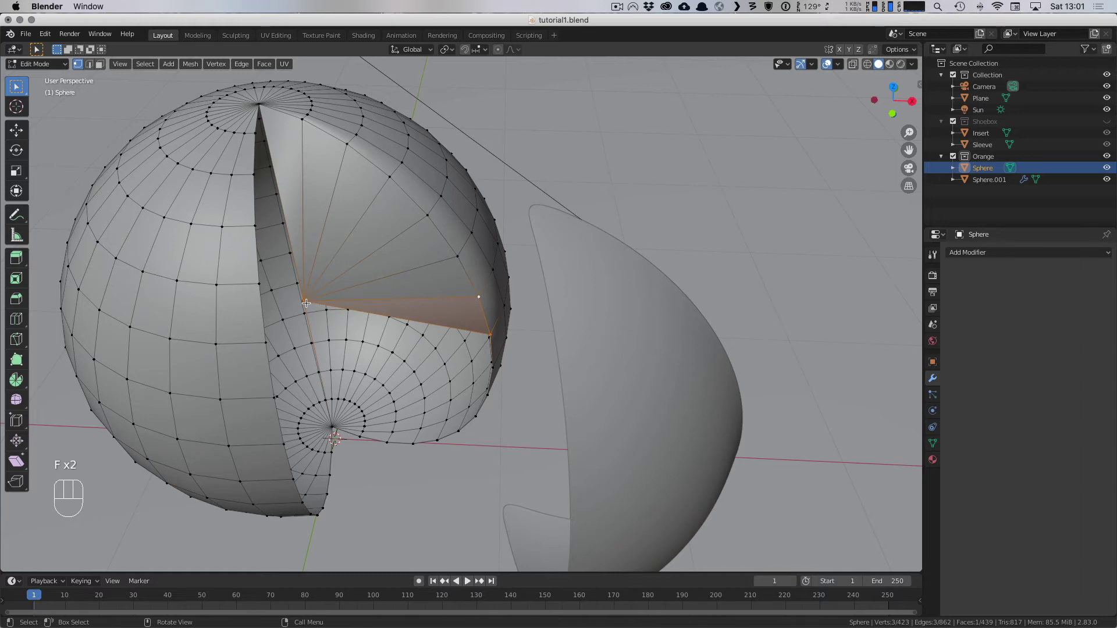
pyautogui.click(305, 303)
pyautogui.moveTo(501, 397); pyautogui.dragTo(367, 395, button='middle')
pyautogui.keyDown('shift'); pyautogui.click(519, 357); pyautogui.keyUp('shift')
pyautogui.press('f')
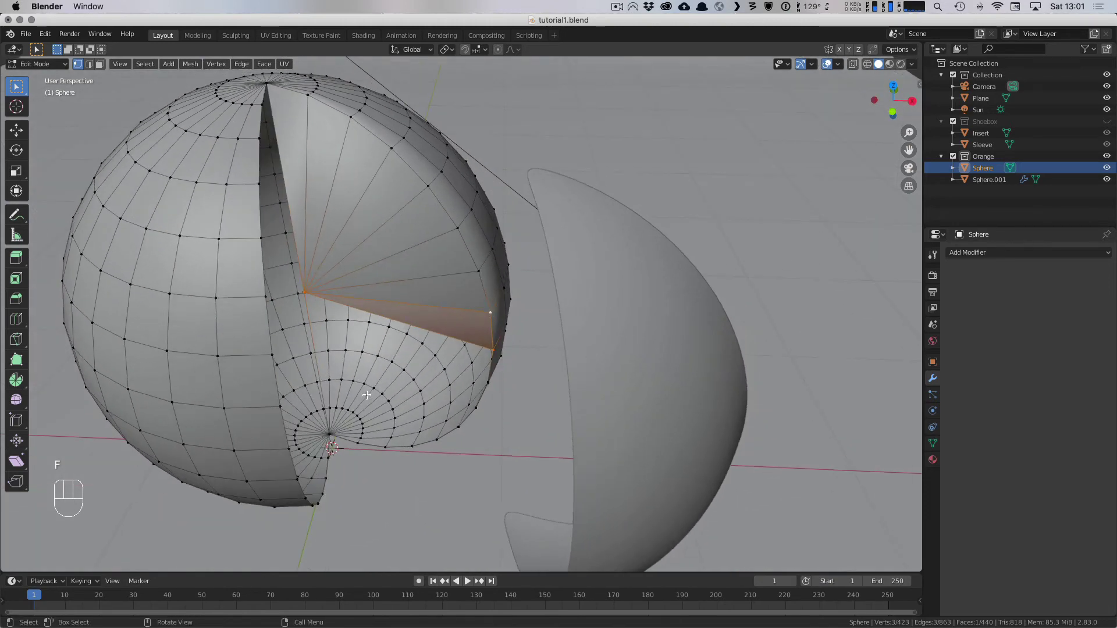
# Step: Try adding the next triangle of the fan below the equator, and undo that face
pyautogui.click(303, 295)
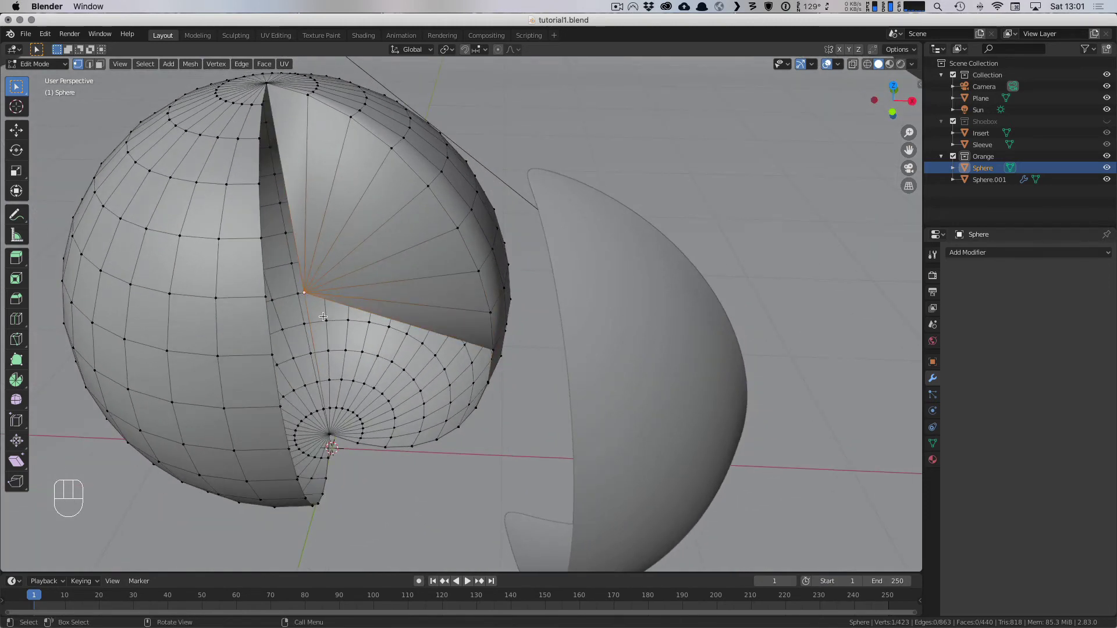
pyautogui.keyDown('shift'); pyautogui.click(488, 383); pyautogui.keyUp('shift')
pyautogui.keyDown('shift'); pyautogui.click(493, 350); pyautogui.keyUp('shift')
pyautogui.press('f')
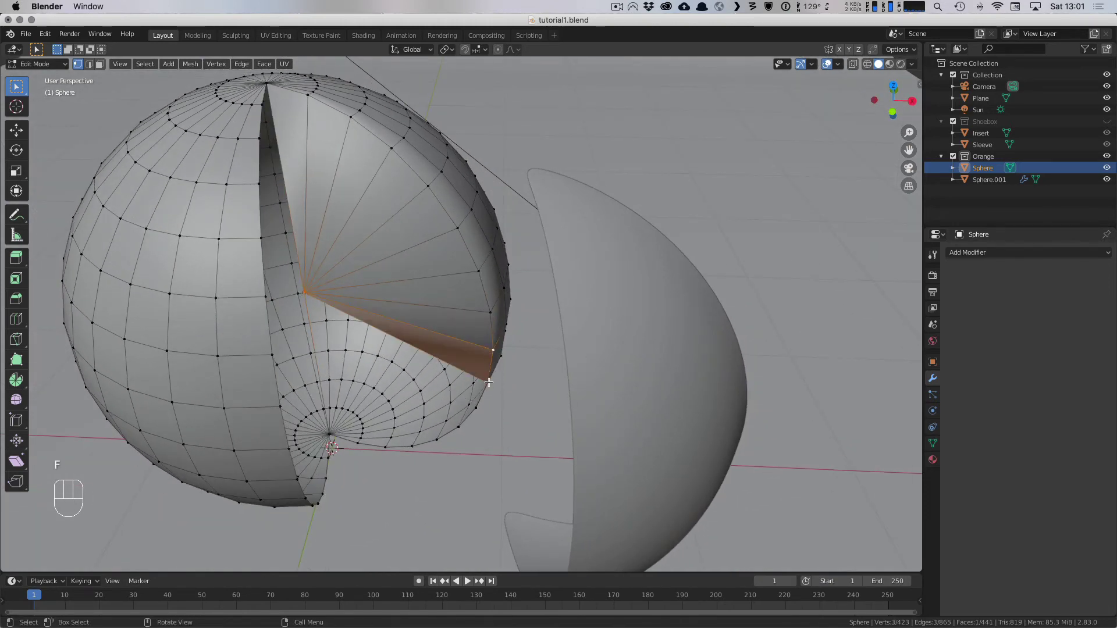
pyautogui.click(488, 382)
pyautogui.moveTo(489, 382); pyautogui.dragTo(523, 373, button='middle')
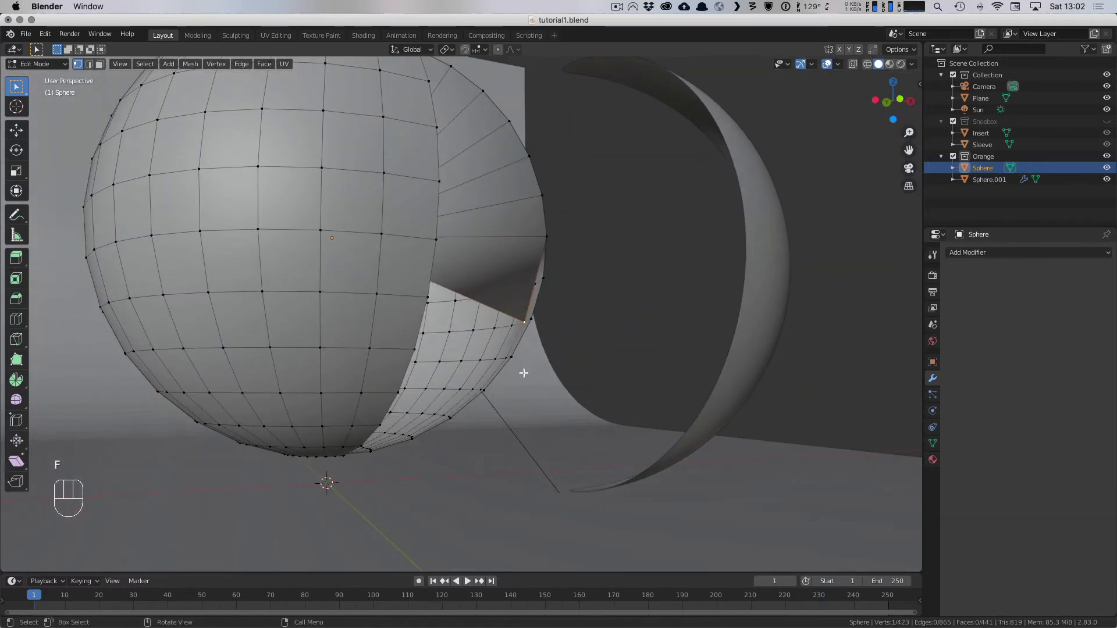
pyautogui.press('z')
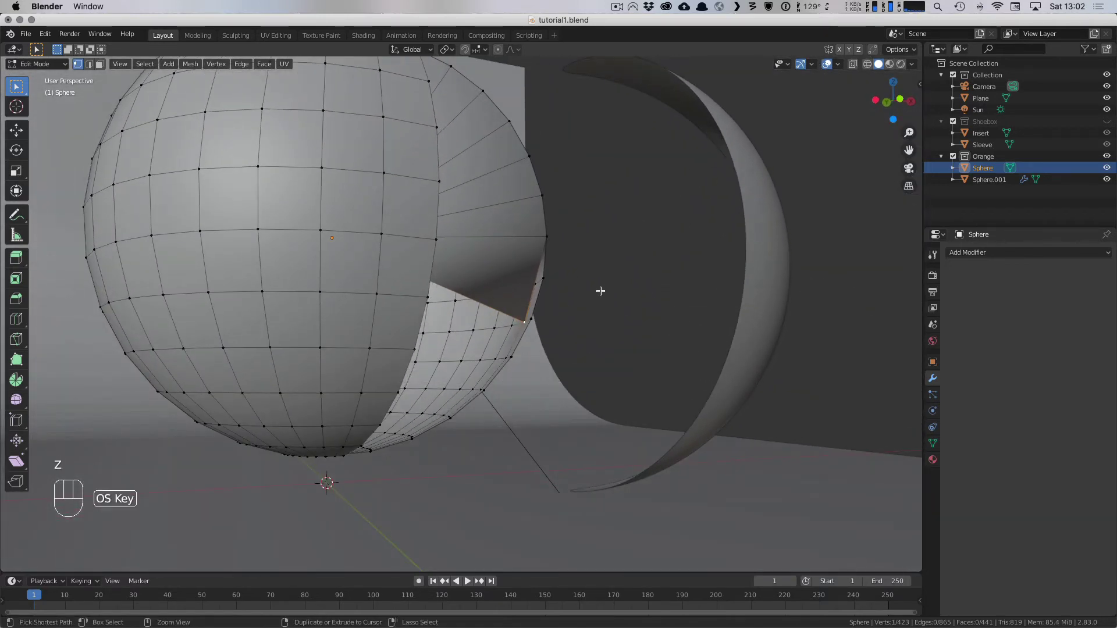
pyautogui.press('super+z')
pyautogui.press('super+z')
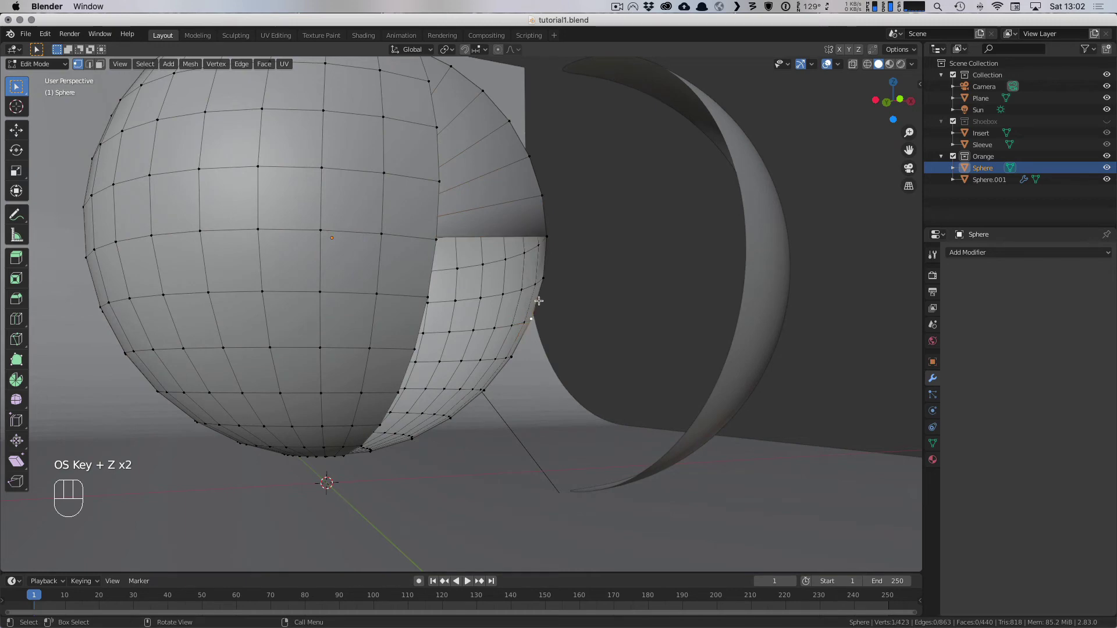
# Step: Fill three triangular faces from the central midpoint to the far cut side's rim, working down from below the equator
pyautogui.moveTo(548, 250); pyautogui.dragTo(543, 347, button='middle')
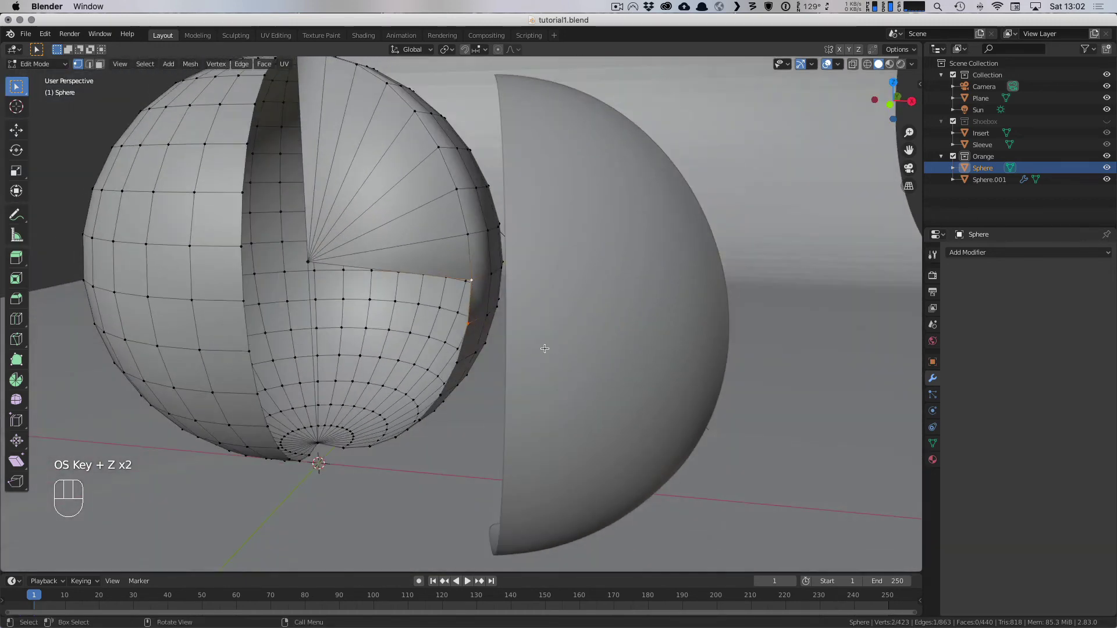
pyautogui.keyDown('shift'); pyautogui.click(304, 261); pyautogui.keyUp('shift')
pyautogui.press('f')
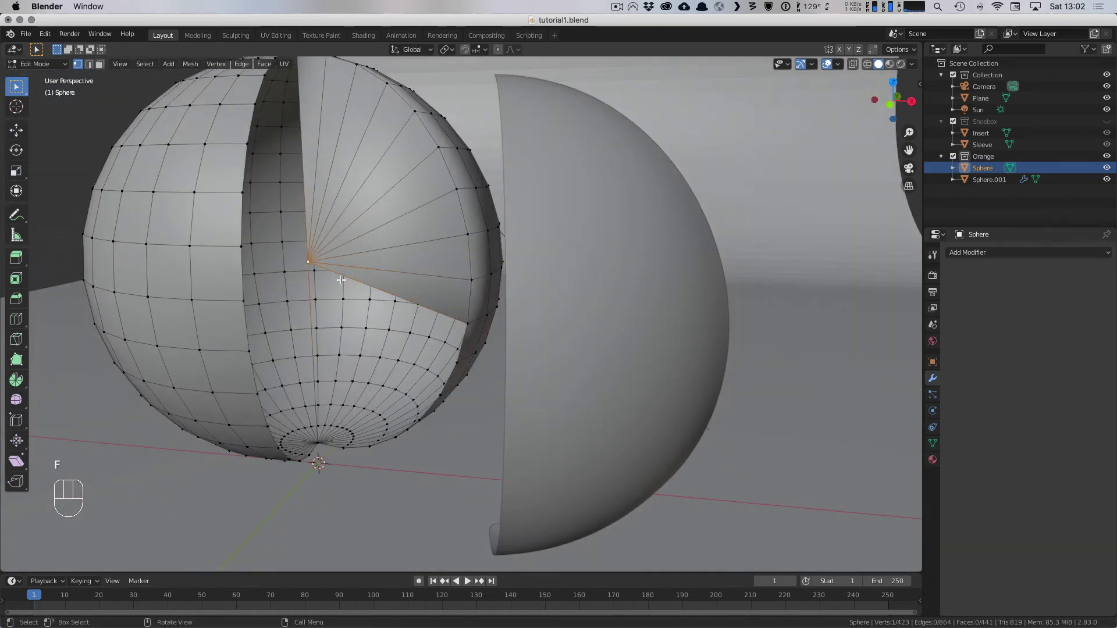
pyautogui.press('f')
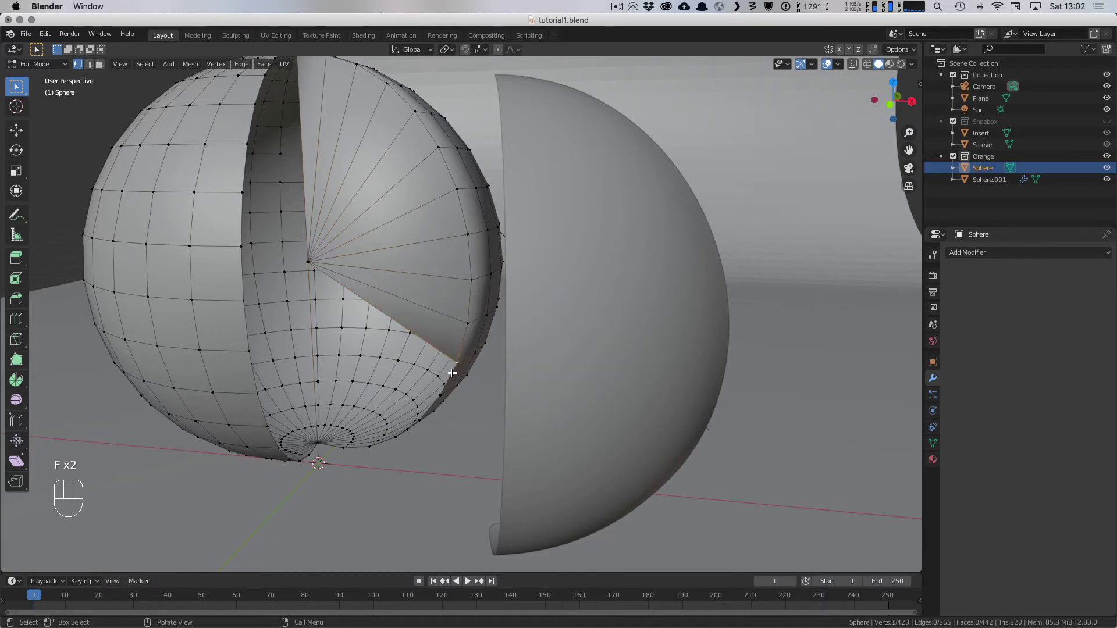
pyautogui.keyDown('shift'); pyautogui.click(310, 263); pyautogui.keyUp('shift')
pyautogui.press('f')
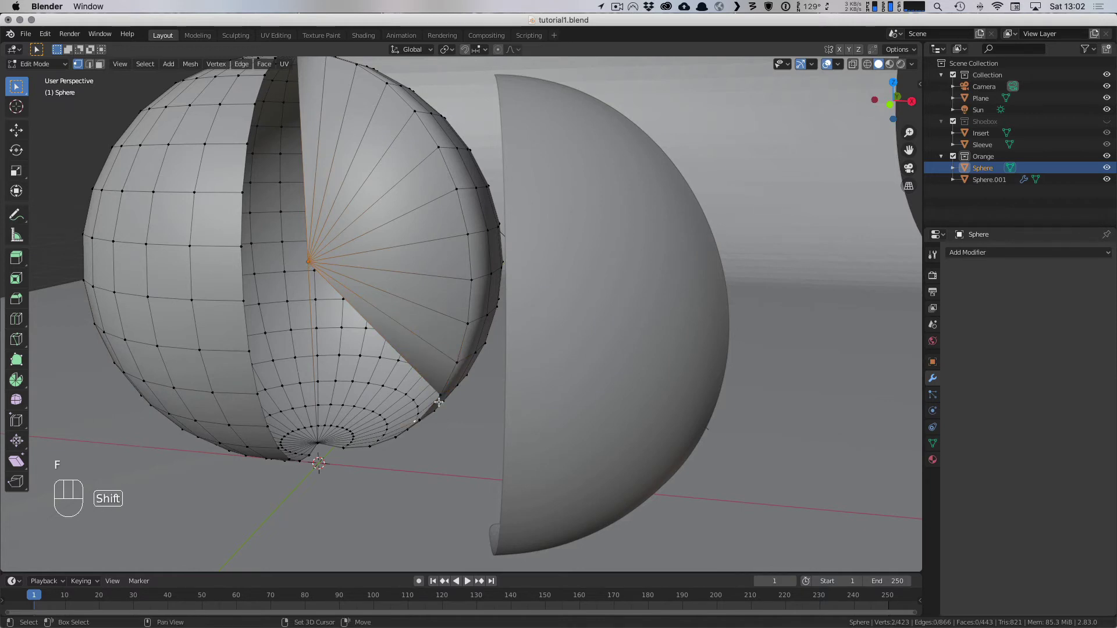
# Step: Add the next fan triangle on the far cut side between the midpoint and the lower rim
pyautogui.moveTo(428, 411); pyautogui.dragTo(431, 433, button='middle')
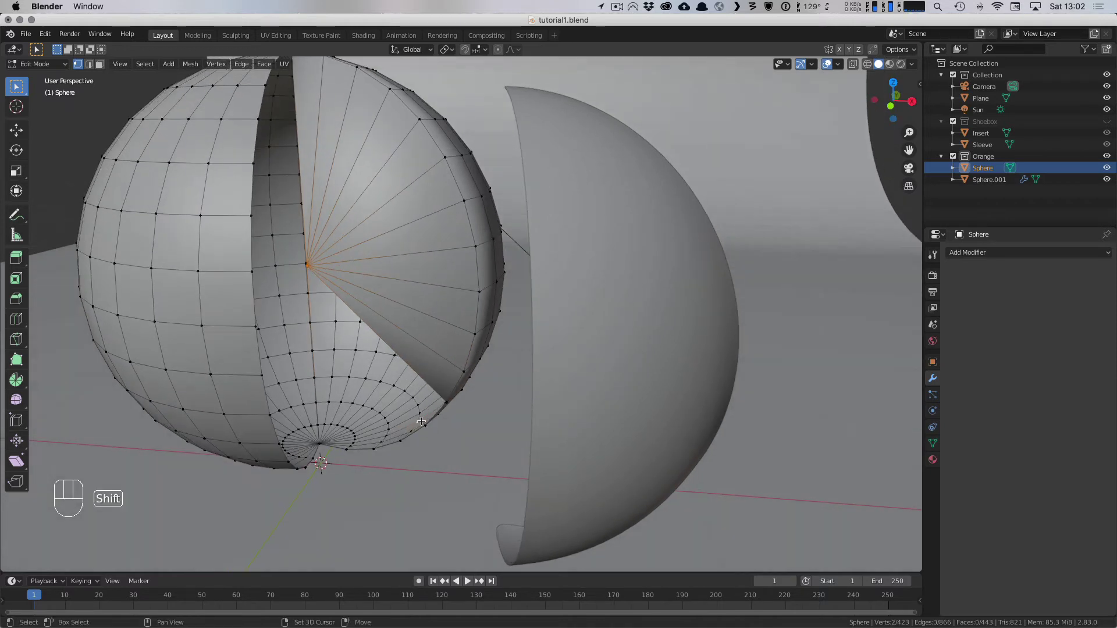
pyautogui.keyDown('shift'); pyautogui.click(422, 423); pyautogui.keyUp('shift')
pyautogui.moveTo(469, 415)
pyautogui.mouseDown(button='middle')
pyautogui.moveTo(494, 419)
pyautogui.moveTo(473, 410)
pyautogui.mouseUp(button='middle')
pyautogui.keyDown('shift'); pyautogui.click(491, 392); pyautogui.keyUp('shift')
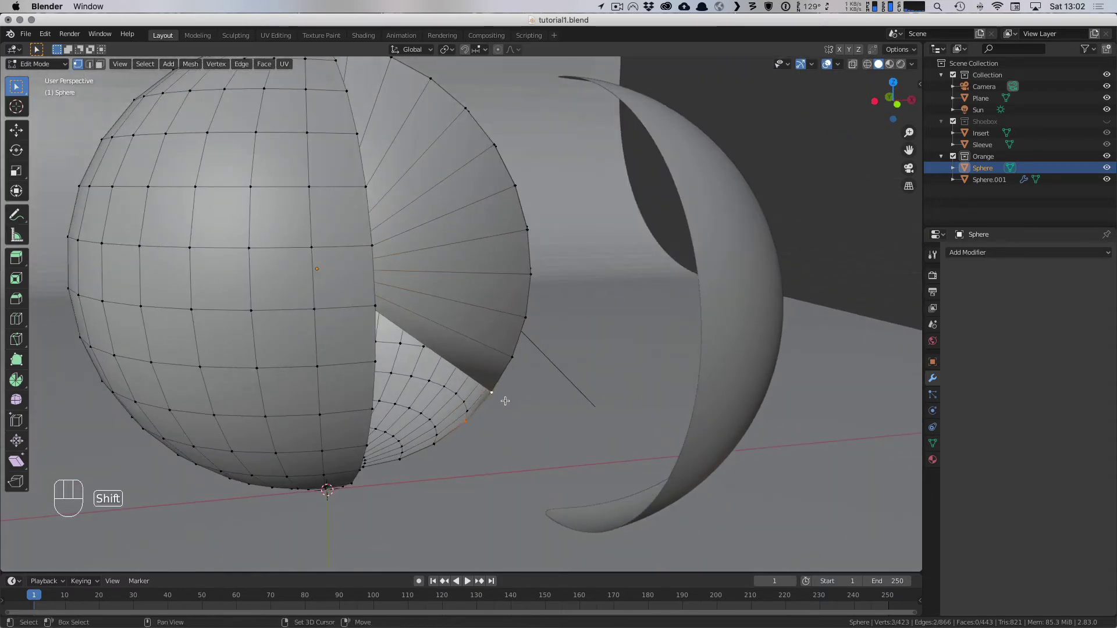
pyautogui.press('f')
# Step: Complete the far cut side with four more fan triangles down to the bottom pole
pyautogui.moveTo(554, 425); pyautogui.dragTo(526, 448, button='middle')
pyautogui.scroll(-1, 526, 448)
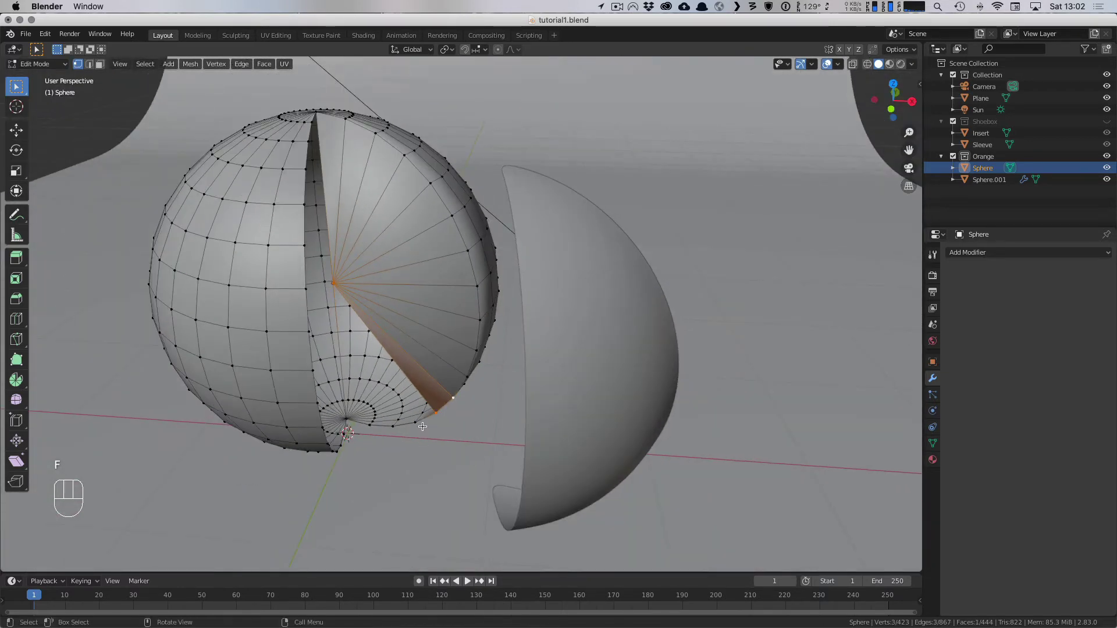
pyautogui.keyDown('shift'); pyautogui.click(336, 288); pyautogui.keyUp('shift')
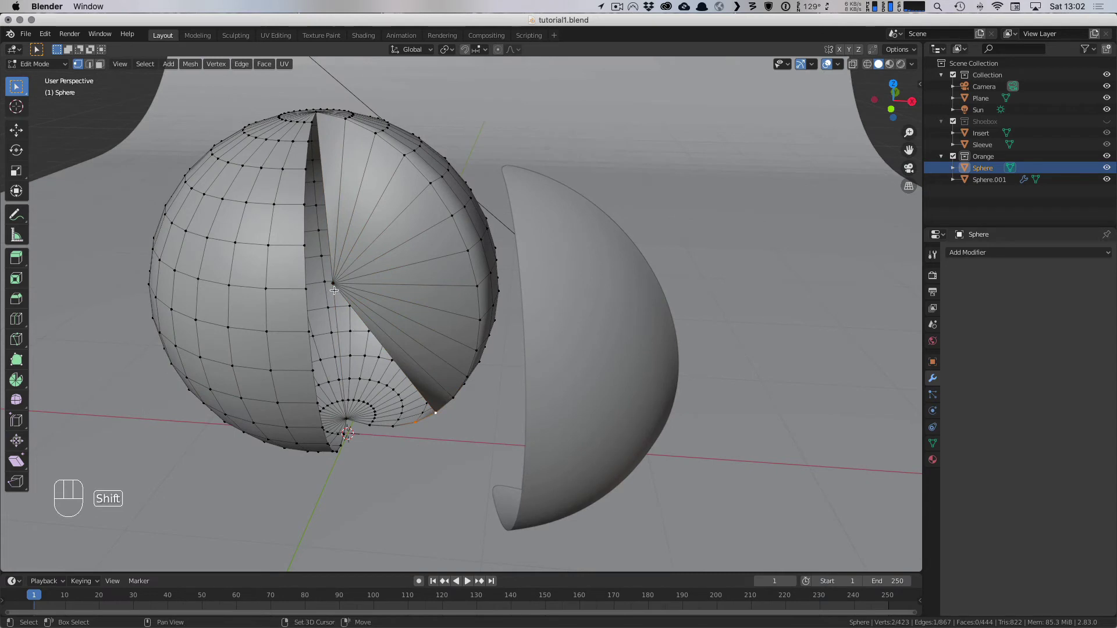
pyautogui.press('f')
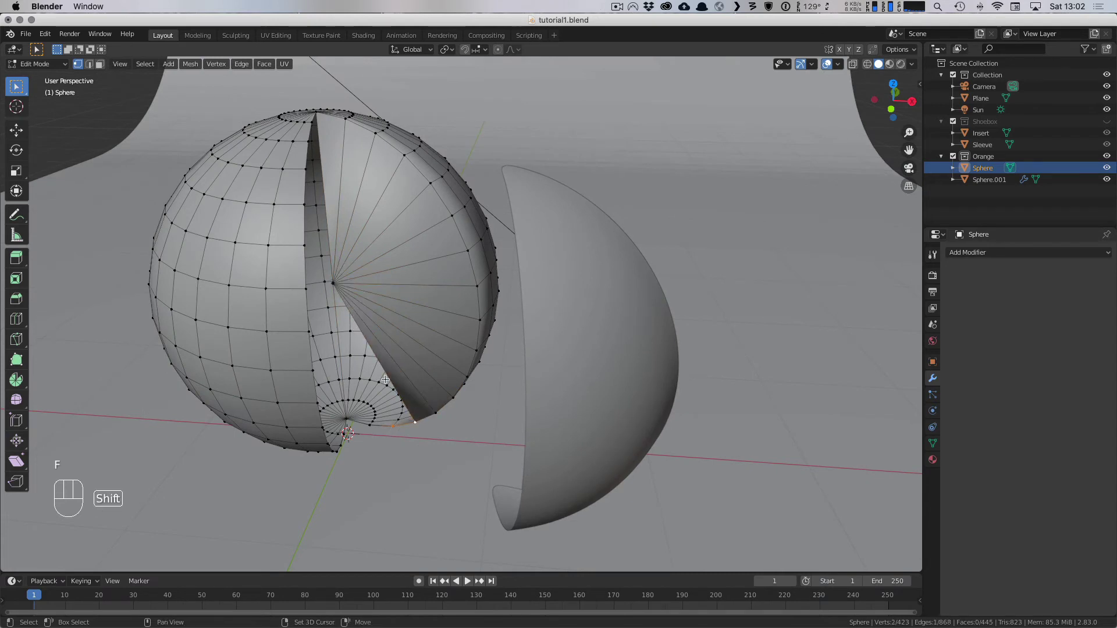
pyautogui.press('f')
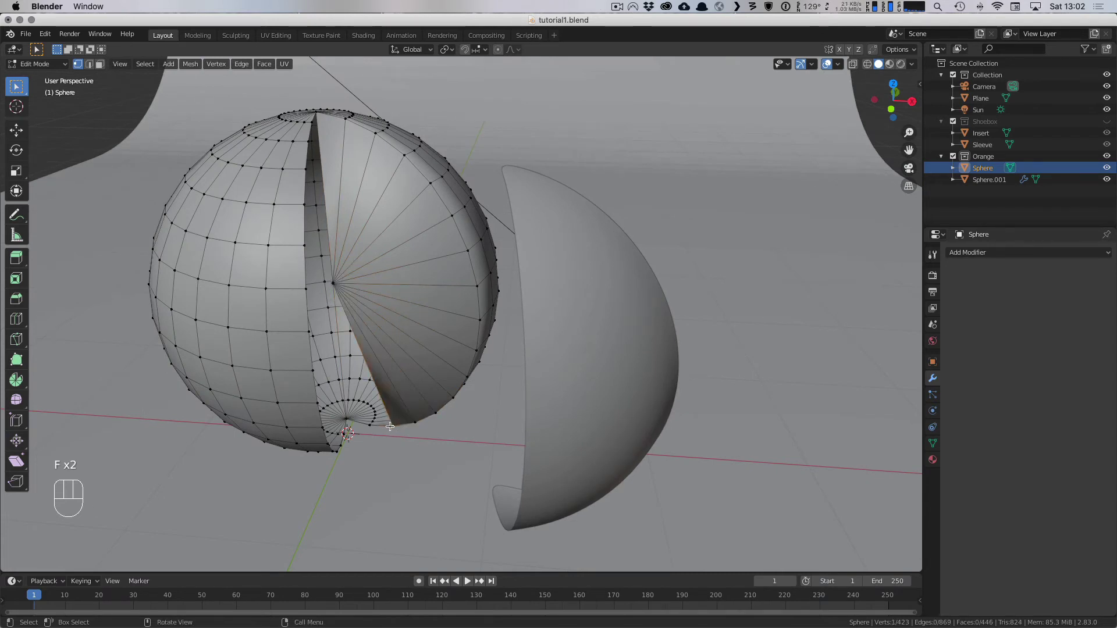
pyautogui.press('f')
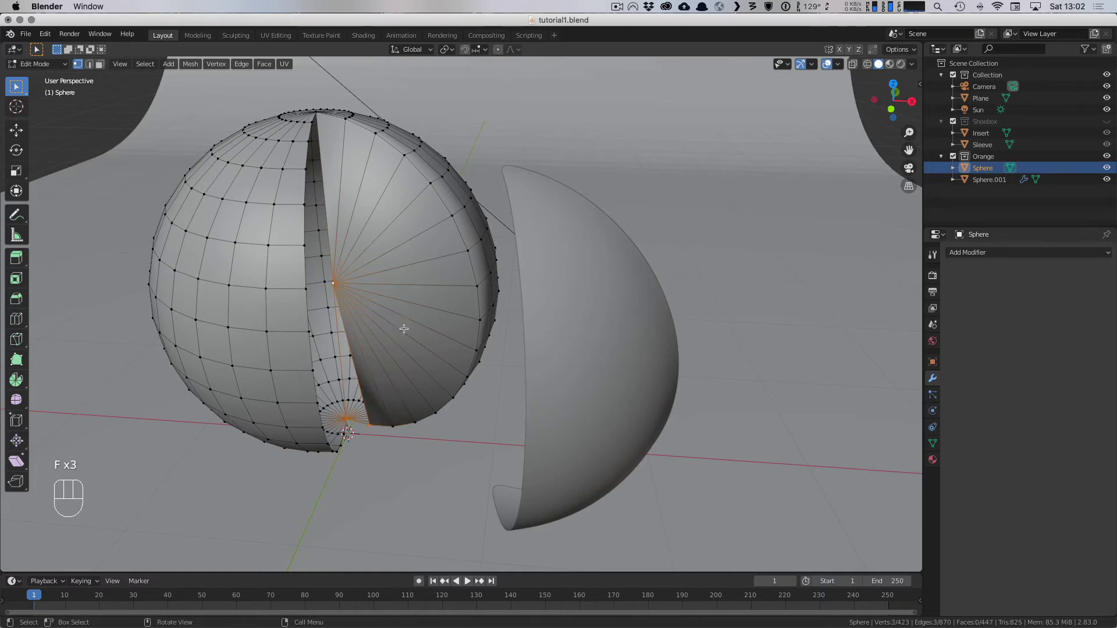
pyautogui.press('f')
# Step: Try closing the near cut side by filling the whole boundary loop of its opening with a single face
pyautogui.moveTo(429, 391); pyautogui.dragTo(351, 379, button='middle')
pyautogui.click(353, 380)
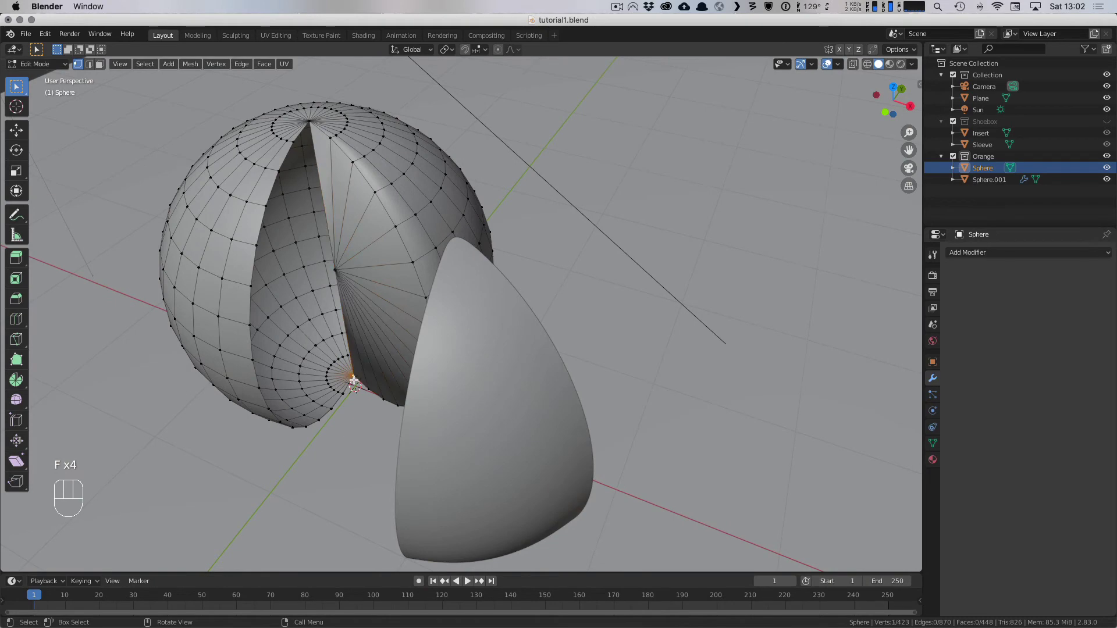
pyautogui.keyDown('alt'); pyautogui.click(352, 384); pyautogui.keyUp('alt')
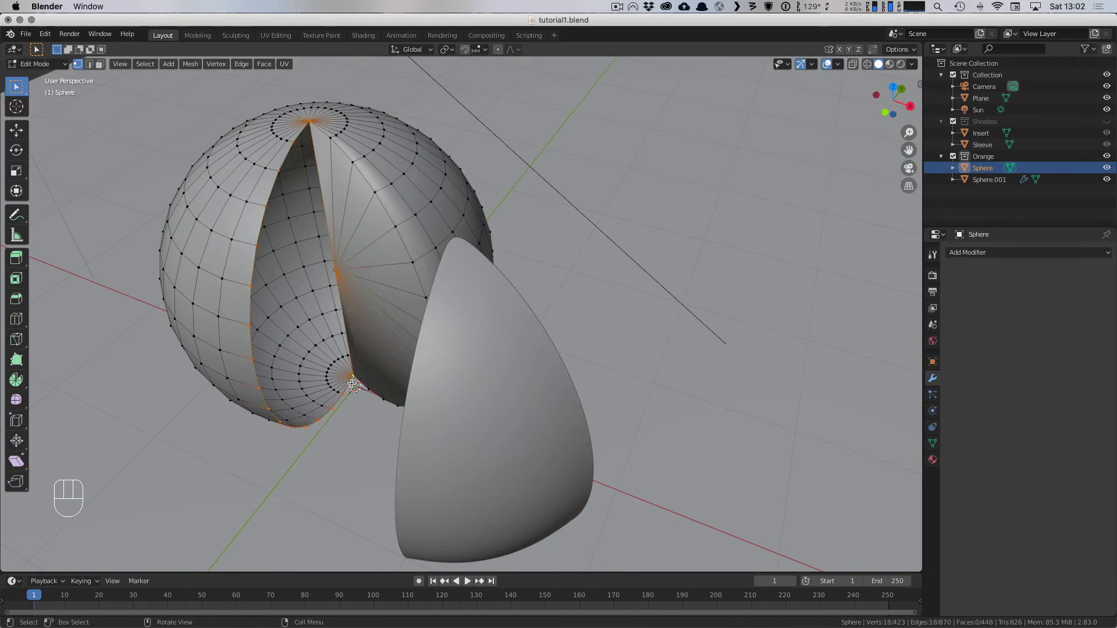
pyautogui.press('f')
pyautogui.moveTo(333, 436); pyautogui.dragTo(285, 411, button='middle')
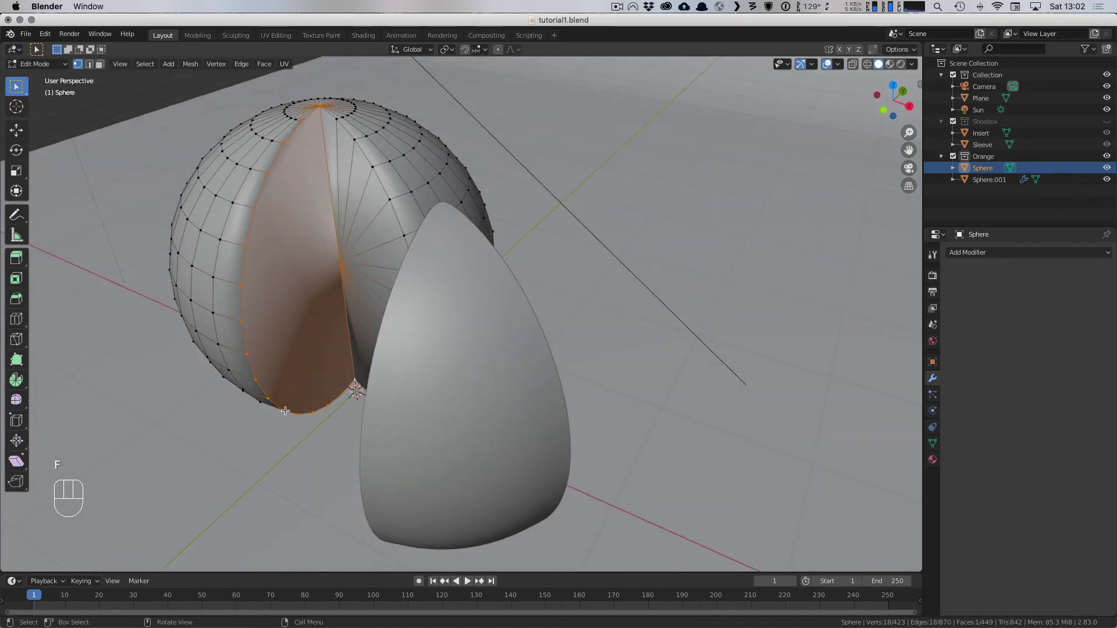
# Step: Switch to Object Mode and move the separate wedge farther away from the sphere
pyautogui.moveTo(333, 309); pyautogui.dragTo(469, 382, button='middle')
pyautogui.press('Tab')
pyautogui.click(470, 379)
pyautogui.press('g')
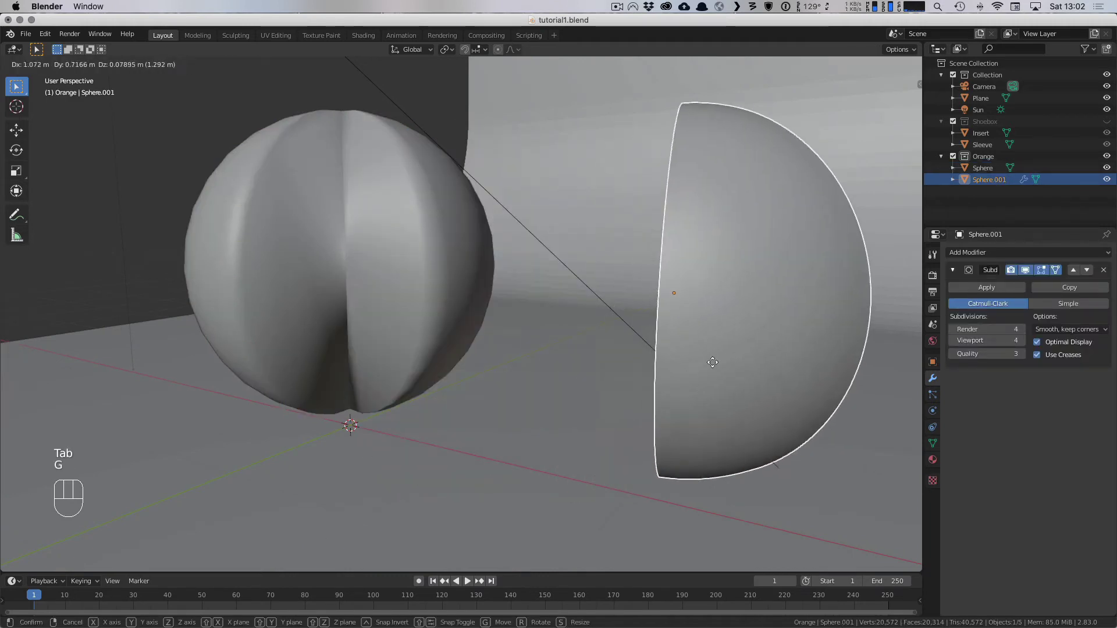
pyautogui.click(778, 347)
# Step: Rotate the sphere 9.34° around the global Z axis
pyautogui.moveTo(403, 325); pyautogui.dragTo(315, 338, button='middle')
pyautogui.click(434, 337)
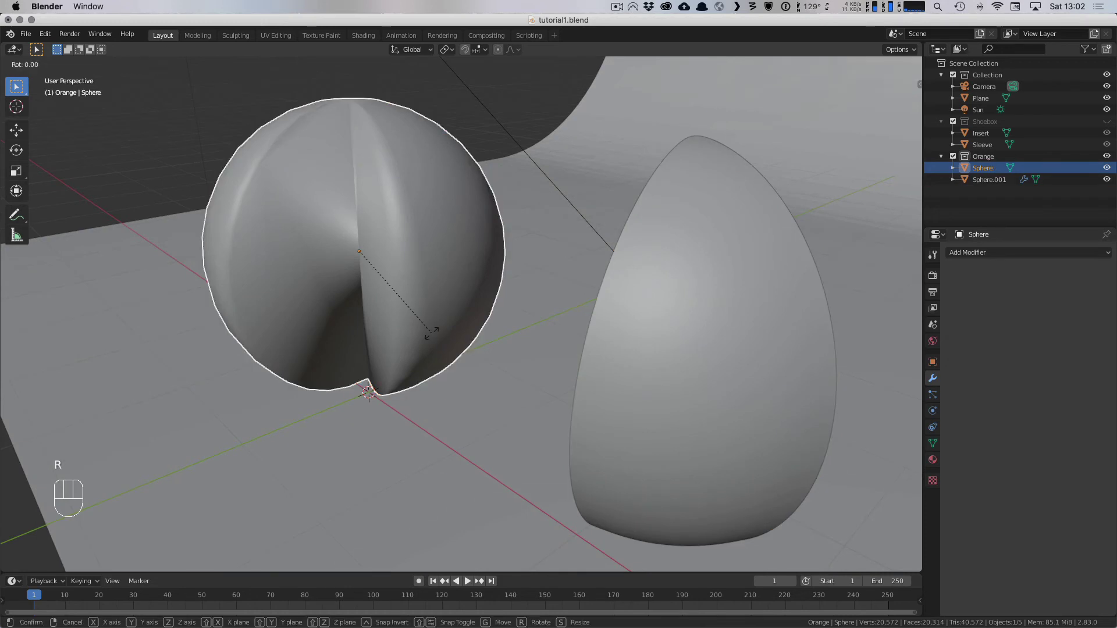
pyautogui.press('r')
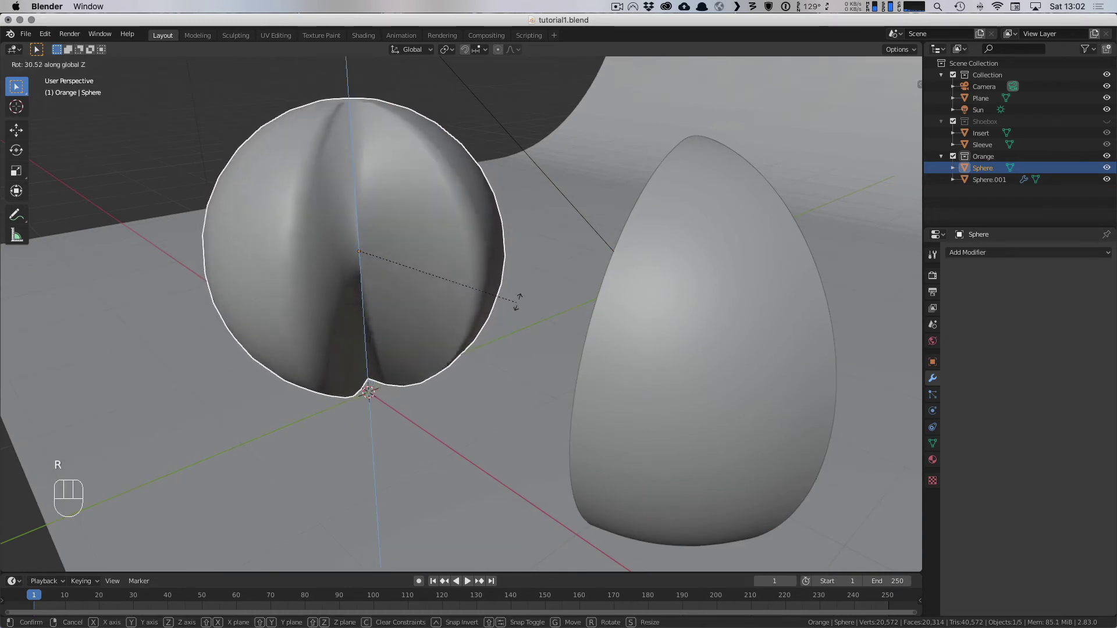
pyautogui.click(447, 332)
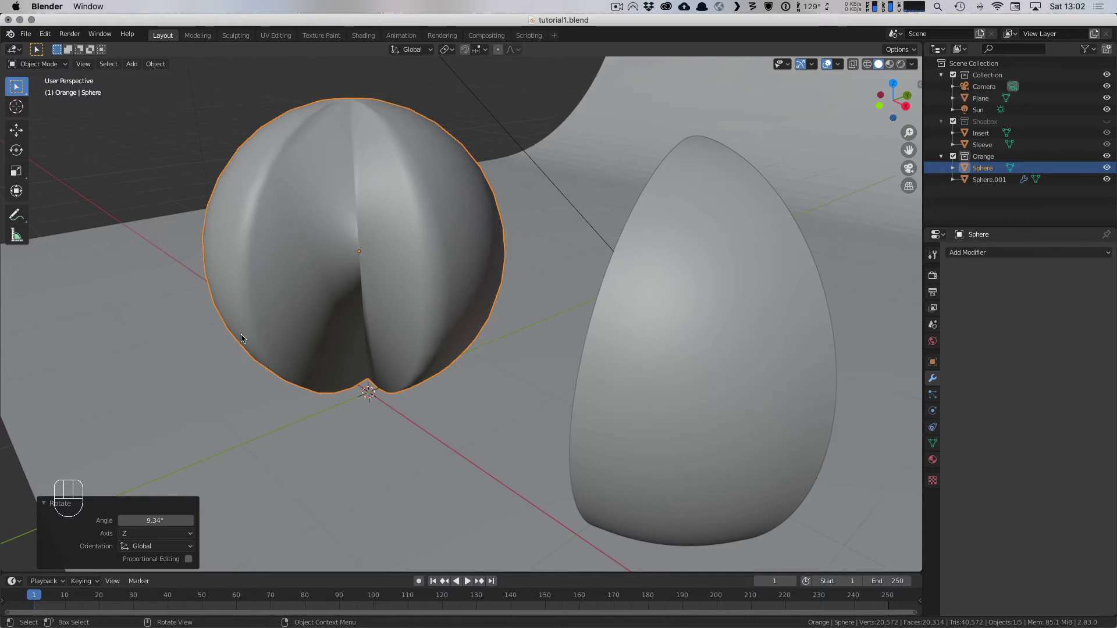
# Step: Return to Edit Mode and delete the single large face covering the near cut side in face selection mode
pyautogui.press('Tab')
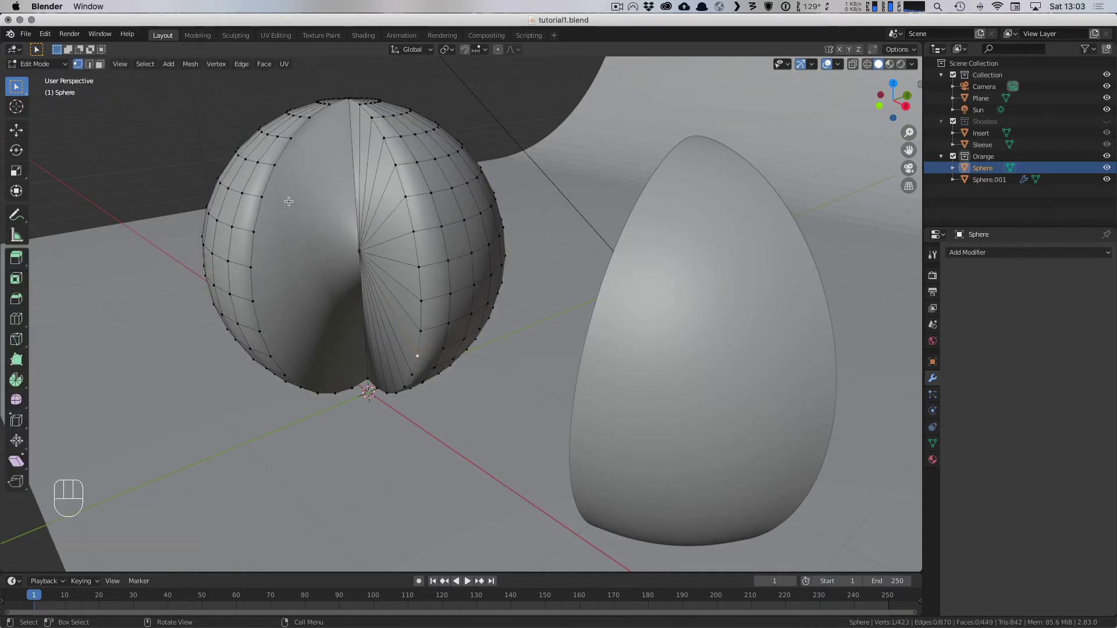
pyautogui.press('3')
pyautogui.click(288, 228)
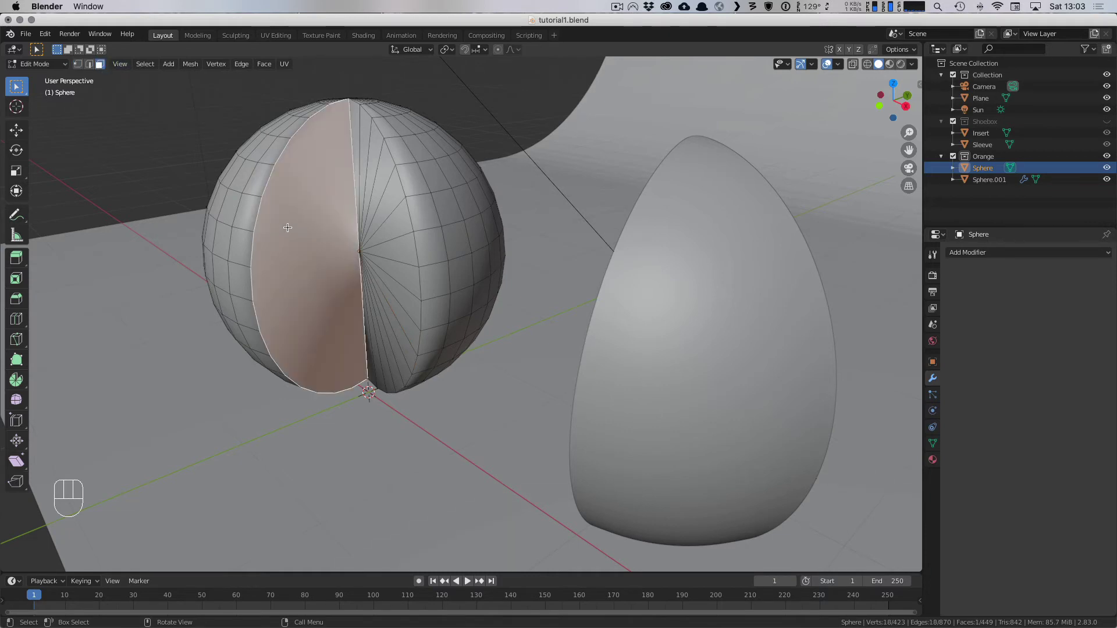
pyautogui.press('x')
pyautogui.click(288, 230)
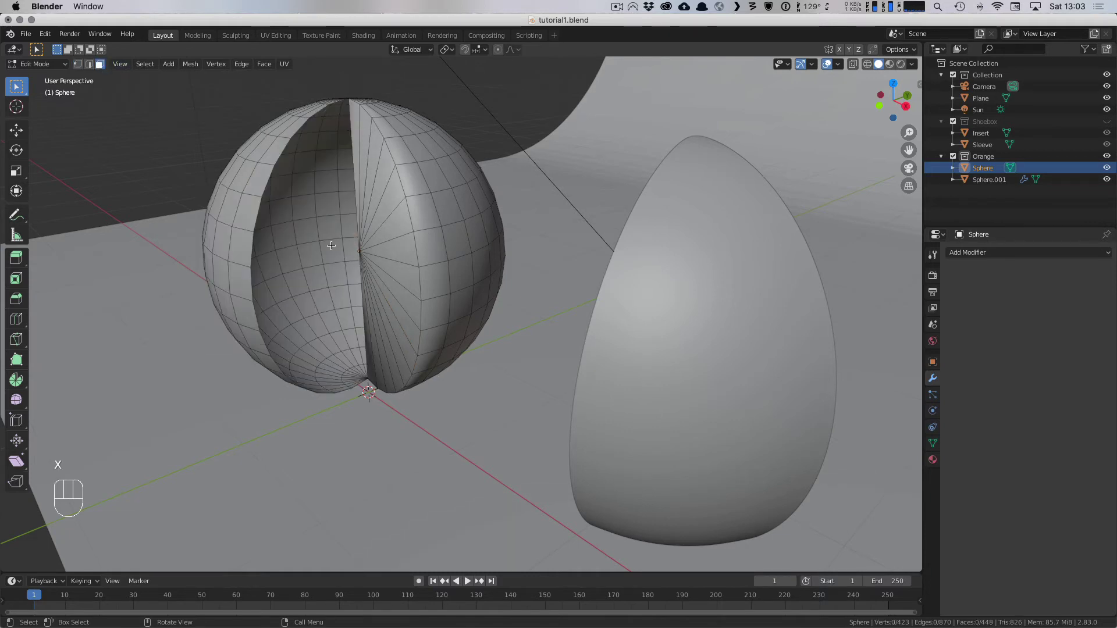
# Step: In vertex selection mode, fill four fan triangles from the midpoint to the near cut side's rim, starting at the top pole
pyautogui.click(79, 64)
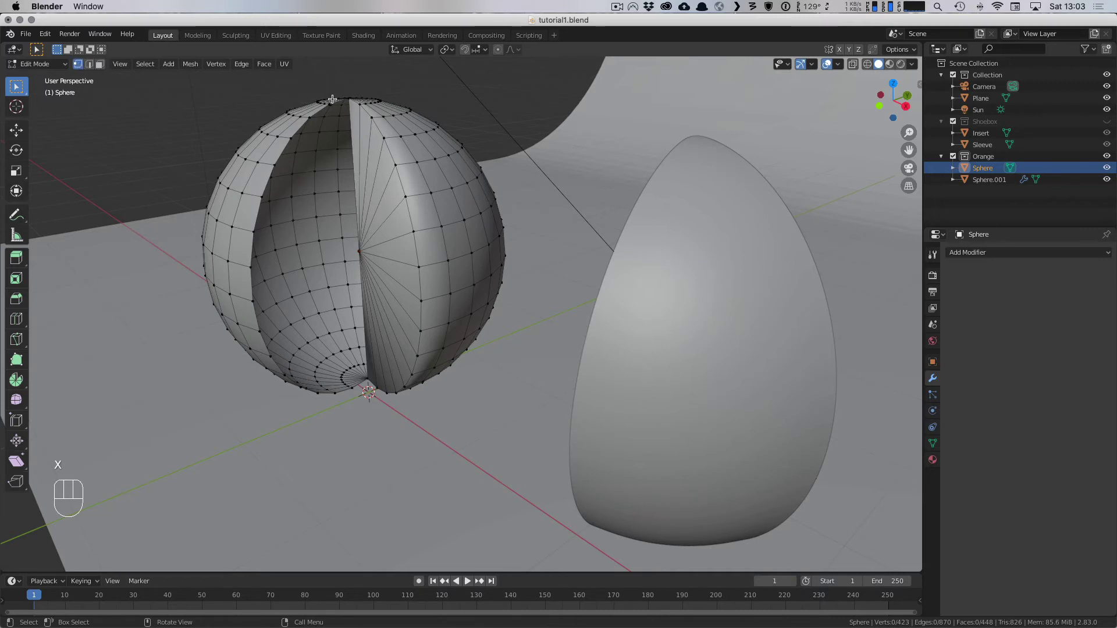
pyautogui.click(349, 99)
pyautogui.keyDown('shift'); pyautogui.click(329, 104); pyautogui.keyUp('shift')
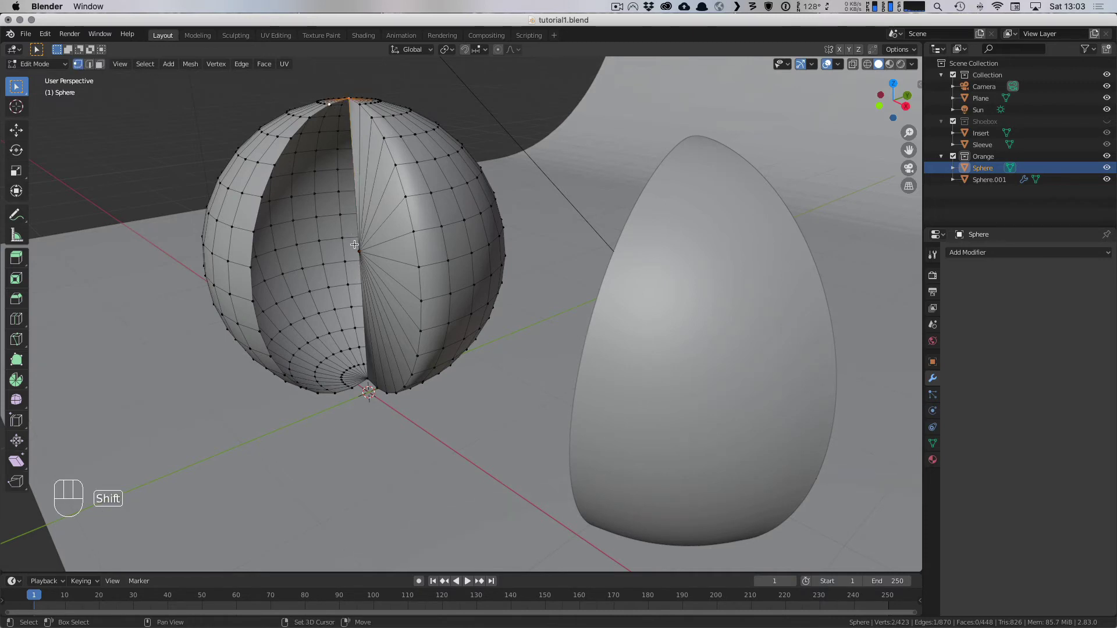
pyautogui.press('f')
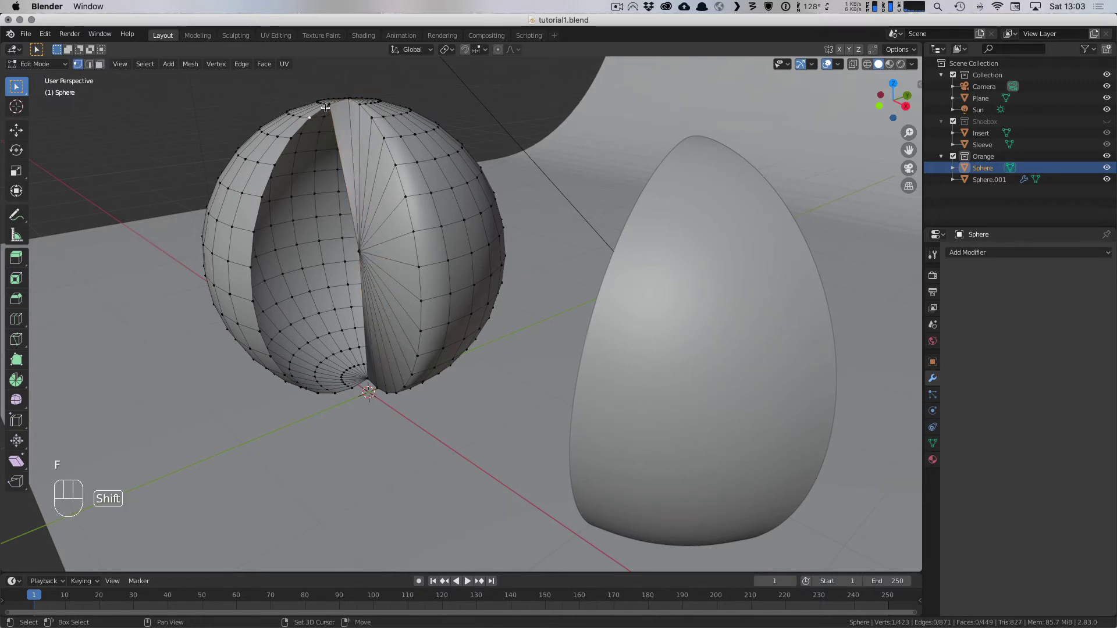
pyautogui.press('f')
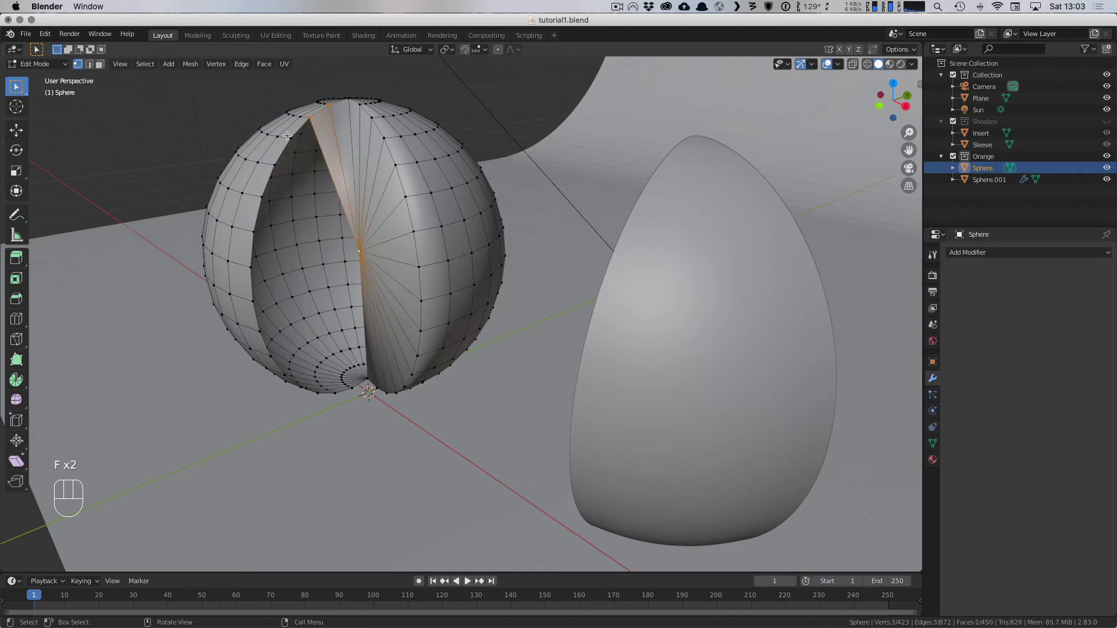
pyautogui.click(289, 137)
pyautogui.keyDown('shift'); pyautogui.click(309, 118); pyautogui.keyUp('shift')
pyautogui.press('f')
pyautogui.click(291, 139)
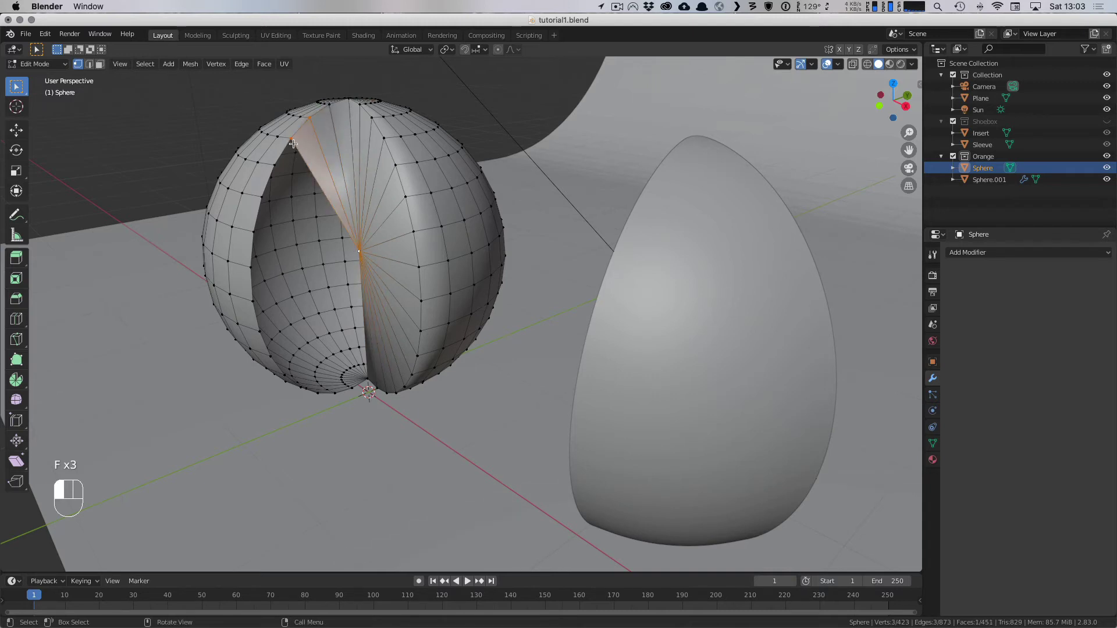
pyautogui.press('f')
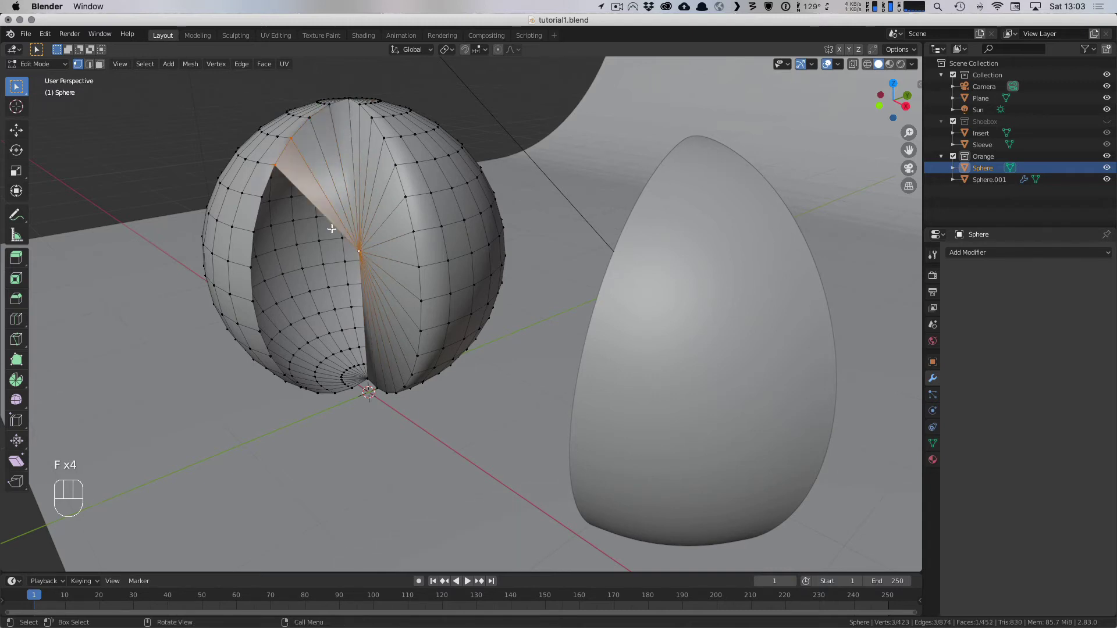
# Step: Extend the near cut side's triangle fan with three more faces down to just above the equator
pyautogui.click(275, 164)
pyautogui.keyDown('shift'); pyautogui.click(261, 197); pyautogui.keyUp('shift')
pyautogui.keyDown('shift'); pyautogui.click(354, 248); pyautogui.keyUp('shift')
pyautogui.press('f')
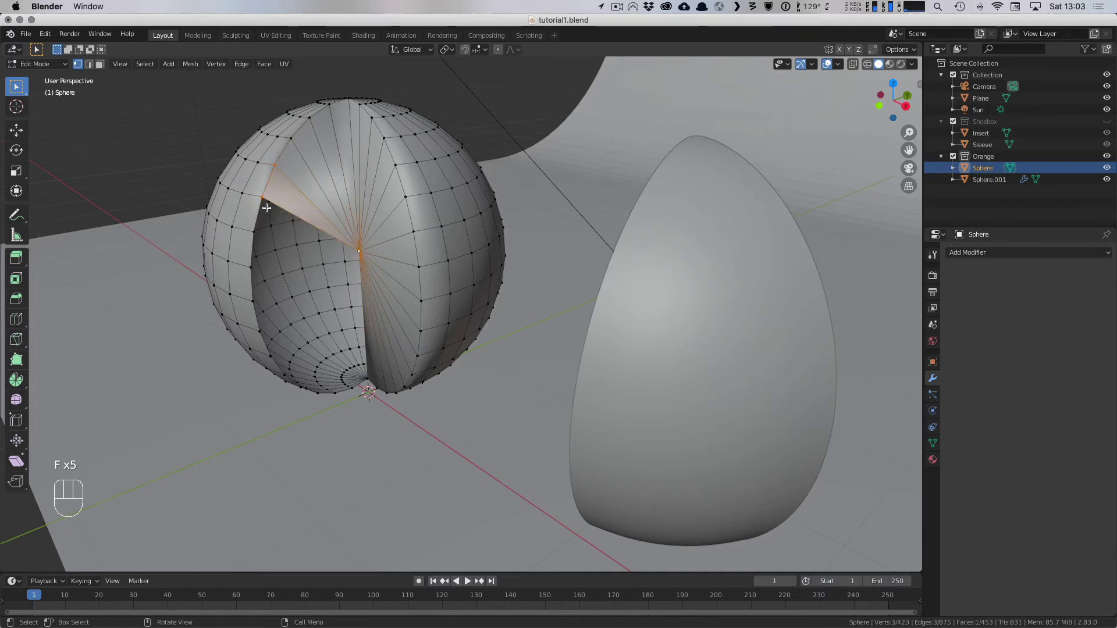
pyautogui.click(266, 207)
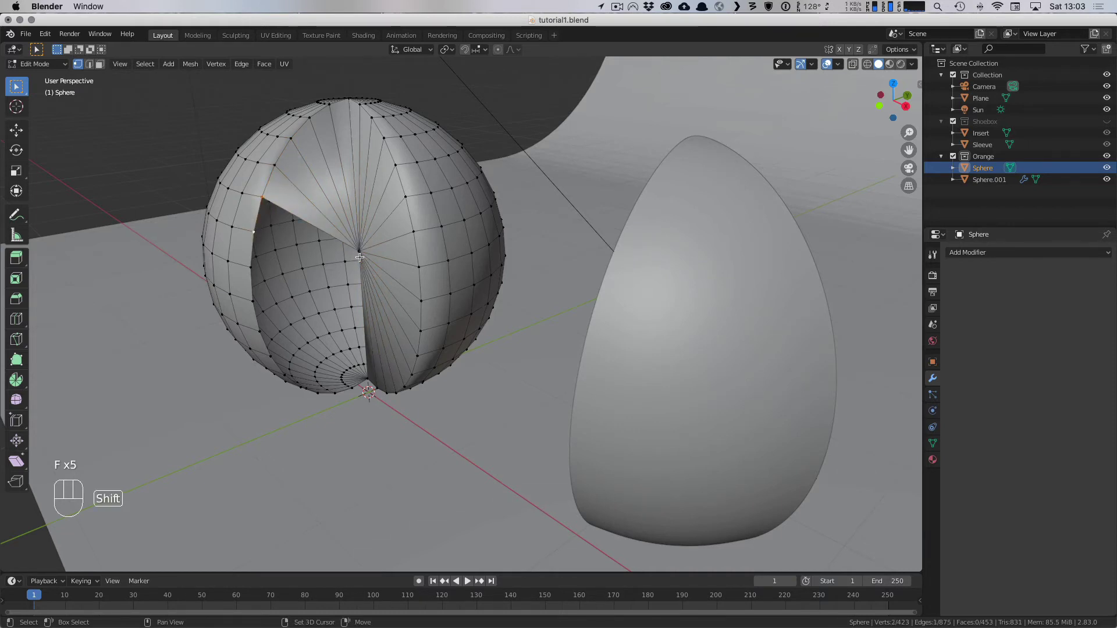
pyautogui.press('f')
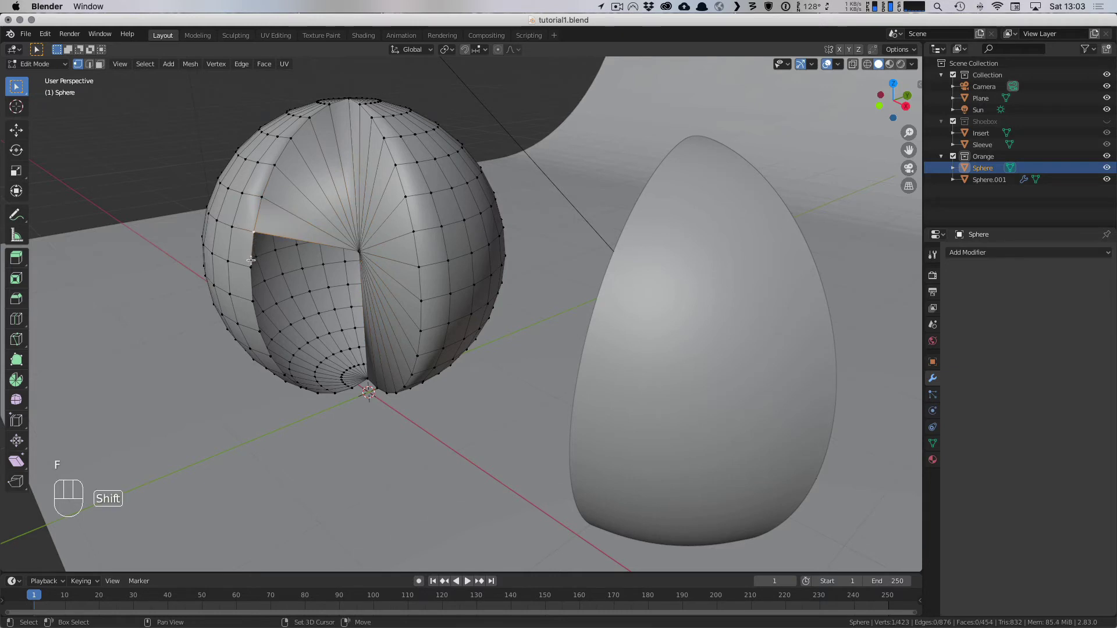
pyautogui.keyDown('shift'); pyautogui.click(357, 251); pyautogui.keyUp('shift')
pyautogui.press('f')
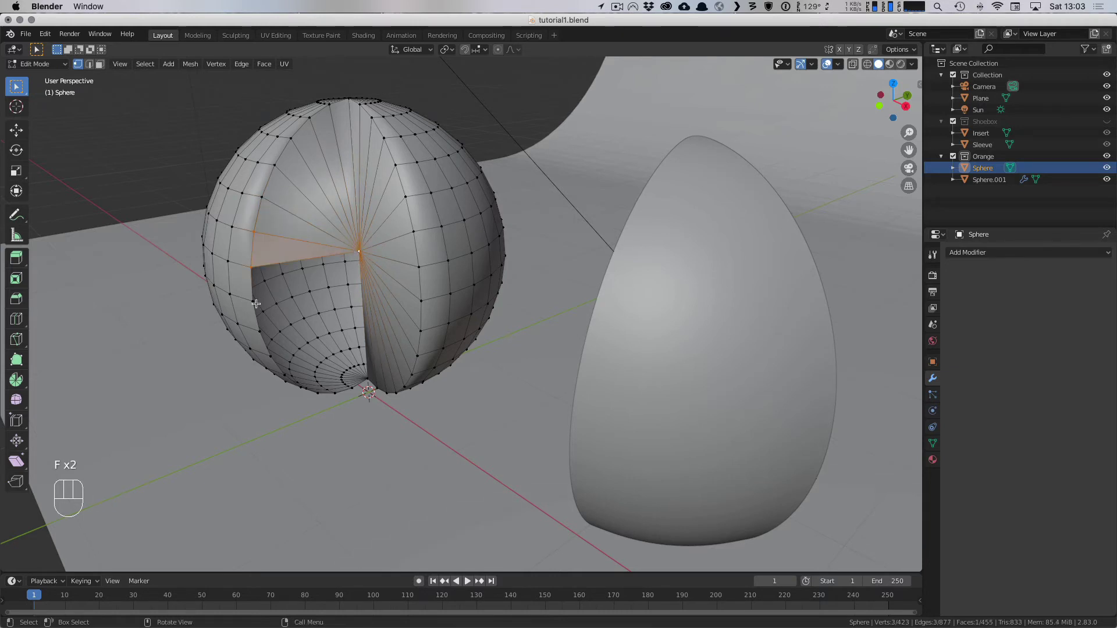
# Step: Add three triangles to the near cut side's fan, covering the rim segments at and below the equator
pyautogui.click(256, 304)
pyautogui.press('f')
pyautogui.keyDown('shift'); pyautogui.click(359, 253); pyautogui.keyUp('shift')
pyautogui.press('f')
pyautogui.click(261, 331)
pyautogui.keyDown('shift'); pyautogui.click(271, 356); pyautogui.keyUp('shift')
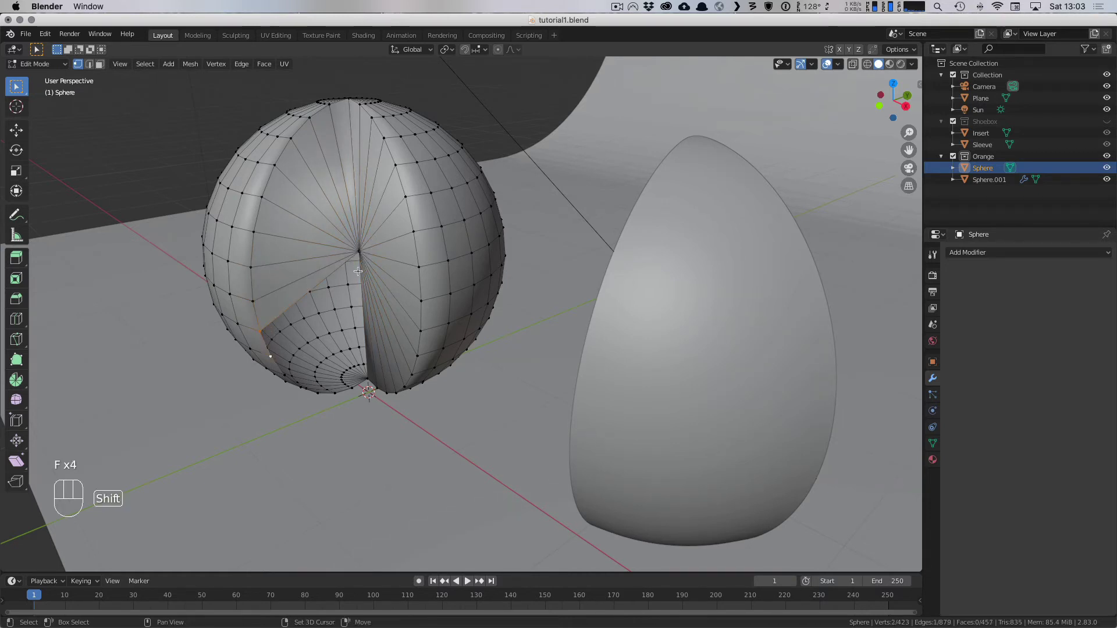
pyautogui.keyDown('shift'); pyautogui.click(360, 254); pyautogui.keyUp('shift')
pyautogui.press('f')
# Step: Extend the near cut side's triangle fan with three more faces along the rim in the lower part of the sphere
pyautogui.click(271, 356)
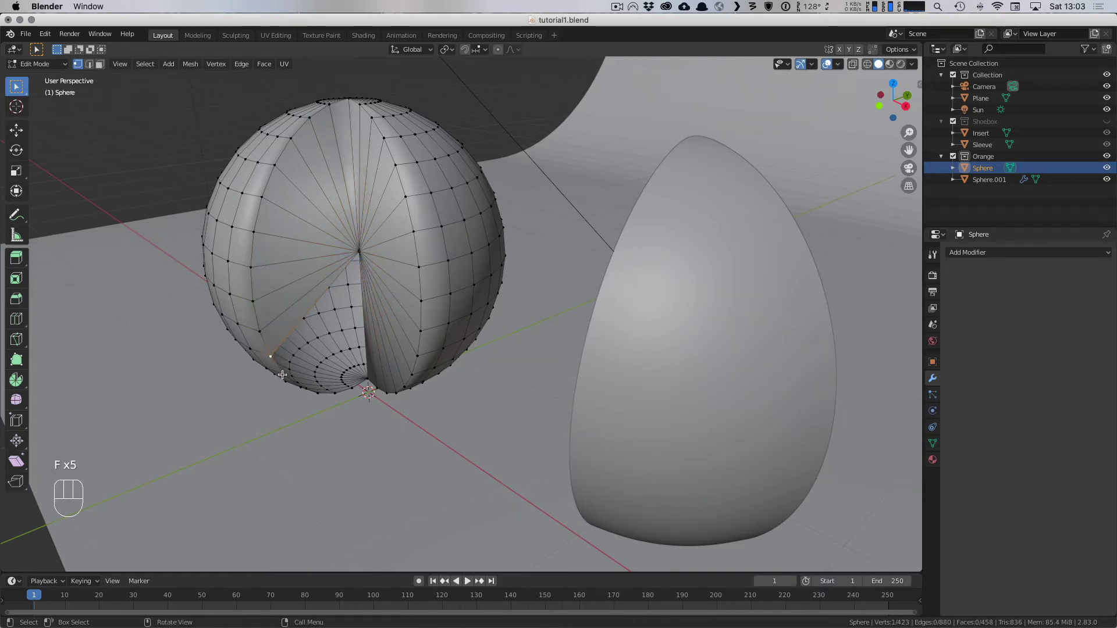
pyautogui.keyDown('shift'); pyautogui.click(284, 375); pyautogui.keyUp('shift')
pyautogui.keyDown('shift'); pyautogui.click(360, 255); pyautogui.keyUp('shift')
pyautogui.press('f')
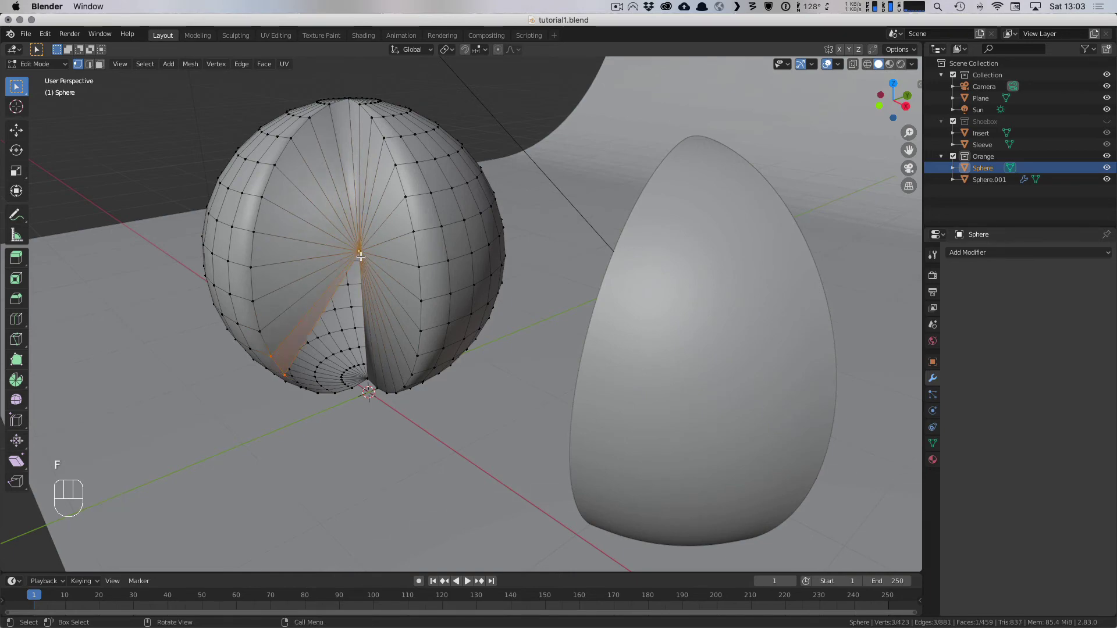
pyautogui.moveTo(361, 255); pyautogui.dragTo(307, 375, button='middle')
pyautogui.click(299, 361)
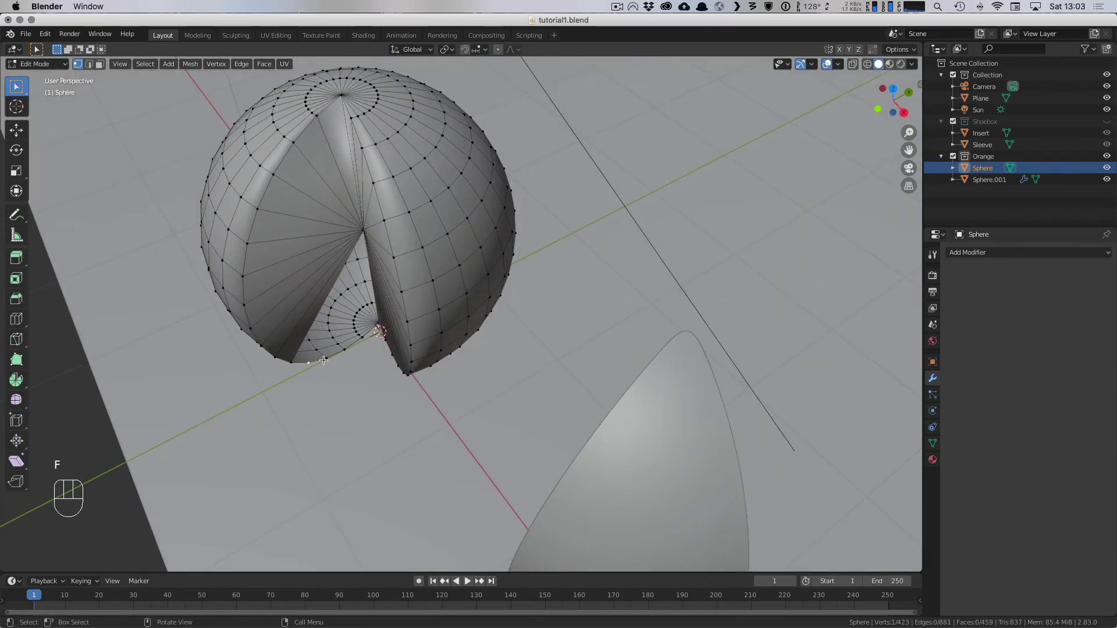
pyautogui.press('f')
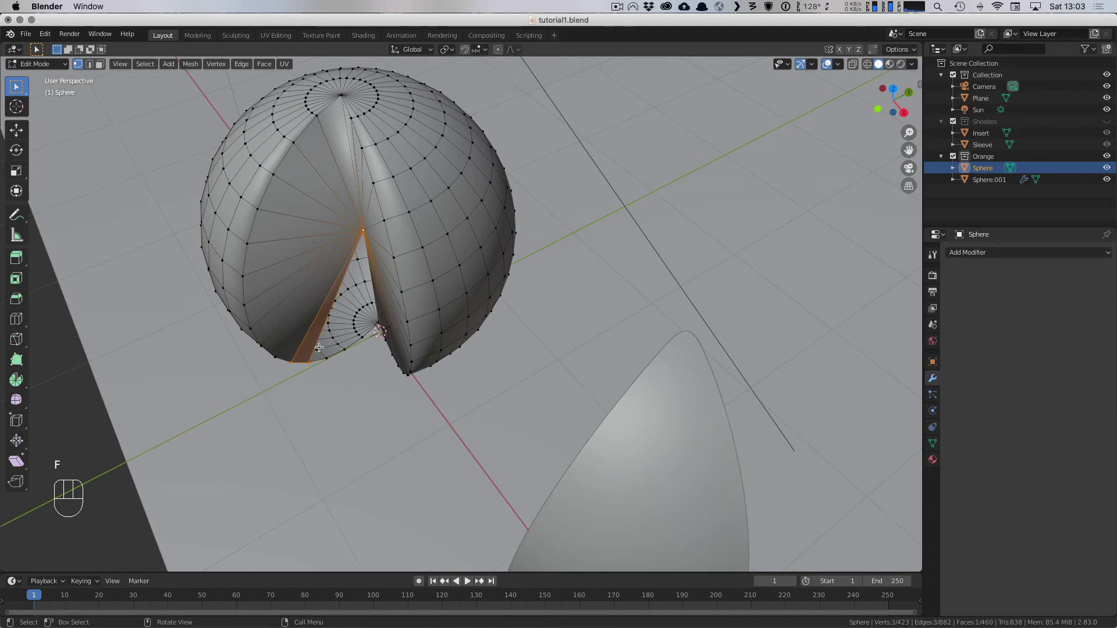
# Step: Fill the last four fan triangles between the midpoint and the lower rim, closing the near cut side at the bottom pole
pyautogui.click(311, 362)
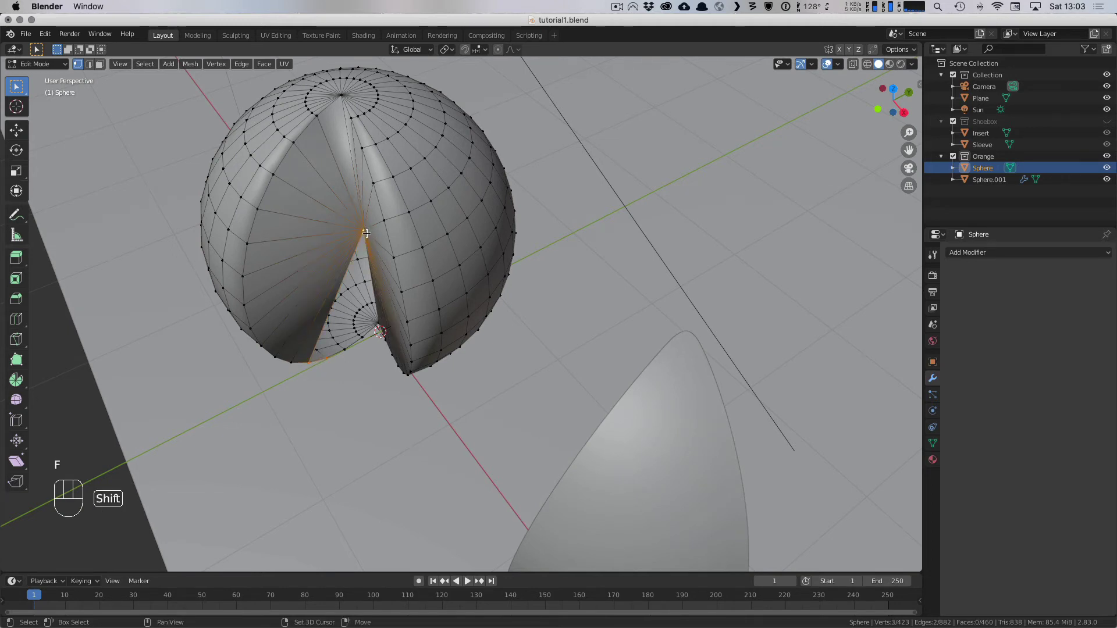
pyautogui.press('f')
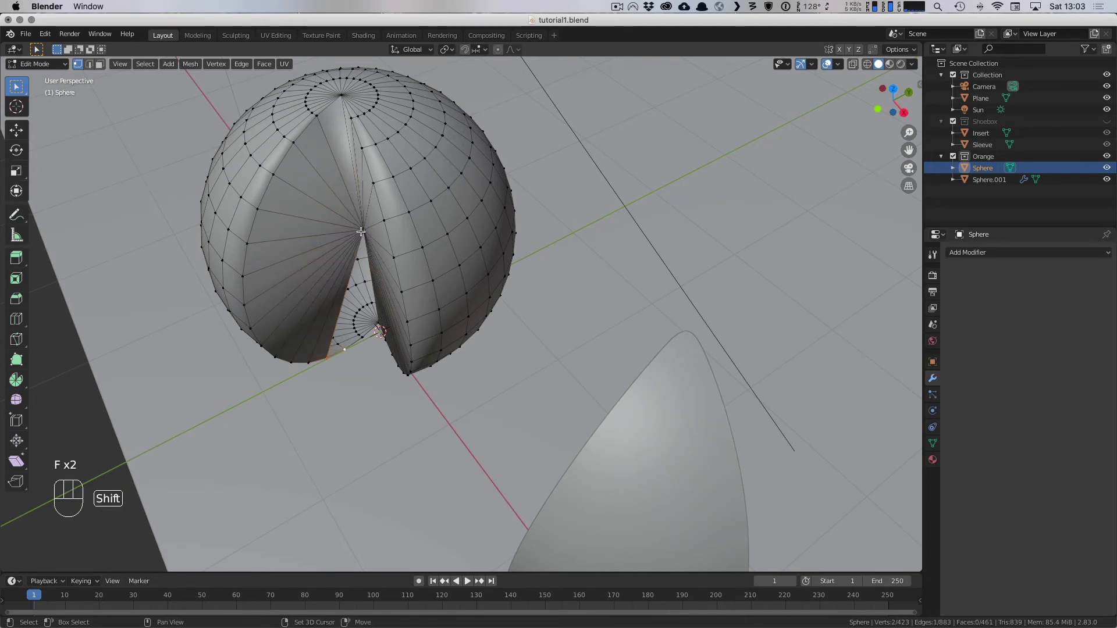
pyautogui.press('f')
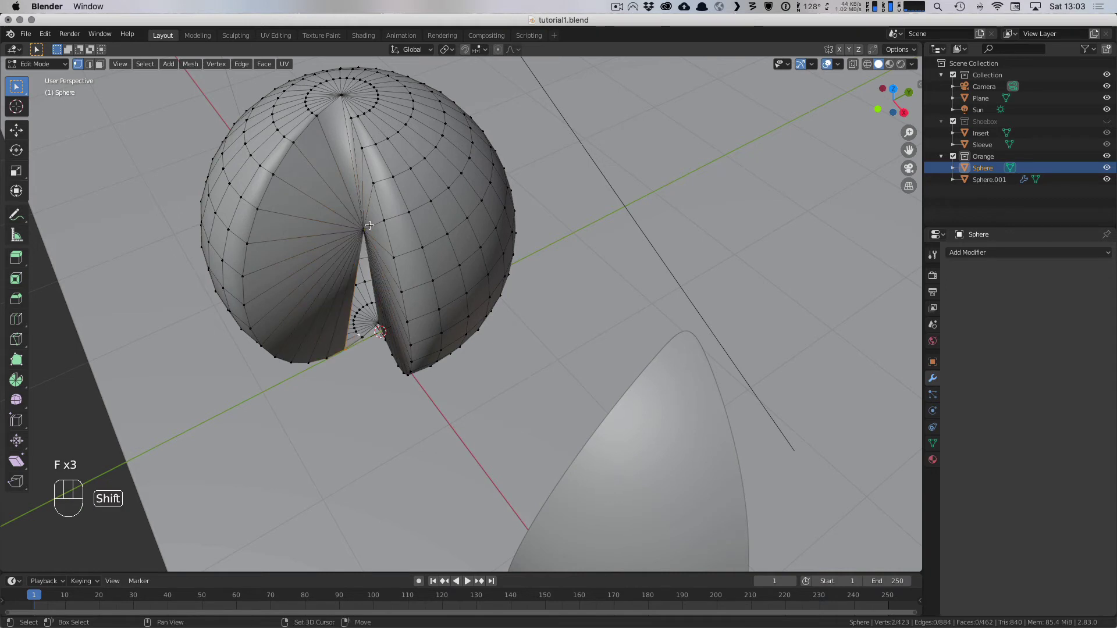
pyautogui.press('f')
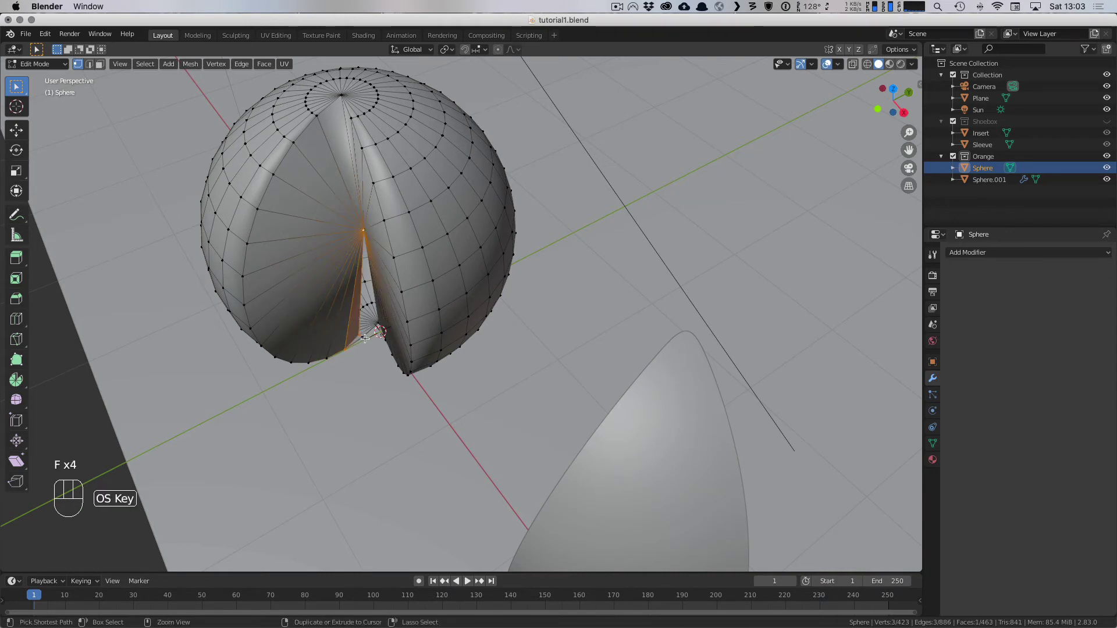
pyautogui.press('super+z')
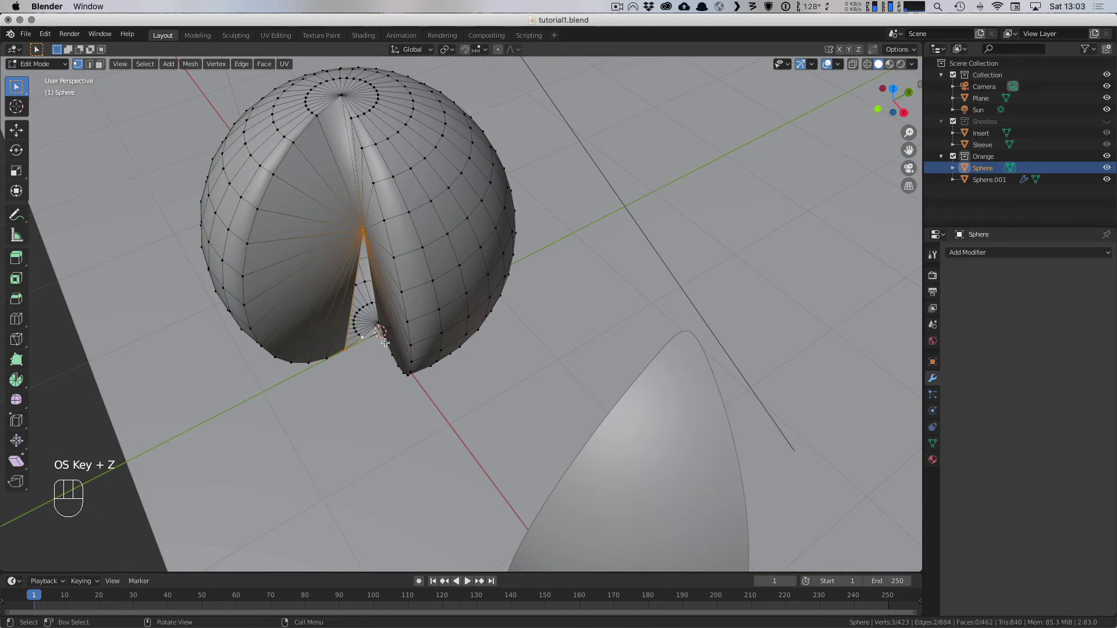
pyautogui.press('f')
pyautogui.keyDown('shift'); pyautogui.click(375, 326); pyautogui.keyUp('shift')
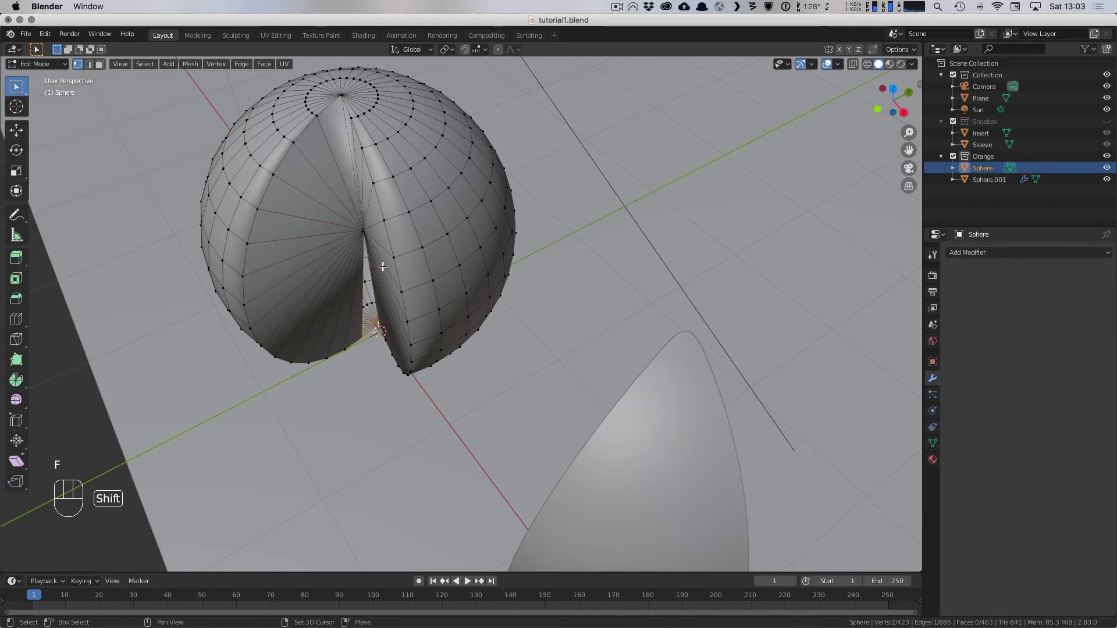
pyautogui.press('f')
# Step: Return to Object Mode and set the orange body to smooth shading
pyautogui.moveTo(366, 228); pyautogui.dragTo(373, 239, button='middle')
pyautogui.press('Tab')
pyautogui.moveTo(401, 324); pyautogui.dragTo(337, 365, button='middle')
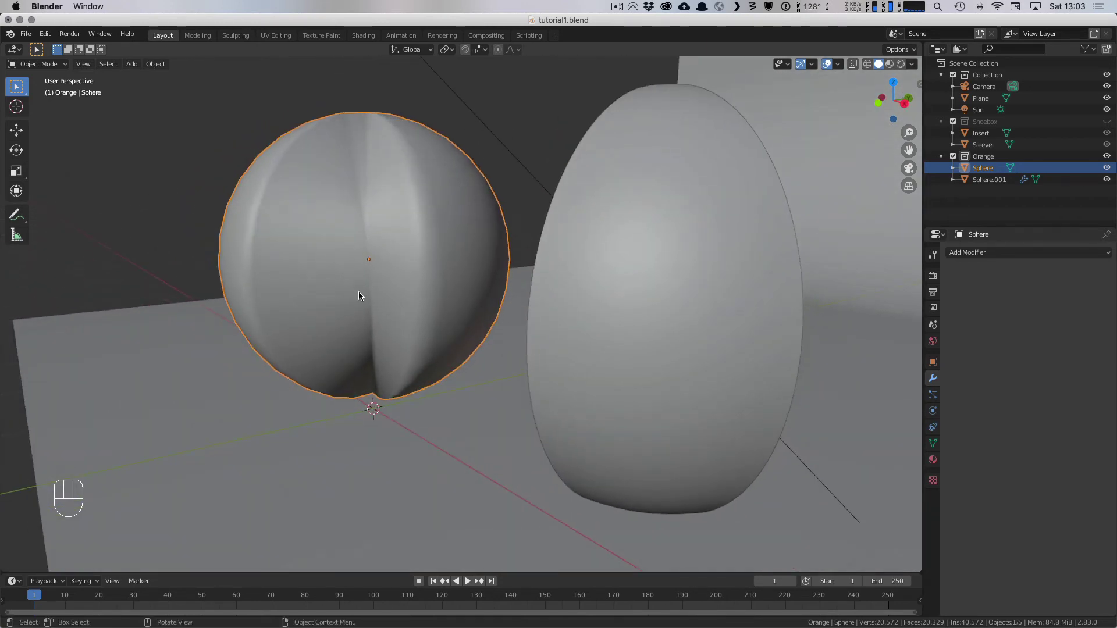
pyautogui.moveTo(382, 331); pyautogui.dragTo(442, 311, button='middle')
pyautogui.rightClick(401, 280)
pyautogui.click(401, 292)
pyautogui.rightClick(401, 329)
pyautogui.click(378, 300)
# Step: Add a Subdivision Surface modifier to the orange body and set its viewport level to 2
pyautogui.click(788, 303)
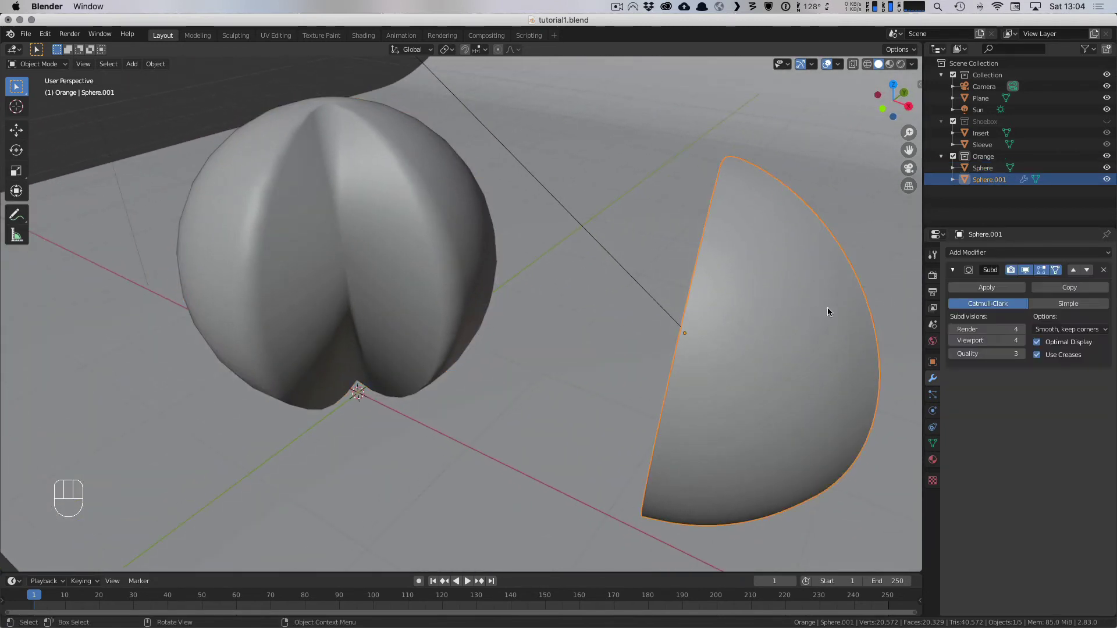
pyautogui.click(411, 268)
pyautogui.click(969, 252)
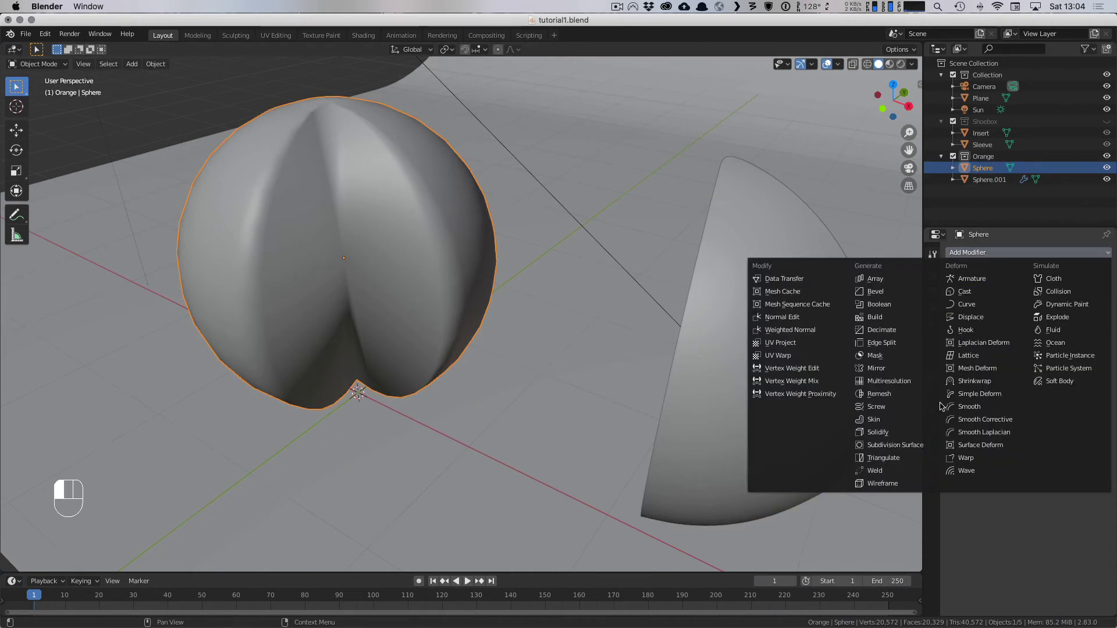
pyautogui.click(896, 445)
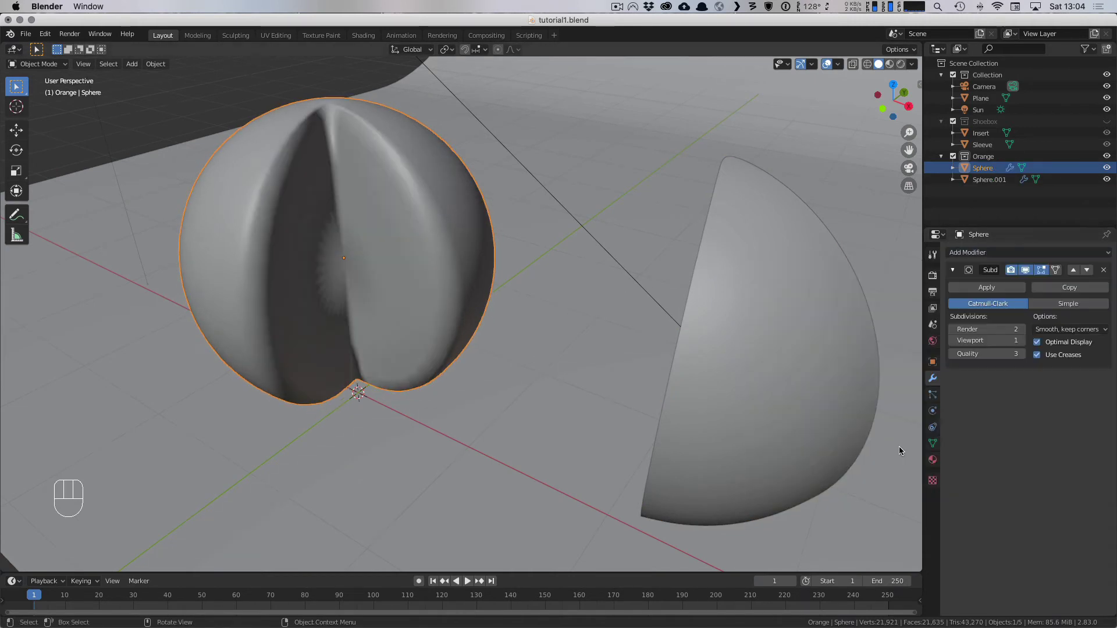
pyautogui.click(1023, 341)
# Step: Enter Edit Mode on the orange body, clear the selection and switch to face selection mode
pyautogui.moveTo(499, 352); pyautogui.dragTo(366, 257, button='middle')
pyautogui.moveTo(394, 321); pyautogui.dragTo(369, 249, button='middle')
pyautogui.press('Tab')
pyautogui.press('a')
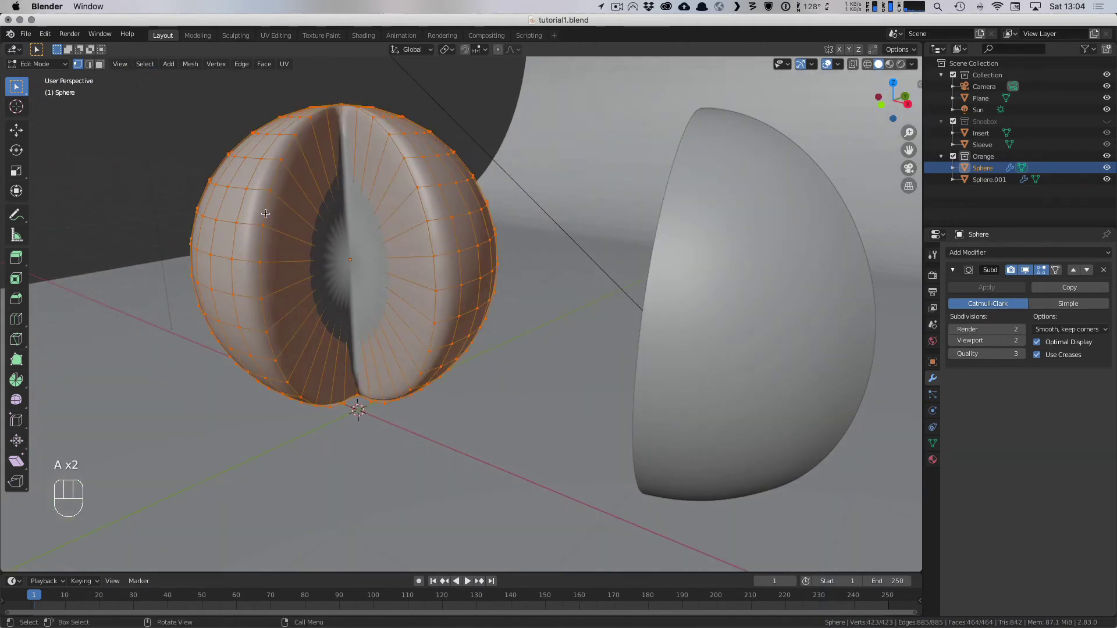
pyautogui.press('a')
pyautogui.press('a')
pyautogui.press('a')
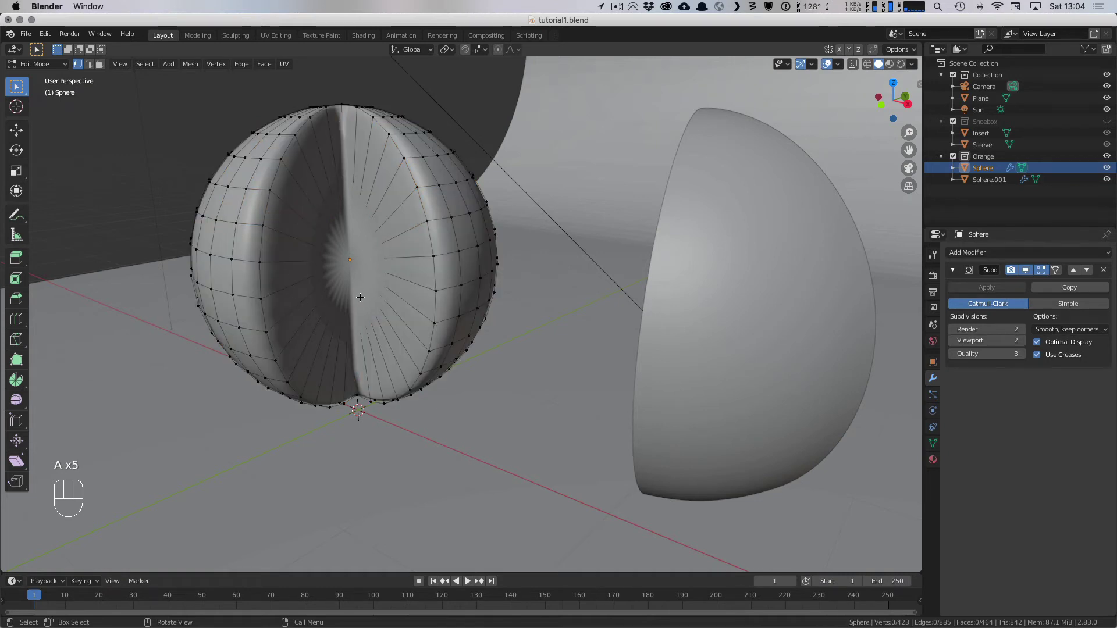
pyautogui.press('c')
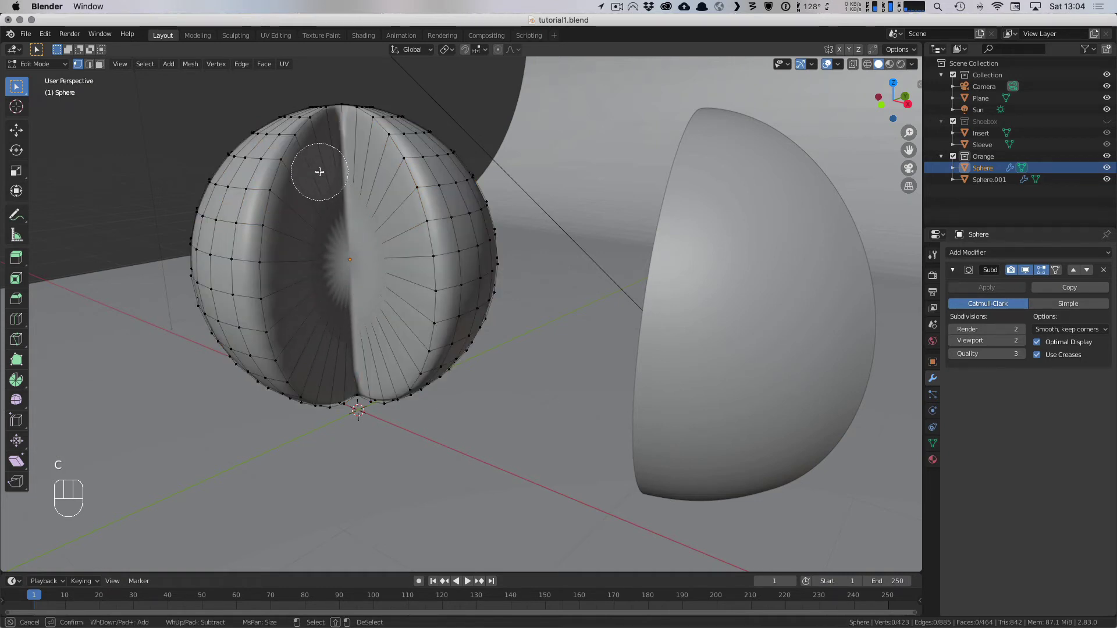
pyautogui.rightClick(165, 94)
pyautogui.click(99, 65)
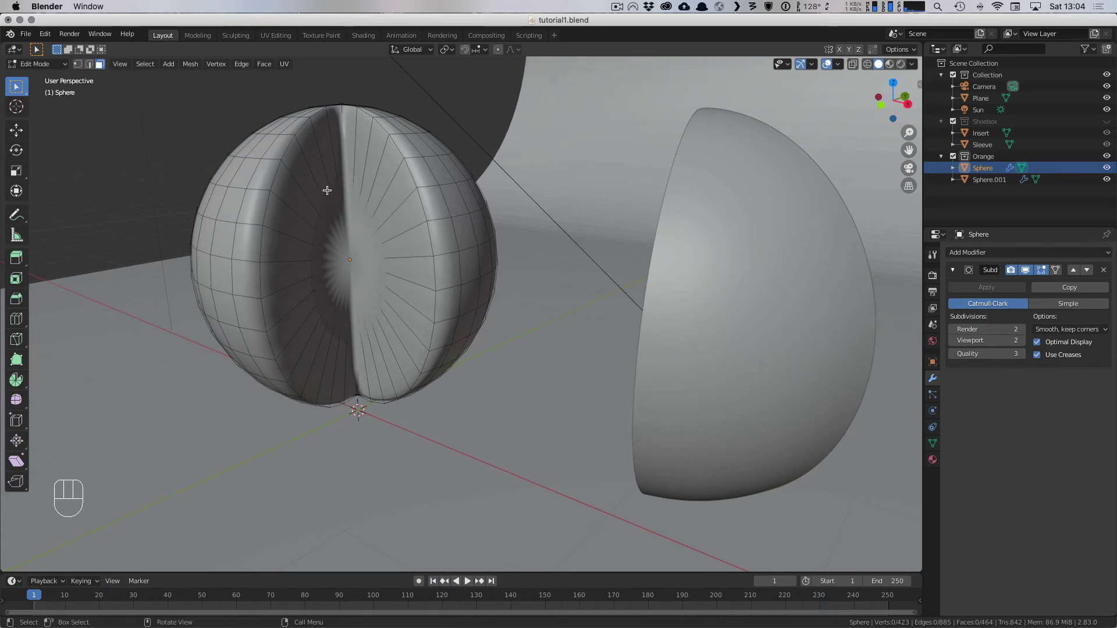
# Step: Select all fan triangles of the near cut side and subdivide them with one cut
pyautogui.click(334, 145)
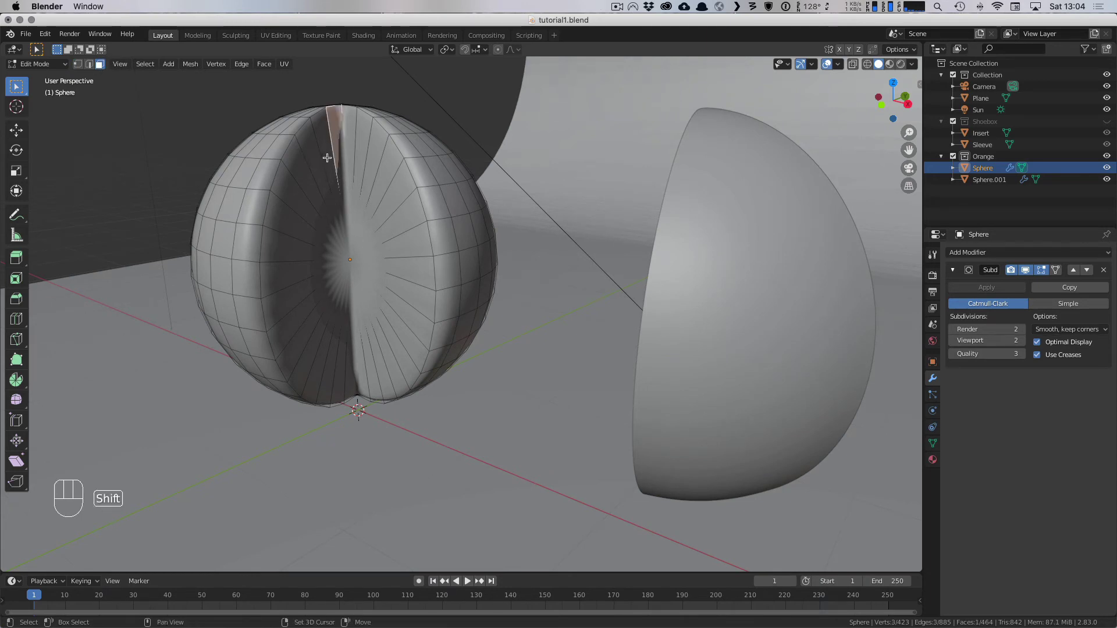
pyautogui.keyDown('alt'); pyautogui.click(327, 157); pyautogui.keyUp('alt')
pyautogui.keyDown('alt'); pyautogui.keyDown('shift'); pyautogui.click(326, 156); pyautogui.keyUp('shift'); pyautogui.keyUp('alt')
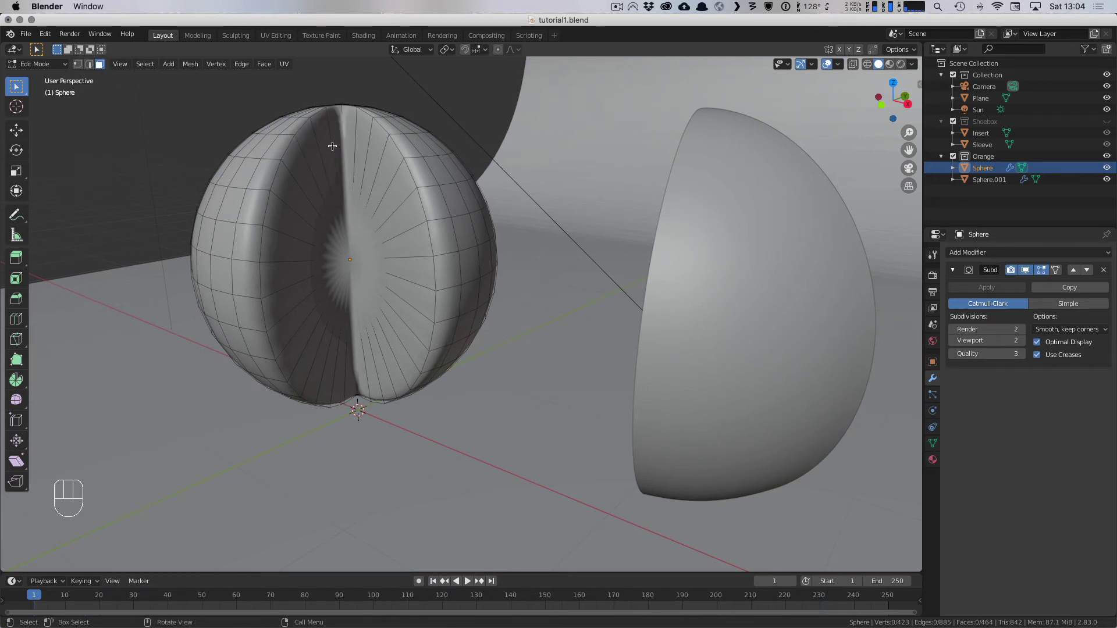
pyautogui.press('c')
pyautogui.moveTo(294, 244)
pyautogui.mouseDown()
pyautogui.moveTo(309, 203)
pyautogui.moveTo(302, 189)
pyautogui.moveTo(304, 331)
pyautogui.moveTo(317, 349)
pyautogui.moveTo(312, 338)
pyautogui.mouseUp()
pyautogui.rightClick(314, 344)
pyautogui.rightClick(300, 307)
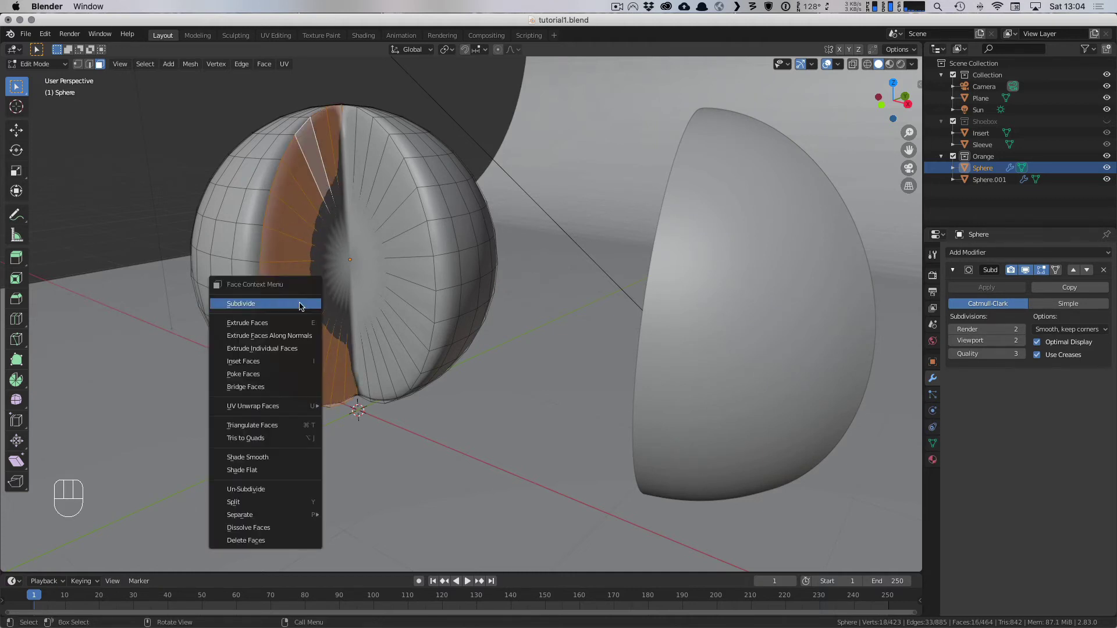
pyautogui.click(301, 305)
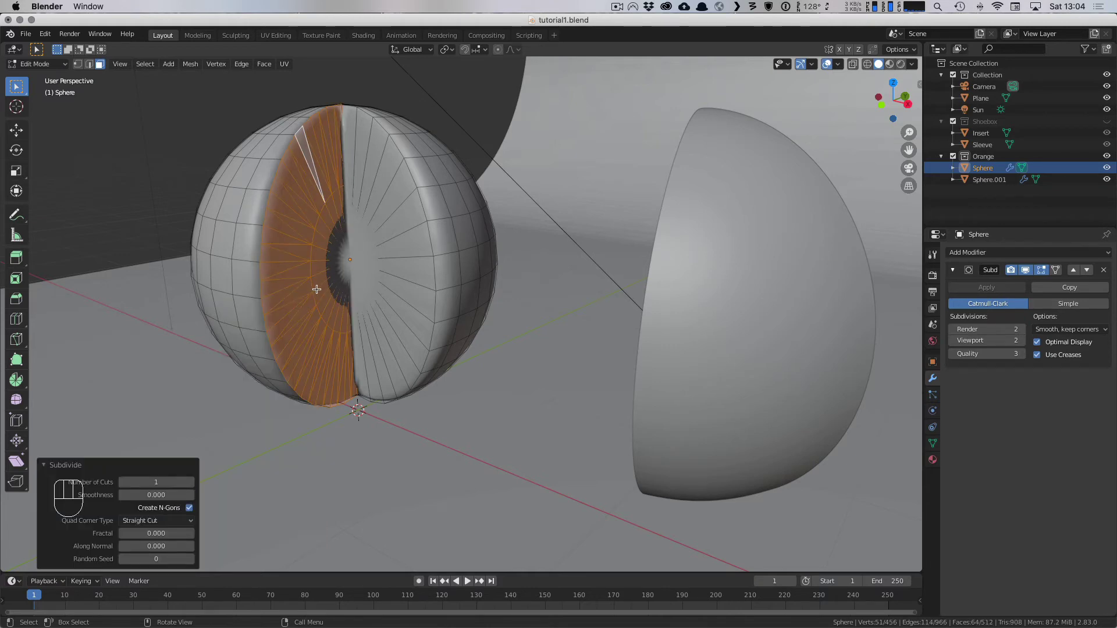
# Step: Check the subdivided side in Object Mode, return to Edit Mode and add the far cut side's fan triangles to the selection
pyautogui.press('Tab')
pyautogui.moveTo(319, 289); pyautogui.dragTo(401, 336, button='middle')
pyautogui.press('Tab')
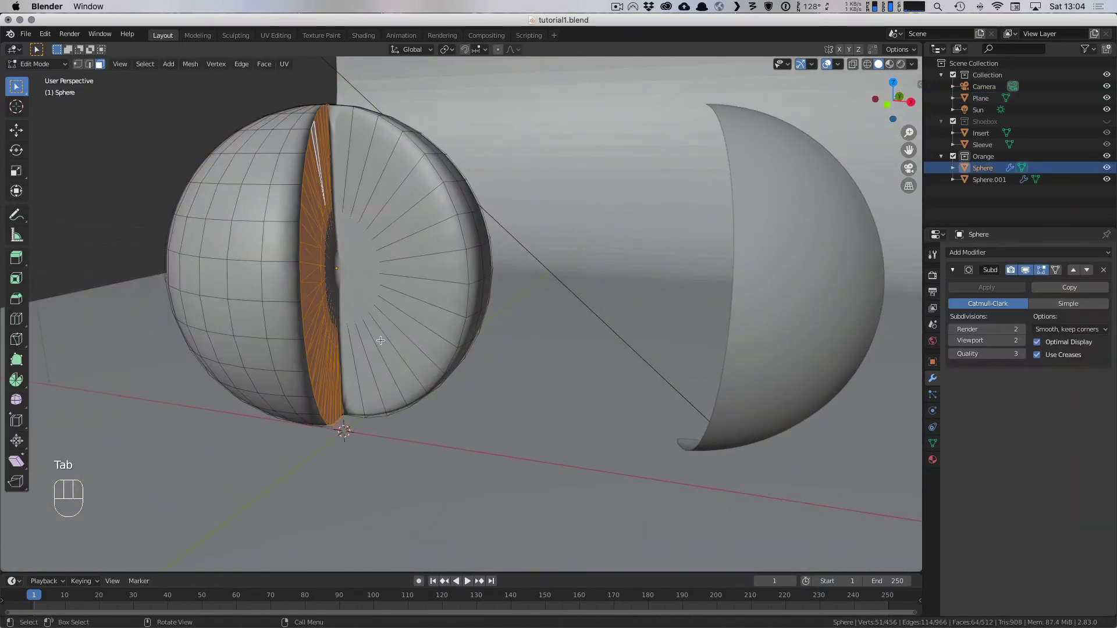
pyautogui.press('c')
pyautogui.moveTo(371, 366)
pyautogui.mouseDown()
pyautogui.moveTo(431, 280)
pyautogui.moveTo(373, 180)
pyautogui.mouseUp()
pyautogui.rightClick(380, 235)
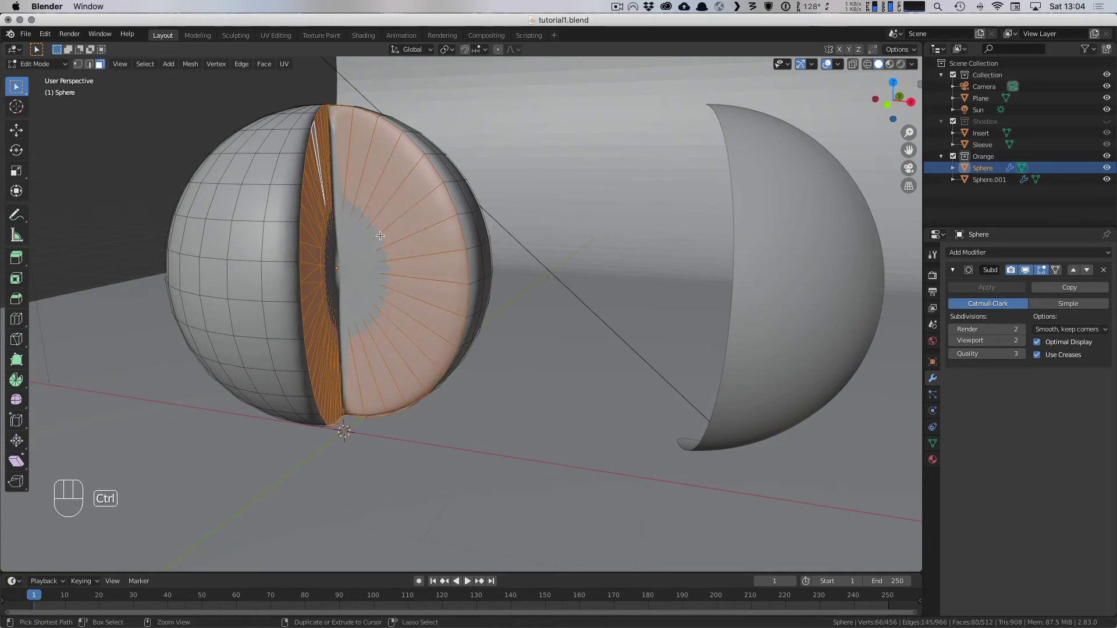
# Step: Try a single loop cut near the far cut side, inspect it in wireframe, undo it and return to solid shading
pyautogui.hotkey('ctrl', 'r')
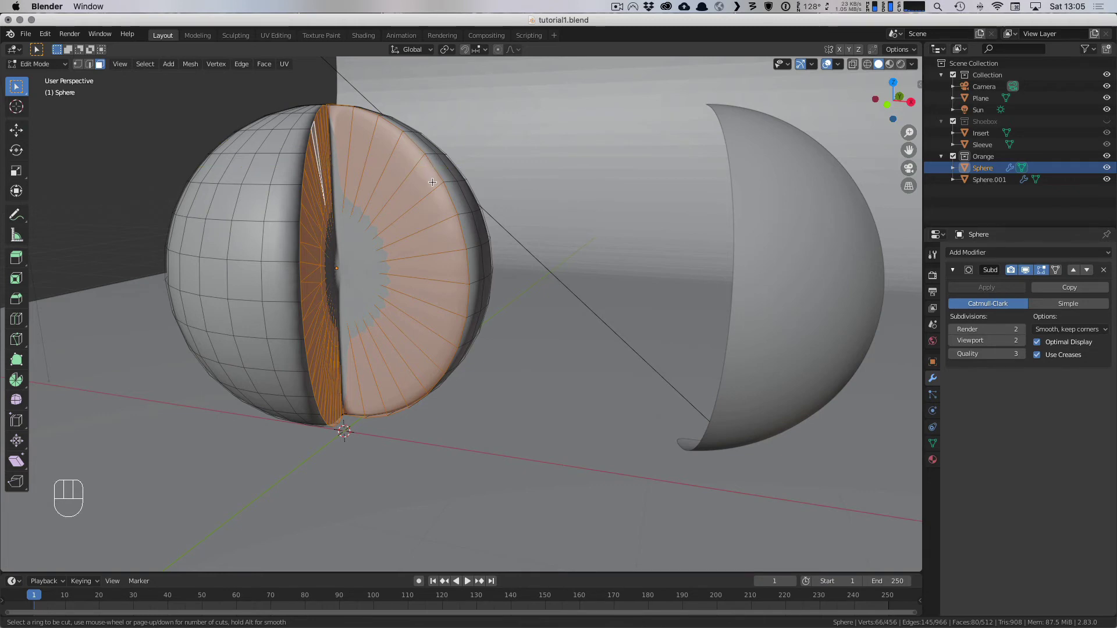
pyautogui.click(442, 200)
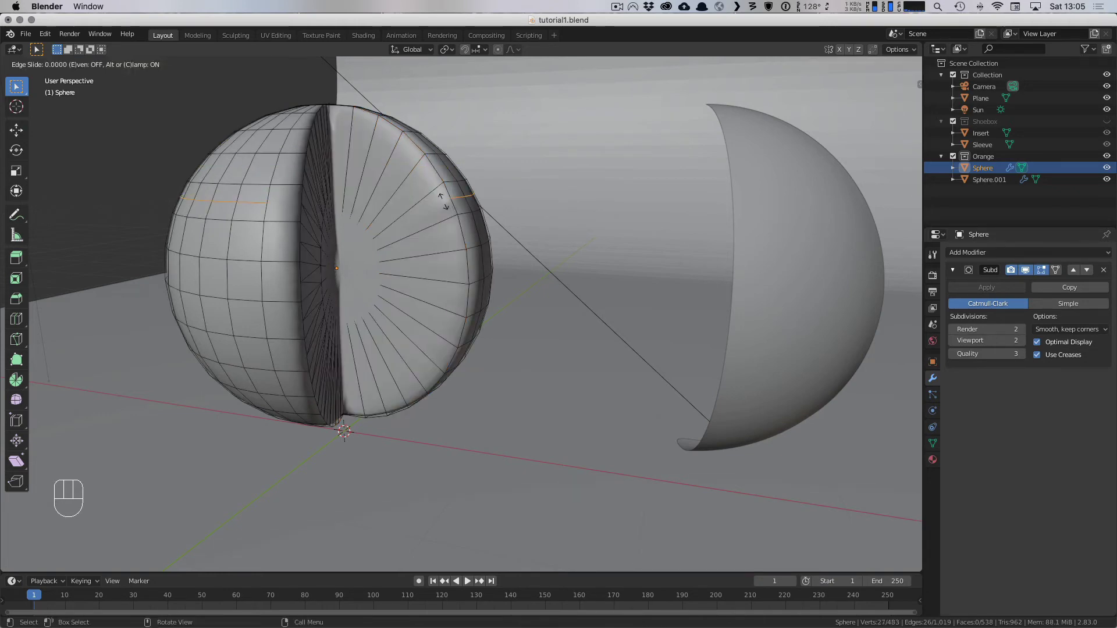
pyautogui.click(442, 202)
pyautogui.moveTo(450, 213)
pyautogui.mouseDown(button='middle')
pyautogui.moveTo(394, 286)
pyautogui.moveTo(406, 262)
pyautogui.moveTo(367, 249)
pyautogui.moveTo(369, 240)
pyautogui.mouseUp(button='middle')
pyautogui.press('z')
pyautogui.click(355, 260)
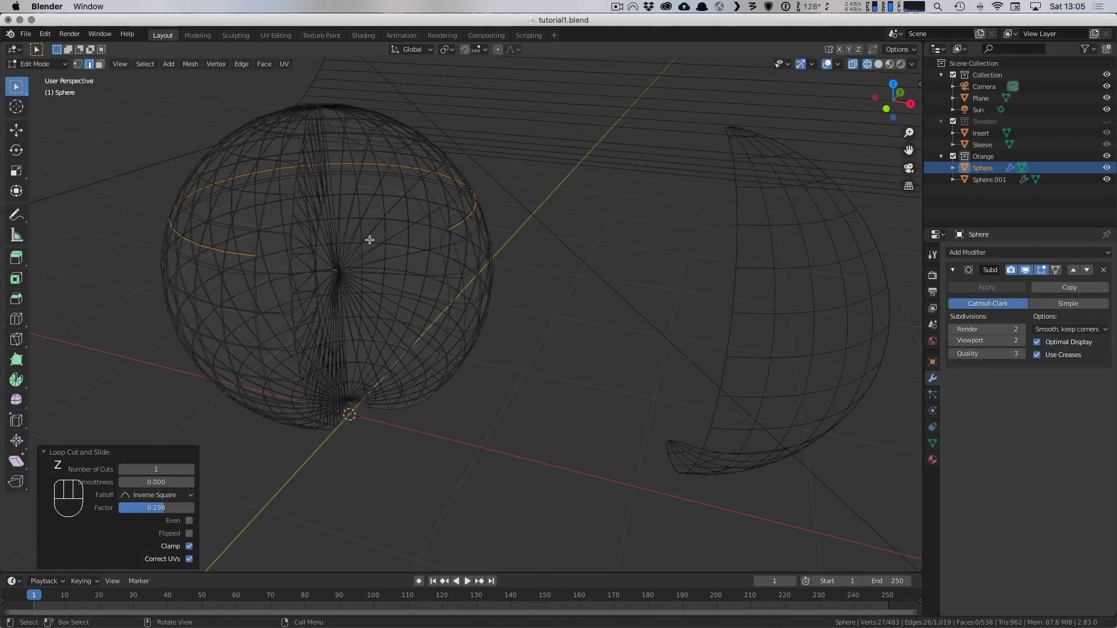
pyautogui.press('super+z')
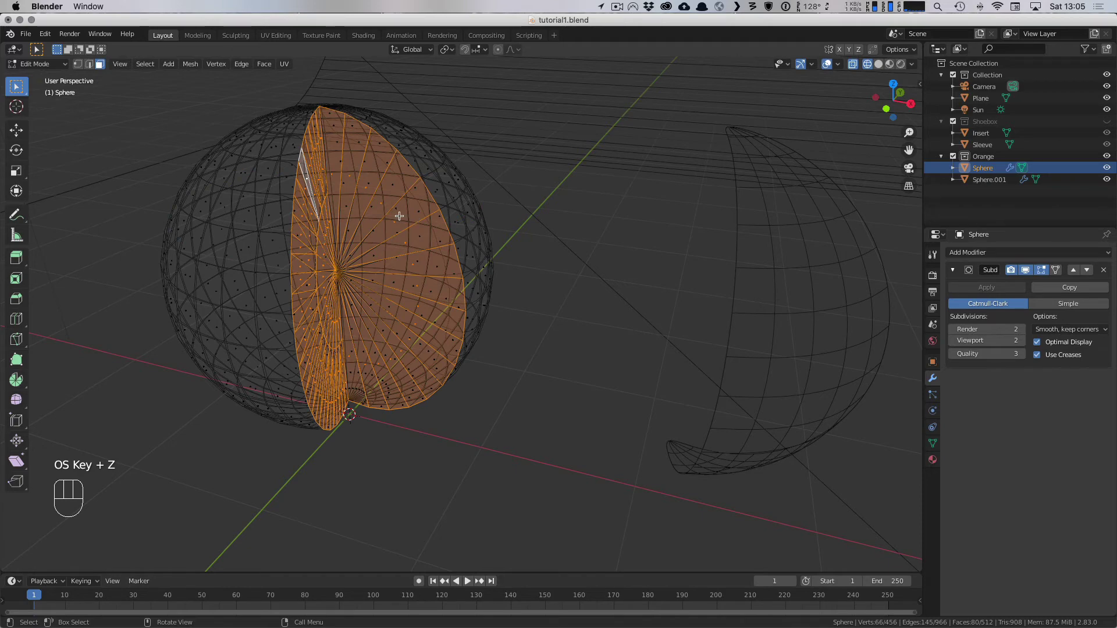
pyautogui.press('z')
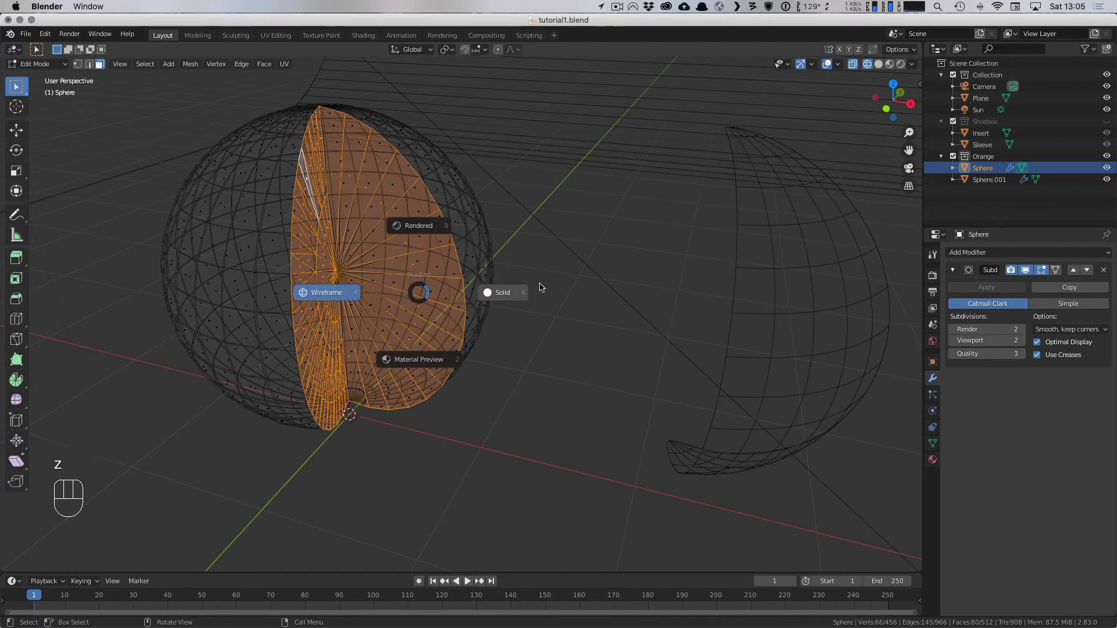
pyautogui.click(521, 287)
# Step: Clear the selection, select only the far cut side's fan triangles and subdivide them with one cut
pyautogui.press('a')
pyautogui.press('a')
pyautogui.press('a')
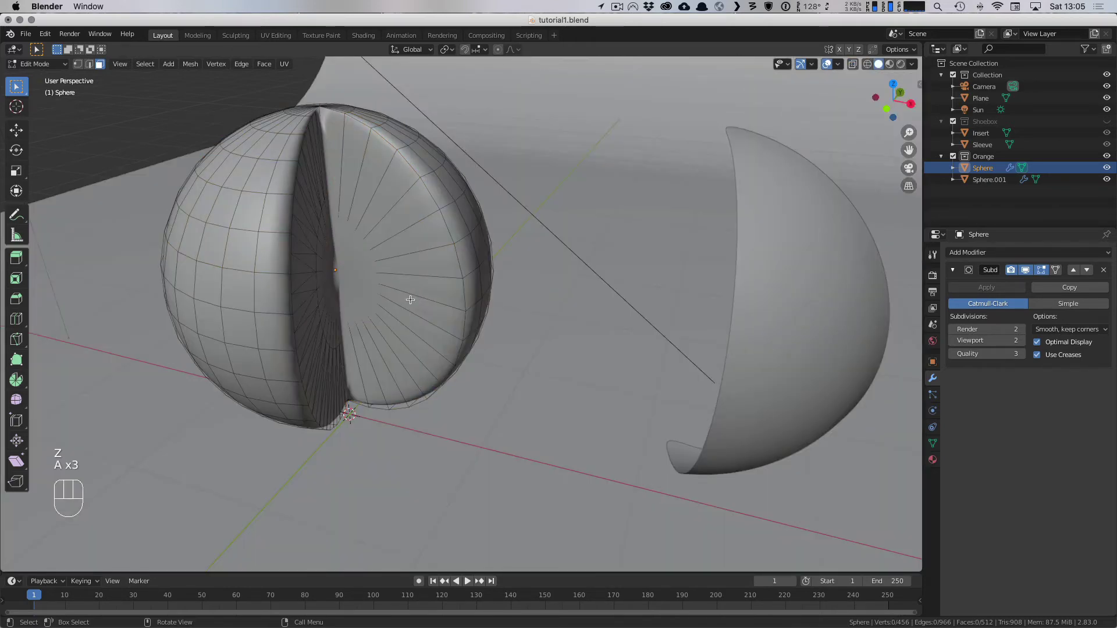
pyautogui.press('c')
pyautogui.moveTo(378, 372)
pyautogui.mouseDown()
pyautogui.moveTo(425, 325)
pyautogui.moveTo(381, 203)
pyautogui.moveTo(358, 175)
pyautogui.mouseUp()
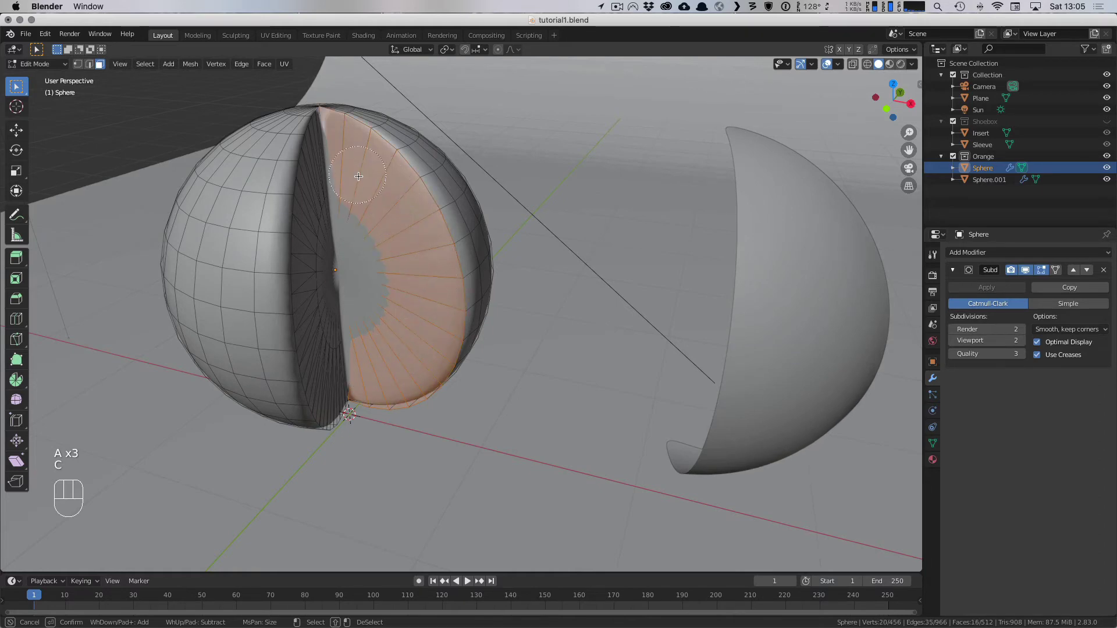
pyautogui.rightClick(358, 176)
pyautogui.rightClick(359, 176)
pyautogui.click(385, 203)
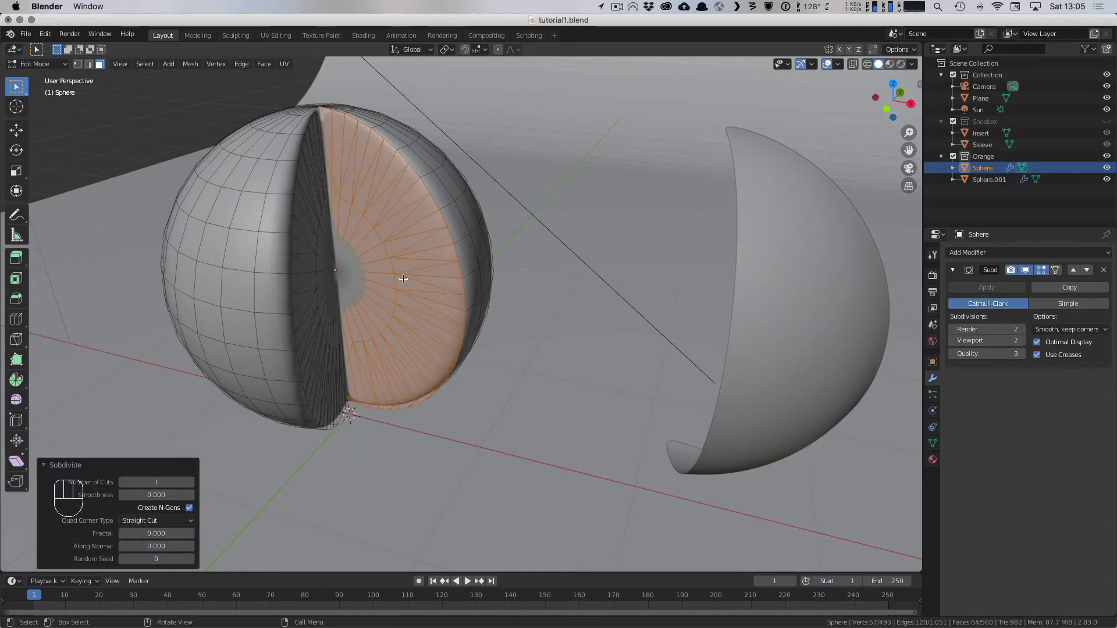
# Step: Return to Object Mode and compare the orange body from both sides with its Subdivision modifier's viewport display on and off
pyautogui.moveTo(403, 279); pyautogui.dragTo(462, 288, button='middle')
pyautogui.press('Tab')
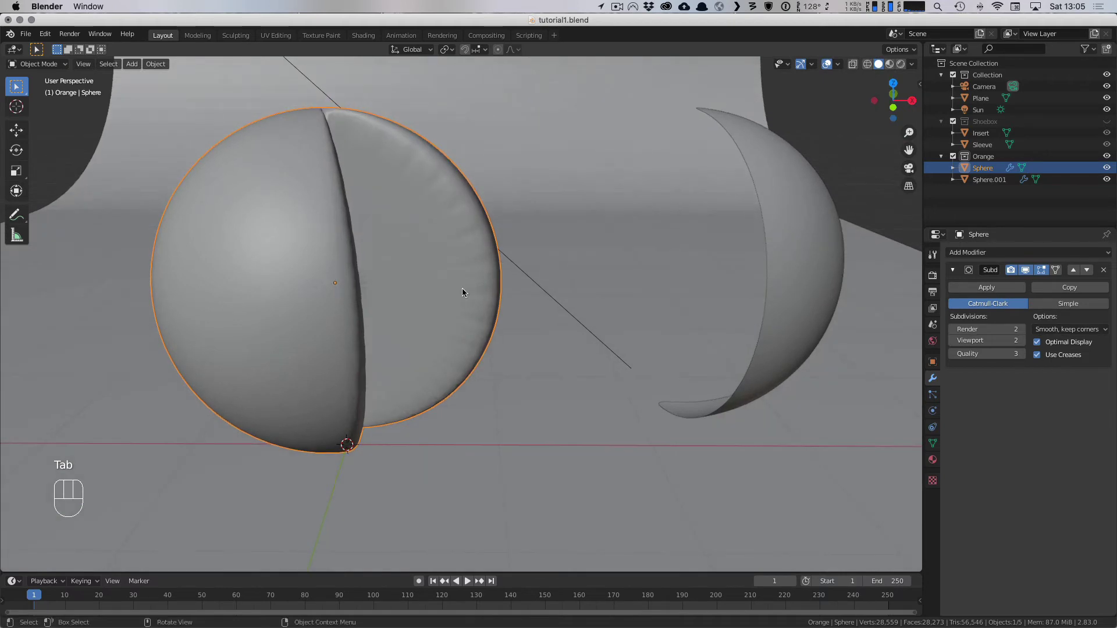
pyautogui.click(1026, 270)
pyautogui.click(1028, 273)
pyautogui.click(1027, 272)
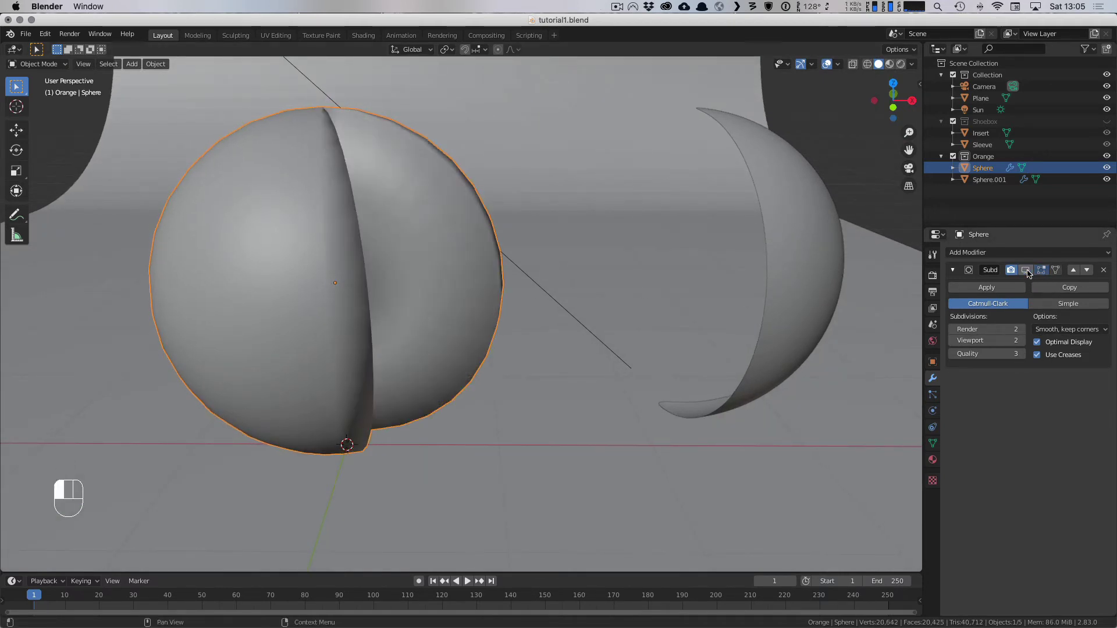
pyautogui.click(1028, 273)
pyautogui.moveTo(507, 358); pyautogui.dragTo(757, 314, button='middle')
pyautogui.click(1020, 273)
pyautogui.click(1020, 272)
# Step: Select the separated wedge and turn off its Subdivision modifier's viewport display
pyautogui.click(768, 294)
pyautogui.click(1025, 271)
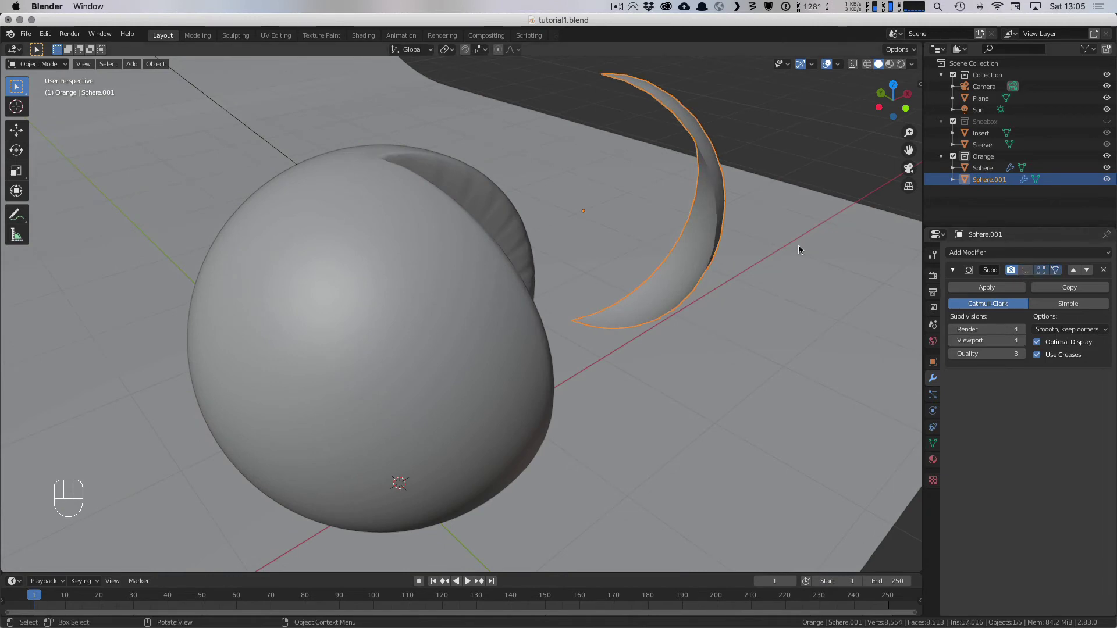
# Step: In vertex editing of the wedge, join its two tip vertices with an edge and subdivide that edge with one cut
pyautogui.moveTo(798, 245); pyautogui.dragTo(747, 247, button='middle')
pyautogui.press('Tab')
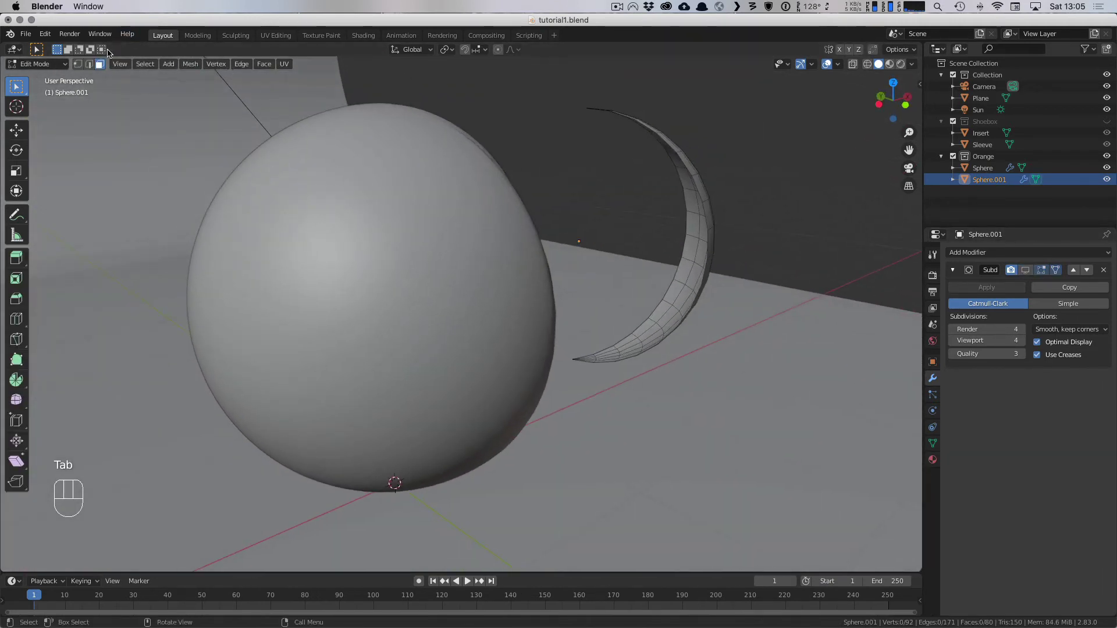
pyautogui.click(77, 64)
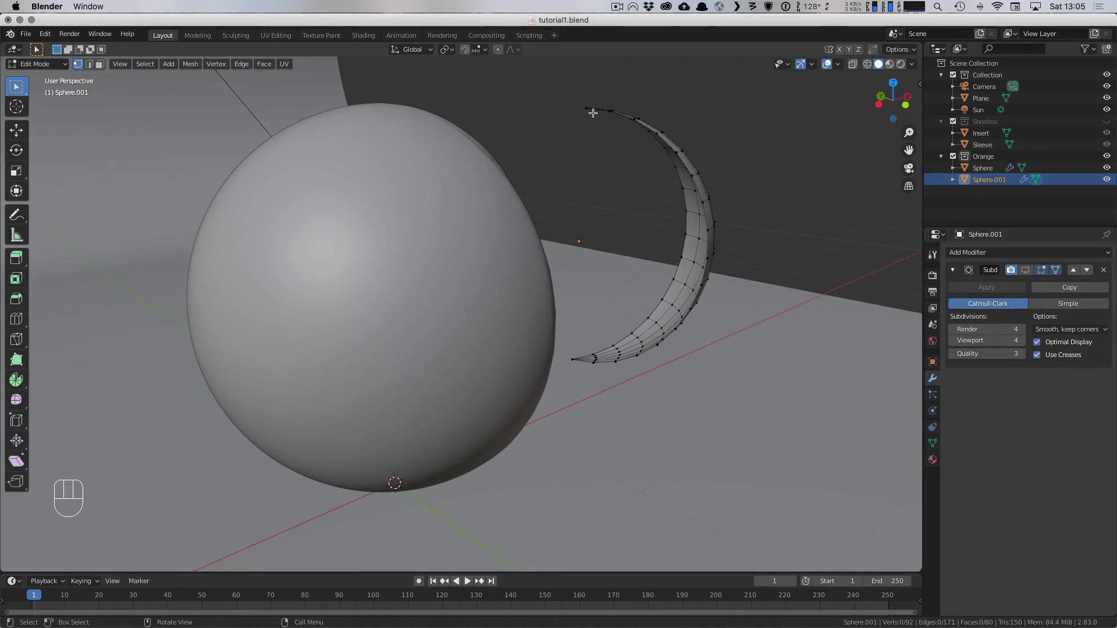
pyautogui.press('shift')
pyautogui.keyDown('shift'); pyautogui.click(574, 359); pyautogui.keyUp('shift')
pyautogui.press('f')
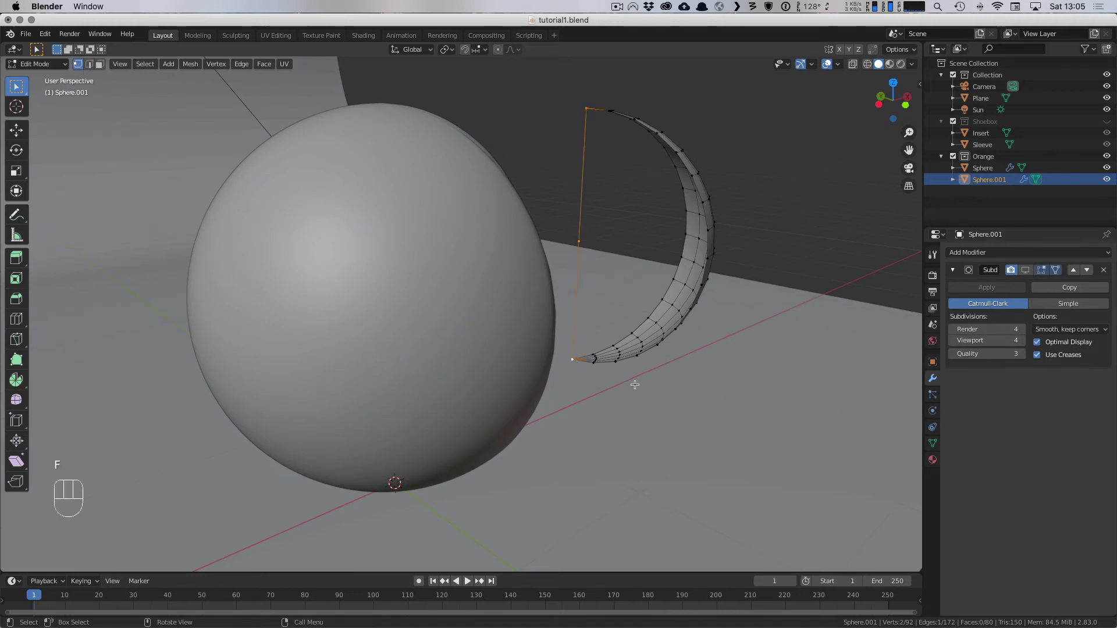
pyautogui.rightClick(604, 230)
pyautogui.click(606, 232)
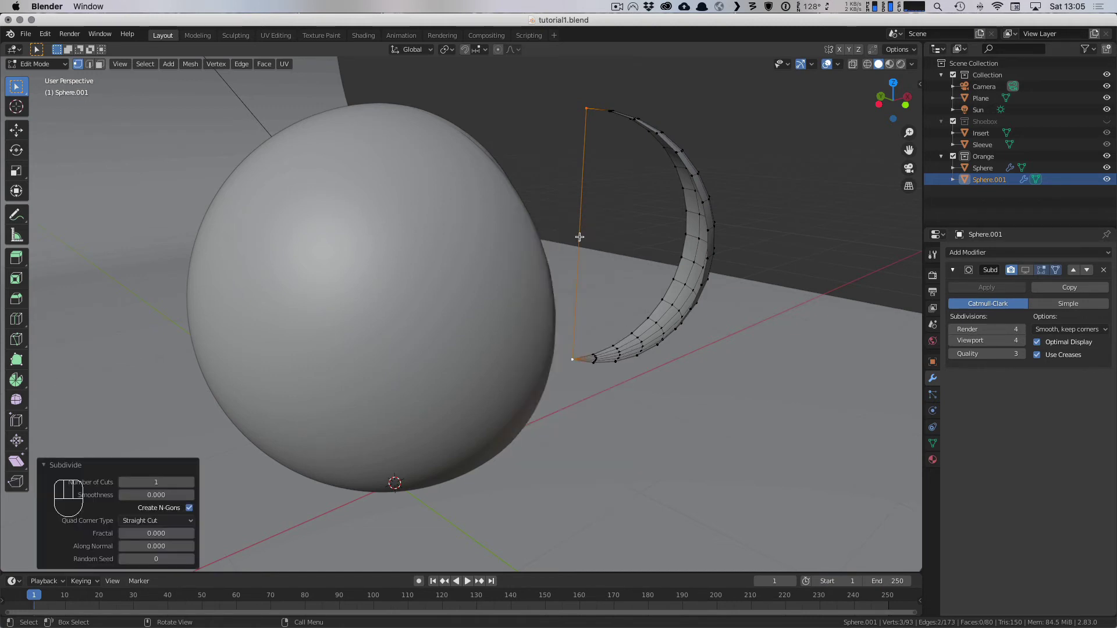
# Step: Fill the first four triangles between the straight edge's midpoint and one cut side's rim, starting at the lower tip
pyautogui.click(579, 240)
pyautogui.press('shift')
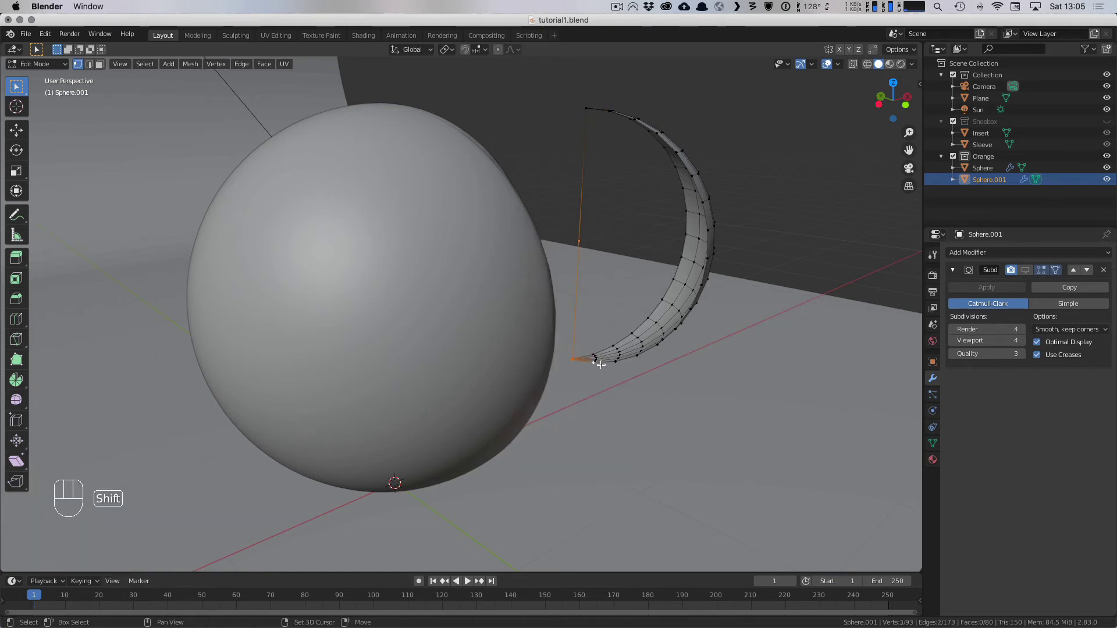
pyautogui.press('f')
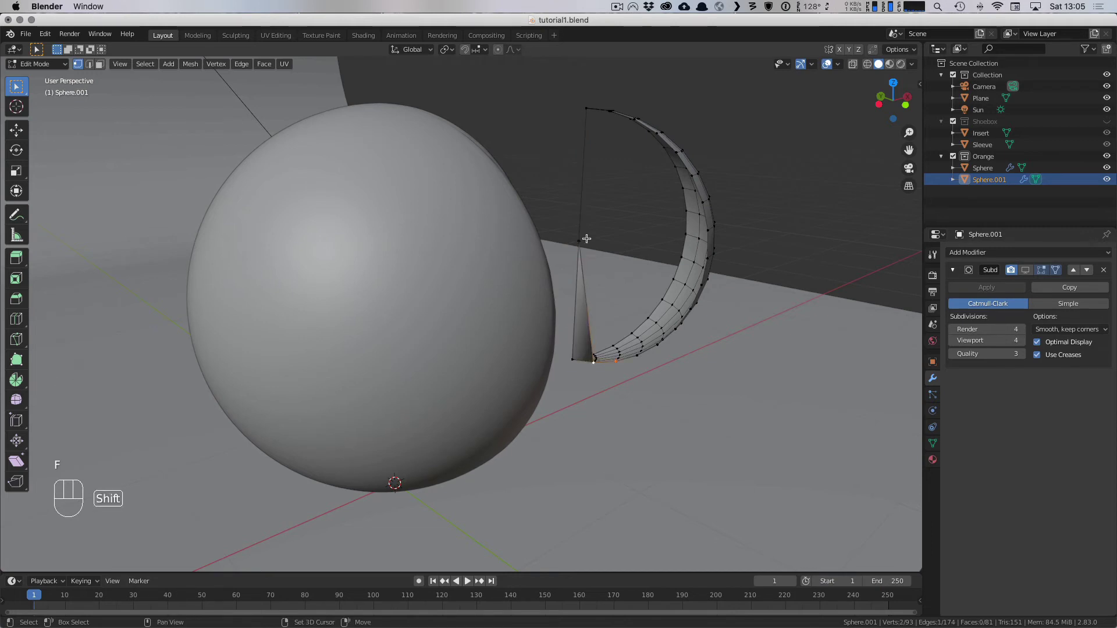
pyautogui.press('f')
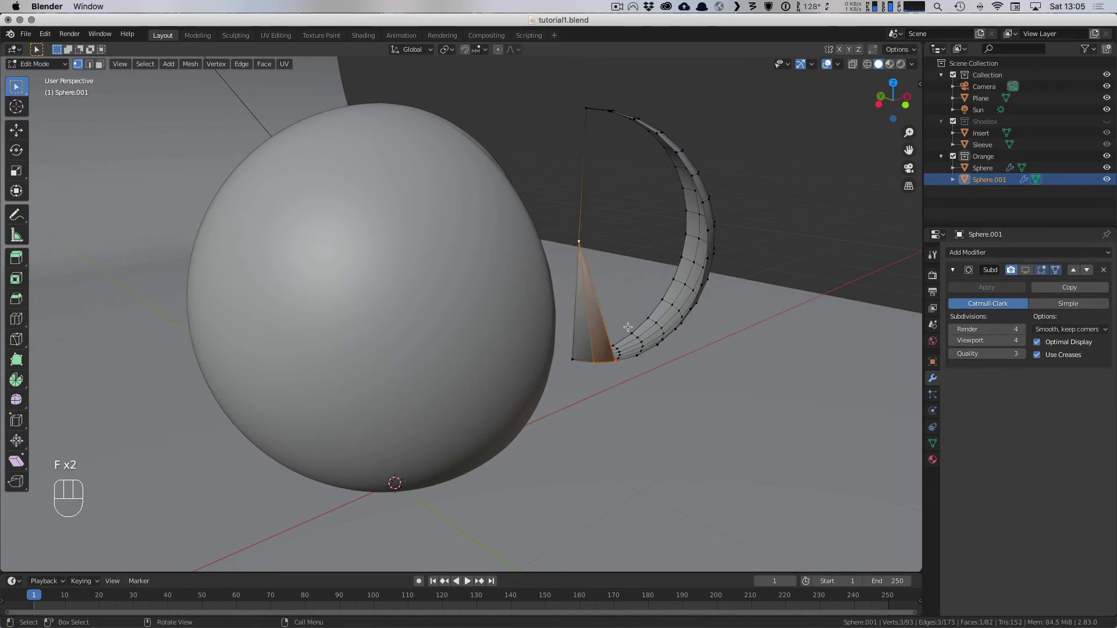
pyautogui.click(620, 357)
pyautogui.moveTo(620, 358); pyautogui.dragTo(663, 327, button='middle')
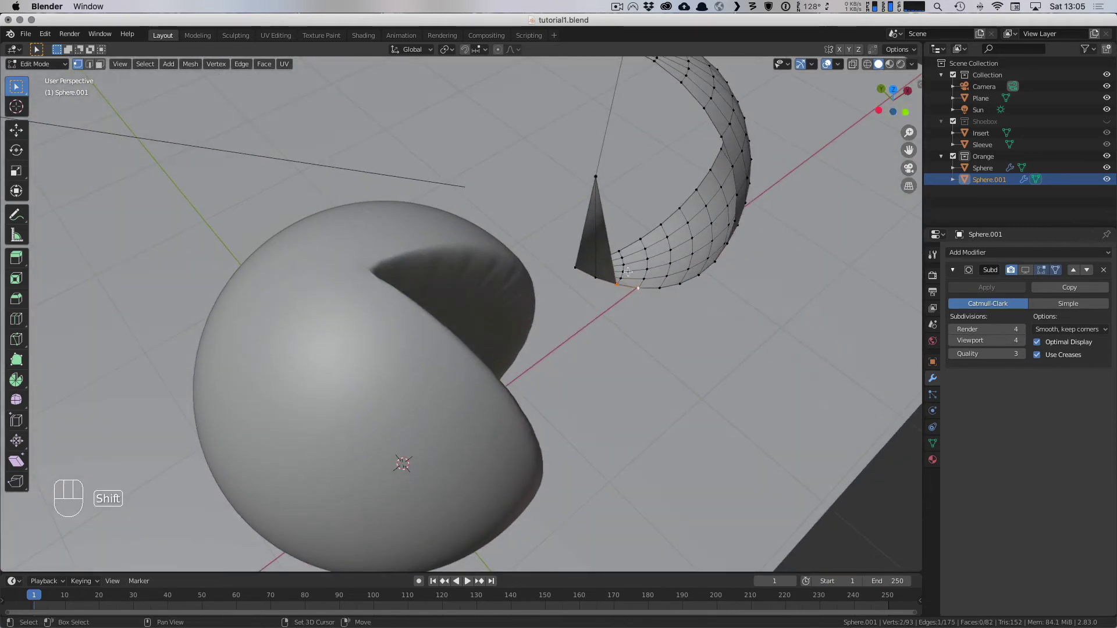
pyautogui.press('f')
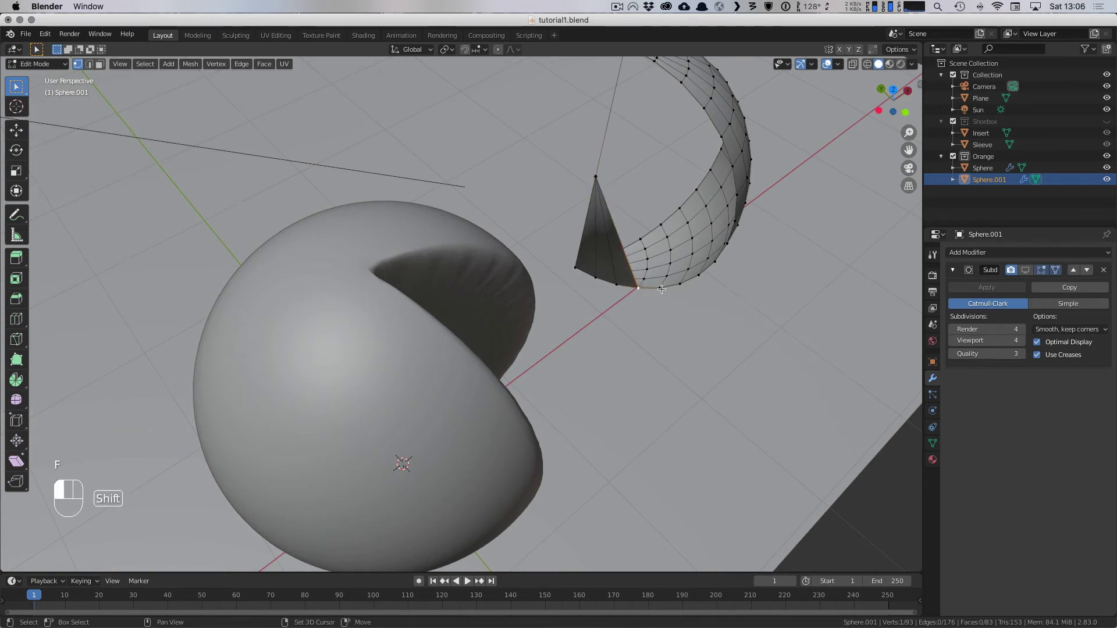
pyautogui.press('f')
# Step: Fill the next three fan triangles up the same cut side, undoing a misplaced fill and redoing it
pyautogui.click(659, 287)
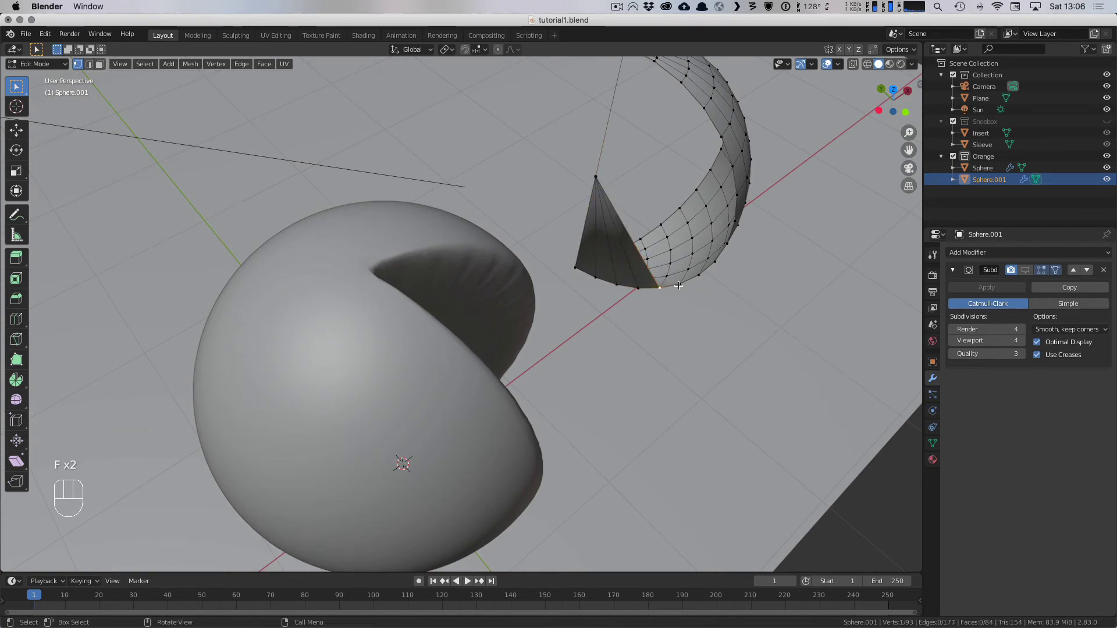
pyautogui.keyDown('shift'); pyautogui.click(679, 284); pyautogui.keyUp('shift')
pyautogui.keyDown('shift'); pyautogui.click(595, 176); pyautogui.keyUp('shift')
pyautogui.press('f')
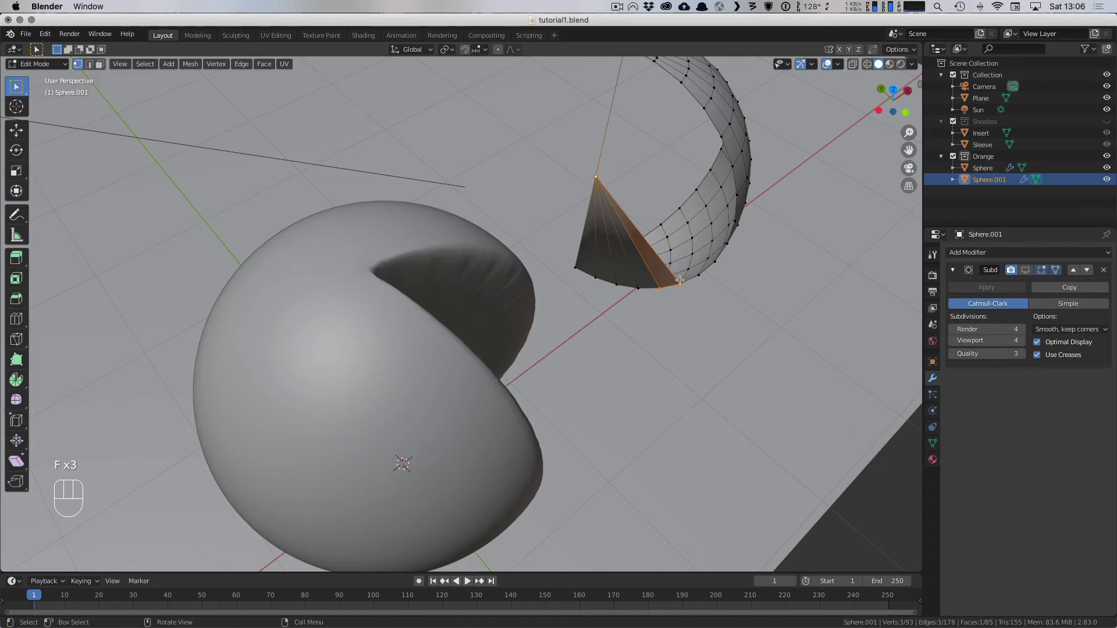
pyautogui.click(699, 274)
pyautogui.keyDown('shift'); pyautogui.click(610, 182); pyautogui.keyUp('shift')
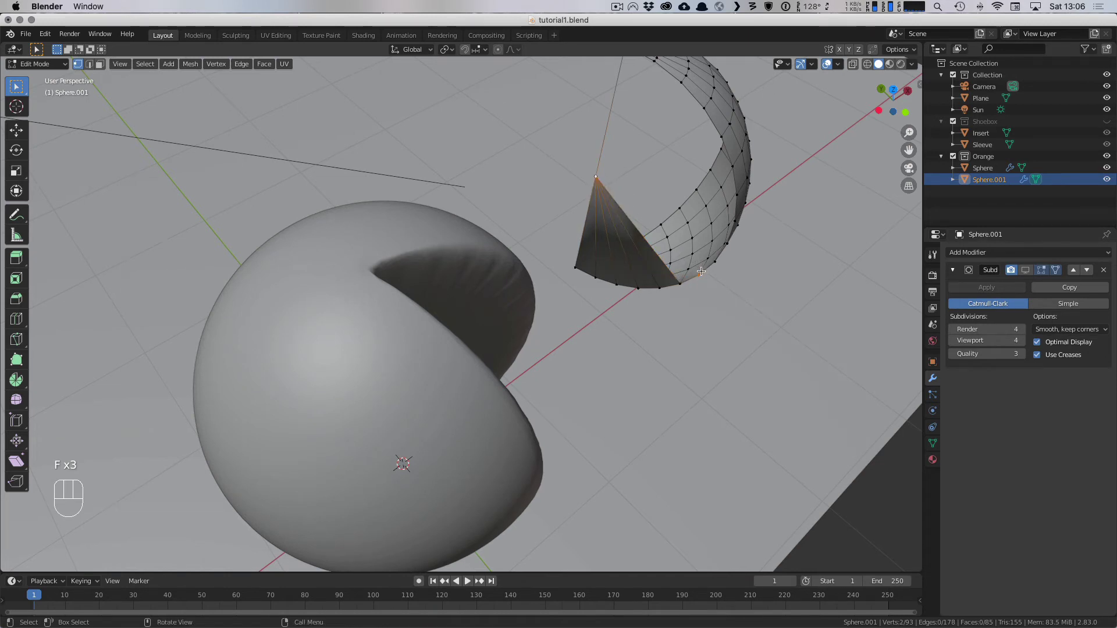
pyautogui.press('super+z')
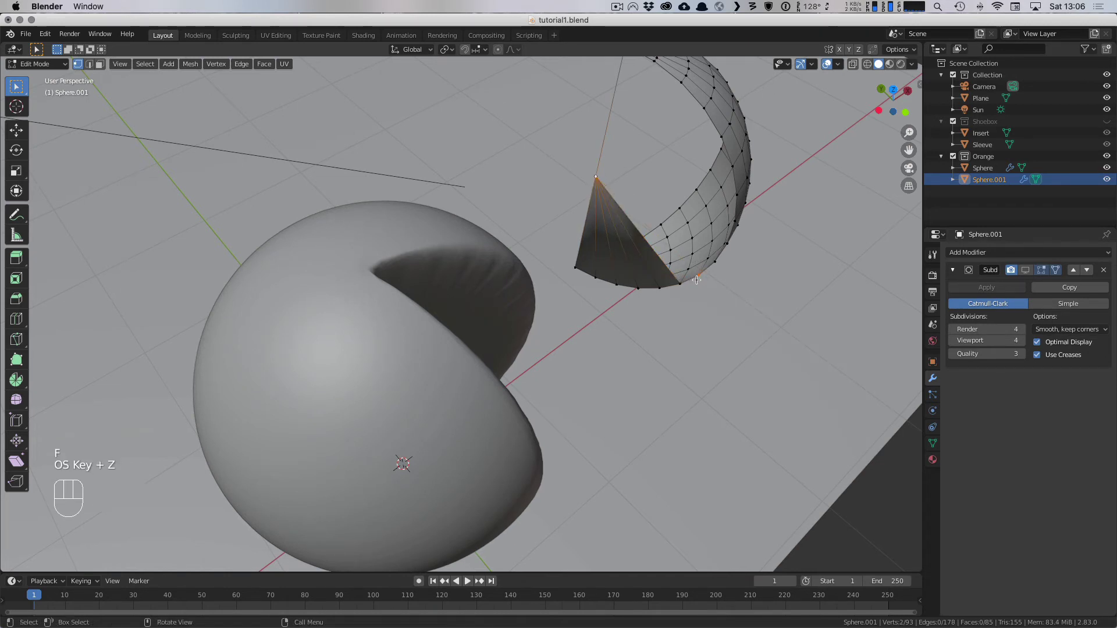
pyautogui.press('f')
pyautogui.keyDown('shift'); pyautogui.click(711, 267); pyautogui.keyUp('shift')
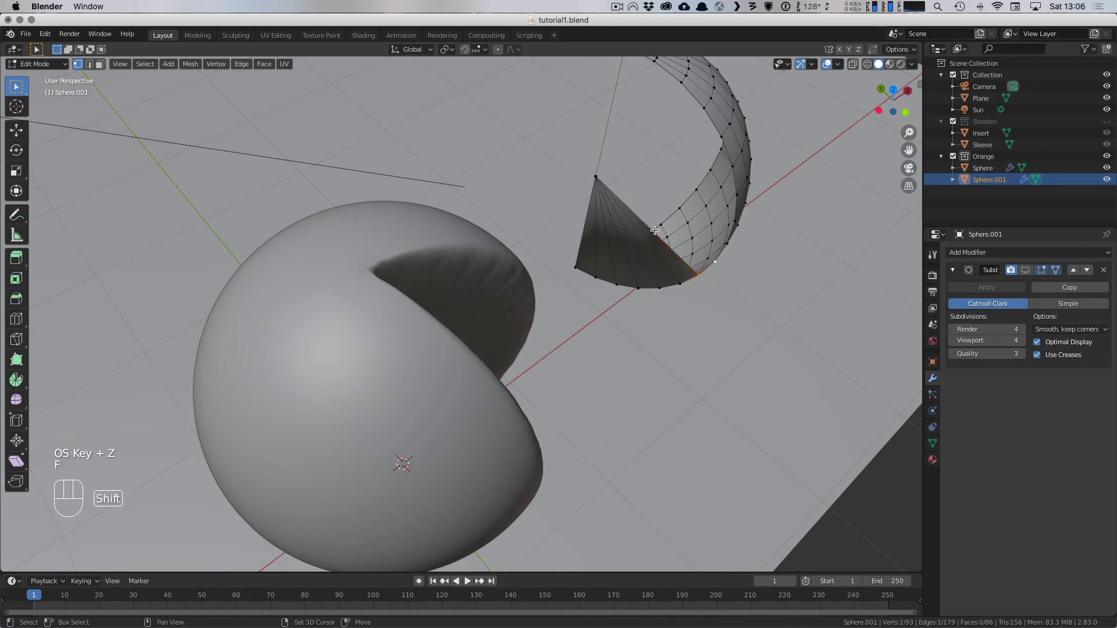
pyautogui.keyDown('shift'); pyautogui.click(597, 176); pyautogui.keyUp('shift')
pyautogui.press('f')
# Step: Extend the fan past the middle of the wedge's first cut side with three more triangles from the midpoint
pyautogui.click(716, 251)
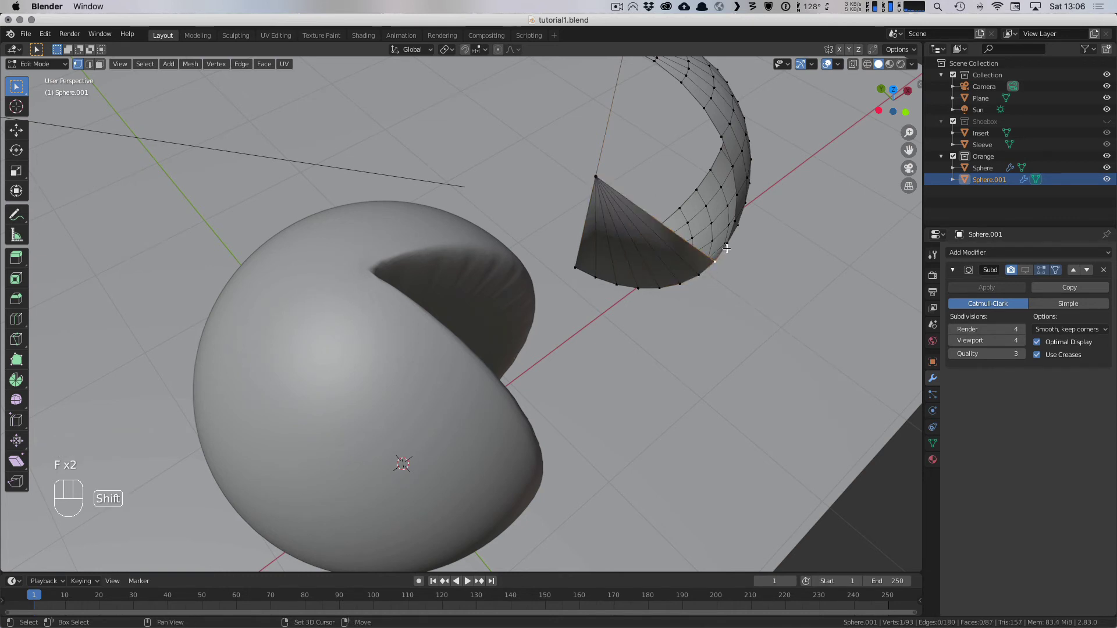
pyautogui.moveTo(607, 176); pyautogui.dragTo(691, 243, button='middle')
pyautogui.press('f')
pyautogui.keyDown('shift'); pyautogui.click(516, 251); pyautogui.keyUp('shift')
pyautogui.press('f')
pyautogui.click(627, 225)
pyautogui.keyDown('shift'); pyautogui.click(624, 204); pyautogui.keyUp('shift')
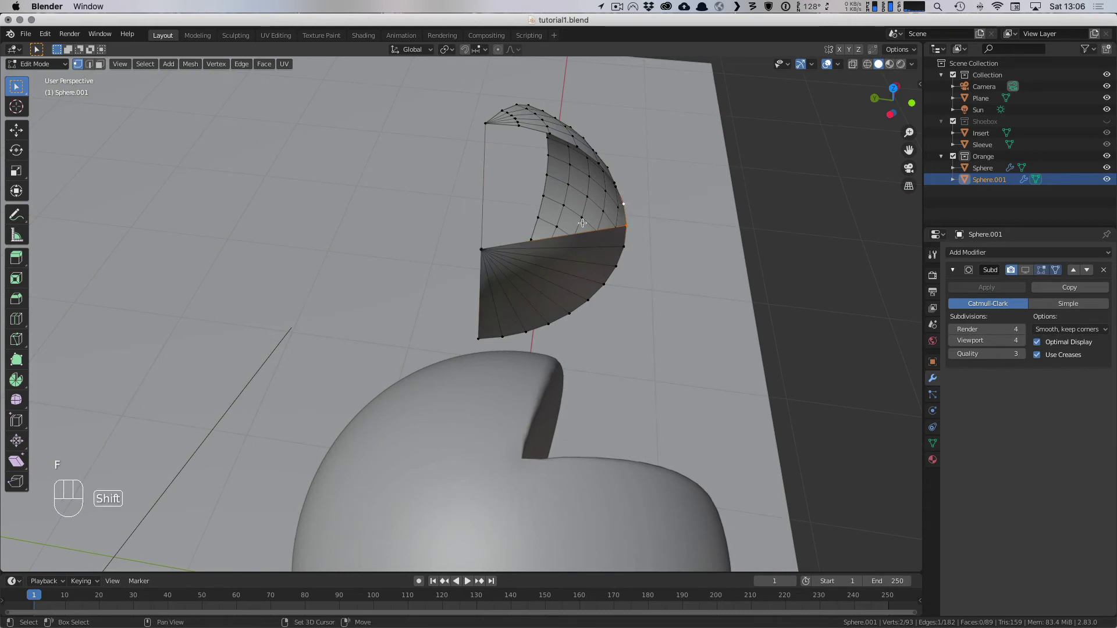
pyautogui.keyDown('shift'); pyautogui.click(482, 246); pyautogui.keyUp('shift')
pyautogui.press('f')
# Step: Fill three further triangles from the midpoint to the upper rim of the wedge's first cut side
pyautogui.click(625, 201)
pyautogui.moveTo(625, 201); pyautogui.dragTo(586, 169, button='middle')
pyautogui.keyDown('shift'); pyautogui.click(541, 152); pyautogui.keyUp('shift')
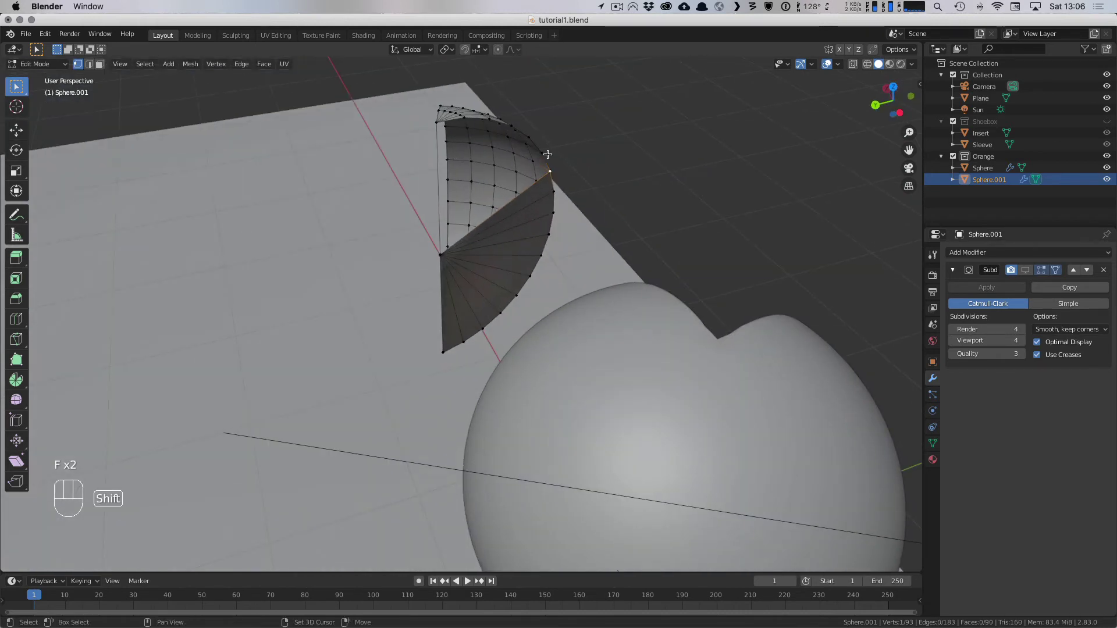
pyautogui.keyDown('shift'); pyautogui.click(441, 255); pyautogui.keyUp('shift')
pyautogui.press('f')
pyautogui.keyDown('shift'); pyautogui.moveTo(464, 259); pyautogui.dragTo(535, 281, button='middle'); pyautogui.keyUp('shift')
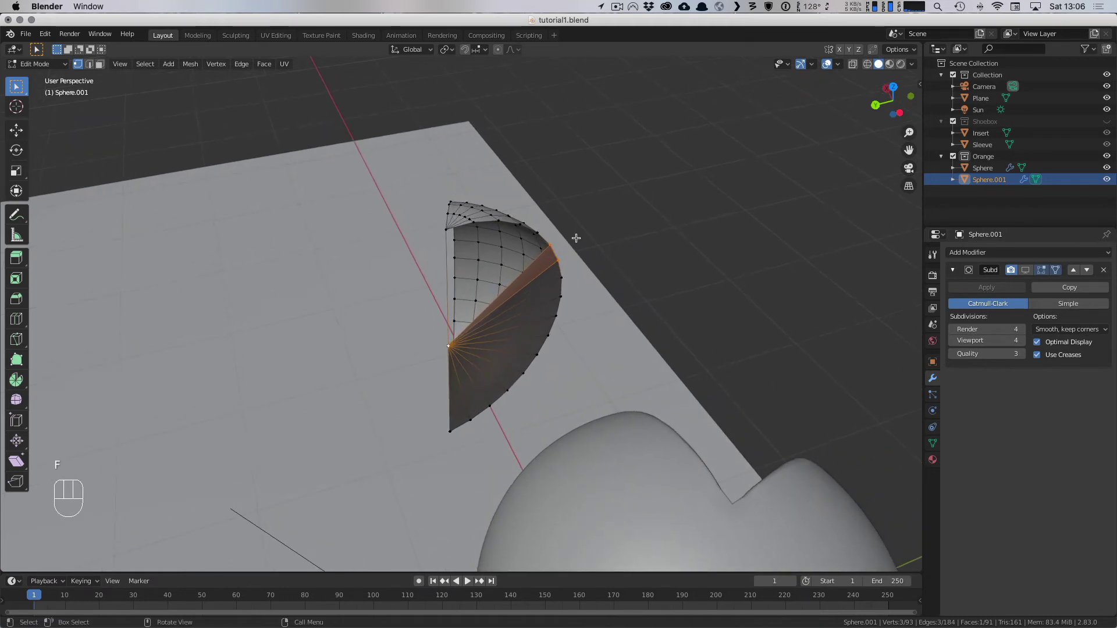
pyautogui.moveTo(575, 237); pyautogui.dragTo(549, 252, button='middle')
pyautogui.click(527, 213)
pyautogui.keyDown('shift'); pyautogui.click(531, 214); pyautogui.keyUp('shift')
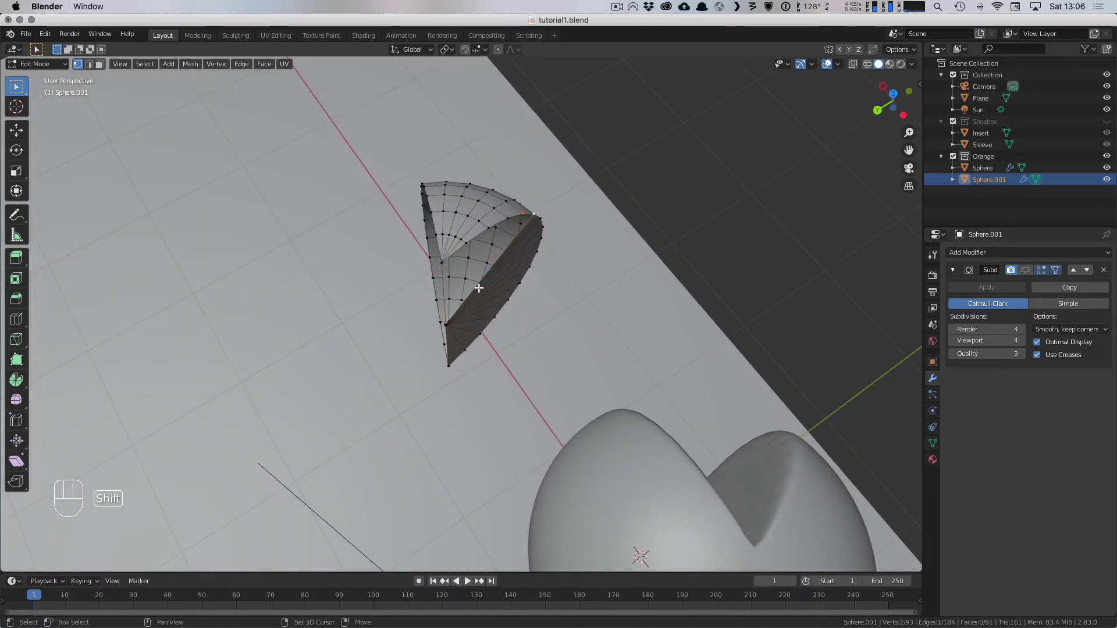
pyautogui.keyDown('shift'); pyautogui.click(448, 325); pyautogui.keyUp('shift')
pyautogui.press('f')
pyautogui.press('f')
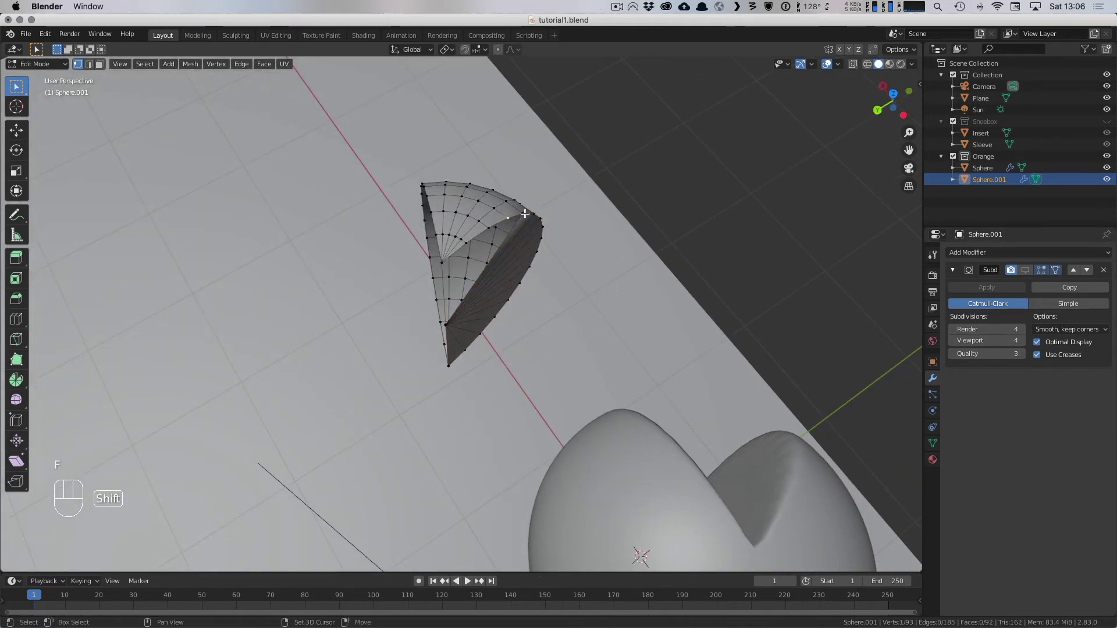
# Step: Close the rest of the first cut side with the last three fan triangles up to the wedge's upper tip
pyautogui.click(490, 225)
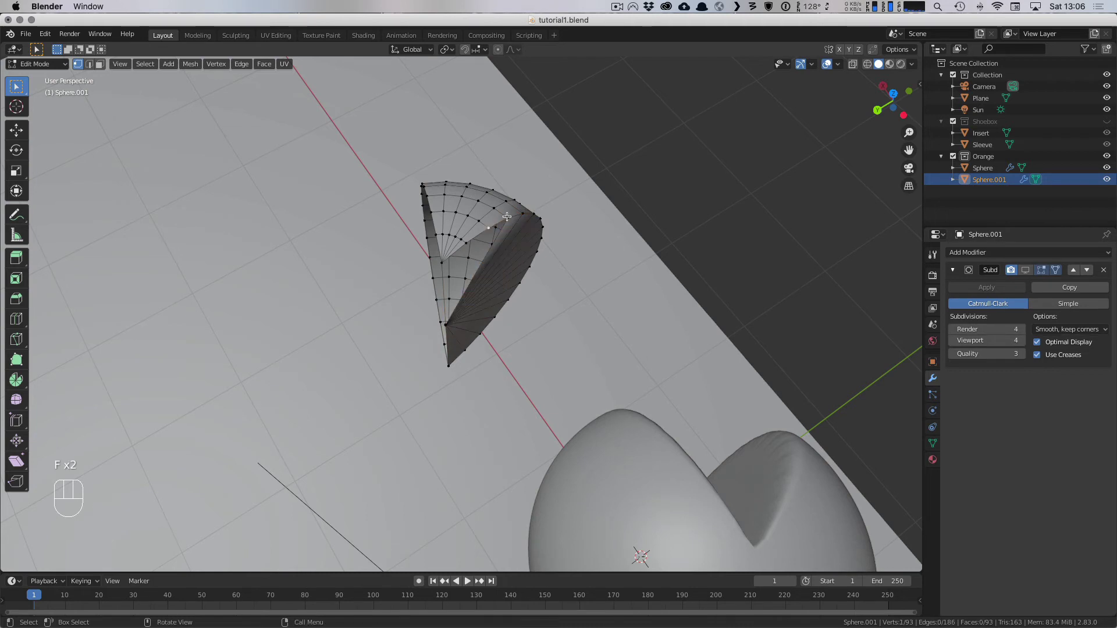
pyautogui.press('f')
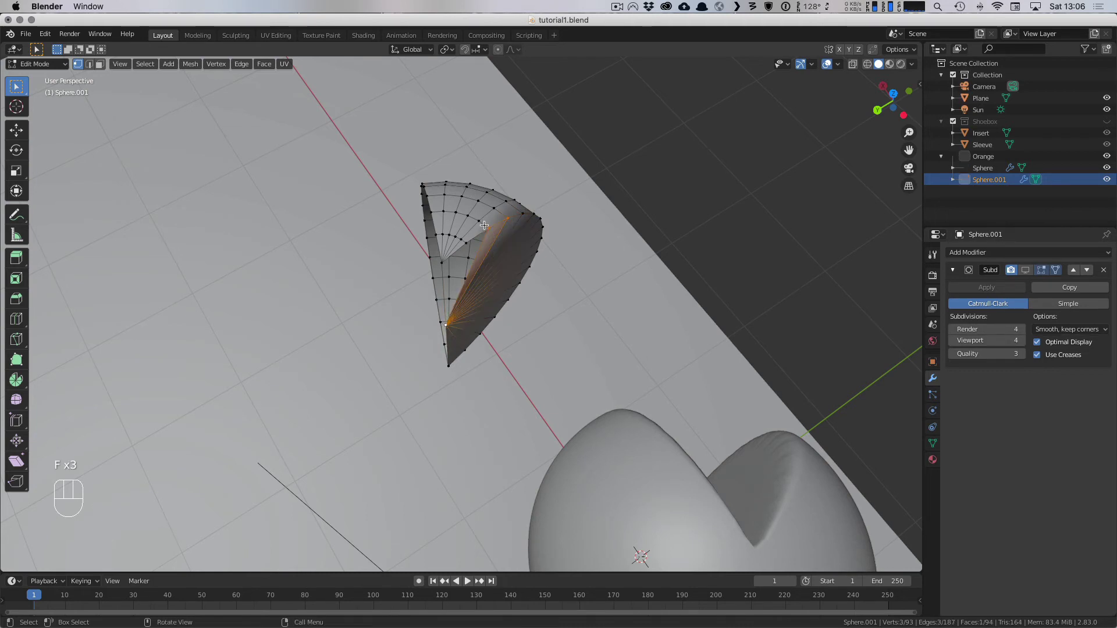
pyautogui.click(489, 228)
pyautogui.press('f')
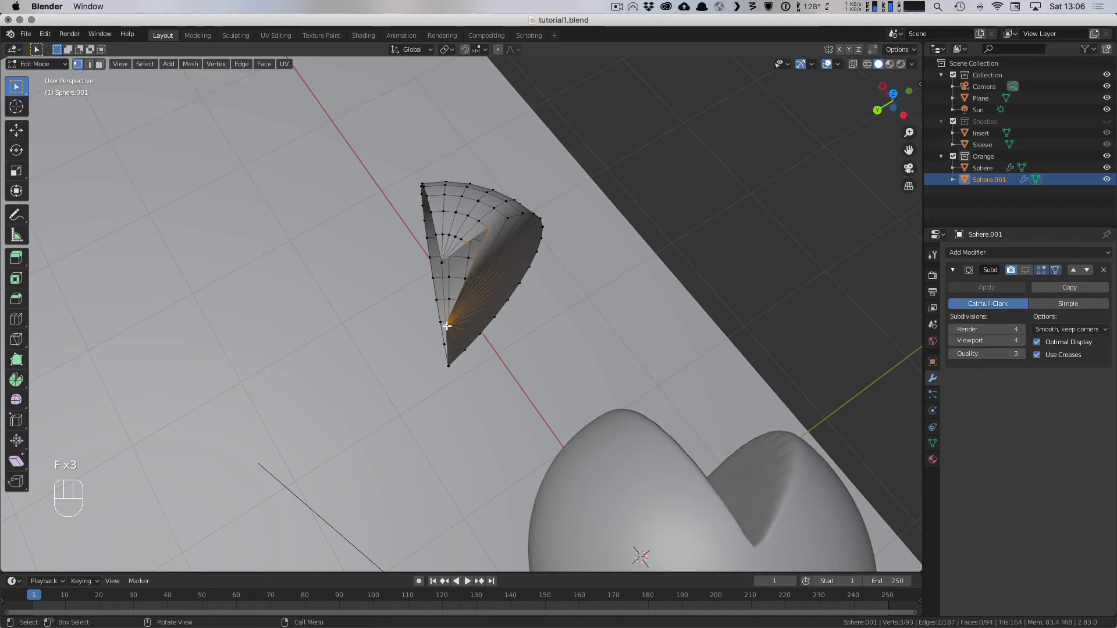
pyautogui.keyDown('shift'); pyautogui.click(465, 244); pyautogui.keyUp('shift')
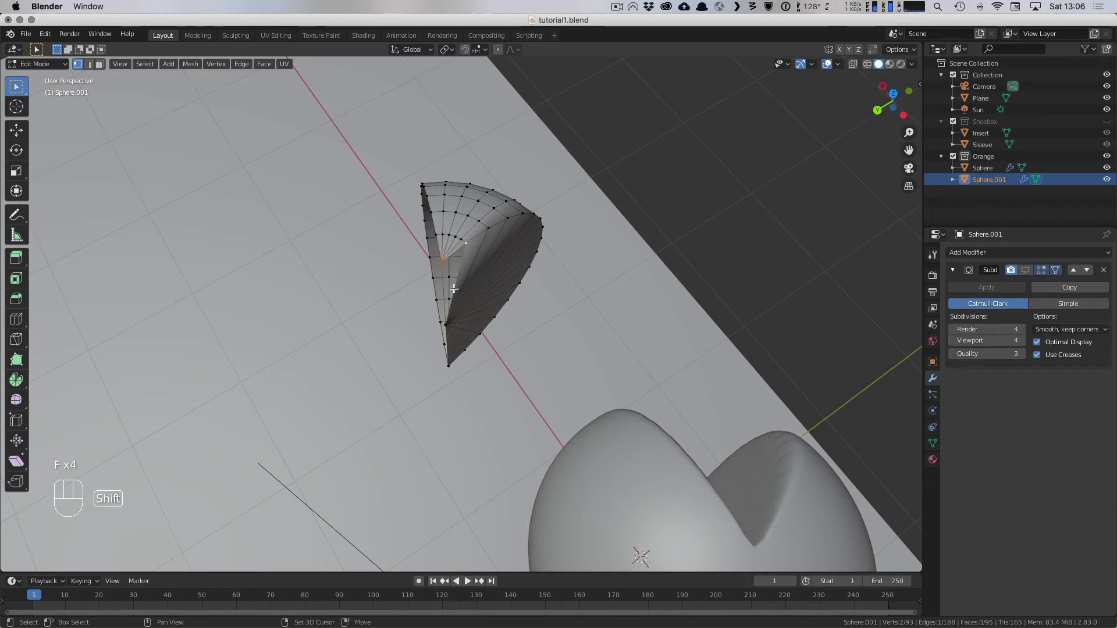
pyautogui.keyDown('shift'); pyautogui.click(441, 325); pyautogui.keyUp('shift')
pyautogui.press('f')
pyautogui.press('super+z')
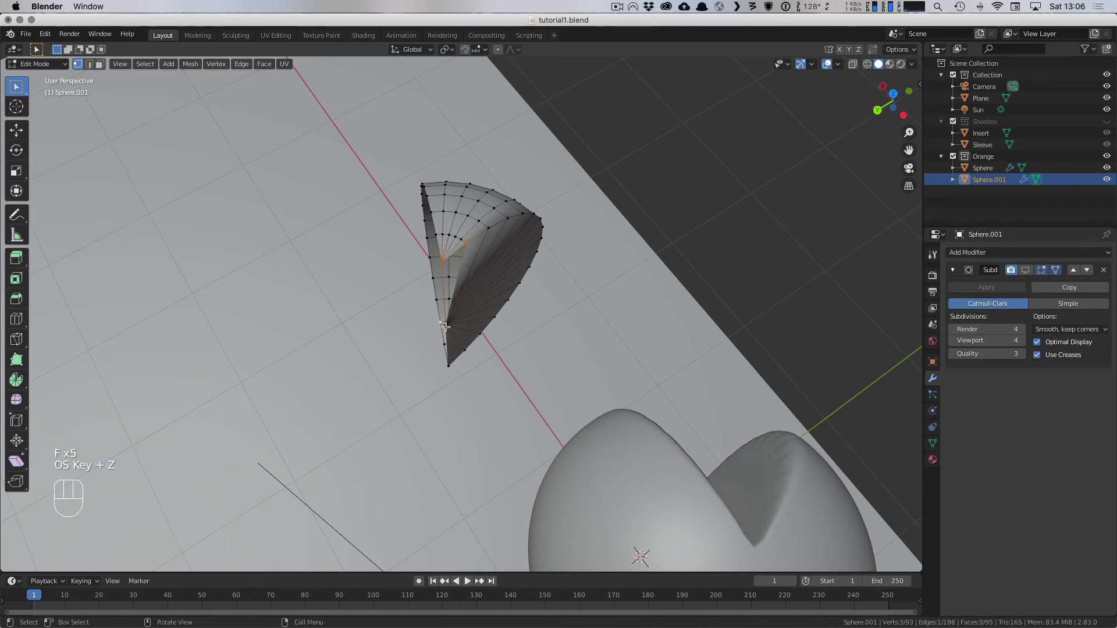
pyautogui.press('f')
# Step: Start the fan on the wedge's opposite cut side with three triangles from the midpoint, beginning at the upper tip
pyautogui.click(443, 326)
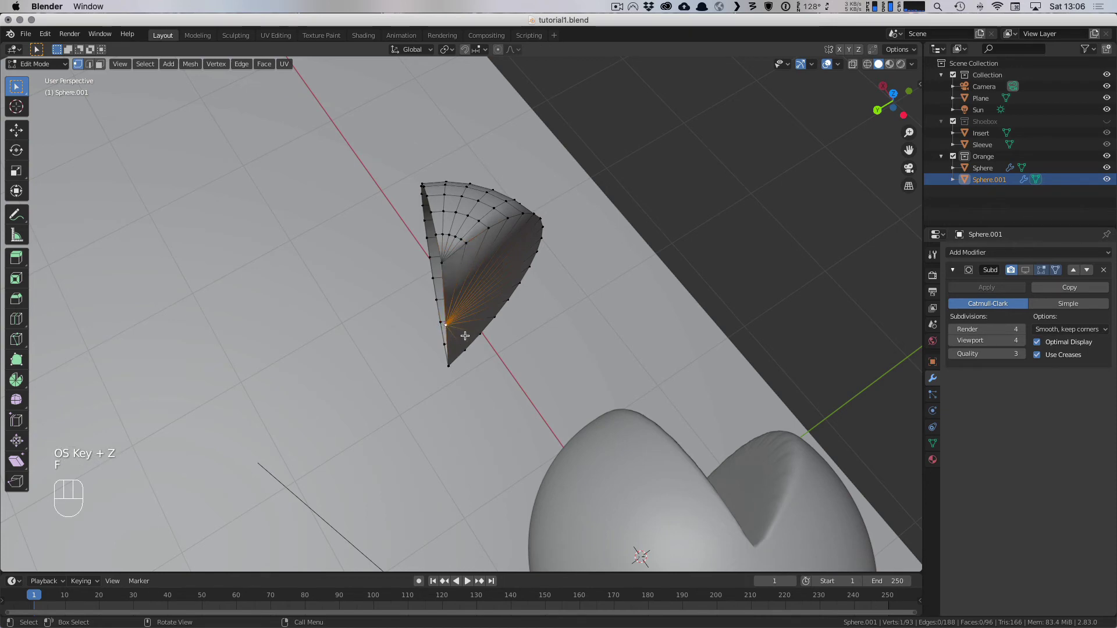
pyautogui.moveTo(443, 326); pyautogui.dragTo(507, 291, button='middle')
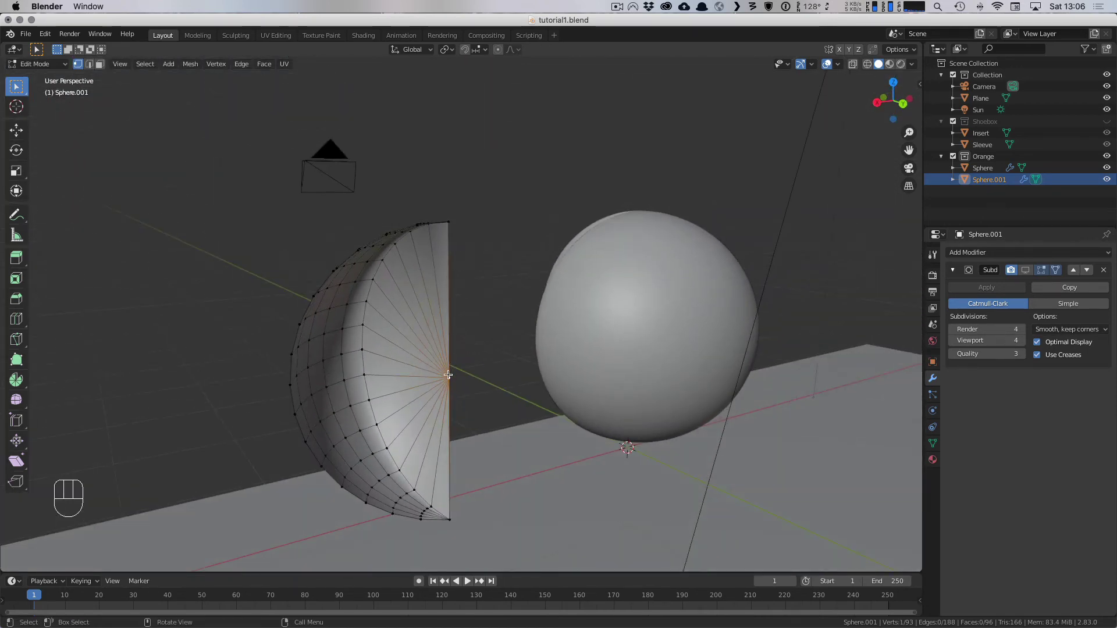
pyautogui.moveTo(439, 221); pyautogui.dragTo(423, 274, button='middle')
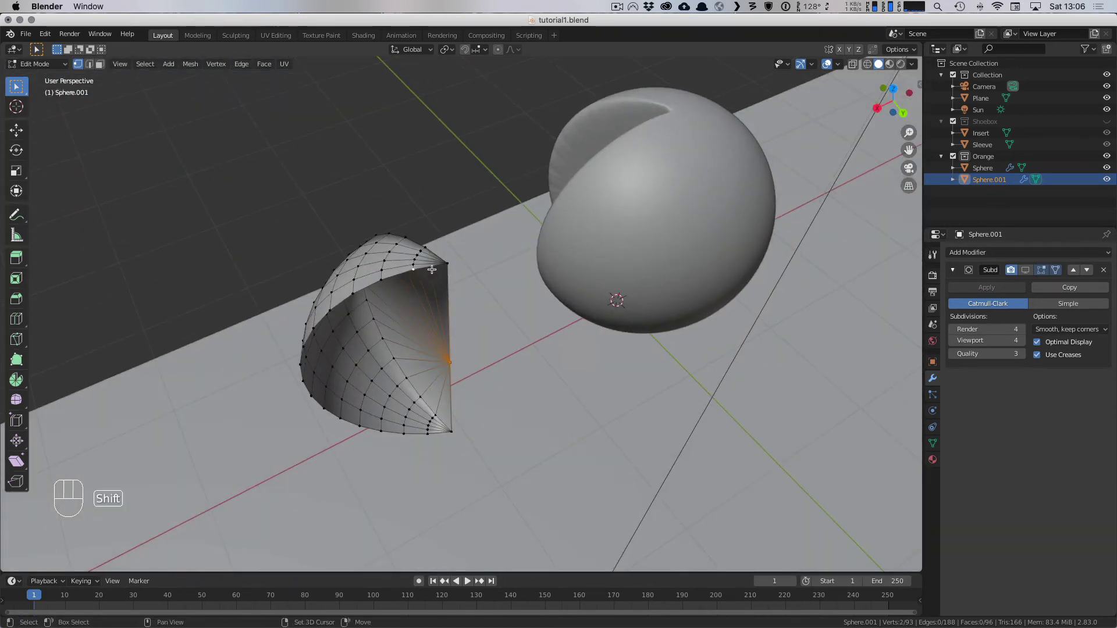
pyautogui.press('f')
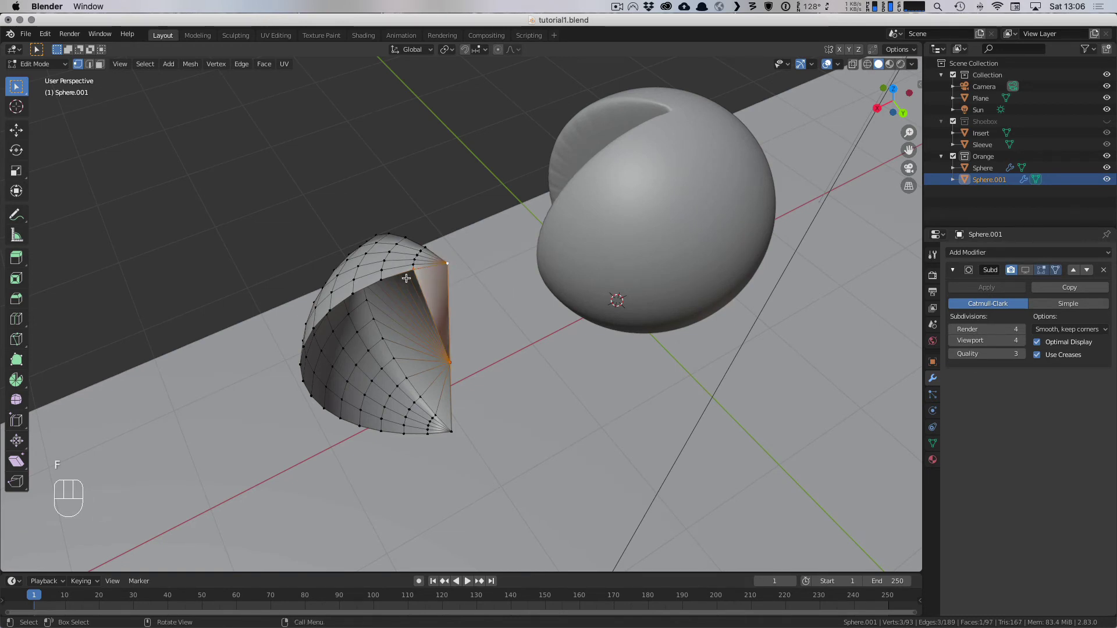
pyautogui.press('f')
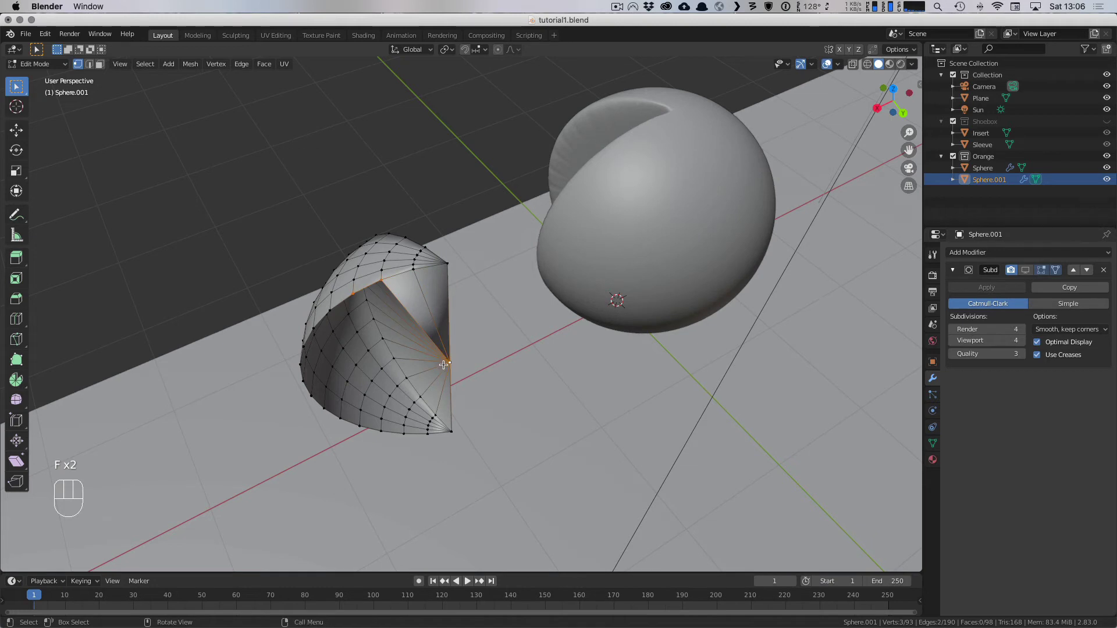
pyautogui.press('f')
# Step: Fill two more triangles between the midpoint and the upper rim of the wedge's second cut side
pyautogui.keyDown('shift'); pyautogui.click(352, 325); pyautogui.keyUp('shift')
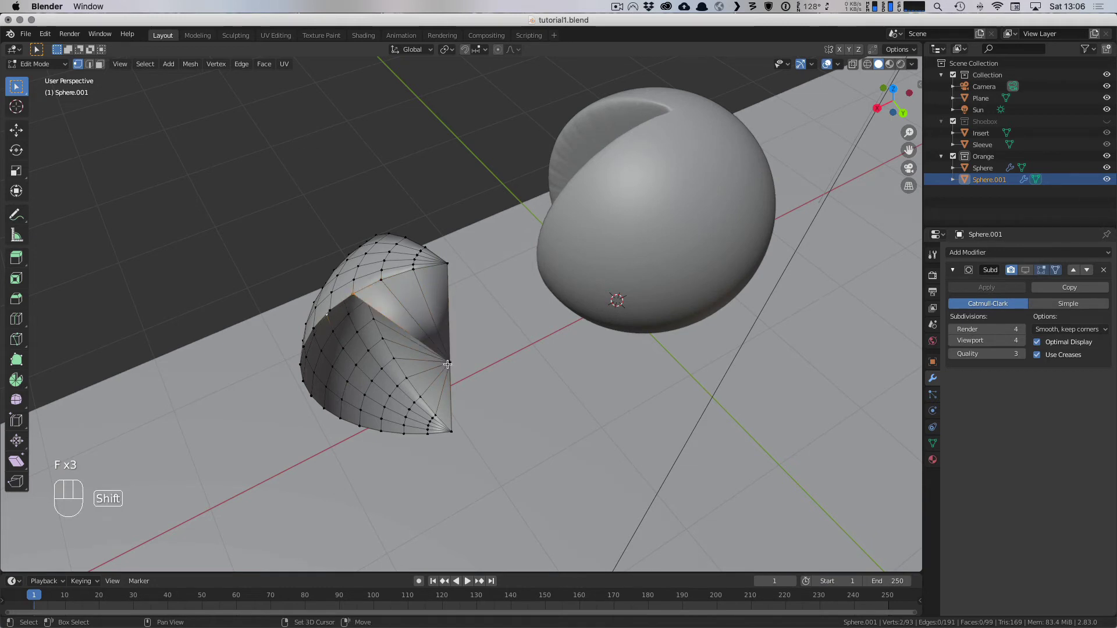
pyautogui.keyDown('shift'); pyautogui.click(448, 364); pyautogui.keyUp('shift')
pyautogui.press('f')
pyautogui.click(326, 316)
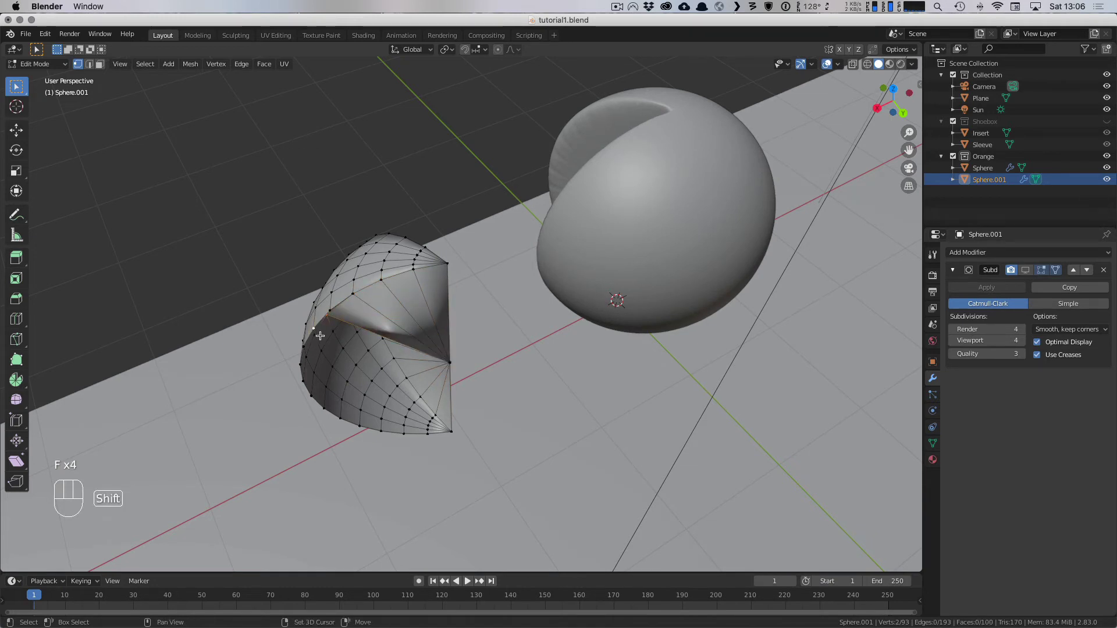
pyautogui.keyDown('shift'); pyautogui.click(313, 328); pyautogui.keyUp('shift')
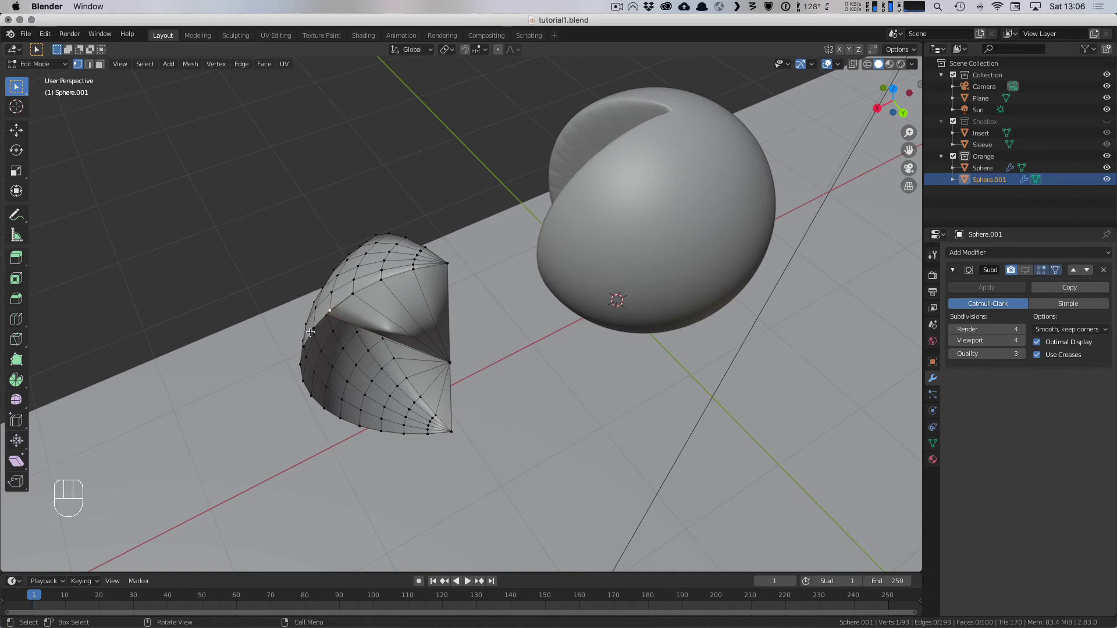
pyautogui.keyDown('shift'); pyautogui.click(450, 367); pyautogui.keyUp('shift')
pyautogui.press('f')
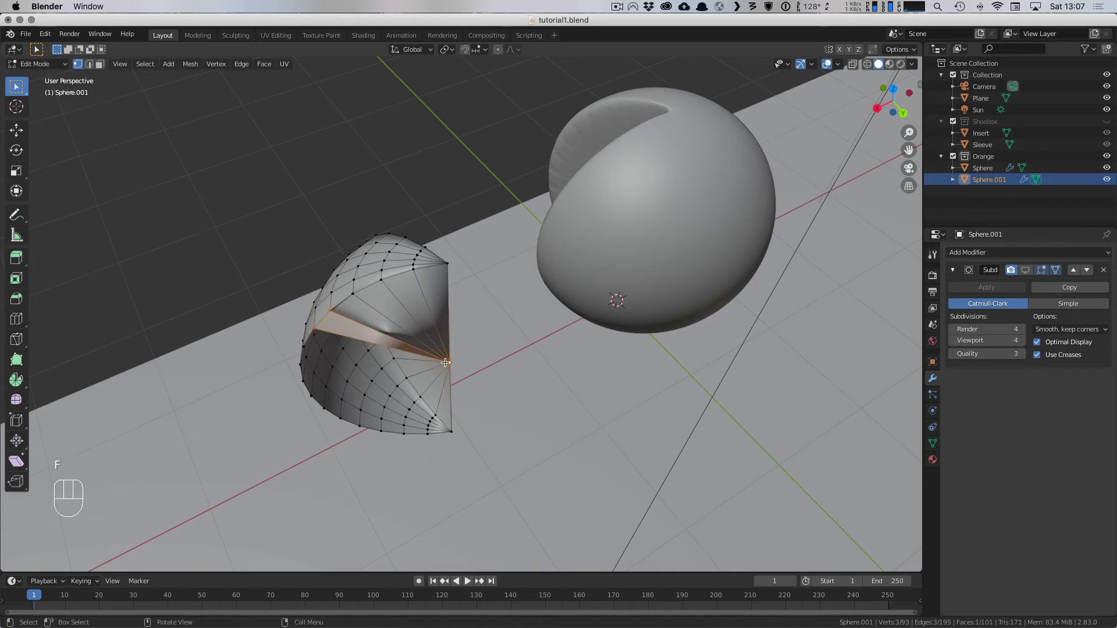
pyautogui.moveTo(450, 367); pyautogui.dragTo(344, 355, button='middle')
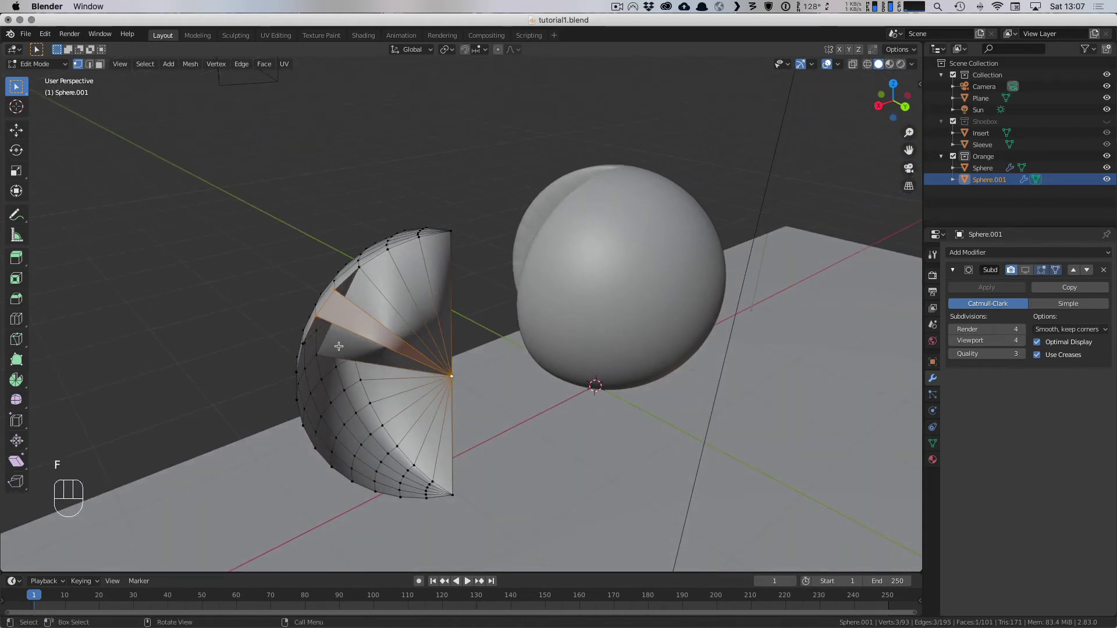
# Step: Undo the misplaced fan triangles on the wedge's second cut side back to the first three below the upper tip
pyautogui.press('super+z')
pyautogui.press('super+z')
pyautogui.press('super+z')
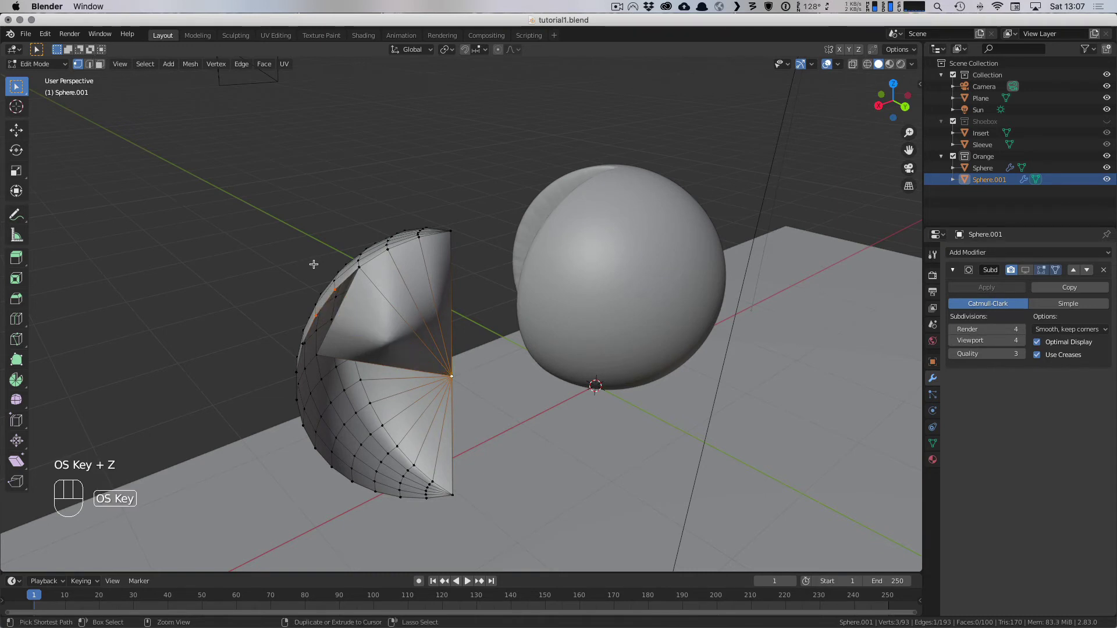
pyautogui.press('super+z')
pyautogui.press('super+z')
pyautogui.press('super+z')
pyautogui.press('super+z')
pyautogui.press('super+z')
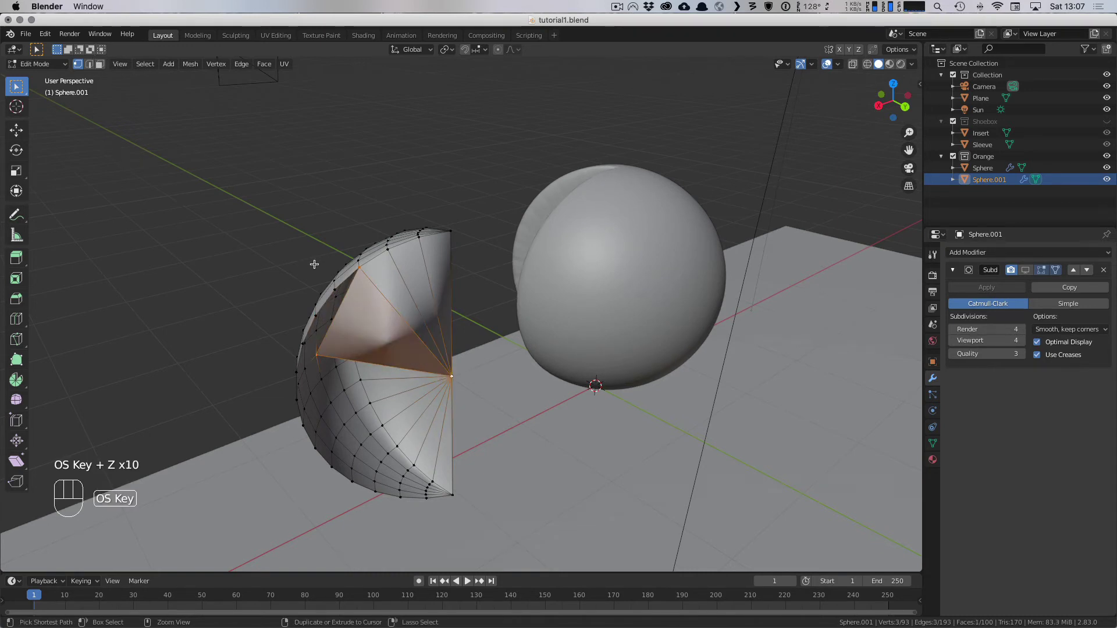
pyautogui.keyDown('shift'); pyautogui.click(453, 373); pyautogui.keyUp('shift')
pyautogui.press('f')
pyautogui.press('super+z')
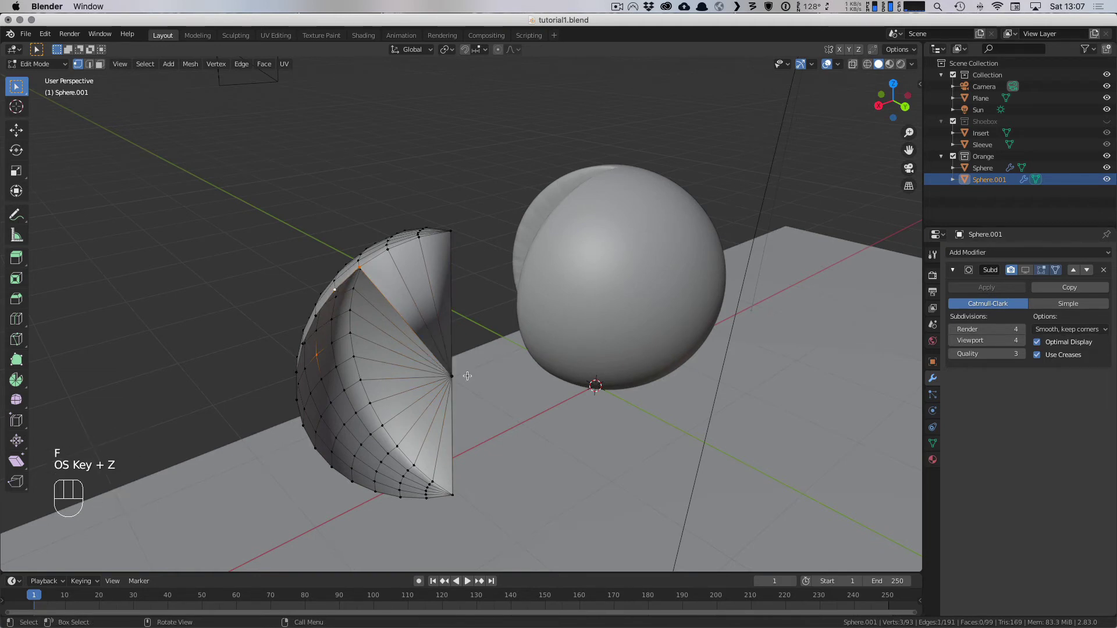
pyautogui.press('a')
pyautogui.press('a')
pyautogui.press('a')
pyautogui.click(335, 289)
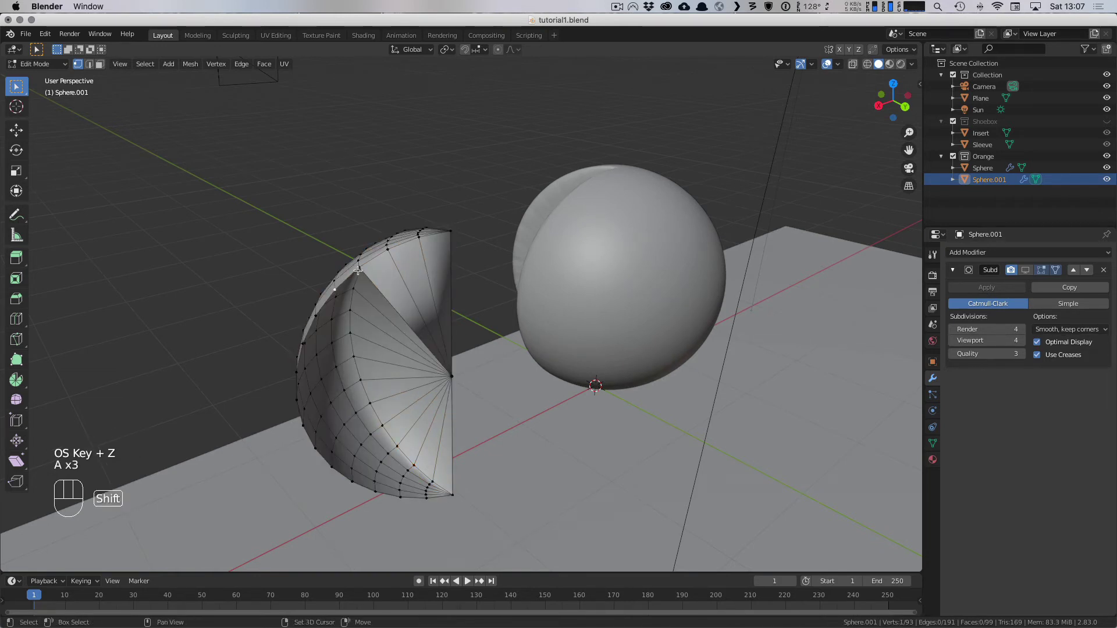
pyautogui.keyDown('shift'); pyautogui.click(358, 271); pyautogui.keyUp('shift')
pyautogui.moveTo(357, 270); pyautogui.dragTo(393, 247, button='middle')
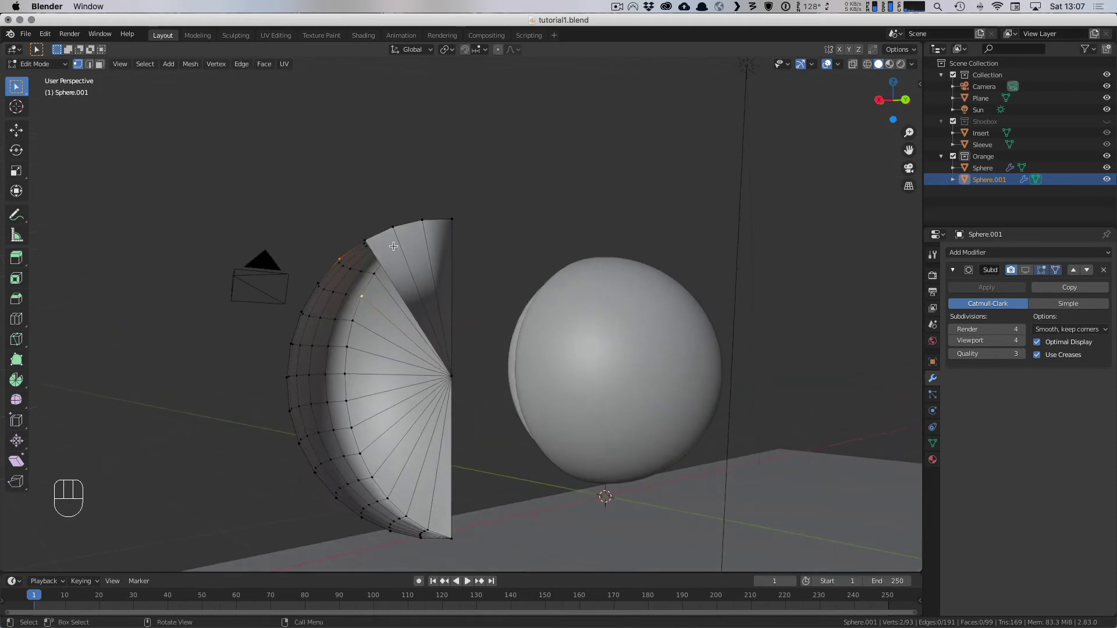
pyautogui.press('a')
pyautogui.press('a')
pyautogui.press('a')
pyautogui.press('a')
# Step: Fill two triangles from the midpoint to the second cut side's outer rim, directly below the three at the upper tip
pyautogui.click(367, 241)
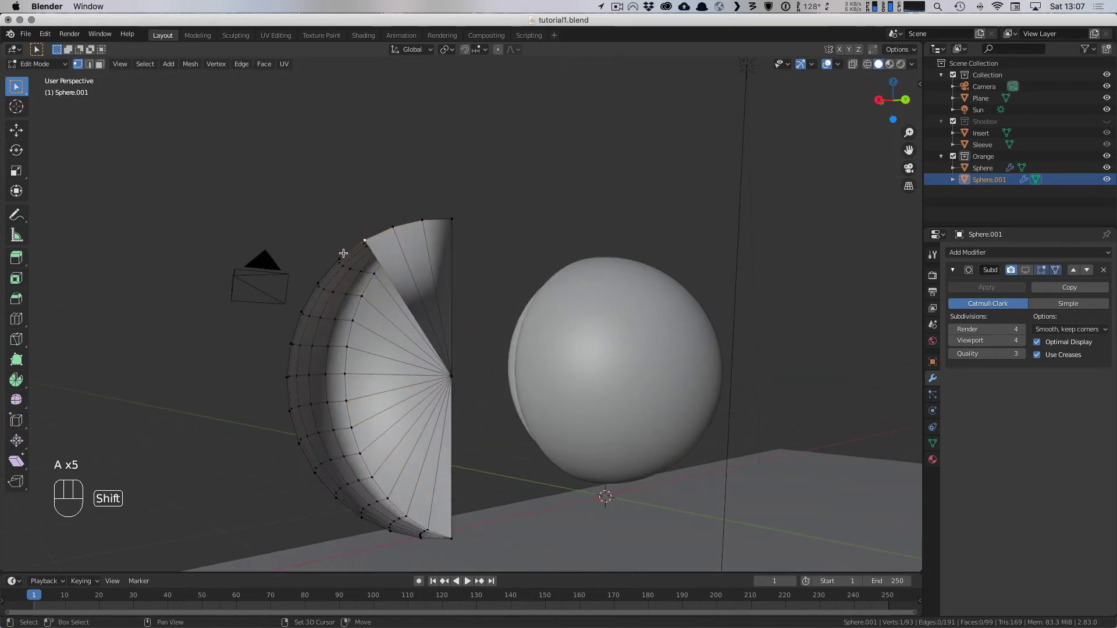
pyautogui.keyDown('shift'); pyautogui.click(445, 373); pyautogui.keyUp('shift')
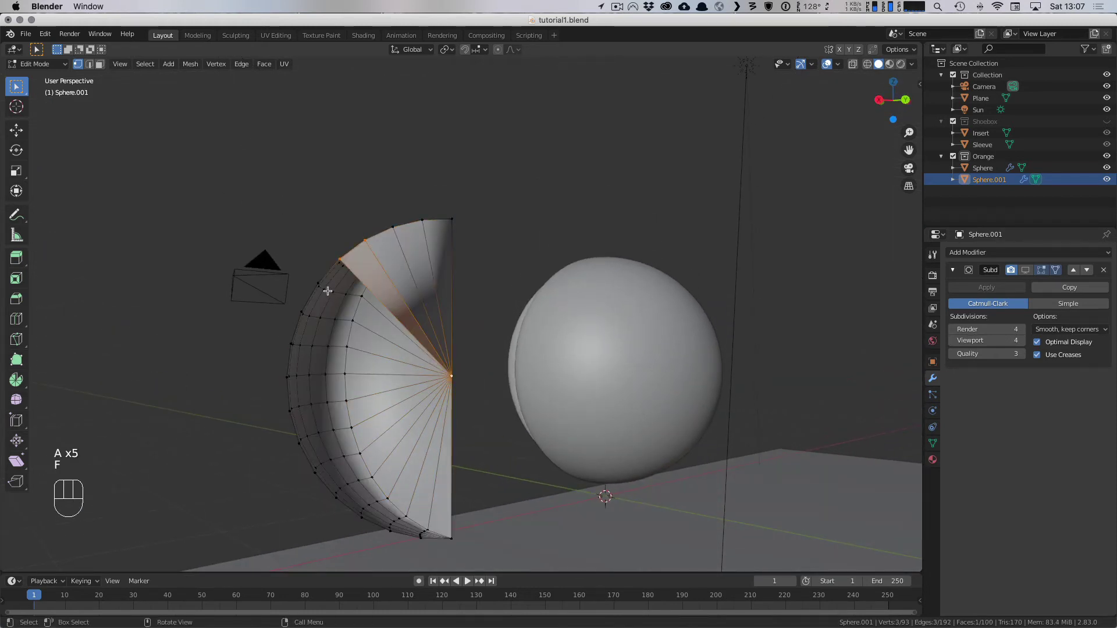
pyautogui.press('f')
pyautogui.press('f')
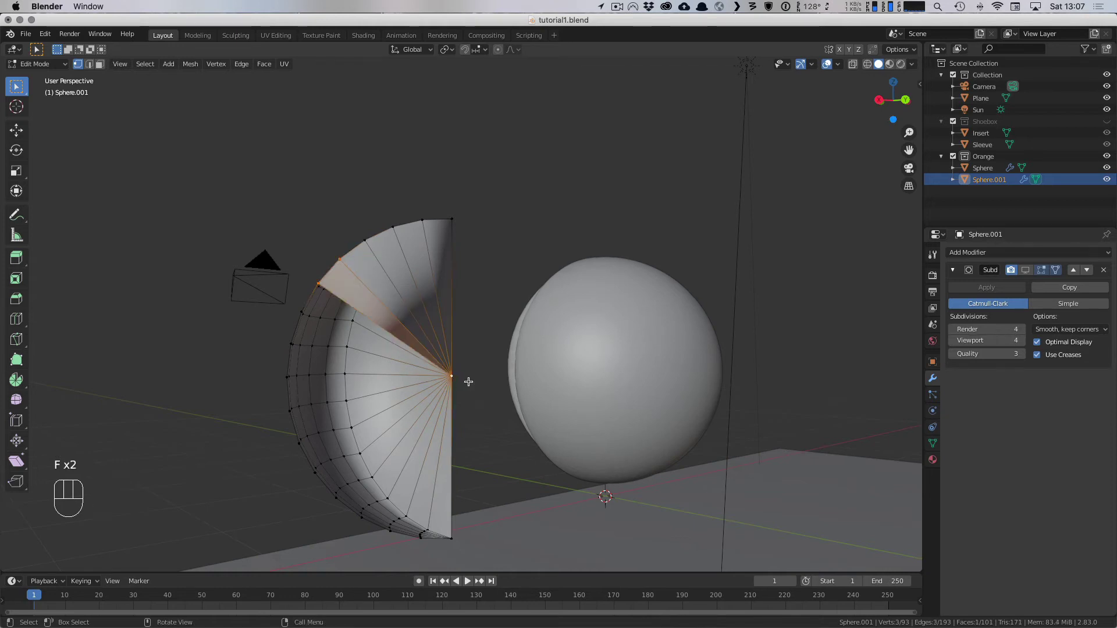
# Step: Continue the second cut side's fan down the outer rim with two more triangles from the midpoint
pyautogui.moveTo(464, 381); pyautogui.dragTo(297, 317, button='middle')
pyautogui.click(306, 315)
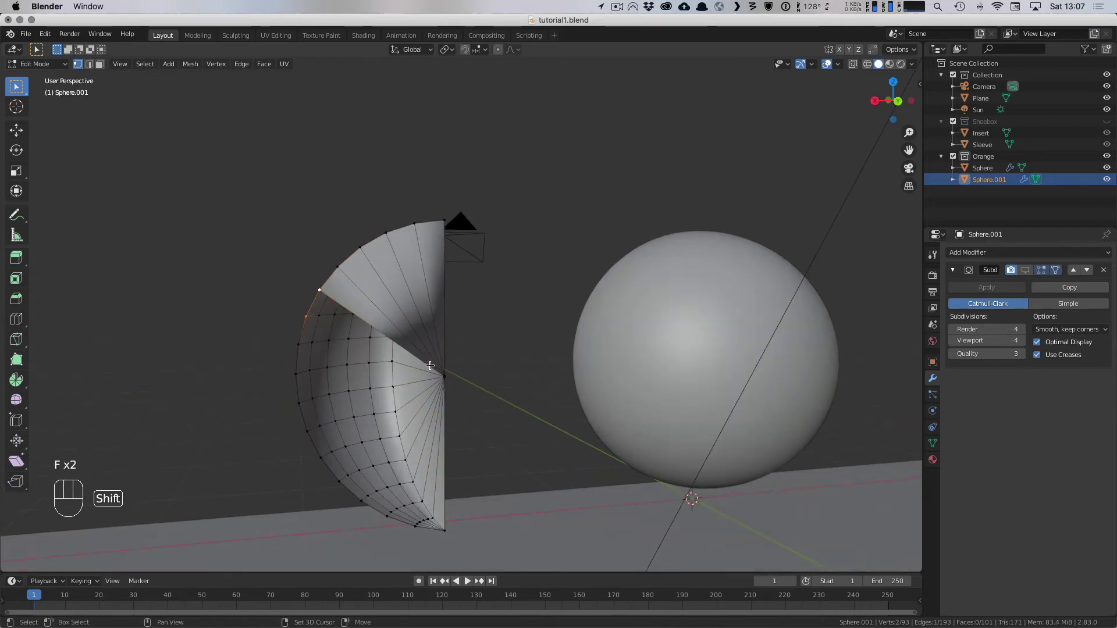
pyautogui.keyDown('shift'); pyautogui.click(443, 375); pyautogui.keyUp('shift')
pyautogui.press('f')
pyautogui.click(306, 317)
pyautogui.keyDown('shift'); pyautogui.click(298, 344); pyautogui.keyUp('shift')
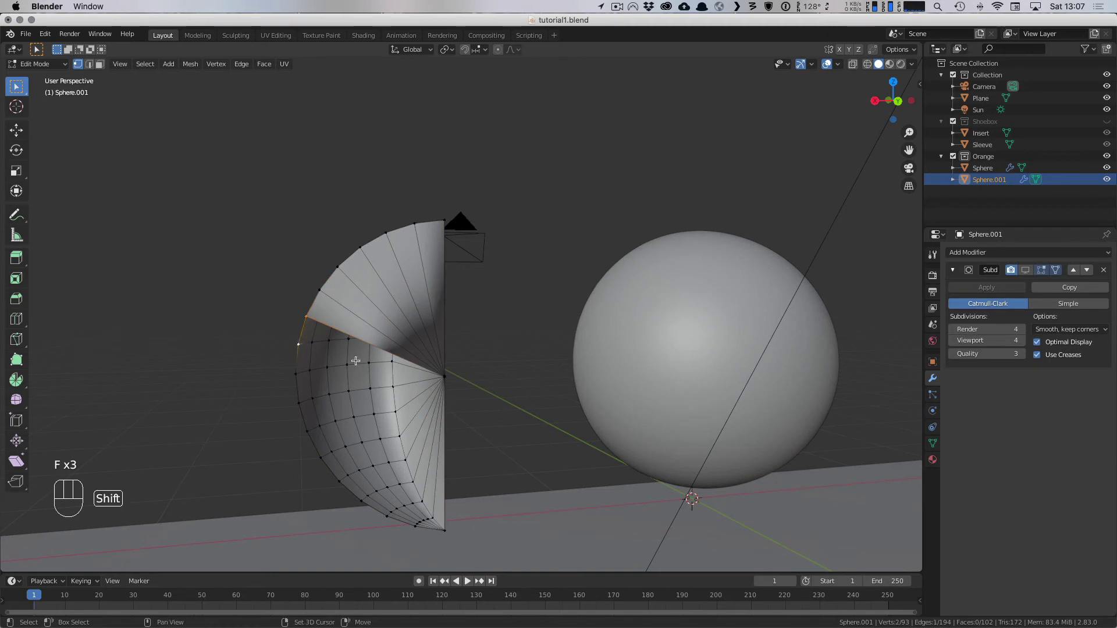
pyautogui.keyDown('shift'); pyautogui.click(443, 374); pyautogui.keyUp('shift')
pyautogui.press('f')
pyautogui.click(317, 368)
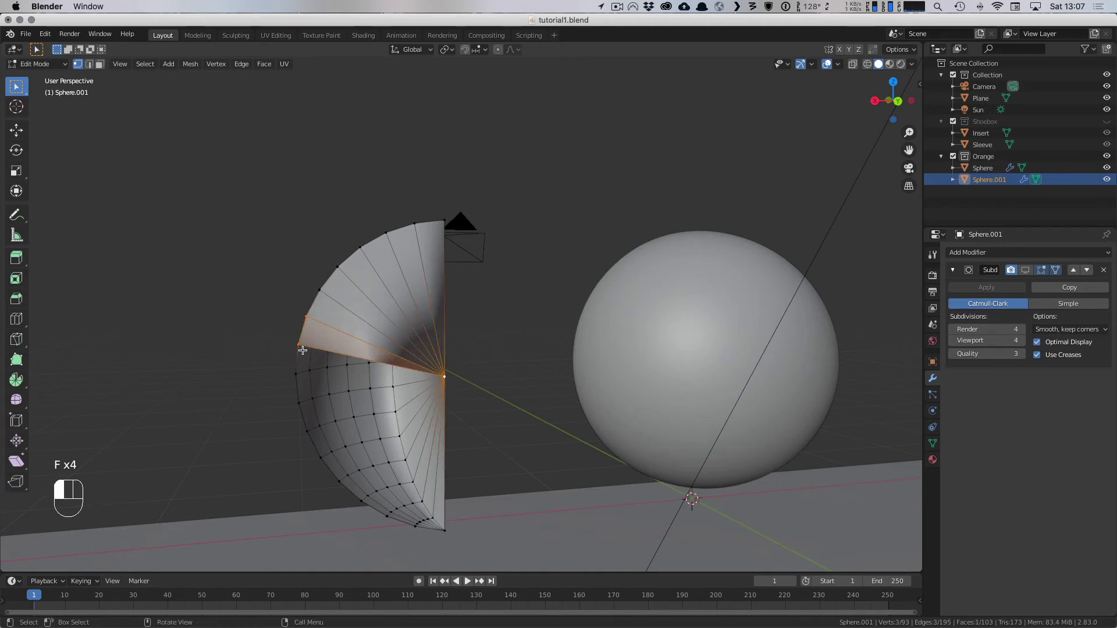
# Step: Fill the two triangular faces at mid-height of the wedge's open side, connecting adjacent rim vertices to the centre vertex
pyautogui.keyDown('shift'); pyautogui.click(317, 378); pyautogui.keyUp('shift')
pyautogui.keyDown('shift'); pyautogui.click(444, 376); pyautogui.keyUp('shift')
pyautogui.press('f')
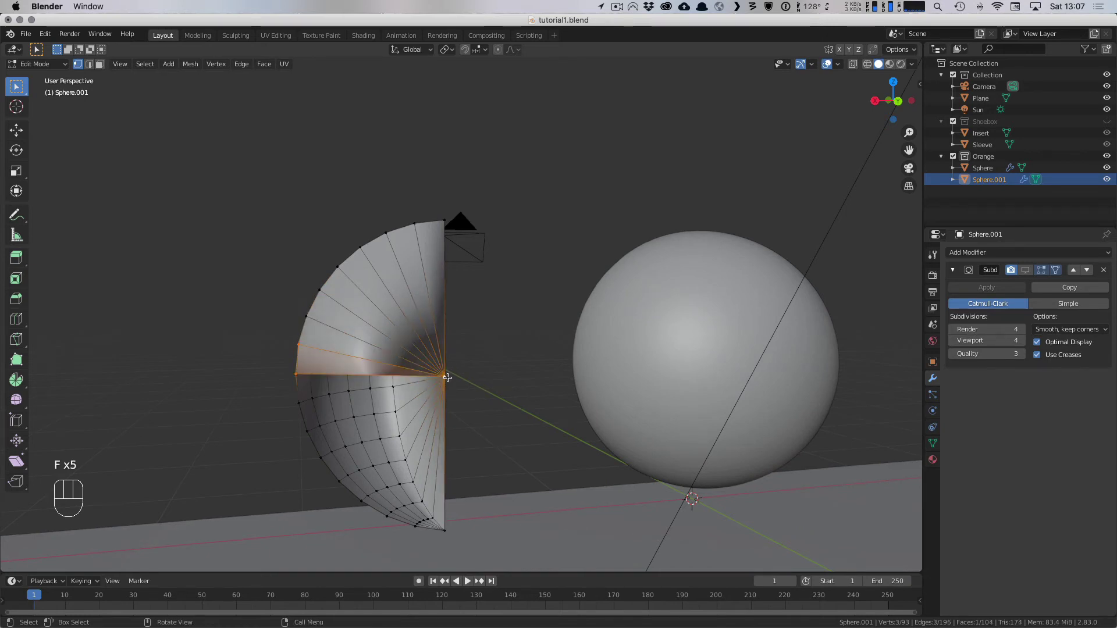
pyautogui.click(296, 374)
pyautogui.keyDown('shift'); pyautogui.click(298, 402); pyautogui.keyUp('shift')
pyautogui.keyDown('shift'); pyautogui.click(444, 376); pyautogui.keyUp('shift')
pyautogui.press('f')
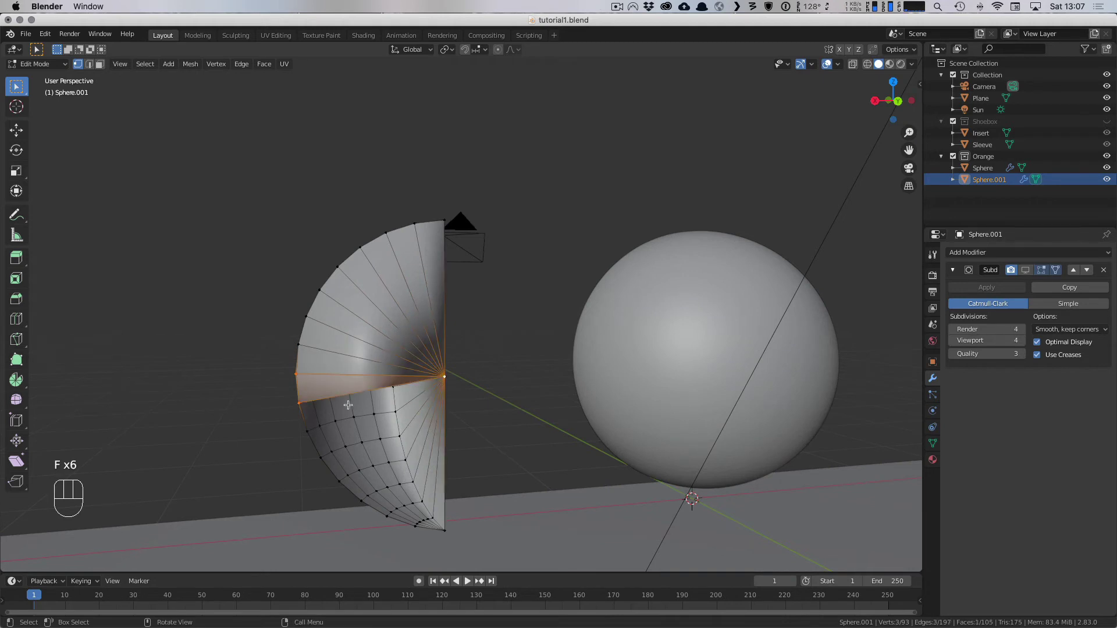
# Step: Fill the next two triangular faces down the rim, just below mid-height, using neighbouring rim vertices and the centre vertex
pyautogui.click(299, 403)
pyautogui.keyDown('shift'); pyautogui.click(308, 431); pyautogui.keyUp('shift')
pyautogui.keyDown('shift'); pyautogui.click(444, 376); pyautogui.keyUp('shift')
pyautogui.press('f')
pyautogui.click(307, 431)
pyautogui.keyDown('shift'); pyautogui.click(321, 457); pyautogui.keyUp('shift')
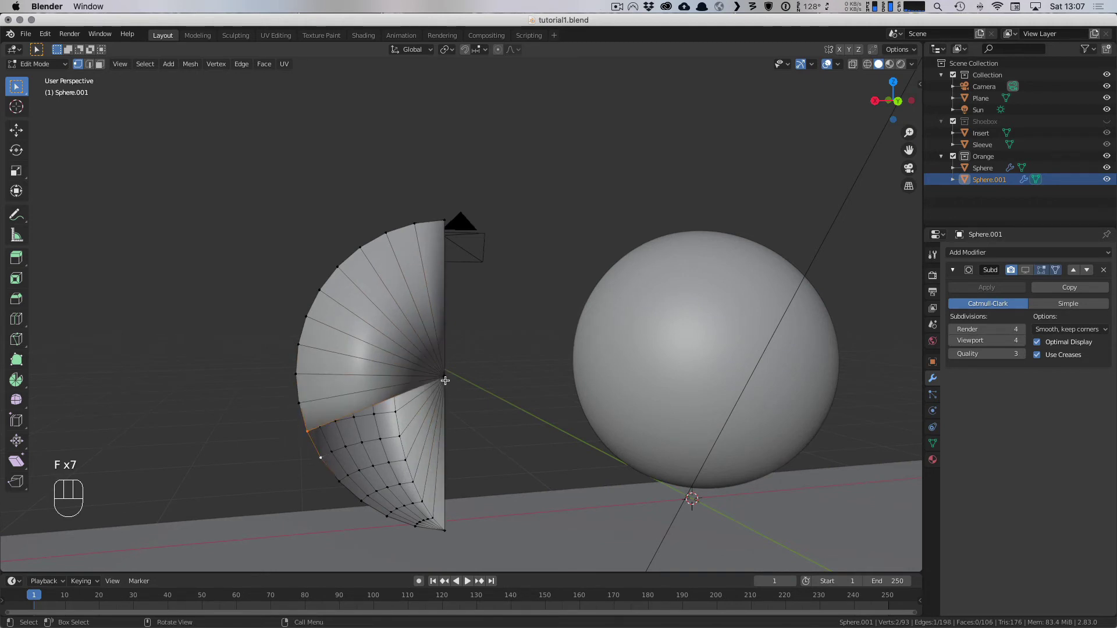
pyautogui.keyDown('shift'); pyautogui.click(444, 377); pyautogui.keyUp('shift')
pyautogui.press('f')
# Step: Clear the wrong vertex selection and fill the following triangular face between the next two lower rim vertices and the centre vertex
pyautogui.keyDown('shift'); pyautogui.click(321, 458); pyautogui.keyUp('shift')
pyautogui.keyDown('shift'); pyautogui.click(340, 481); pyautogui.keyUp('shift')
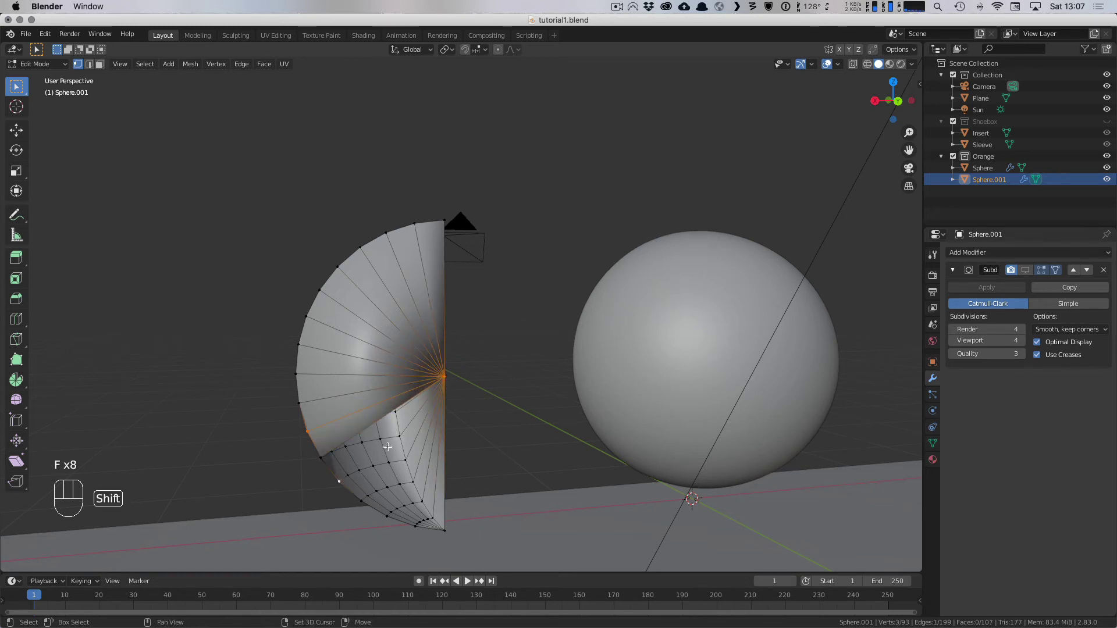
pyautogui.press('a')
pyautogui.press('a')
pyautogui.press('a')
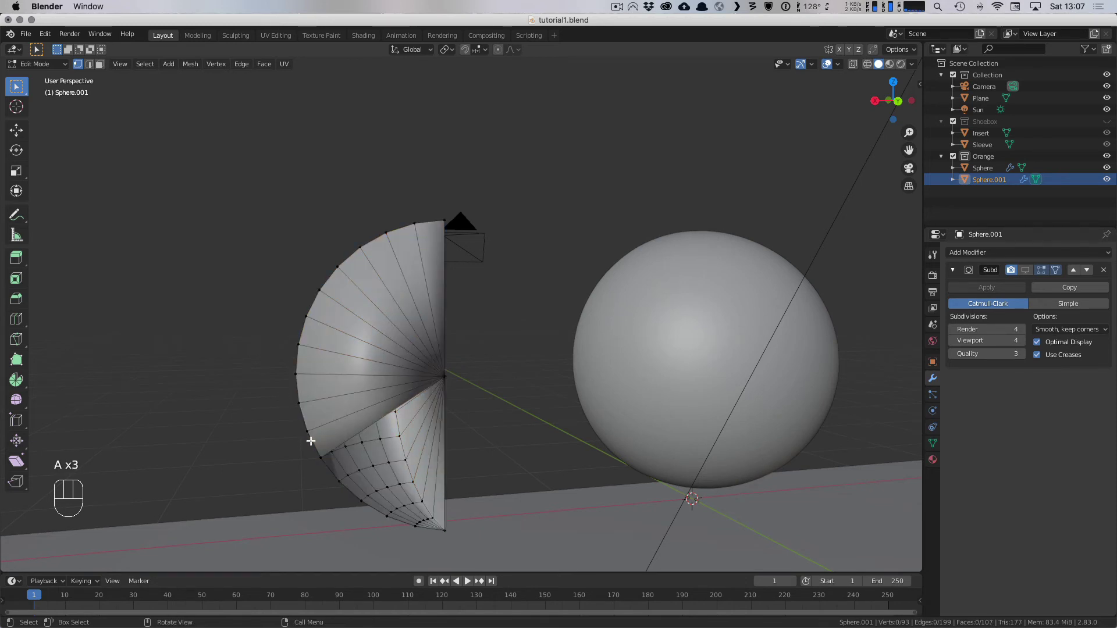
pyautogui.click(320, 457)
pyautogui.keyDown('shift'); pyautogui.click(344, 478); pyautogui.keyUp('shift')
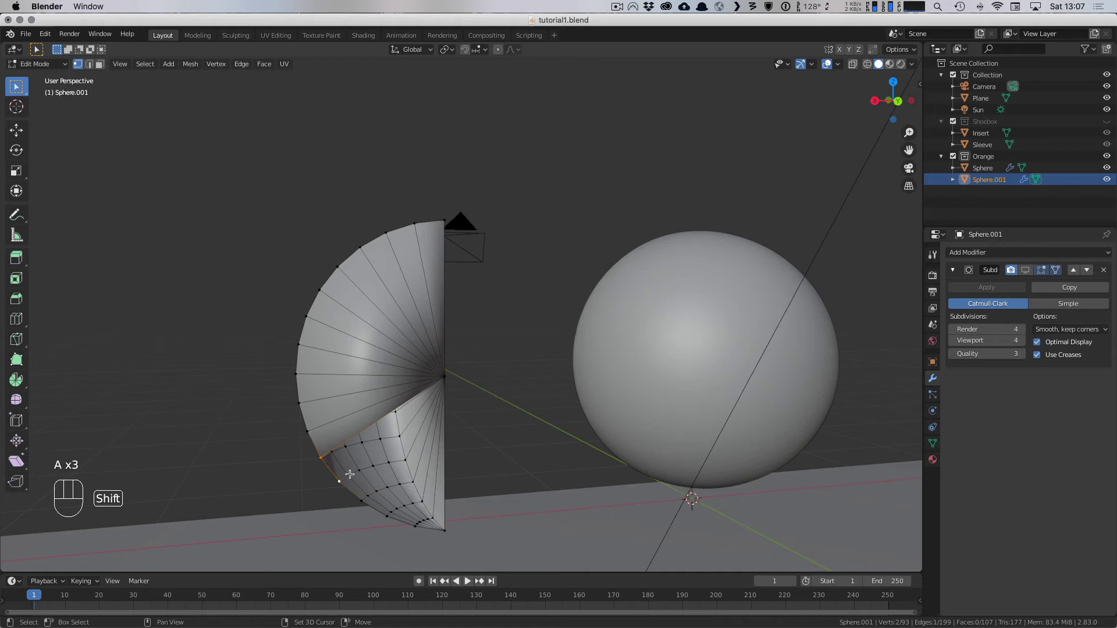
pyautogui.keyDown('shift'); pyautogui.click(445, 377); pyautogui.keyUp('shift')
pyautogui.hotkey('shift', 'f')
pyautogui.press('f')
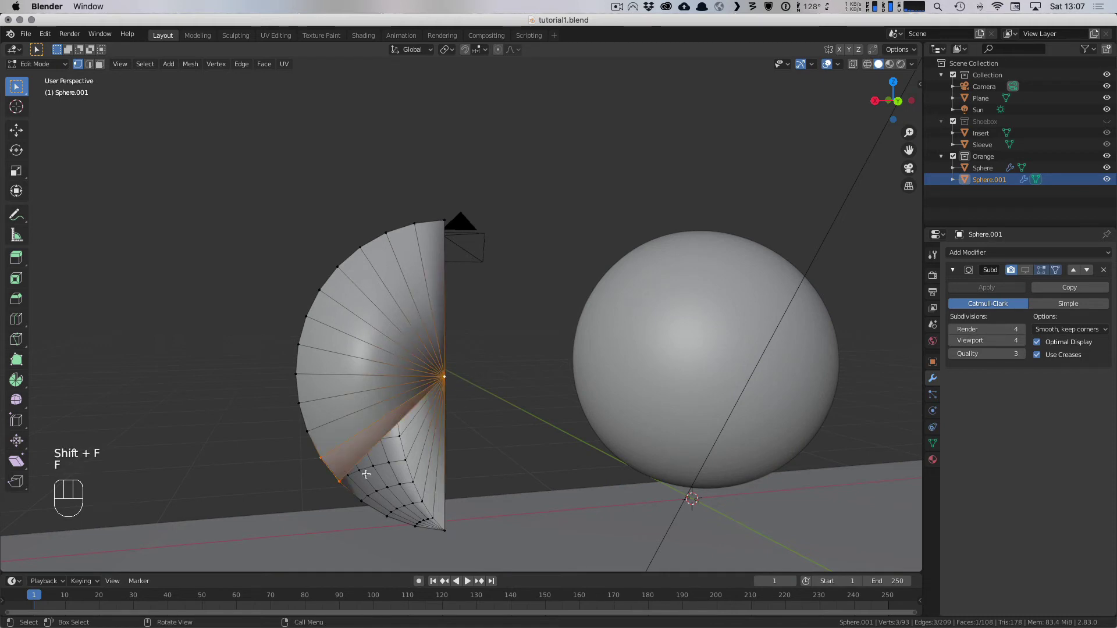
# Step: Fill two more triangular faces along the lower rim, joining each pair of neighbouring rim vertices to the centre vertex
pyautogui.click(345, 481)
pyautogui.keyDown('shift'); pyautogui.click(361, 501); pyautogui.keyUp('shift')
pyautogui.keyDown('shift'); pyautogui.click(445, 379); pyautogui.keyUp('shift')
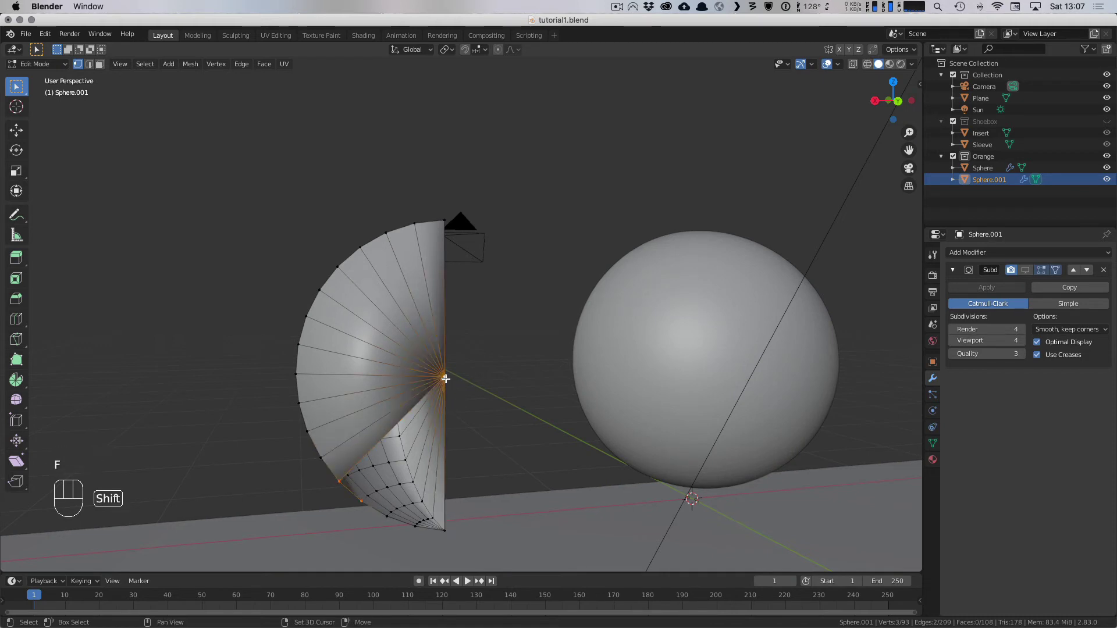
pyautogui.press('f')
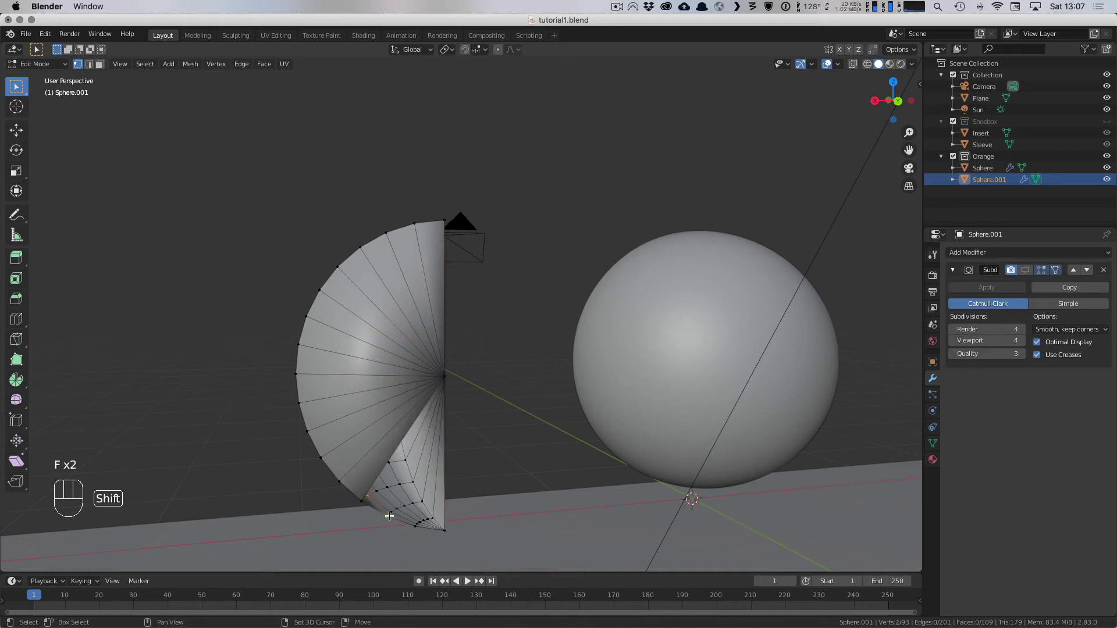
pyautogui.click(361, 501)
pyautogui.keyDown('shift'); pyautogui.click(387, 516); pyautogui.keyUp('shift')
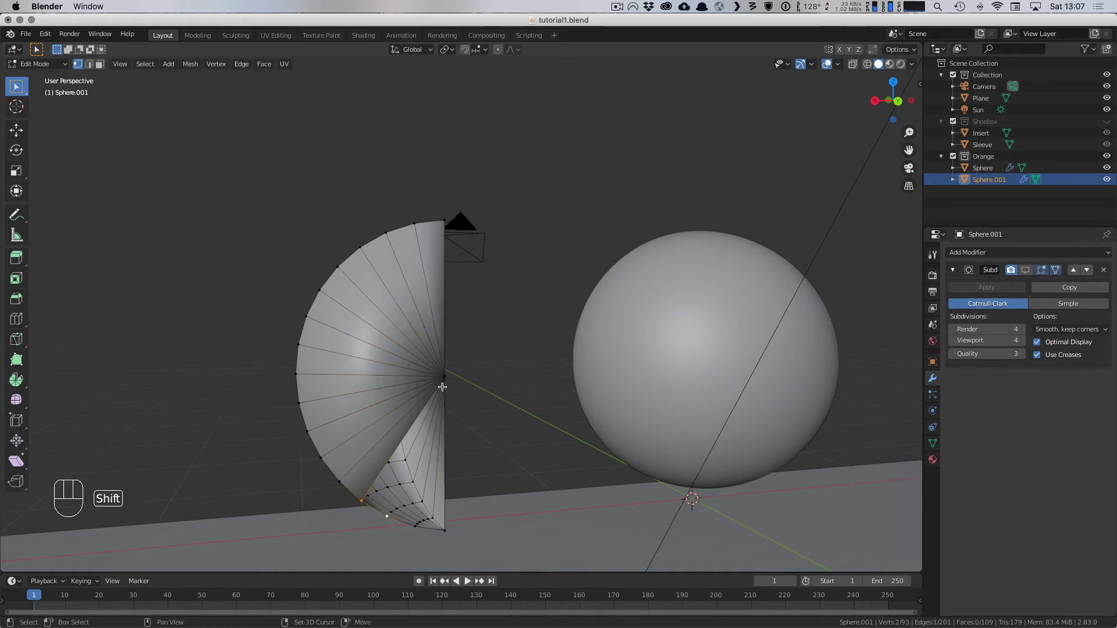
pyautogui.click(389, 515)
pyautogui.press('f')
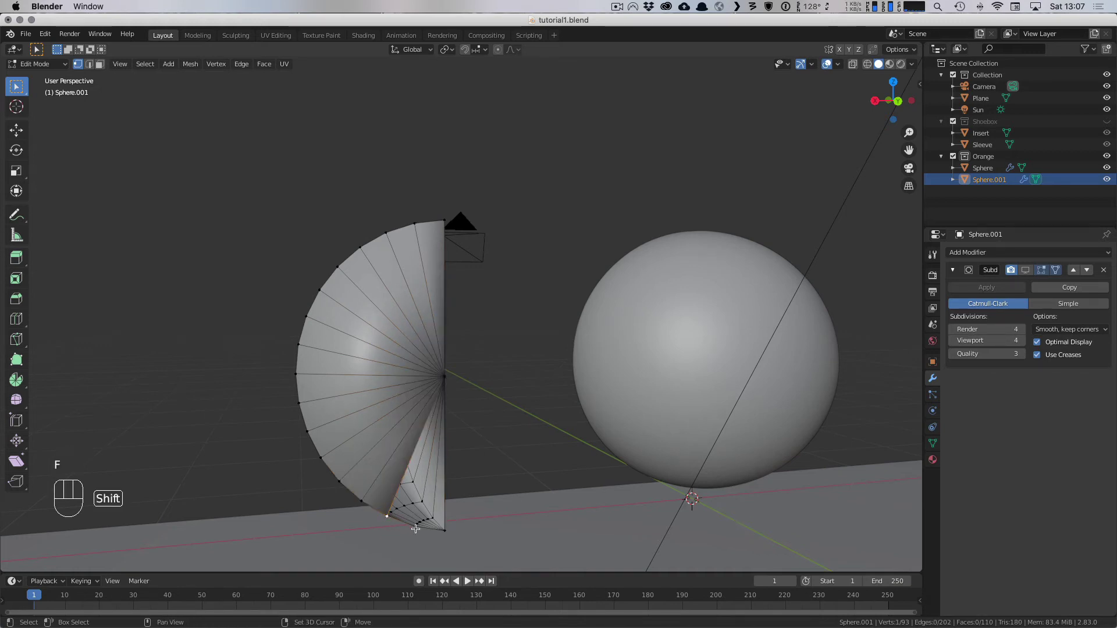
# Step: Fill the last two triangular faces down to the bottom pole to close the wedge's open side
pyautogui.press('f')
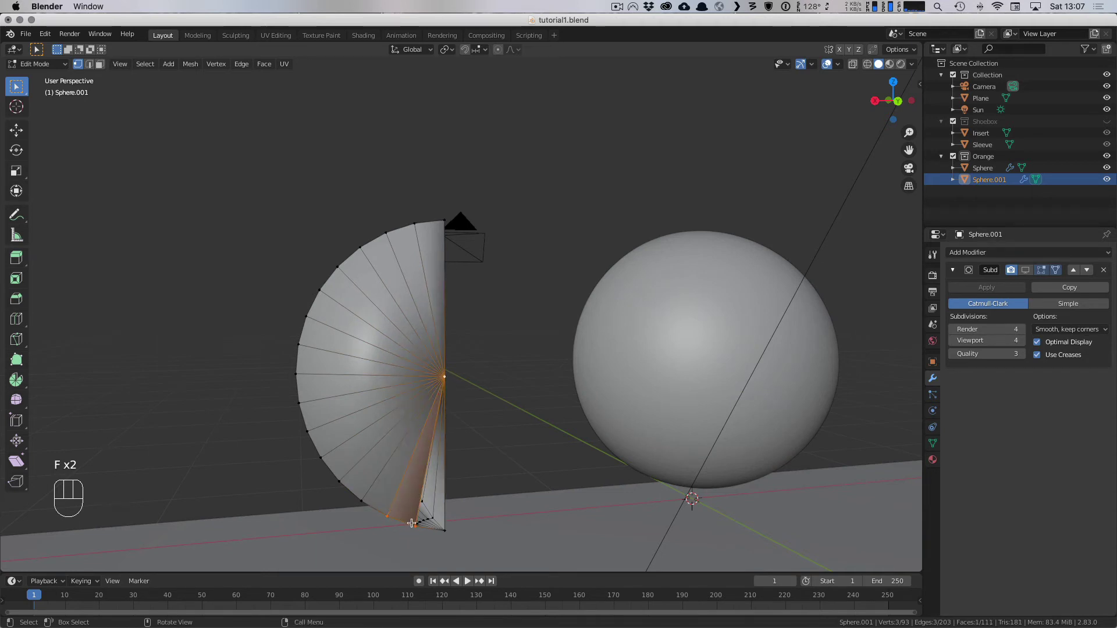
pyautogui.click(414, 525)
pyautogui.keyDown('shift'); pyautogui.click(445, 530); pyautogui.keyUp('shift')
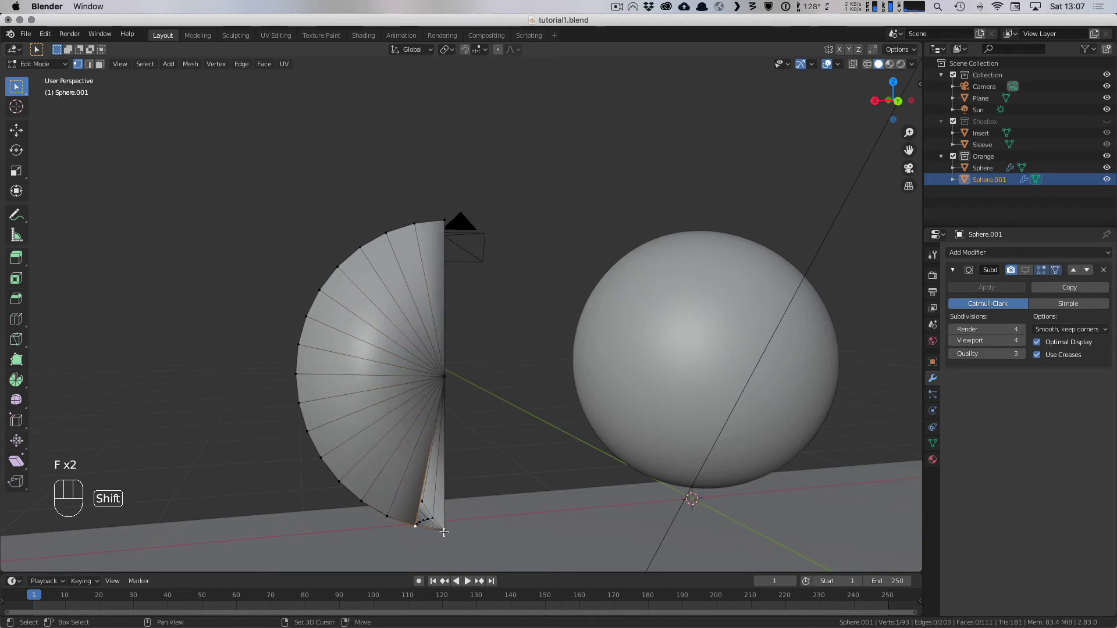
pyautogui.keyDown('shift'); pyautogui.click(446, 382); pyautogui.keyUp('shift')
pyautogui.press('f')
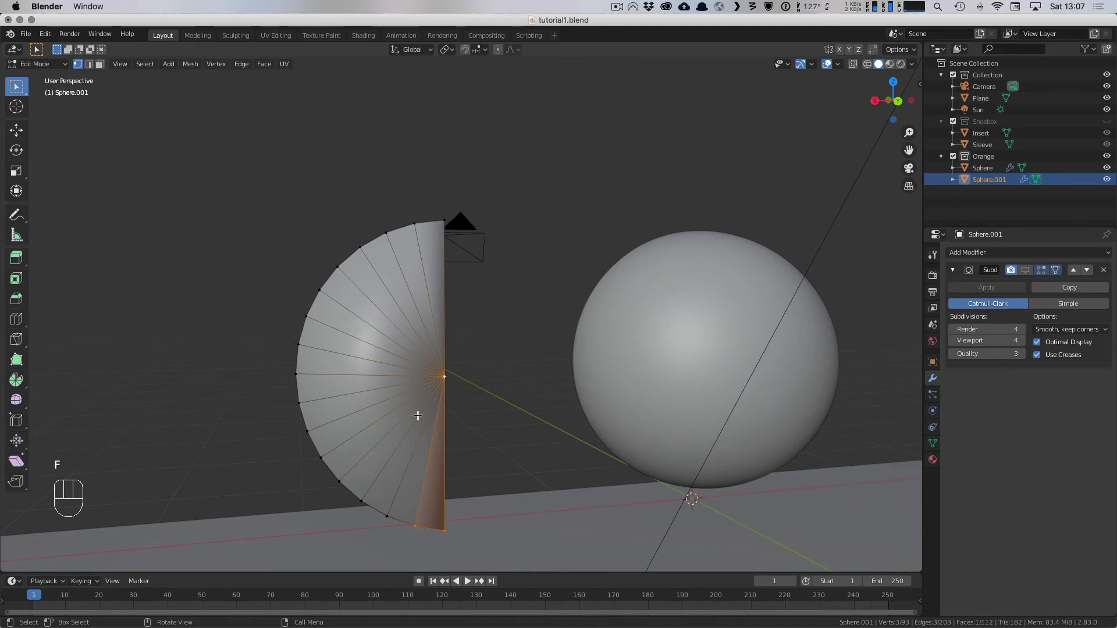
# Step: Select the entire wedge mesh and run Recalculate Normals on it
pyautogui.moveTo(401, 389); pyautogui.dragTo(460, 394, button='middle')
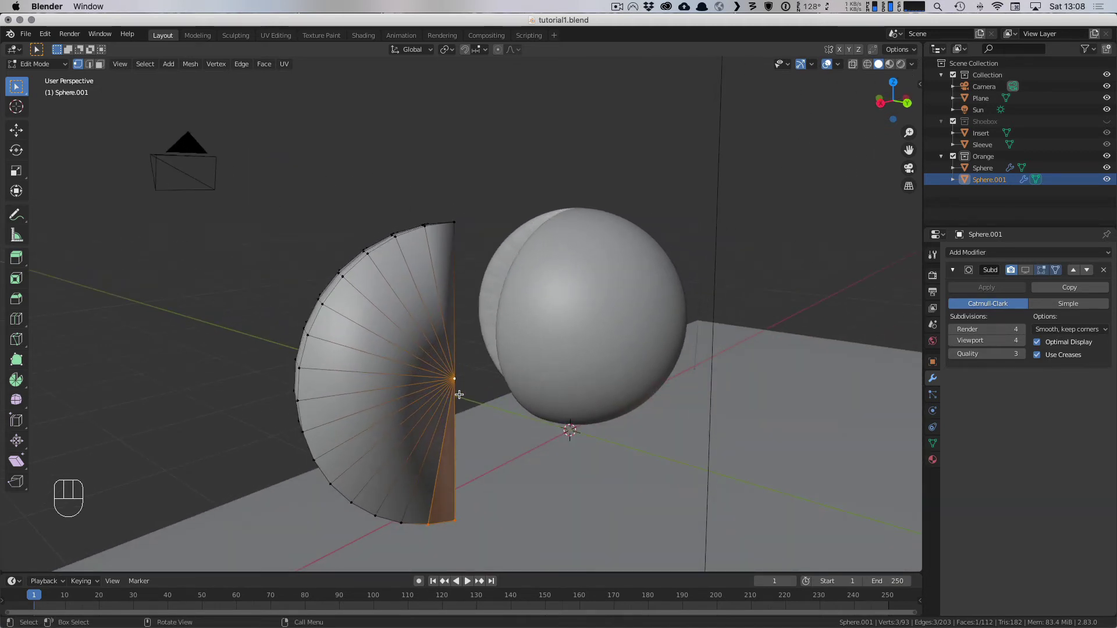
pyautogui.moveTo(408, 374); pyautogui.dragTo(415, 410, button='middle')
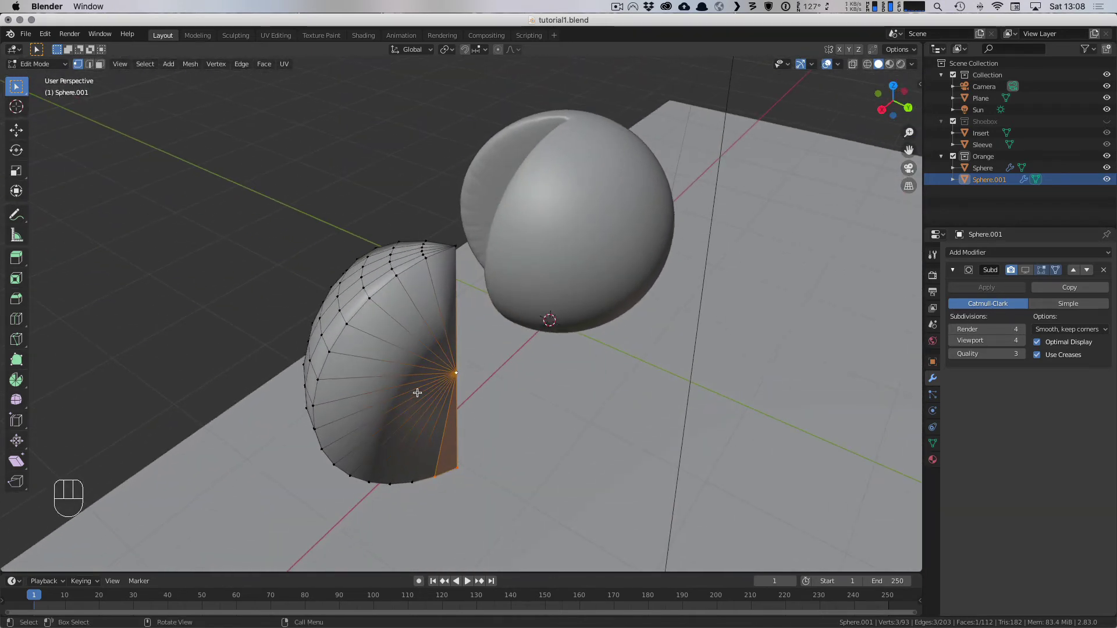
pyautogui.moveTo(432, 387); pyautogui.dragTo(408, 373, button='middle')
pyautogui.press('a')
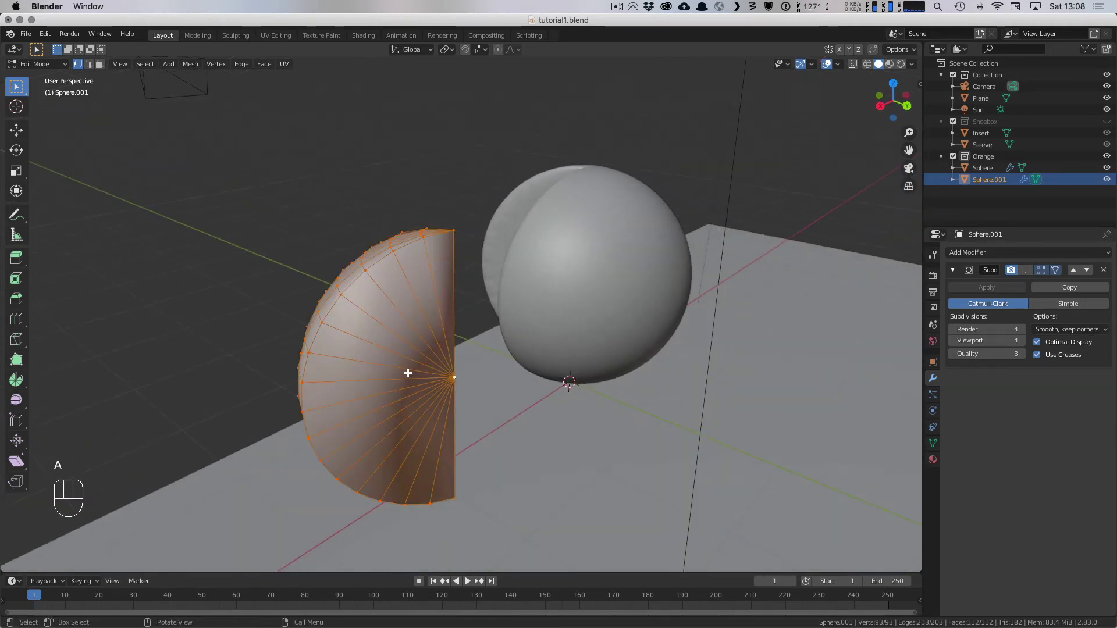
pyautogui.press('space')
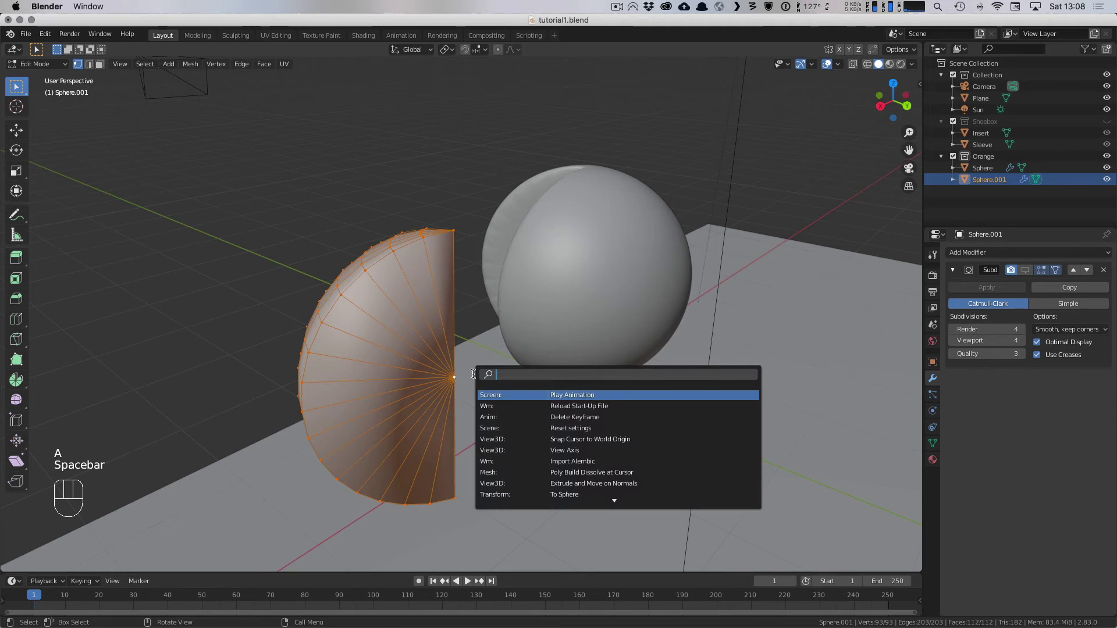
pyautogui.write('normal')
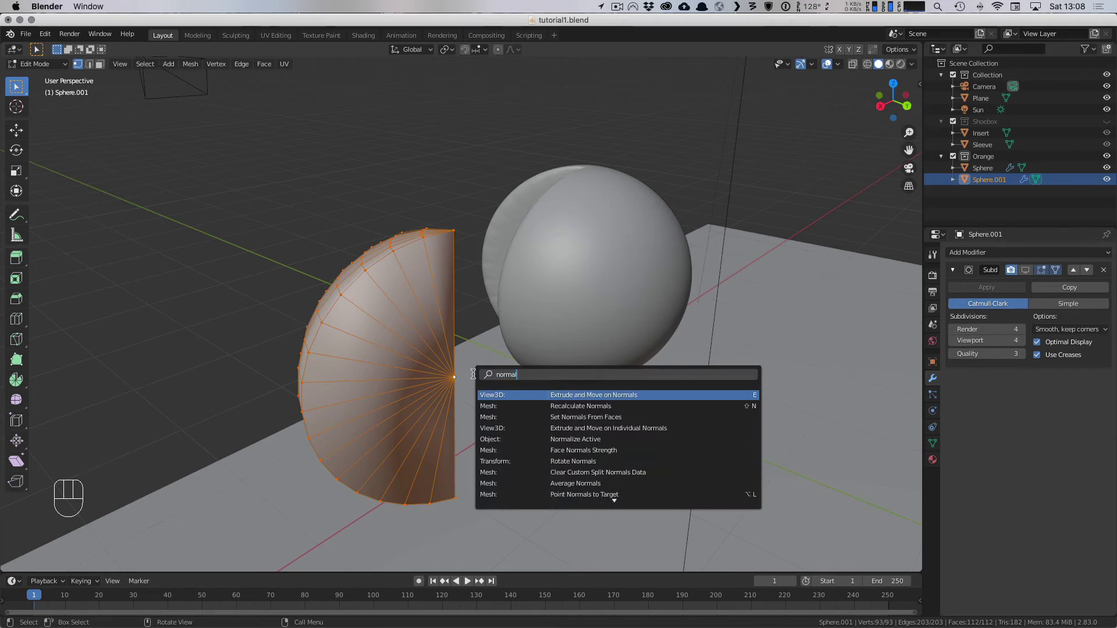
pyautogui.press('Down')
pyautogui.press('Return')
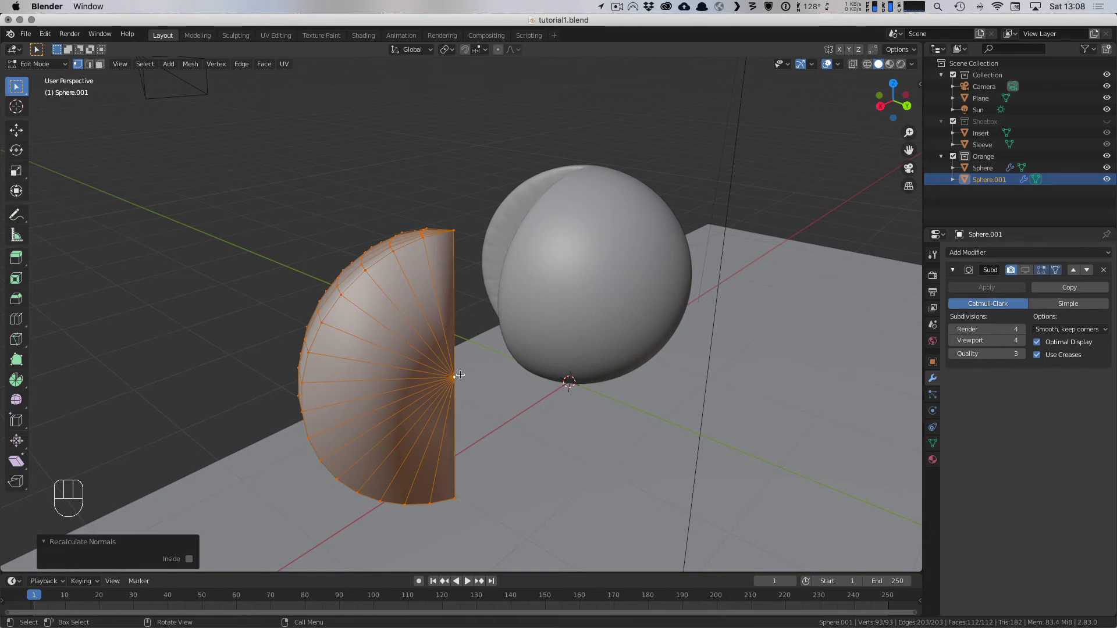
pyautogui.press('space')
pyautogui.write('norm')
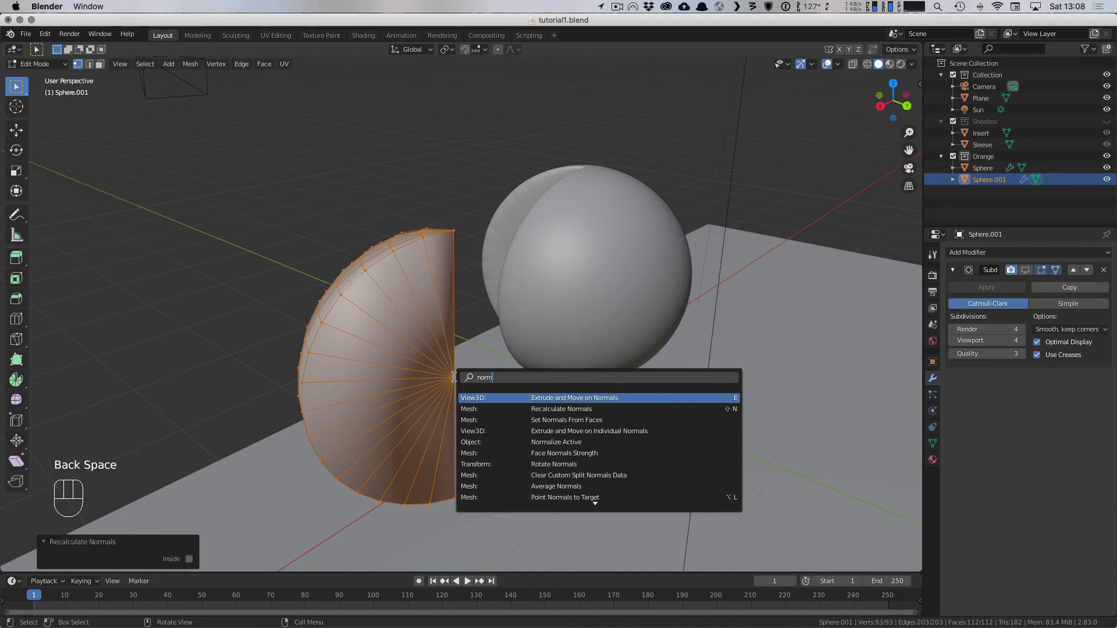
pyautogui.press('BackSpace')
pyautogui.press('BackSpace')
pyautogui.press('BackSpace')
pyautogui.press('BackSpace')
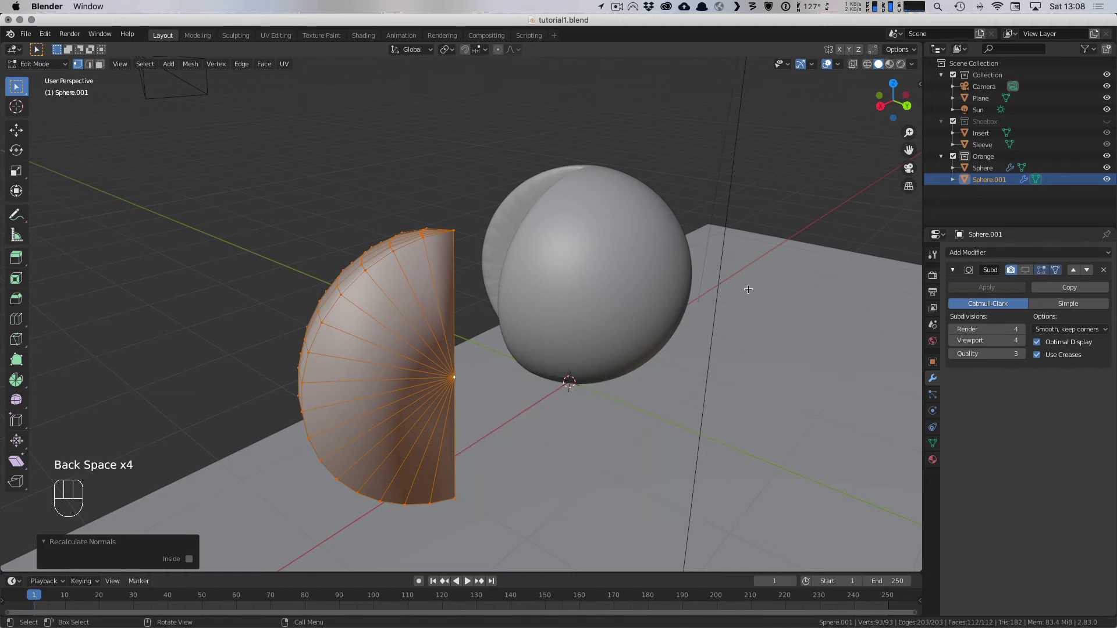
# Step: Show the sidebar and look through its tool options and item transform settings for the wedge
pyautogui.press('n')
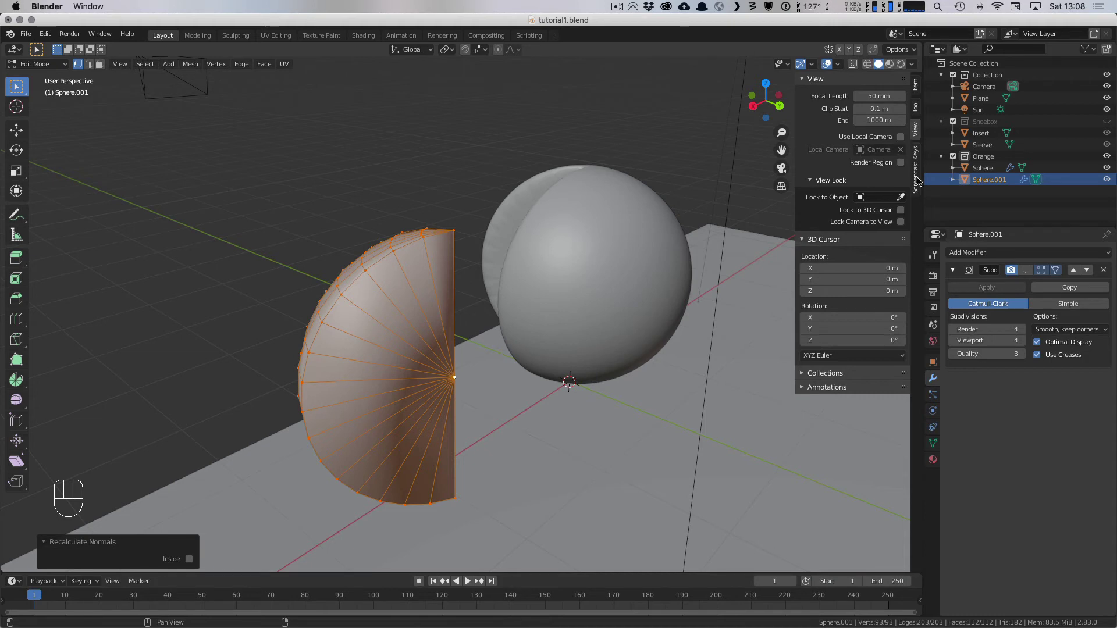
pyautogui.click(916, 109)
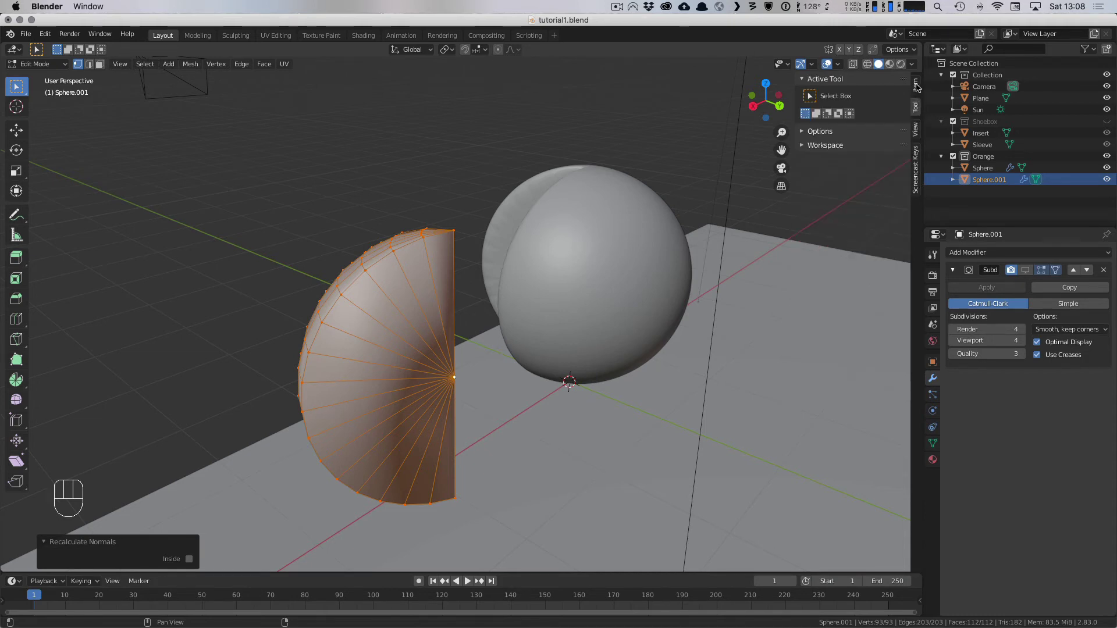
pyautogui.click(870, 131)
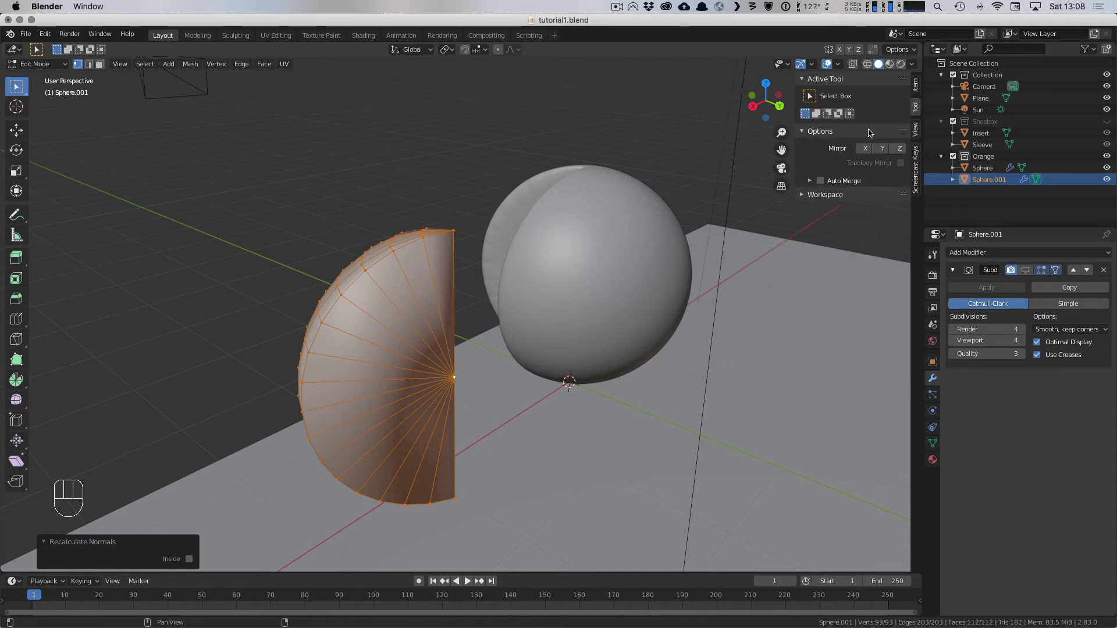
pyautogui.press('Tab')
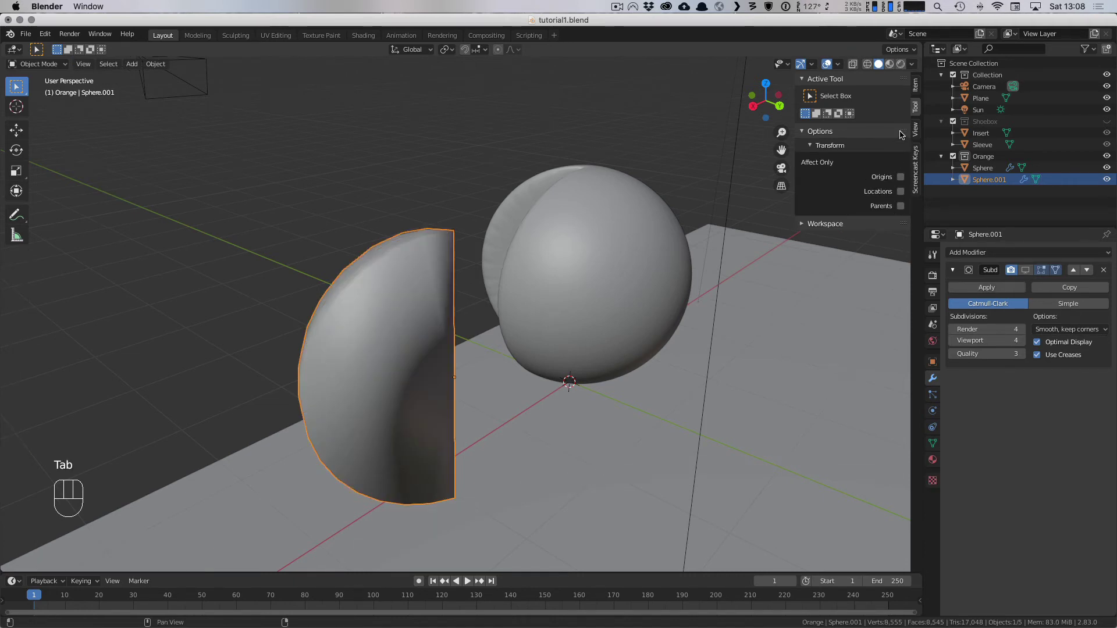
pyautogui.press('Tab')
pyautogui.click(916, 85)
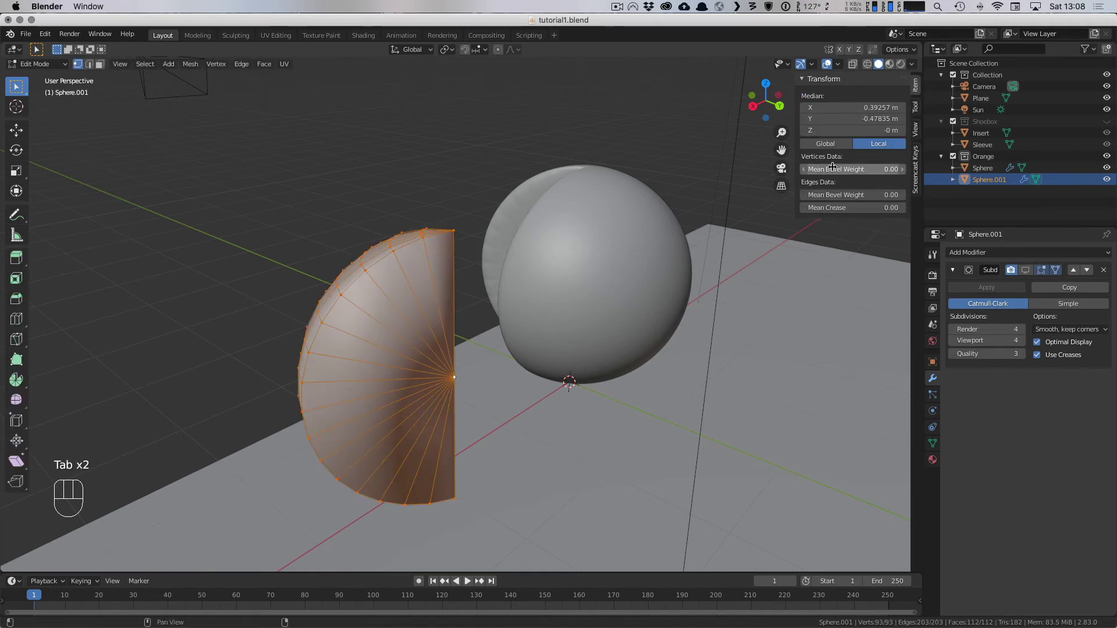
pyautogui.press('Tab')
# Step: Return to Edit Mode on the wedge and deselect all of its geometry
pyautogui.moveTo(673, 215)
pyautogui.mouseDown(button='middle')
pyautogui.moveTo(469, 350)
pyautogui.moveTo(757, 334)
pyautogui.moveTo(575, 374)
pyautogui.mouseUp(button='middle')
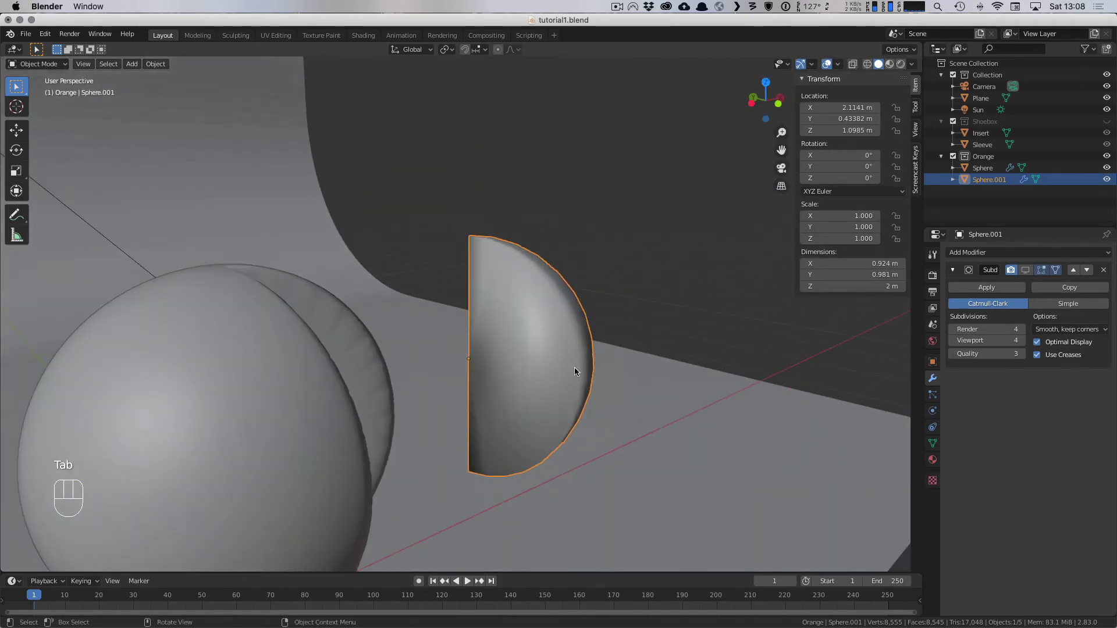
pyautogui.press('Tab')
pyautogui.press('c')
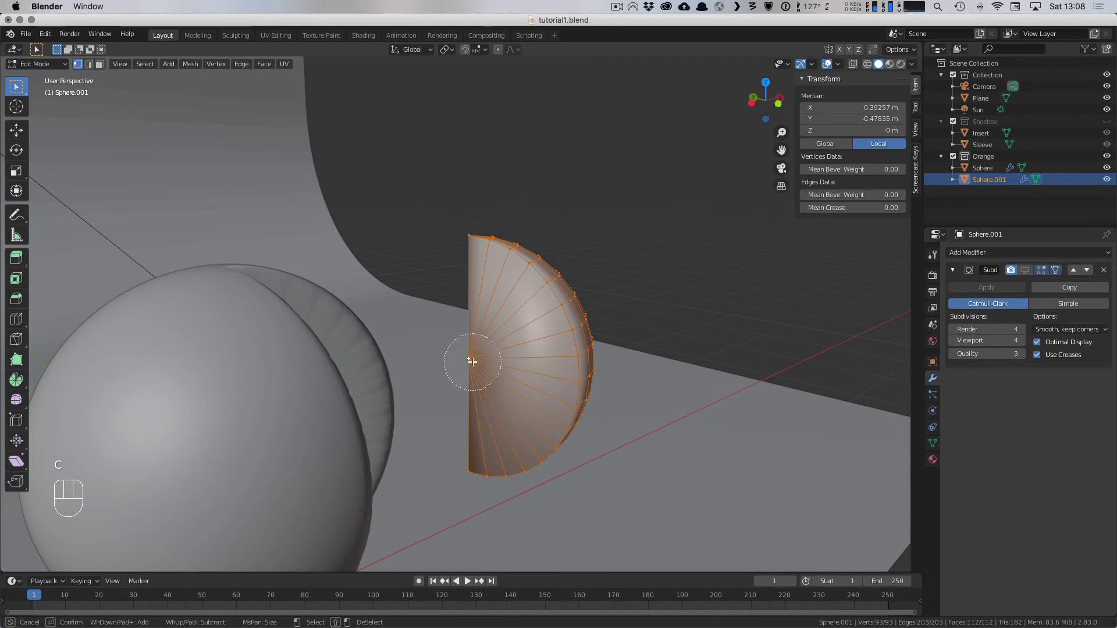
pyautogui.press('Escape')
pyautogui.press('a')
pyautogui.press('a')
pyautogui.press('a')
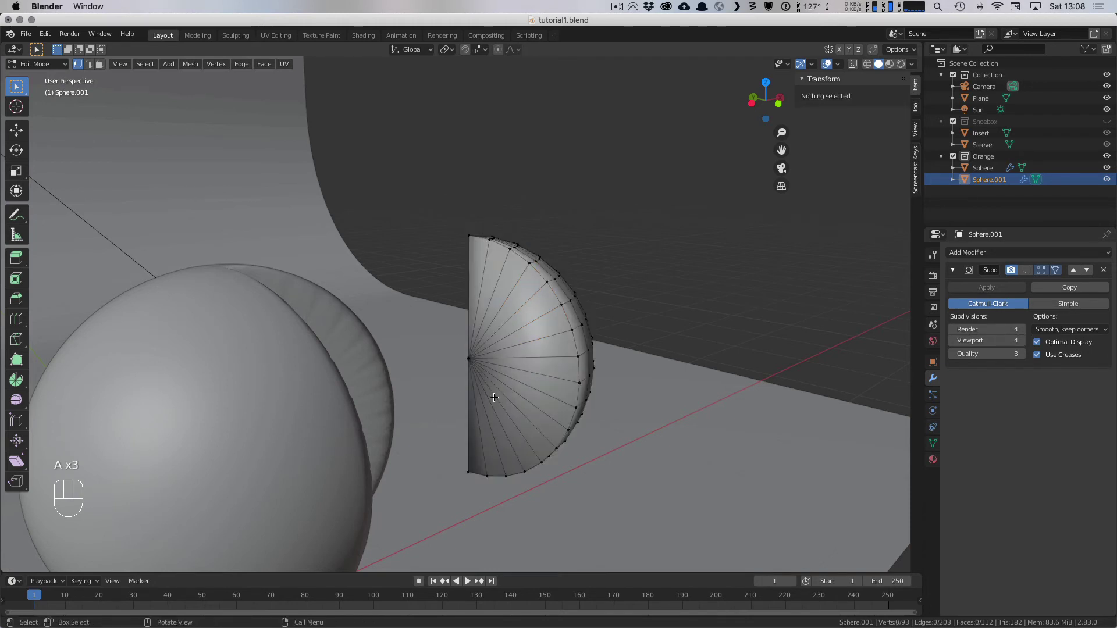
pyautogui.press('c')
pyautogui.click(471, 356)
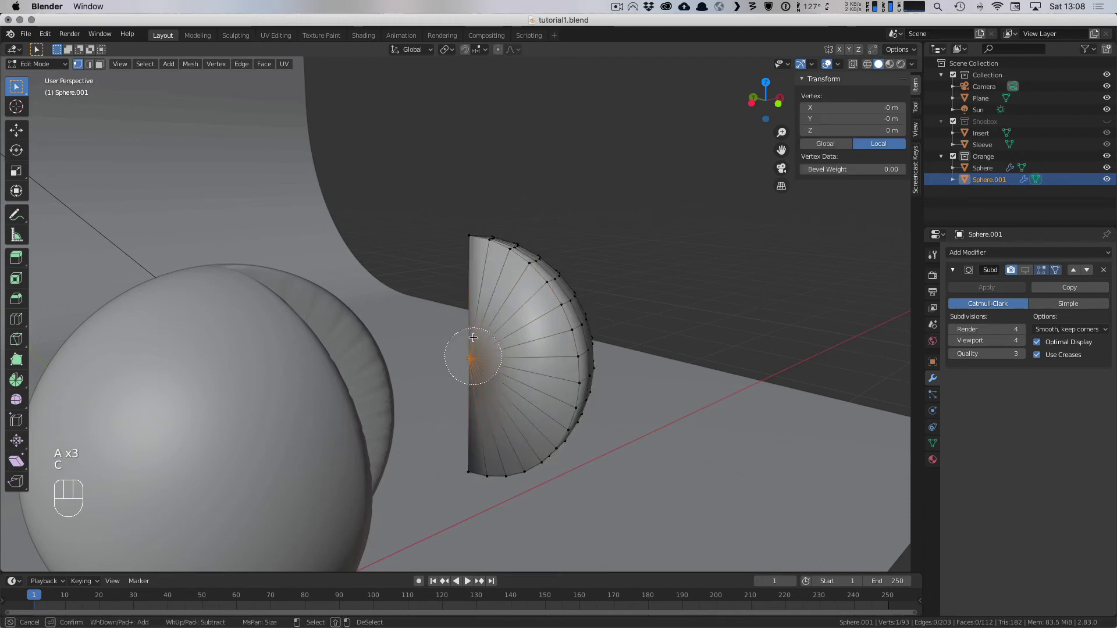
pyautogui.press('Escape')
# Step: Switch to face selection, circle-select all triangular faces on the visible cut side, and subdivide them with one cut
pyautogui.click(100, 64)
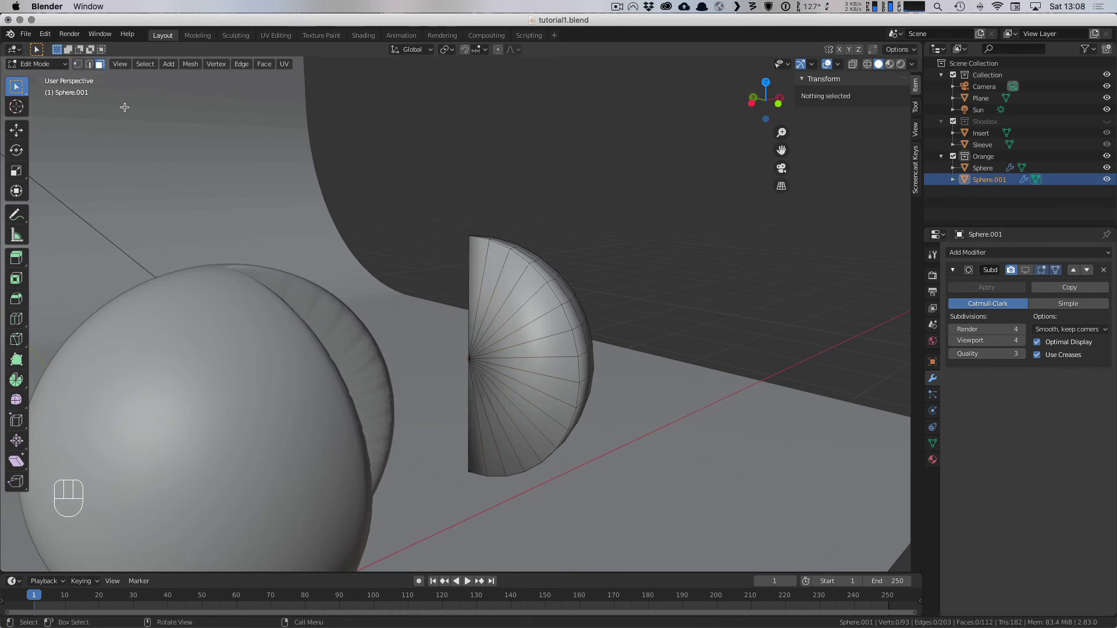
pyautogui.press('c')
pyautogui.moveTo(432, 365)
pyautogui.mouseDown()
pyautogui.moveTo(481, 419)
pyautogui.moveTo(465, 293)
pyautogui.moveTo(481, 309)
pyautogui.mouseUp()
pyautogui.rightClick(481, 310)
pyautogui.rightClick(481, 309)
pyautogui.click(487, 310)
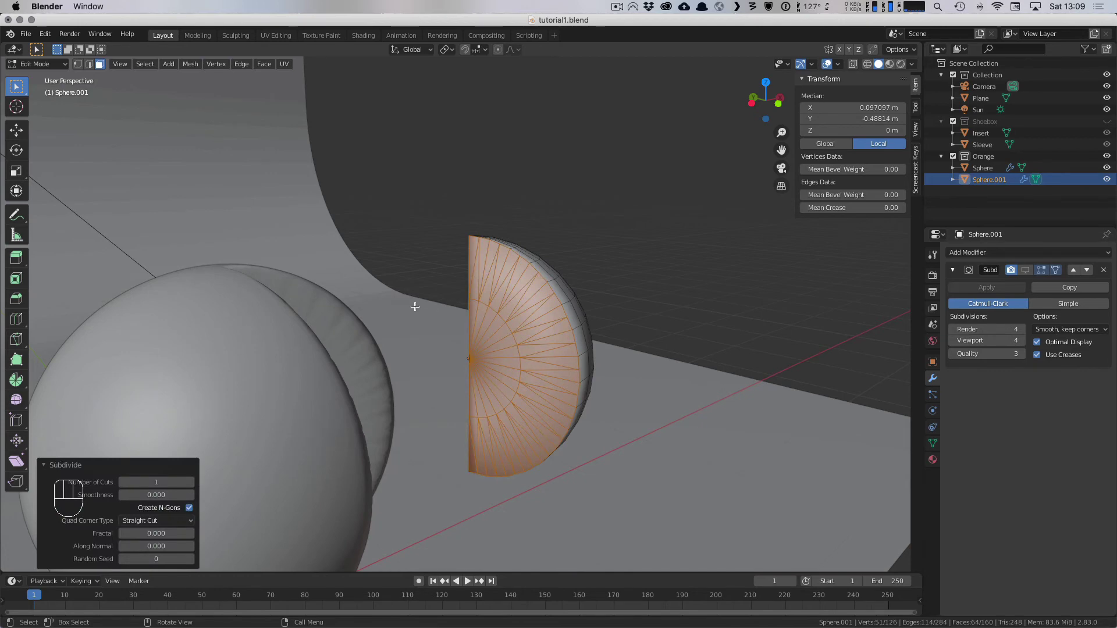
# Step: Deselect everything and circle-select the triangular faces on the wedge's opposite, unsubdivided cut side
pyautogui.moveTo(415, 307); pyautogui.dragTo(474, 350, button='middle')
pyautogui.press('a')
pyautogui.press('a')
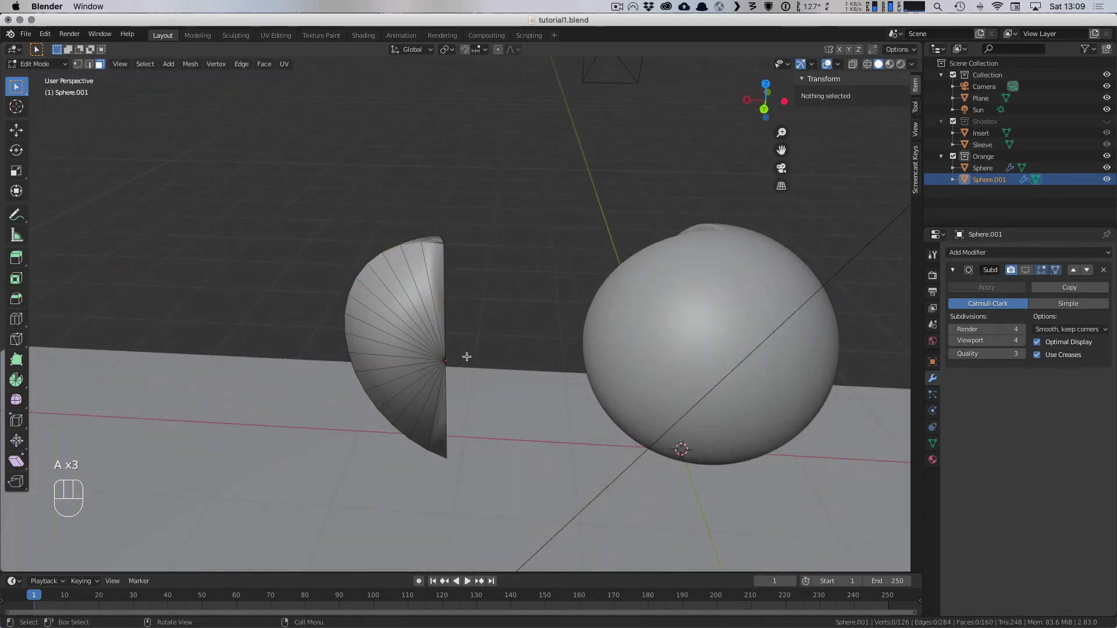
pyautogui.press('a')
pyautogui.press('c')
# Step: Try subdividing the selected cut-side faces with one cut and undo the subdivision
pyautogui.rightClick(422, 308)
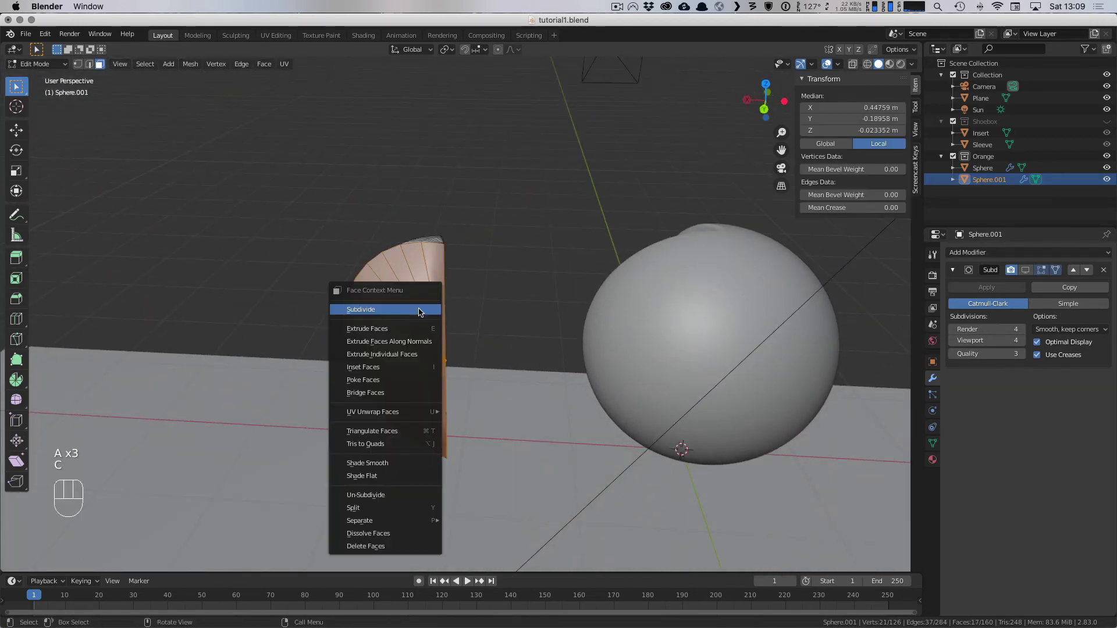
pyautogui.click(423, 312)
pyautogui.moveTo(484, 360); pyautogui.dragTo(436, 450, button='middle')
pyautogui.press('super+z')
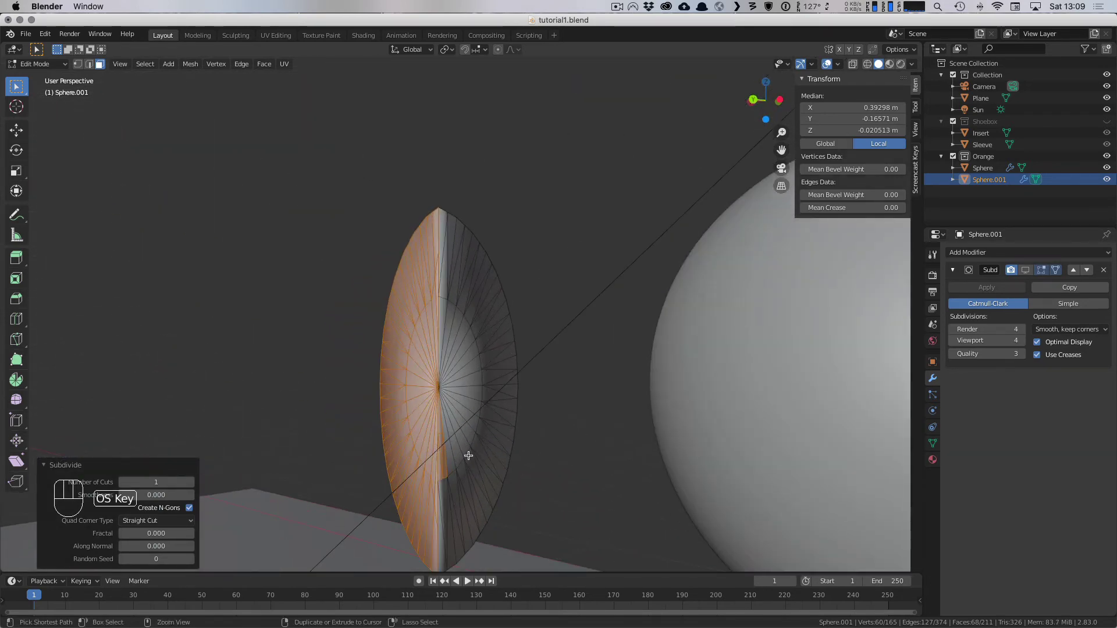
# Step: Remove the stray adjacent face from the selection and subdivide the remaining cut-side faces with one cut
pyautogui.keyDown('shift'); pyautogui.click(445, 467); pyautogui.keyUp('shift')
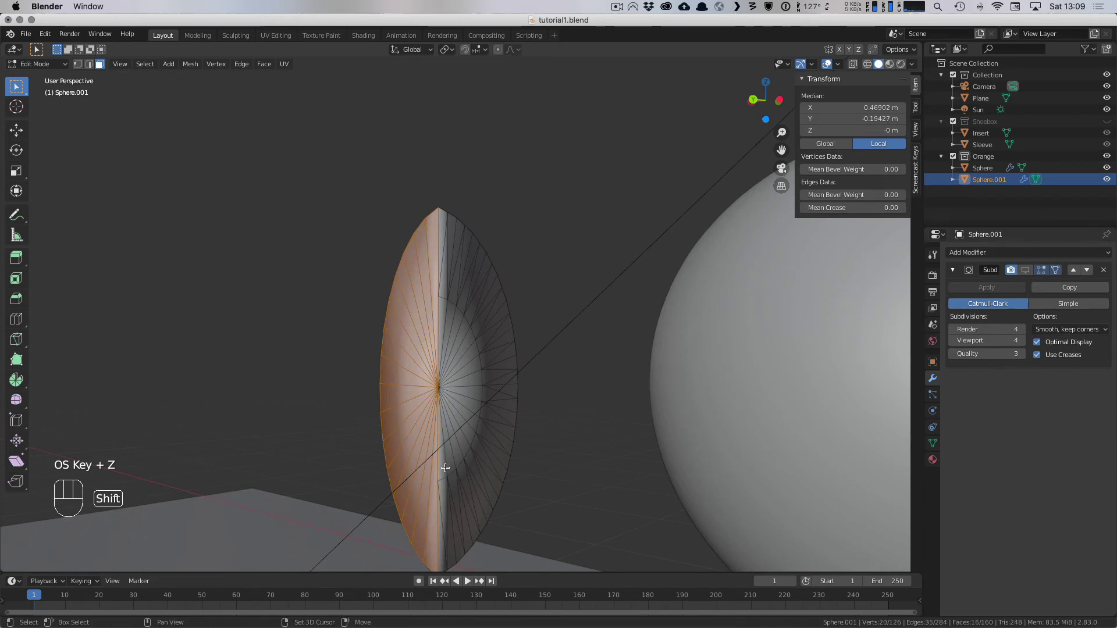
pyautogui.moveTo(460, 464); pyautogui.dragTo(528, 473, button='middle')
pyautogui.press('w')
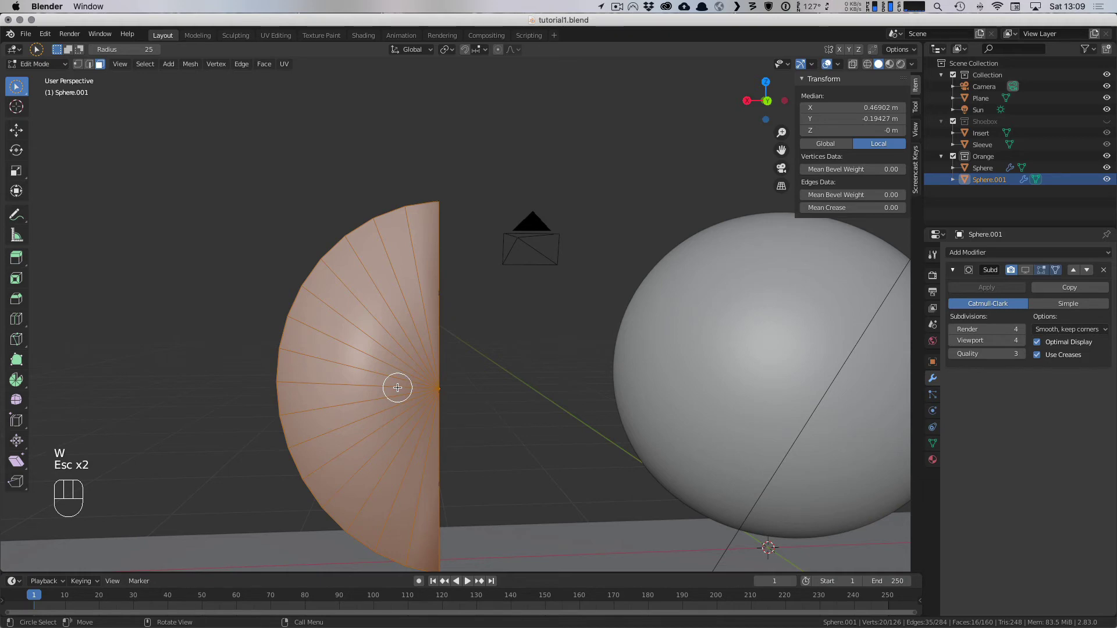
pyautogui.rightClick(397, 388)
pyautogui.click(394, 377)
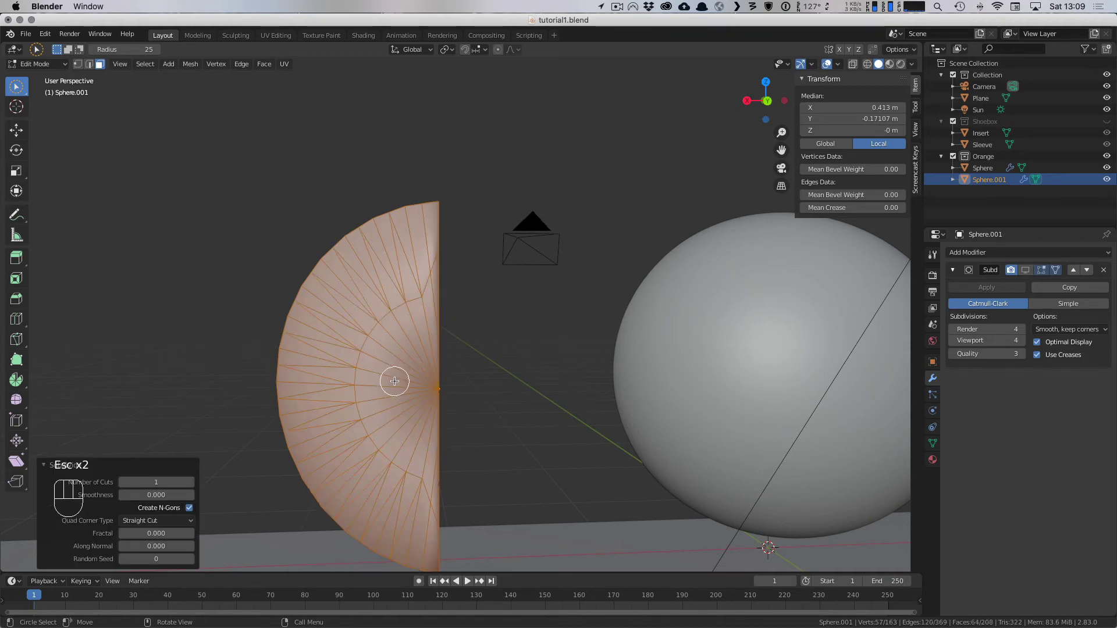
# Step: Return the wedge to Object Mode and check its smoothed shape
pyautogui.moveTo(457, 393)
pyautogui.mouseDown(button='middle')
pyautogui.moveTo(357, 406)
pyautogui.moveTo(571, 411)
pyautogui.moveTo(517, 424)
pyautogui.moveTo(487, 403)
pyautogui.moveTo(681, 407)
pyautogui.moveTo(601, 438)
pyautogui.moveTo(448, 401)
pyautogui.mouseUp(button='middle')
pyautogui.press('Tab')
pyautogui.scroll(-2, 503, 424)
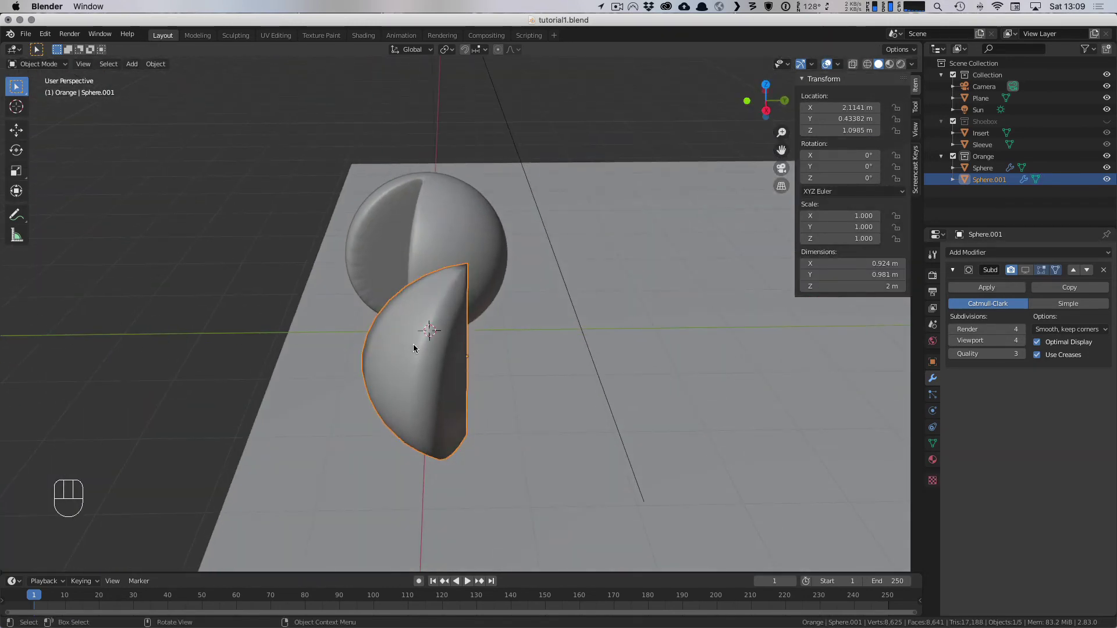
pyautogui.press('Tab')
pyautogui.press('Tab')
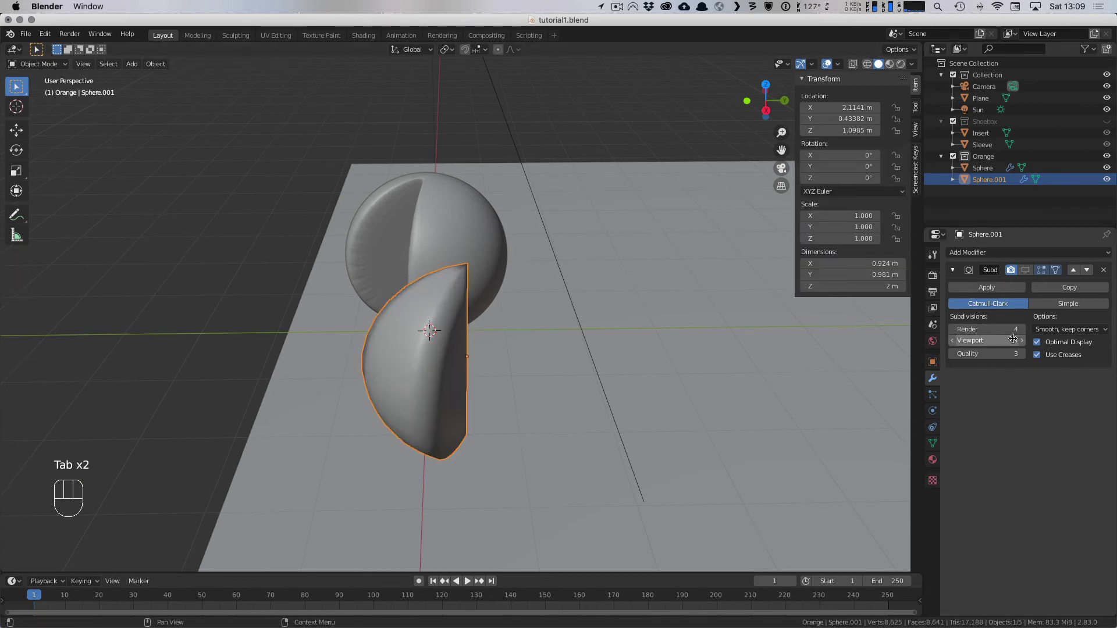
# Step: Set the wedge's Subdivision modifier to 2 viewport and 2 render levels, comparing it with the orange's modifier
pyautogui.click(952, 341)
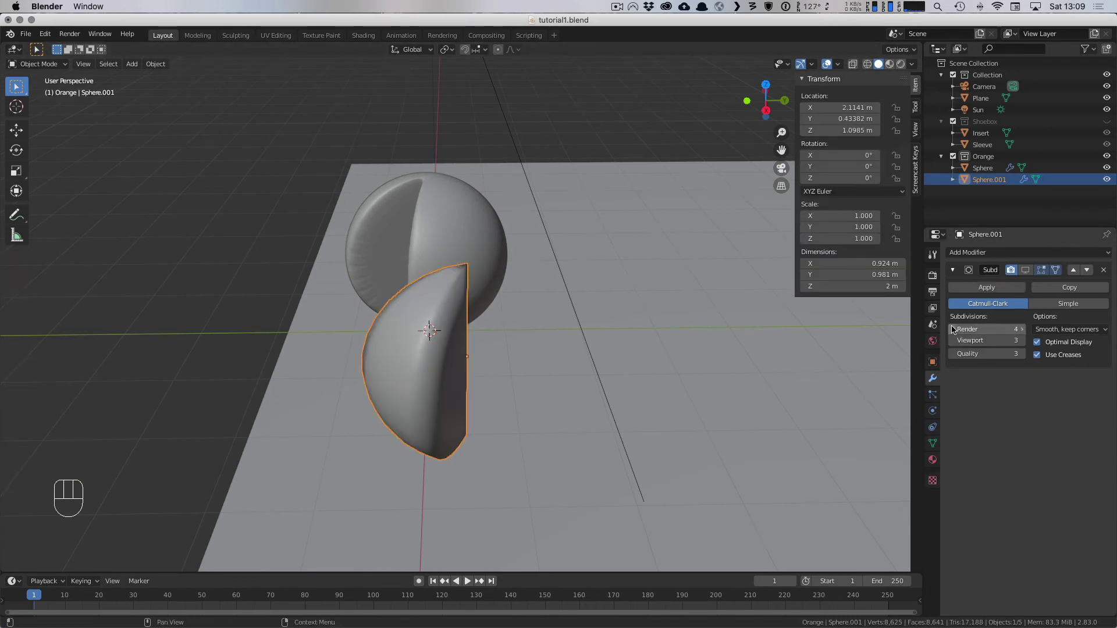
pyautogui.click(952, 329)
pyautogui.click(476, 233)
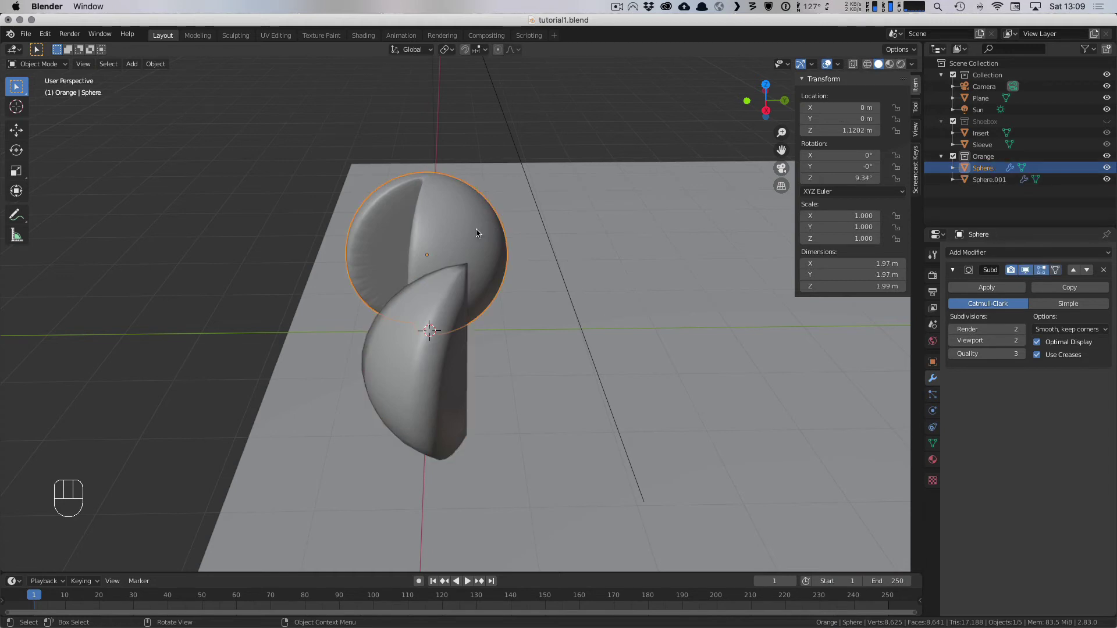
pyautogui.click(396, 358)
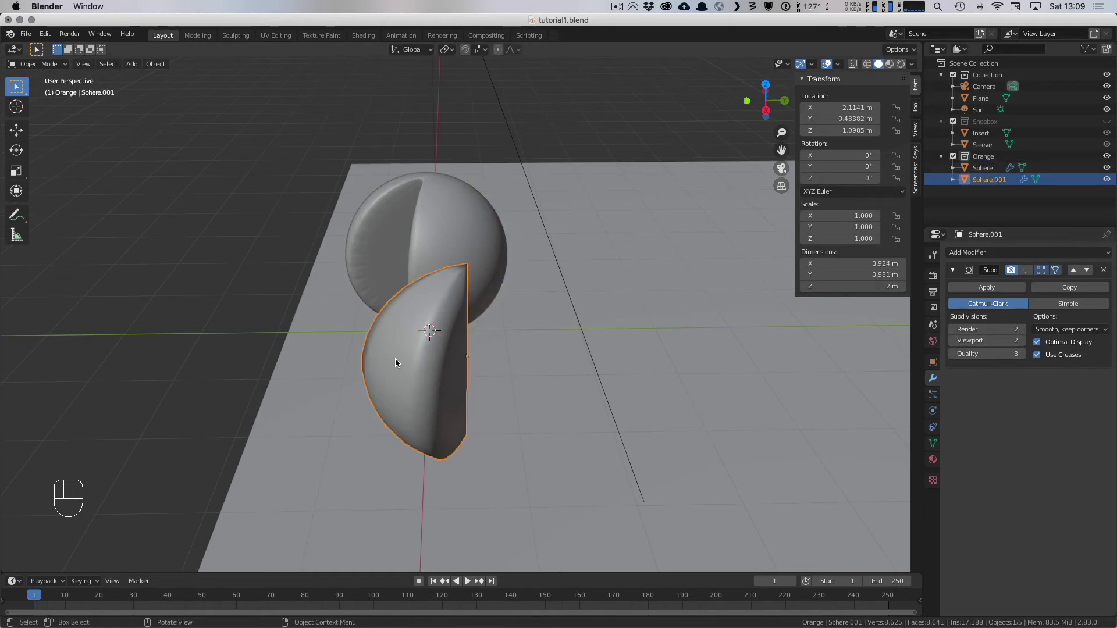
# Step: Rotate the wedge in perspective and right views so its straight edge faces up, near X 43°, Y 74°, Z -16°
pyautogui.moveTo(416, 364); pyautogui.dragTo(581, 349, button='middle')
pyautogui.press('r')
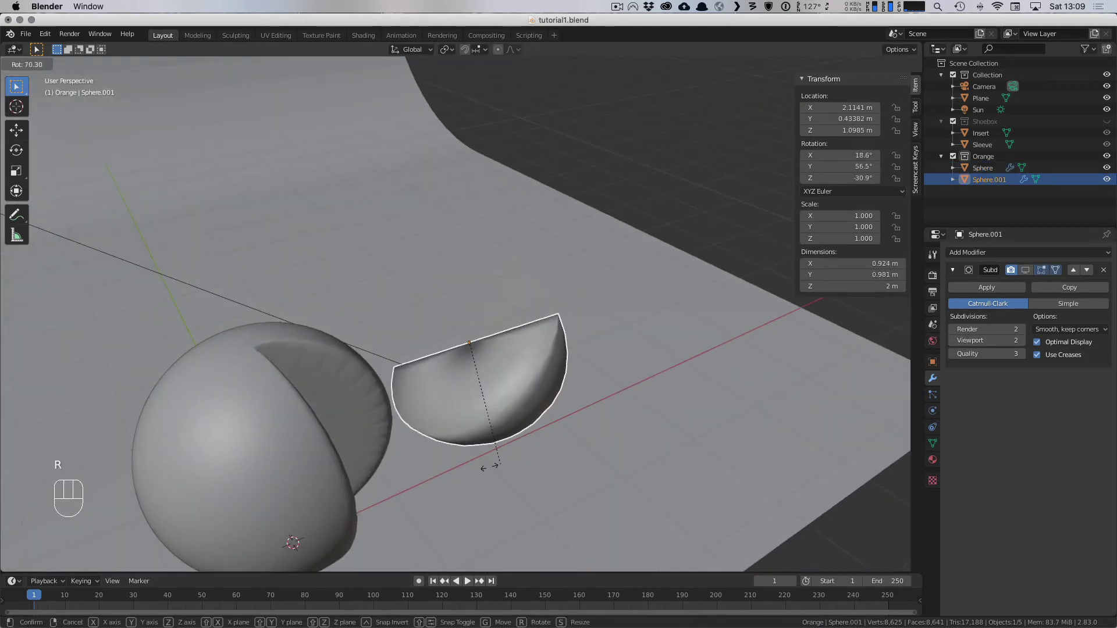
pyautogui.click(466, 468)
pyautogui.press('KP_3')
pyautogui.press('r')
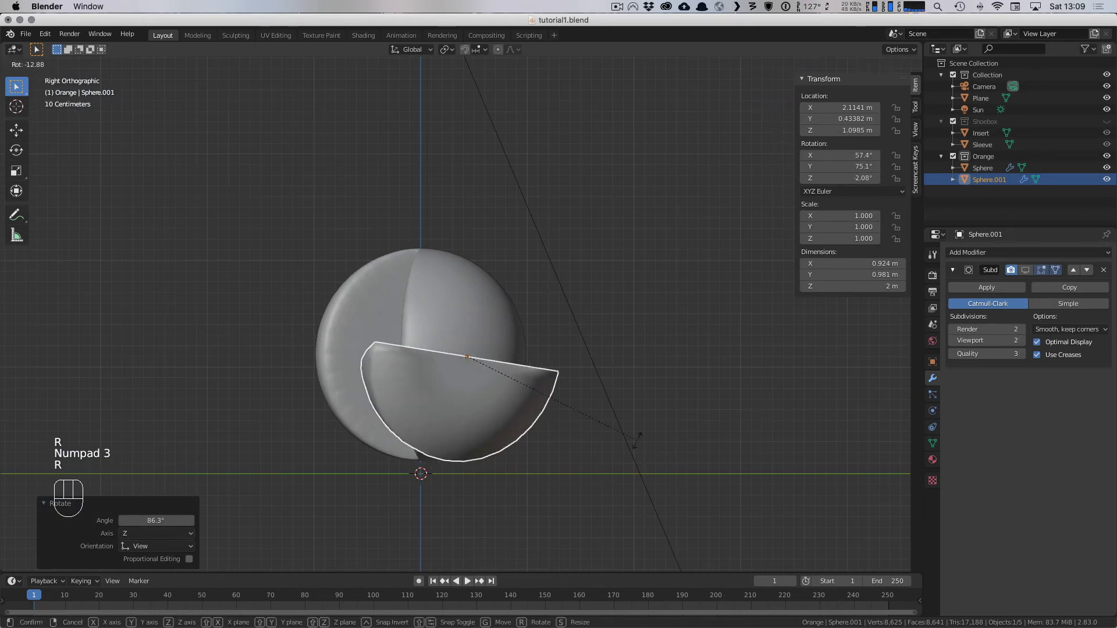
pyautogui.click(626, 452)
# Step: Lower the wedge about 0.05 m, and move the orange and wedge together down about 0.07 m
pyautogui.press('g')
pyautogui.click(604, 453)
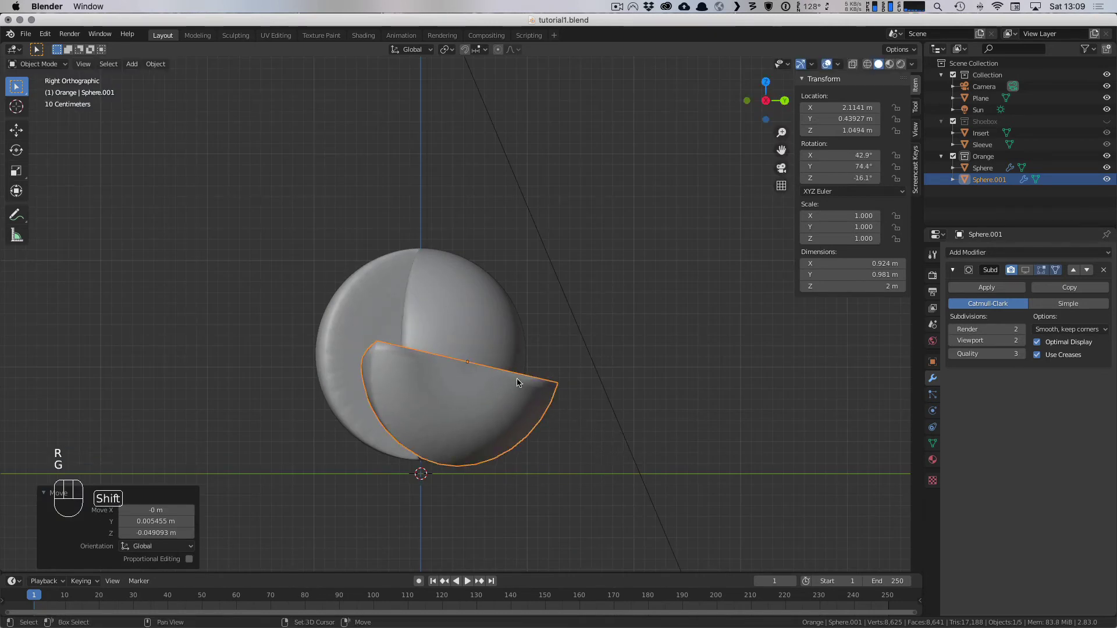
pyautogui.keyDown('shift'); pyautogui.click(501, 329); pyautogui.keyUp('shift')
pyautogui.press('g')
pyautogui.click(587, 365)
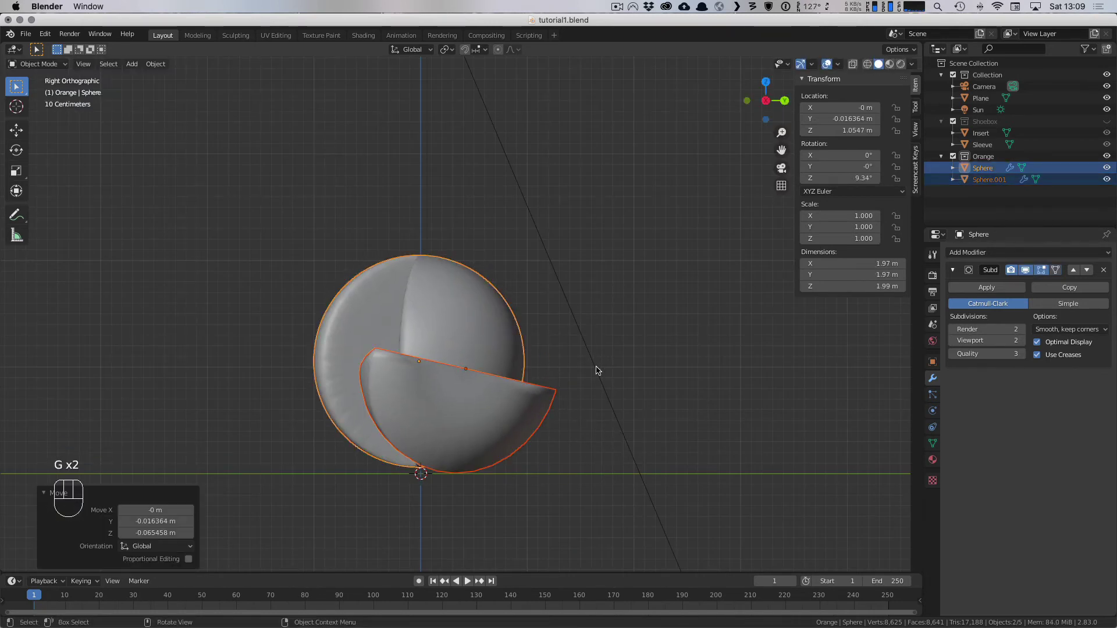
# Step: Select only the wedge and raise it about 0.02 m
pyautogui.click(512, 418)
pyautogui.press('g')
pyautogui.click(396, 405)
# Step: Look through the scene camera and switch the viewport to Rendered shading
pyautogui.moveTo(396, 405); pyautogui.dragTo(505, 406, button='middle')
pyautogui.scroll(-3, 501, 408)
pyautogui.press('KP_0')
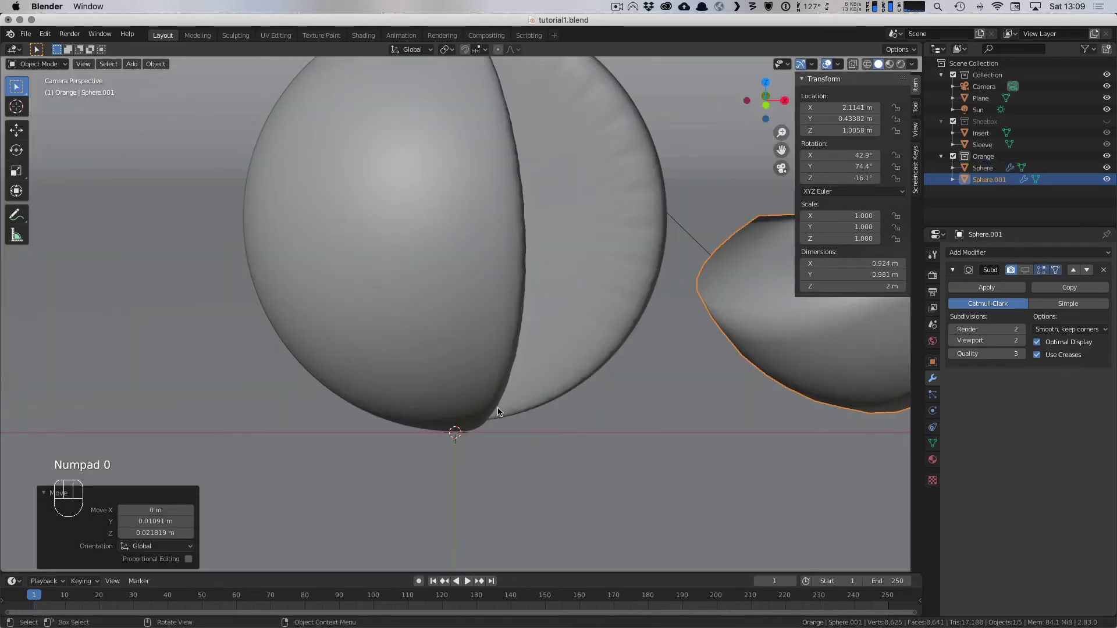
pyautogui.scroll(-3, 498, 402)
pyautogui.press('z')
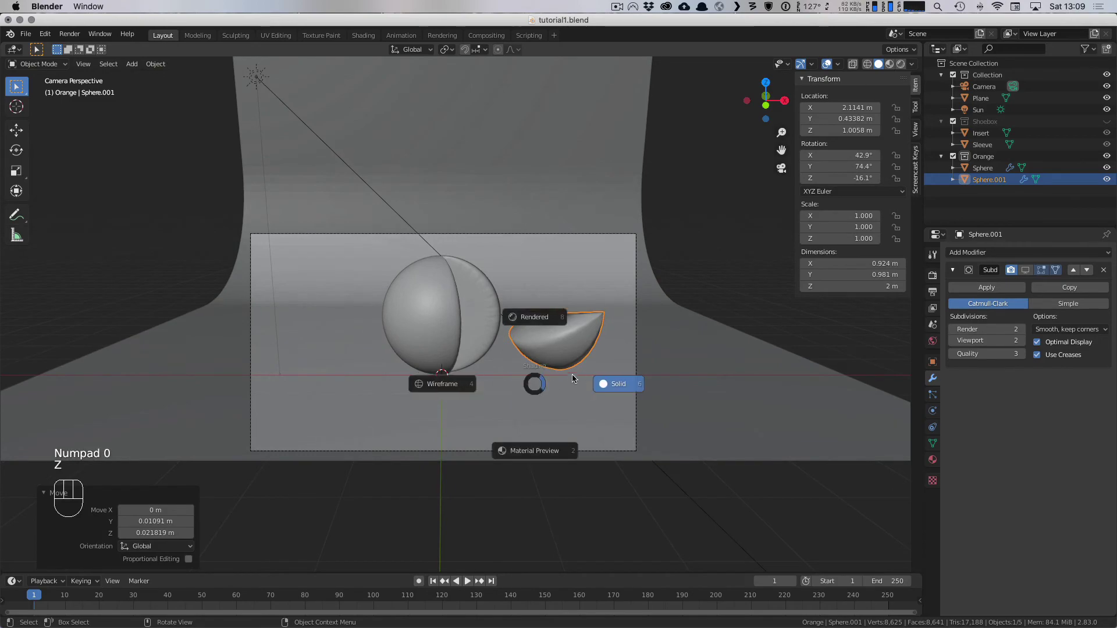
pyautogui.click(512, 317)
# Step: Lower the orange and wedge together about 0.32 m along Z and slide them horizontally about 1.8 m toward negative X
pyautogui.keyDown('shift'); pyautogui.click(438, 326); pyautogui.keyUp('shift')
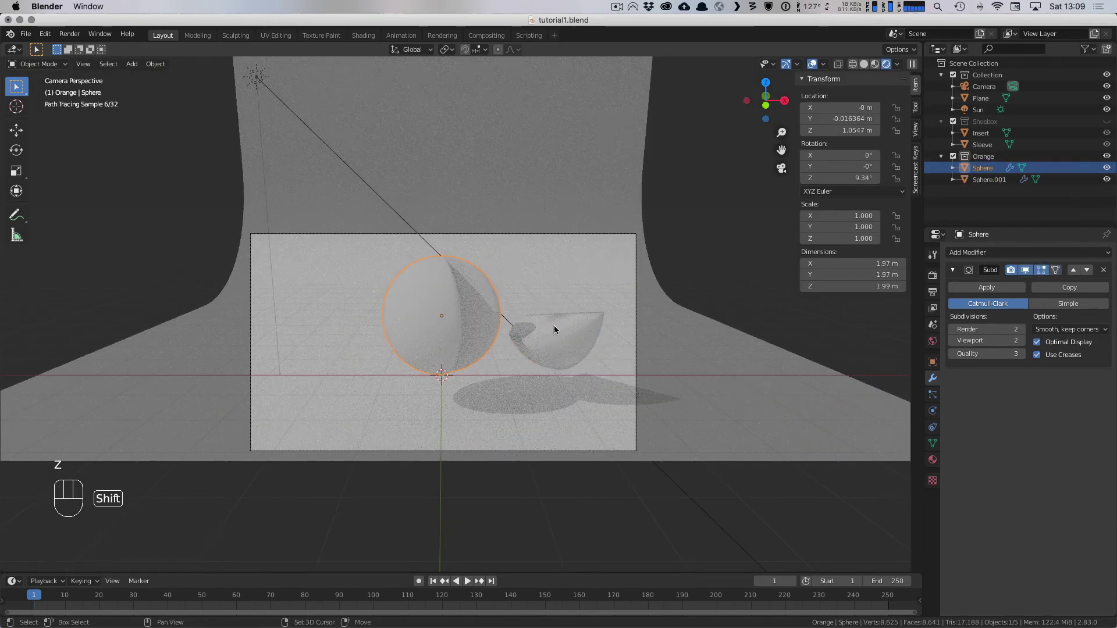
pyautogui.press('g')
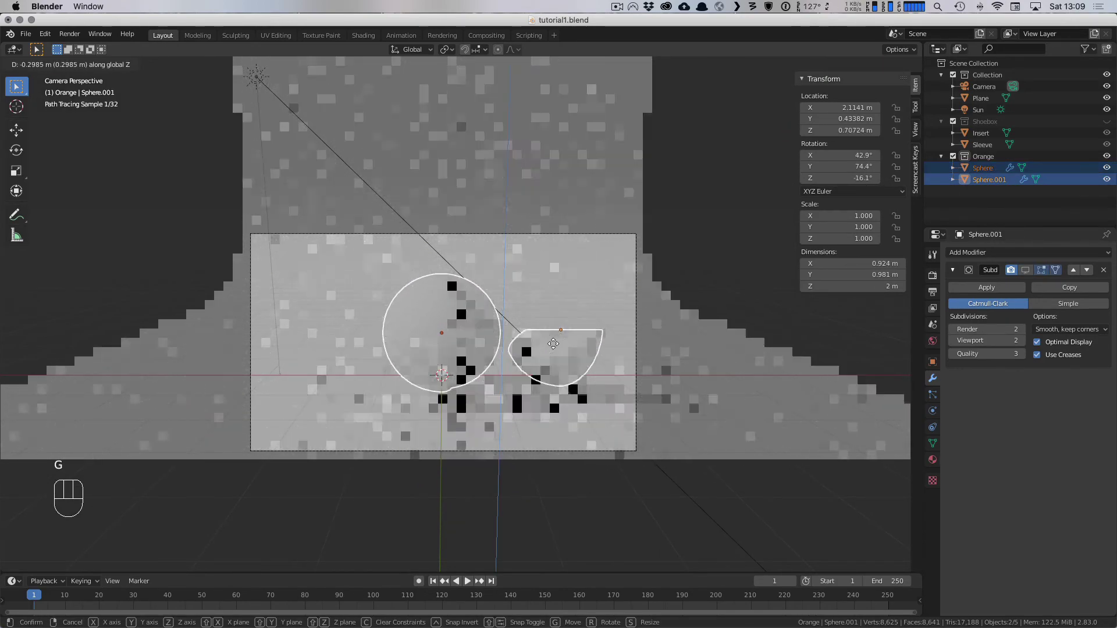
pyautogui.click(554, 343)
pyautogui.press('g')
pyautogui.press('shift')
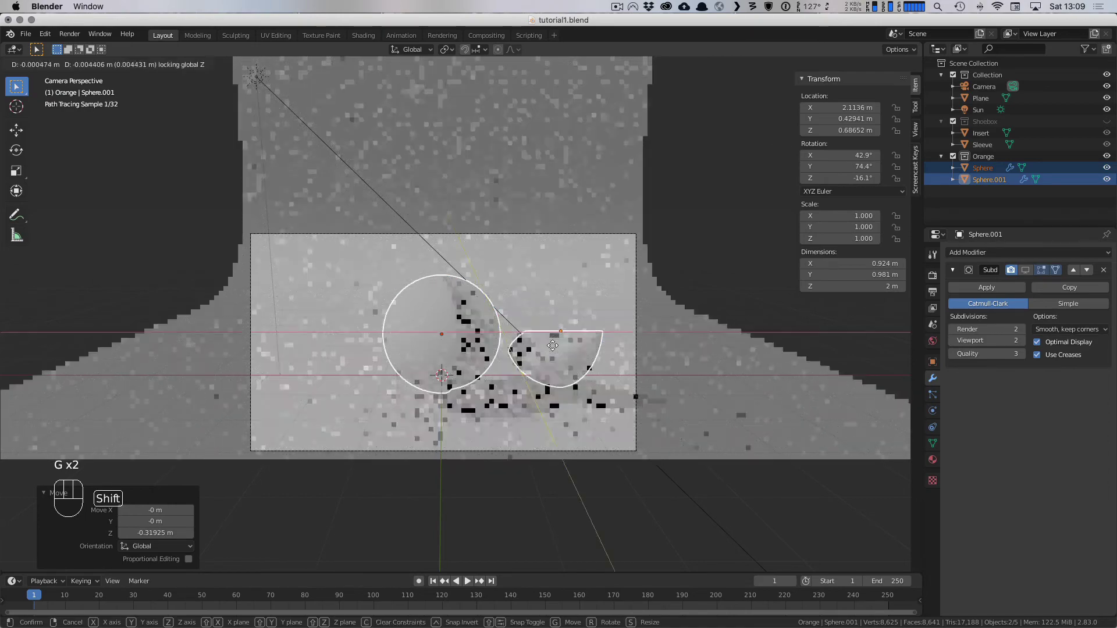
pyautogui.click(381, 335)
# Step: Trackball-rotate the orange by about -63.6° and -16° to expose its cut, and lower it about 0.19 m along Z
pyautogui.click(382, 334)
pyautogui.press('r')
pyautogui.press('r')
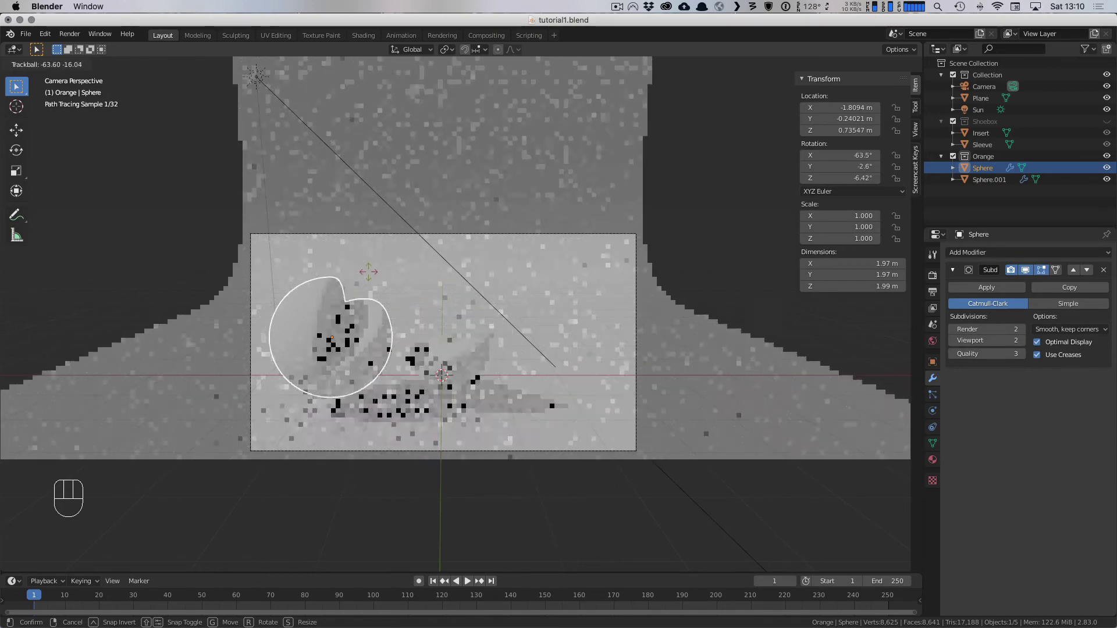
pyautogui.click(367, 267)
pyautogui.press('g')
pyautogui.press('z')
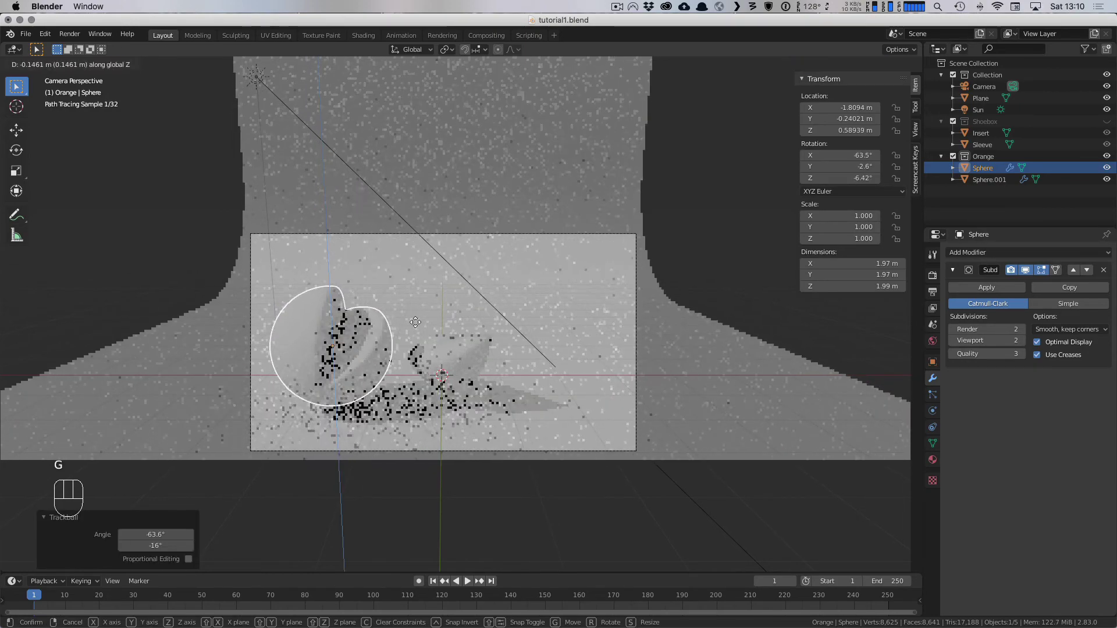
pyautogui.click(414, 325)
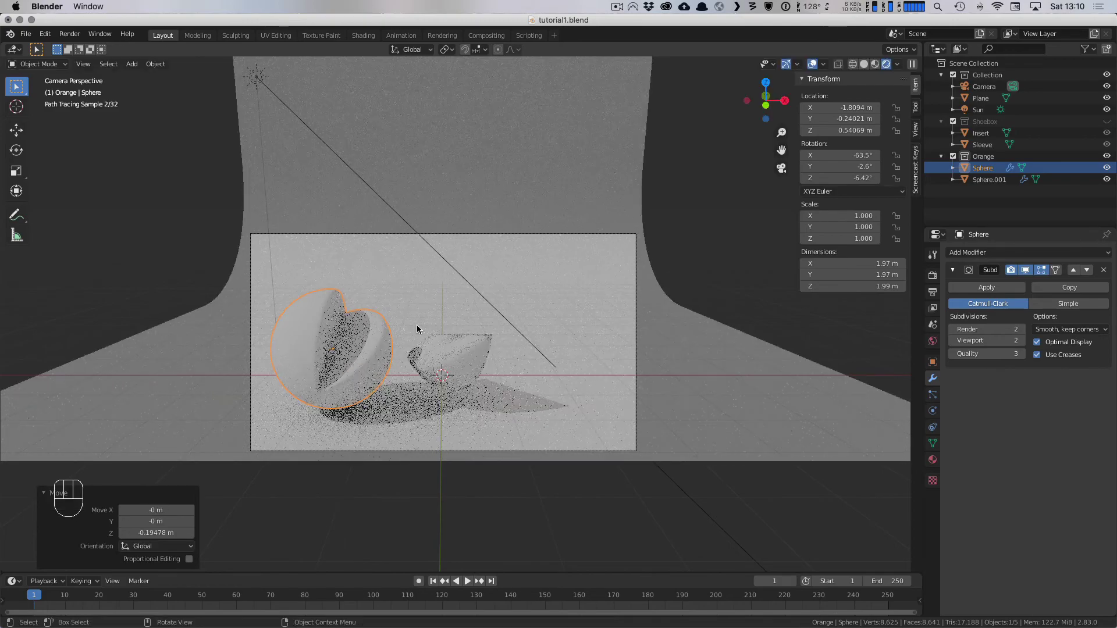
# Step: Select the wedge and lower it about 0.15 m along the Z axis
pyautogui.click(445, 349)
pyautogui.press('g')
pyautogui.press('z')
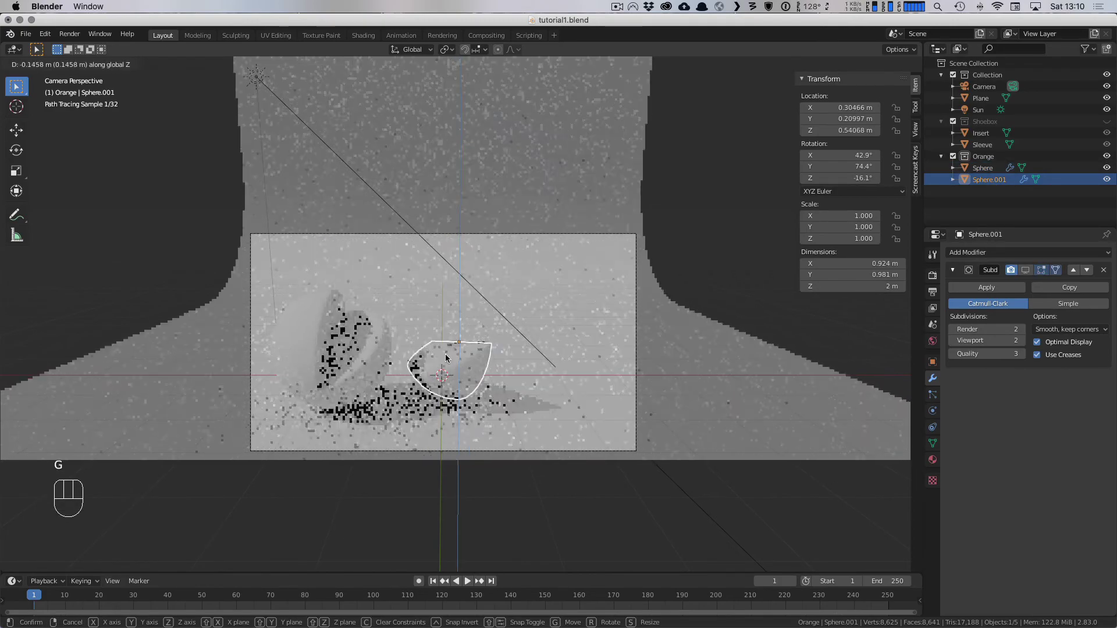
pyautogui.click(446, 362)
# Step: Trackball-rotate the wedge by about -26.9° and -116°, and turn it about -38.8° around global Z
pyautogui.press('r')
pyautogui.press('r')
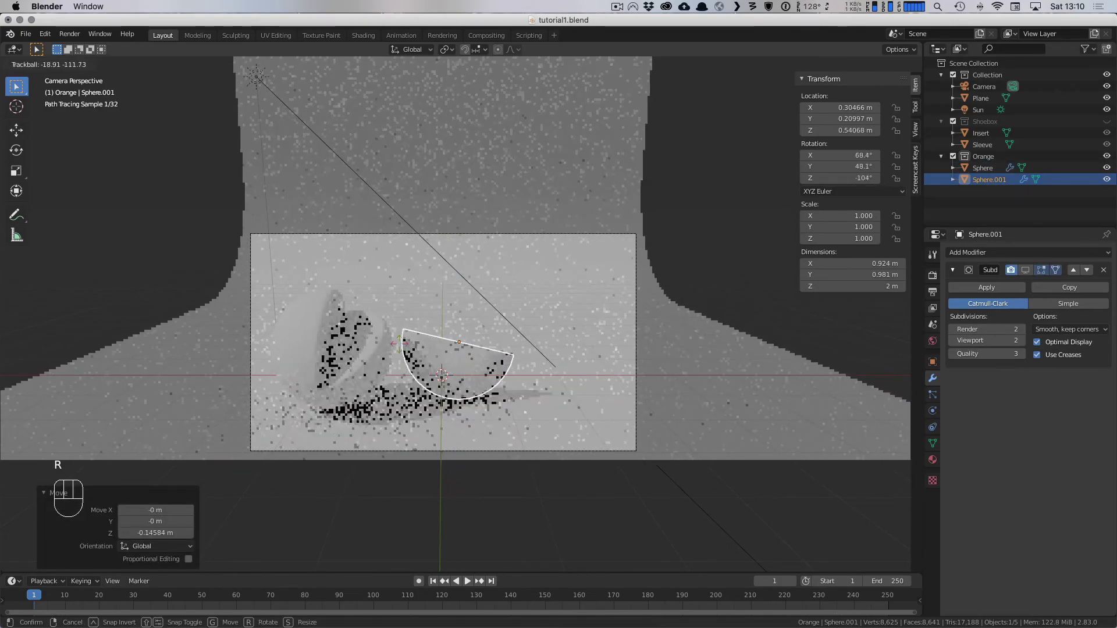
pyautogui.click(548, 356)
pyautogui.press('r')
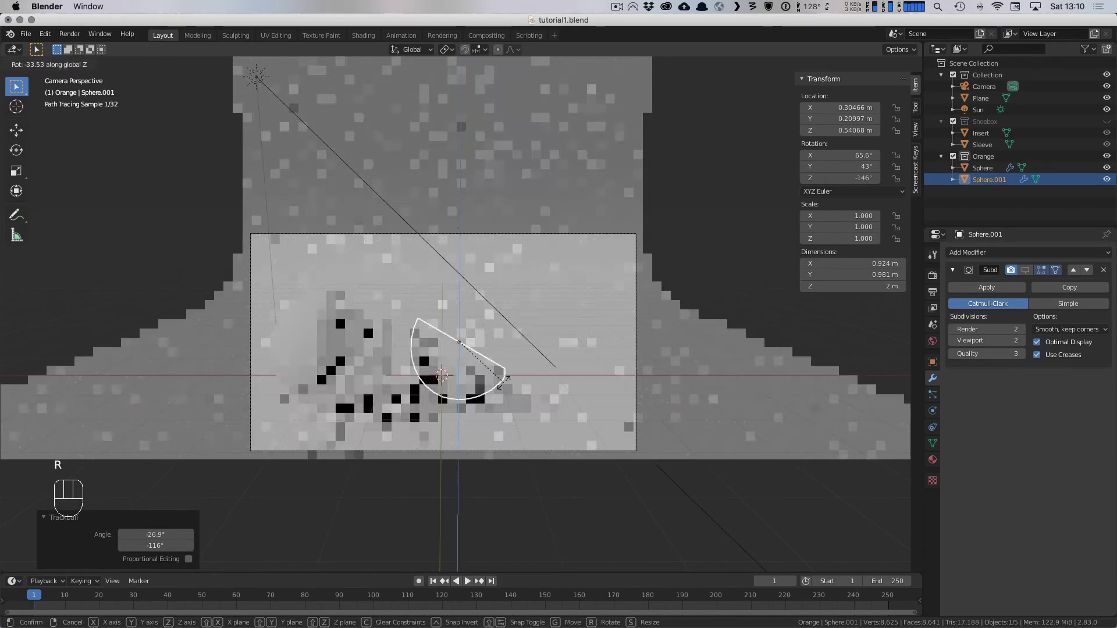
pyautogui.click(498, 382)
# Step: Slide the wedge horizontally about -0.16 m in X and -0.09 m in Y, and rotate it about -97° around Z
pyautogui.press('g')
pyautogui.hotkey('shift', 'z')
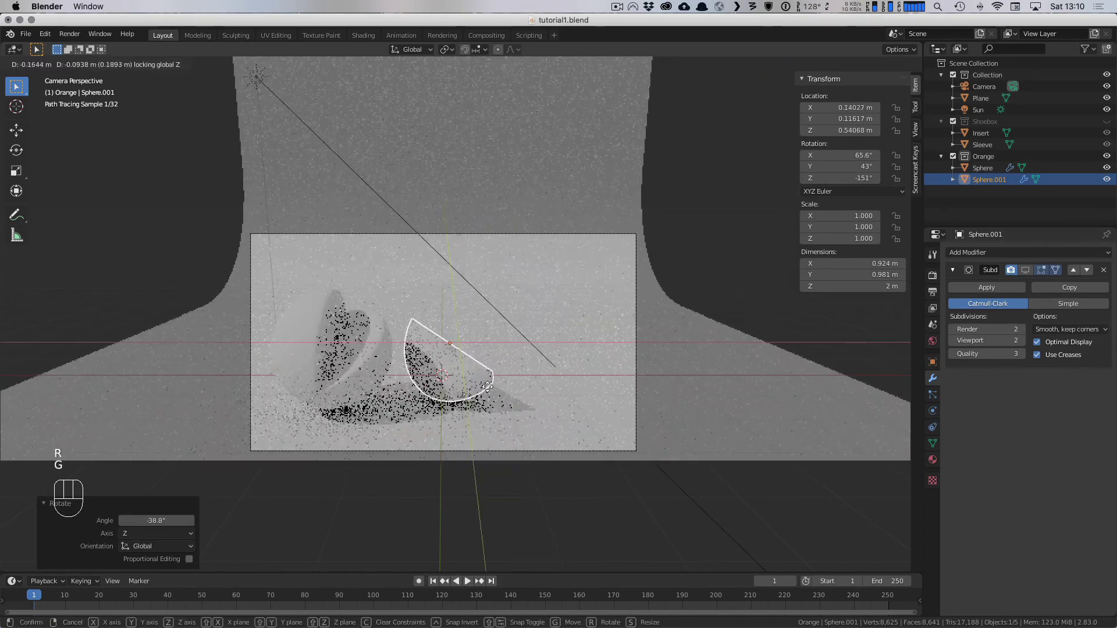
pyautogui.click(506, 385)
pyautogui.press('r')
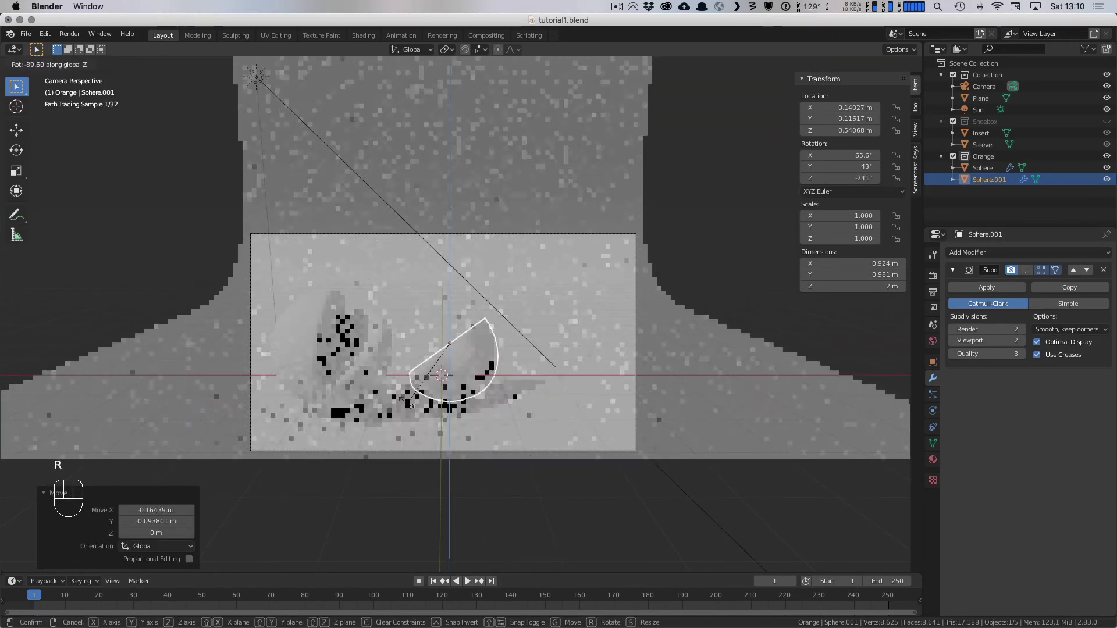
pyautogui.click(516, 406)
# Step: Lower the wedge about 0.05 m along Z and switch the viewport to Solid shading after previewing materials
pyautogui.press('g')
pyautogui.press('z')
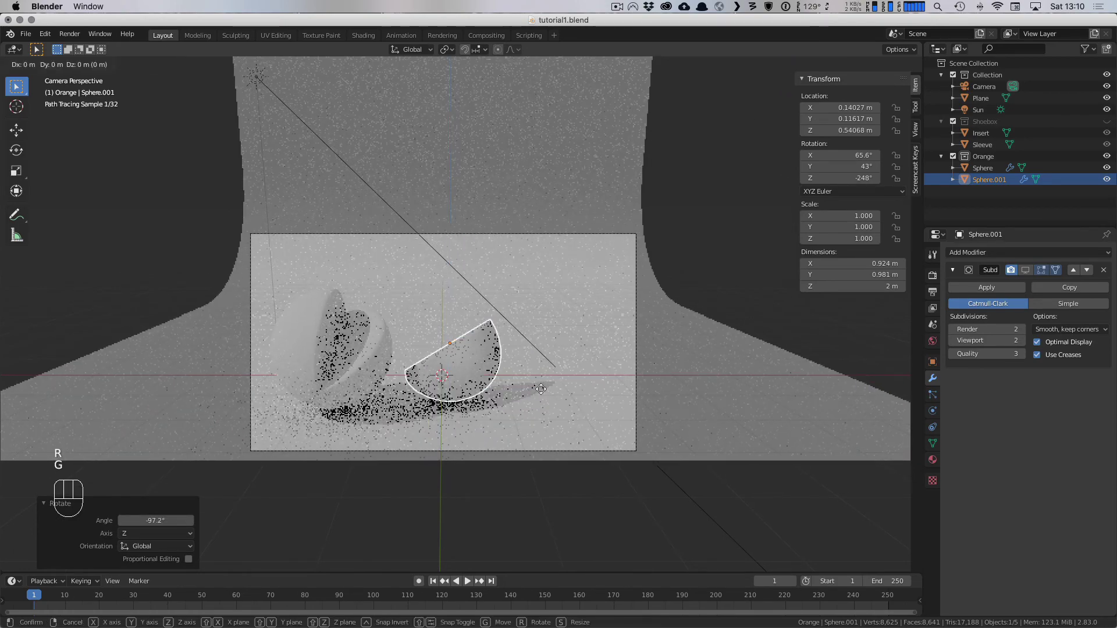
pyautogui.click(535, 396)
pyautogui.press('z')
pyautogui.click(536, 433)
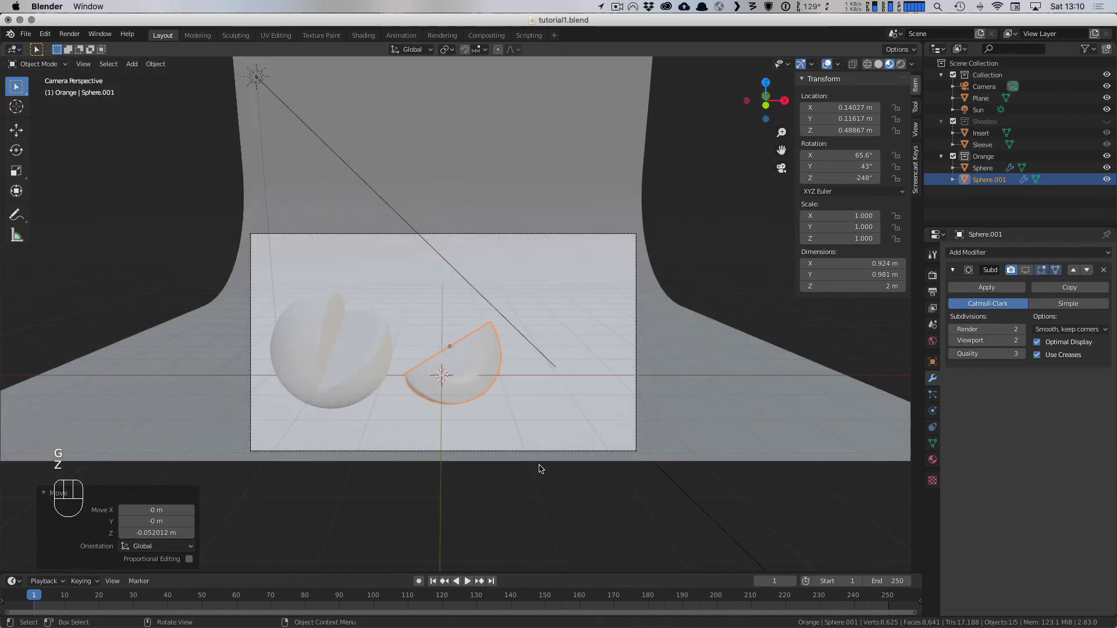
pyautogui.press('z')
pyautogui.click(638, 468)
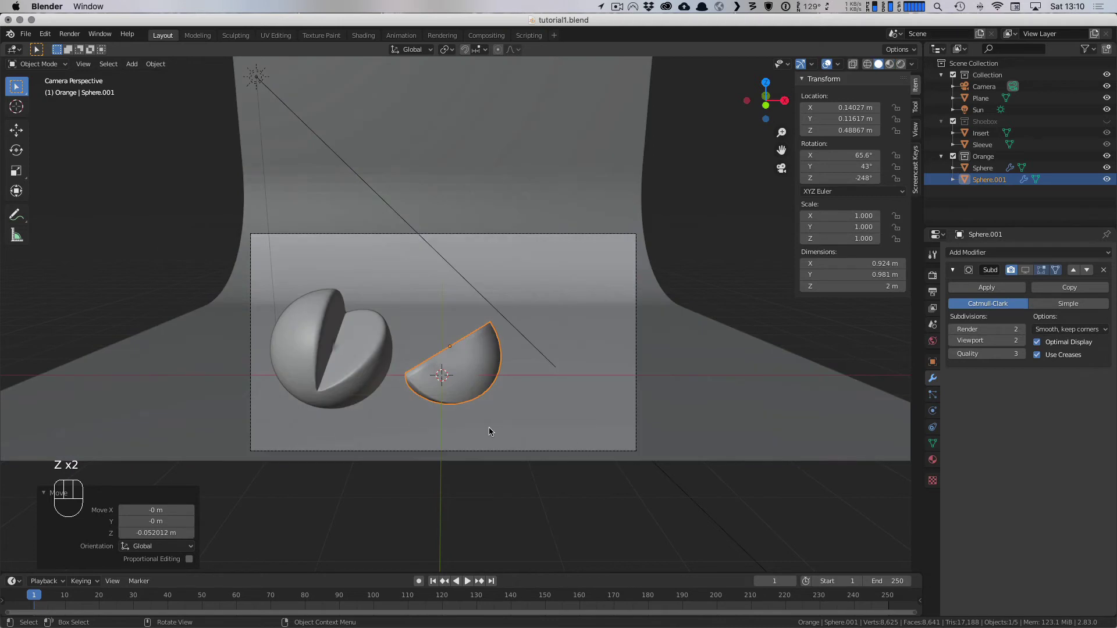
# Step: Lower the wedge about 0.17 m along Z toward the floor
pyautogui.keyDown('shift'); pyautogui.moveTo(487, 414); pyautogui.dragTo(506, 368, button='middle'); pyautogui.keyUp('shift')
pyautogui.press('g')
pyautogui.press('z')
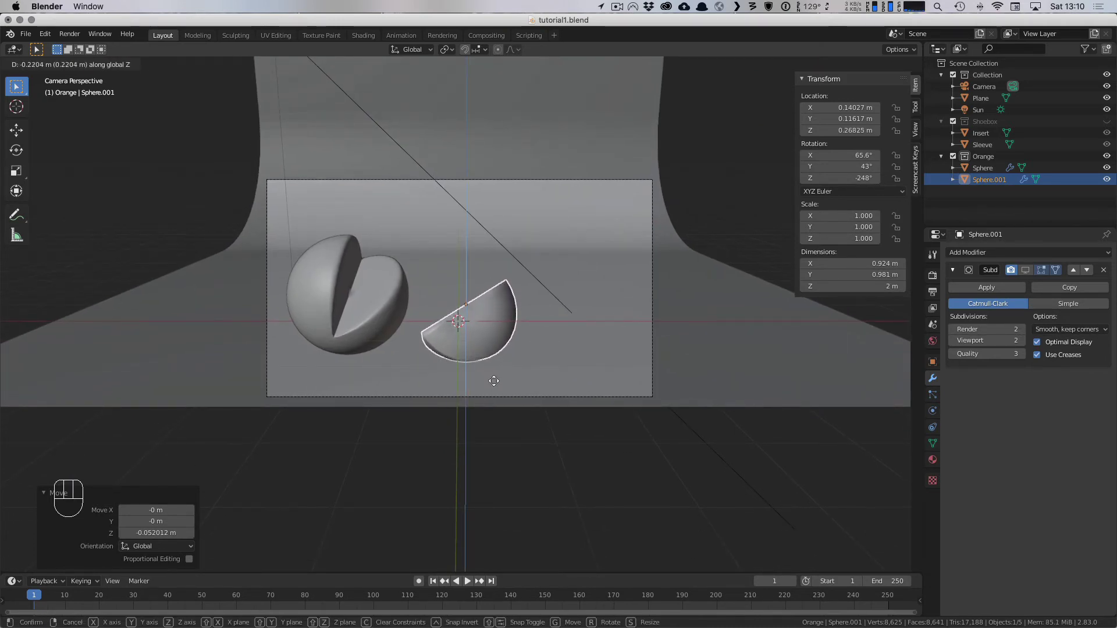
pyautogui.click(494, 380)
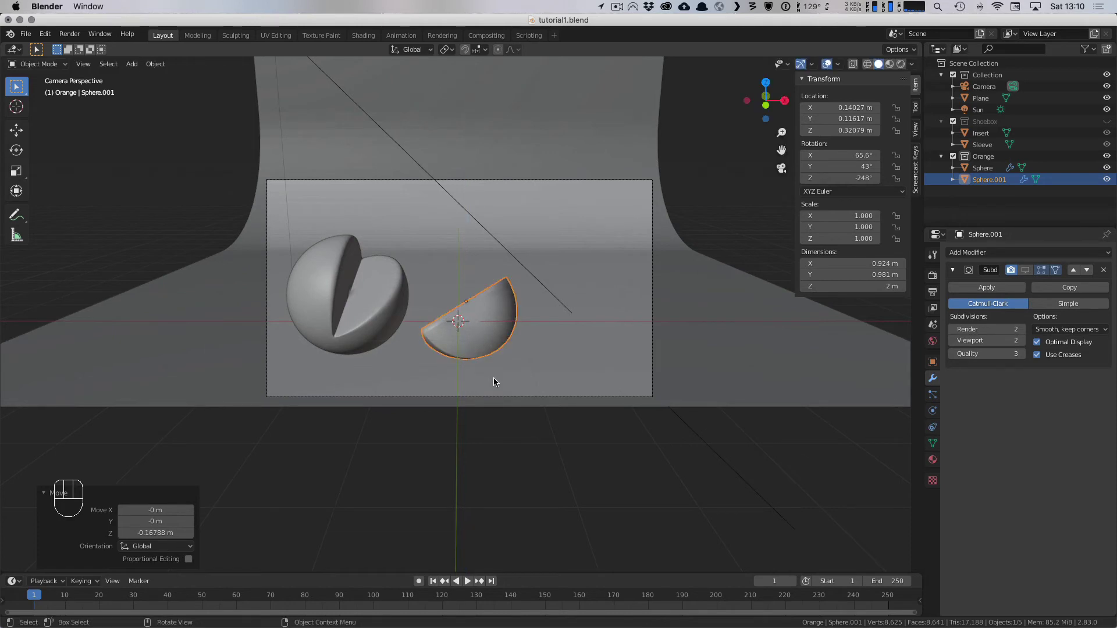
# Step: Lower the orange about 0.22 m along Z and trackball-rotate it about -10.9° and -5.2°
pyautogui.click(364, 319)
pyautogui.press('g')
pyautogui.press('z')
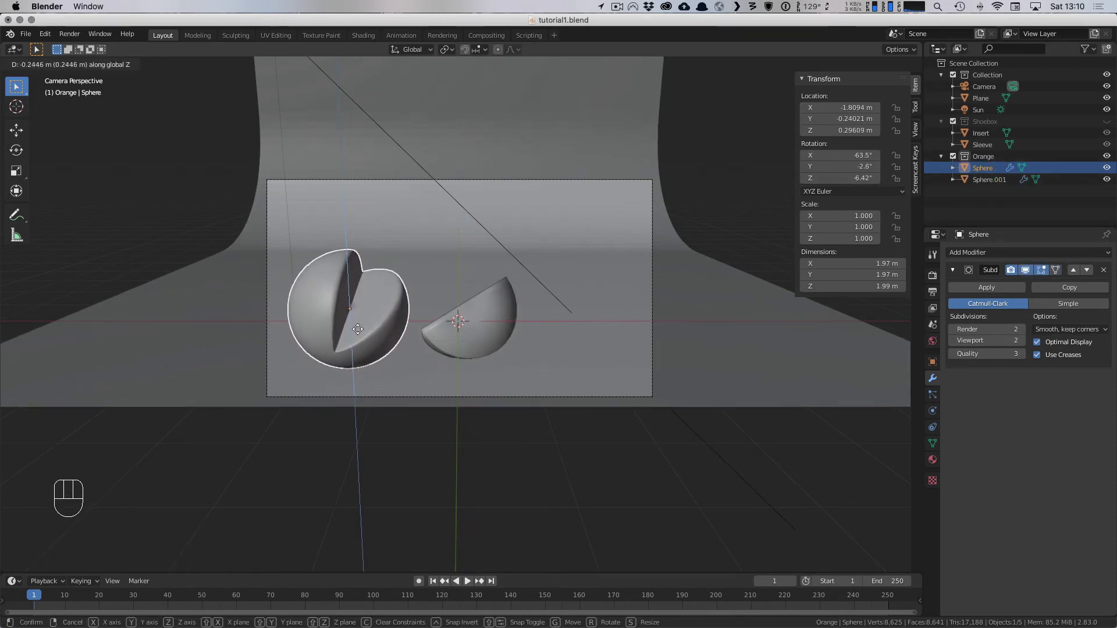
pyautogui.click(357, 329)
pyautogui.press('r')
pyautogui.press('r')
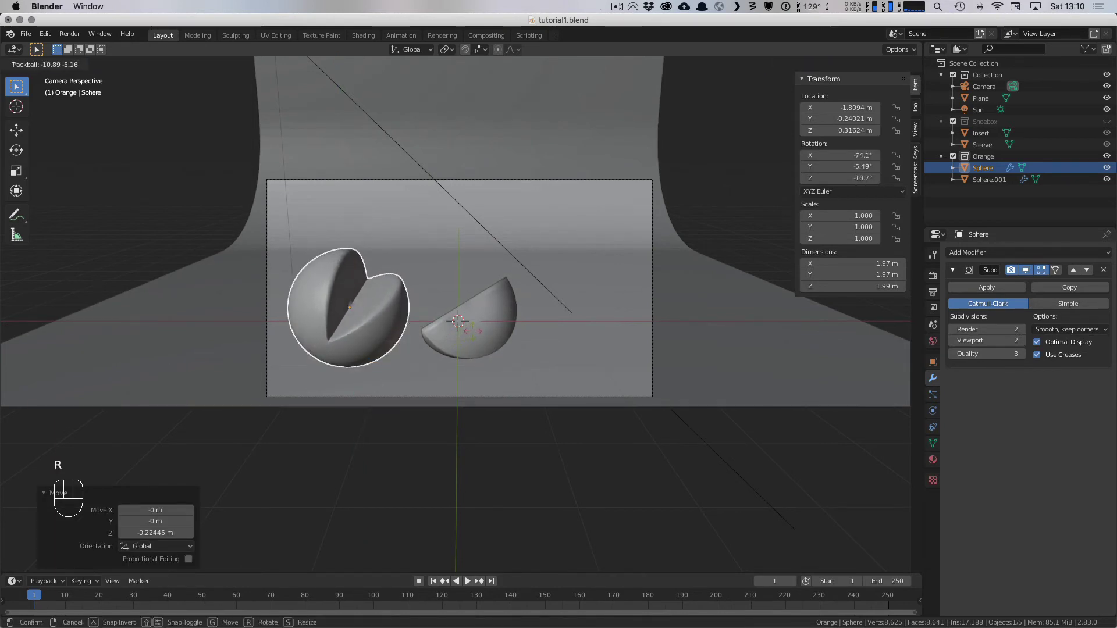
pyautogui.click(472, 334)
# Step: Rotate the wedge about 18° around global Z and slide it horizontally about -0.27 m in X and -0.15 m in Y
pyautogui.click(505, 337)
pyautogui.press('r')
pyautogui.press('z')
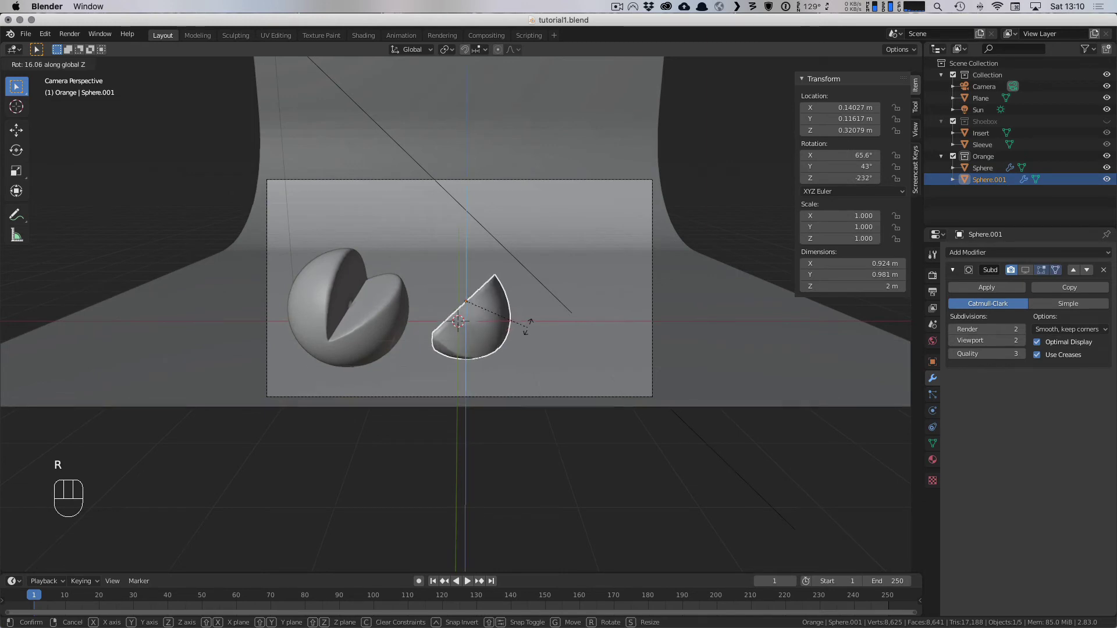
pyautogui.click(528, 325)
pyautogui.press('g')
pyautogui.hotkey('shift', 'z')
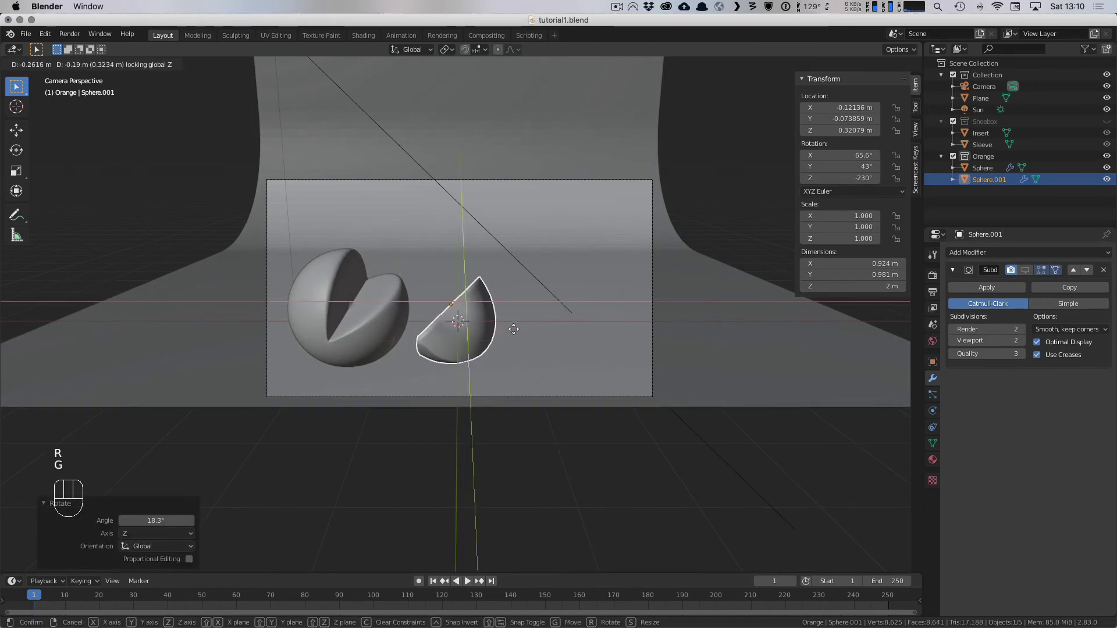
pyautogui.click(512, 331)
# Step: In top view, move the wedge about -0.07 m in X and -0.34 m in Y, and unhide the Shoebox collection
pyautogui.press('KP_7')
pyautogui.press('g')
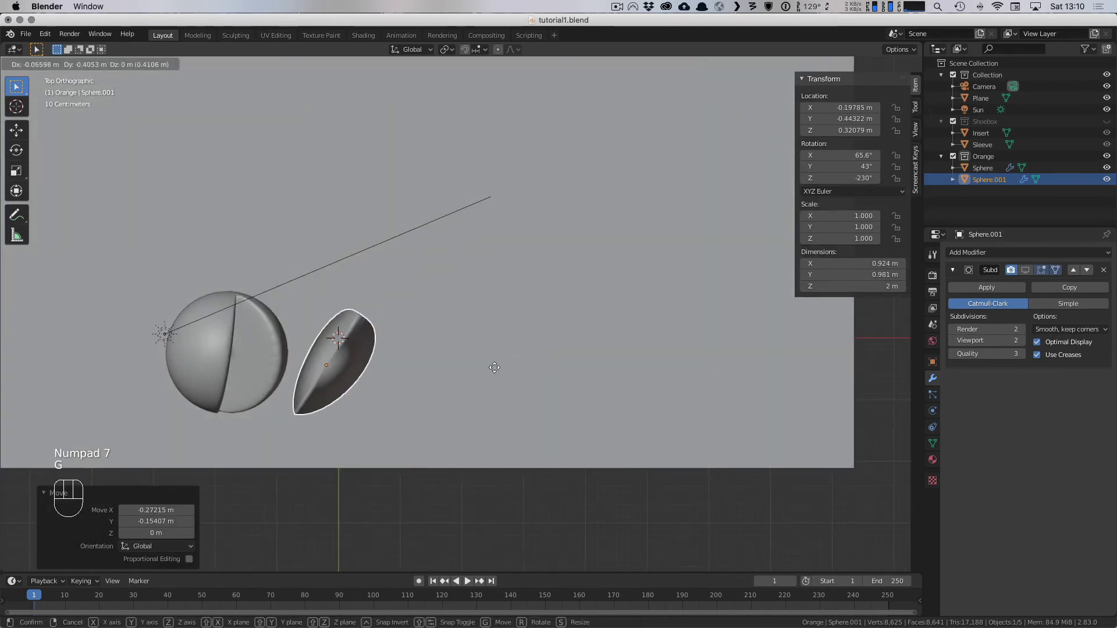
pyautogui.click(518, 359)
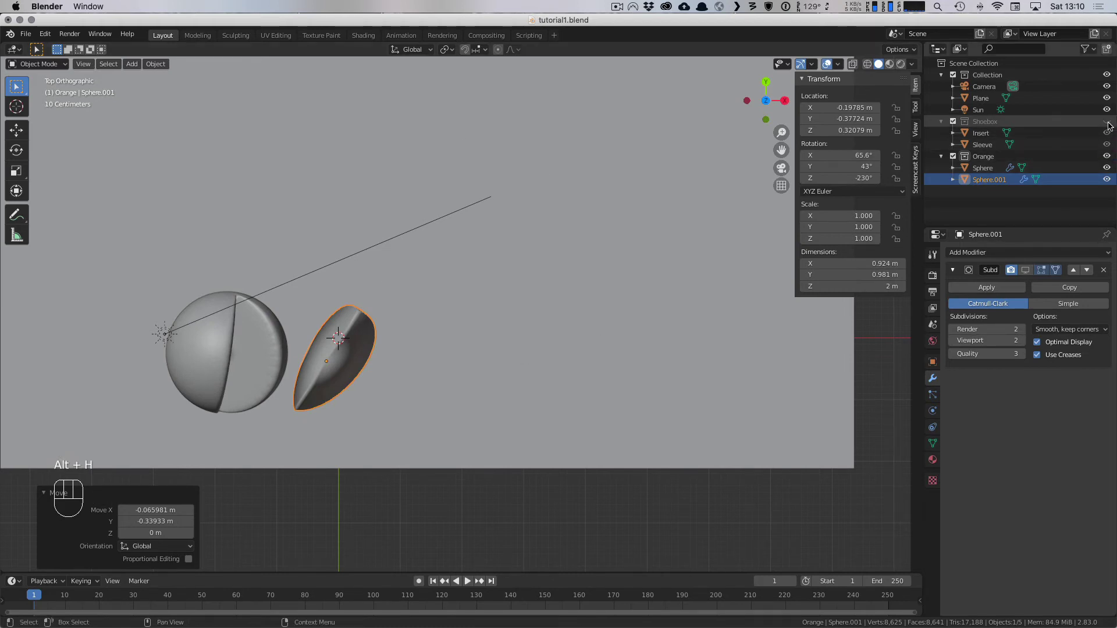
pyautogui.hotkey('alt', 'h')
pyautogui.press('KP_0')
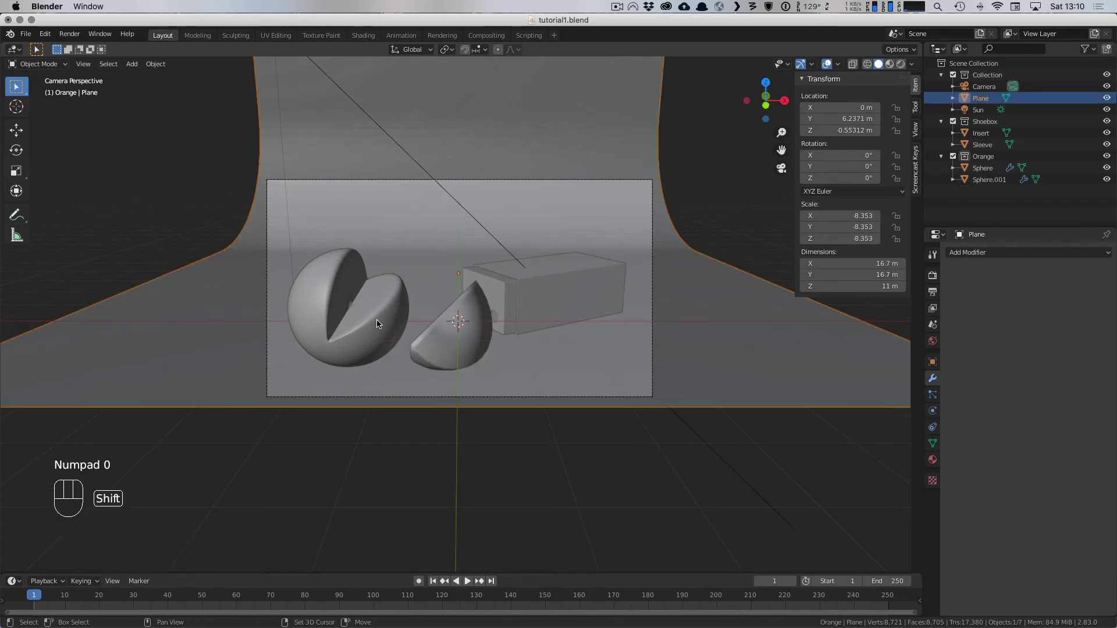
# Step: Scale the orange and wedge together to about 0.56 and lower them about 0.39 m along Z
pyautogui.keyDown('shift'); pyautogui.click(349, 325); pyautogui.keyUp('shift')
pyautogui.press('s')
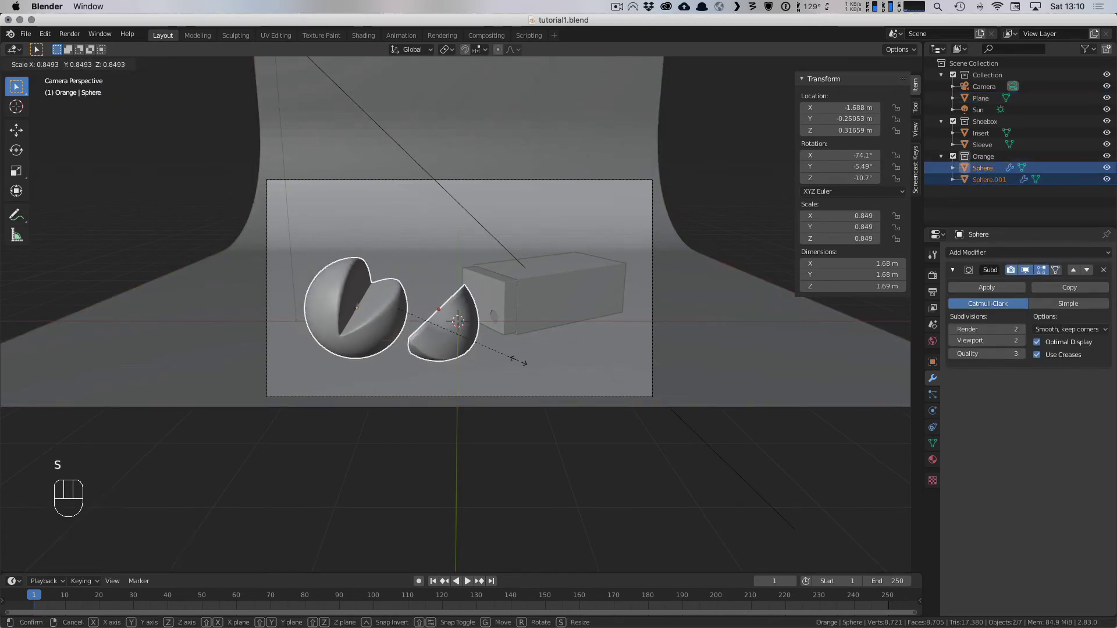
pyautogui.click(472, 353)
pyautogui.press('g')
pyautogui.press('z')
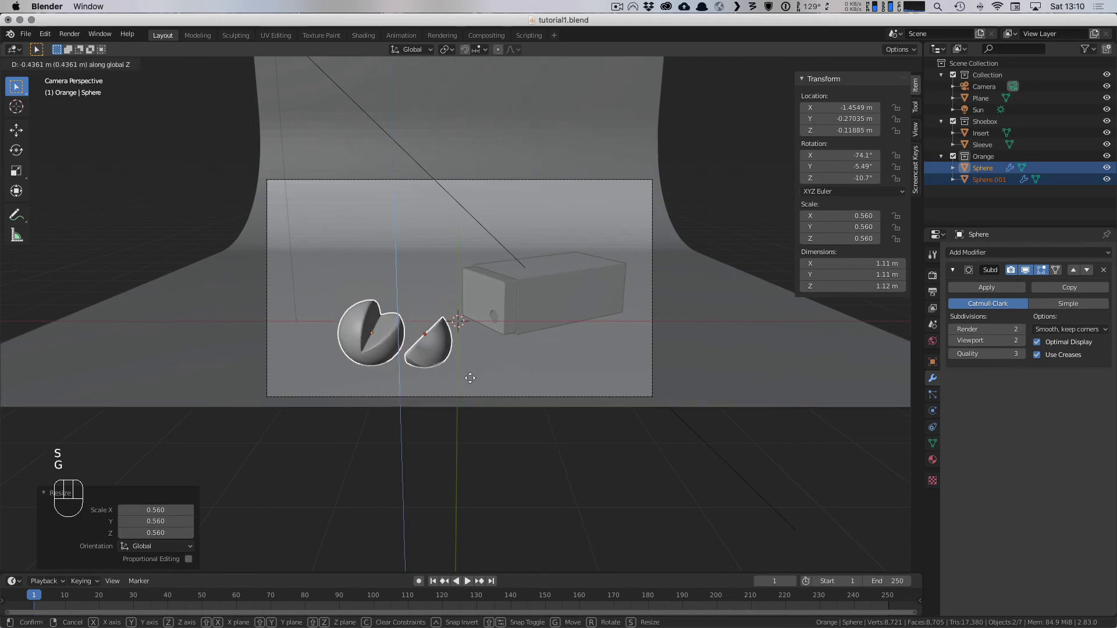
pyautogui.click(468, 375)
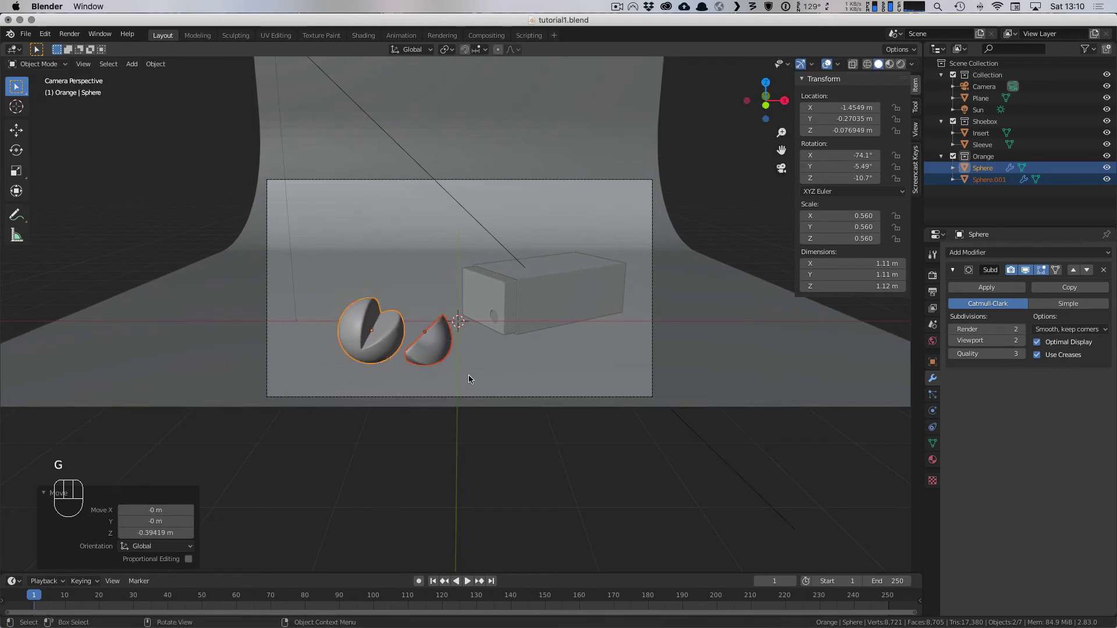
# Step: Slide the orange and wedge together horizontally about -0.48 m in X and -0.46 m in Y
pyautogui.press('g')
pyautogui.hotkey('shift', 'z')
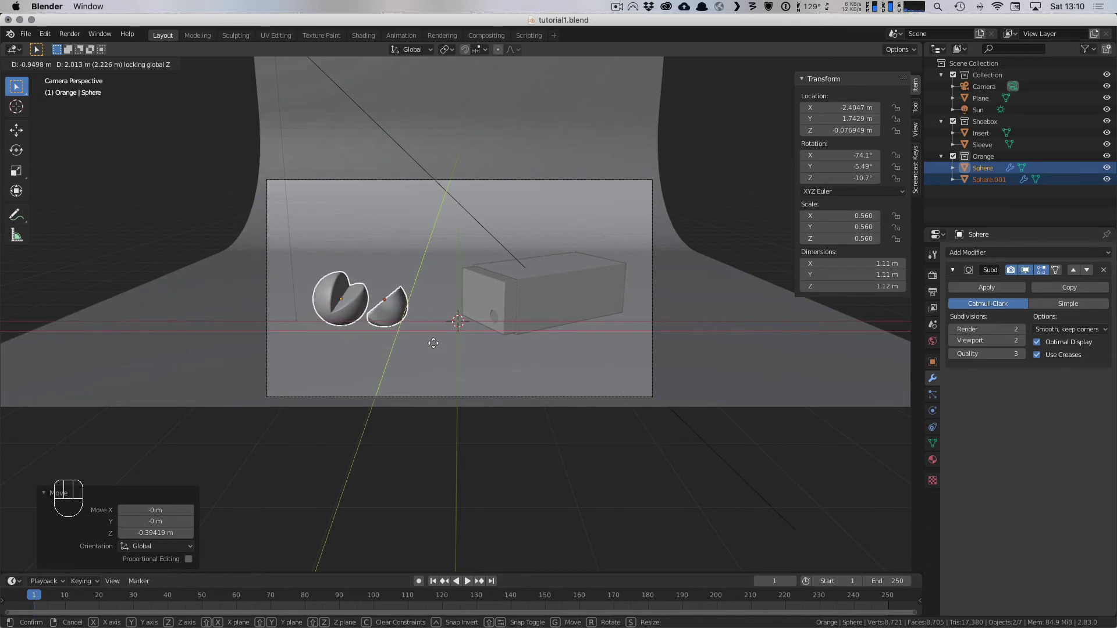
pyautogui.click(436, 385)
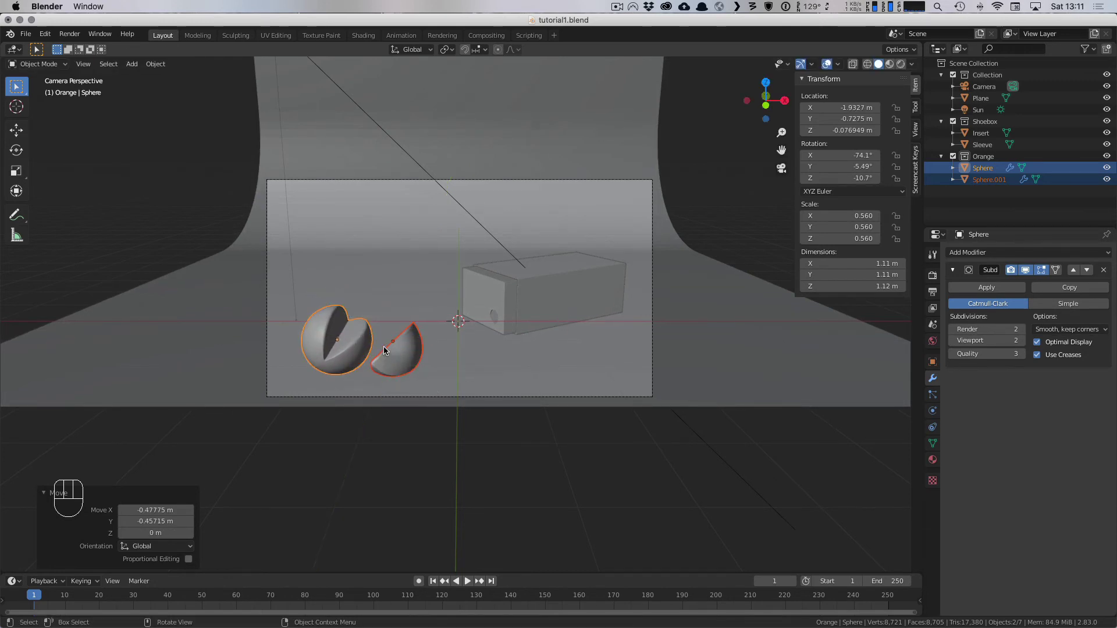
# Step: In the Shading workspace, give the orange a new material with an orange base color and name it Orange-base
pyautogui.click(363, 35)
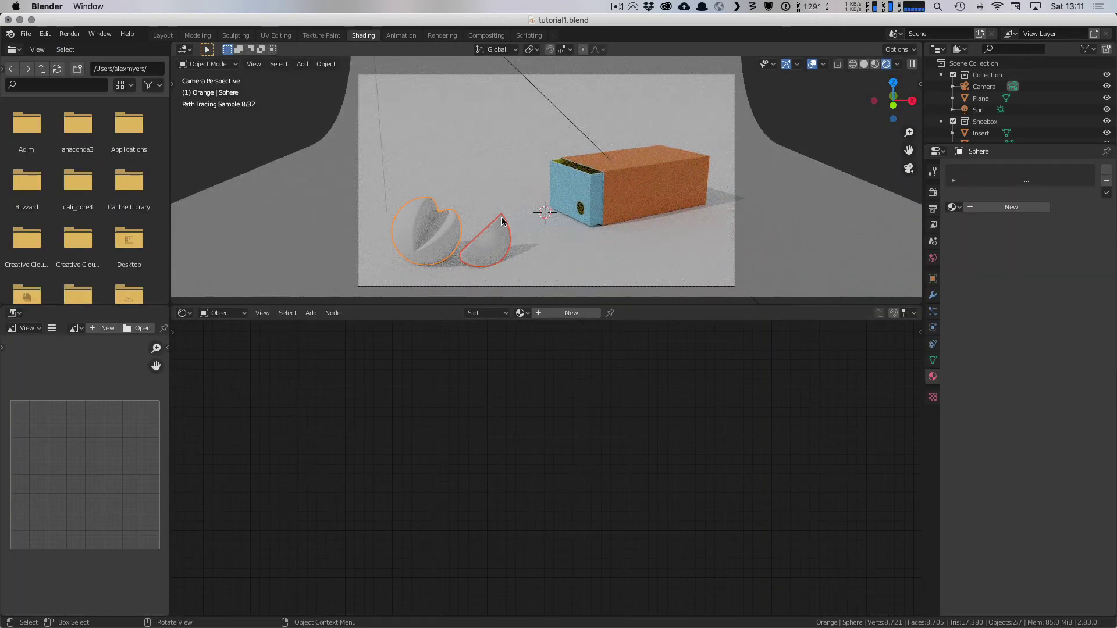
pyautogui.click(512, 285)
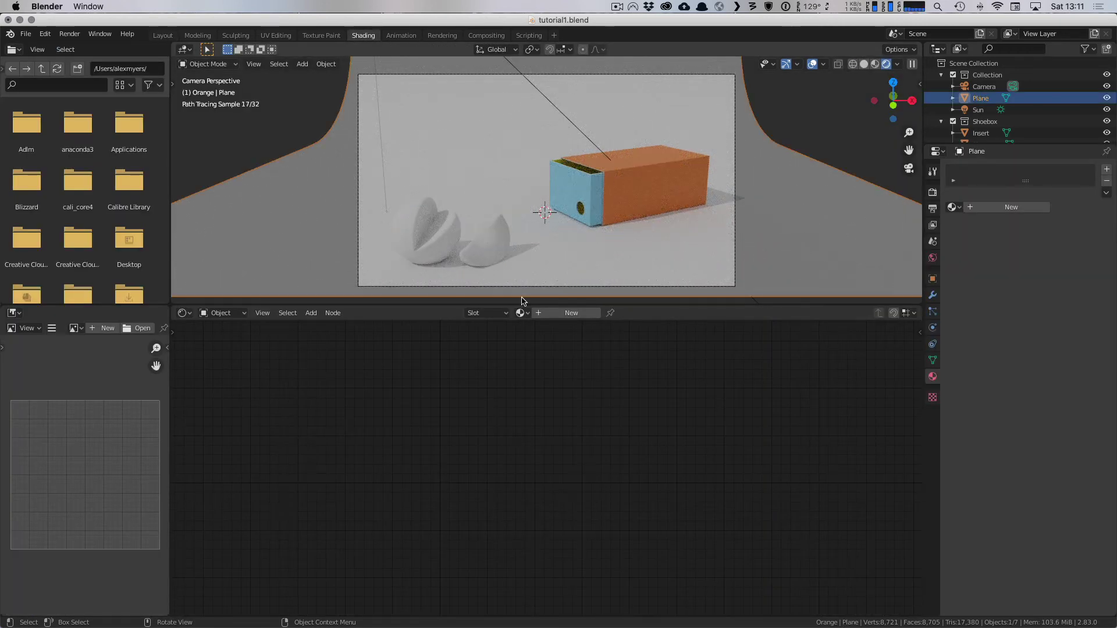
pyautogui.click(442, 242)
pyautogui.click(559, 313)
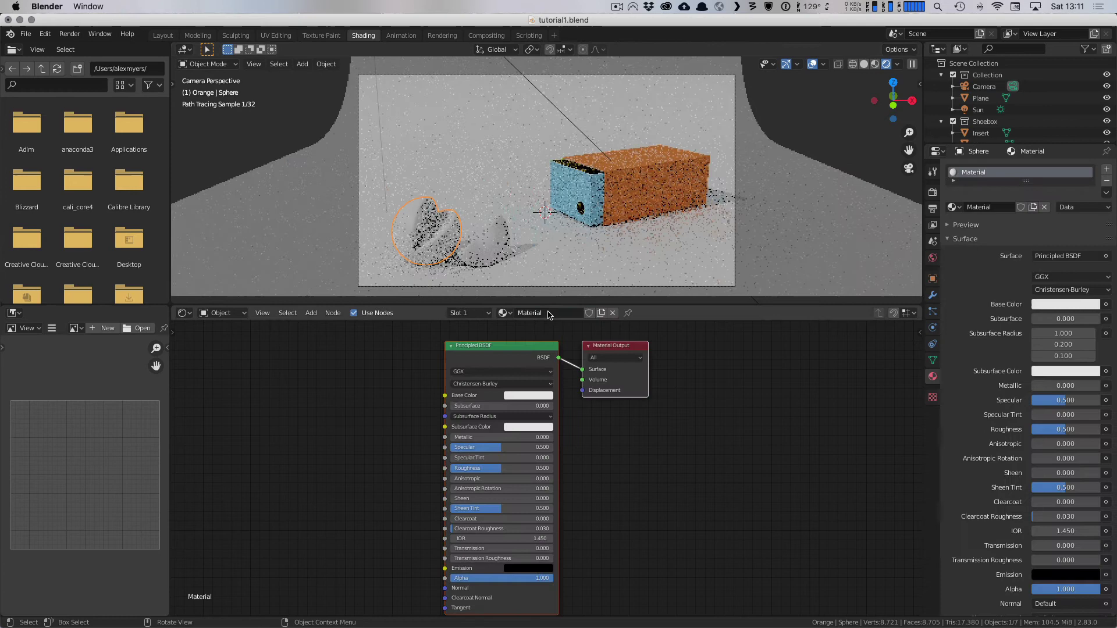
pyautogui.click(536, 397)
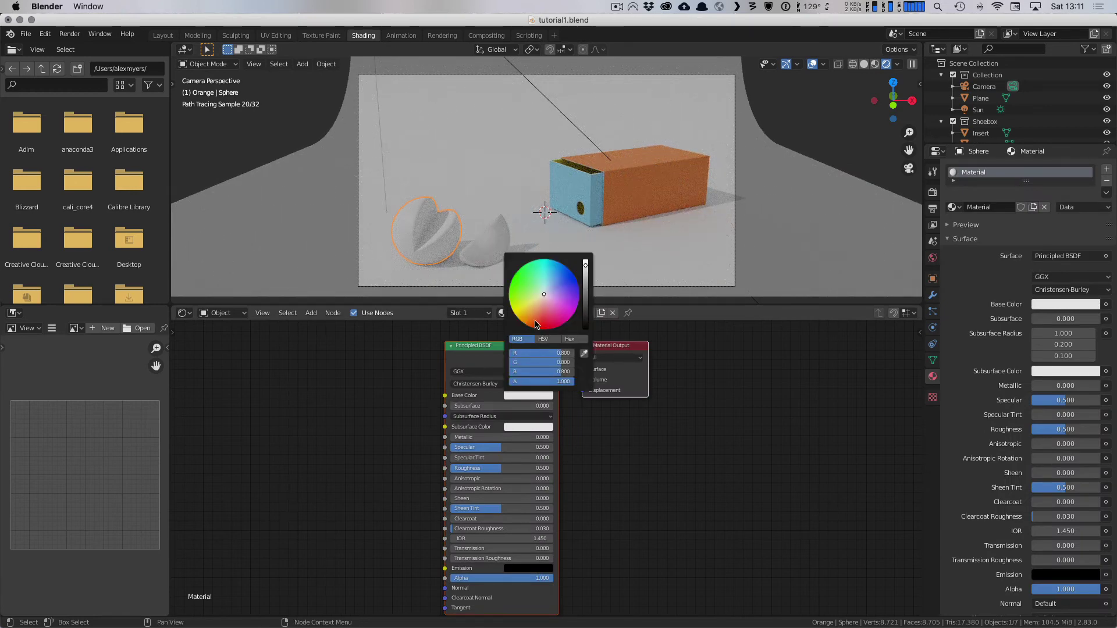
pyautogui.moveTo(536, 324); pyautogui.dragTo(527, 320)
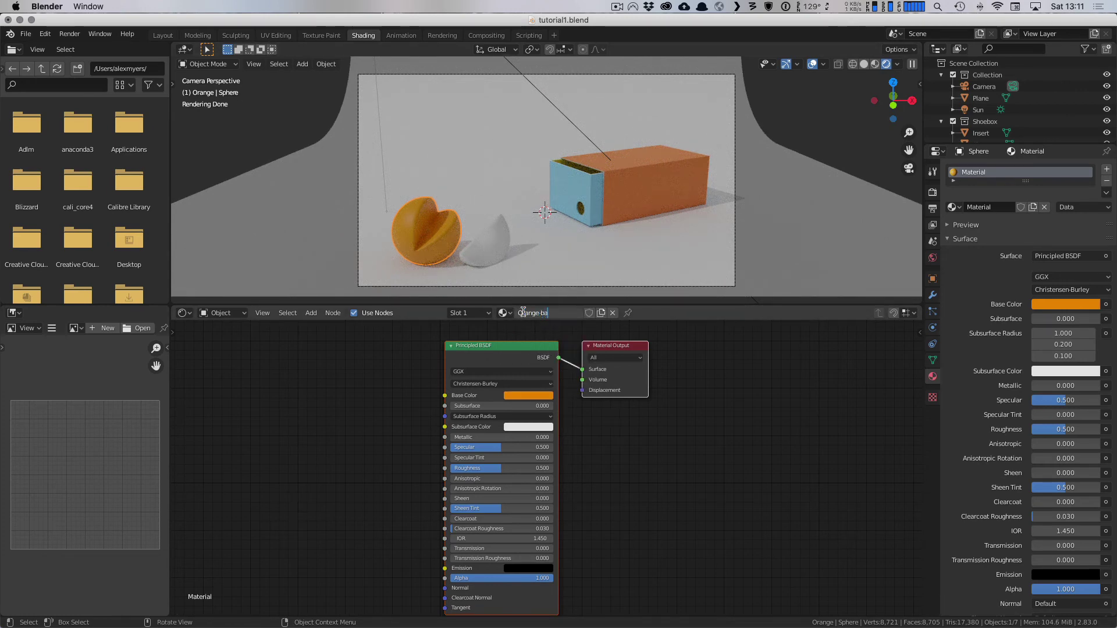
pyautogui.press('Return')
# Step: Assign the existing Orange-base material to the wedge and save the file
pyautogui.click(498, 247)
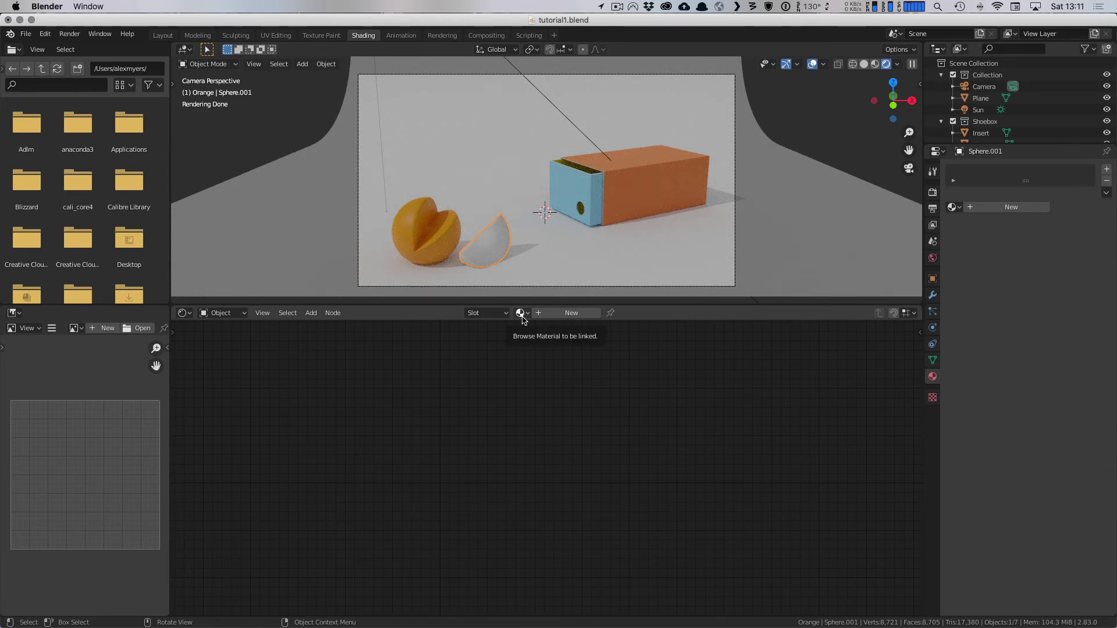
pyautogui.click(523, 316)
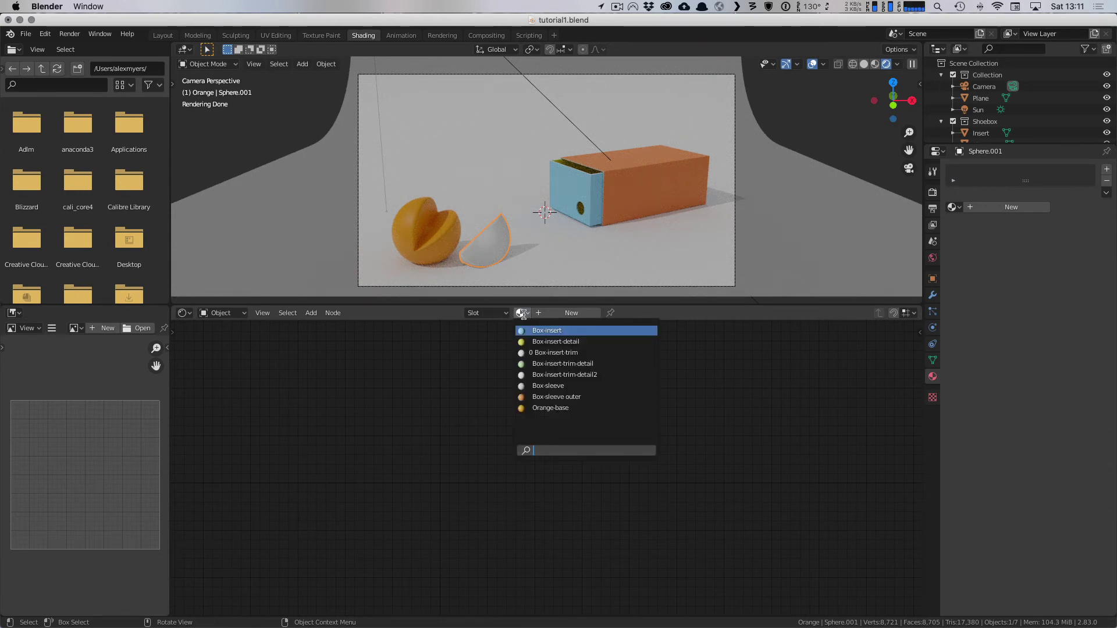
pyautogui.click(545, 409)
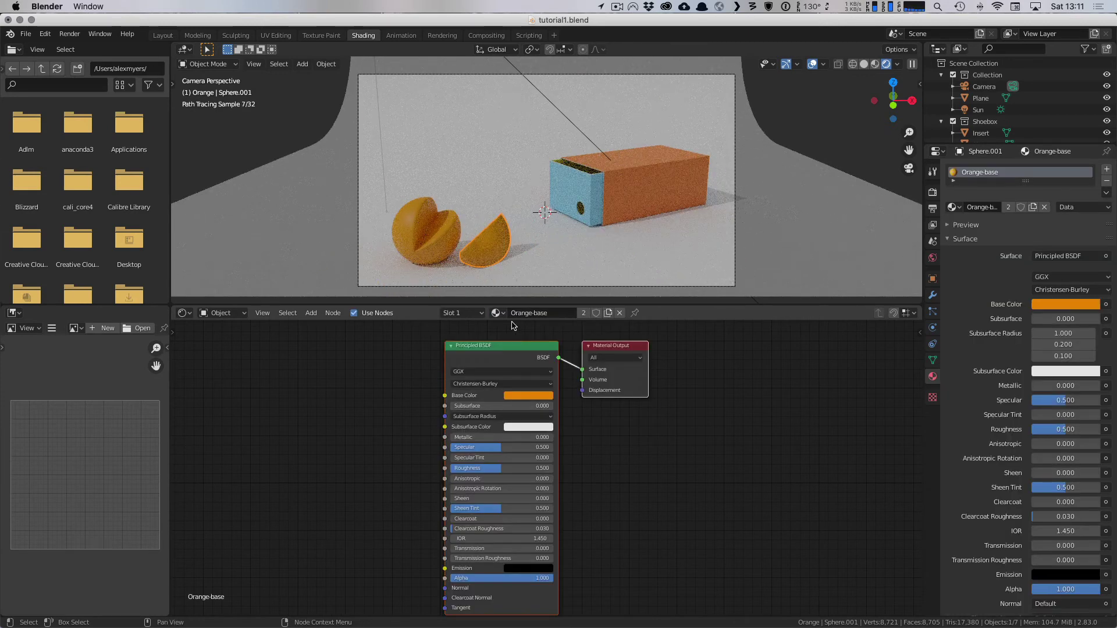
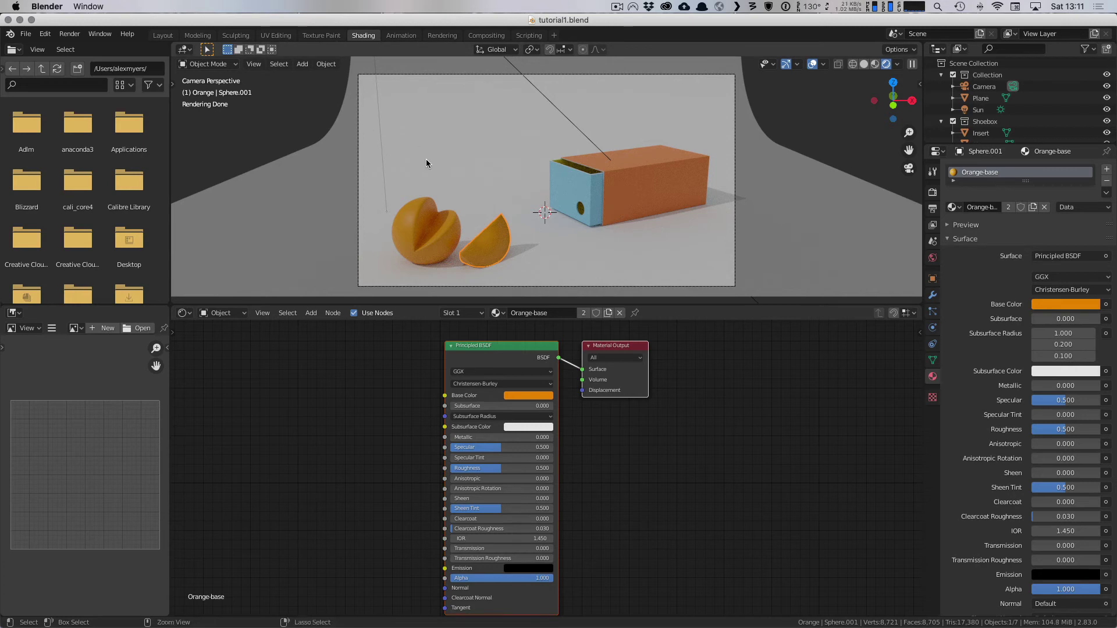
pyautogui.press('super+s')
# Step: Return to the Layout workspace and switch the viewport to Material Preview shading
pyautogui.click(162, 36)
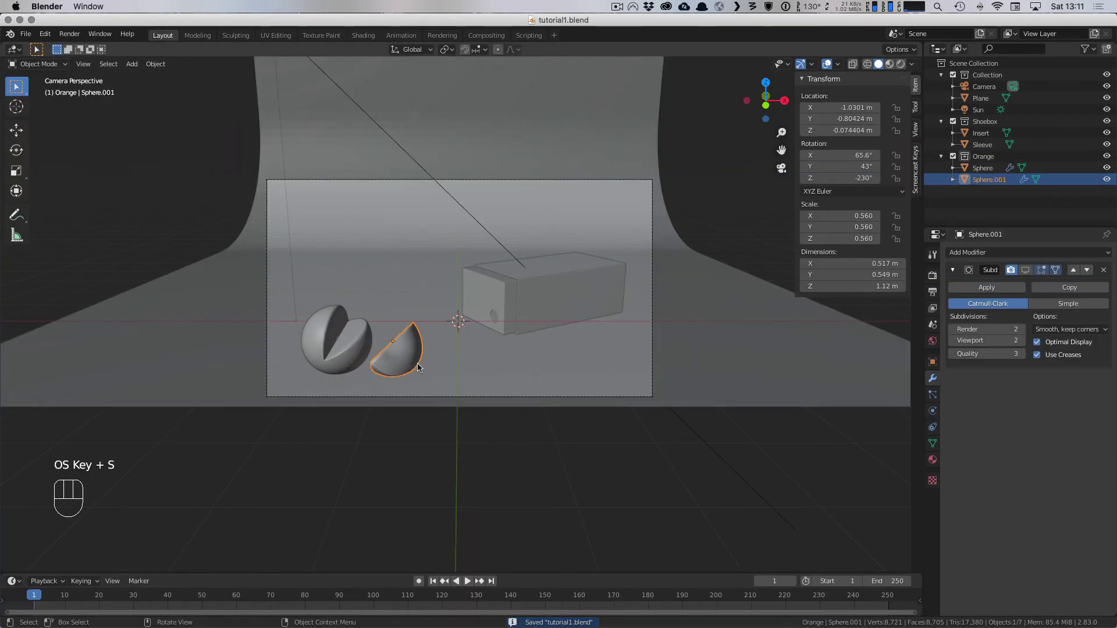
pyautogui.press('z')
pyautogui.click(448, 453)
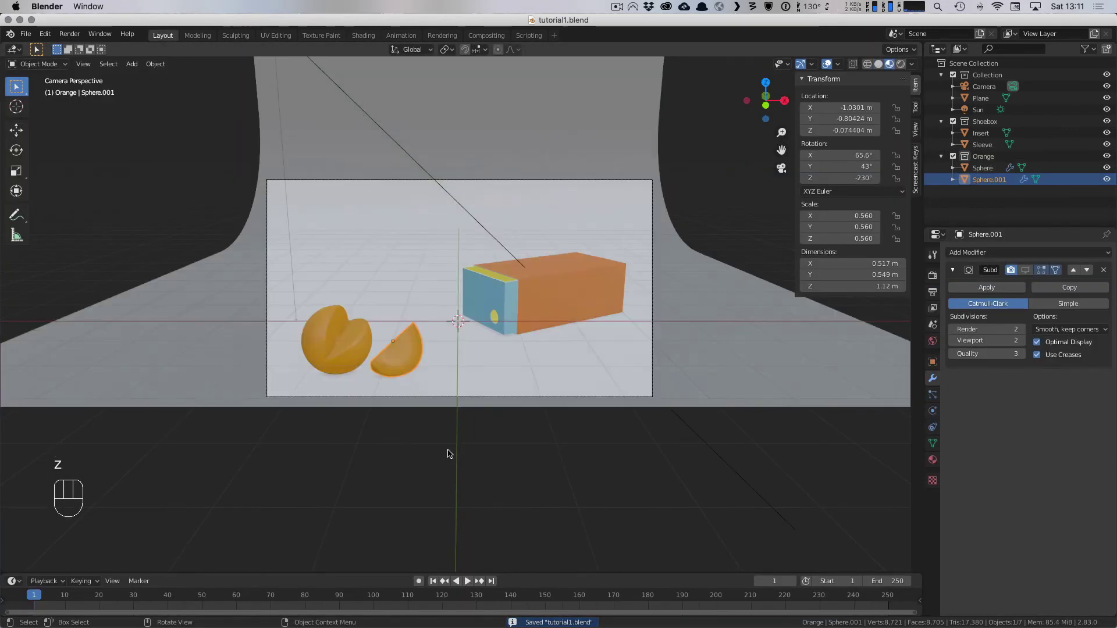
# Step: Isolate the wedge in local view, inspect it from another angle, and return to the full scene
pyautogui.click(403, 362)
pyautogui.click(404, 361)
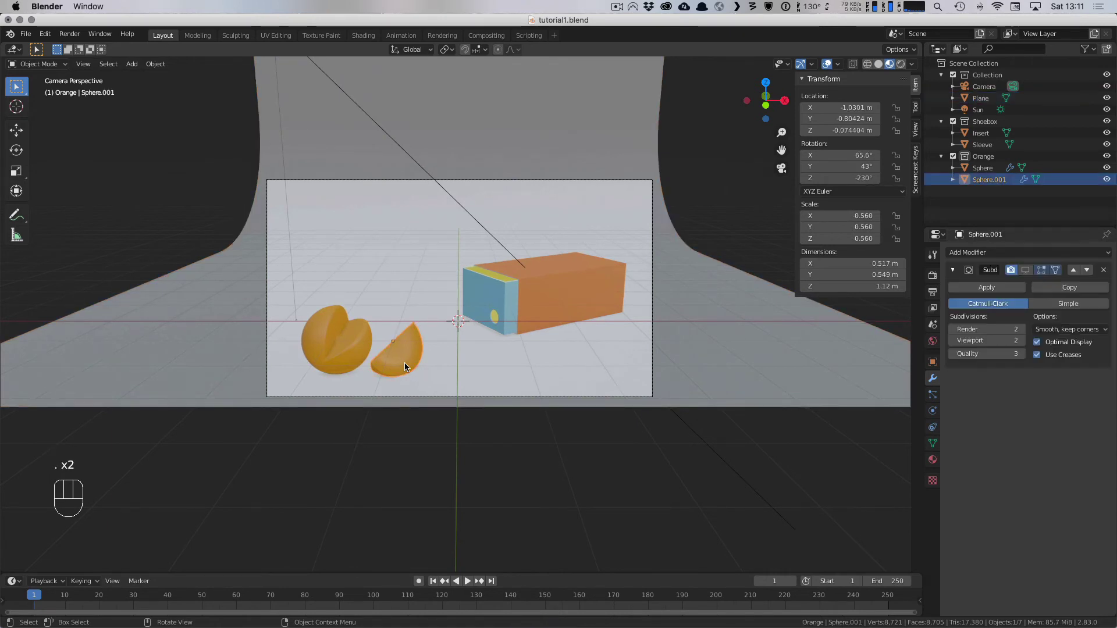
pyautogui.press('KP_Divide')
pyautogui.moveTo(593, 309); pyautogui.dragTo(552, 327, button='middle')
pyautogui.scroll(-10, 744, 312)
pyautogui.scroll(6, 725, 314)
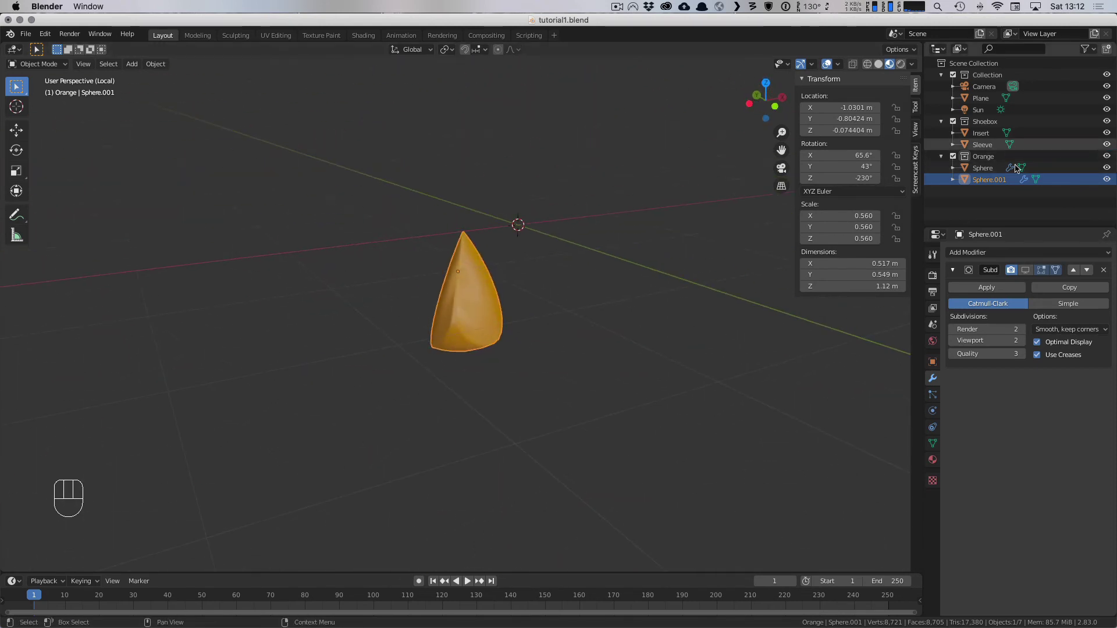
pyautogui.hotkey('alt', '/')
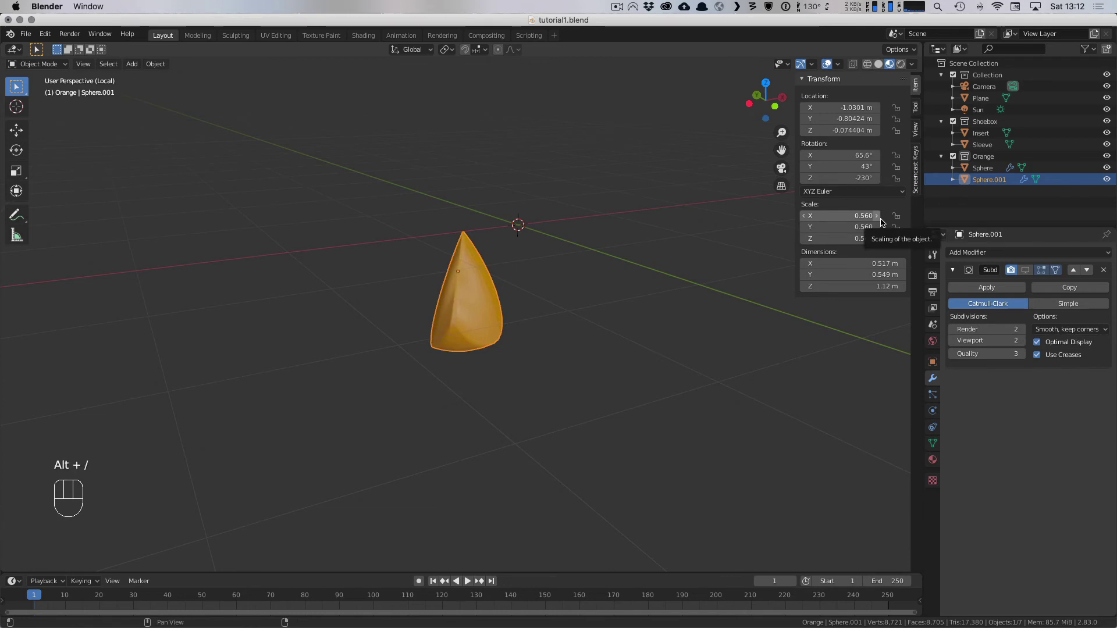
pyautogui.press('/')
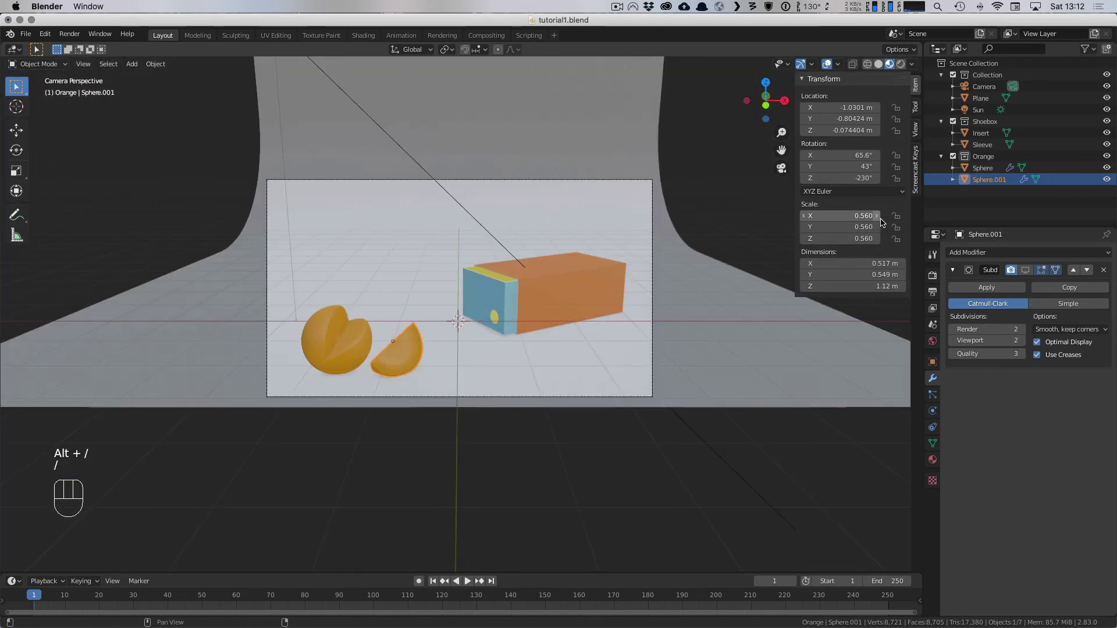
# Step: Select the backdrop plane and the wedge together, enter Edit Mode on both, and switch to edge selection
pyautogui.click(395, 348)
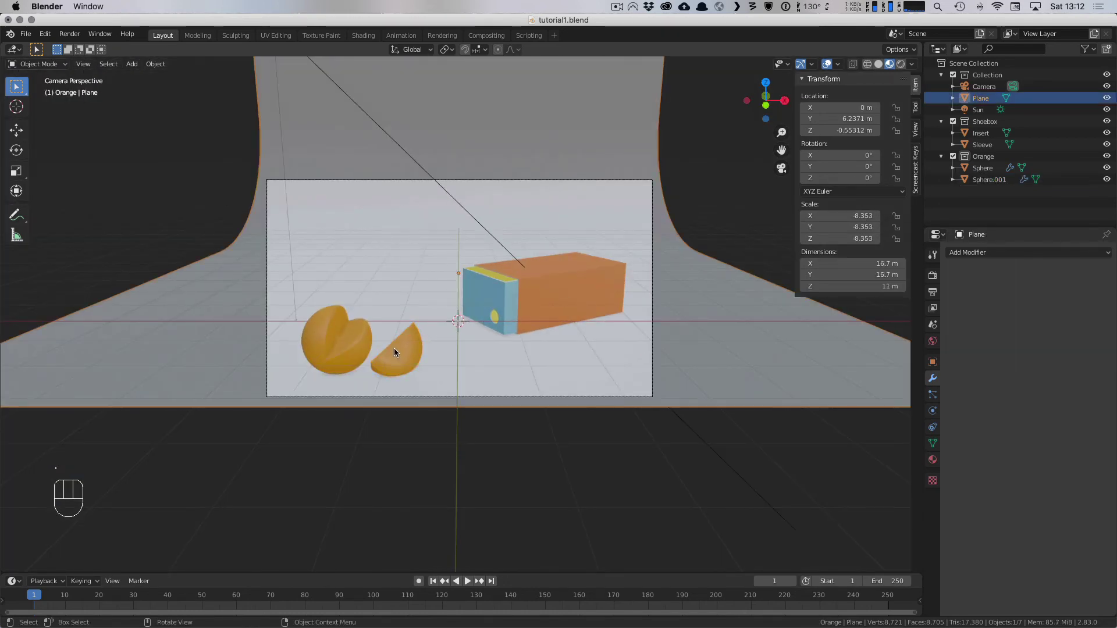
pyautogui.moveTo(387, 350); pyautogui.dragTo(456, 328, button='middle')
pyautogui.keyDown('shift'); pyautogui.click(411, 271); pyautogui.keyUp('shift')
pyautogui.press('Tab')
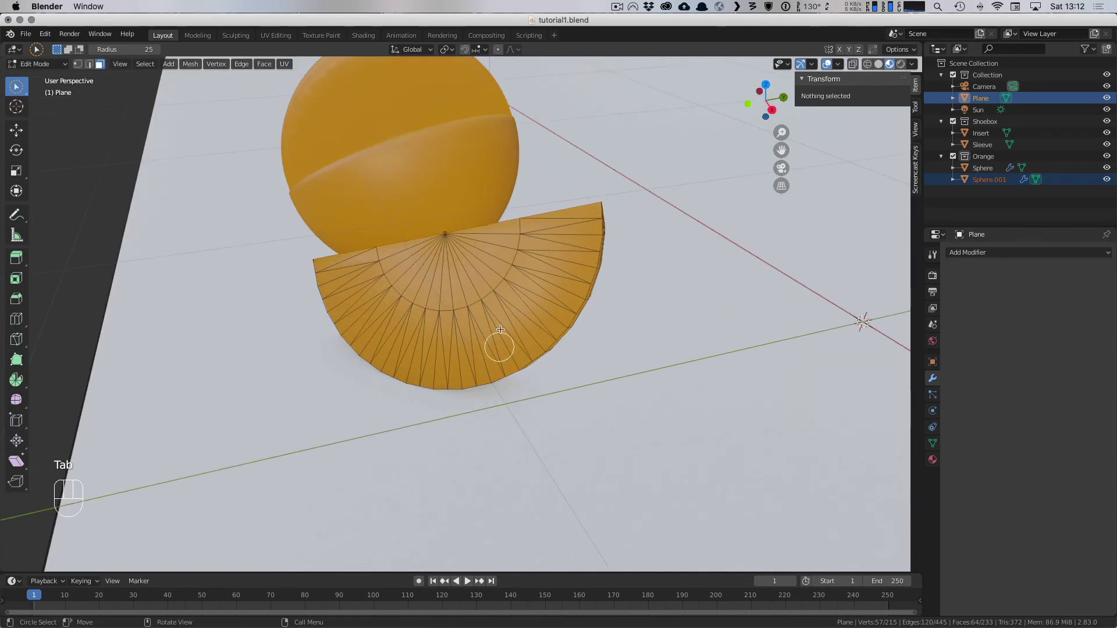
pyautogui.click(89, 64)
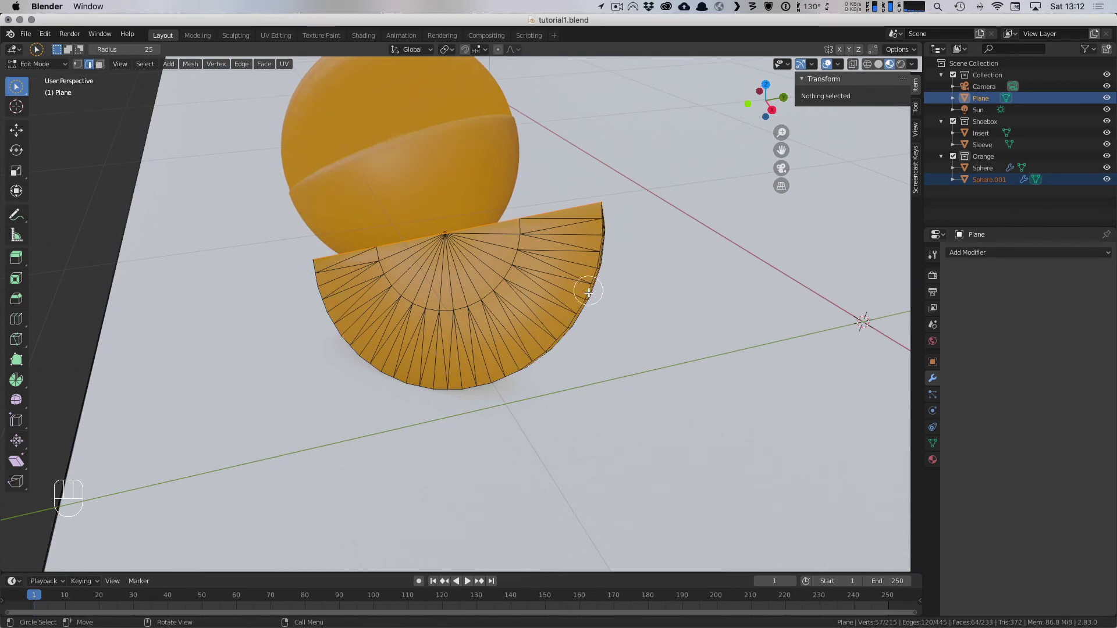
# Step: Deselect all mesh geometry and change the active selection tool
pyautogui.moveTo(456, 304); pyautogui.dragTo(399, 324, button='middle')
pyautogui.press('a')
pyautogui.press('a')
pyautogui.press('a')
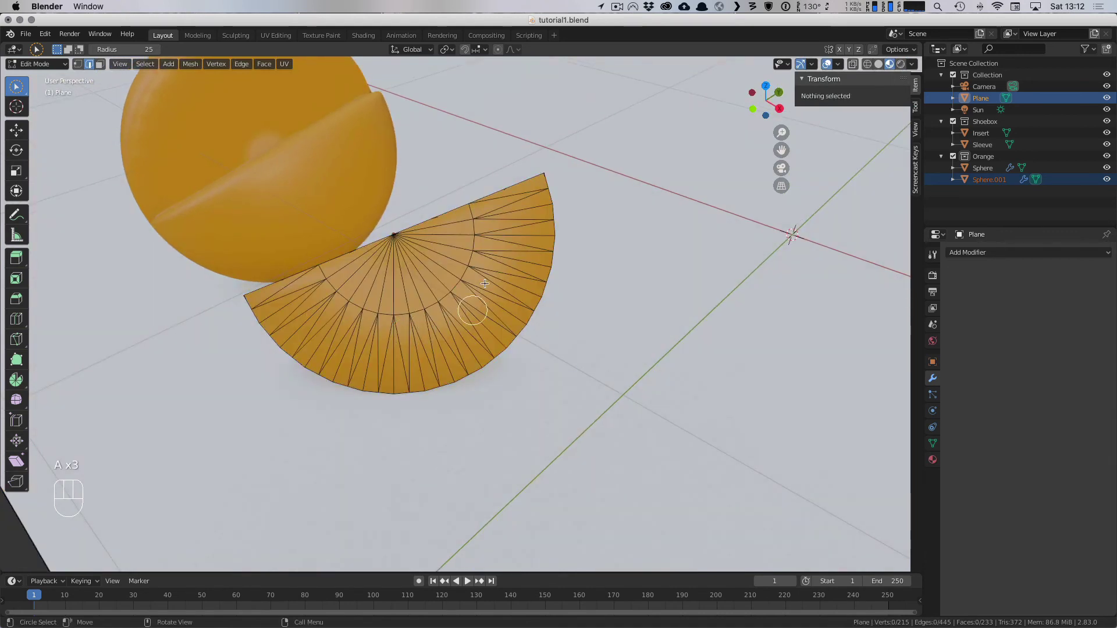
pyautogui.press('v')
pyautogui.press('w')
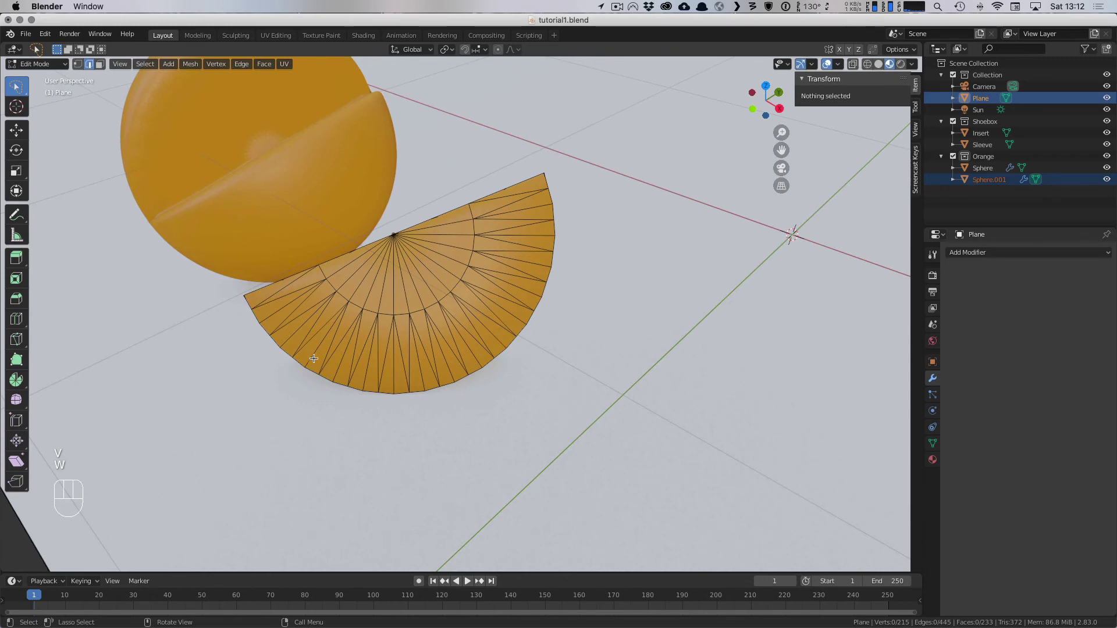
# Step: Select a run of edges along the wedge's lower rim, where the cut face meets the peel, and leave Edit Mode
pyautogui.keyDown('alt'); pyautogui.click(322, 377); pyautogui.keyUp('alt')
pyautogui.moveTo(353, 374); pyautogui.dragTo(327, 412, button='middle')
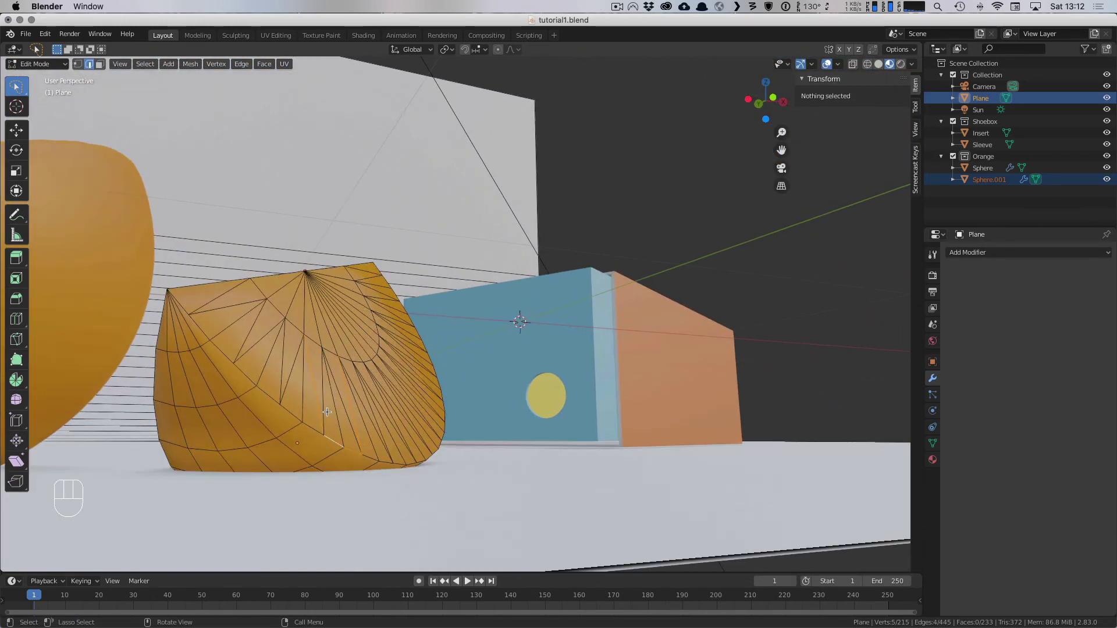
pyautogui.keyDown('alt'); pyautogui.click(314, 428); pyautogui.keyUp('alt')
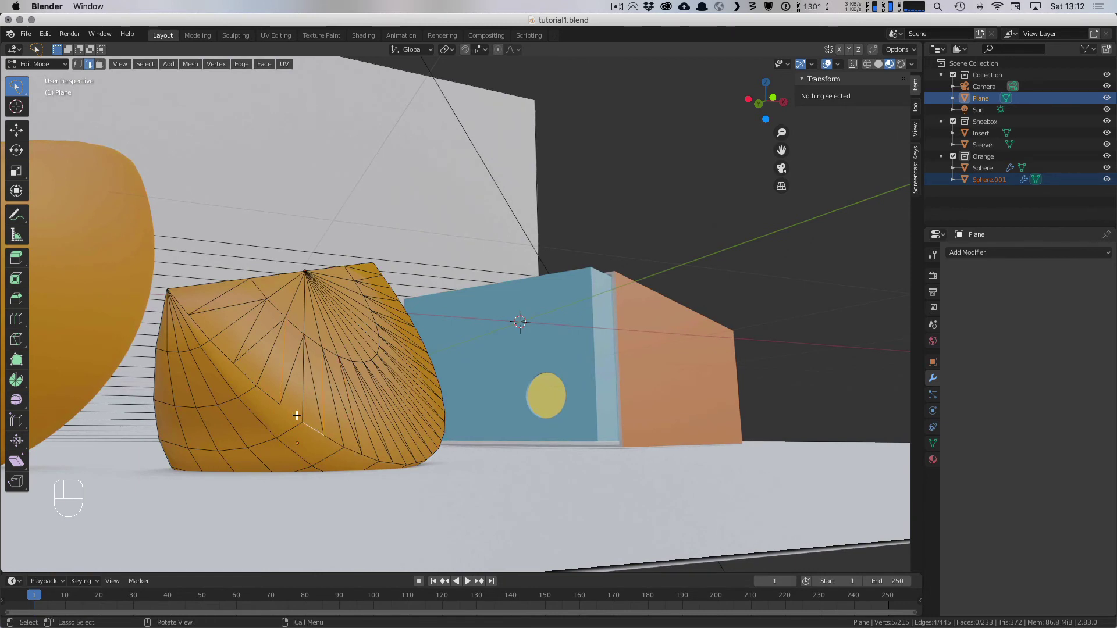
pyautogui.keyDown('alt'); pyautogui.click(274, 405); pyautogui.keyUp('alt')
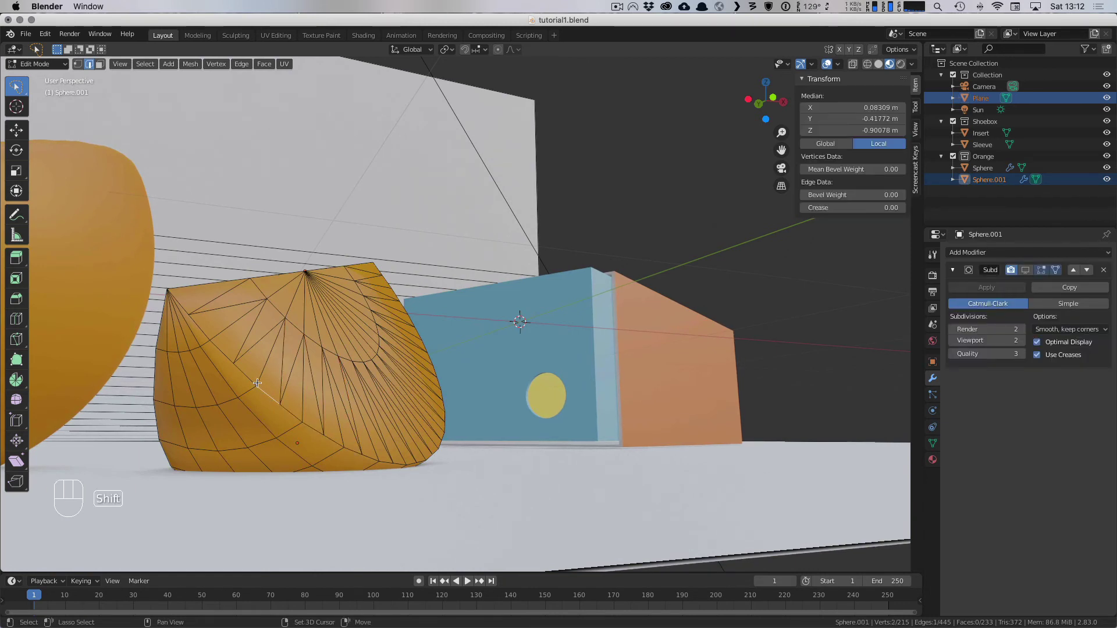
pyautogui.keyDown('shift'); pyautogui.click(199, 330); pyautogui.keyUp('shift')
pyautogui.keyDown('shift'); pyautogui.click(185, 308); pyautogui.keyUp('shift')
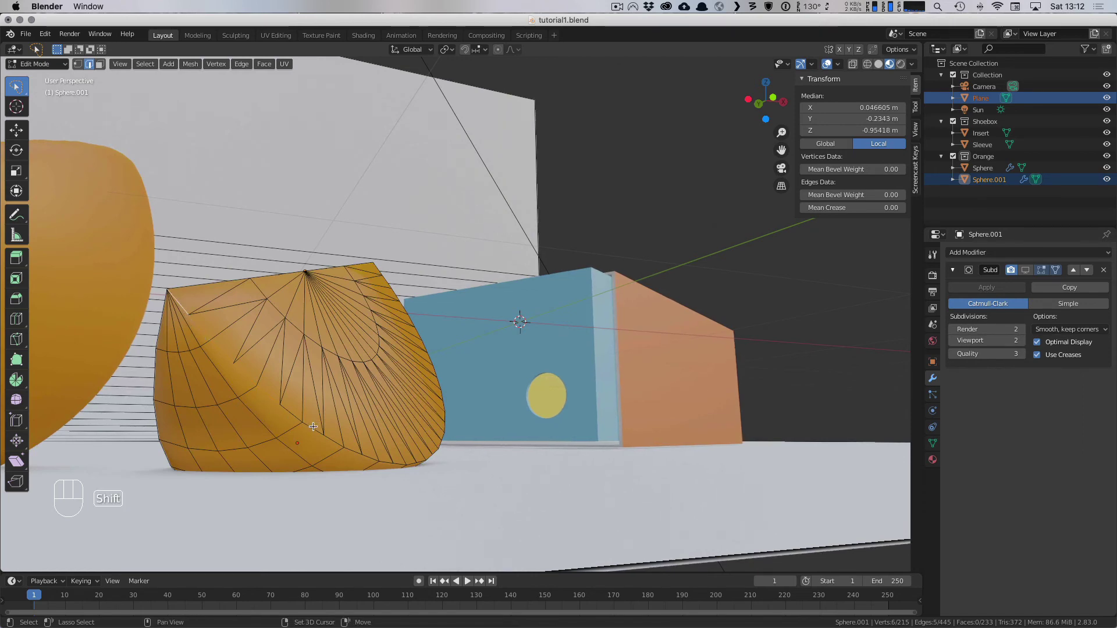
pyautogui.keyDown('shift'); pyautogui.click(293, 414); pyautogui.keyUp('shift')
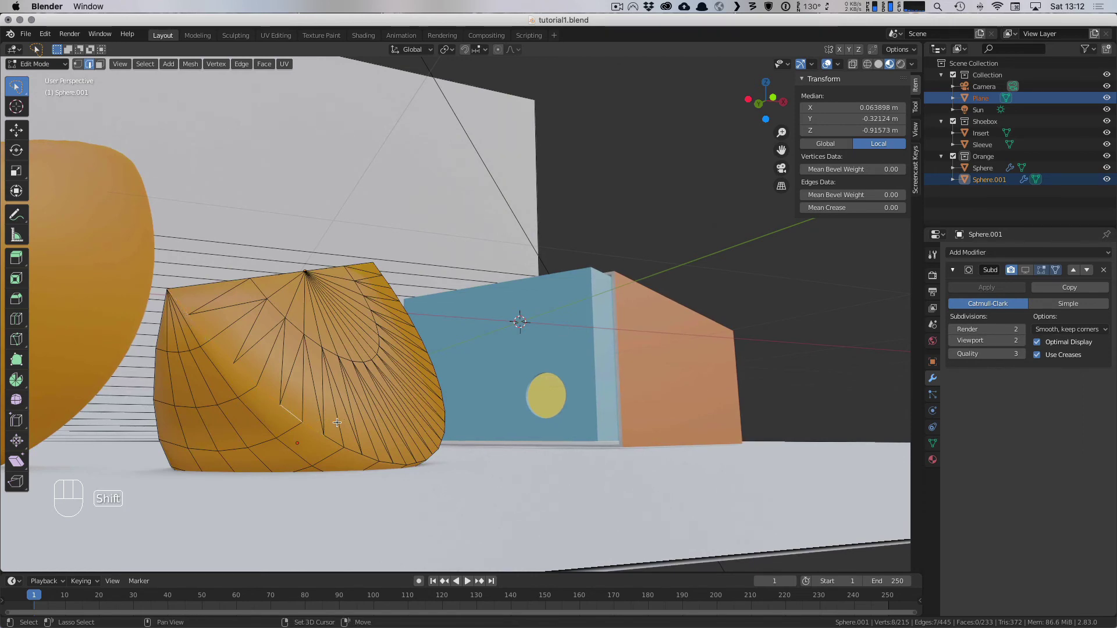
pyautogui.keyDown('shift'); pyautogui.click(356, 451); pyautogui.keyUp('shift')
pyautogui.keyDown('shift'); pyautogui.click(371, 458); pyautogui.keyUp('shift')
pyautogui.moveTo(341, 467); pyautogui.dragTo(384, 464, button='middle')
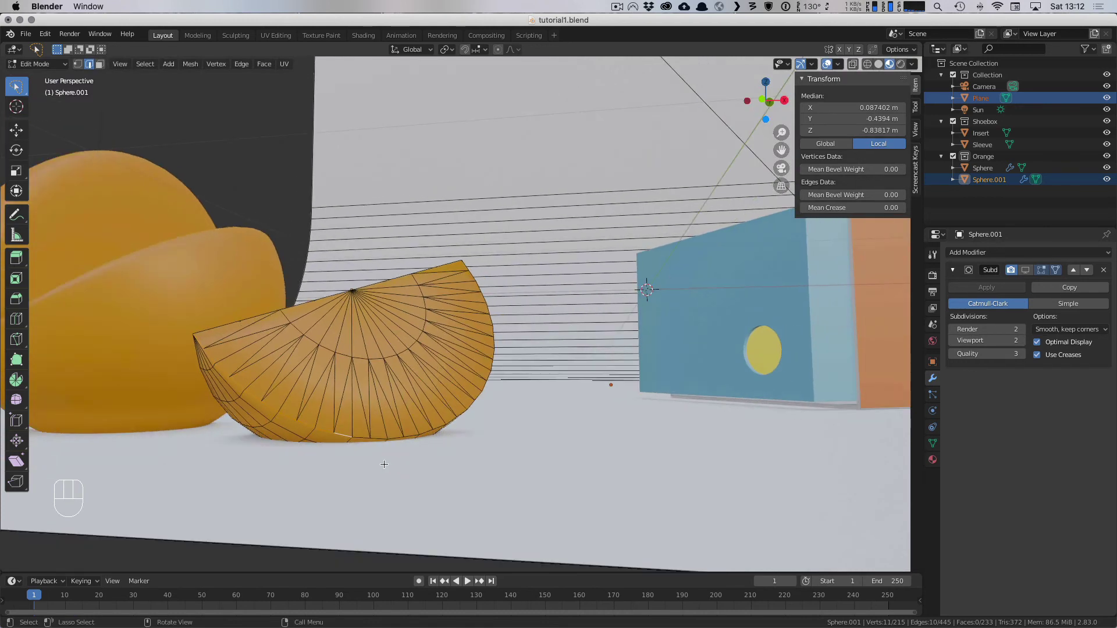
pyautogui.press('Tab')
pyautogui.press('g')
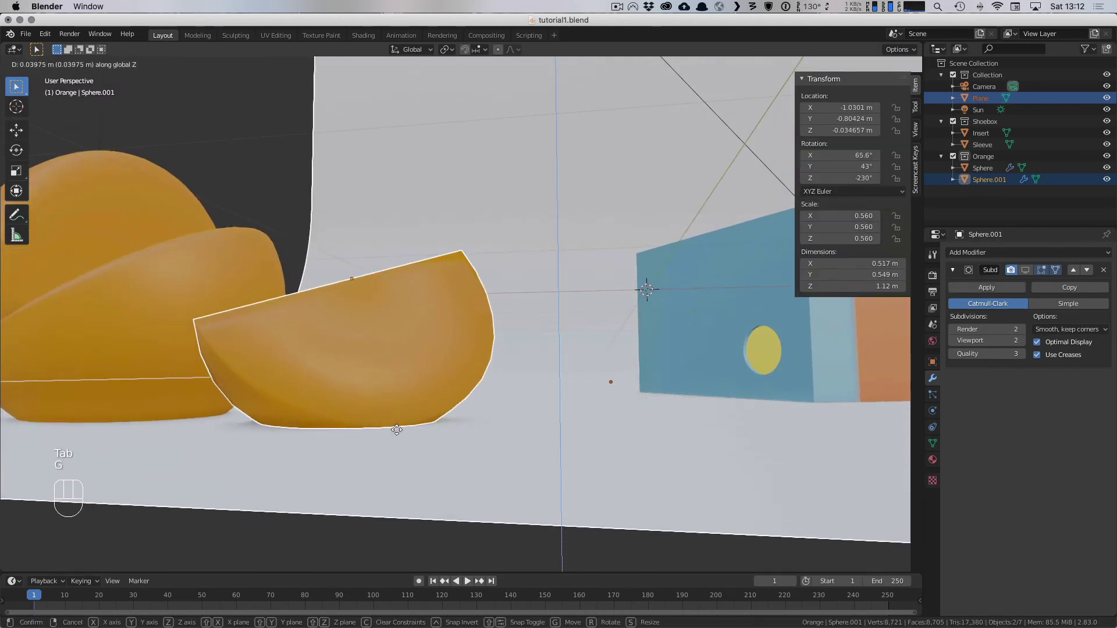
pyautogui.rightClick(398, 430)
pyautogui.click(398, 425)
pyautogui.press('g')
pyautogui.press('z')
pyautogui.click(399, 425)
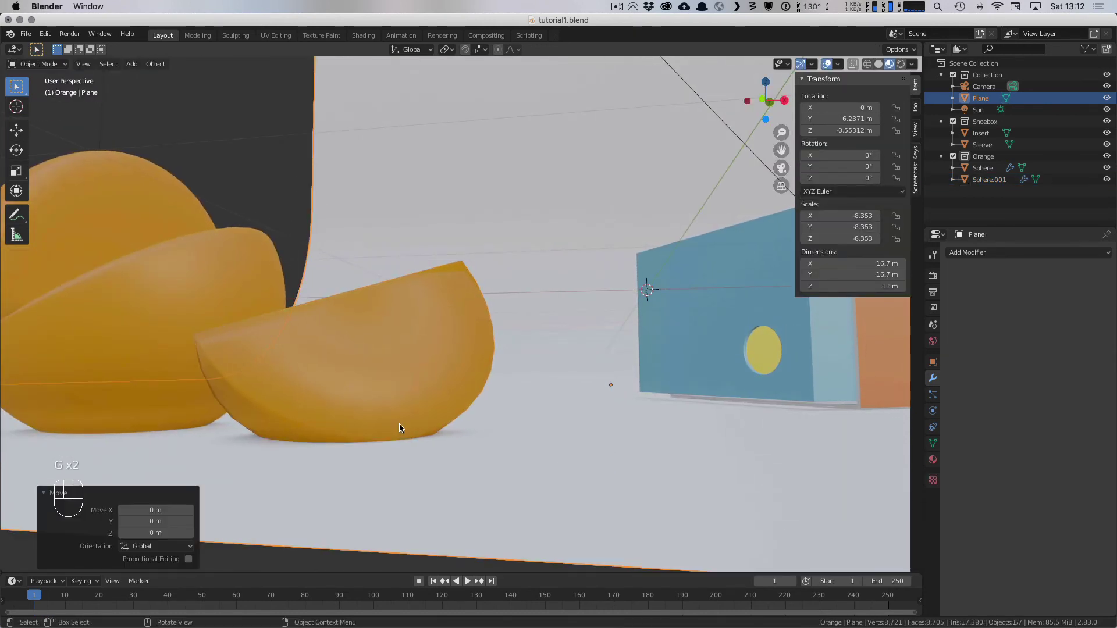
# Step: Raise the wedge about 0.07 m along Z and rotate it about 18° around the view axis
pyautogui.click(399, 424)
pyautogui.press('g')
pyautogui.press('z')
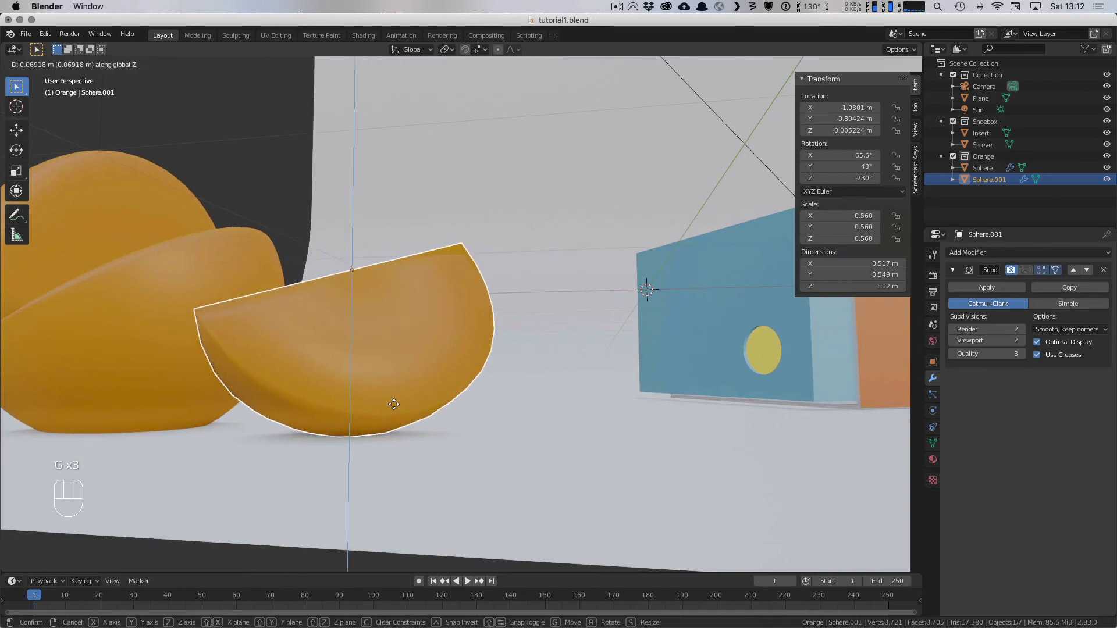
pyautogui.click(393, 406)
pyautogui.press('r')
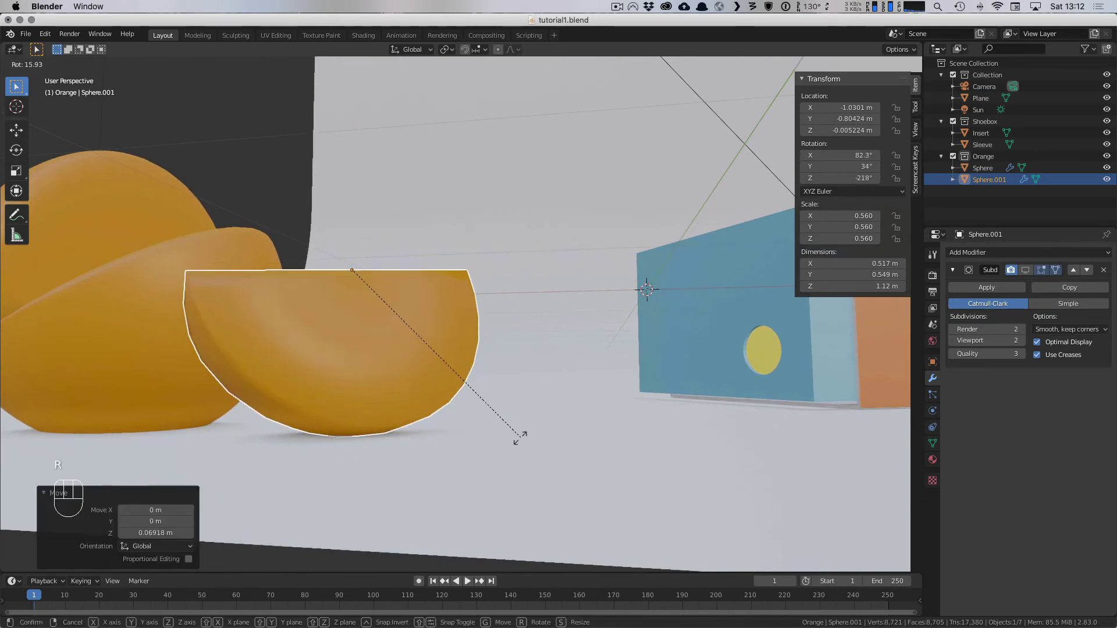
pyautogui.click(431, 412)
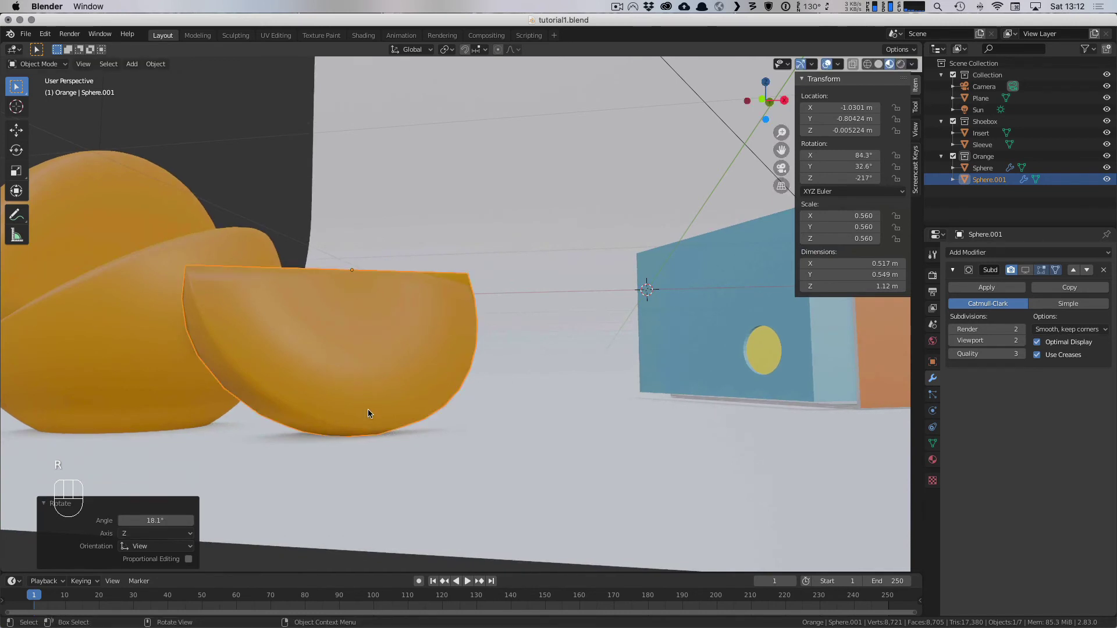
# Step: Raise the large orange about 0.06 m along Z
pyautogui.click(140, 398)
pyautogui.press('g')
pyautogui.press('z')
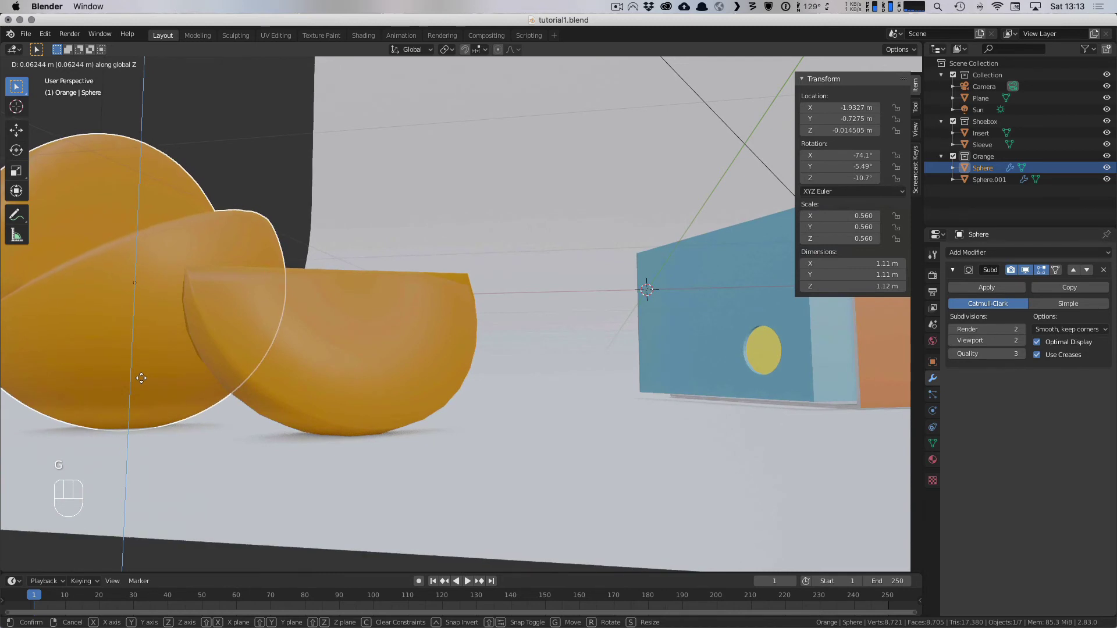
pyautogui.click(141, 379)
# Step: Edit the wedge's mesh and extend the rim edge selection around the lowest part of the curve
pyautogui.click(326, 388)
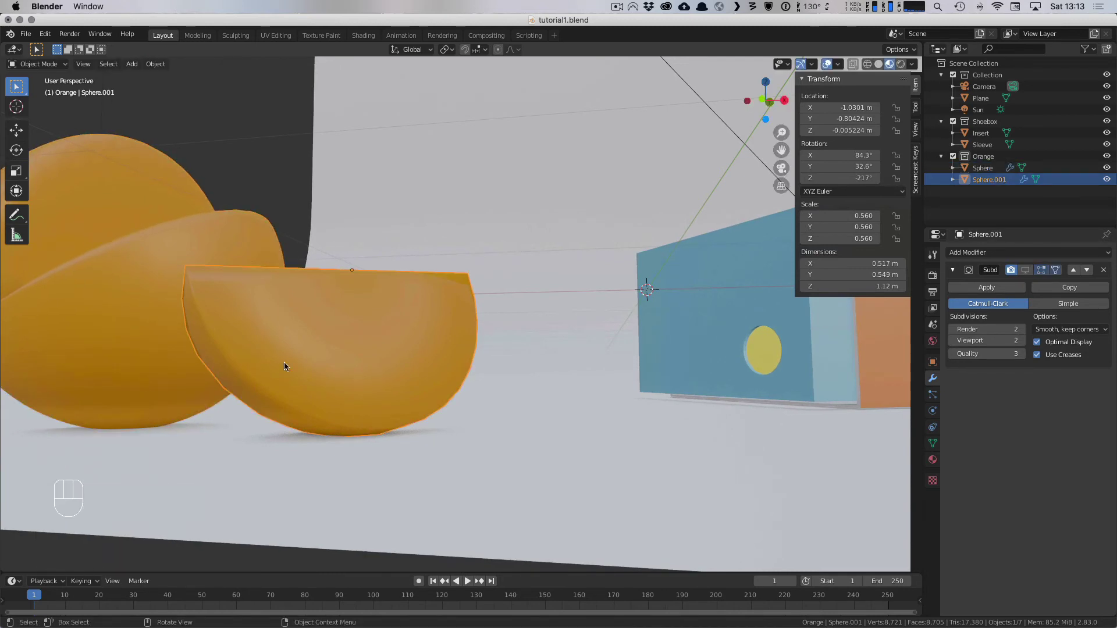
pyautogui.moveTo(284, 362); pyautogui.dragTo(436, 402, button='middle')
pyautogui.scroll(1, 439, 401)
pyautogui.press('Tab')
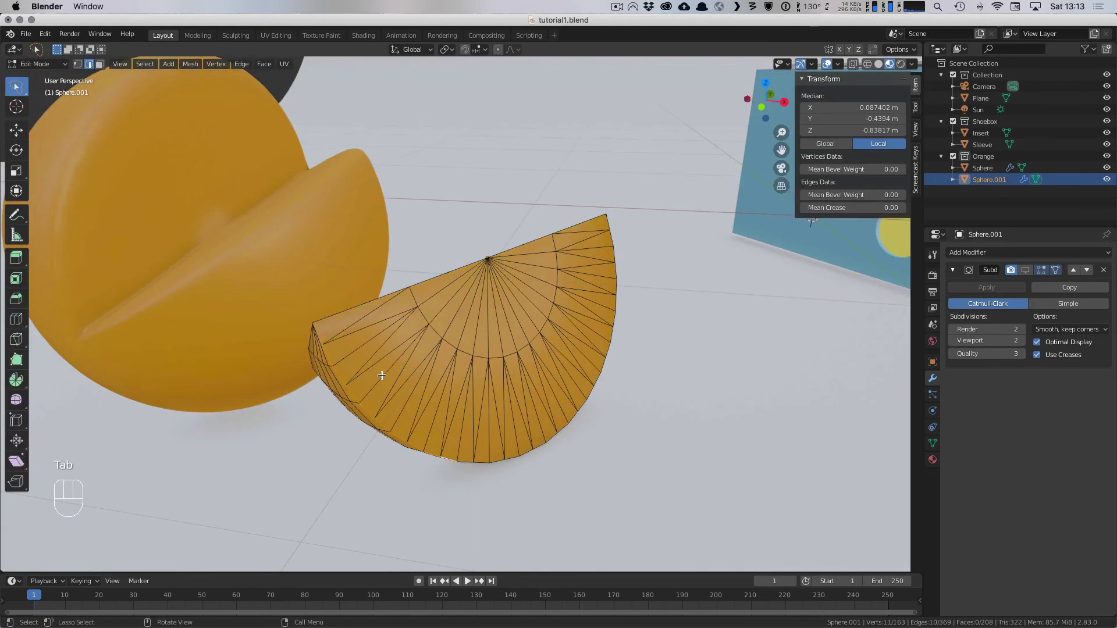
pyautogui.keyDown('shift'); pyautogui.moveTo(517, 442); pyautogui.dragTo(463, 400, button='middle'); pyautogui.keyUp('shift')
pyautogui.scroll(2, 461, 400)
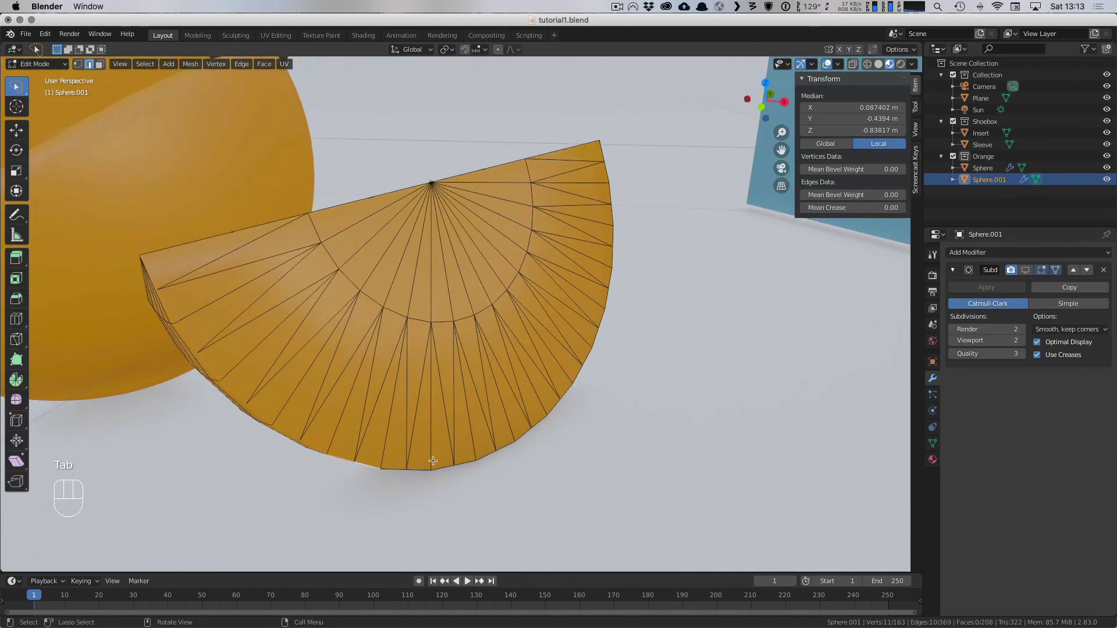
pyautogui.keyDown('shift'); pyautogui.click(407, 471); pyautogui.keyUp('shift')
pyautogui.keyDown('shift'); pyautogui.click(424, 471); pyautogui.keyUp('shift')
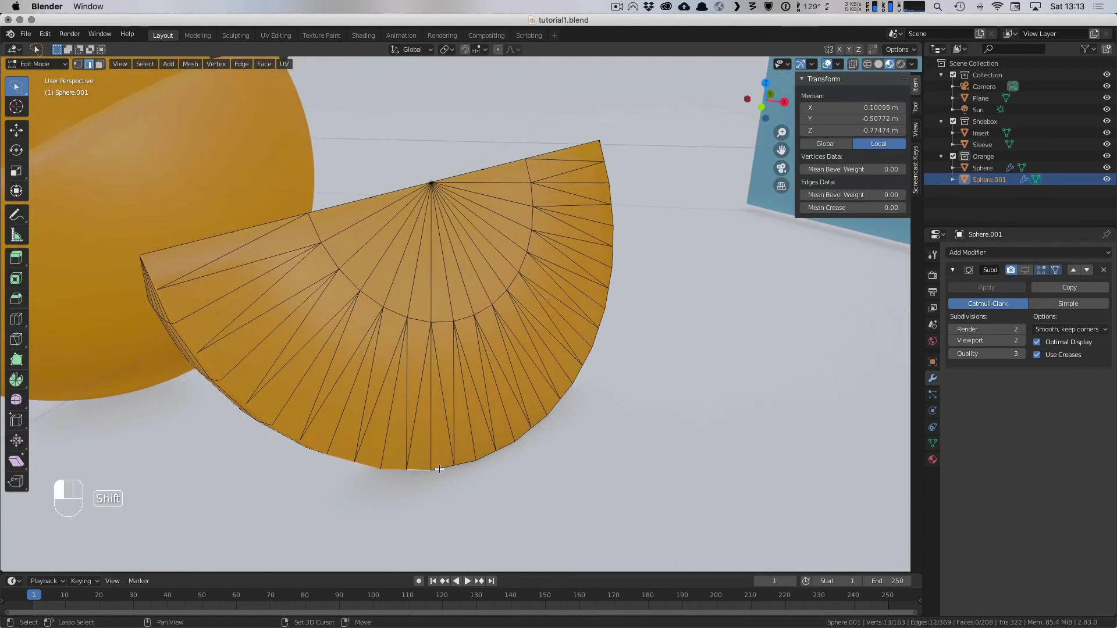
pyautogui.keyDown('shift'); pyautogui.click(442, 469); pyautogui.keyUp('shift')
pyautogui.keyDown('shift'); pyautogui.click(470, 462); pyautogui.keyUp('shift')
pyautogui.keyDown('shift'); pyautogui.click(503, 448); pyautogui.keyUp('shift')
pyautogui.keyDown('shift'); pyautogui.click(520, 434); pyautogui.keyUp('shift')
# Step: Switch to Solid shading and add the remaining rim edges up to the wedge's far tip
pyautogui.press('z')
pyautogui.click(611, 424)
pyautogui.keyDown('shift'); pyautogui.click(550, 412); pyautogui.keyUp('shift')
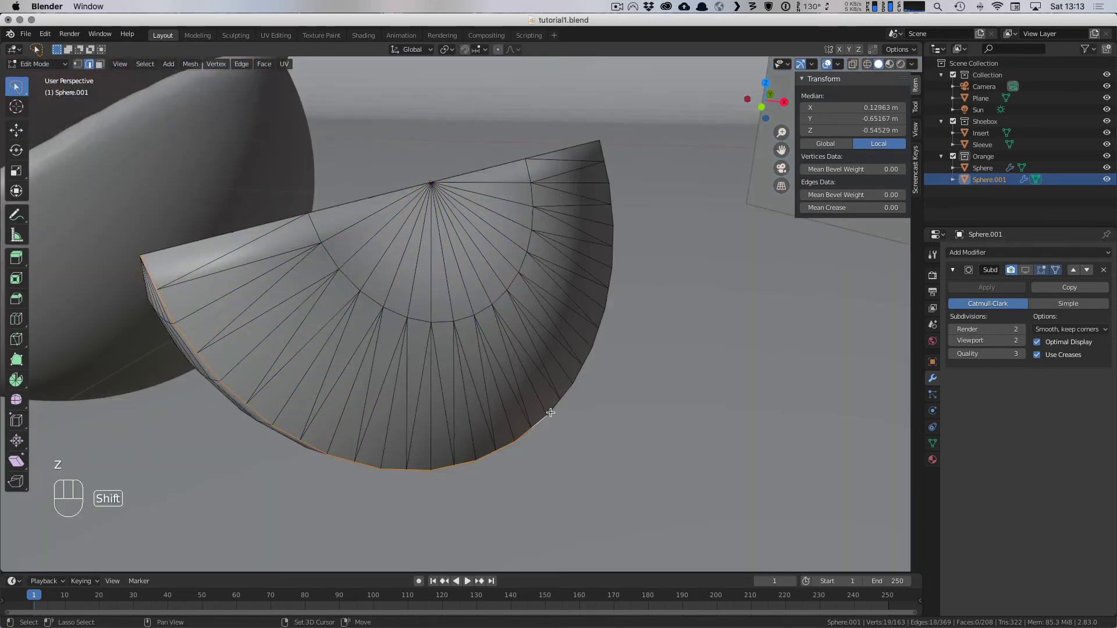
pyautogui.keyDown('shift'); pyautogui.click(572, 386); pyautogui.keyUp('shift')
pyautogui.keyDown('shift'); pyautogui.click(596, 345); pyautogui.keyUp('shift')
pyautogui.keyDown('shift'); pyautogui.click(614, 235); pyautogui.keyUp('shift')
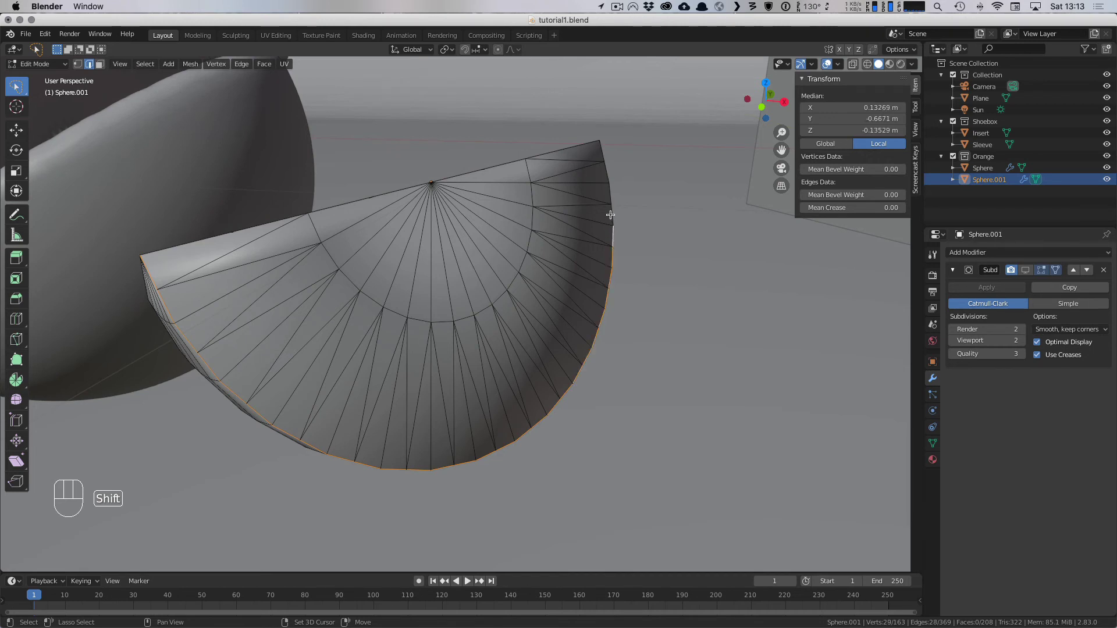
pyautogui.keyDown('shift'); pyautogui.click(611, 213); pyautogui.keyUp('shift')
pyautogui.keyDown('shift'); pyautogui.click(609, 189); pyautogui.keyUp('shift')
pyautogui.keyDown('shift'); pyautogui.click(602, 164); pyautogui.keyUp('shift')
pyautogui.keyDown('shift'); pyautogui.click(601, 155); pyautogui.keyUp('shift')
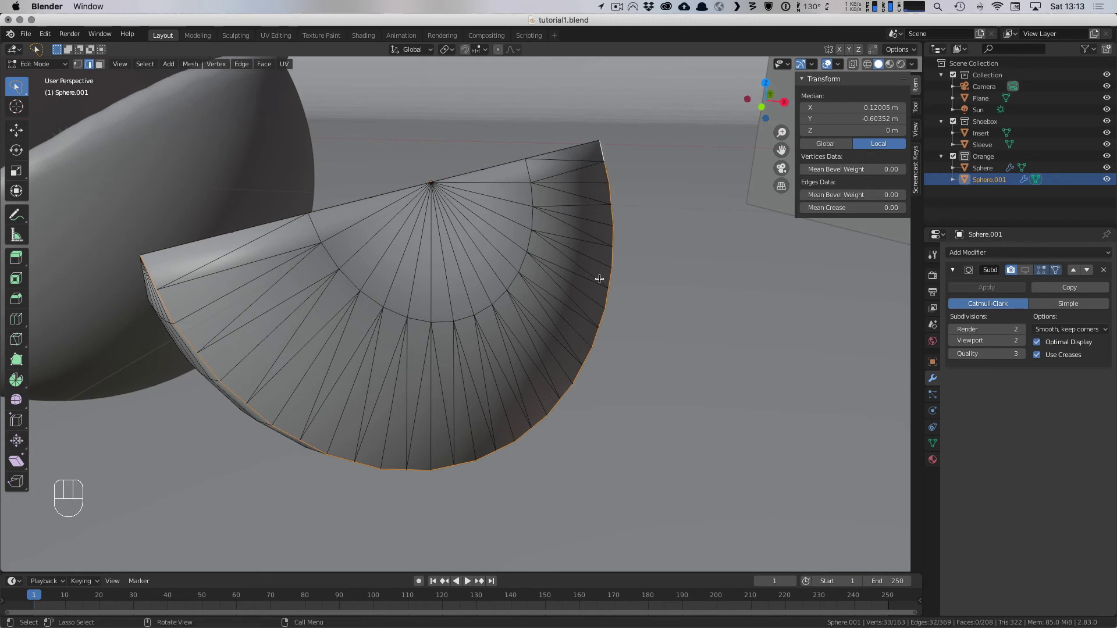
# Step: Try to inset and then extrude the selected rim edges of the wedge
pyautogui.press('i')
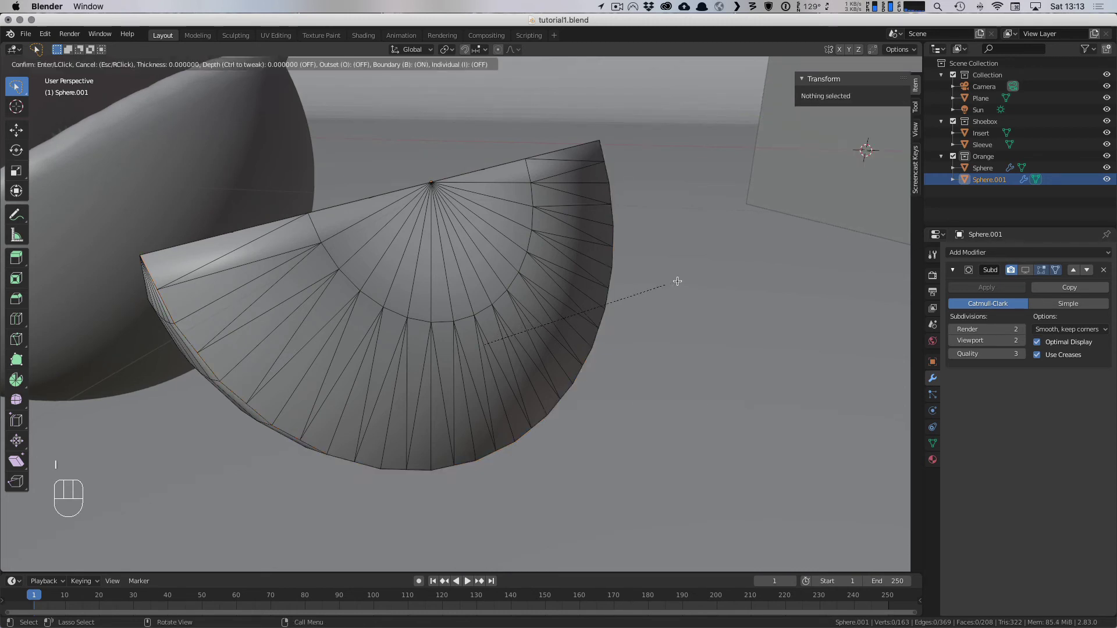
pyautogui.press('Escape')
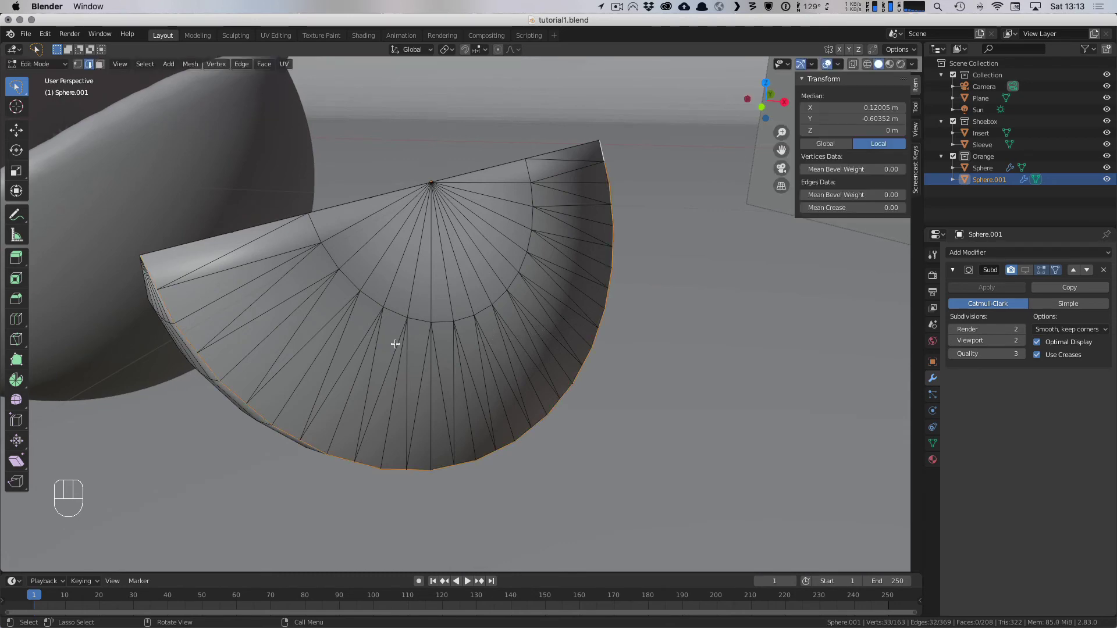
pyautogui.moveTo(394, 343); pyautogui.dragTo(429, 334, button='middle')
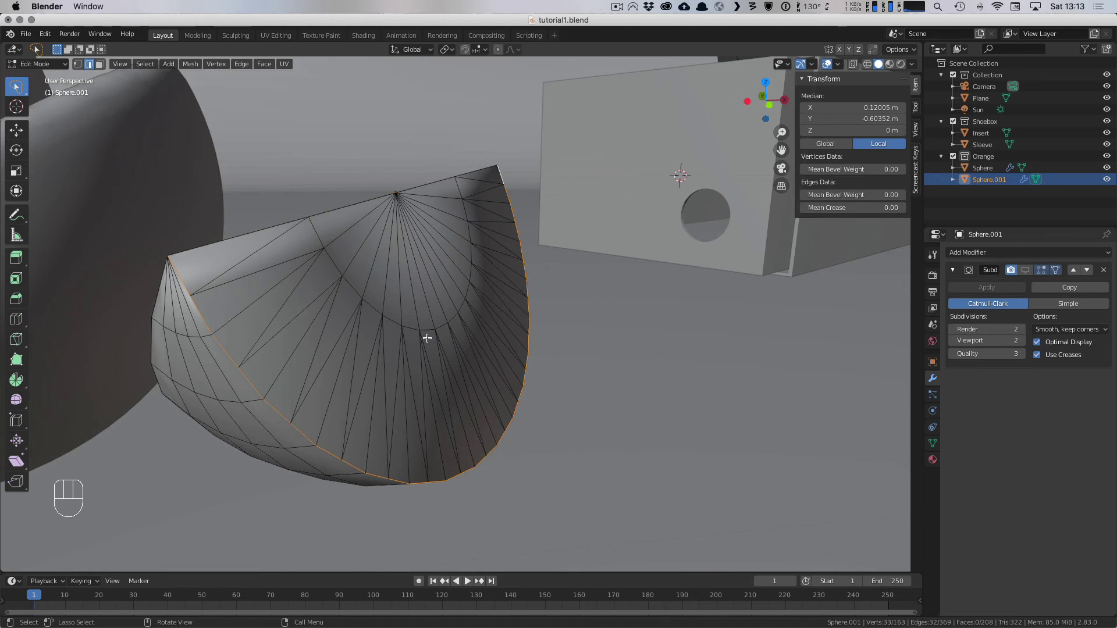
pyautogui.press('e')
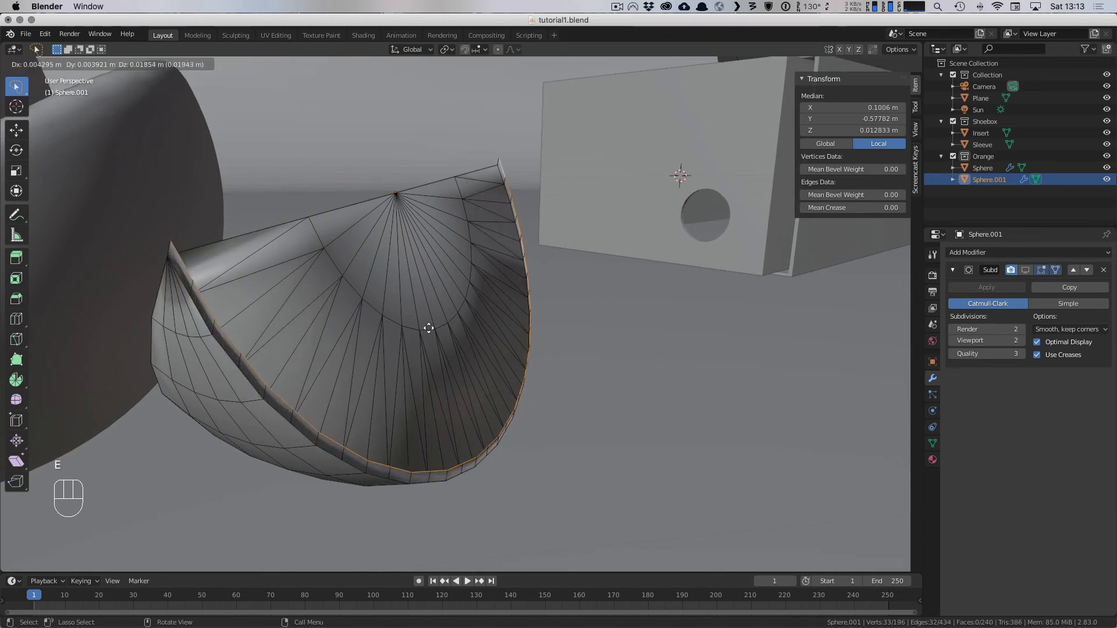
pyautogui.rightClick(430, 338)
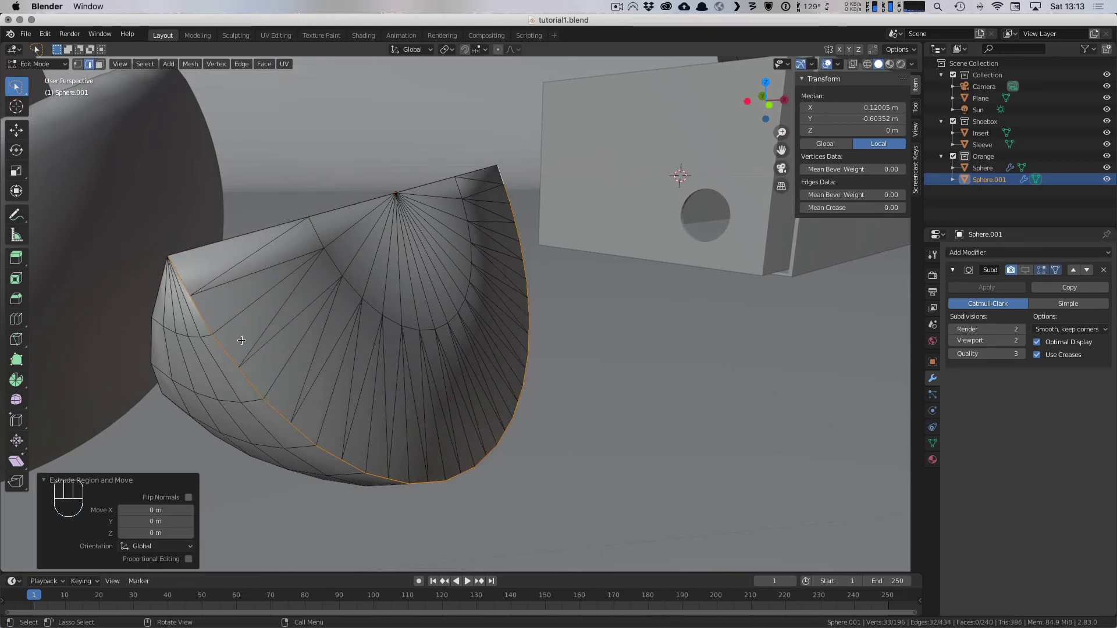
pyautogui.moveTo(361, 355); pyautogui.dragTo(338, 365, button='middle')
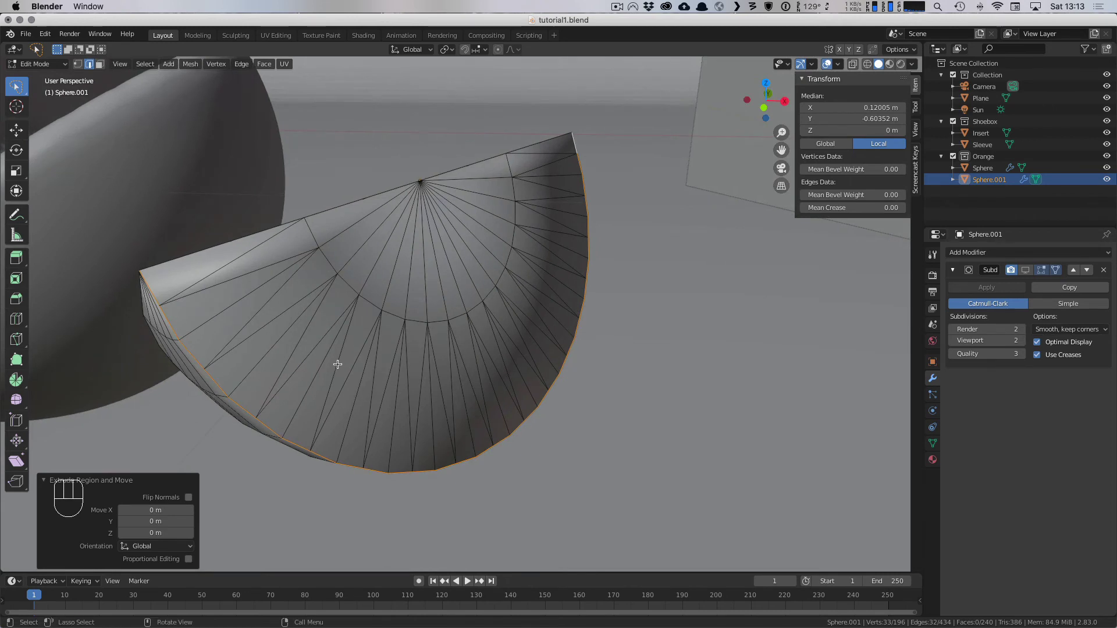
pyautogui.scroll(-4, 337, 364)
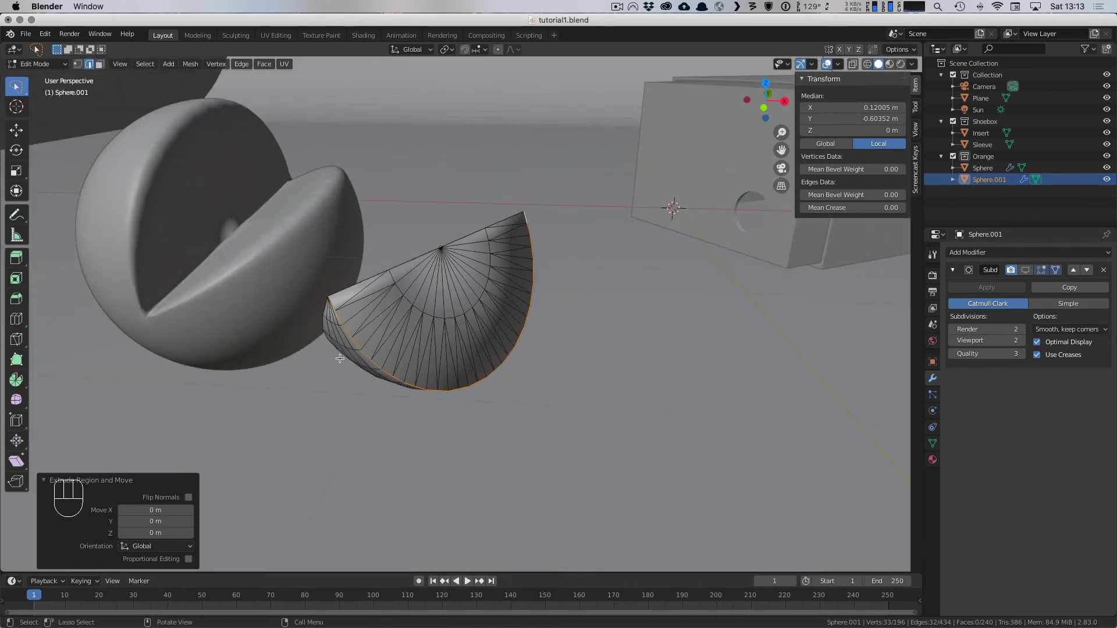
# Step: Try to select the inner arc on the wedge's cut face as an edge loop
pyautogui.press('alt')
pyautogui.keyDown('alt'); pyautogui.click(459, 316); pyautogui.keyUp('alt')
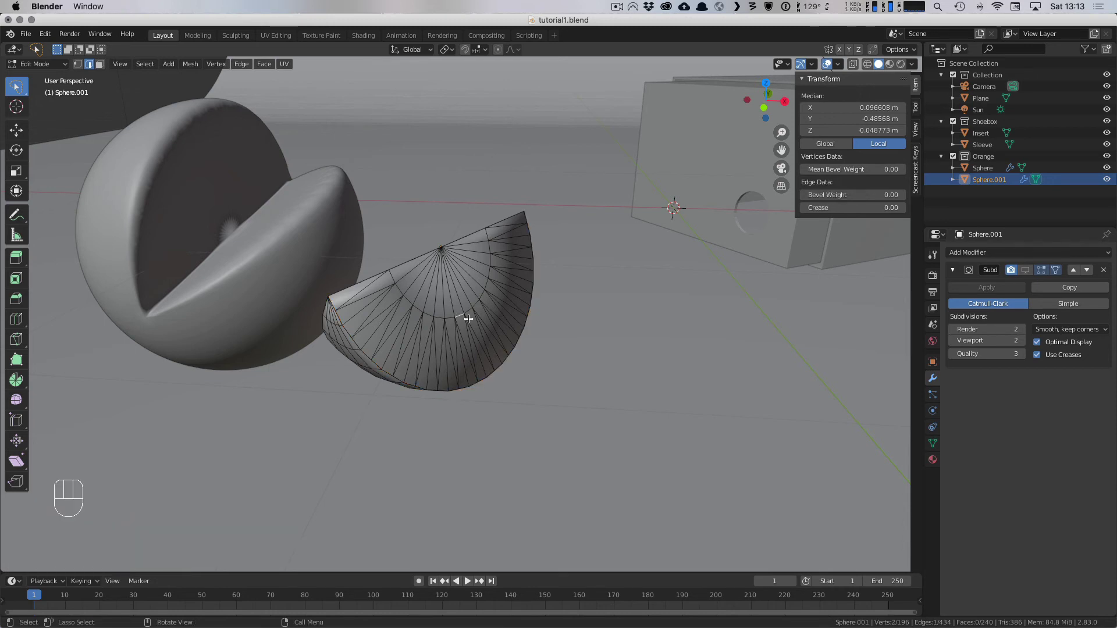
pyautogui.keyDown('alt'); pyautogui.keyDown('shift'); pyautogui.click(479, 302); pyautogui.keyUp('shift'); pyautogui.keyUp('alt')
pyautogui.keyDown('alt'); pyautogui.keyDown('shift'); pyautogui.click(479, 303); pyautogui.keyUp('shift'); pyautogui.keyUp('alt')
# Step: Select the inner arc on the wedge's cut face edge by edge, from one end to the other
pyautogui.scroll(3, 402, 298)
pyautogui.press('g')
pyautogui.press('g')
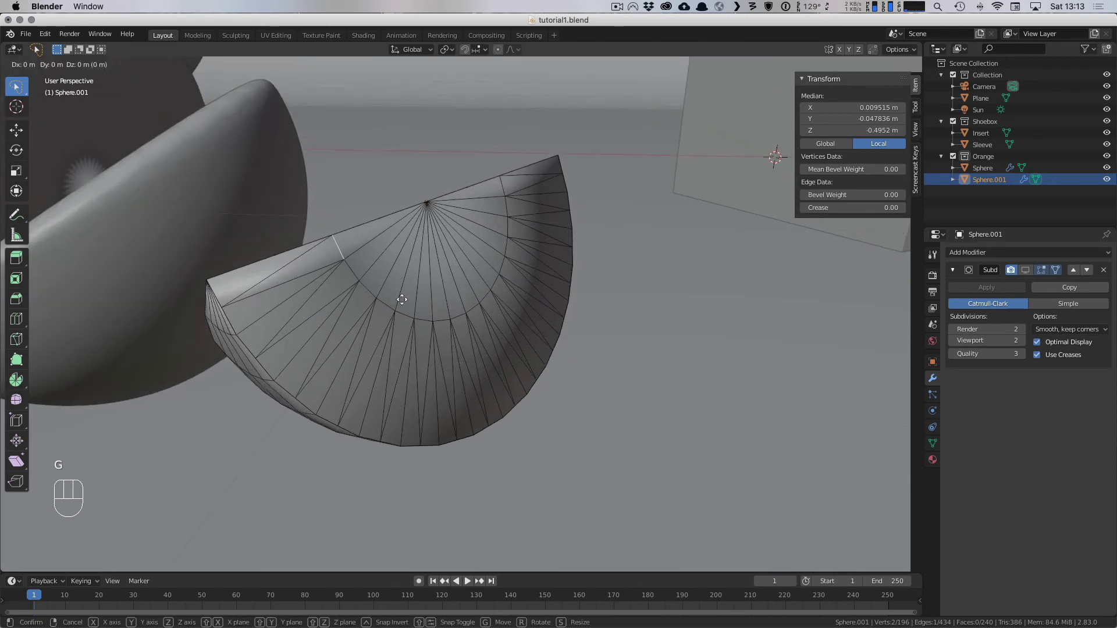
pyautogui.click(387, 320)
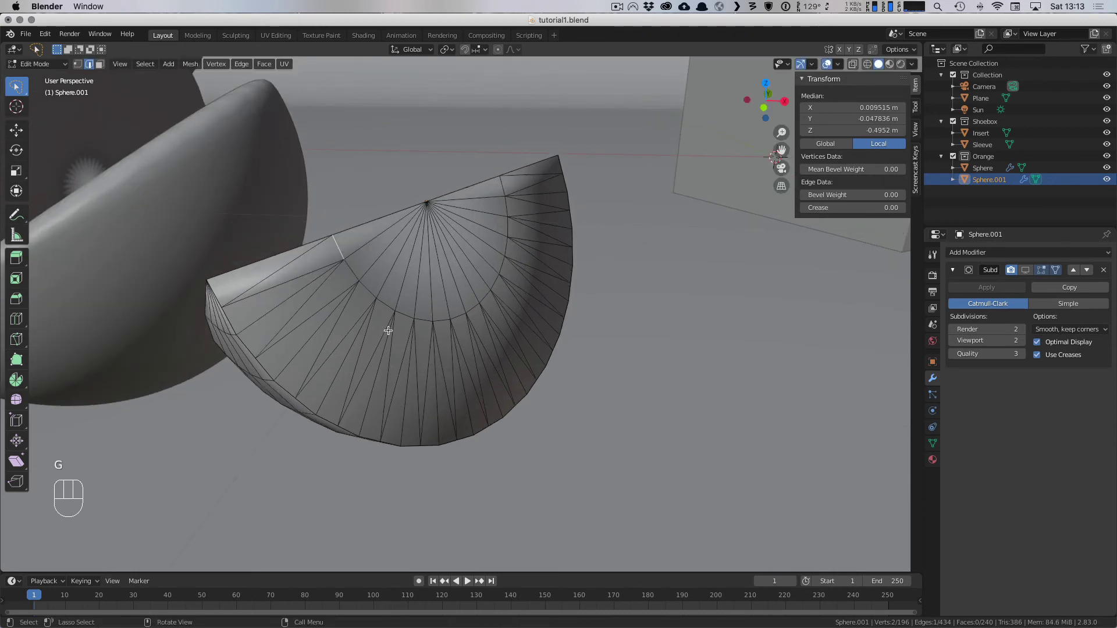
pyautogui.keyDown('shift'); pyautogui.click(353, 272); pyautogui.keyUp('shift')
pyautogui.keyDown('shift'); pyautogui.click(369, 291); pyautogui.keyUp('shift')
pyautogui.keyDown('shift'); pyautogui.click(387, 306); pyautogui.keyUp('shift')
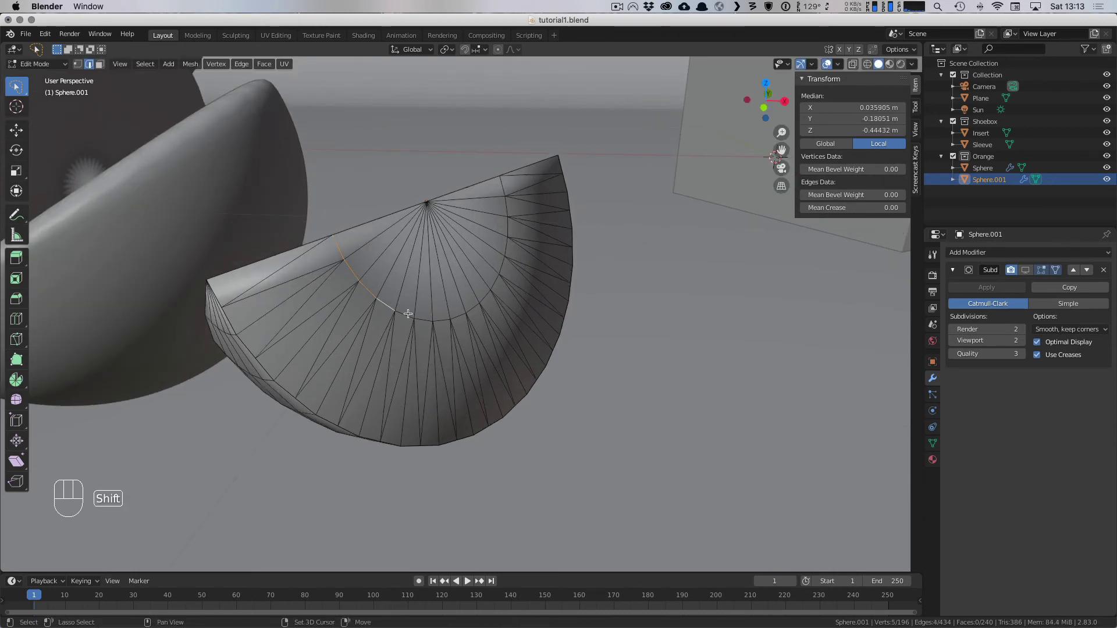
pyautogui.keyDown('shift'); pyautogui.click(406, 316); pyautogui.keyUp('shift')
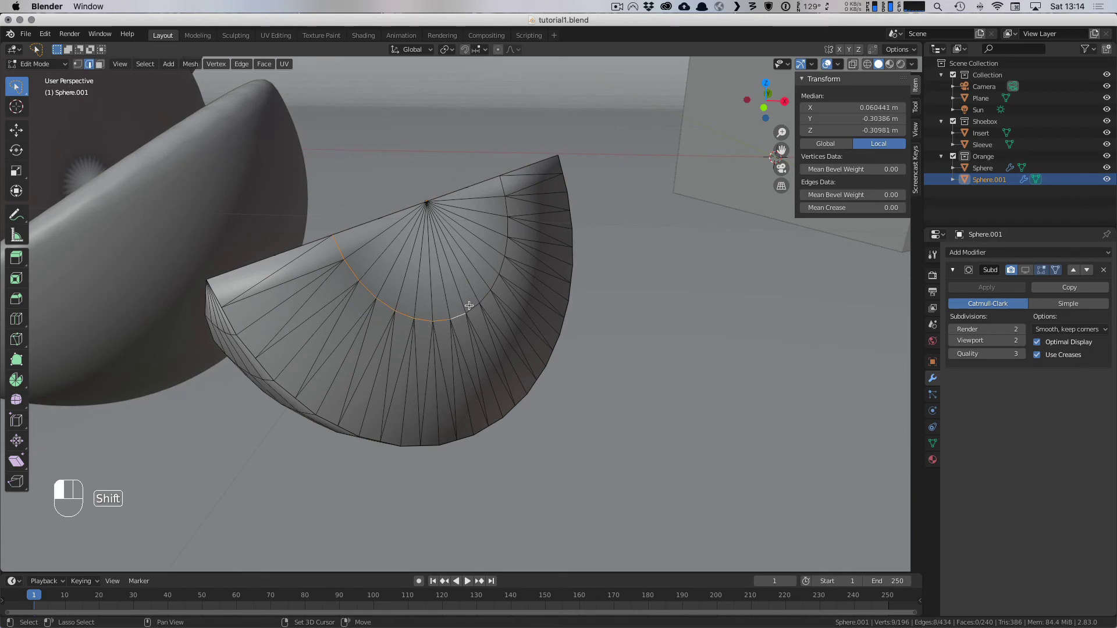
pyautogui.keyDown('shift'); pyautogui.click(493, 285); pyautogui.keyUp('shift')
pyautogui.keyDown('shift'); pyautogui.click(504, 253); pyautogui.keyUp('shift')
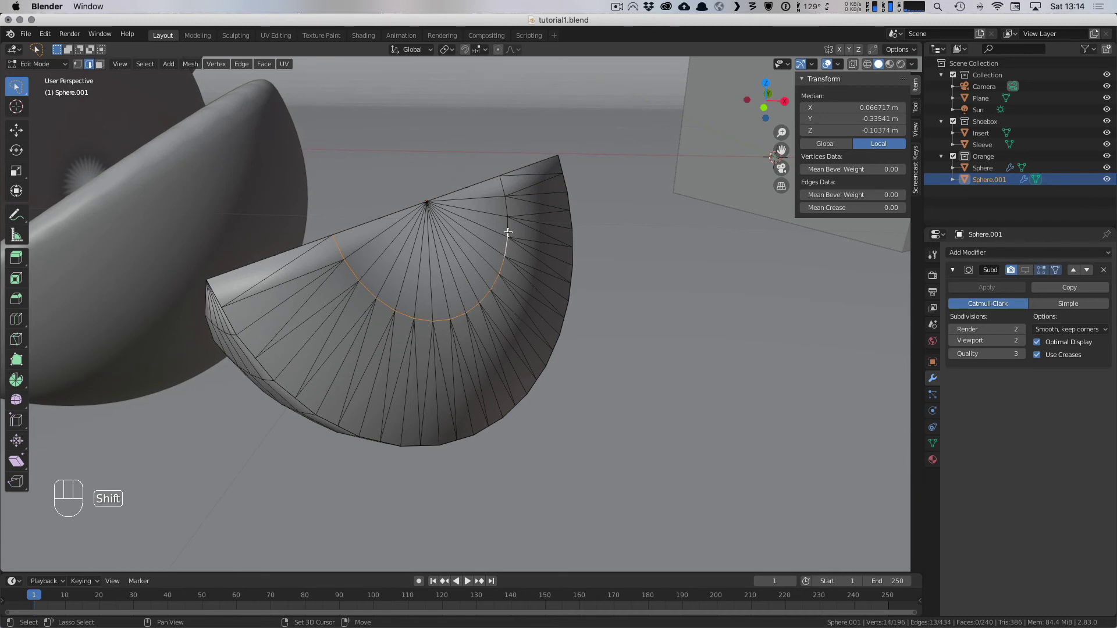
pyautogui.keyDown('shift'); pyautogui.click(508, 224); pyautogui.keyUp('shift')
pyautogui.keyDown('shift'); pyautogui.click(506, 207); pyautogui.keyUp('shift')
pyautogui.keyDown('shift'); pyautogui.click(504, 188); pyautogui.keyUp('shift')
# Step: Edge-slide the inner arc outward toward the rim with a factor of about -0.87, inspect it, and undo the slide
pyautogui.press('g')
pyautogui.press('g')
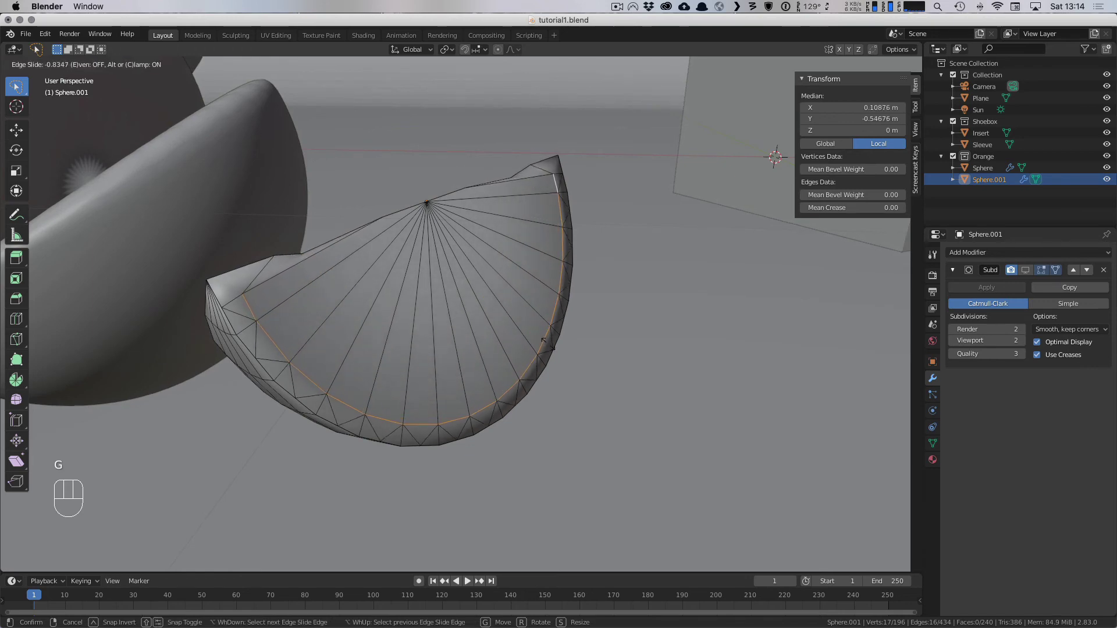
pyautogui.click(339, 344)
pyautogui.moveTo(339, 344); pyautogui.dragTo(342, 368, button='middle')
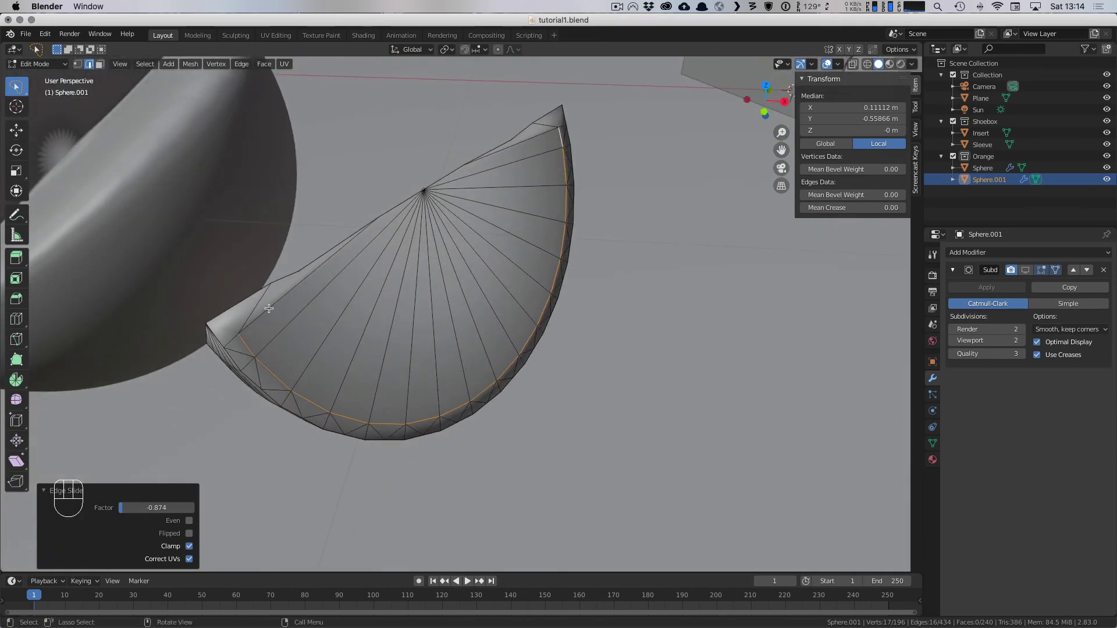
pyautogui.moveTo(268, 309); pyautogui.dragTo(381, 283, button='middle')
pyautogui.press('super+z')
# Step: Edge-slide the selected inner arc on the wedge's cut face outward toward the rim with a factor of about -0.90
pyautogui.press('g')
pyautogui.press('g')
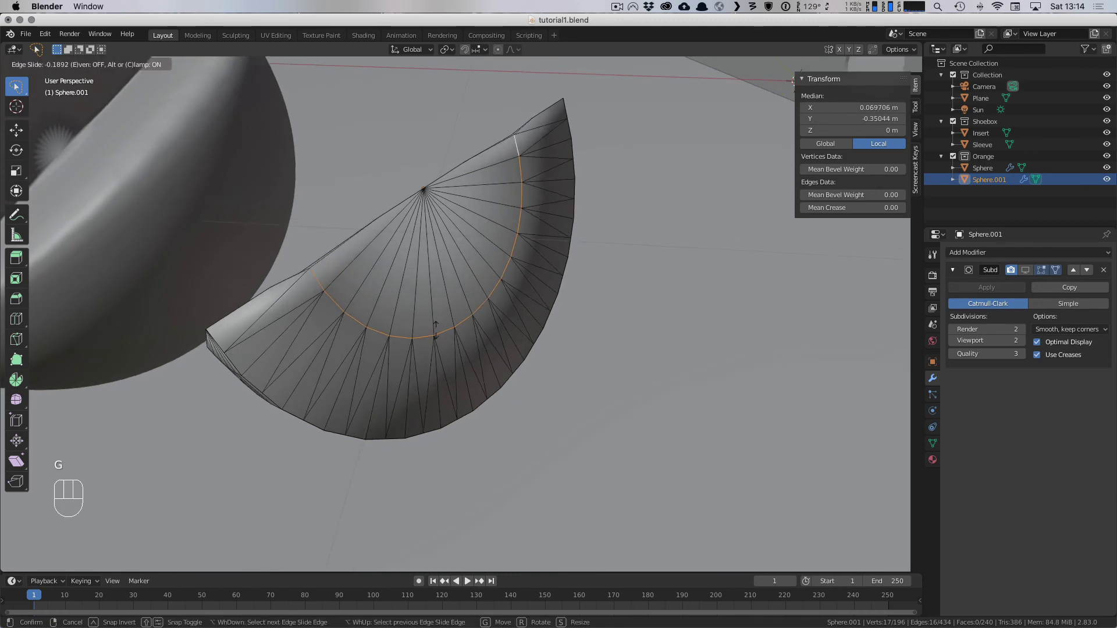
pyautogui.click(554, 417)
# Step: Select the first few edges of the inner arc on the wedge's opposite cut face
pyautogui.moveTo(396, 340); pyautogui.dragTo(451, 366, button='middle')
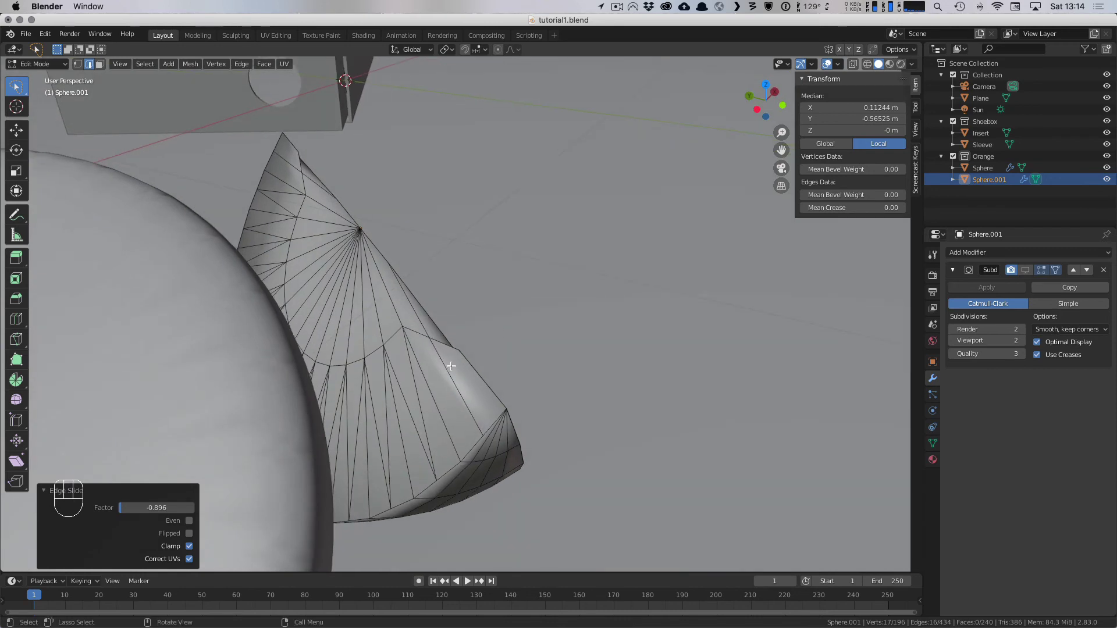
pyautogui.click(447, 347)
pyautogui.keyDown('shift'); pyautogui.click(424, 338); pyautogui.keyUp('shift')
pyautogui.keyDown('shift'); pyautogui.click(394, 335); pyautogui.keyUp('shift')
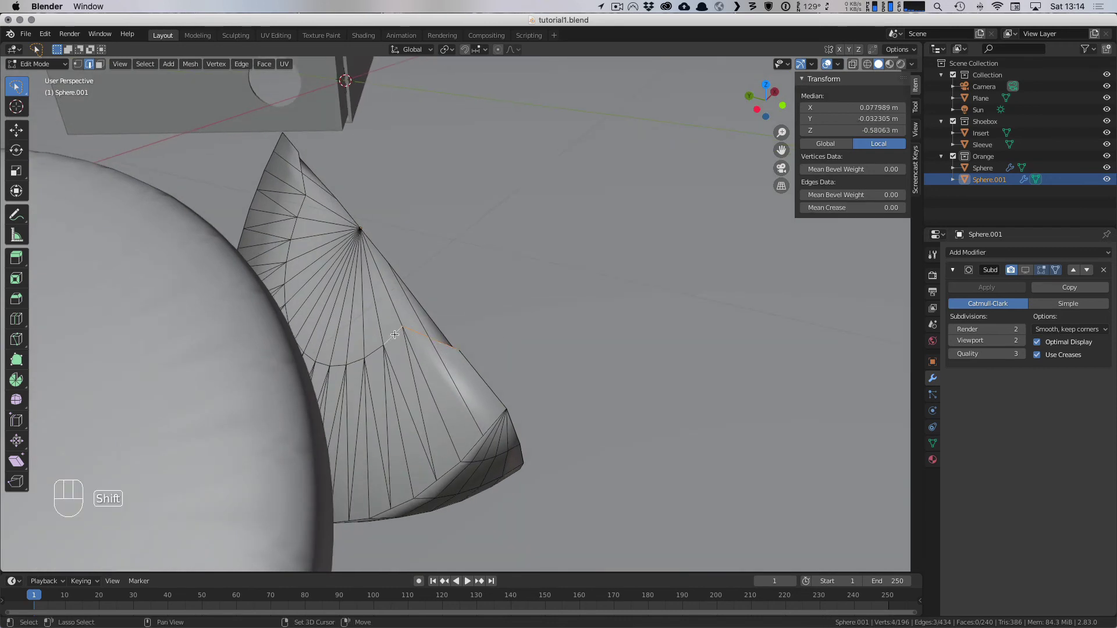
pyautogui.keyDown('shift'); pyautogui.click(378, 352); pyautogui.keyUp('shift')
pyautogui.keyDown('shift'); pyautogui.click(360, 357); pyautogui.keyUp('shift')
pyautogui.moveTo(358, 360)
pyautogui.keyDown('shift'); pyautogui.mouseDown(button='middle')
pyautogui.moveTo(349, 367)
pyautogui.moveTo(359, 358)
pyautogui.mouseUp(button='middle'); pyautogui.keyUp('shift')
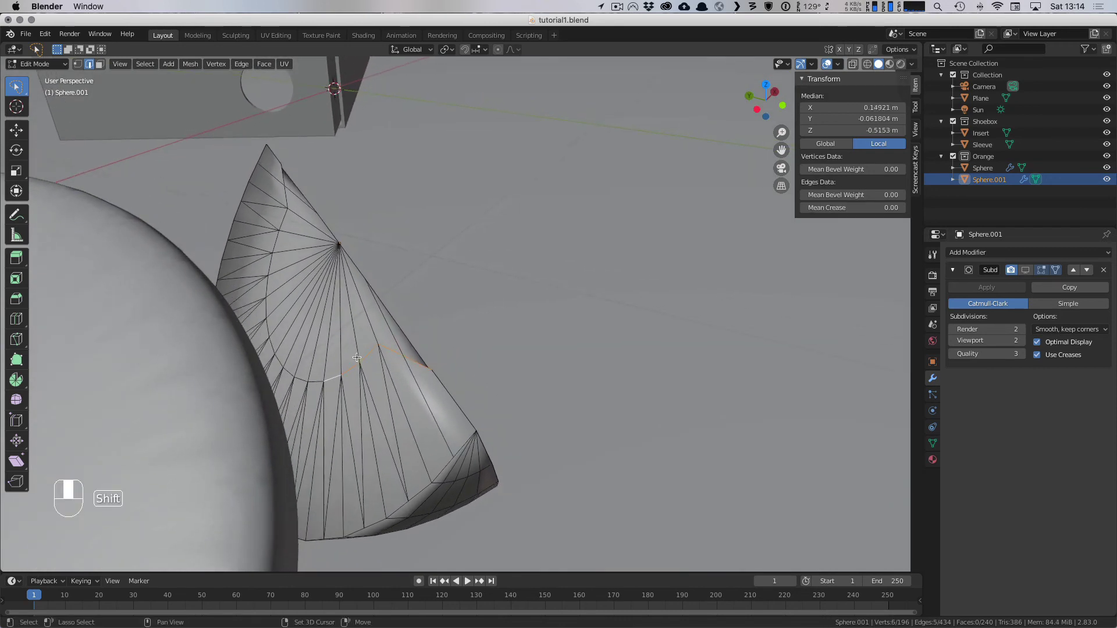
# Step: Isolate the wedge in local view and add the remaining edges of the opposite cut face's inner arc to the selection
pyautogui.press('Tab')
pyautogui.press('/')
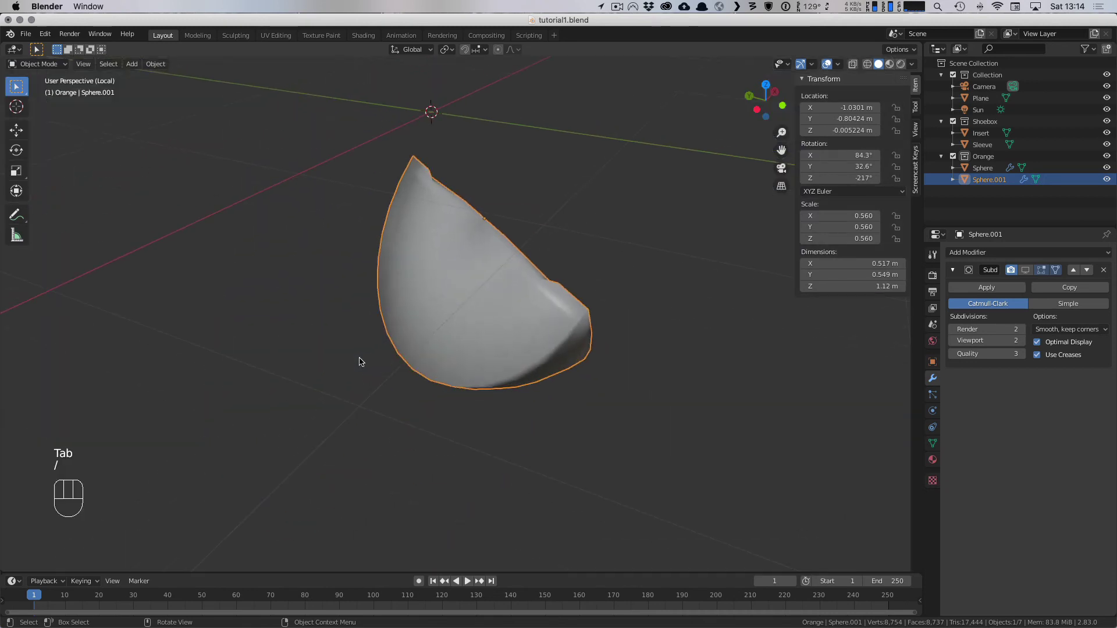
pyautogui.press('Tab')
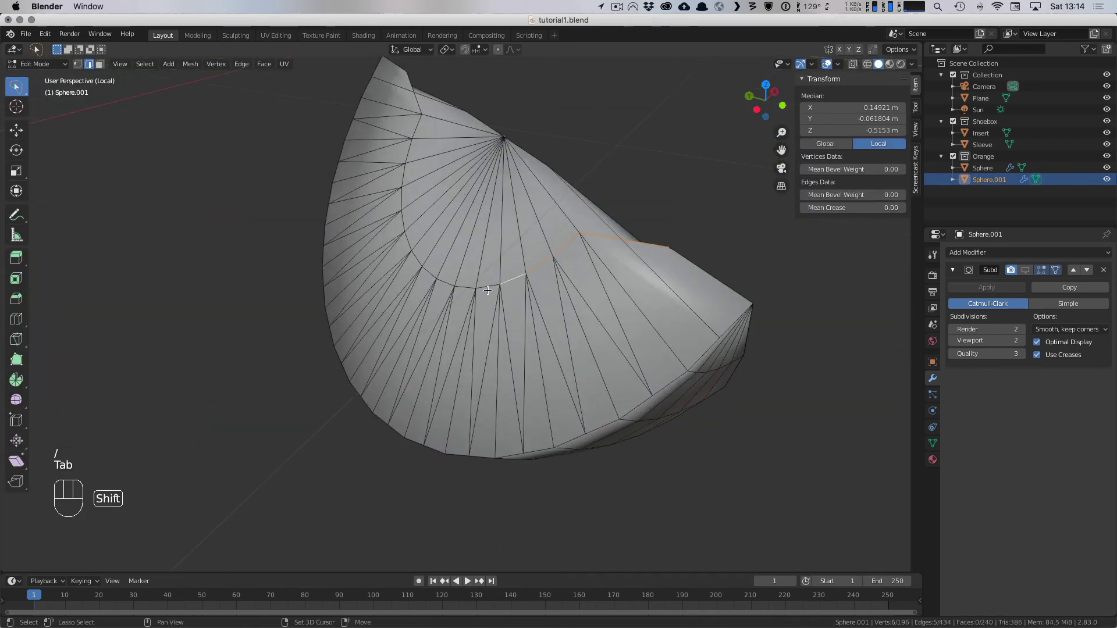
pyautogui.keyDown('shift'); pyautogui.click(446, 285); pyautogui.keyUp('shift')
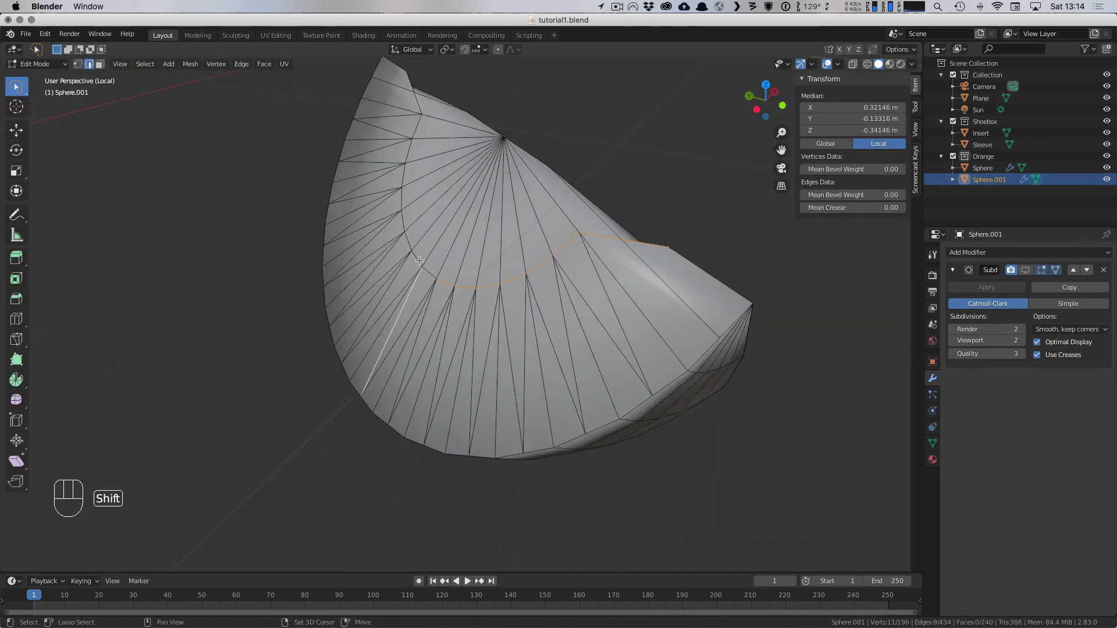
pyautogui.keyDown('shift'); pyautogui.click(429, 273); pyautogui.keyUp('shift')
pyautogui.keyDown('shift'); pyautogui.click(416, 260); pyautogui.keyUp('shift')
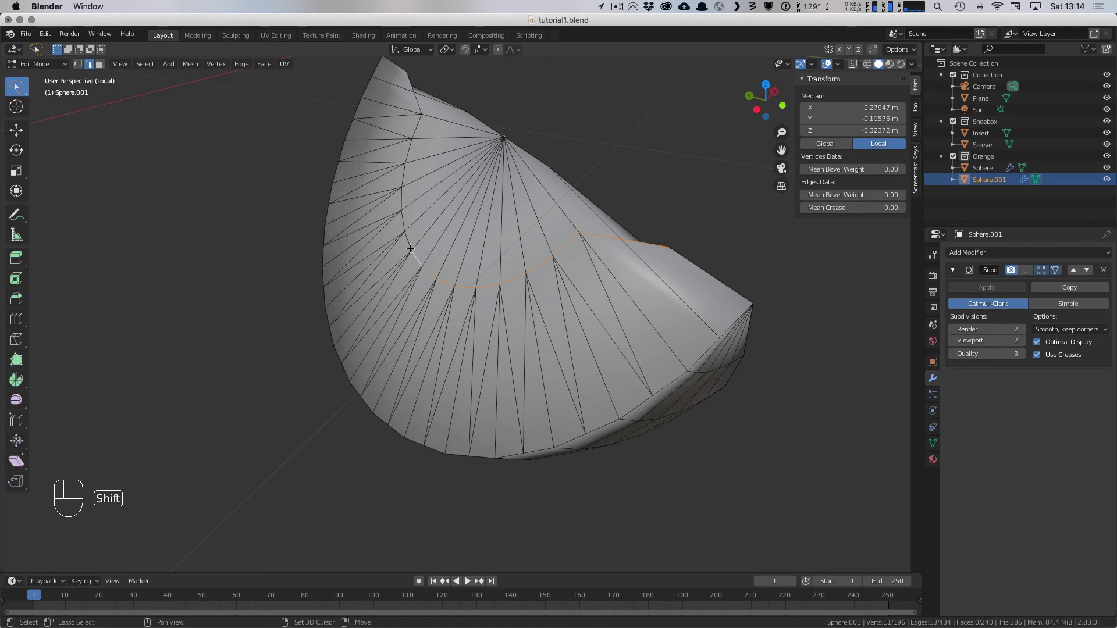
pyautogui.keyDown('shift'); pyautogui.click(407, 239); pyautogui.keyUp('shift')
pyautogui.keyDown('shift'); pyautogui.click(402, 216); pyautogui.keyUp('shift')
pyautogui.keyDown('shift'); pyautogui.click(411, 89); pyautogui.keyUp('shift')
pyautogui.keyDown('shift'); pyautogui.click(411, 88); pyautogui.keyUp('shift')
pyautogui.keyDown('shift'); pyautogui.click(409, 87); pyautogui.keyUp('shift')
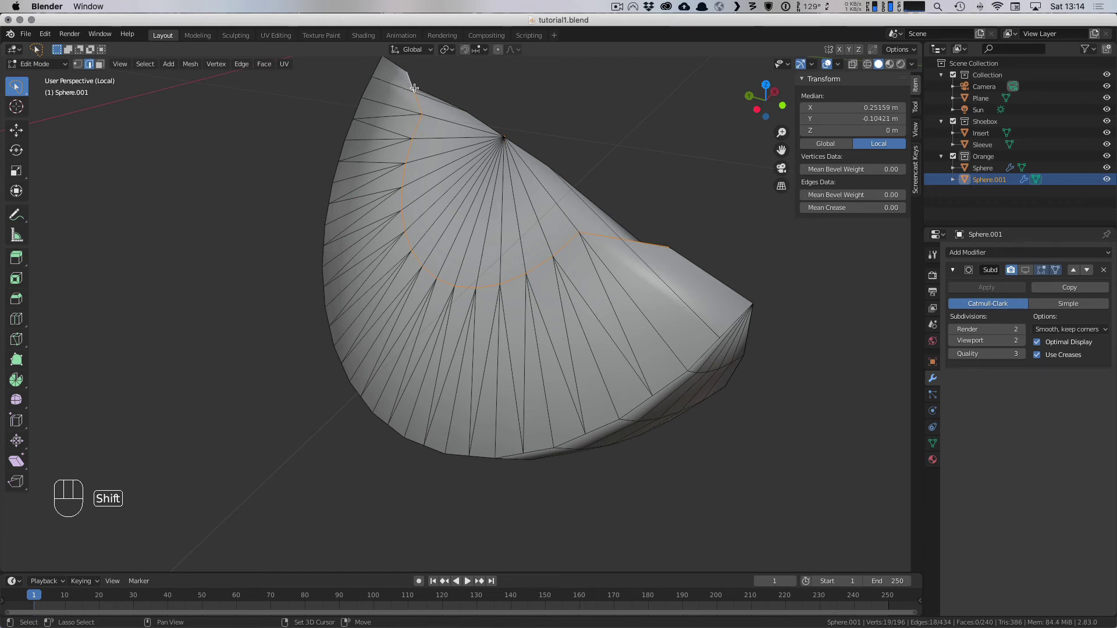
# Step: Edge-slide the opposite cut face's inner arc outward to the rim with a factor of about 0.91
pyautogui.press('g')
pyautogui.press('g')
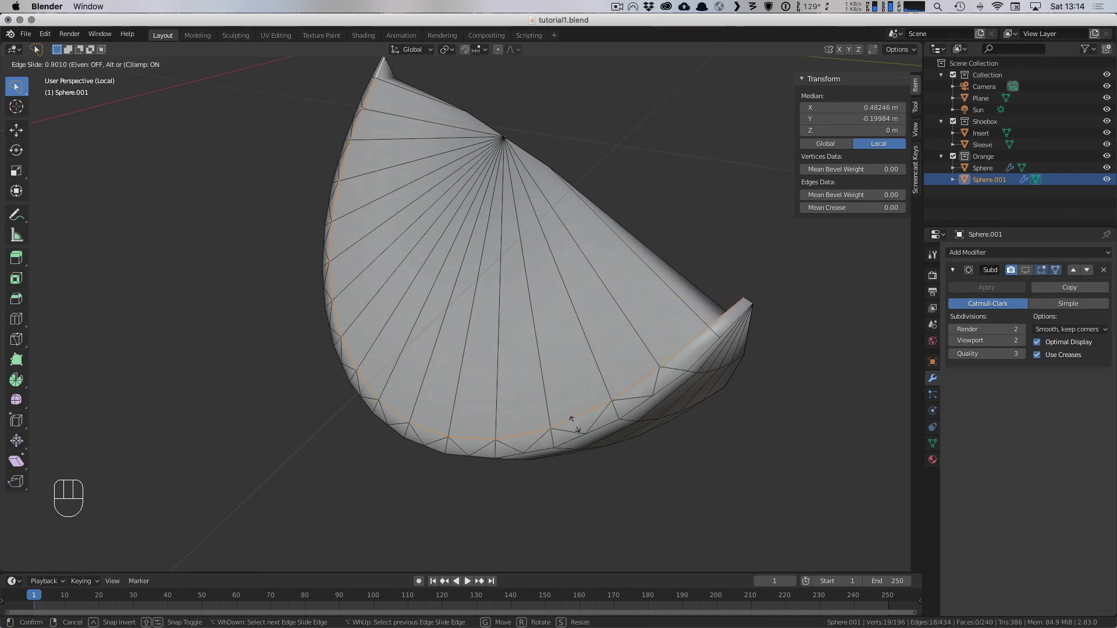
pyautogui.click(573, 421)
# Step: Delete the uneven face at each end of the wedge's straight edge
pyautogui.moveTo(674, 347); pyautogui.dragTo(443, 255, button='middle')
pyautogui.moveTo(282, 217); pyautogui.dragTo(358, 279, button='middle')
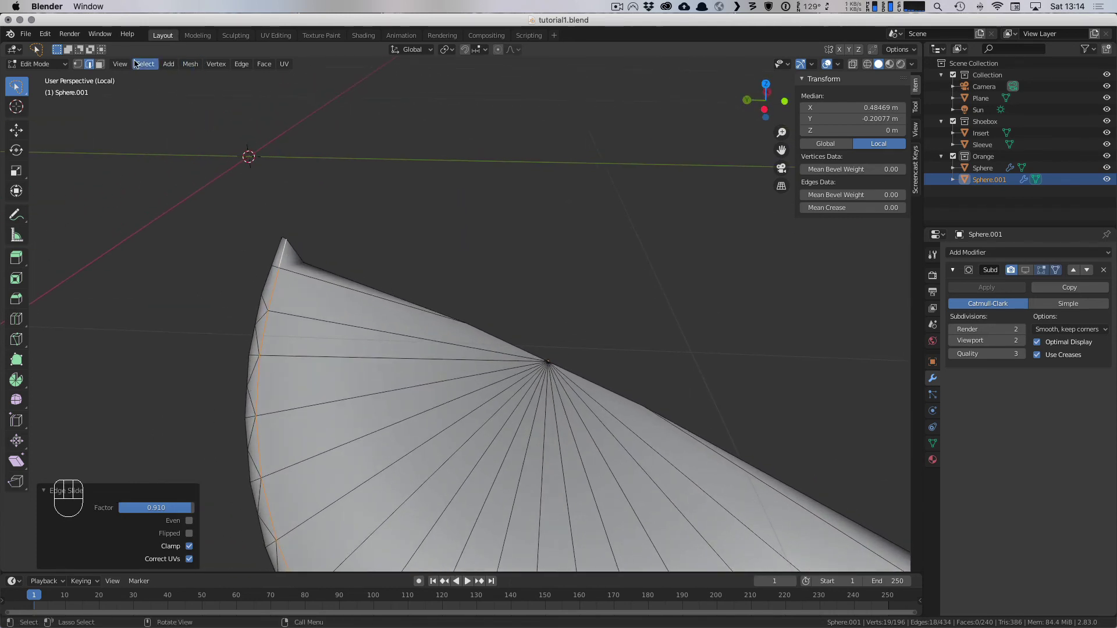
pyautogui.press('3')
pyautogui.click(302, 266)
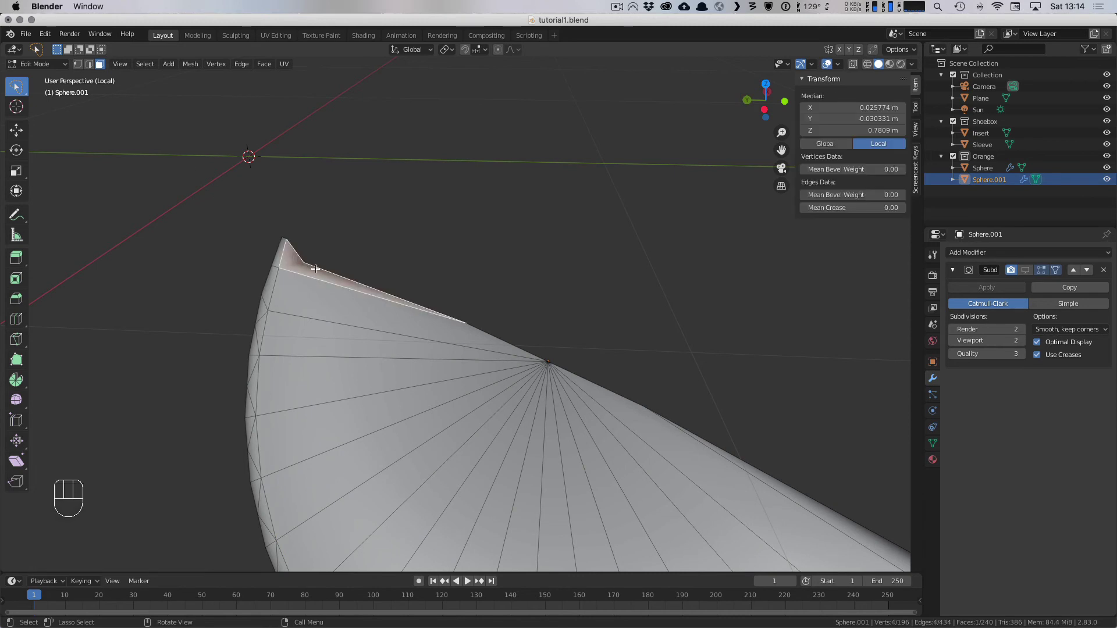
pyautogui.press('x')
pyautogui.moveTo(314, 270); pyautogui.dragTo(184, 370, button='middle')
pyautogui.click(141, 397)
pyautogui.press('x')
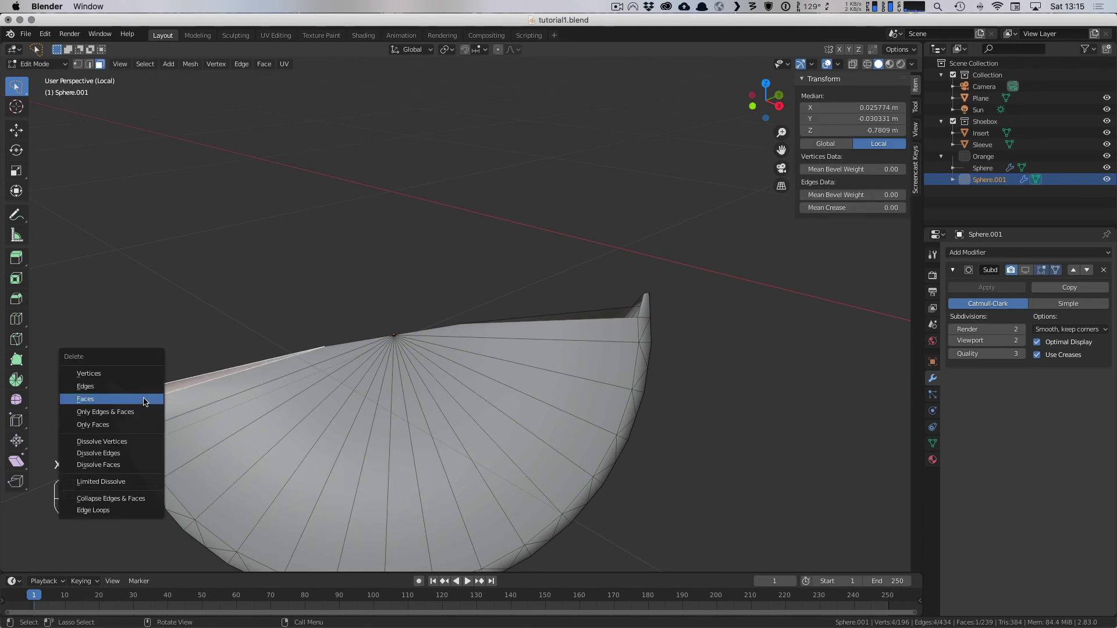
pyautogui.click(141, 394)
# Step: Fill both sides of the first tip with triangular faces, each joining two tip vertices to the nearest vertex on the straight edge
pyautogui.click(78, 65)
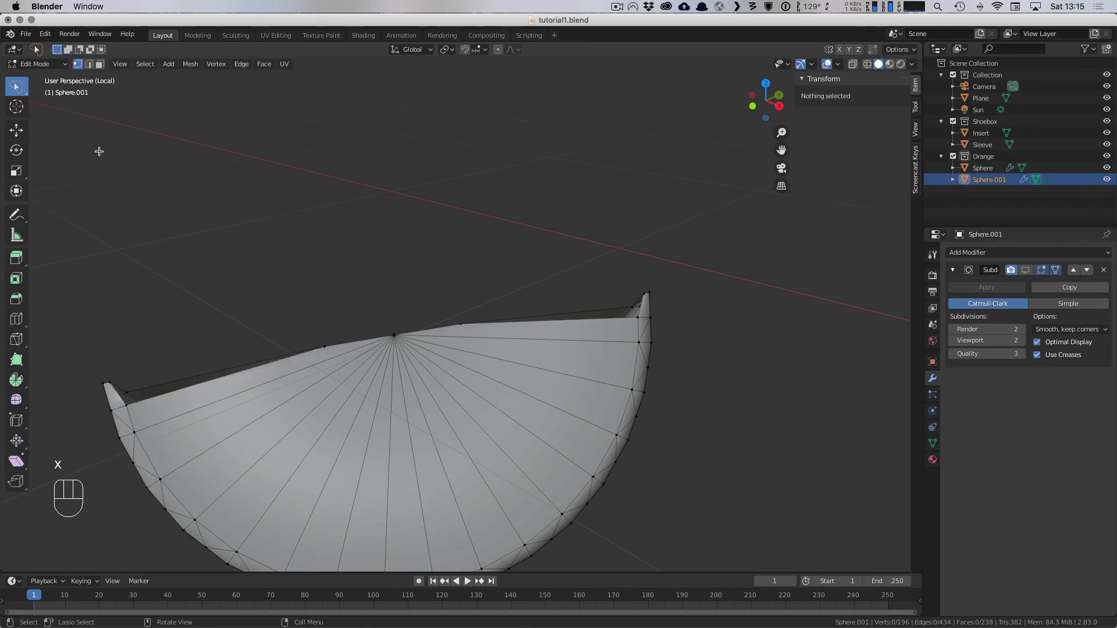
pyautogui.click(110, 389)
pyautogui.keyDown('shift'); pyautogui.click(132, 404); pyautogui.keyUp('shift')
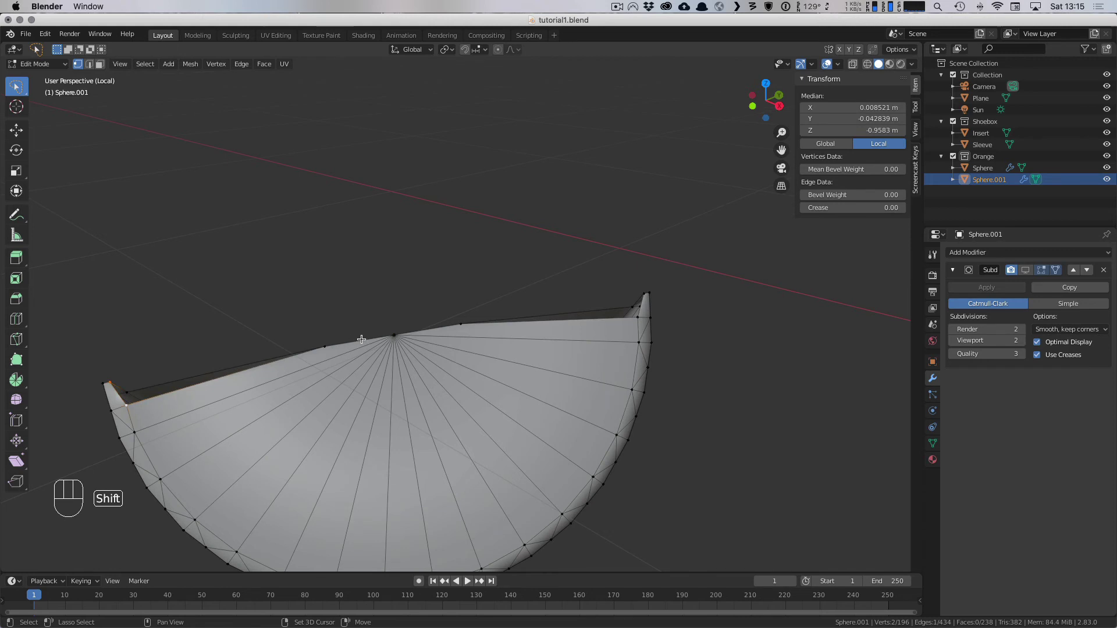
pyautogui.keyDown('shift'); pyautogui.click(327, 346); pyautogui.keyUp('shift')
pyautogui.press('f')
pyautogui.moveTo(194, 365); pyautogui.dragTo(404, 314, button='middle')
pyautogui.click(825, 394)
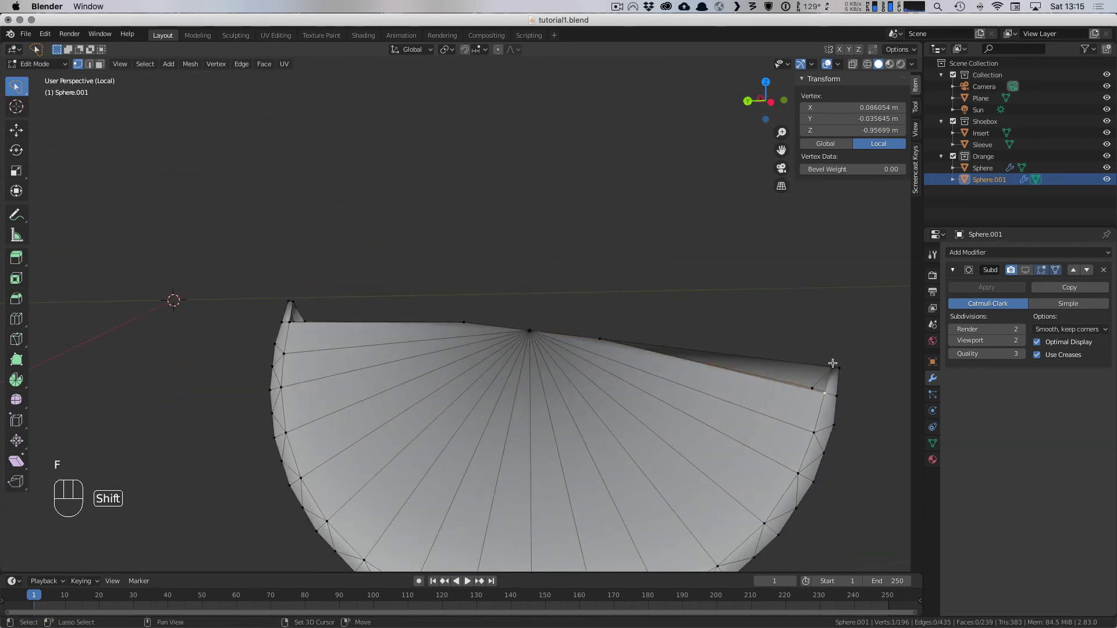
pyautogui.keyDown('shift'); pyautogui.click(831, 368); pyautogui.keyUp('shift')
pyautogui.keyDown('shift'); pyautogui.click(601, 340); pyautogui.keyUp('shift')
pyautogui.press('f')
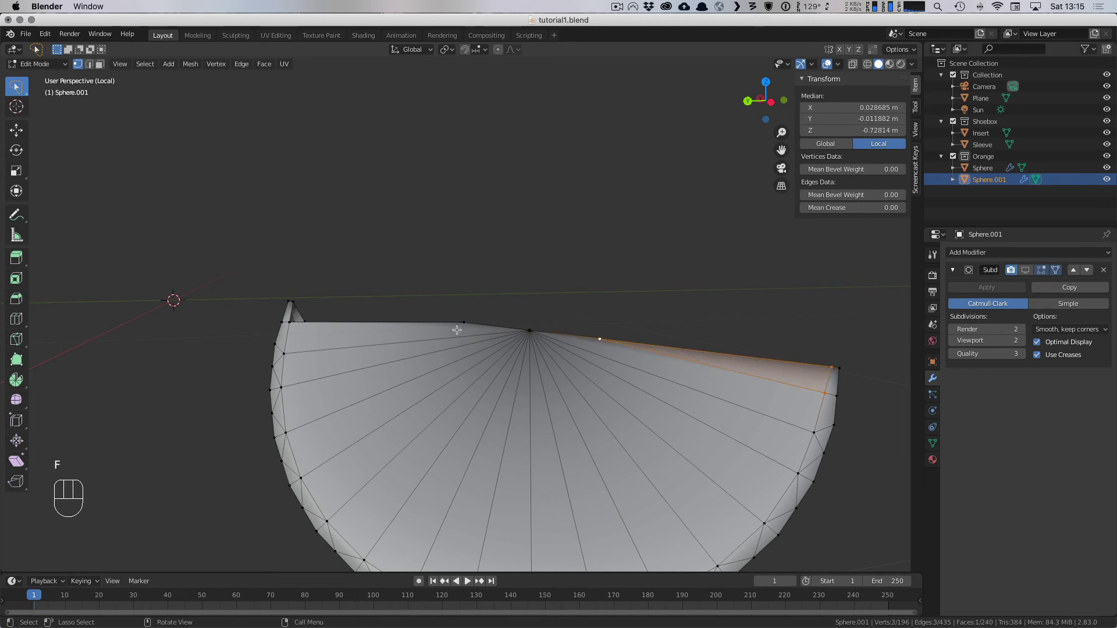
# Step: Fill both sides of the opposite tip with triangular faces reaching to the nearest vertex on the straight edge
pyautogui.click(465, 322)
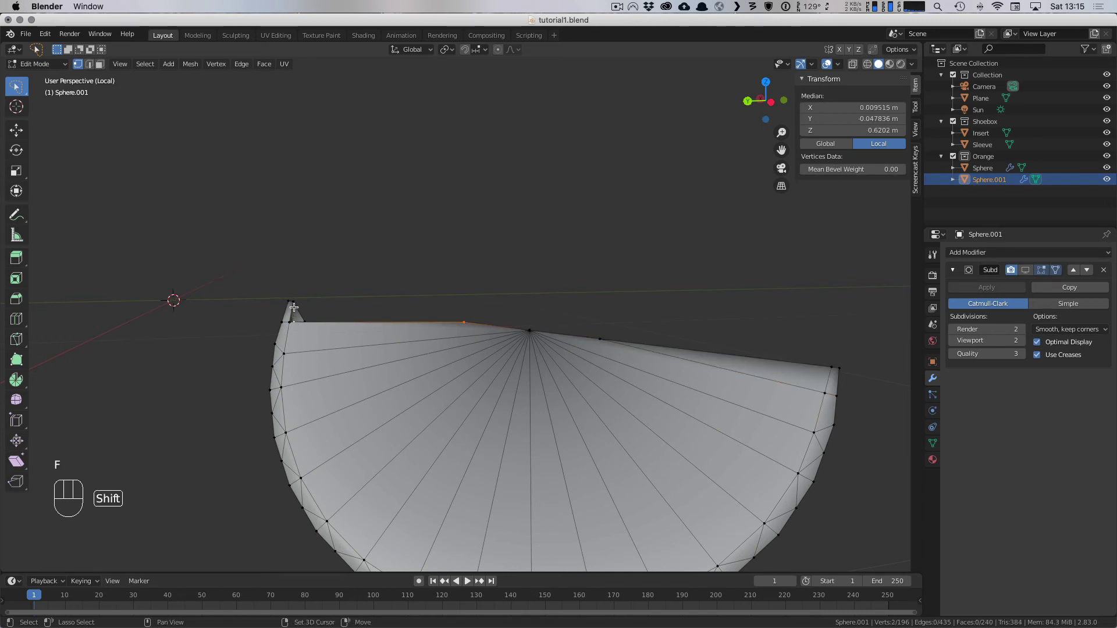
pyautogui.click(295, 322)
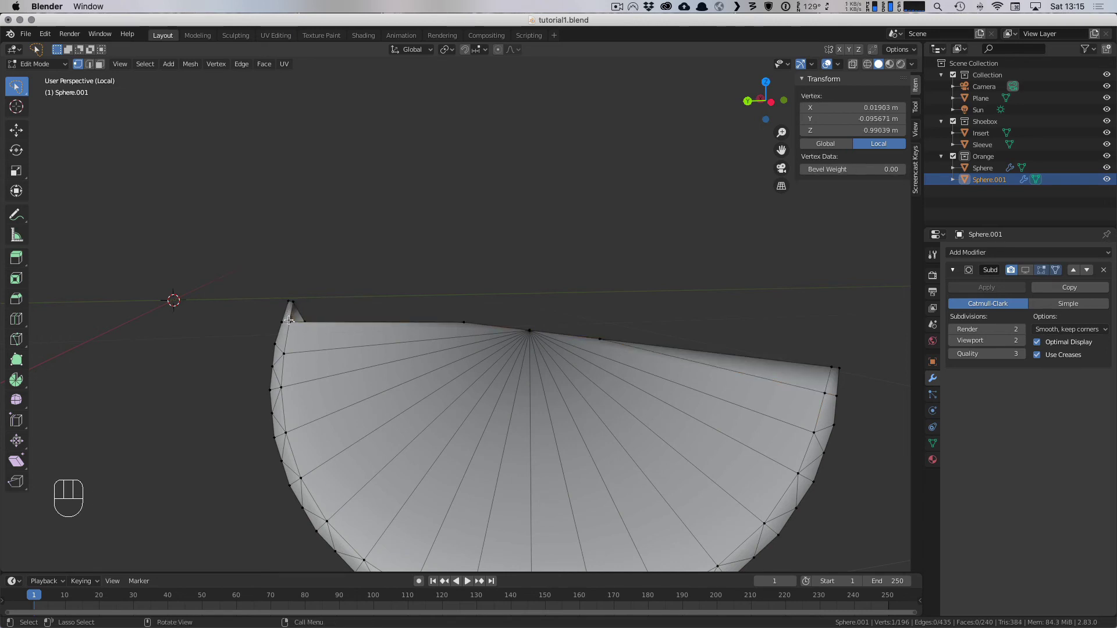
pyautogui.keyDown('shift'); pyautogui.click(293, 302); pyautogui.keyUp('shift')
pyautogui.keyDown('shift'); pyautogui.click(463, 323); pyautogui.keyUp('shift')
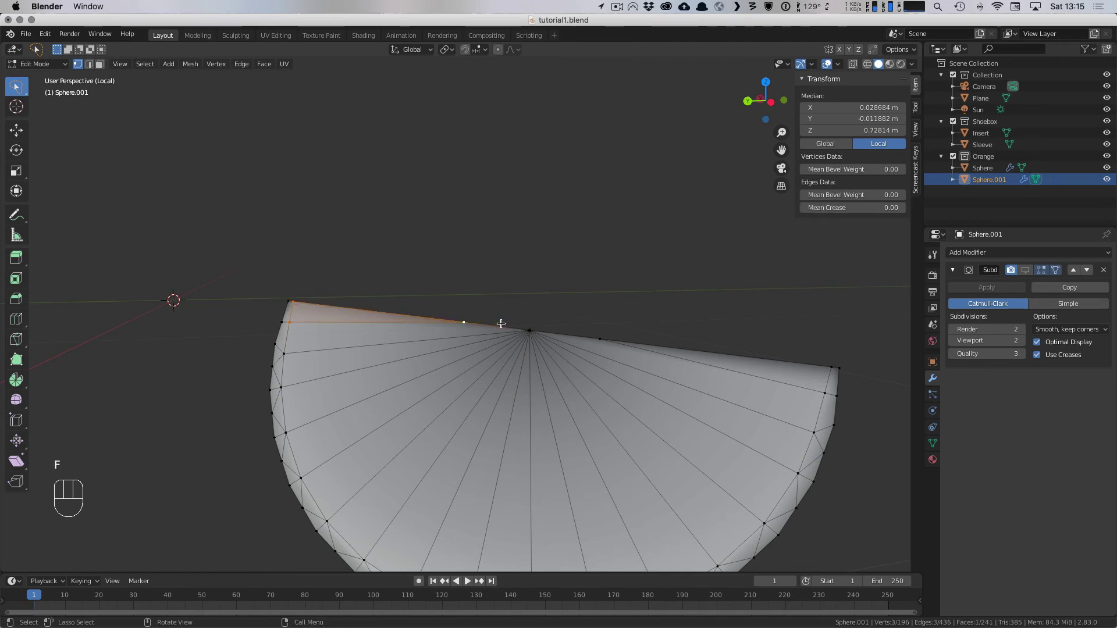
pyautogui.press('f')
pyautogui.moveTo(463, 324); pyautogui.dragTo(465, 327, button='middle')
pyautogui.click(464, 325)
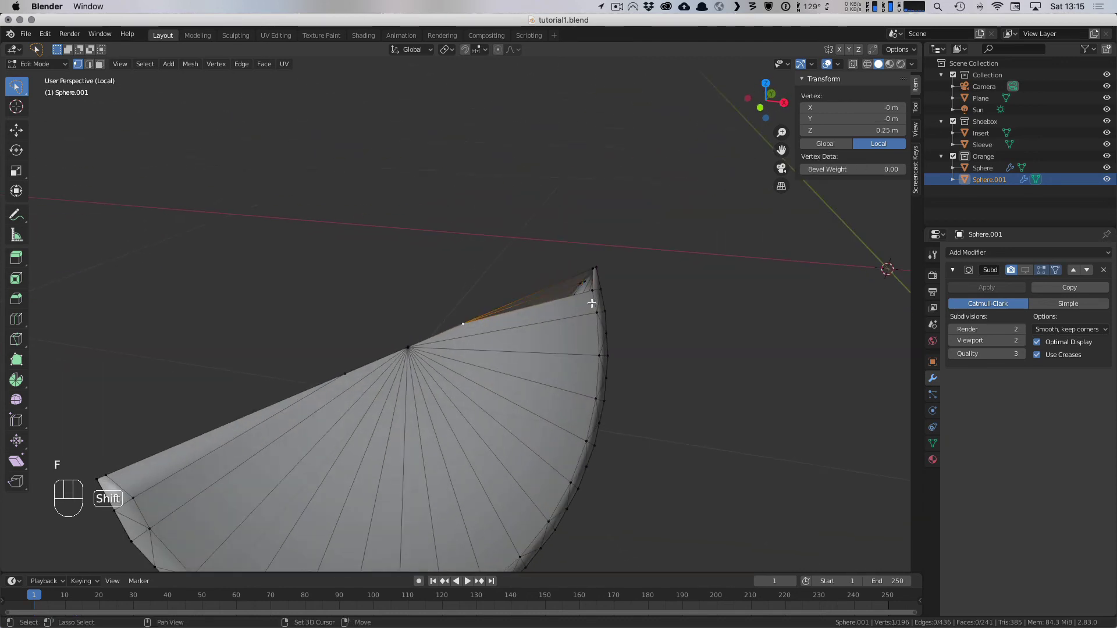
pyautogui.keyDown('shift'); pyautogui.click(592, 290); pyautogui.keyUp('shift')
pyautogui.keyDown('shift'); pyautogui.click(593, 270); pyautogui.keyUp('shift')
pyautogui.press('f')
# Step: Vertex-slide the inner tip vertex inward along the wedge's straight edge with a factor of about 0.04
pyautogui.moveTo(640, 287); pyautogui.dragTo(658, 343, button='middle')
pyautogui.click(663, 333)
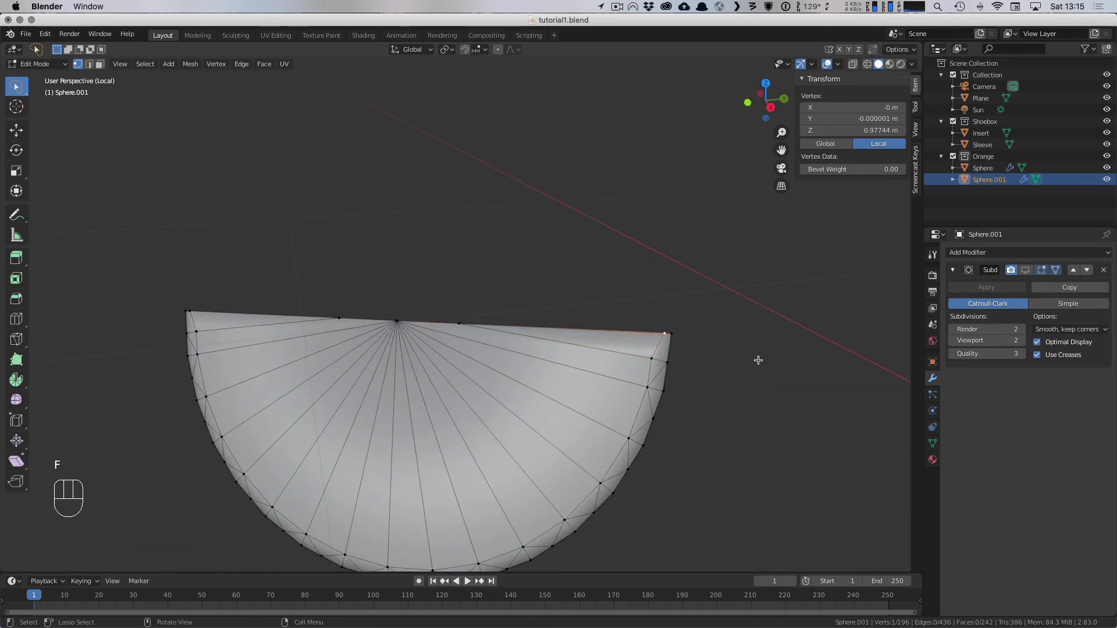
pyautogui.press('g')
pyautogui.press('g')
pyautogui.click(750, 360)
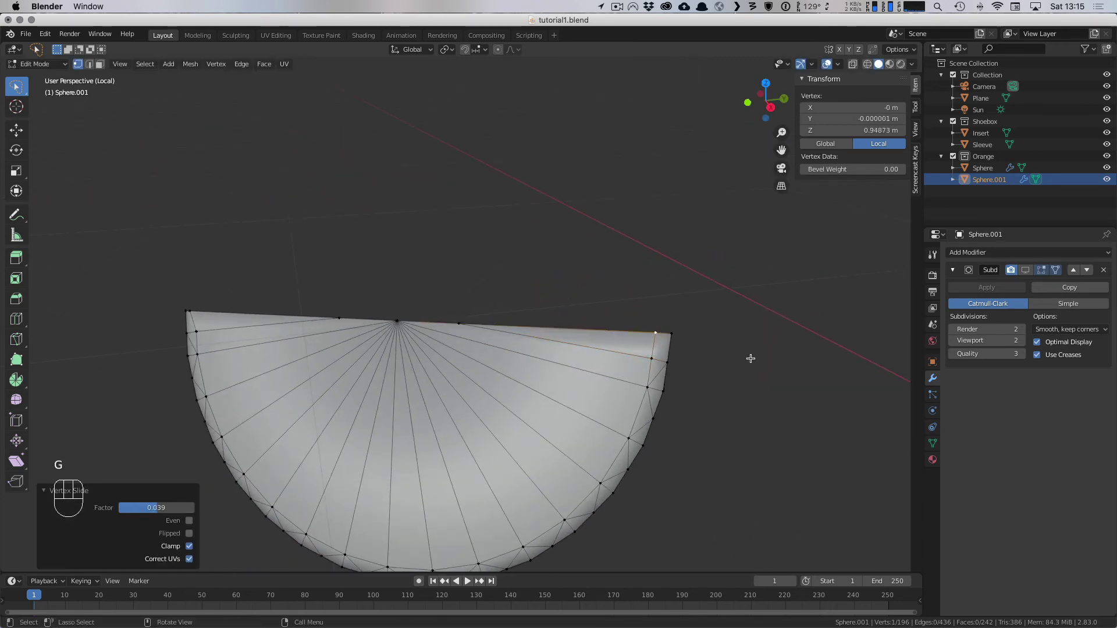
# Step: Vertex-slide the inner vertex at the other tip inward along the straight edge with a factor of about 0.05
pyautogui.moveTo(748, 356); pyautogui.dragTo(275, 325, button='middle')
pyautogui.press('g')
pyautogui.press('g')
pyautogui.click(529, 385)
pyautogui.click(174, 313)
pyautogui.press('g')
pyautogui.press('g')
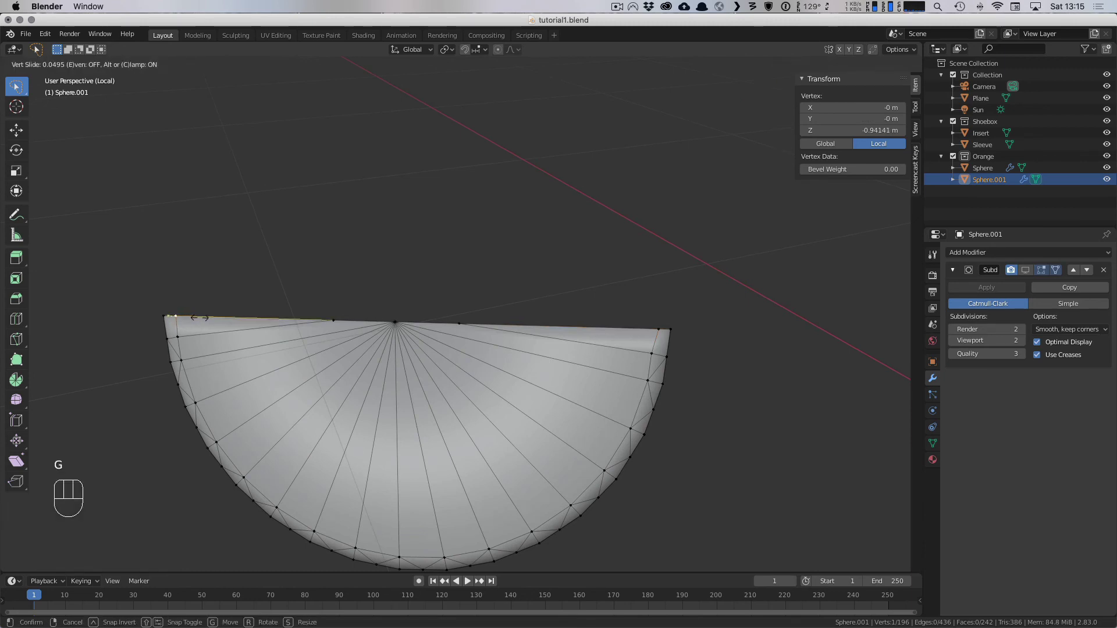
pyautogui.click(199, 318)
pyautogui.moveTo(199, 318); pyautogui.dragTo(803, 374, button='middle')
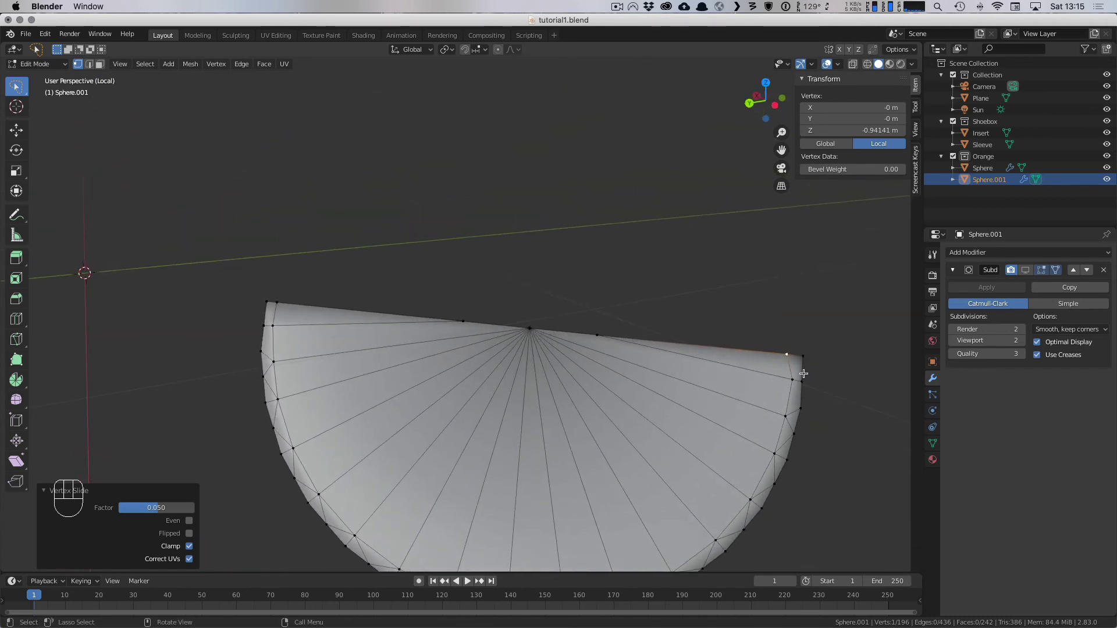
# Step: Select the whole wedge mesh and merge its vertices by distance at 0.0001 m
pyautogui.scroll(-3, 727, 394)
pyautogui.press('a')
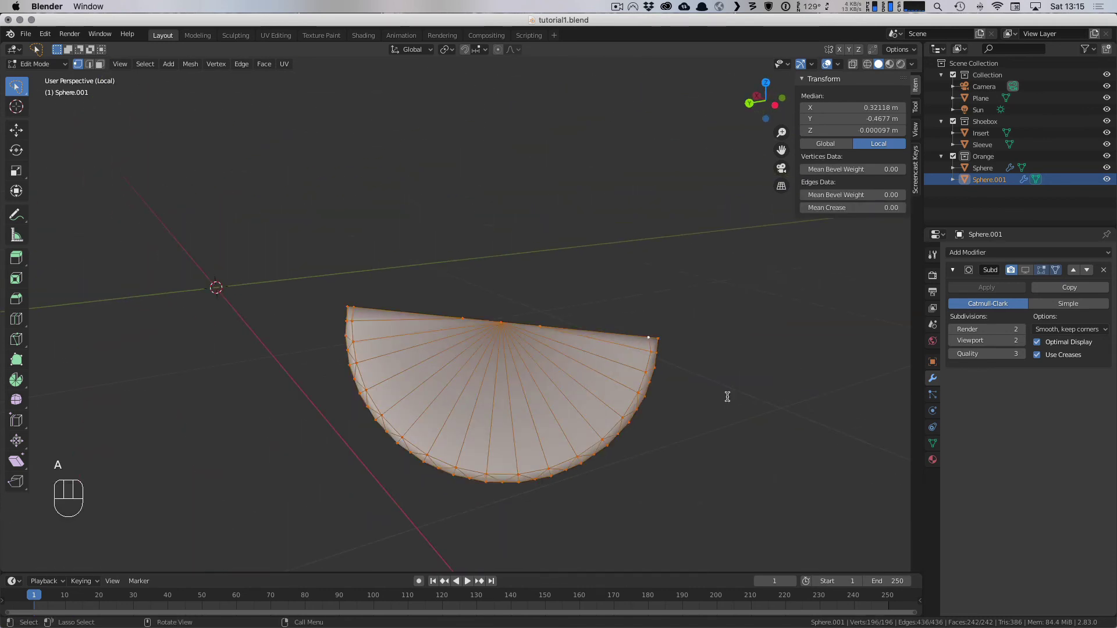
pyautogui.press('space')
pyautogui.write('merg')
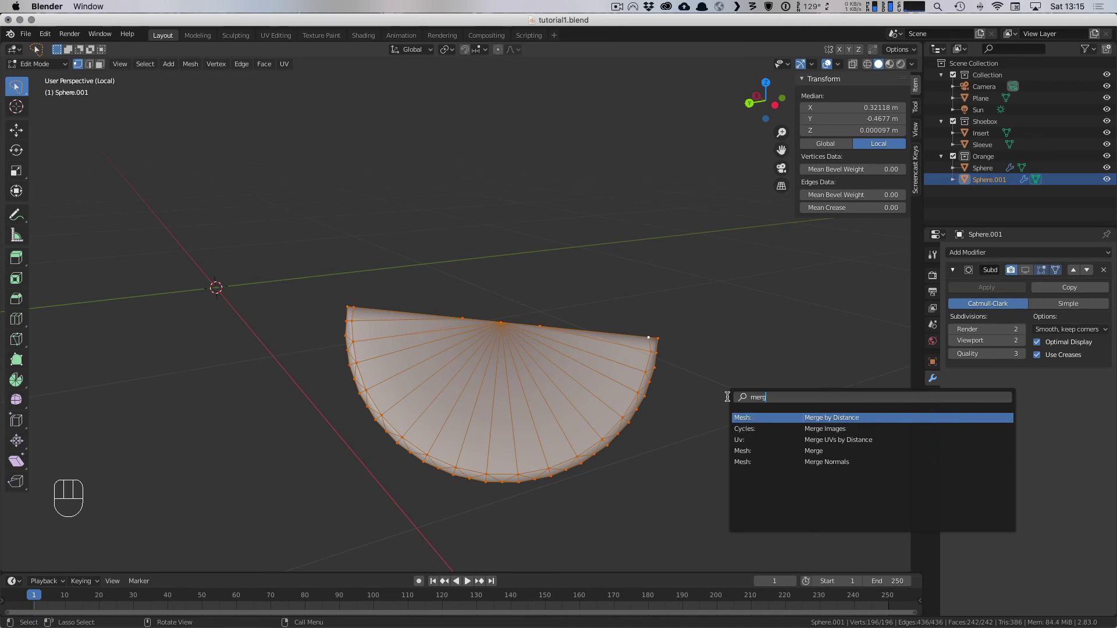
pyautogui.press('Return')
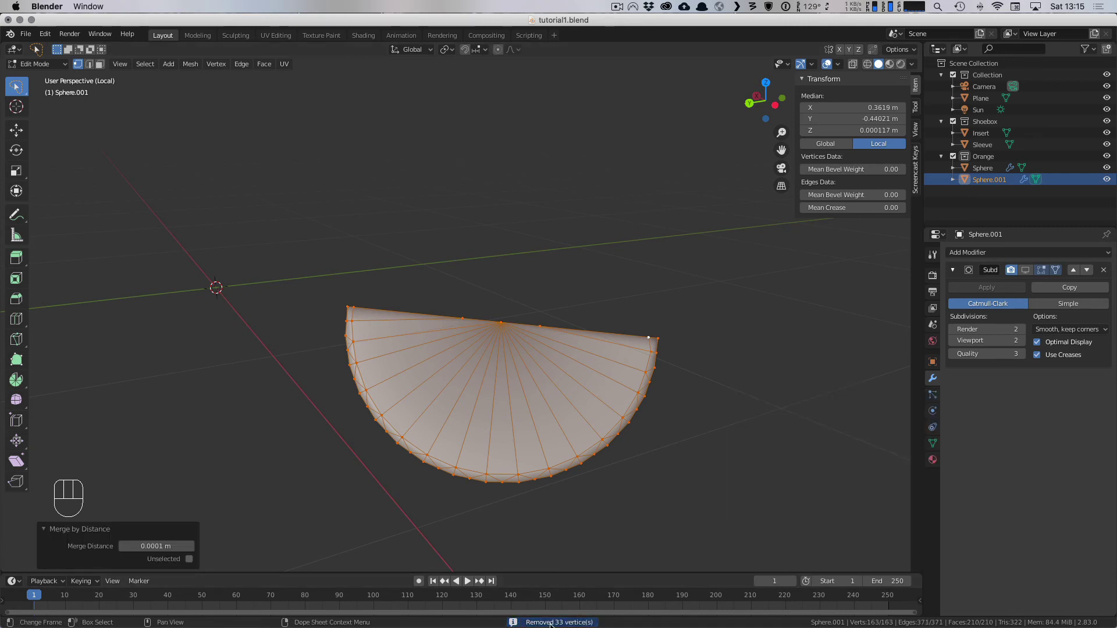
# Step: Leave Edit Mode and show the wedge in Material Preview shading
pyautogui.moveTo(624, 369); pyautogui.dragTo(445, 358, button='middle')
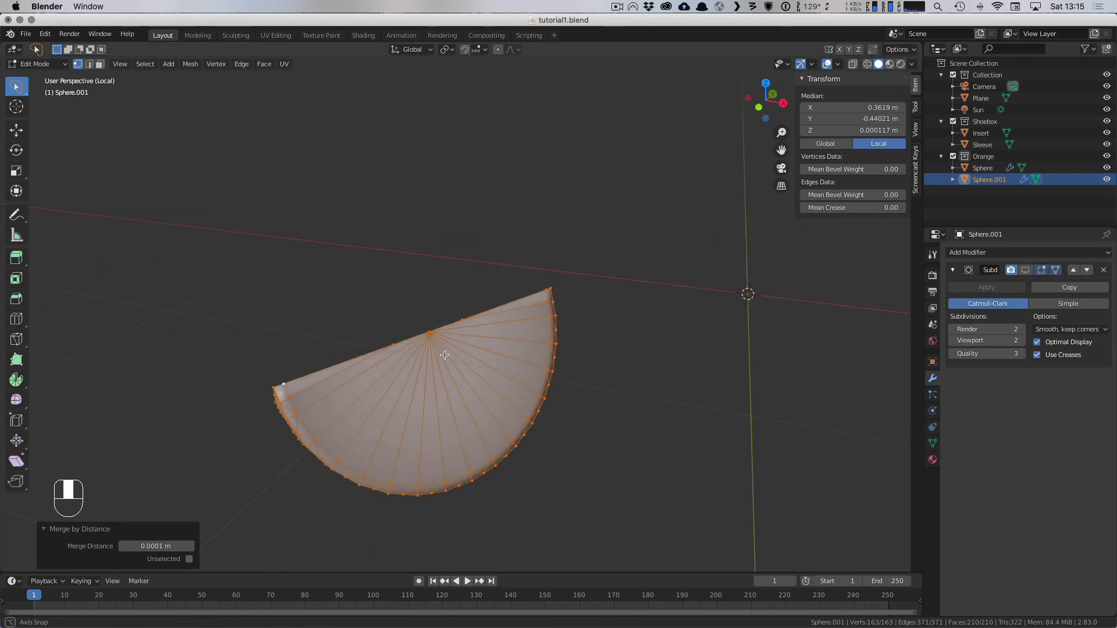
pyautogui.press('Tab')
pyautogui.press('Tab')
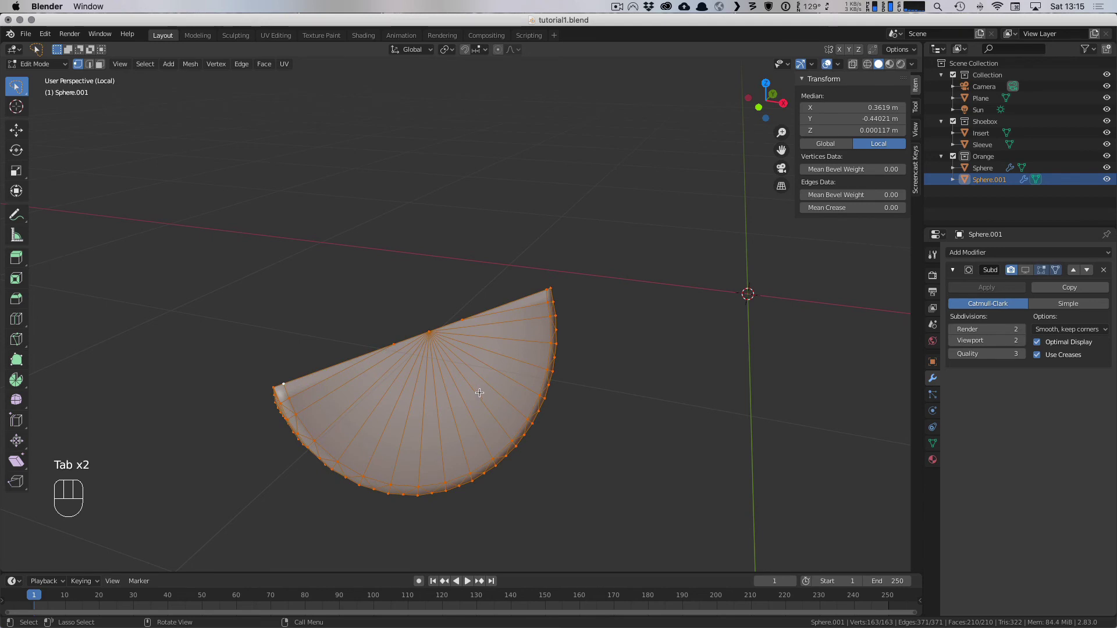
pyautogui.press('Tab')
pyautogui.press('z')
pyautogui.click(486, 462)
pyautogui.moveTo(486, 461); pyautogui.dragTo(462, 446, button='middle')
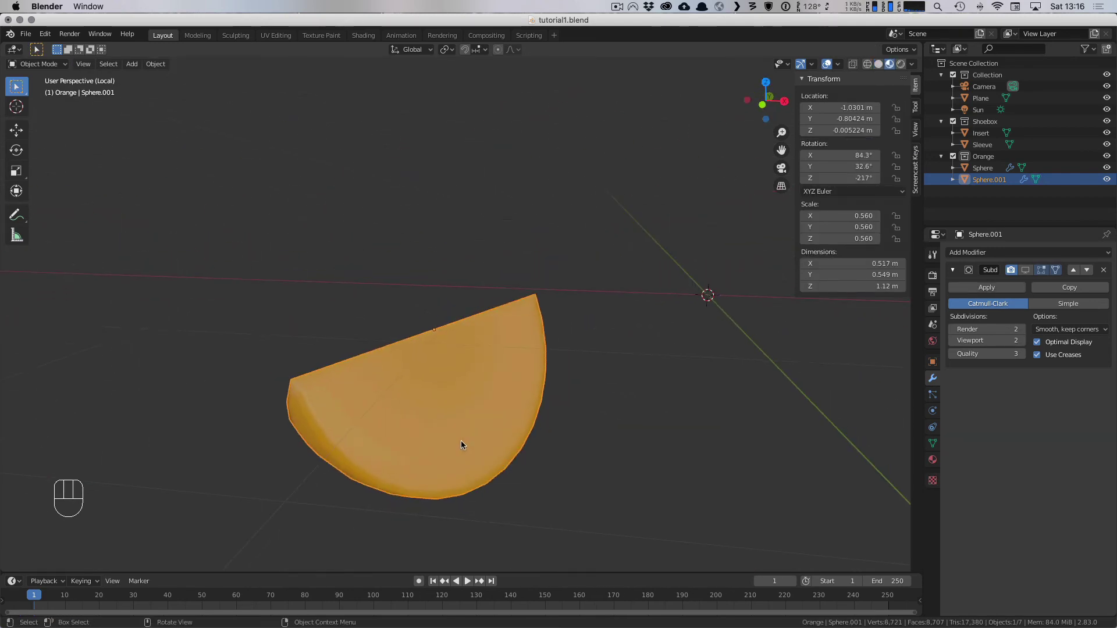
# Step: Enter Edit Mode on the wedge and clear the mesh selection
pyautogui.press('Tab')
pyautogui.moveTo(370, 391); pyautogui.dragTo(395, 423, button='middle')
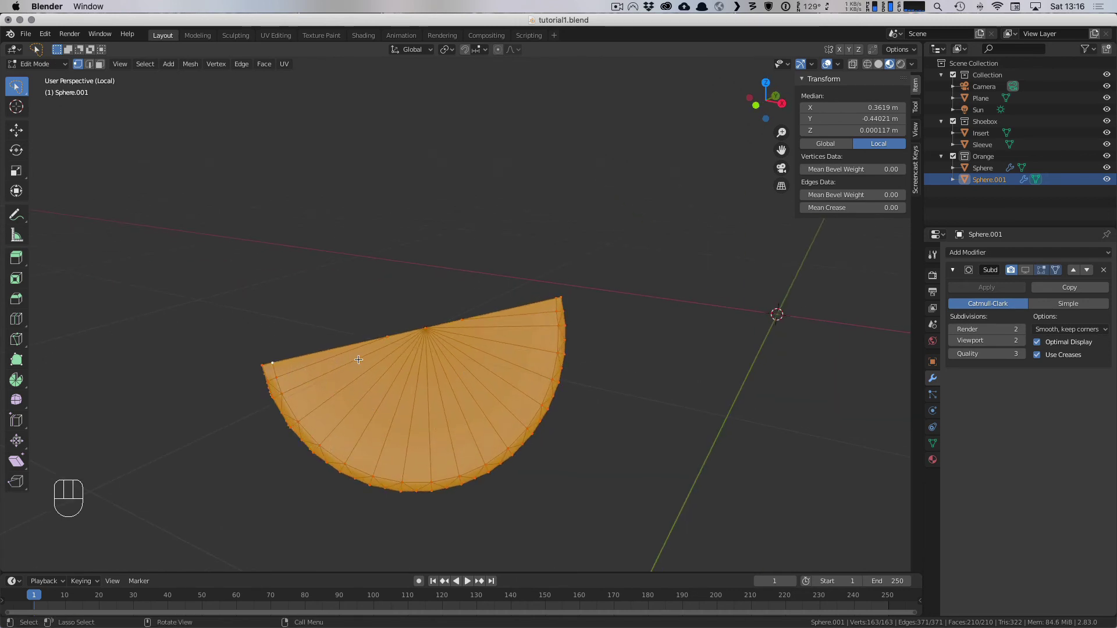
pyautogui.moveTo(503, 448); pyautogui.dragTo(330, 433, button='middle')
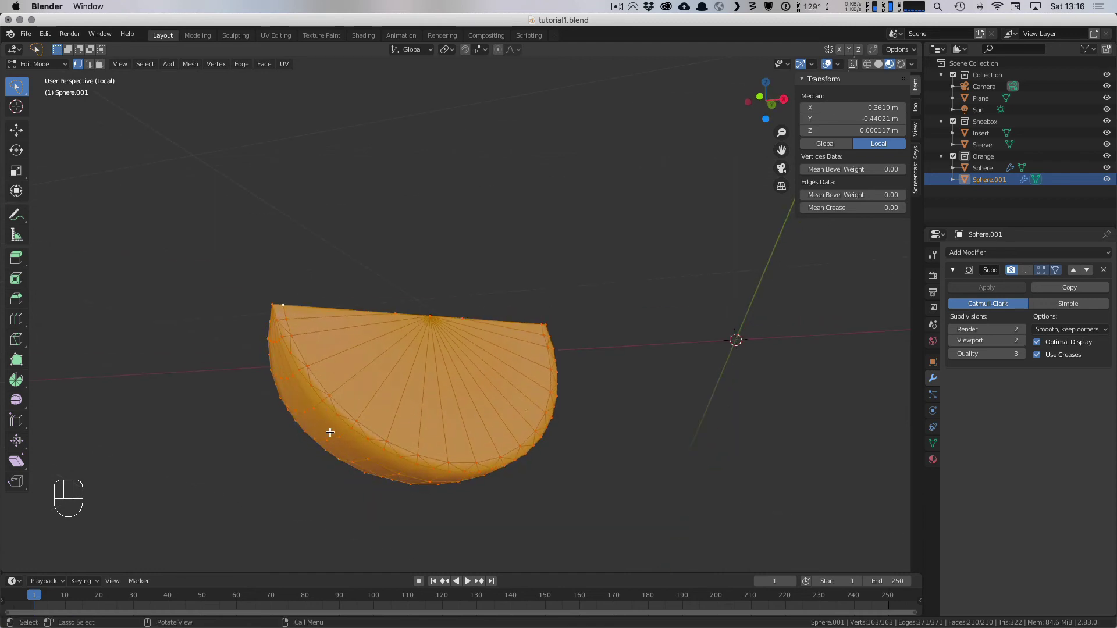
pyautogui.moveTo(415, 367); pyautogui.dragTo(324, 377, button='middle')
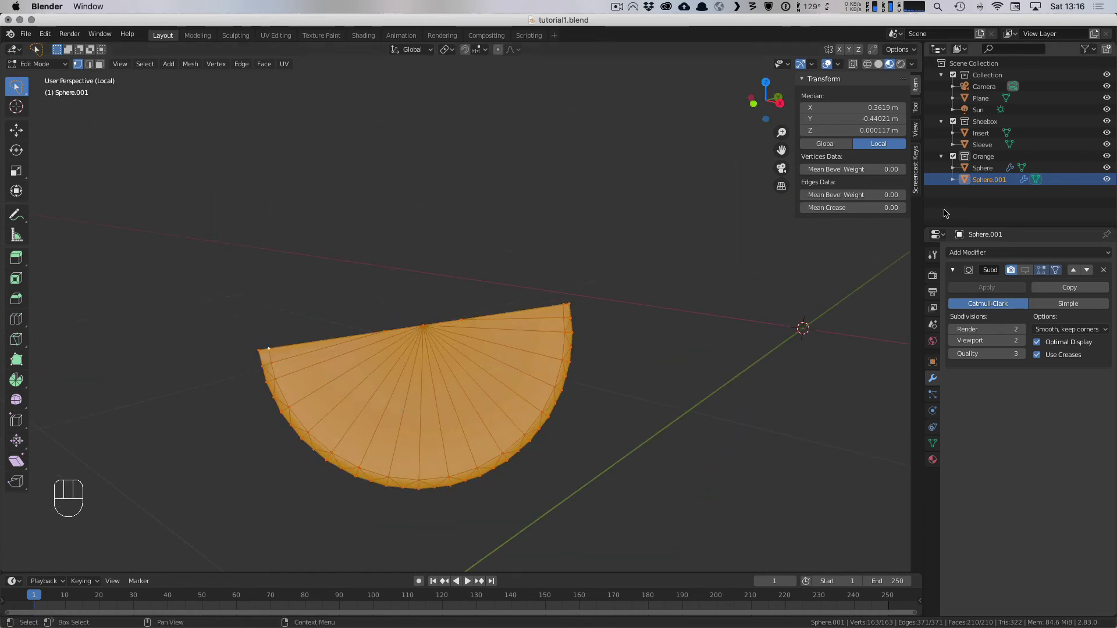
pyautogui.press('c')
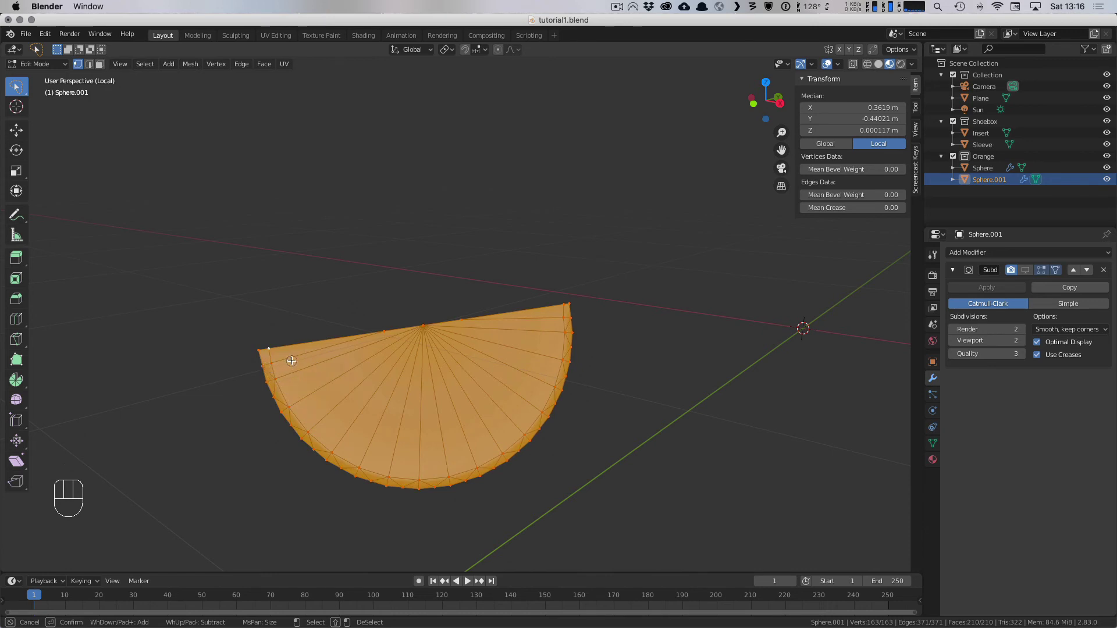
pyautogui.press('a')
pyautogui.press('a')
pyautogui.press('a')
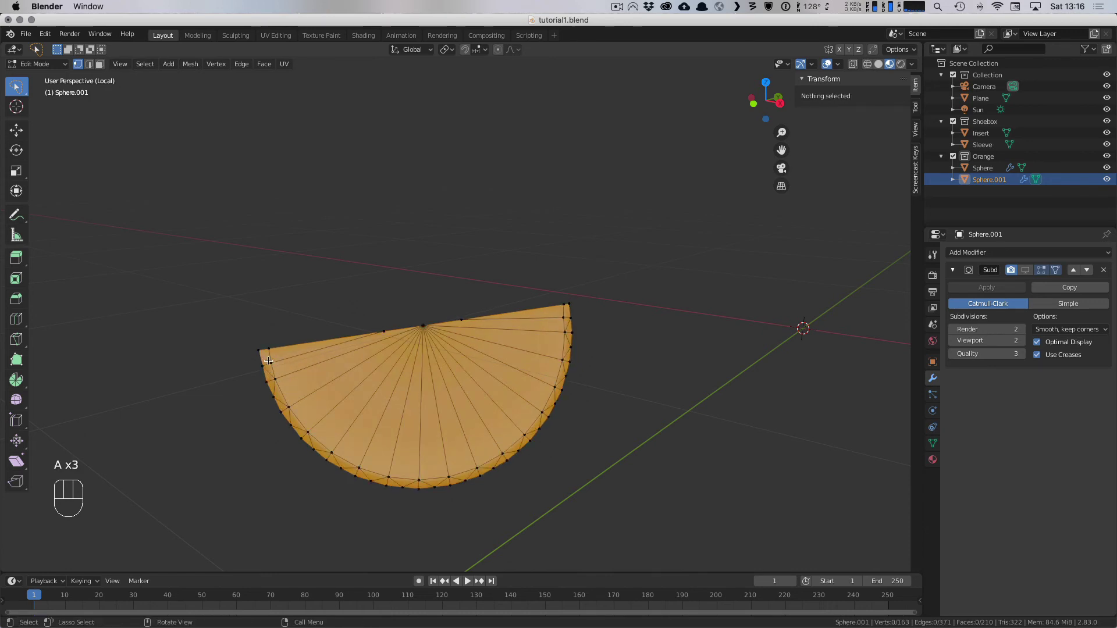
# Step: Switch to face selection and circle-select the first few rim faces at one tip of the wedge's cut face
pyautogui.click(100, 64)
pyautogui.press('c')
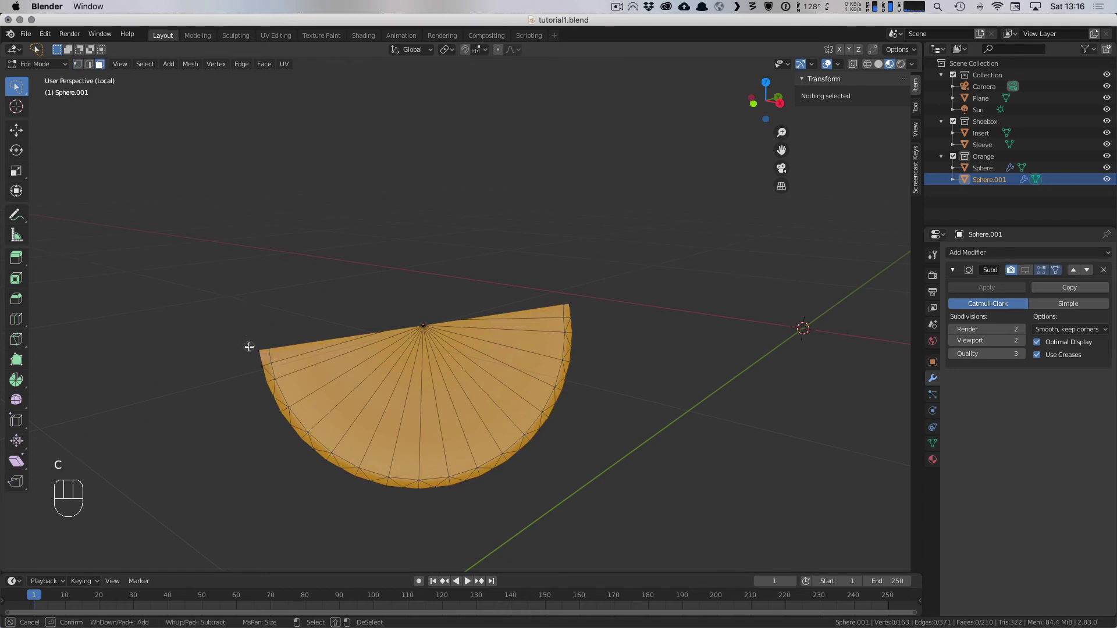
pyautogui.moveTo(268, 363)
pyautogui.mouseDown()
pyautogui.moveTo(276, 389)
pyautogui.moveTo(299, 396)
pyautogui.mouseUp()
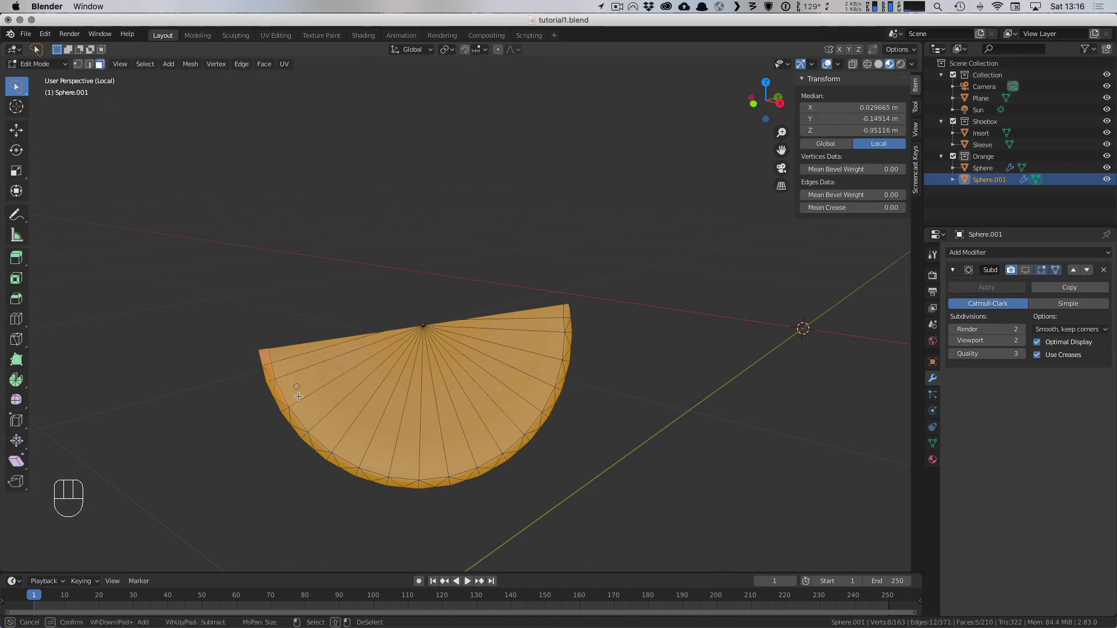
pyautogui.rightClick(299, 396)
# Step: Show the wedge in Solid shading and extend the circle selection along the curved rim towards the other tip
pyautogui.scroll(3, 284, 405)
pyautogui.moveTo(284, 404)
pyautogui.keyDown('shift'); pyautogui.mouseDown(button='middle')
pyautogui.moveTo(273, 372)
pyautogui.moveTo(305, 251)
pyautogui.mouseUp(button='middle'); pyautogui.keyUp('shift')
pyautogui.scroll(3, 305, 251)
pyautogui.press('z')
pyautogui.click(453, 260)
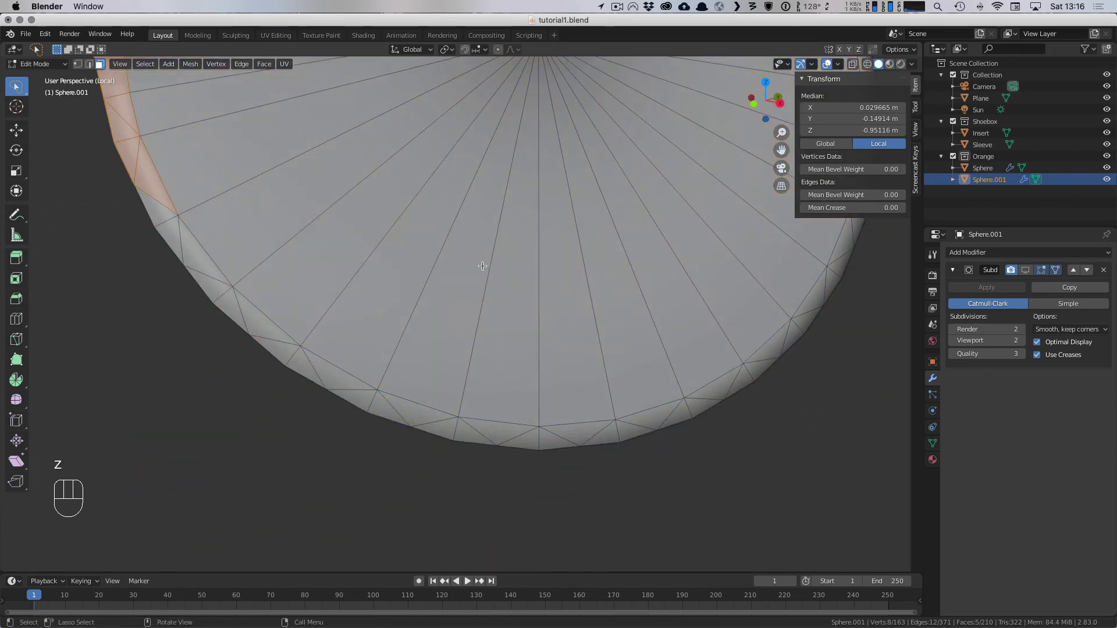
pyautogui.scroll(-4, 421, 296)
pyautogui.scroll(2, 317, 265)
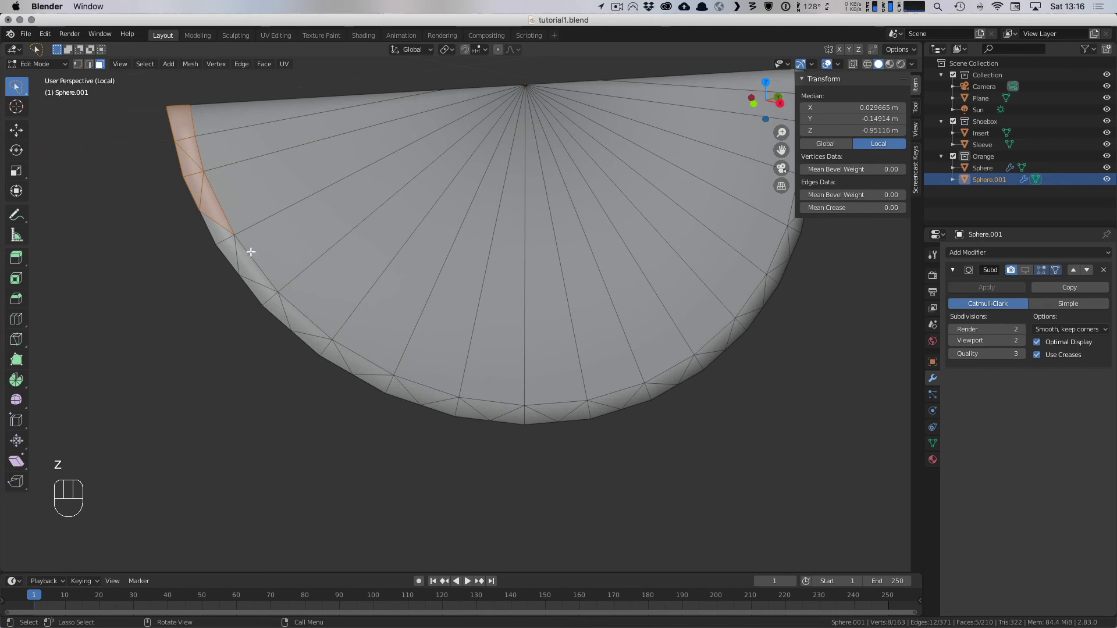
pyautogui.press('c')
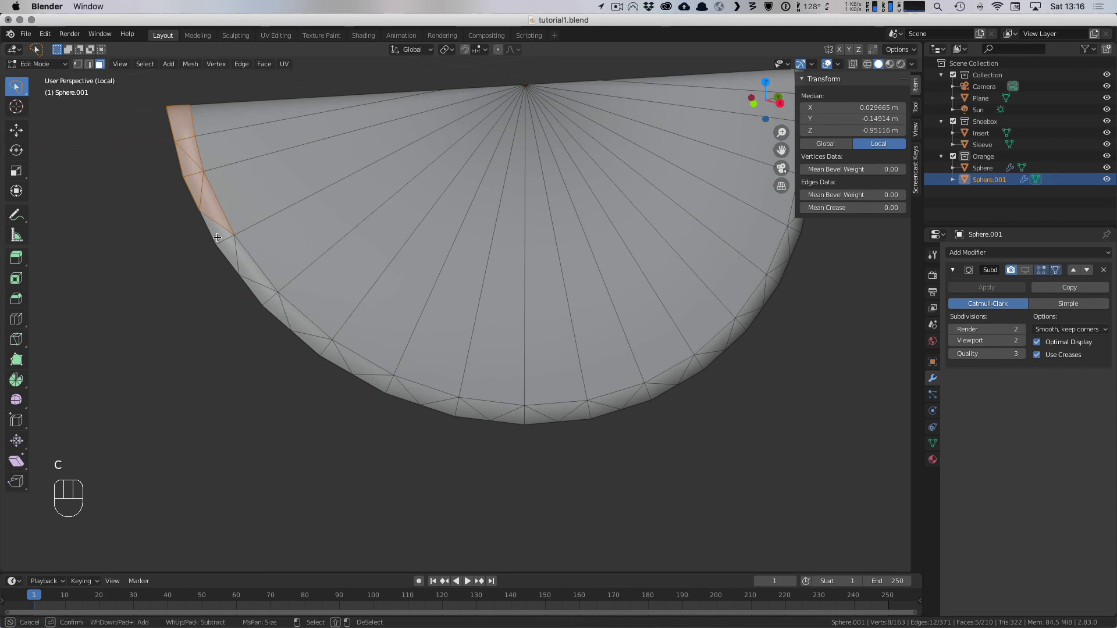
pyautogui.moveTo(217, 226)
pyautogui.mouseDown()
pyautogui.moveTo(317, 337)
pyautogui.moveTo(460, 411)
pyautogui.moveTo(506, 418)
pyautogui.moveTo(631, 401)
pyautogui.moveTo(684, 375)
pyautogui.moveTo(774, 270)
pyautogui.mouseUp()
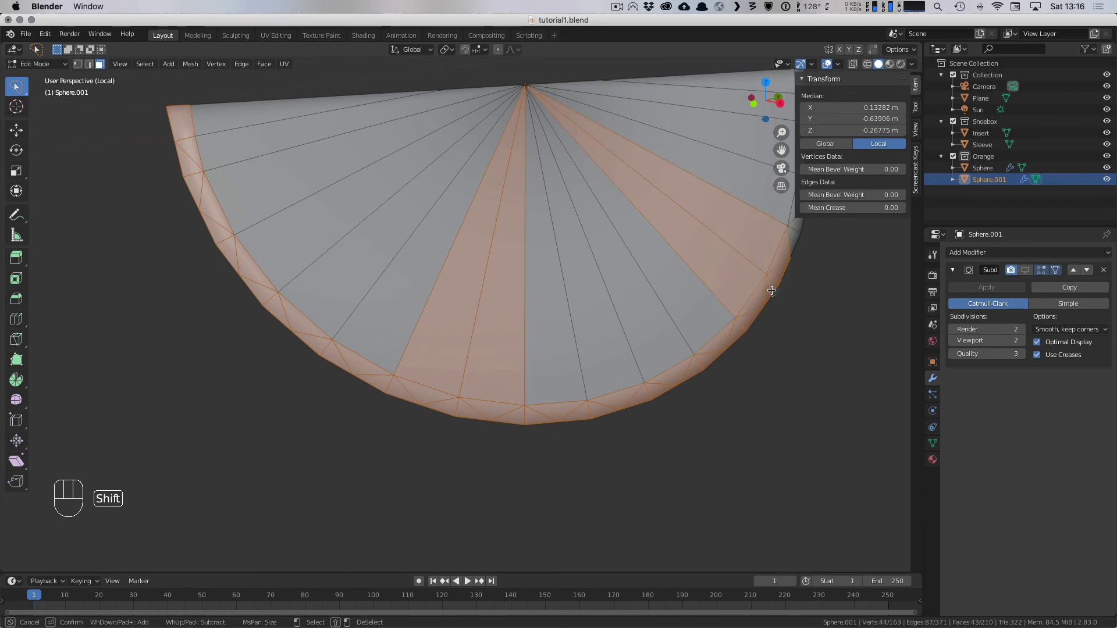
pyautogui.press('Escape')
# Step: Add the remaining rim faces up to the far tip and deselect the triangular segment faces inside the rim
pyautogui.keyDown('shift'); pyautogui.moveTo(784, 238); pyautogui.dragTo(707, 315, button='middle'); pyautogui.keyUp('shift')
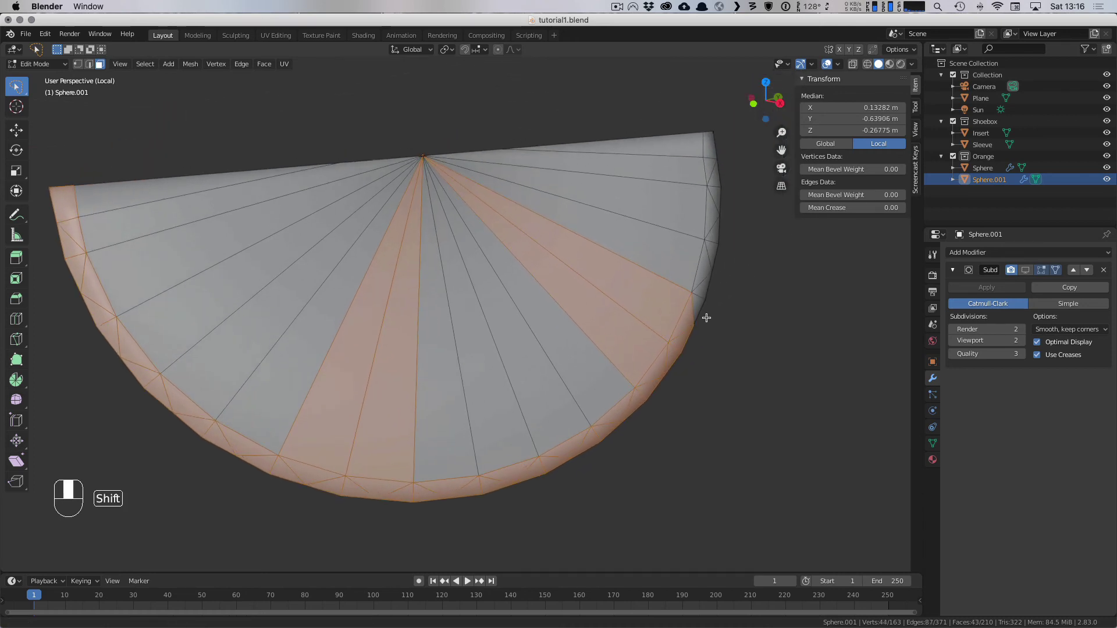
pyautogui.press('v')
pyautogui.press('c')
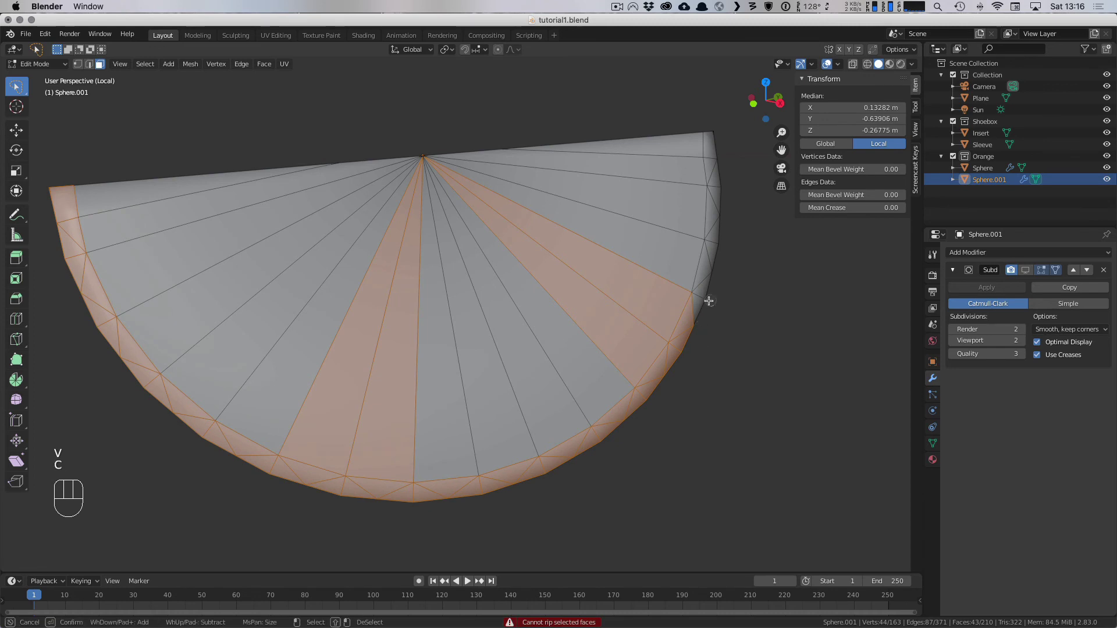
pyautogui.moveTo(708, 300); pyautogui.dragTo(710, 150)
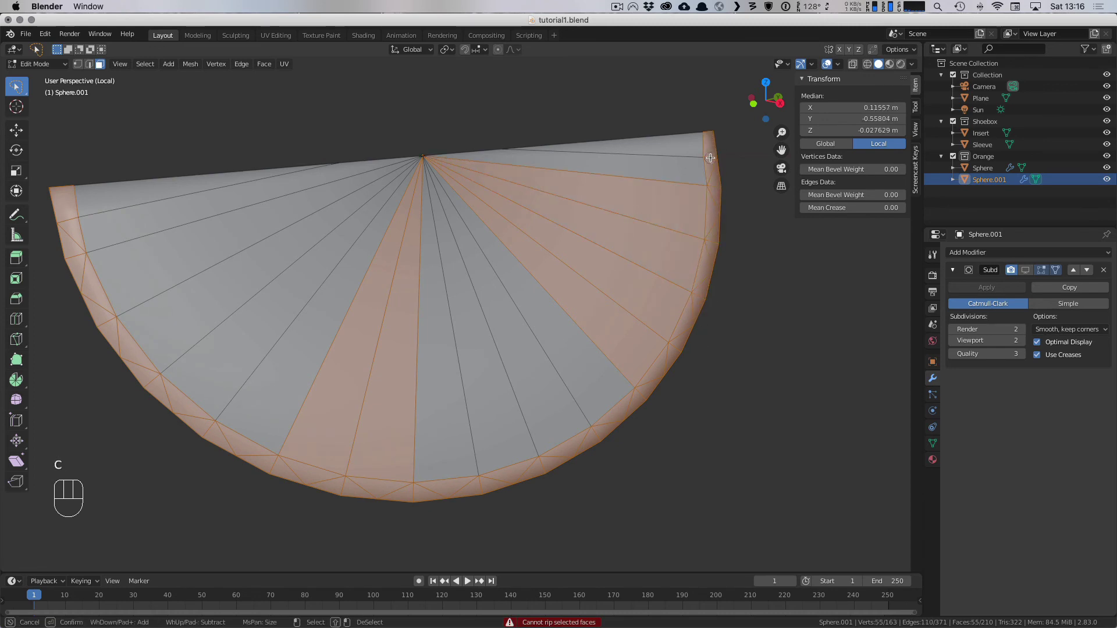
pyautogui.moveTo(665, 192)
pyautogui.keyDown('shift'); pyautogui.mouseDown()
pyautogui.moveTo(564, 323)
pyautogui.moveTo(273, 325)
pyautogui.mouseUp(); pyautogui.keyUp('shift')
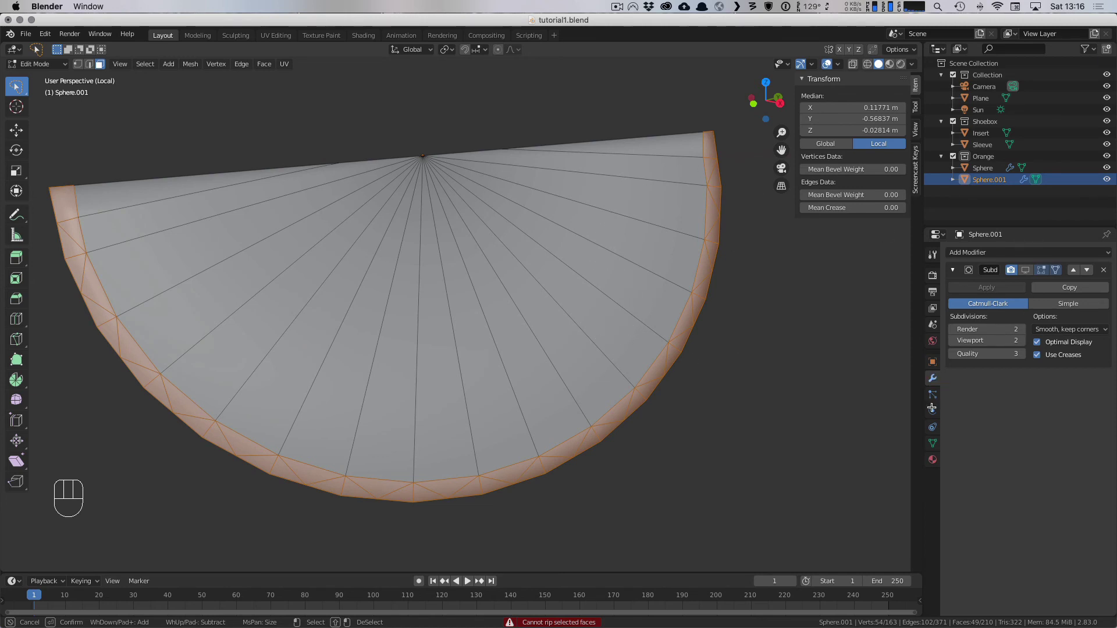
pyautogui.press('Escape')
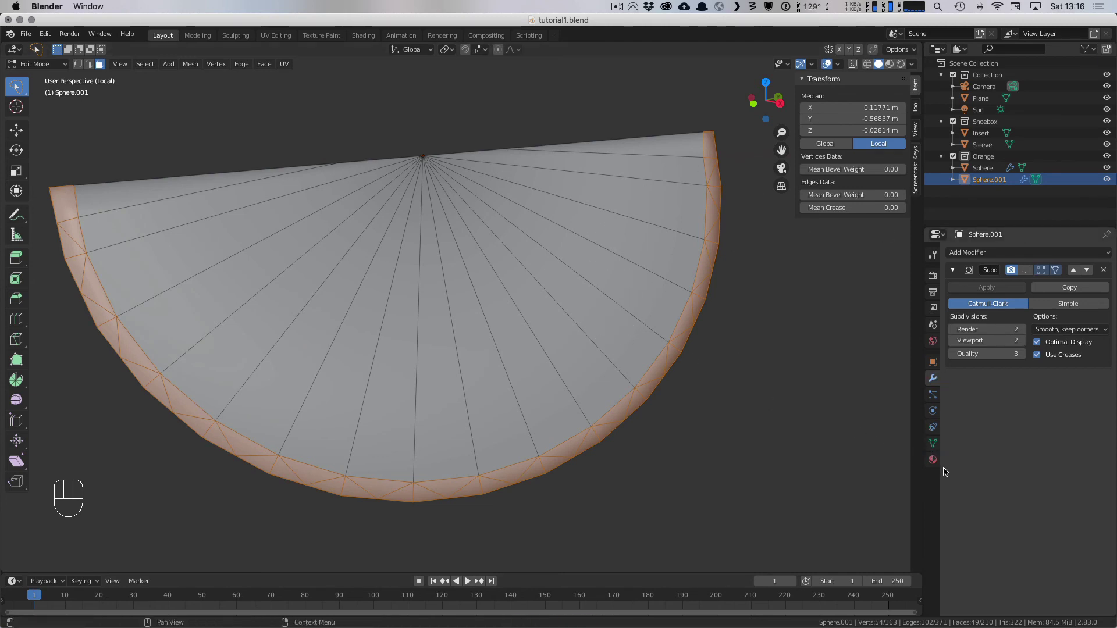
# Step: Add a second material slot to the wedge and isolate the wedge in the Shading workspace's 3D view
pyautogui.click(932, 461)
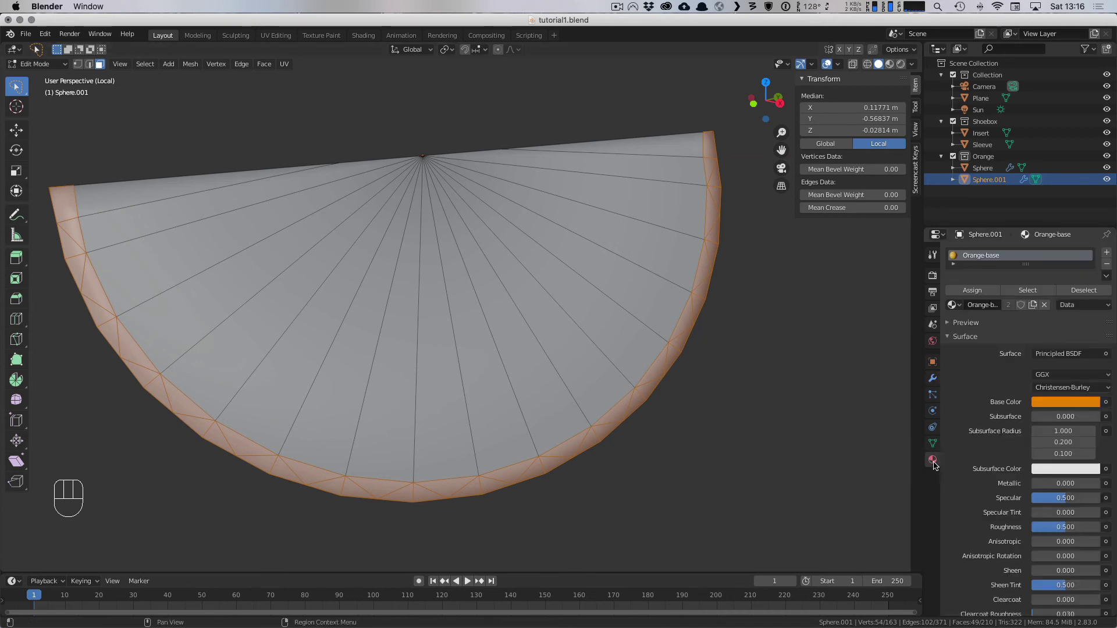
pyautogui.click(1107, 253)
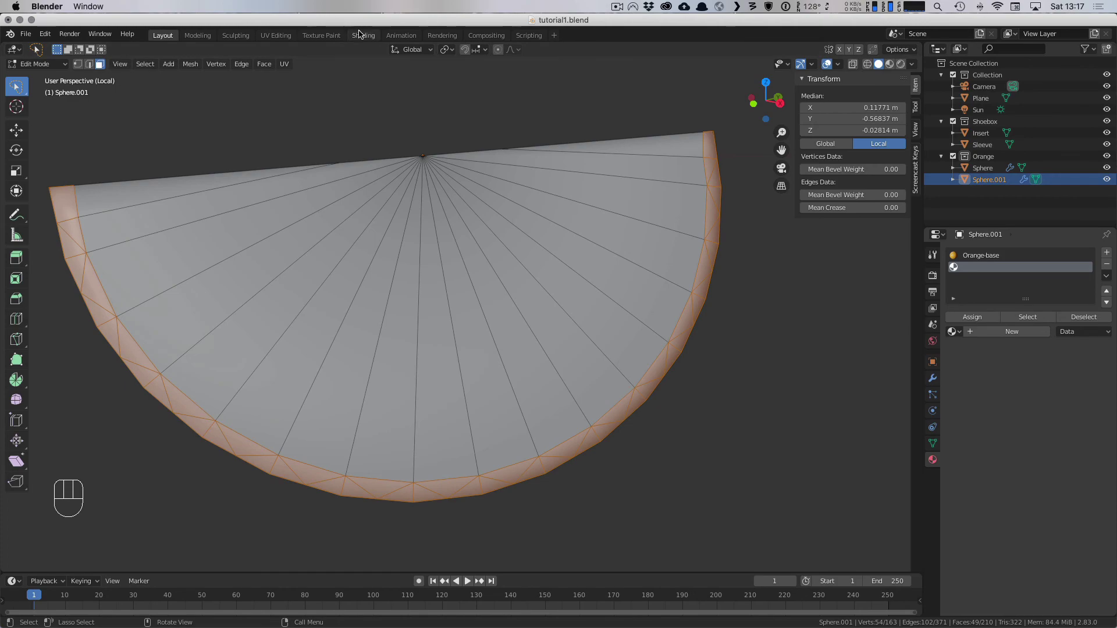
pyautogui.click(363, 35)
pyautogui.scroll(6, 499, 263)
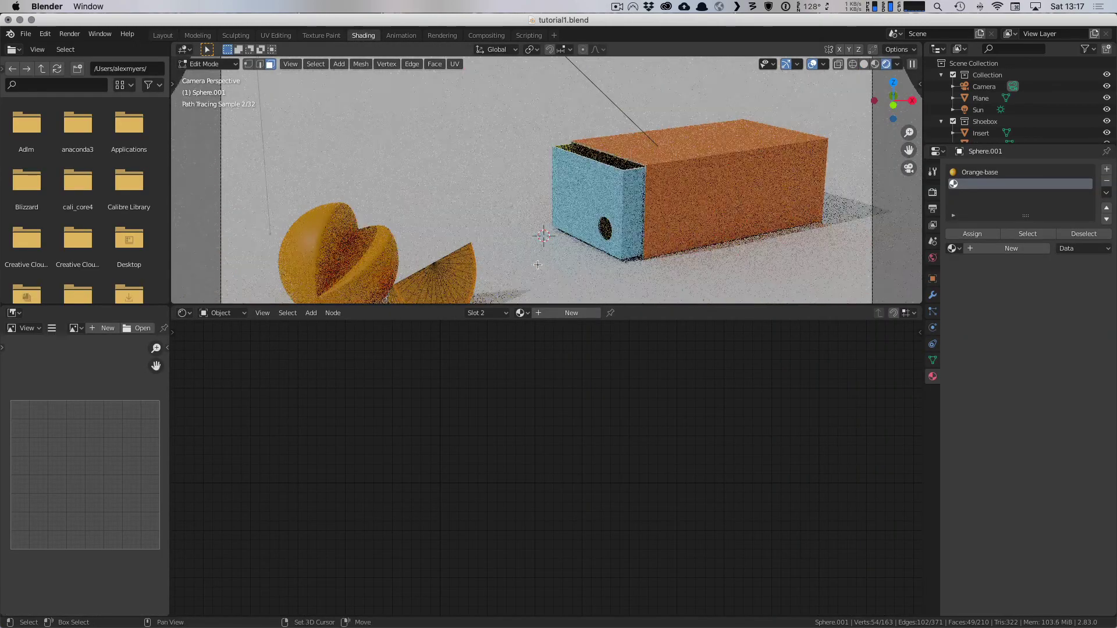
pyautogui.press('KP_Divide')
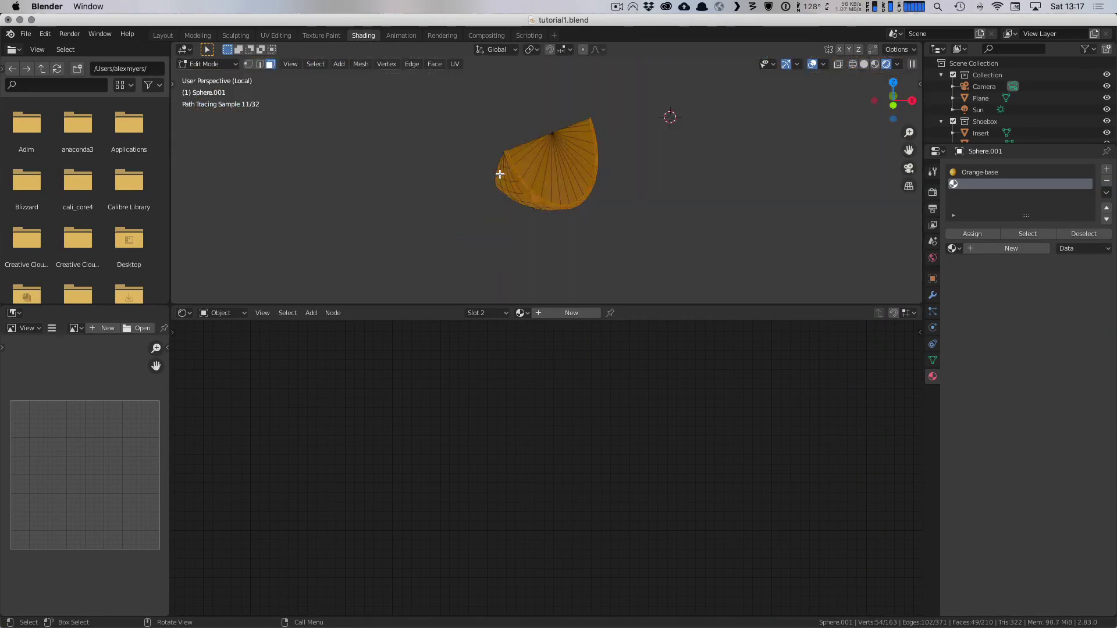
# Step: Show the isolated wedge close up in Material Preview shading
pyautogui.moveTo(669, 115); pyautogui.dragTo(679, 187, button='middle')
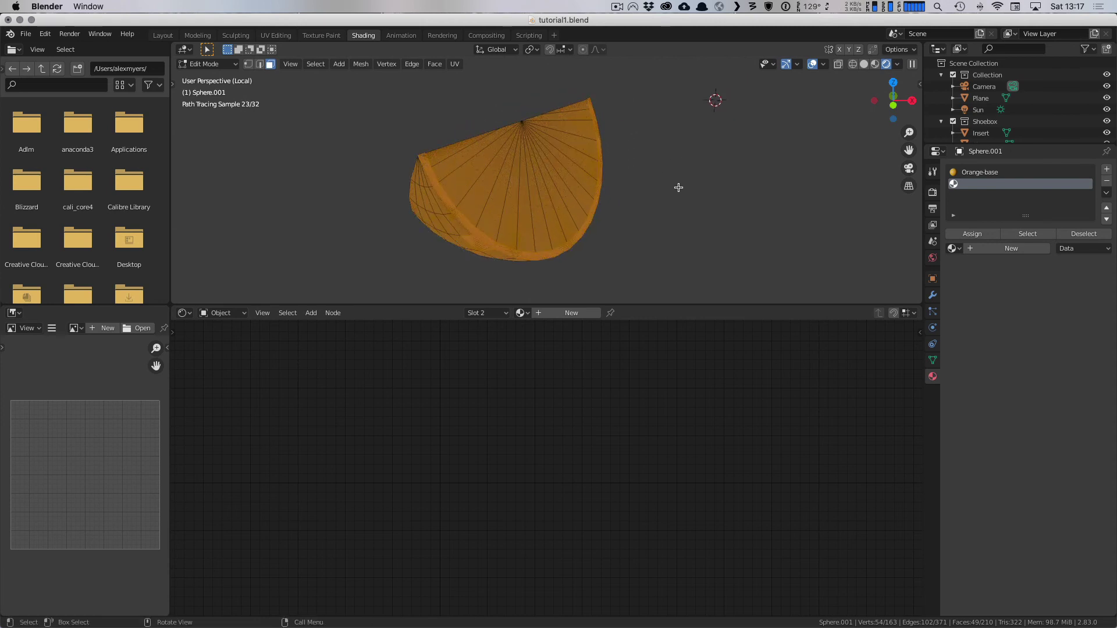
pyautogui.press('z')
pyautogui.click(687, 250)
pyautogui.scroll(2, 646, 232)
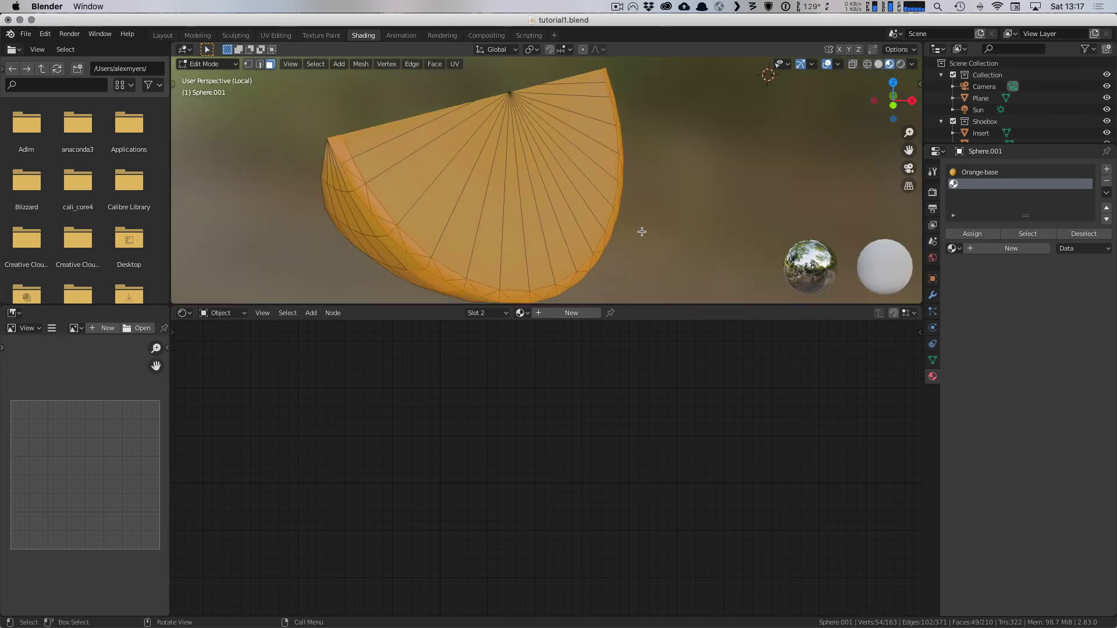
pyautogui.scroll(-1, 642, 231)
# Step: Create a new material in the wedge's second slot and name it "Orange rind"
pyautogui.click(558, 315)
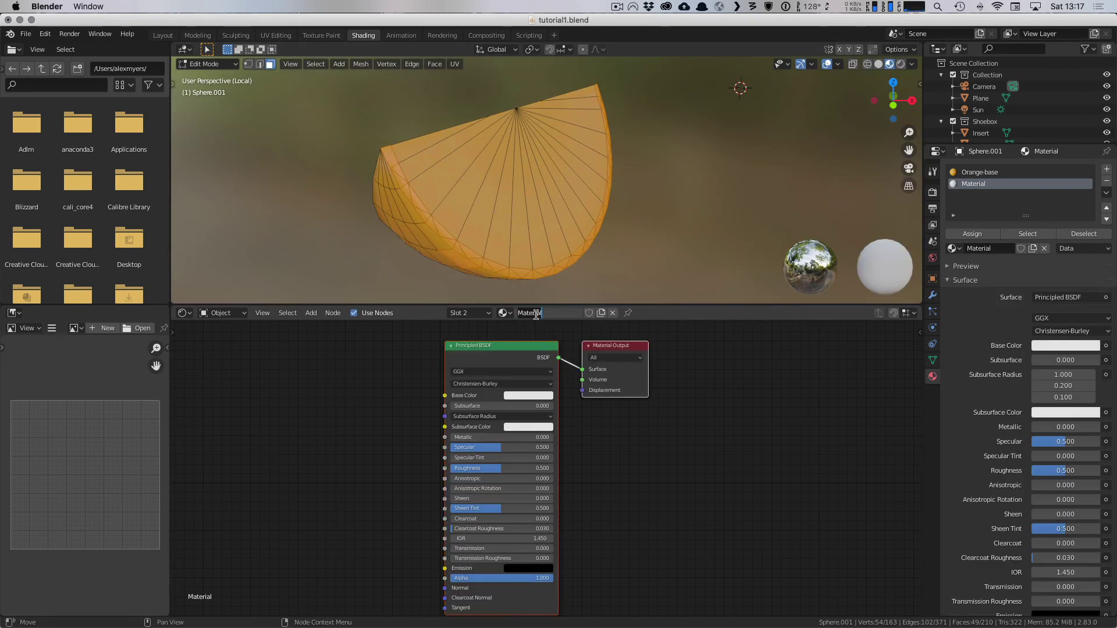
pyautogui.doubleClick(536, 314)
pyautogui.write('Orange rind')
pyautogui.press('Return')
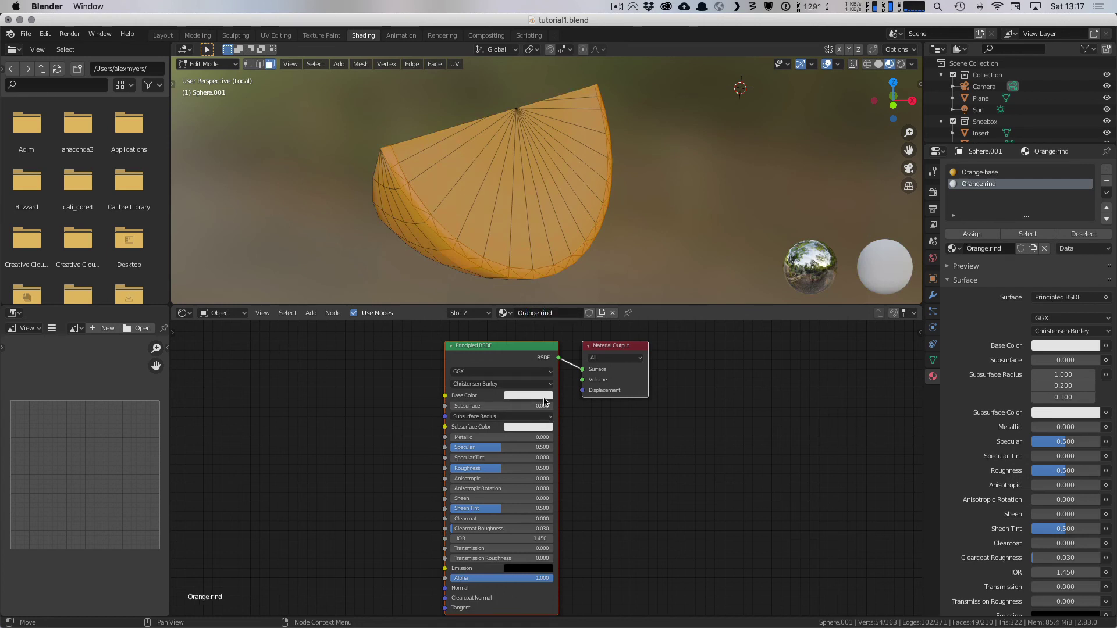
# Step: Set the base color of the Orange rind material to a near-white
pyautogui.click(528, 396)
pyautogui.click(585, 281)
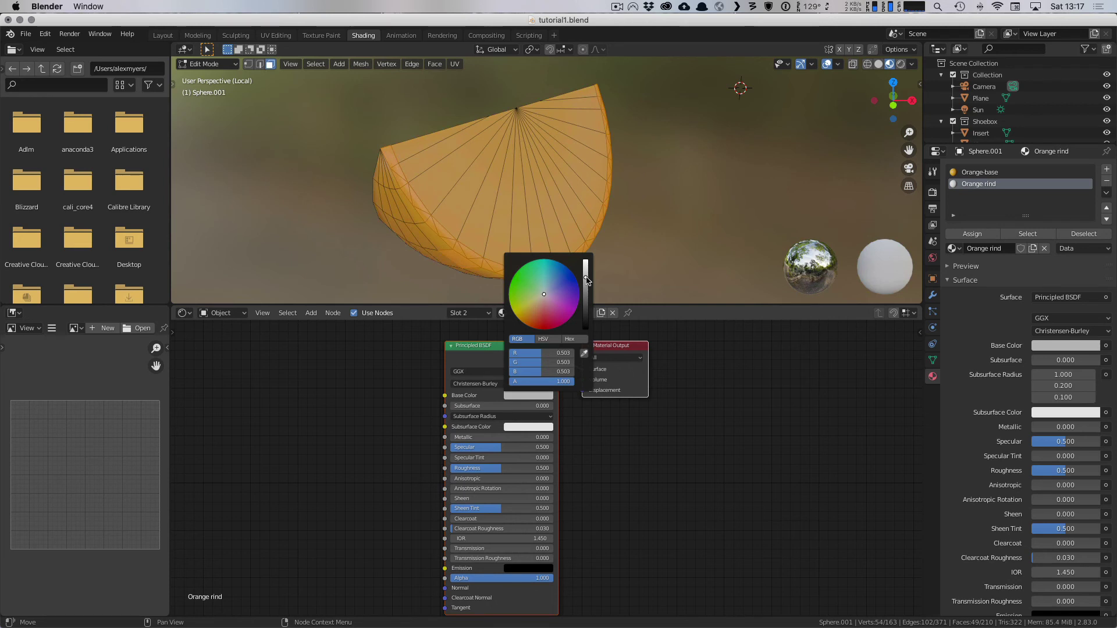
pyautogui.moveTo(584, 277); pyautogui.dragTo(585, 265)
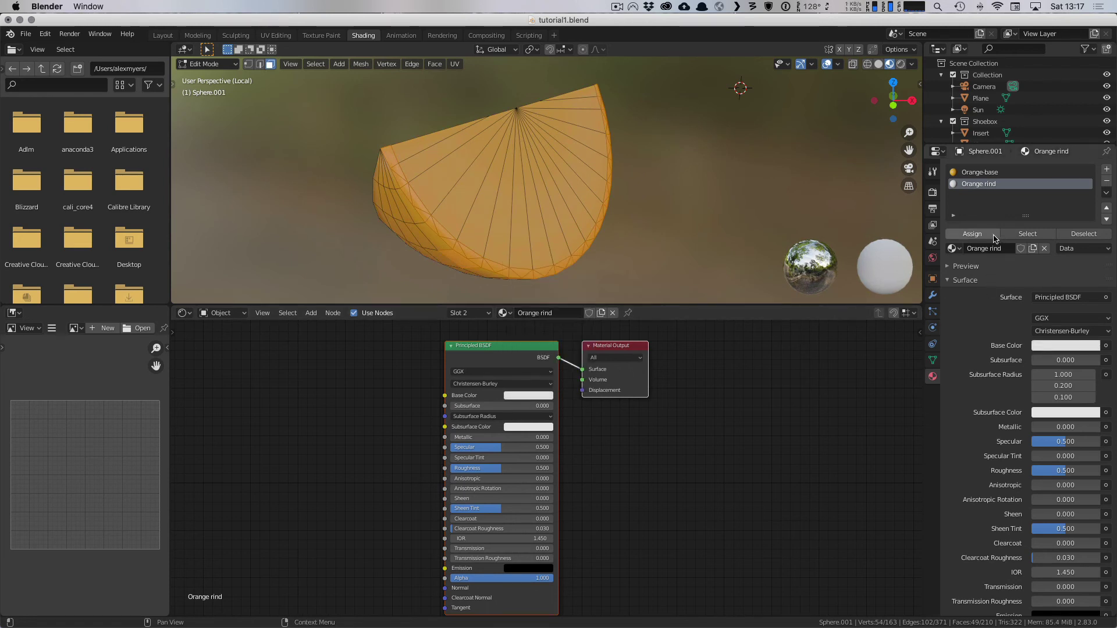
# Step: Drop the stray face from the selection and assign the Orange rind material to the selected rim faces
pyautogui.click(972, 233)
pyautogui.hotkey('ctrl', 'z')
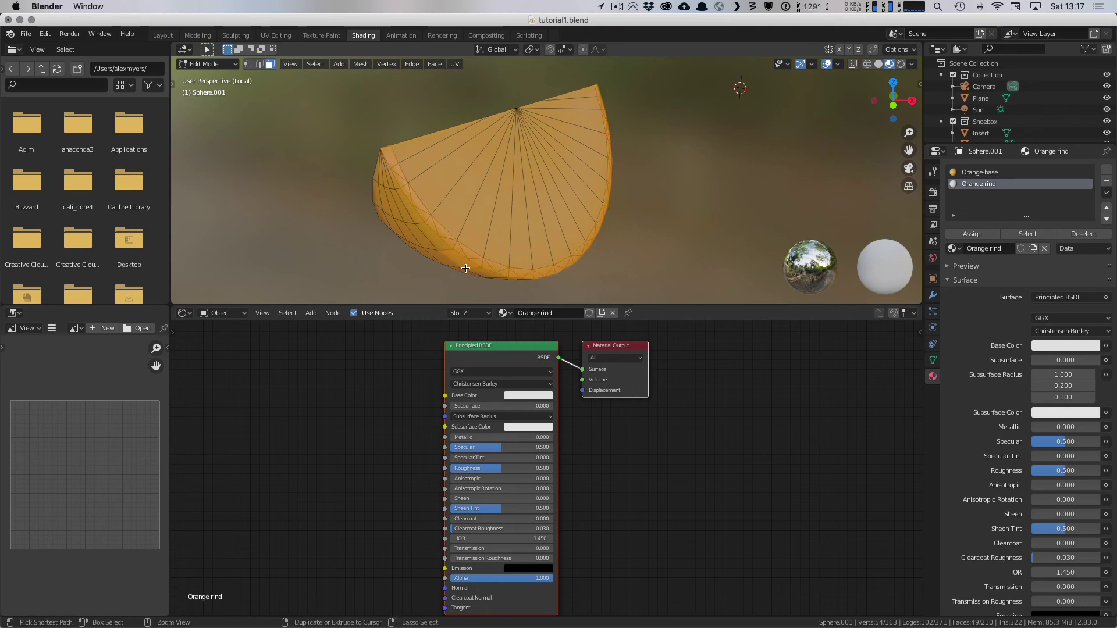
pyautogui.click(980, 173)
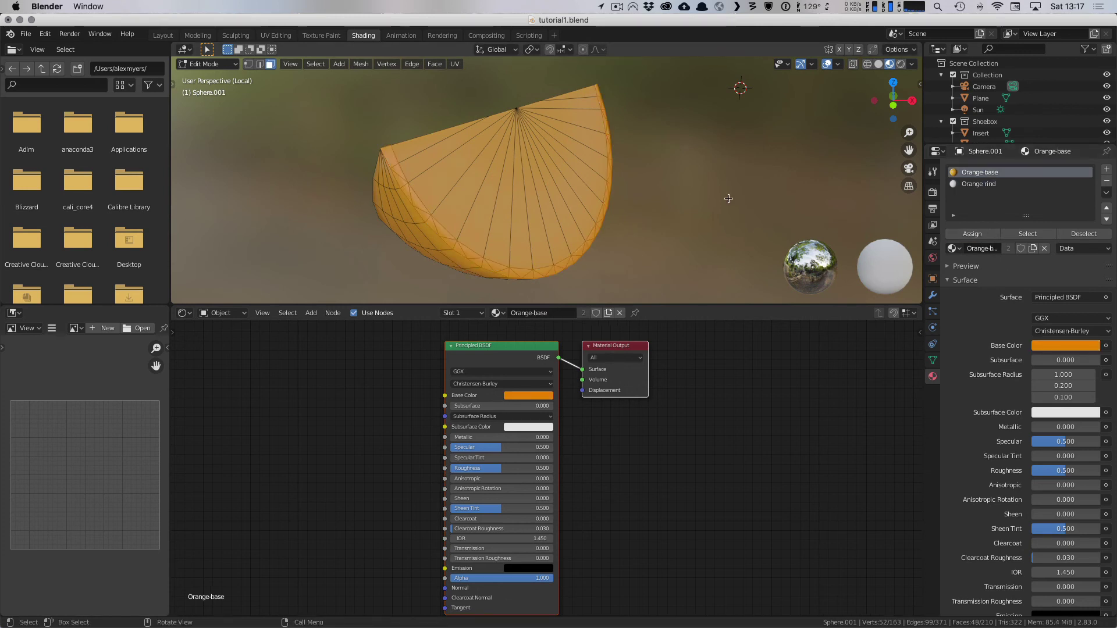
pyautogui.click(986, 186)
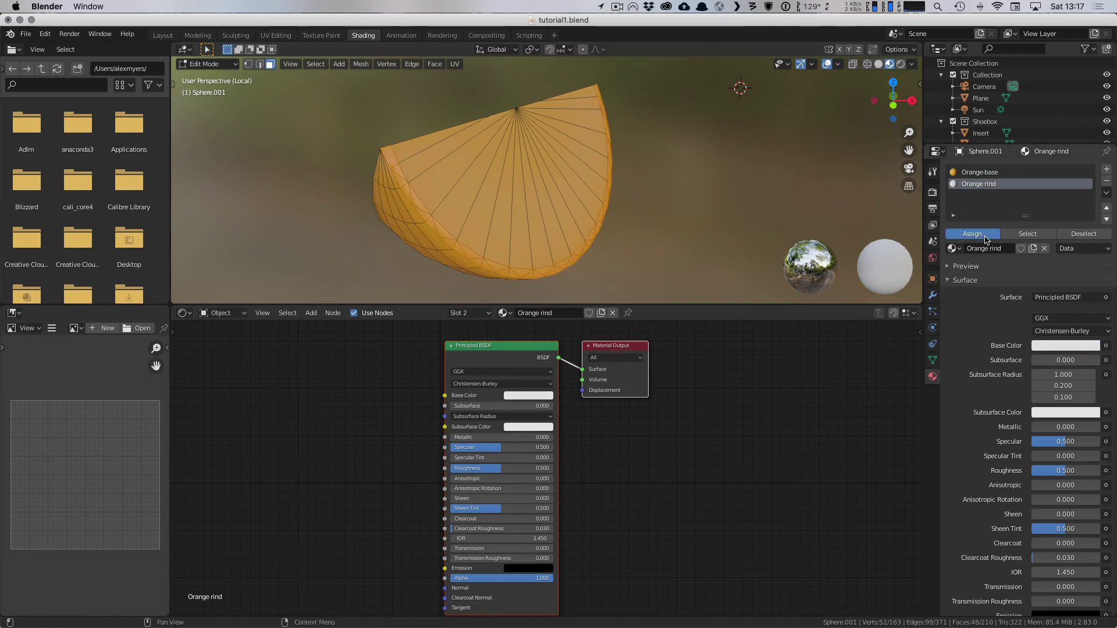
pyautogui.click(989, 235)
# Step: Clear the selection and circle-select the upper part of the rim on the wedge's other cut side
pyautogui.moveTo(746, 212); pyautogui.dragTo(456, 163, button='middle')
pyautogui.press('a')
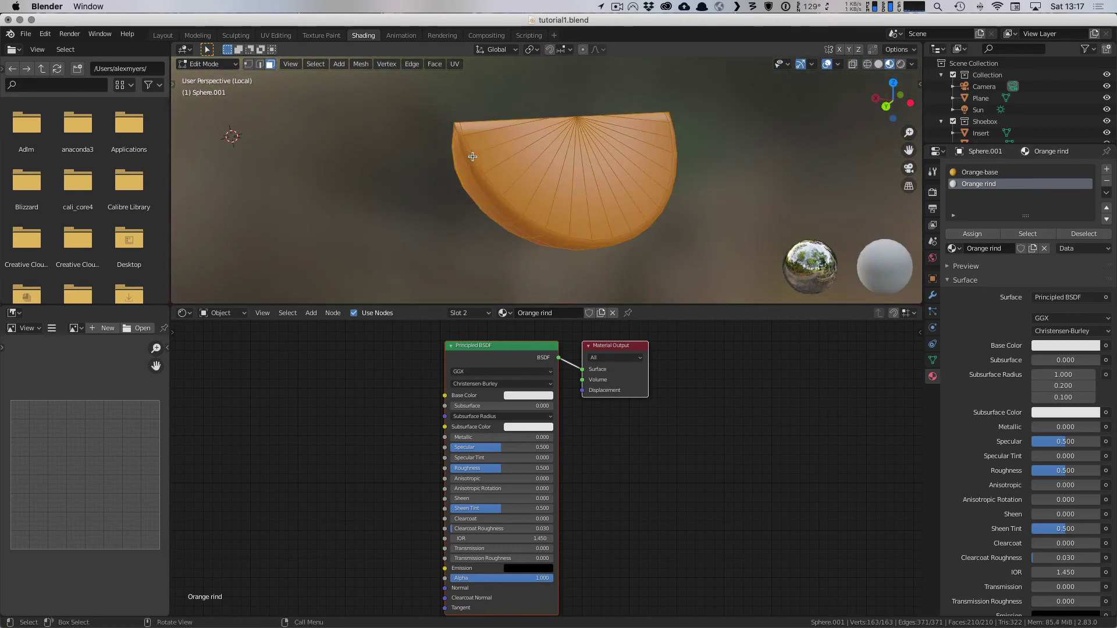
pyautogui.hotkey('alt', 'a')
pyautogui.press('c')
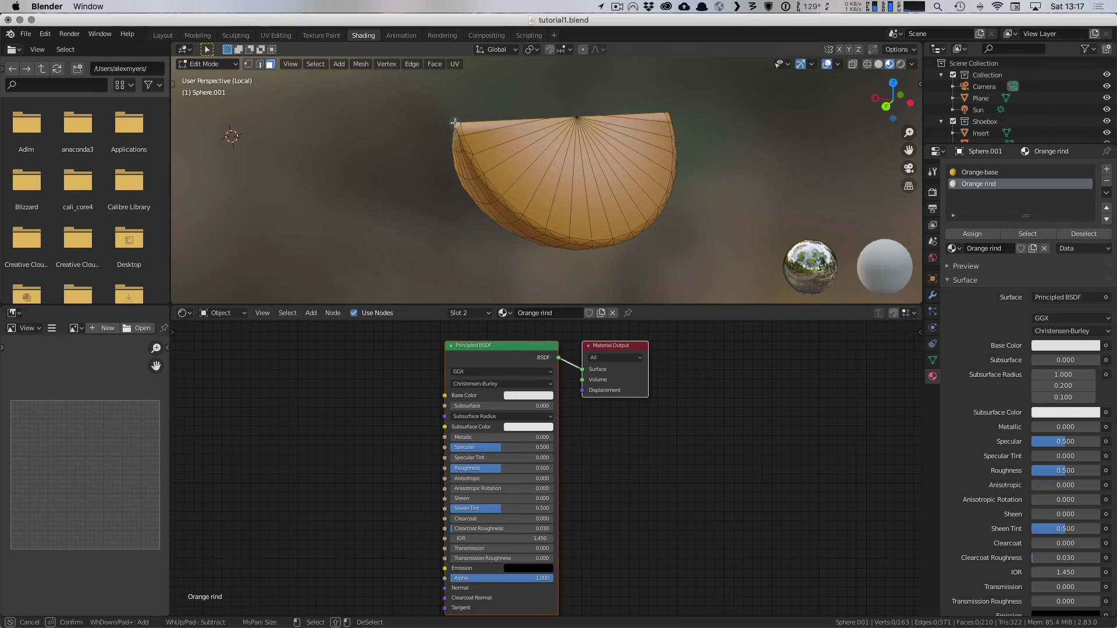
pyautogui.press('Escape')
pyautogui.scroll(2, 470, 126)
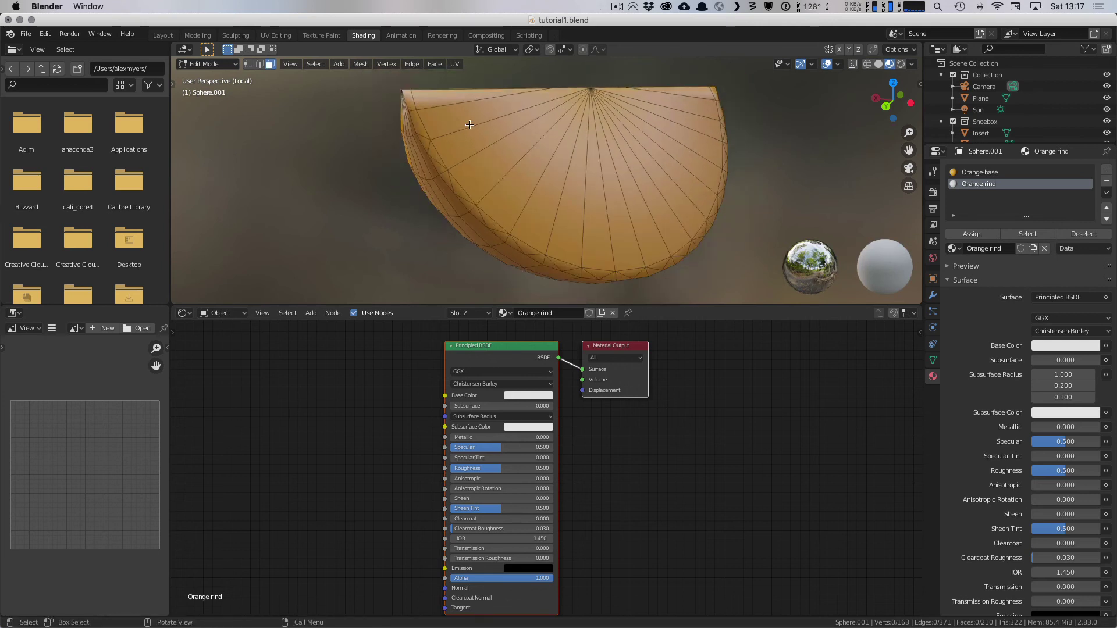
pyautogui.press('c')
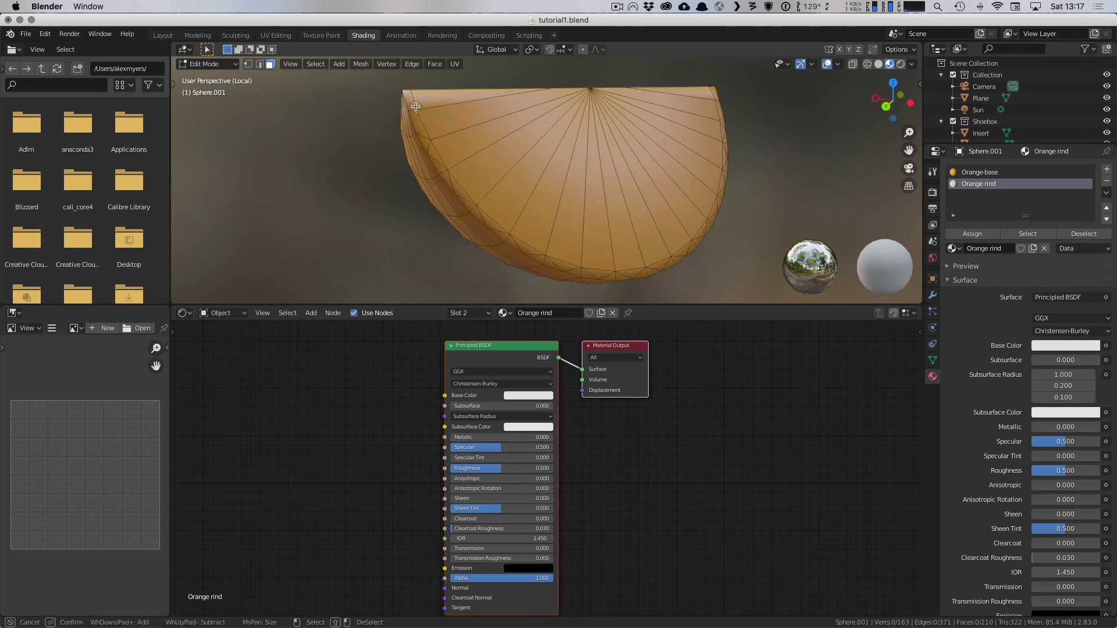
pyautogui.moveTo(413, 107)
pyautogui.mouseDown()
pyautogui.moveTo(424, 145)
pyautogui.moveTo(463, 192)
pyautogui.mouseUp()
pyautogui.press('Escape')
# Step: Switch to Solid shading and complete the selection of that side's rim faces, leaving out the large triangular cut faces
pyautogui.press('z')
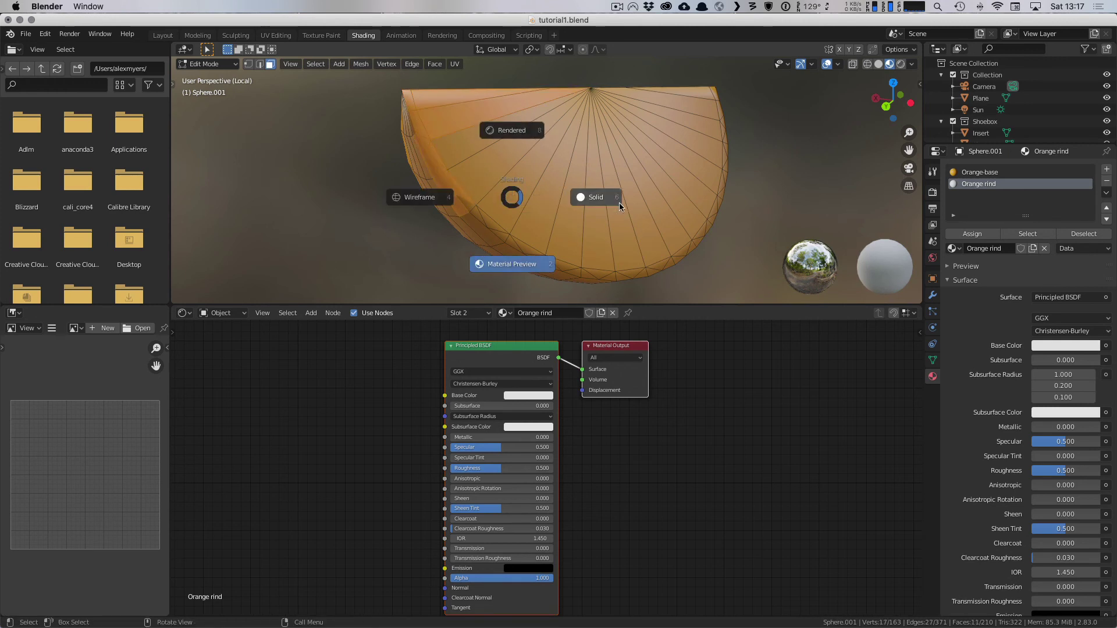
pyautogui.click(616, 198)
pyautogui.press('shift')
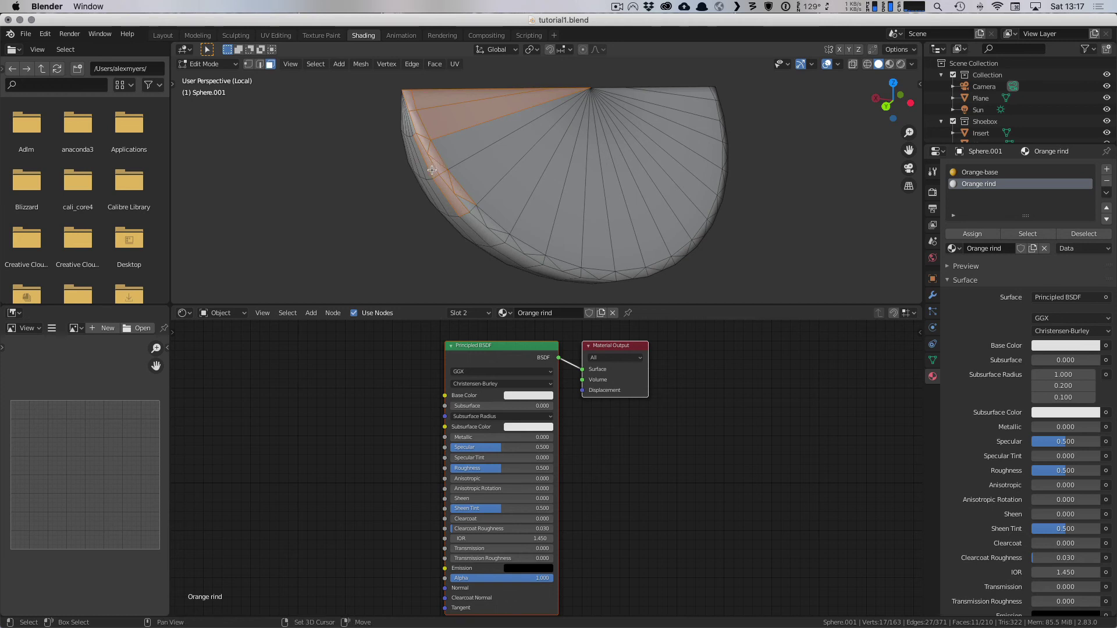
pyautogui.keyDown('shift'); pyautogui.click(431, 169); pyautogui.keyUp('shift')
pyautogui.keyDown('shift'); pyautogui.click(451, 197); pyautogui.keyUp('shift')
pyautogui.press('c')
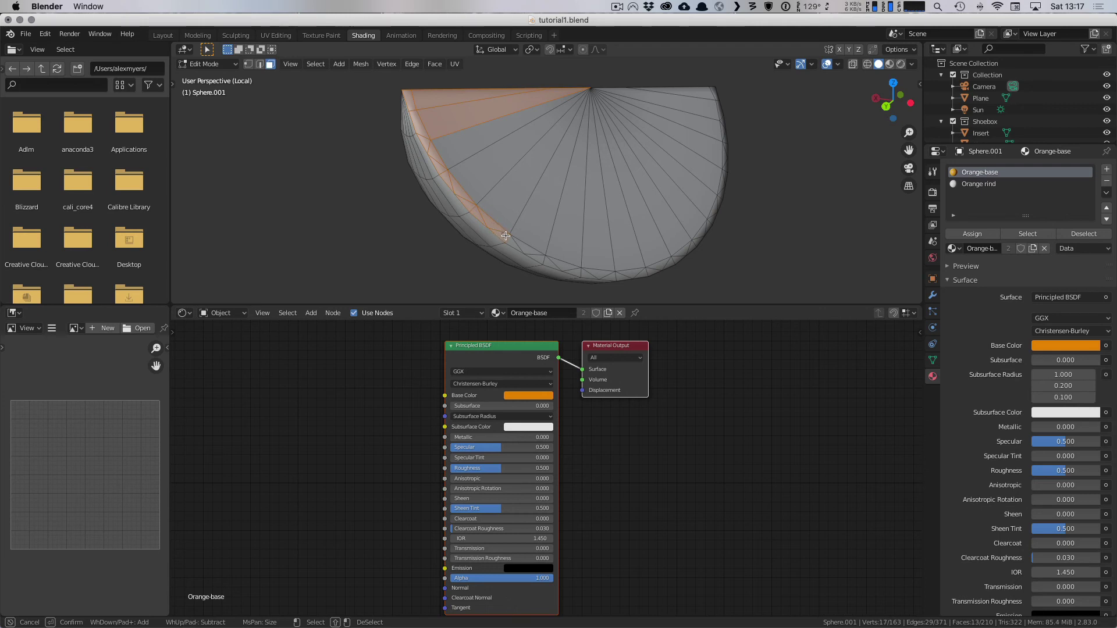
pyautogui.moveTo(503, 234)
pyautogui.mouseDown()
pyautogui.moveTo(593, 271)
pyautogui.moveTo(657, 266)
pyautogui.moveTo(690, 249)
pyautogui.moveTo(712, 212)
pyautogui.moveTo(723, 146)
pyautogui.moveTo(715, 102)
pyautogui.mouseUp()
pyautogui.moveTo(715, 102); pyautogui.dragTo(467, 106, button='middle')
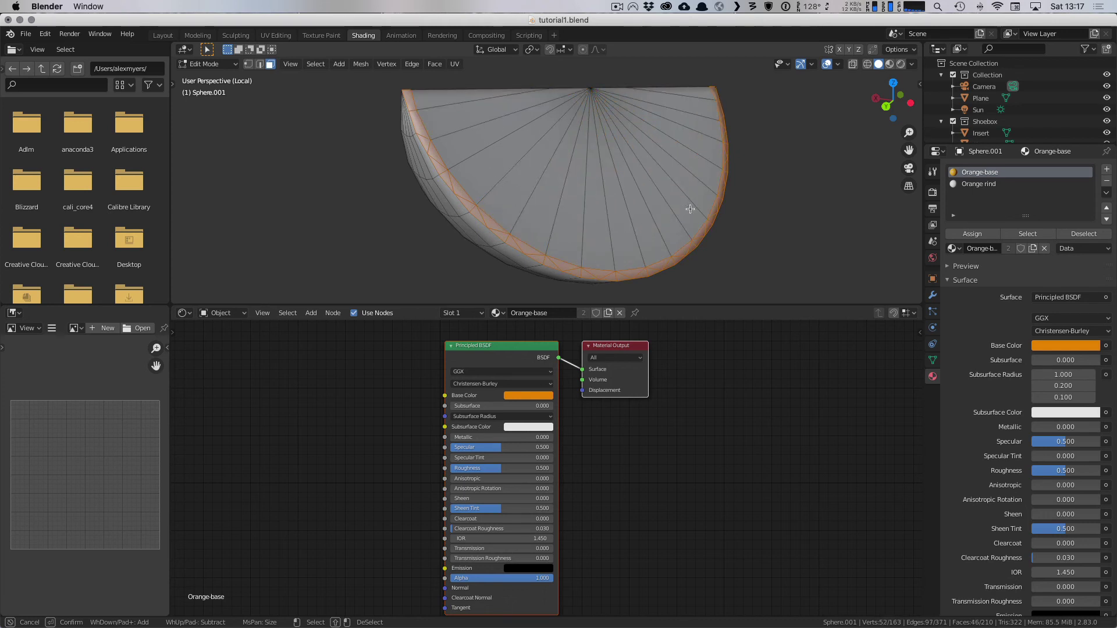
pyautogui.press('Escape')
pyautogui.moveTo(752, 226)
pyautogui.mouseDown(button='middle')
pyautogui.moveTo(668, 190)
pyautogui.moveTo(605, 204)
pyautogui.moveTo(781, 207)
pyautogui.moveTo(762, 230)
pyautogui.mouseUp(button='middle')
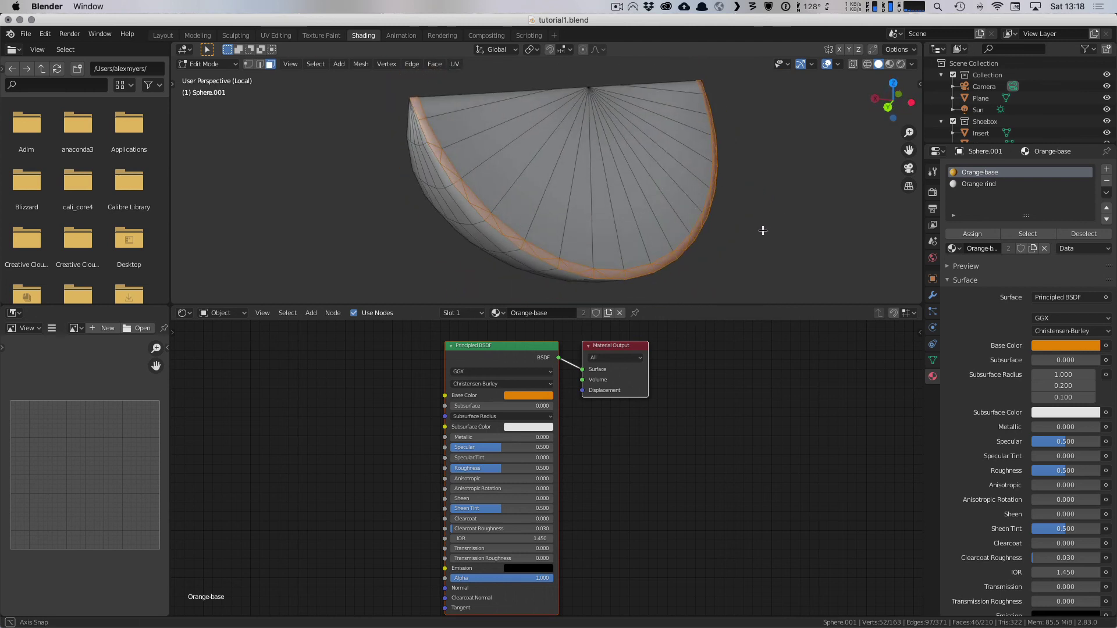
# Step: Assign the Orange rind material to the selected rim faces and show the wedge in Material Preview in Object Mode
pyautogui.click(978, 184)
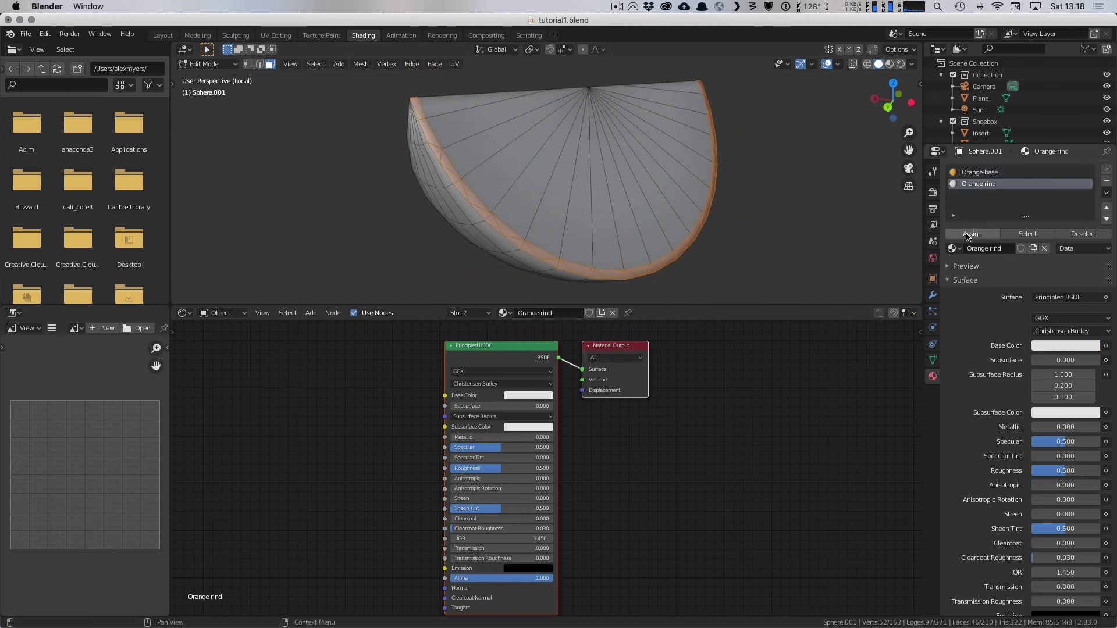
pyautogui.click(968, 234)
pyautogui.press('z')
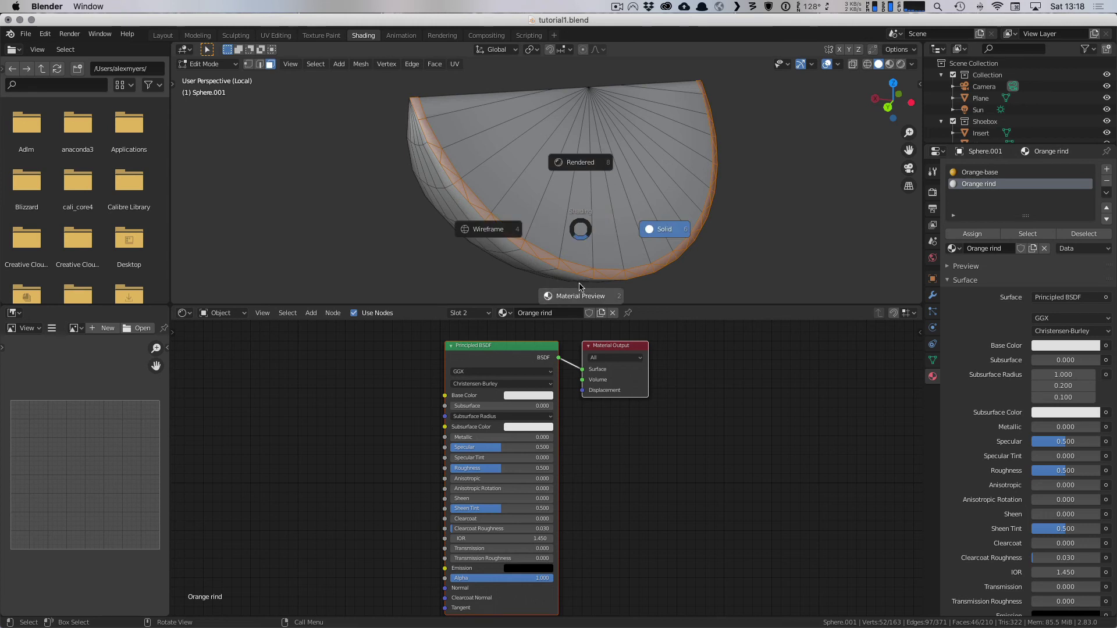
pyautogui.click(579, 286)
pyautogui.hotkey('alt', 'a')
pyautogui.press('Tab')
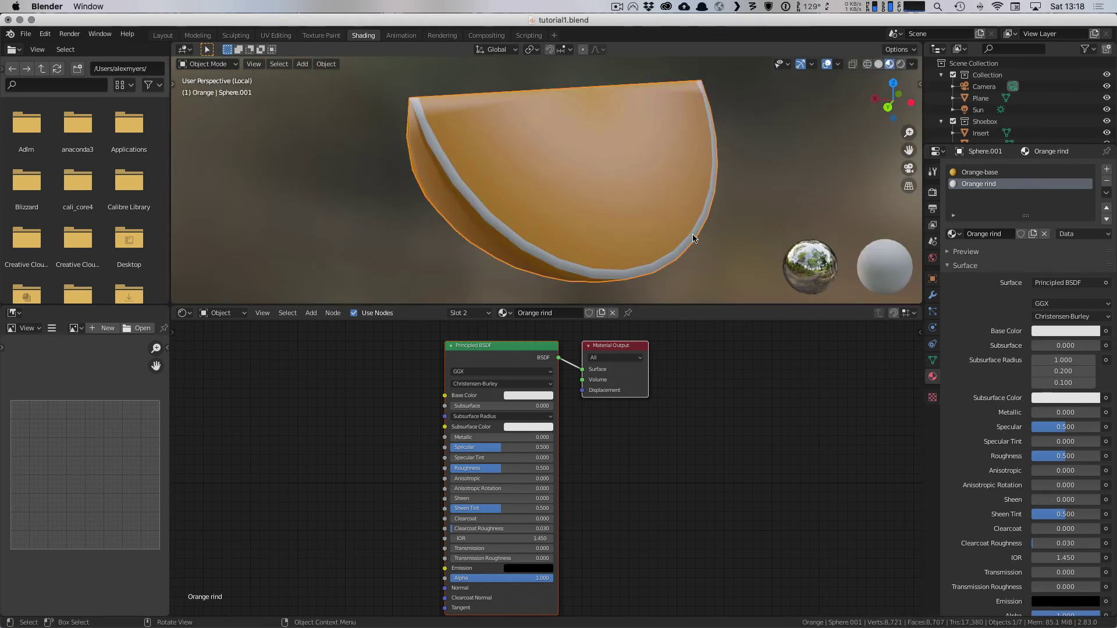
# Step: Add a third material slot to the wedge with a new material named "Orange flesh"
pyautogui.moveTo(635, 249); pyautogui.dragTo(451, 234, button='middle')
pyautogui.press('Tab')
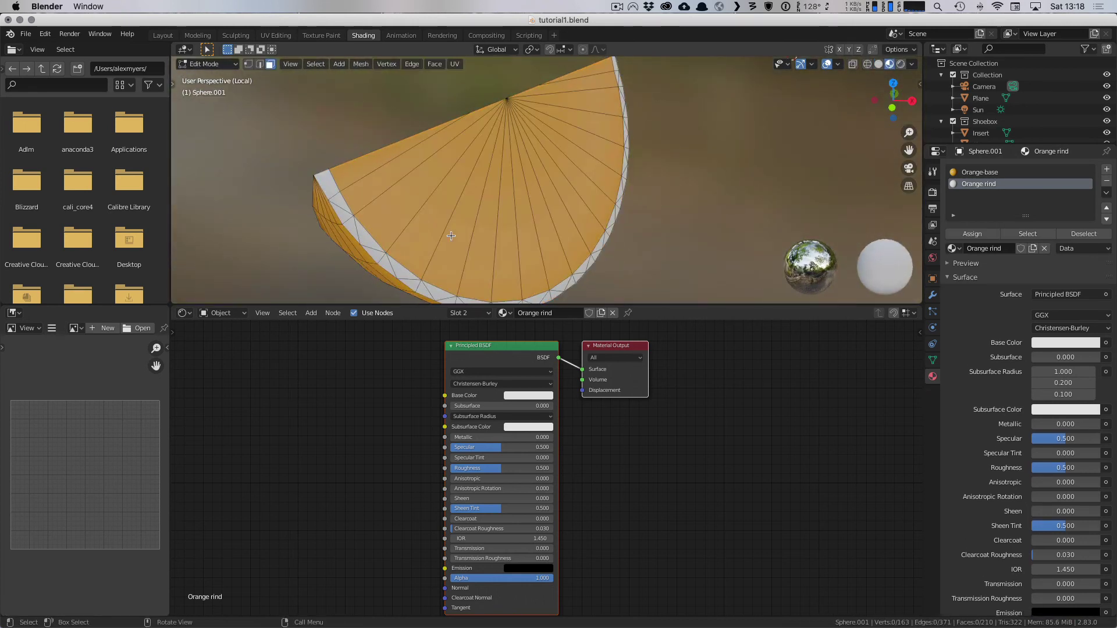
pyautogui.click(1106, 168)
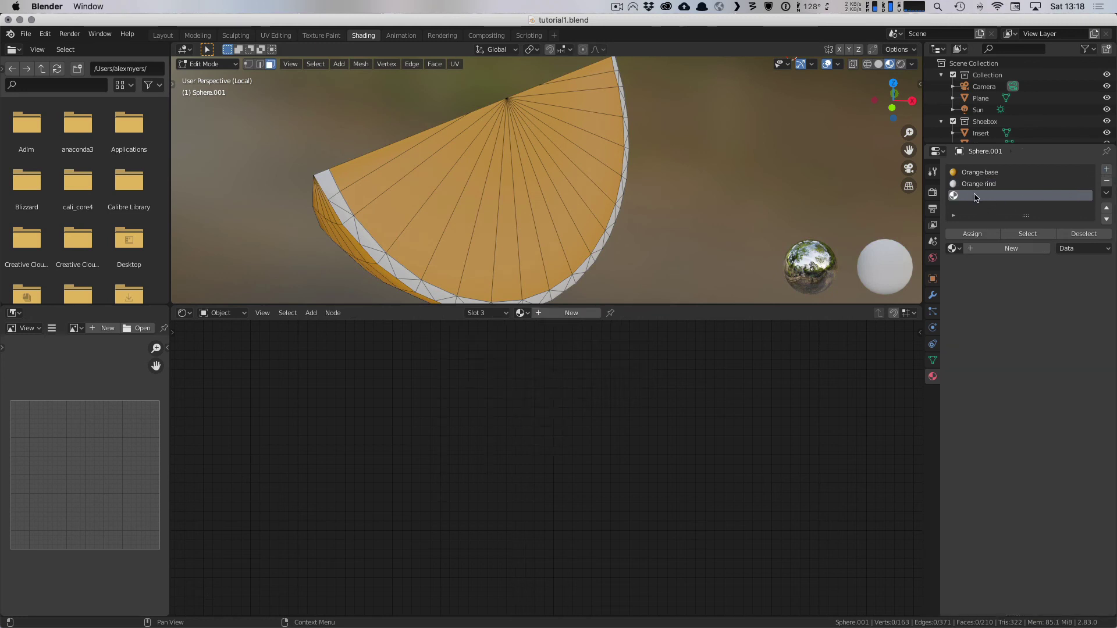
pyautogui.click(992, 249)
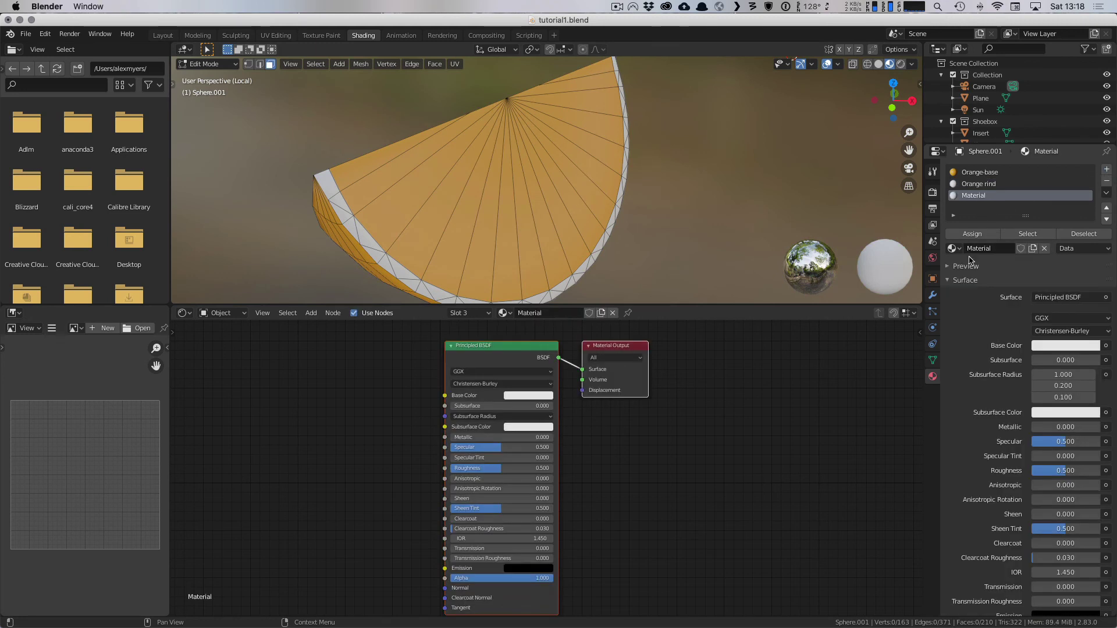
pyautogui.click(541, 315)
pyautogui.write('Ora')
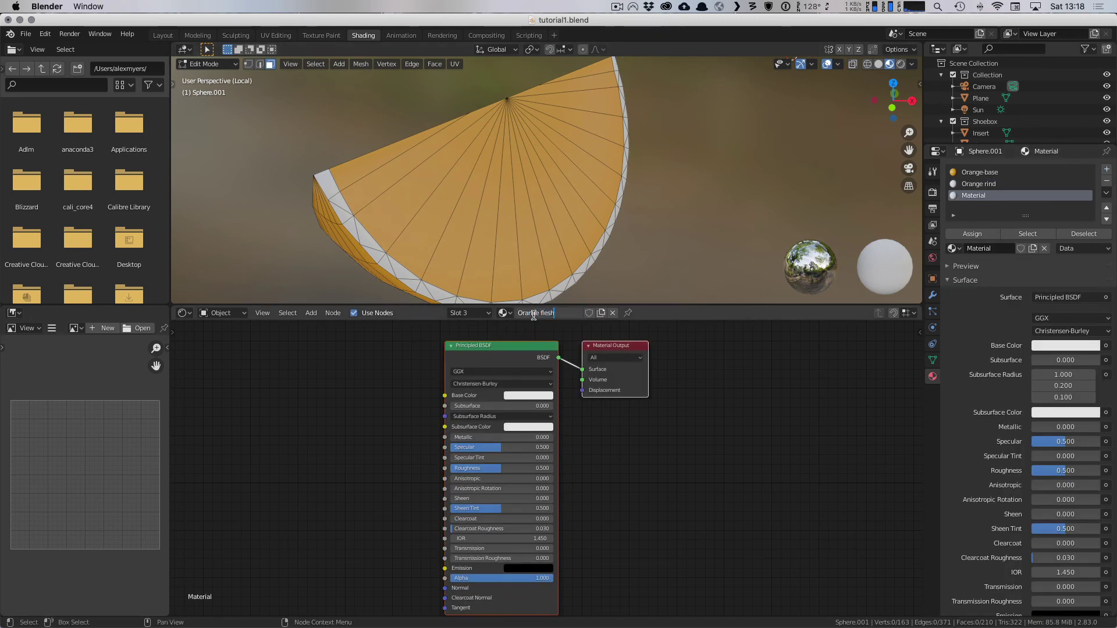
pyautogui.write('nge flesh')
pyautogui.press('Return')
# Step: Sample the wedge's orange as the Orange flesh base color and adjust it to a paler orange (R 0.727, G 0.457, B 0.204)
pyautogui.click(530, 396)
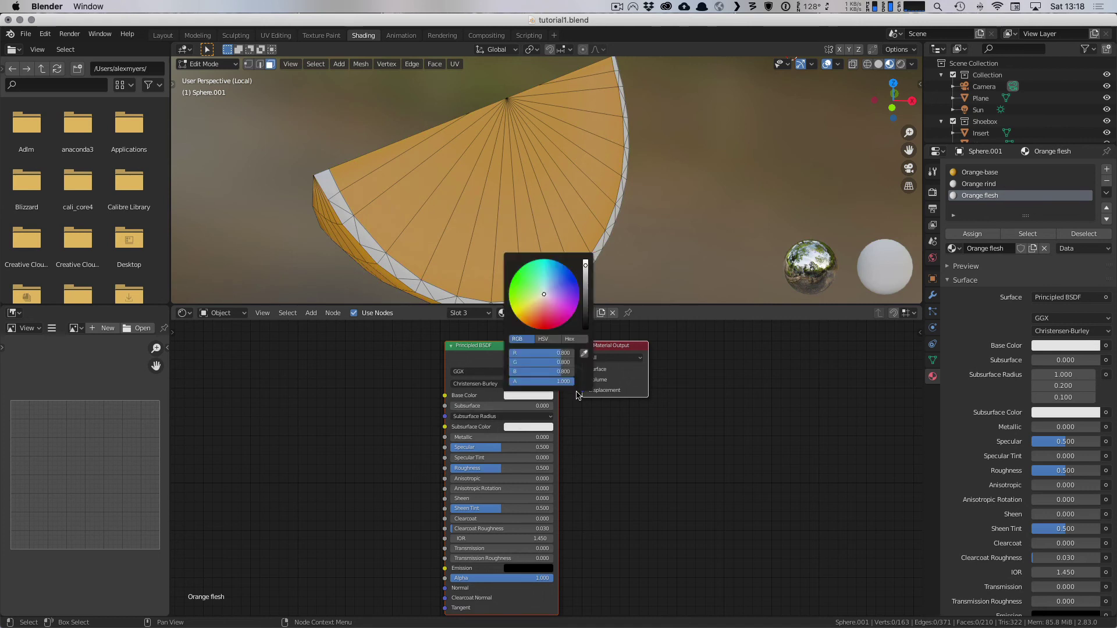
pyautogui.click(584, 355)
pyautogui.click(526, 249)
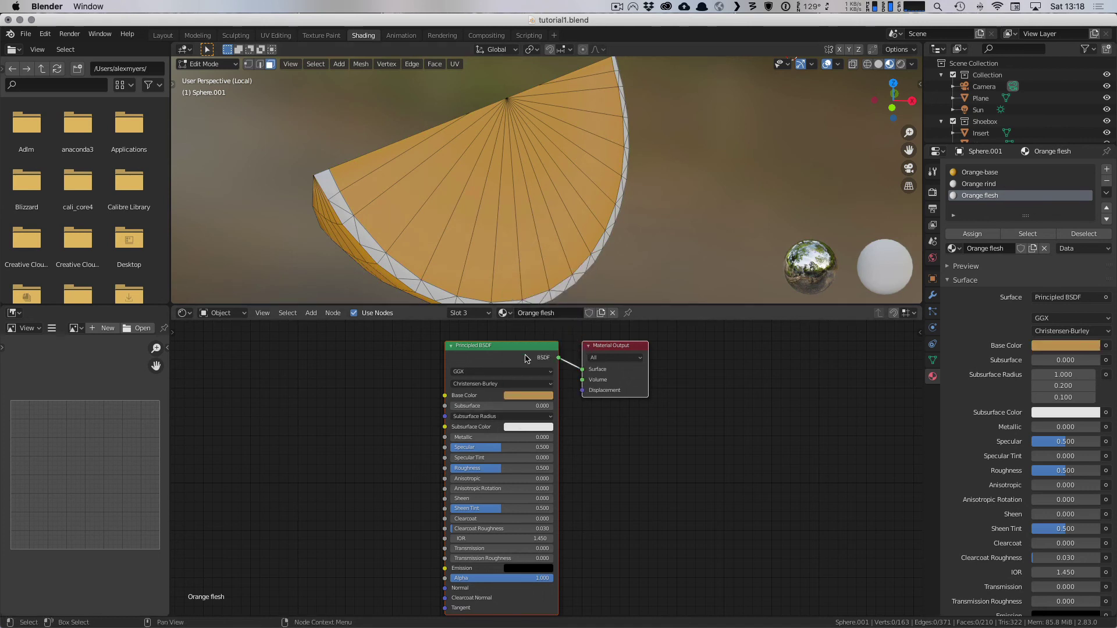
pyautogui.click(526, 396)
pyautogui.scroll(3, 572, 308)
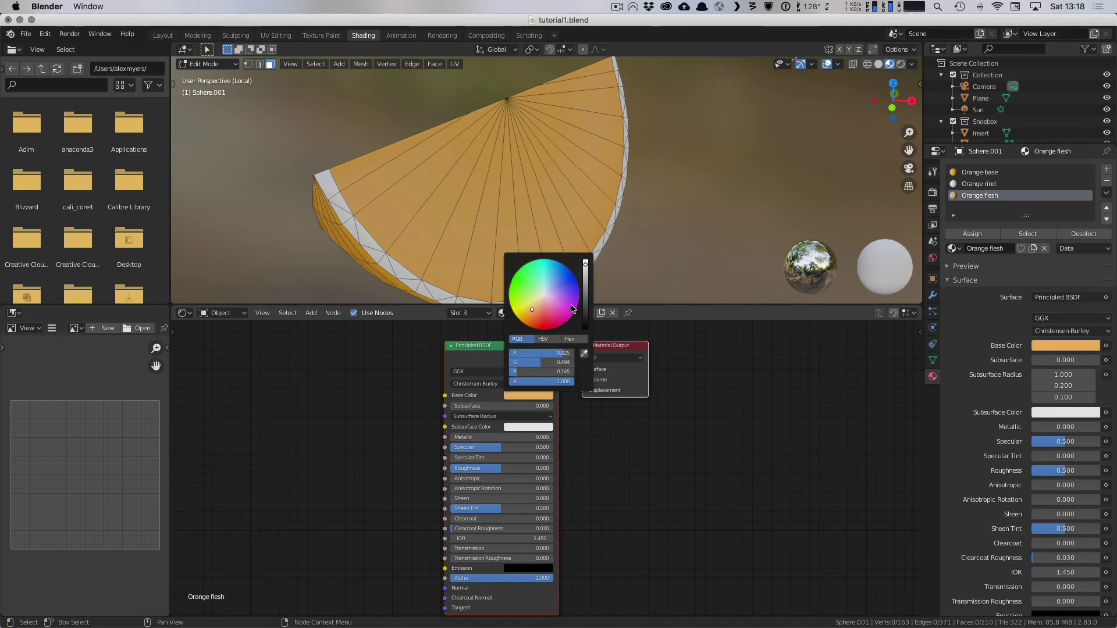
pyautogui.scroll(-2, 572, 308)
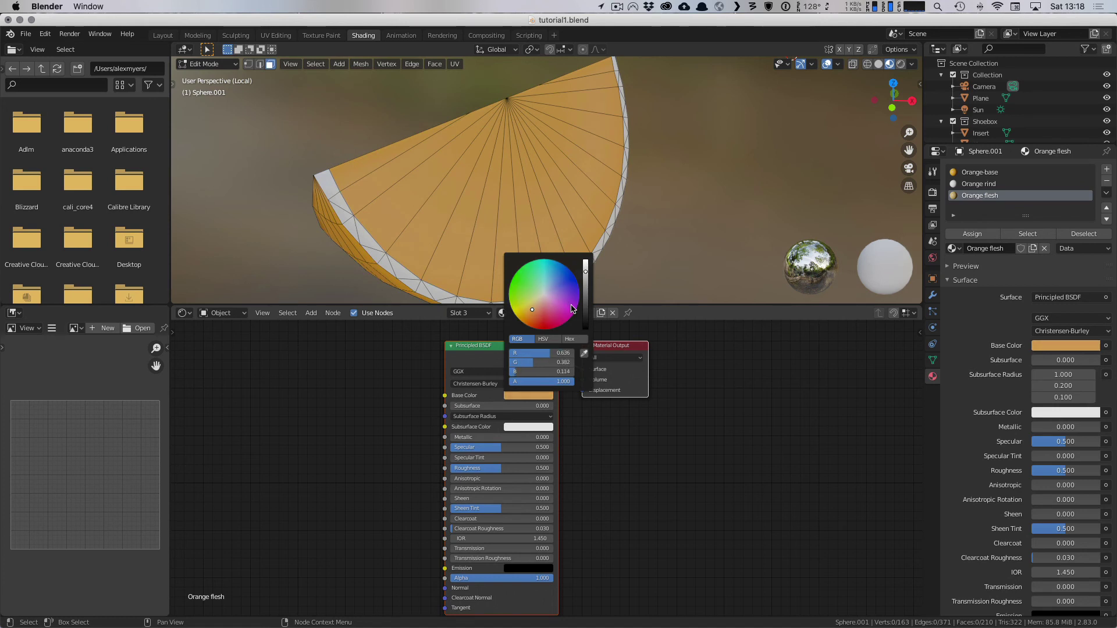
pyautogui.click(539, 308)
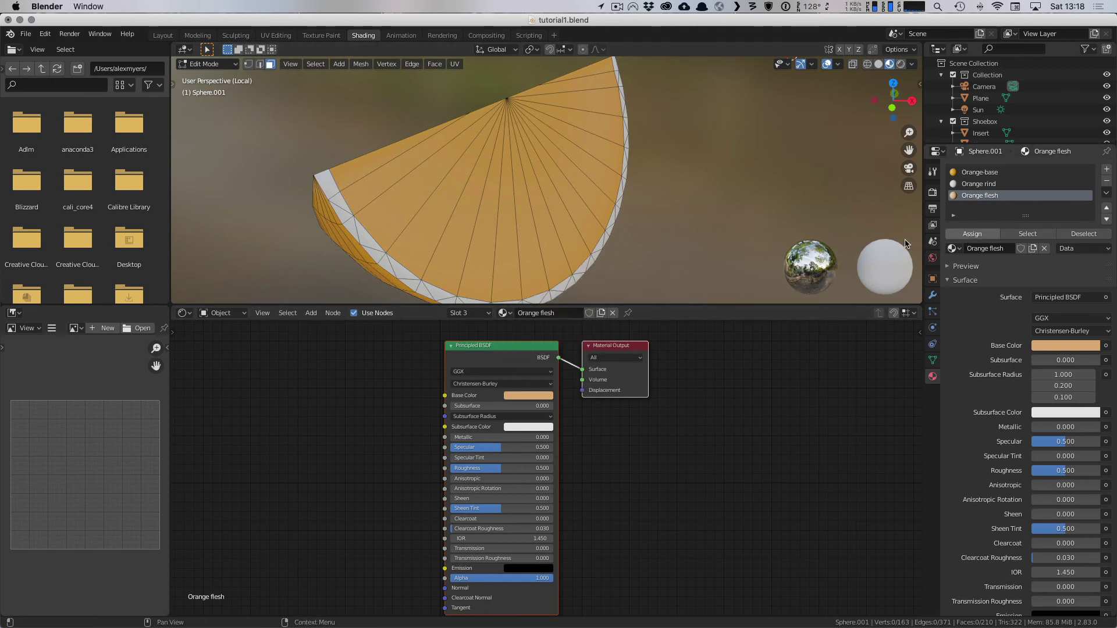
# Step: Select the large triangular faces on both cut sides, assign the Orange flesh material to them, and return to Object Mode
pyautogui.press('c')
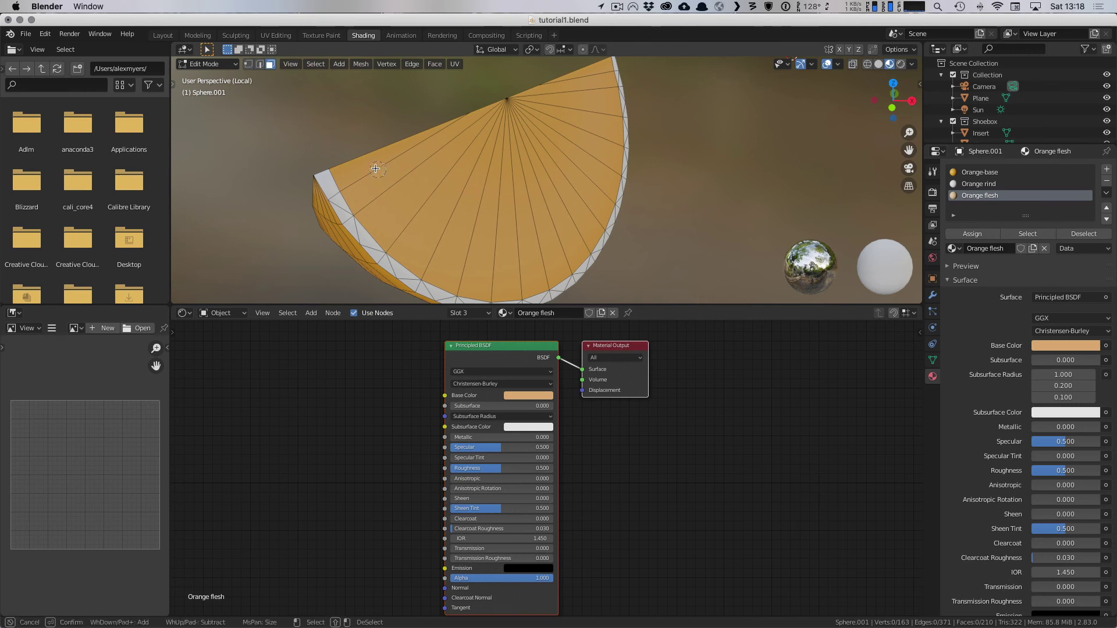
pyautogui.moveTo(504, 104); pyautogui.dragTo(562, 101)
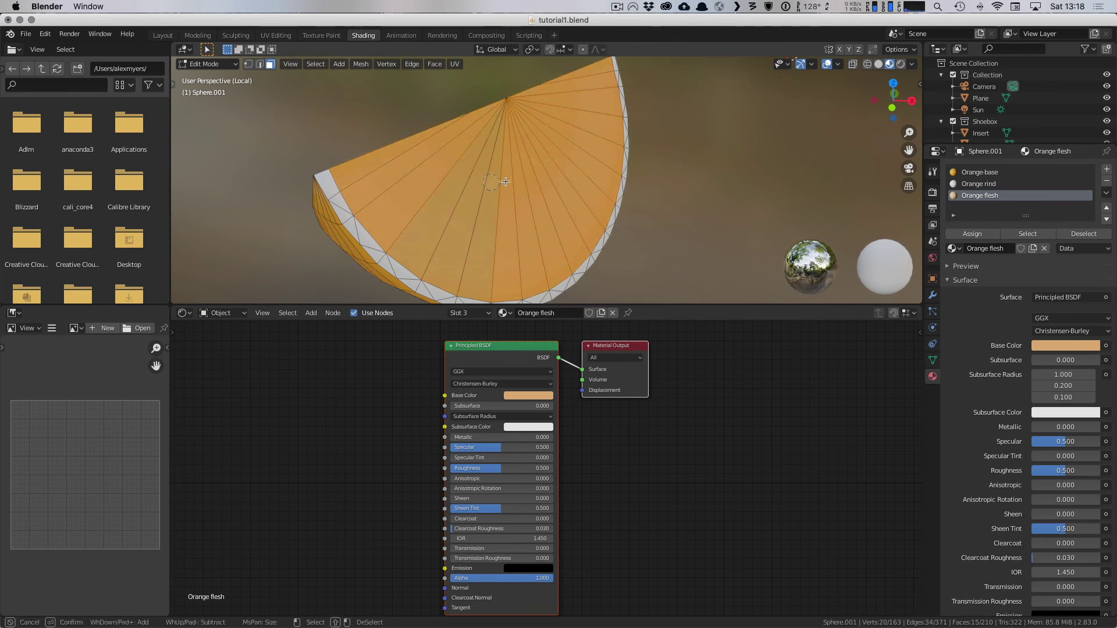
pyautogui.press('Escape')
pyautogui.moveTo(593, 183); pyautogui.dragTo(634, 201, button='middle')
pyautogui.press('c')
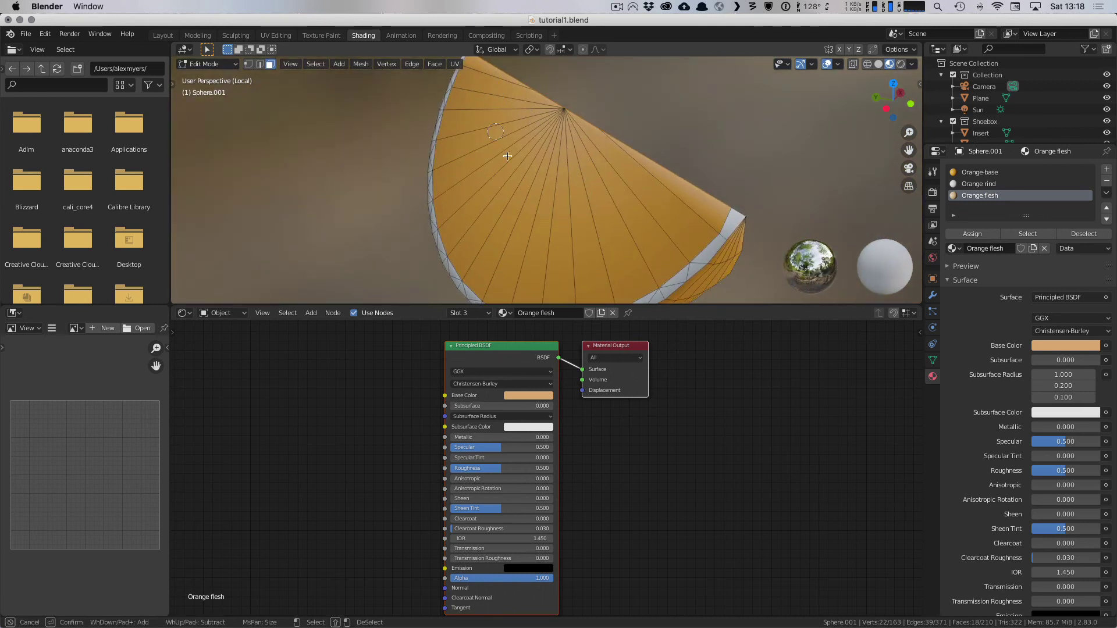
pyautogui.moveTo(672, 190)
pyautogui.mouseDown()
pyautogui.moveTo(538, 250)
pyautogui.moveTo(510, 96)
pyautogui.mouseUp()
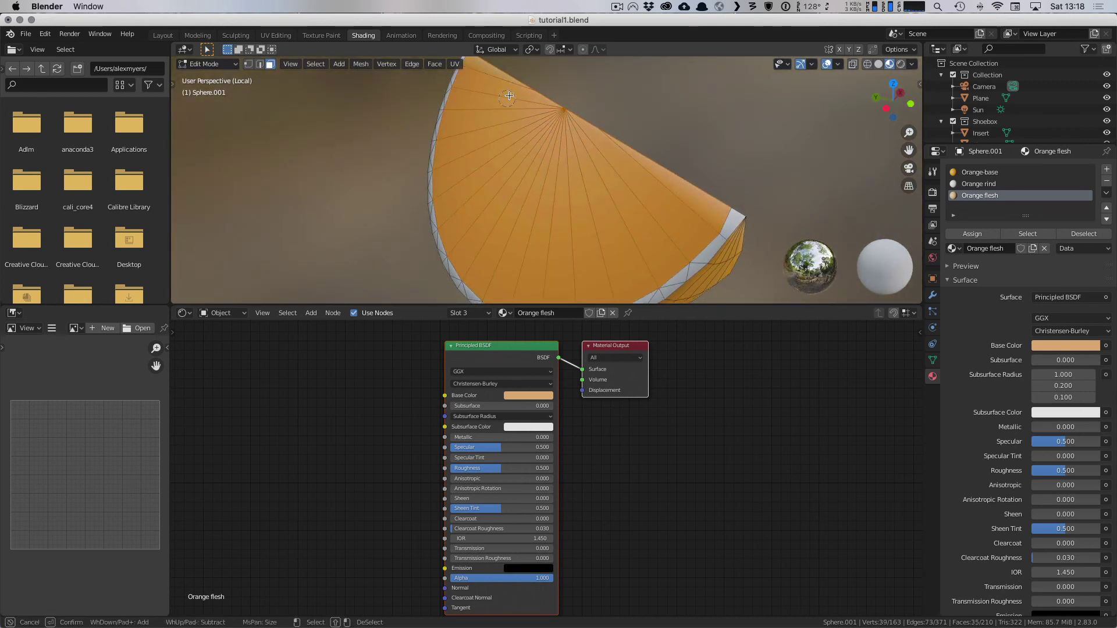
pyautogui.press('Escape')
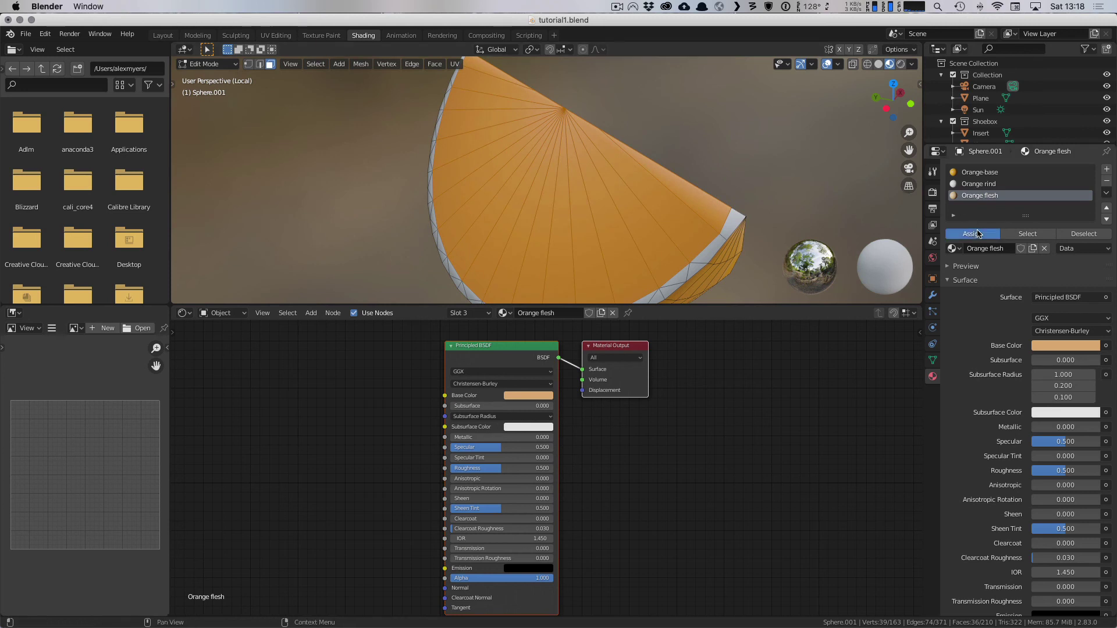
pyautogui.click(981, 233)
pyautogui.scroll(-4, 684, 199)
pyautogui.press('Tab')
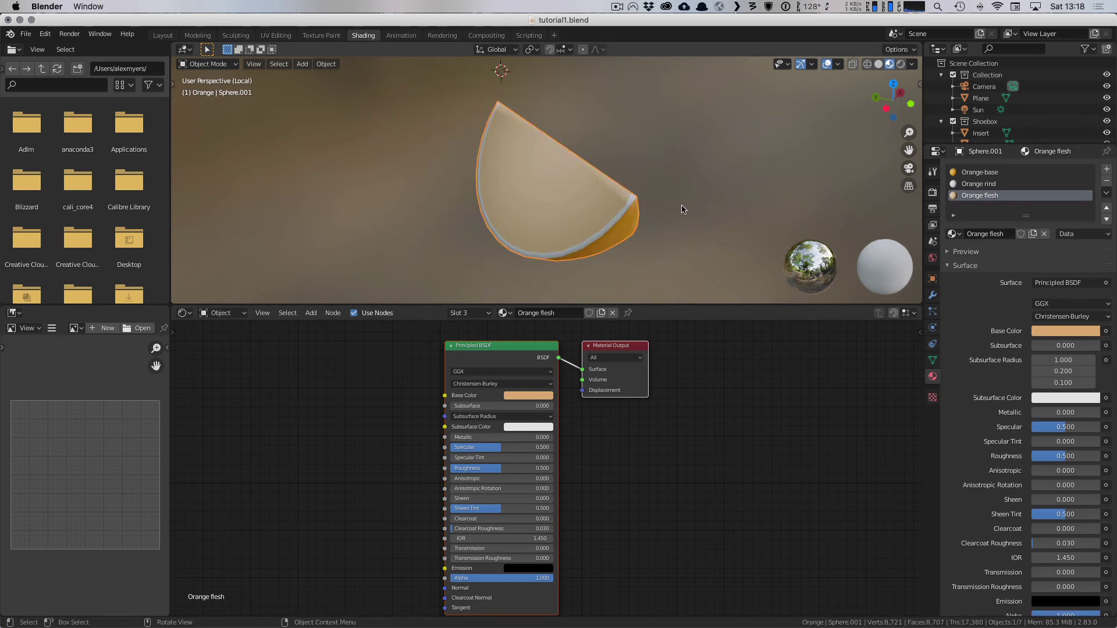
pyautogui.moveTo(685, 207); pyautogui.dragTo(873, 221, button='middle')
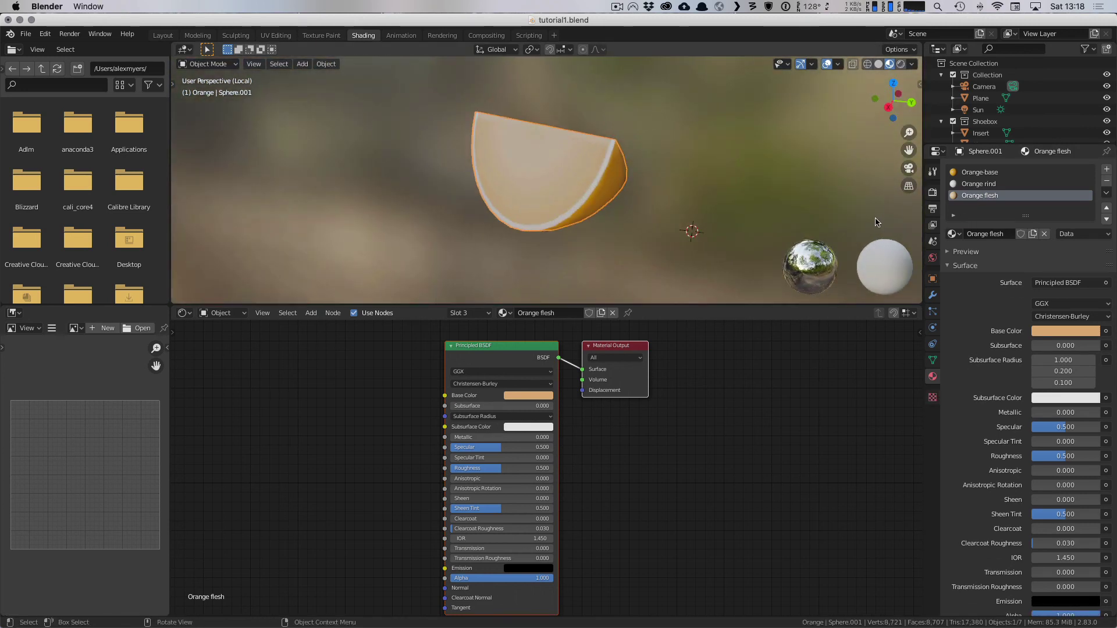
# Step: Change the Orange flesh base color to a deep reddish orange
pyautogui.click(529, 396)
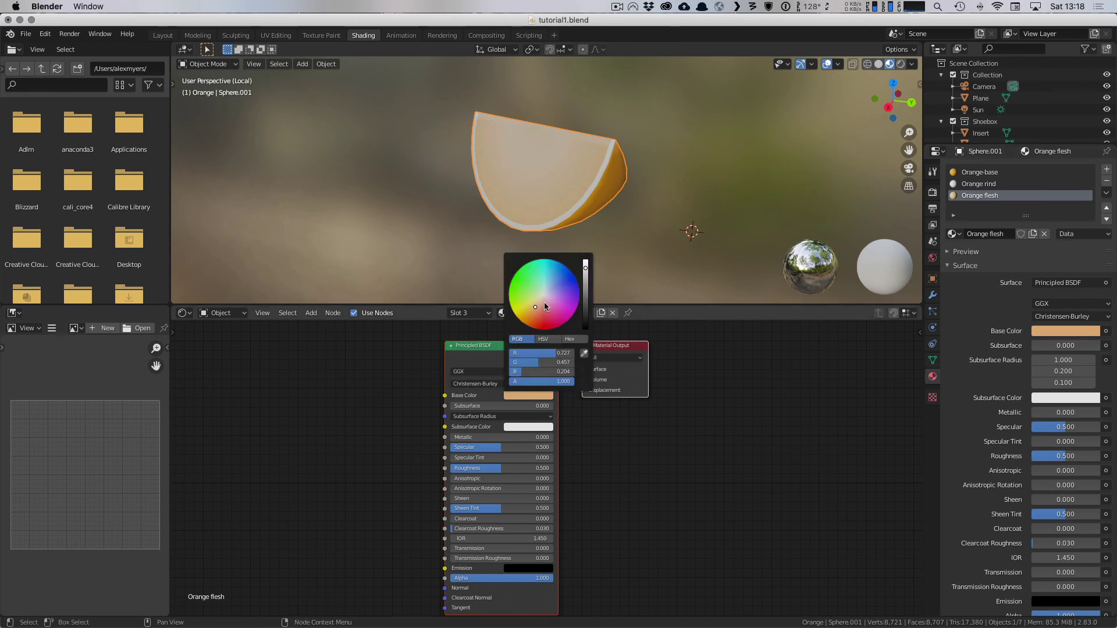
pyautogui.moveTo(536, 307); pyautogui.dragTo(531, 316)
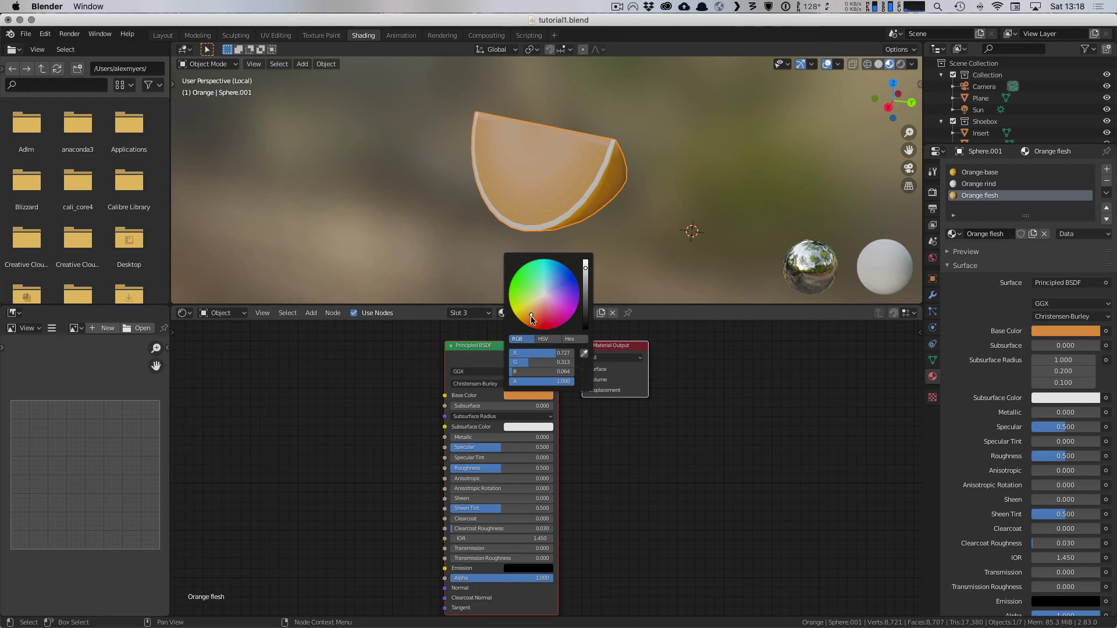
pyautogui.moveTo(529, 317)
pyautogui.mouseDown()
pyautogui.moveTo(533, 306)
pyautogui.moveTo(533, 319)
pyautogui.mouseUp()
pyautogui.click(526, 314)
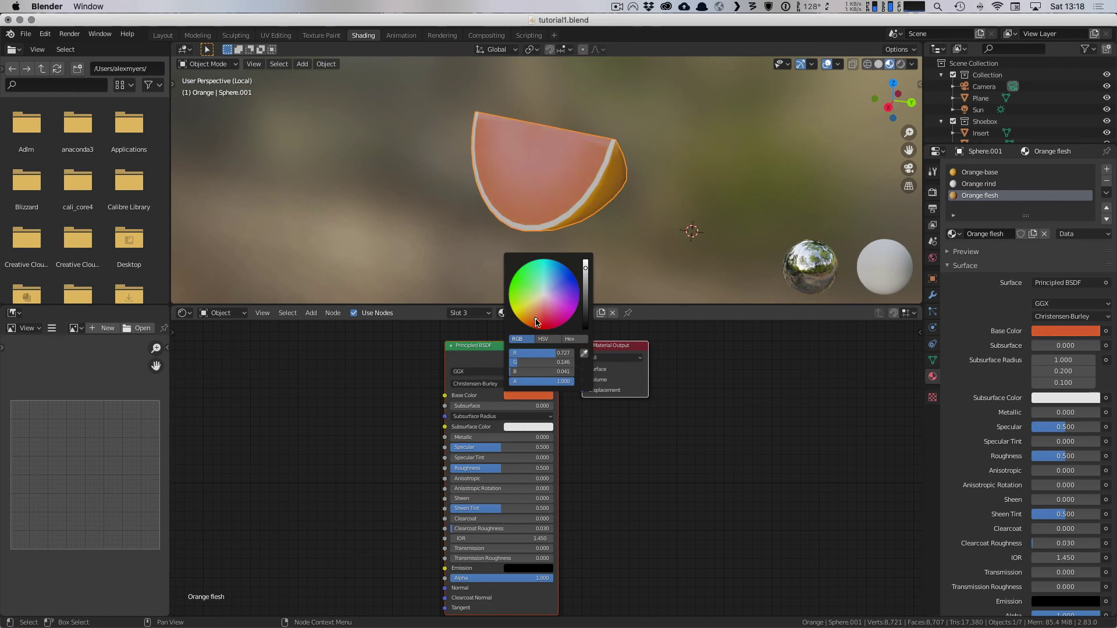
# Step: Show the wedge in Rendered shading and set the Orange flesh material's specular to 0.614
pyautogui.moveTo(640, 265); pyautogui.dragTo(556, 182, button='middle')
pyautogui.scroll(4, 582, 172)
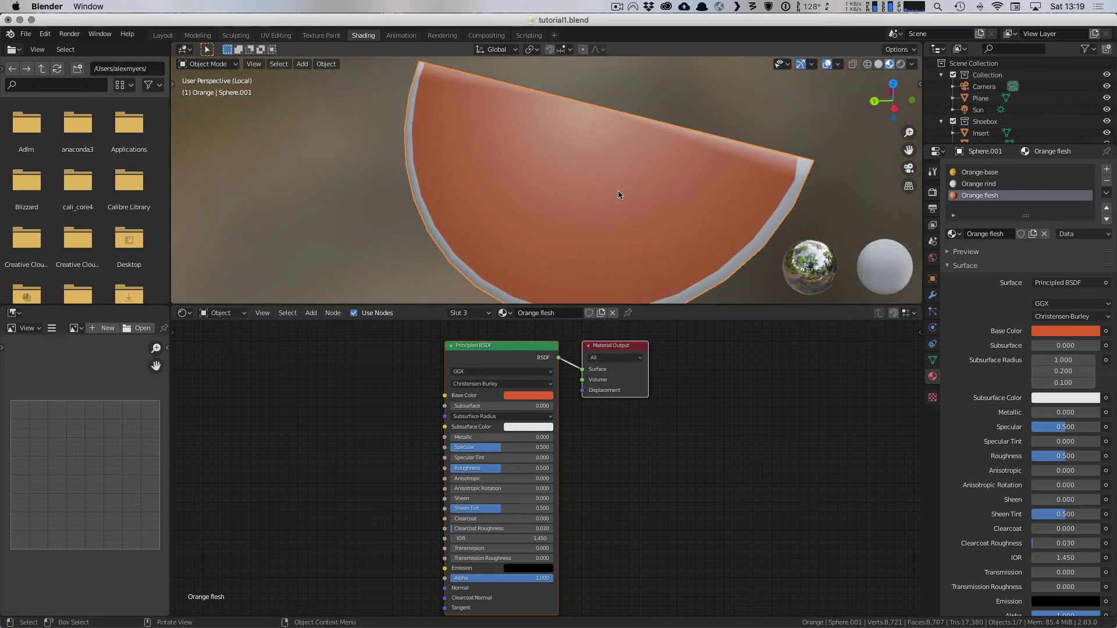
pyautogui.press('z')
pyautogui.click(620, 123)
pyautogui.scroll(-3, 582, 157)
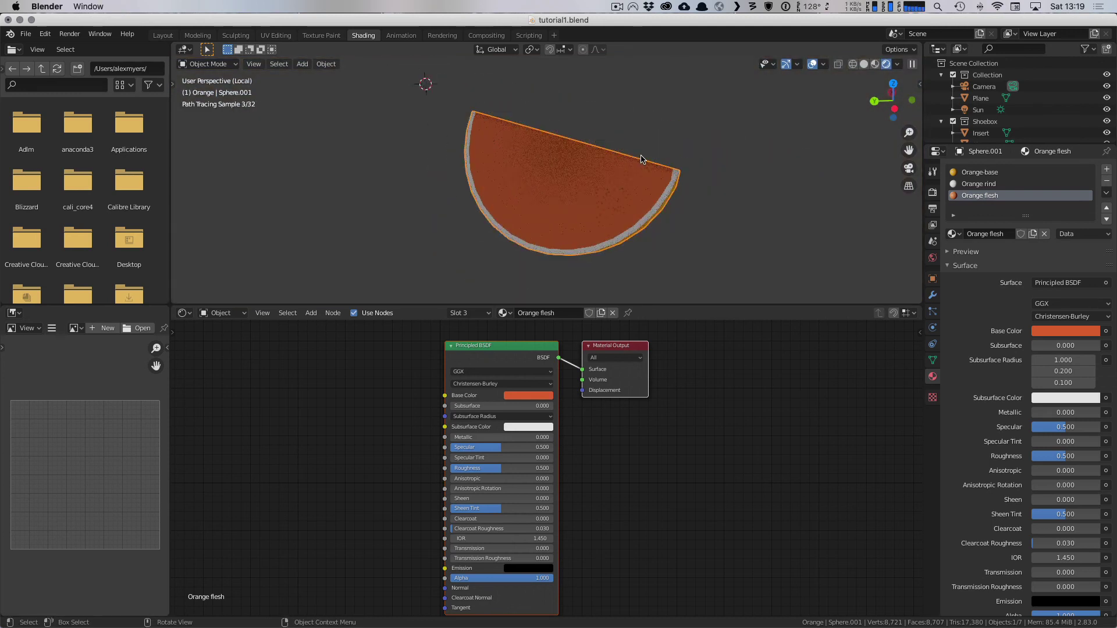
pyautogui.moveTo(529, 155)
pyautogui.mouseDown(button='middle')
pyautogui.moveTo(569, 169)
pyautogui.moveTo(504, 149)
pyautogui.mouseUp(button='middle')
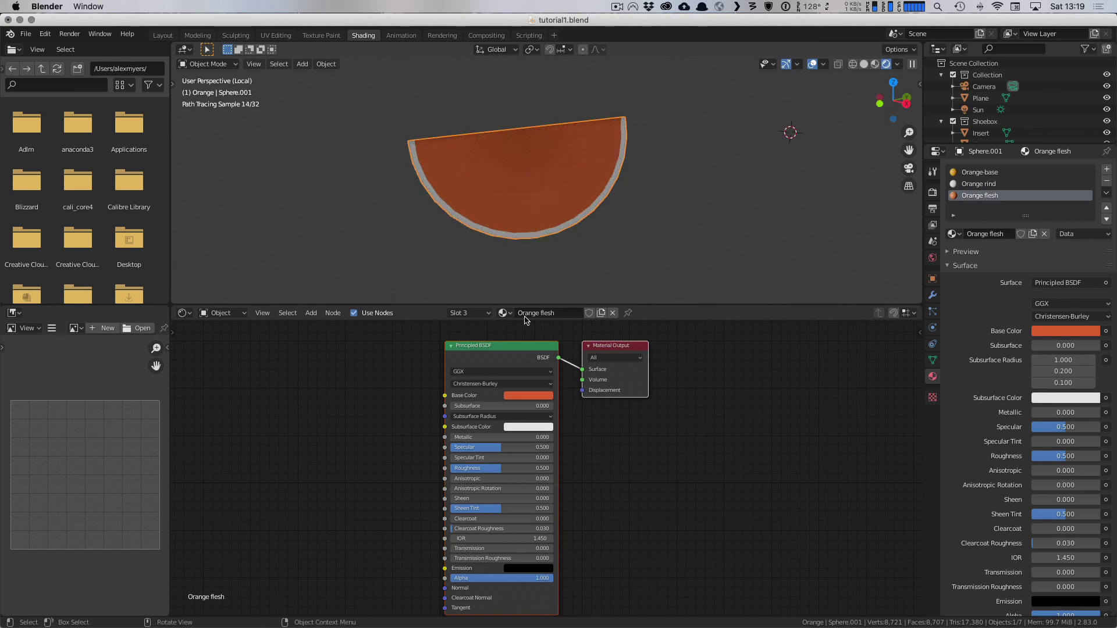
pyautogui.moveTo(480, 448); pyautogui.dragTo(487, 447)
pyautogui.moveTo(628, 266); pyautogui.dragTo(667, 196, button='middle')
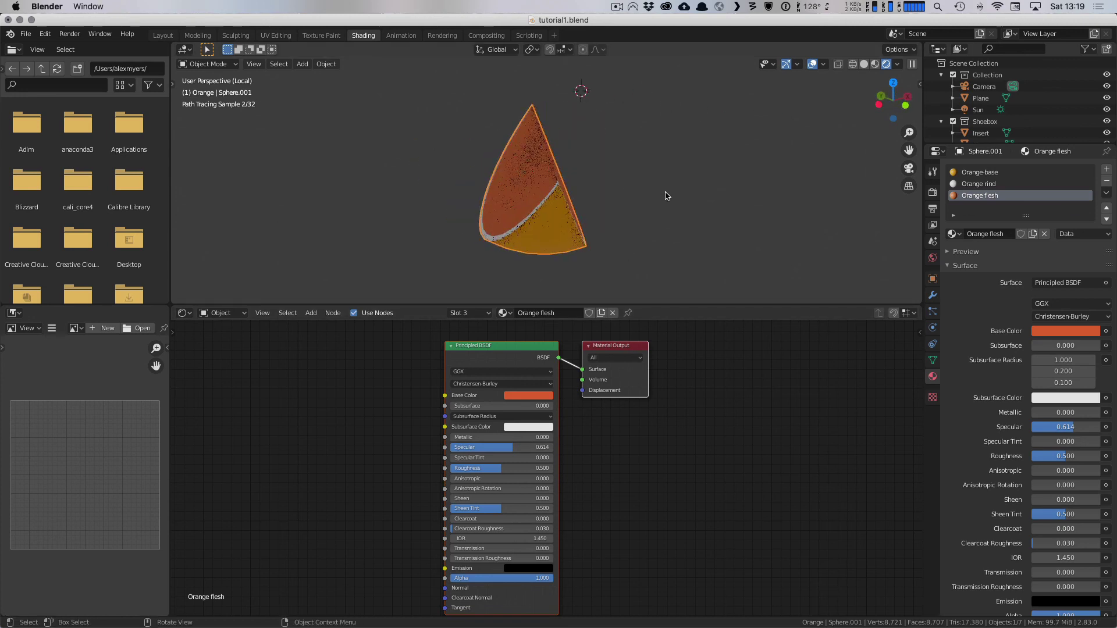
# Step: Lower the Orange flesh material's specular to 0.309 and set its sheen to 0.155
pyautogui.moveTo(563, 205); pyautogui.dragTo(618, 205, button='middle')
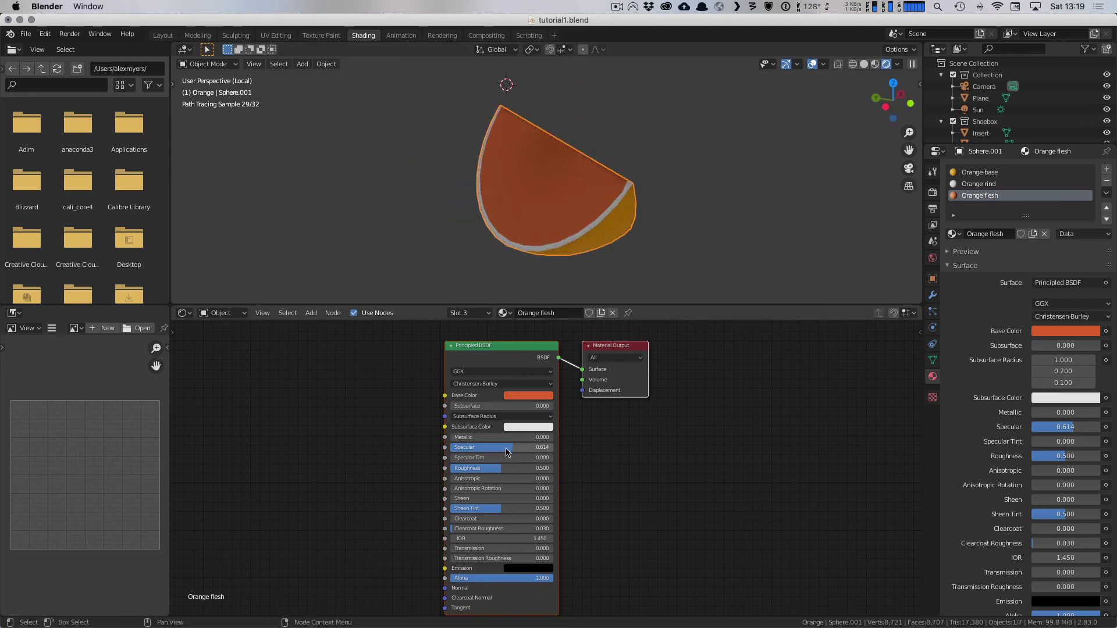
pyautogui.moveTo(508, 448); pyautogui.dragTo(476, 448)
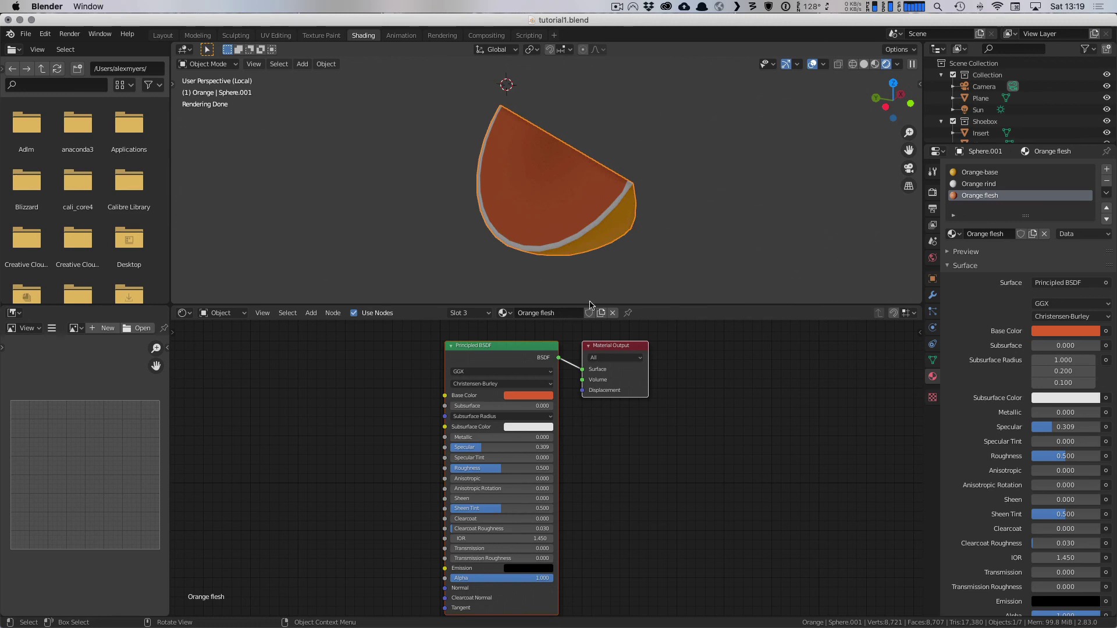
pyautogui.moveTo(495, 498)
pyautogui.mouseDown()
pyautogui.moveTo(516, 498)
pyautogui.moveTo(459, 502)
pyautogui.mouseUp()
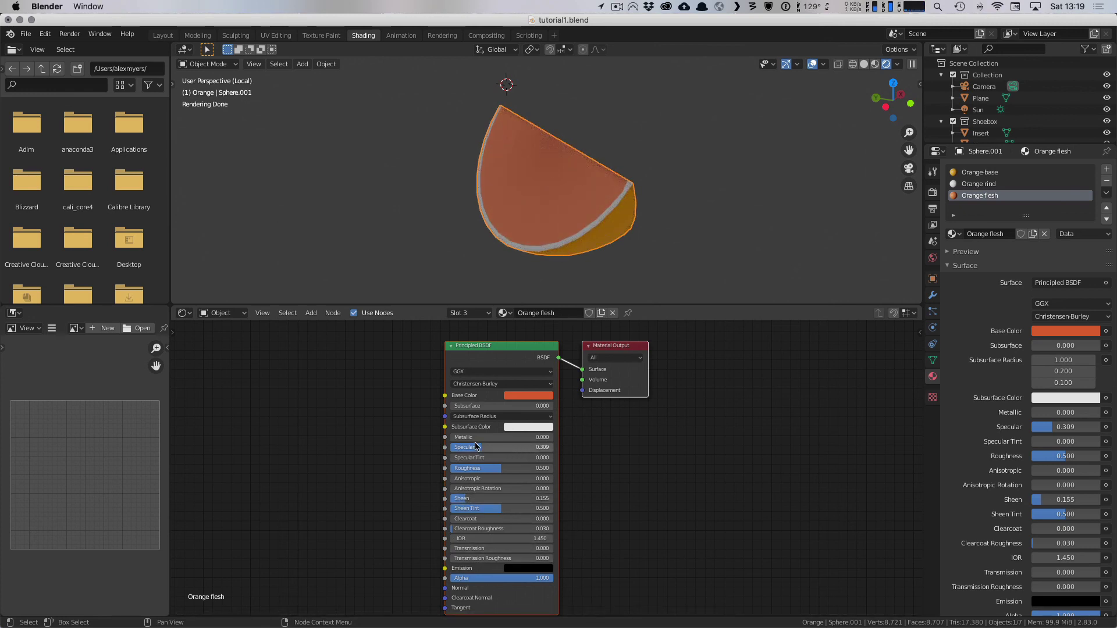
pyautogui.moveTo(656, 244)
pyautogui.mouseDown(button='middle')
pyautogui.moveTo(564, 242)
pyautogui.moveTo(551, 231)
pyautogui.moveTo(577, 235)
pyautogui.mouseUp(button='middle')
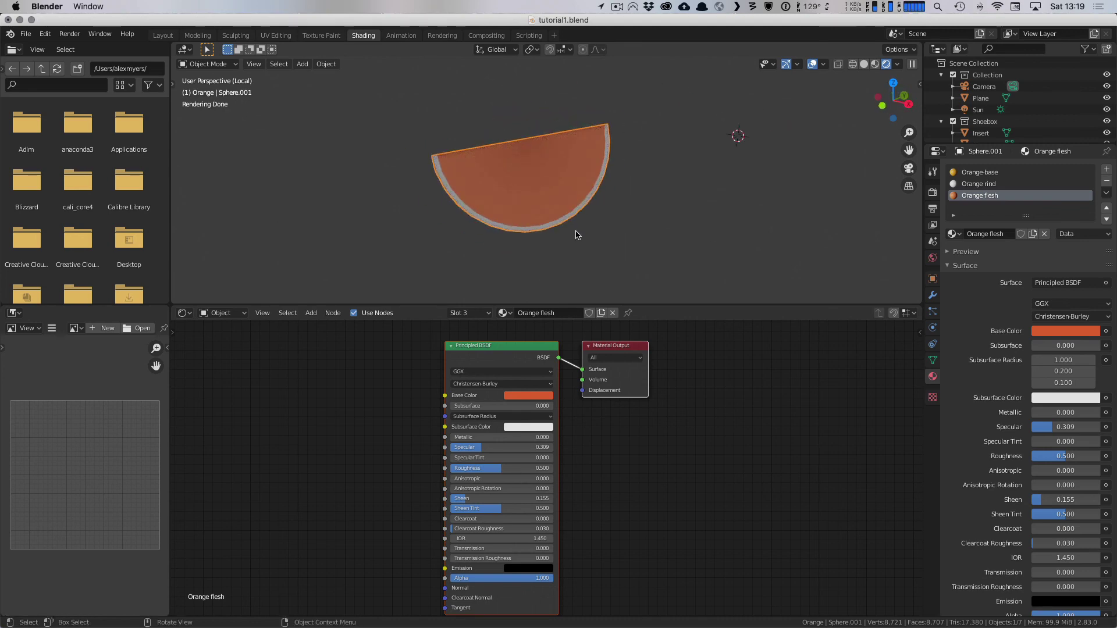
# Step: Exit the wedge's local view, frame the full camera view of the scene, and deselect everything
pyautogui.press('KP_Divide')
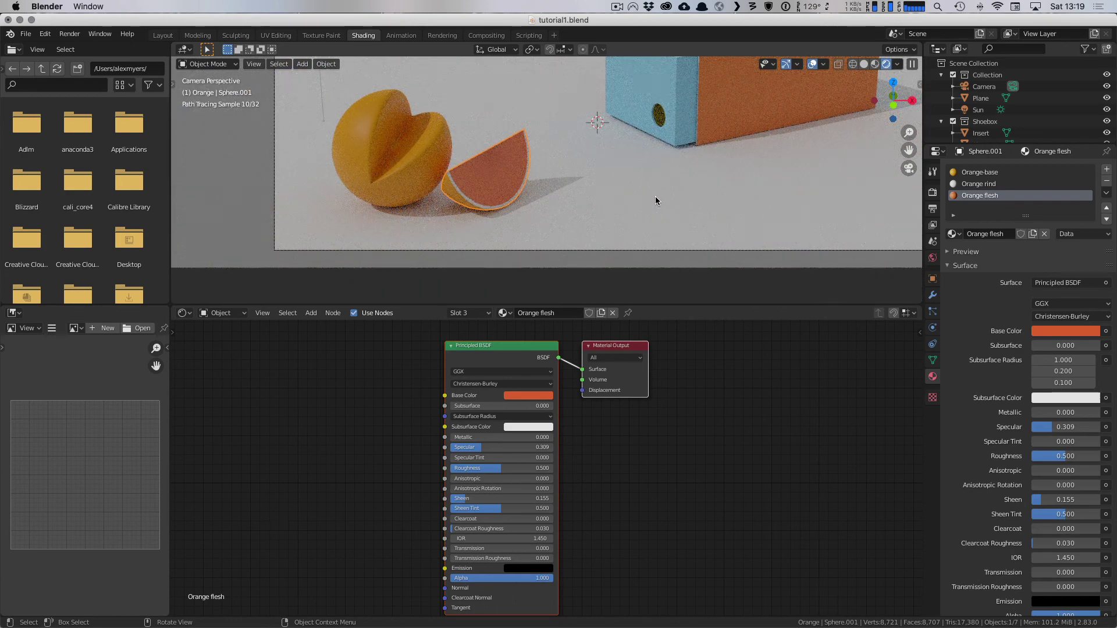
pyautogui.scroll(-5, 654, 193)
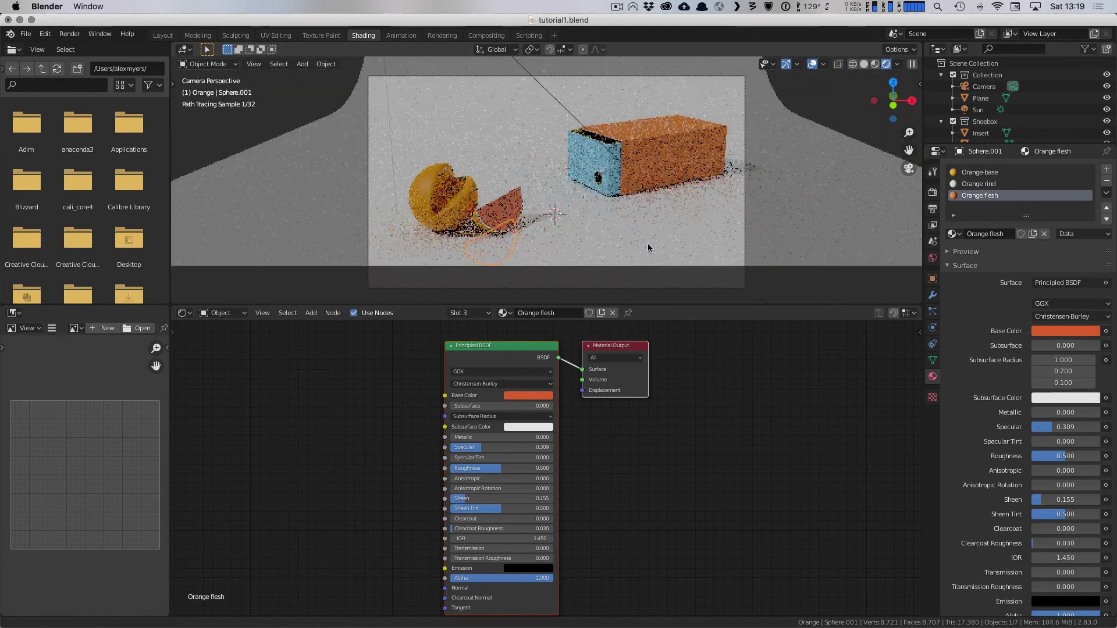
pyautogui.press('a')
pyautogui.press('a')
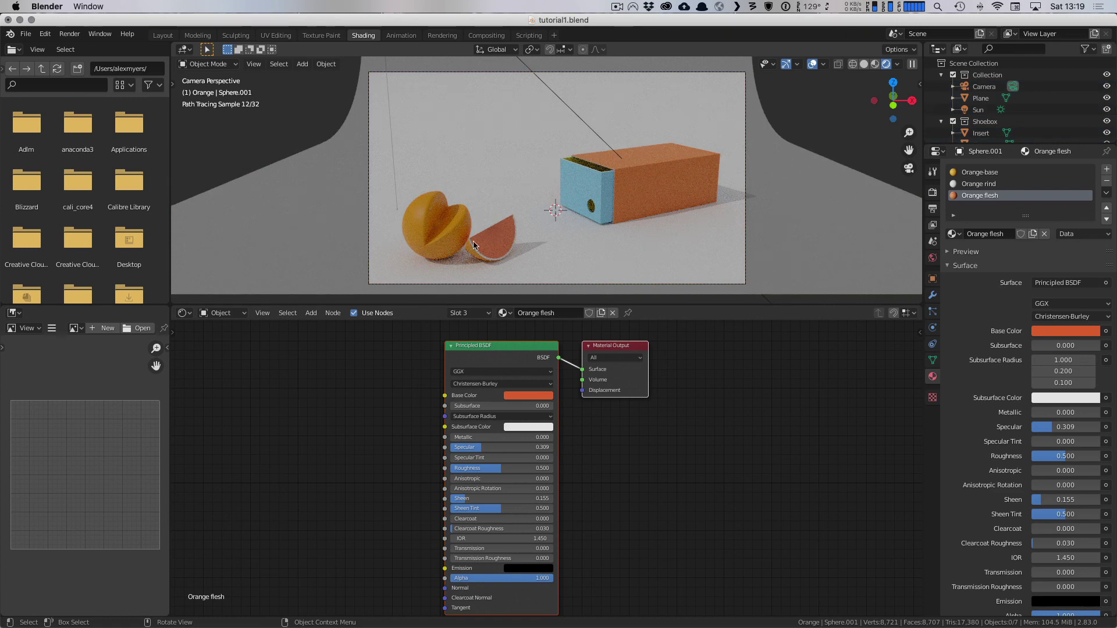
# Step: Select the cut orange, switch to the Layout workspace, and enter Edit Mode with its open cut in view
pyautogui.click(429, 231)
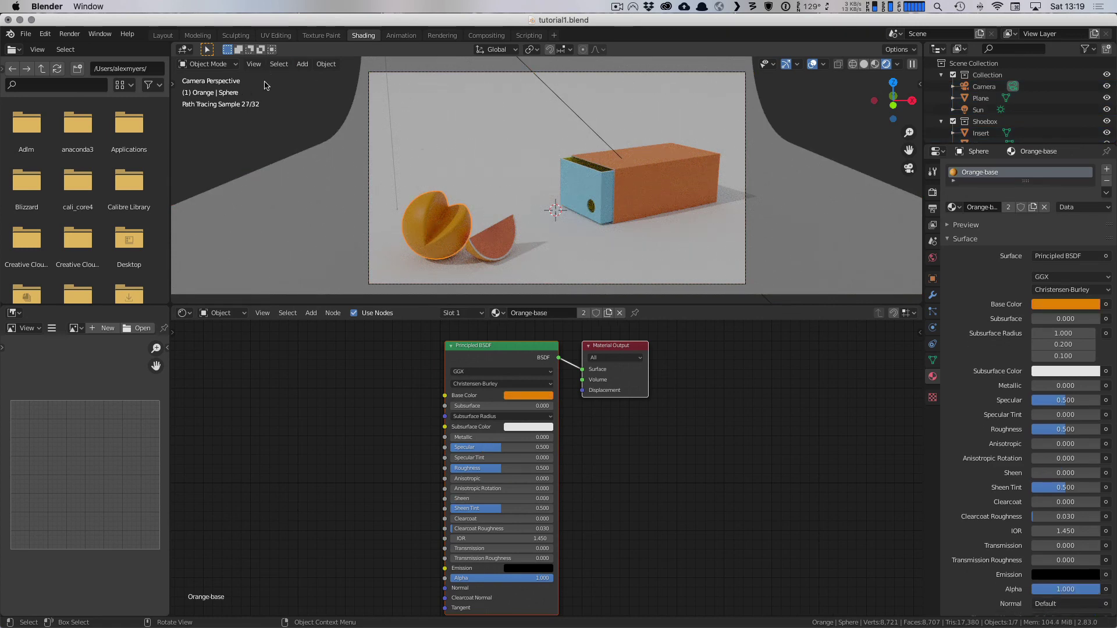
pyautogui.click(167, 36)
pyautogui.press('/')
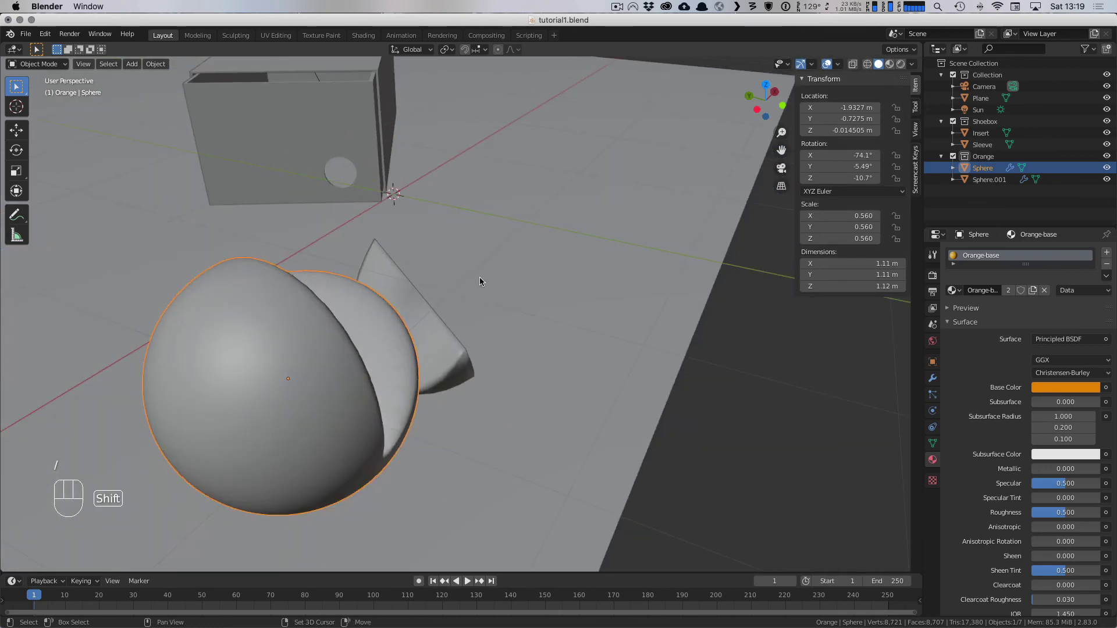
pyautogui.keyDown('shift'); pyautogui.moveTo(480, 277); pyautogui.dragTo(405, 273, button='middle'); pyautogui.keyUp('shift')
pyautogui.press('Tab')
pyautogui.scroll(3, 329, 263)
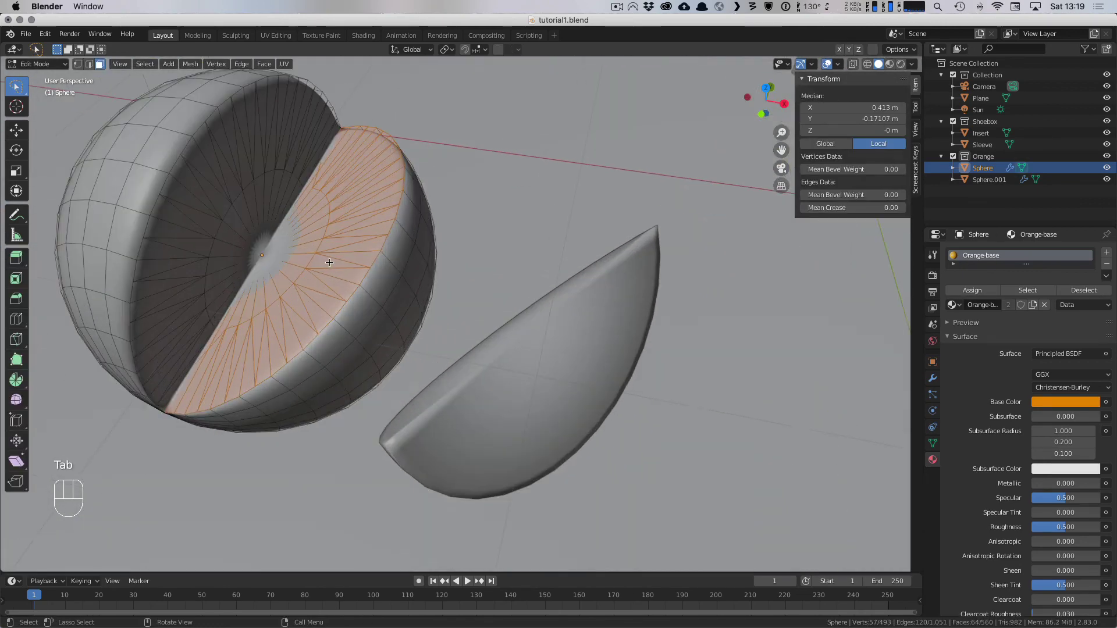
pyautogui.moveTo(274, 269); pyautogui.dragTo(545, 325, button='middle')
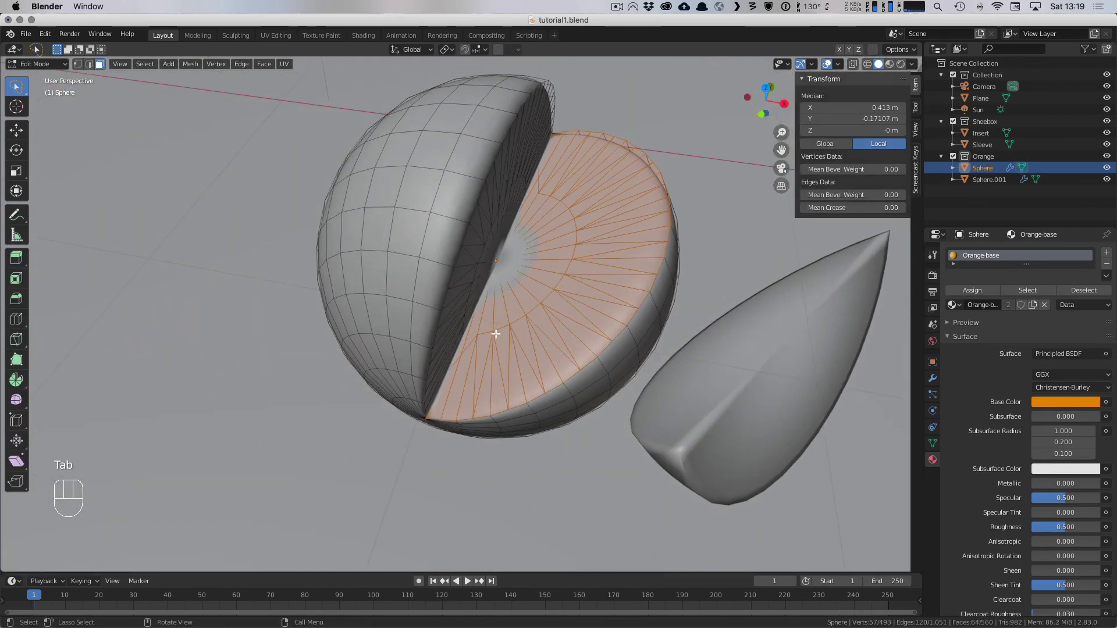
# Step: Select the inner arc of edges on the cut face nearer the wedge and edge-slide it out to the rim with factor -0.916
pyautogui.click(467, 349)
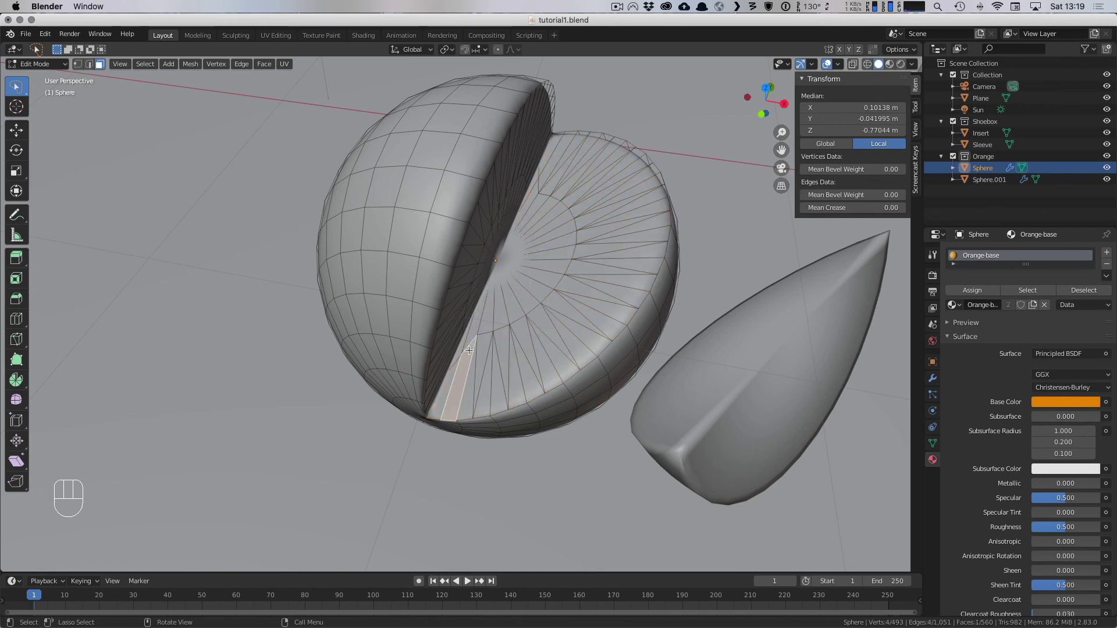
pyautogui.click(88, 64)
pyautogui.click(452, 364)
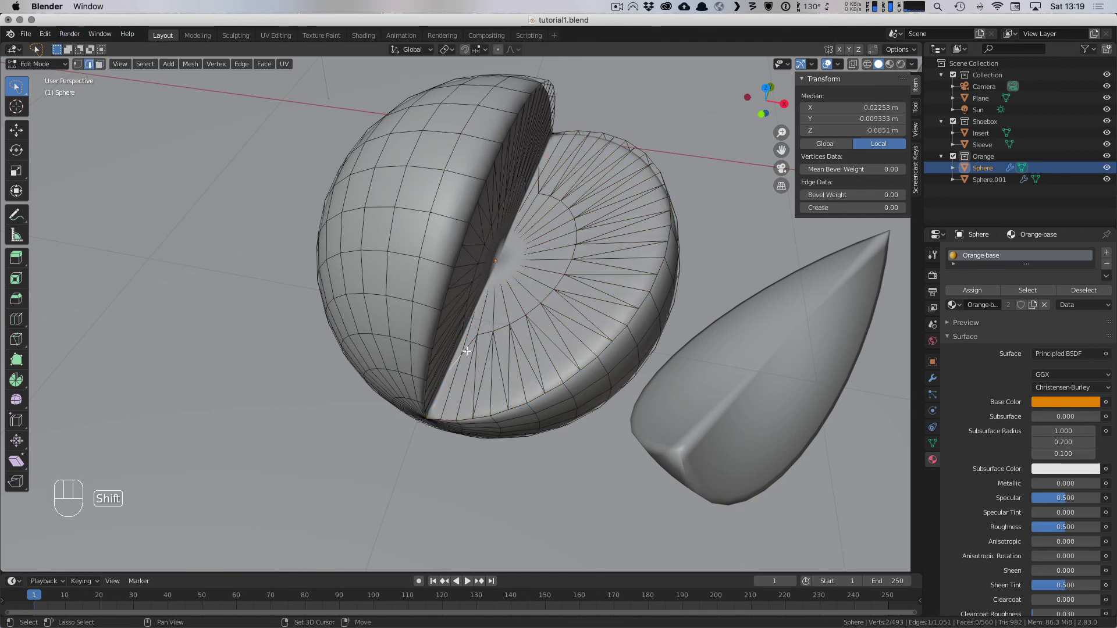
pyautogui.keyDown('shift'); pyautogui.click(471, 342); pyautogui.keyUp('shift')
pyautogui.keyDown('alt'); pyautogui.click(483, 334); pyautogui.keyUp('alt')
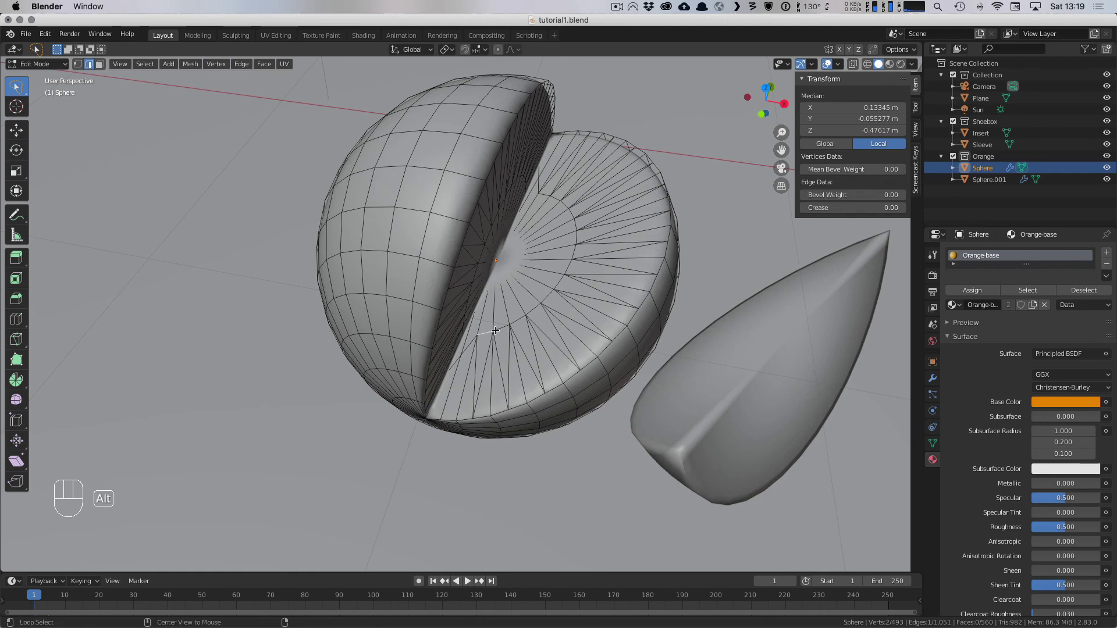
pyautogui.keyDown('alt'); pyautogui.click(483, 334); pyautogui.keyUp('alt')
pyautogui.keyDown('shift'); pyautogui.click(483, 335); pyautogui.keyUp('shift')
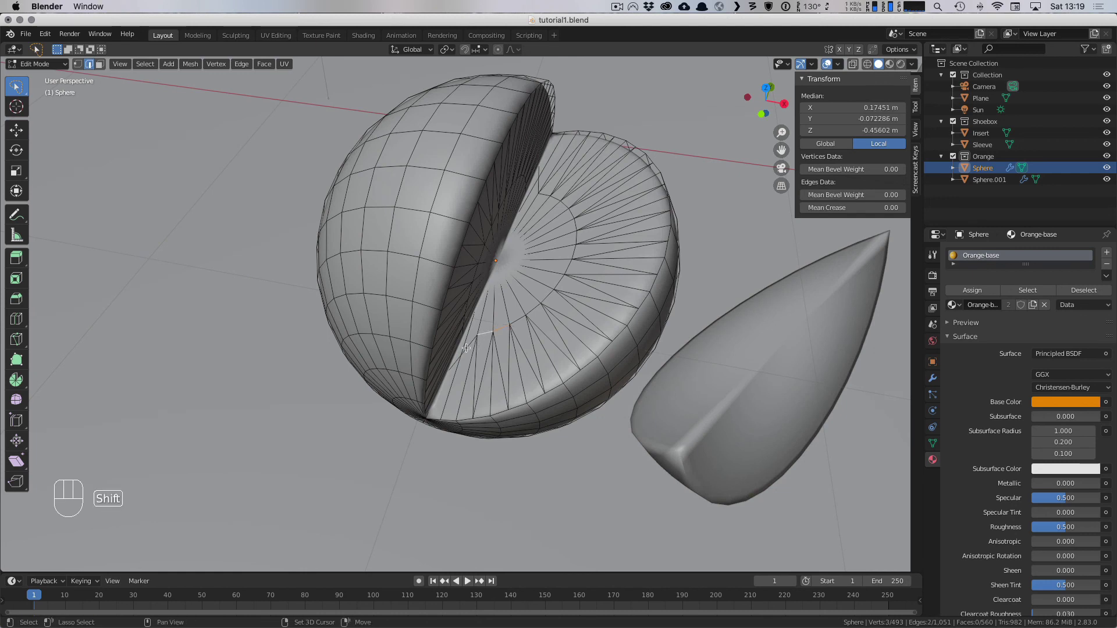
pyautogui.keyDown('shift'); pyautogui.click(469, 346); pyautogui.keyUp('shift')
pyautogui.keyDown('shift'); pyautogui.click(456, 362); pyautogui.keyUp('shift')
pyautogui.keyDown('shift'); pyautogui.click(516, 322); pyautogui.keyUp('shift')
pyautogui.keyDown('shift'); pyautogui.click(530, 308); pyautogui.keyUp('shift')
pyautogui.keyDown('shift'); pyautogui.click(546, 292); pyautogui.keyUp('shift')
pyautogui.keyDown('shift'); pyautogui.click(559, 274); pyautogui.keyUp('shift')
pyautogui.keyDown('shift'); pyautogui.click(570, 259); pyautogui.keyUp('shift')
pyautogui.keyDown('shift'); pyautogui.click(573, 245); pyautogui.keyUp('shift')
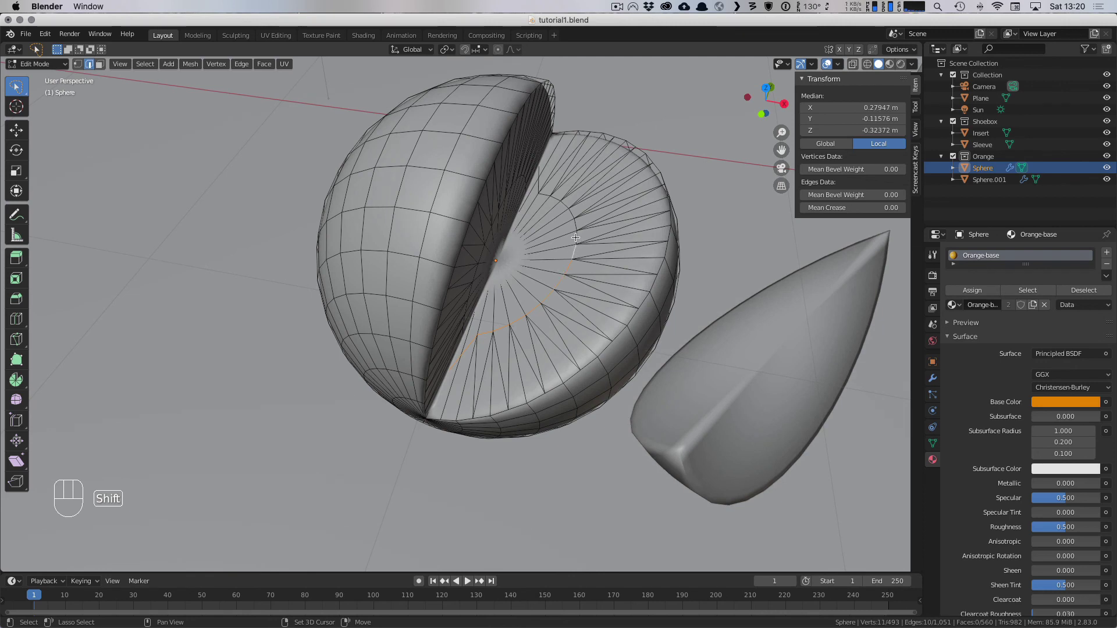
pyautogui.keyDown('shift'); pyautogui.click(574, 227); pyautogui.keyUp('shift')
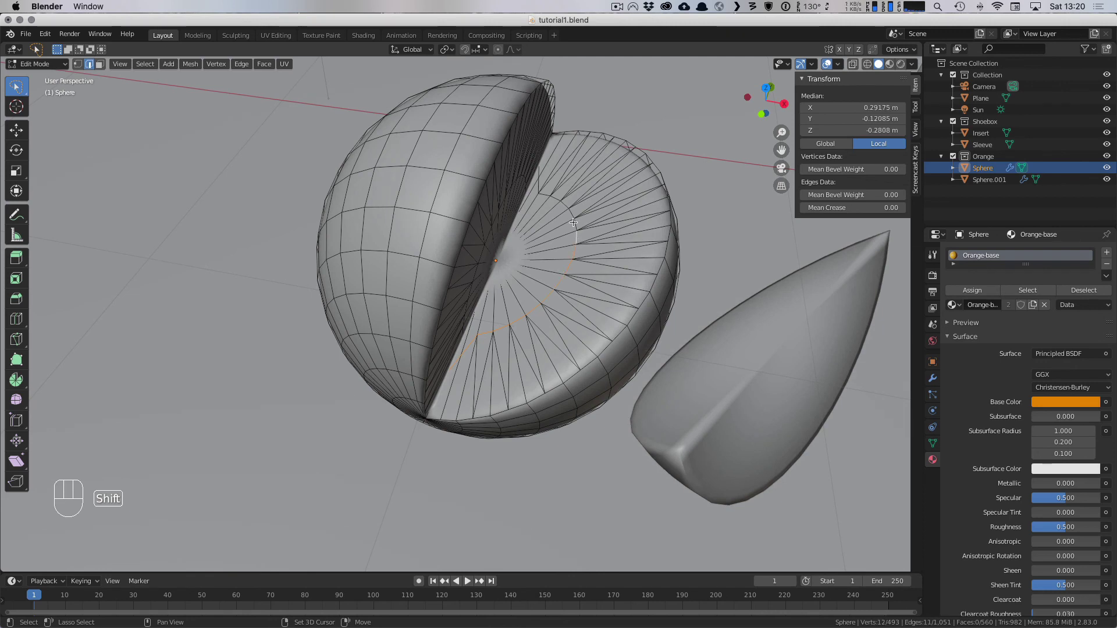
pyautogui.keyDown('shift'); pyautogui.click(544, 195); pyautogui.keyUp('shift')
pyautogui.keyDown('shift'); pyautogui.click(551, 199); pyautogui.keyUp('shift')
pyautogui.moveTo(550, 198); pyautogui.dragTo(519, 254, button='middle')
pyautogui.scroll(5, 546, 181)
pyautogui.keyDown('shift'); pyautogui.click(520, 255); pyautogui.keyUp('shift')
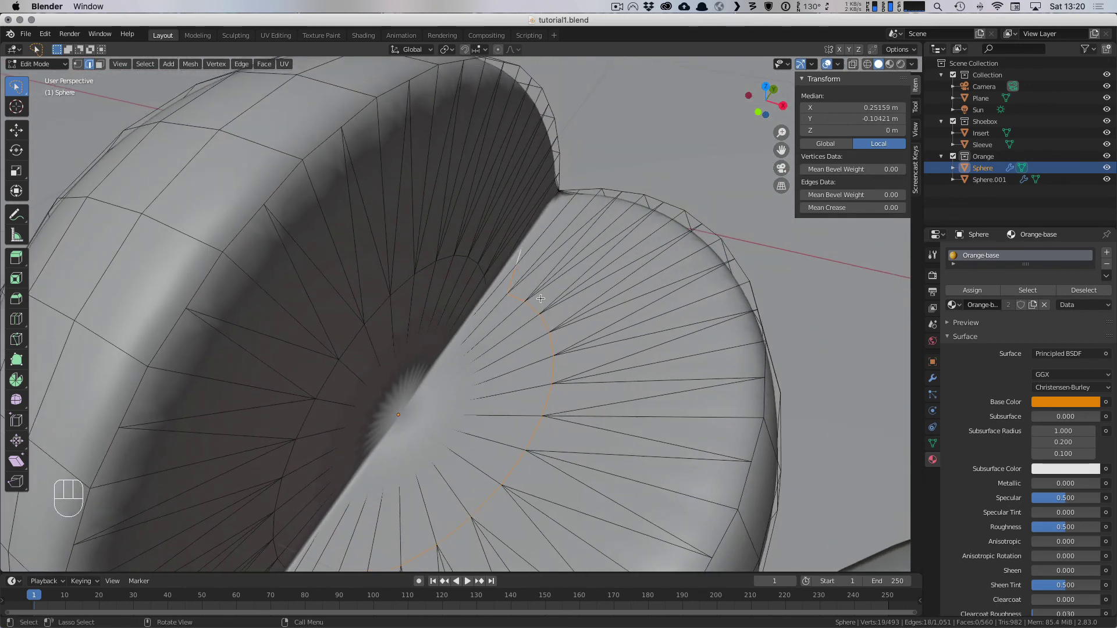
pyautogui.scroll(-4, 541, 298)
pyautogui.press('g')
pyautogui.press('g')
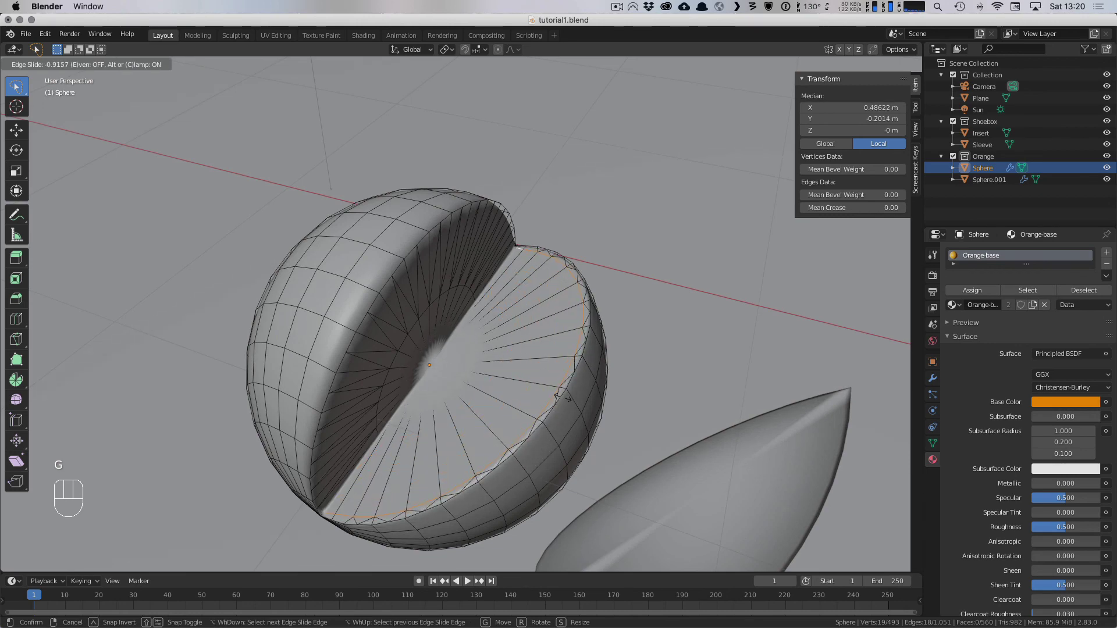
pyautogui.click(560, 397)
# Step: Select the inner arc of edges on the orange's other cut face and edge-slide it outward to the rim with factor 0.922
pyautogui.moveTo(498, 375); pyautogui.dragTo(463, 330, button='middle')
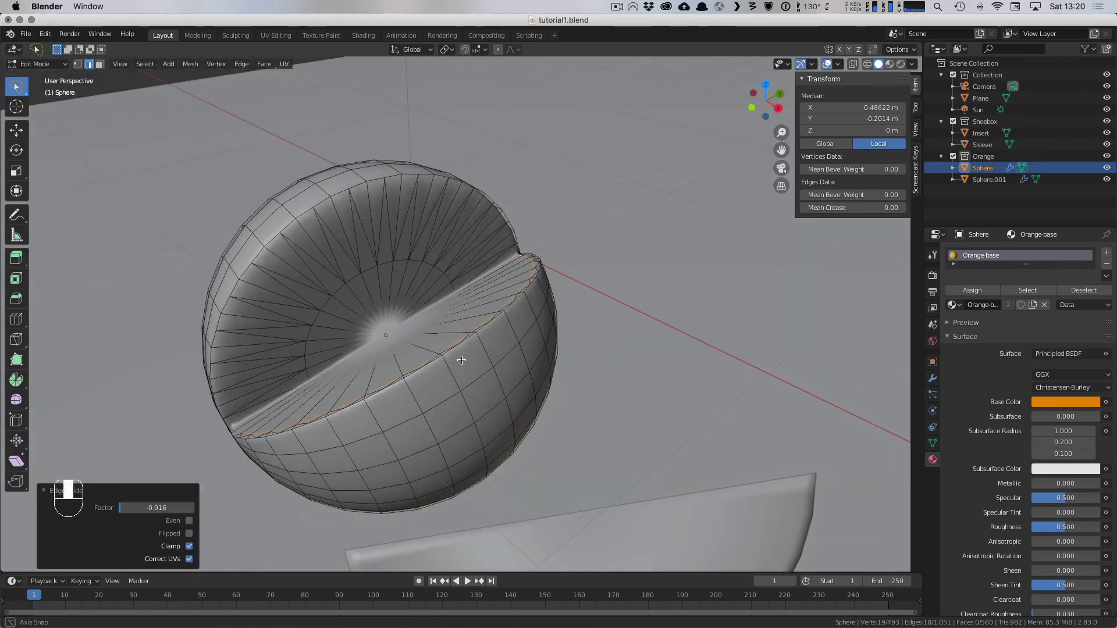
pyautogui.click(454, 283)
pyautogui.keyDown('shift'); pyautogui.click(428, 256); pyautogui.keyUp('shift')
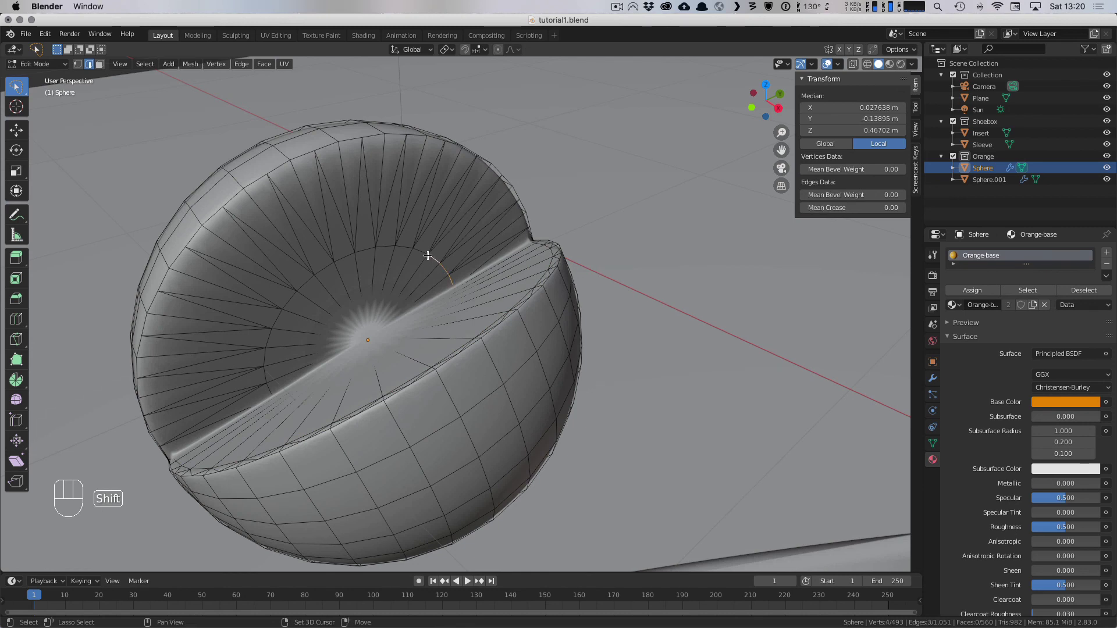
pyautogui.keyDown('shift'); pyautogui.click(361, 251); pyautogui.keyUp('shift')
pyautogui.keyDown('shift'); pyautogui.click(315, 275); pyautogui.keyUp('shift')
pyautogui.keyDown('shift'); pyautogui.click(297, 290); pyautogui.keyUp('shift')
pyautogui.keyDown('shift'); pyautogui.click(284, 310); pyautogui.keyUp('shift')
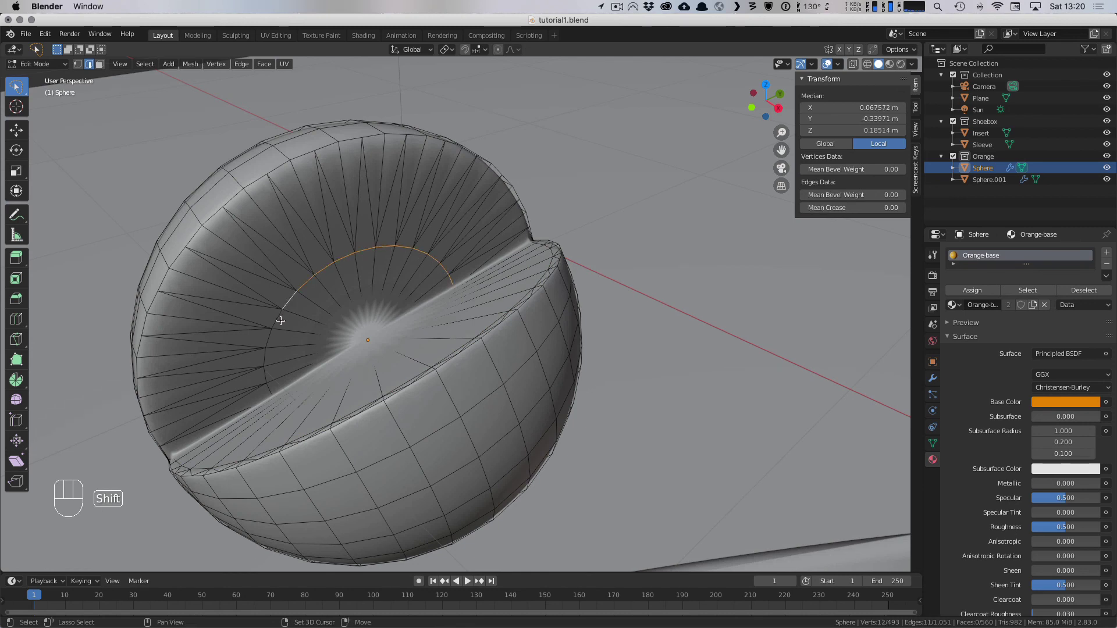
pyautogui.keyDown('shift'); pyautogui.click(274, 330); pyautogui.keyUp('shift')
pyautogui.keyDown('shift'); pyautogui.click(272, 341); pyautogui.keyUp('shift')
pyautogui.keyDown('shift'); pyautogui.click(267, 357); pyautogui.keyUp('shift')
pyautogui.keyDown('shift'); pyautogui.click(267, 376); pyautogui.keyUp('shift')
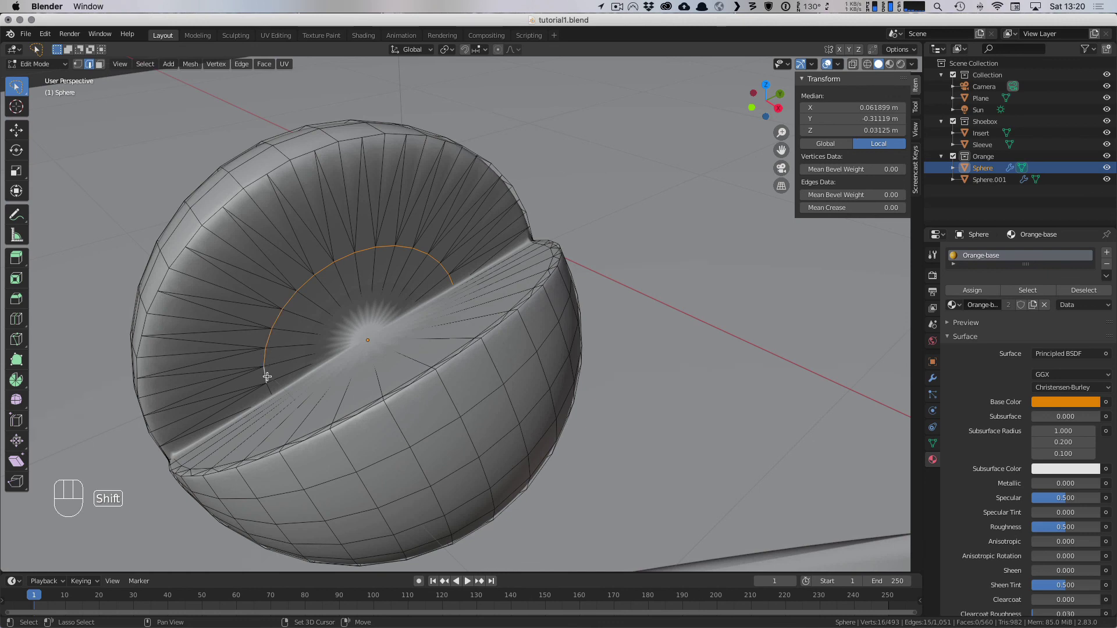
pyautogui.press('g')
pyautogui.press('g')
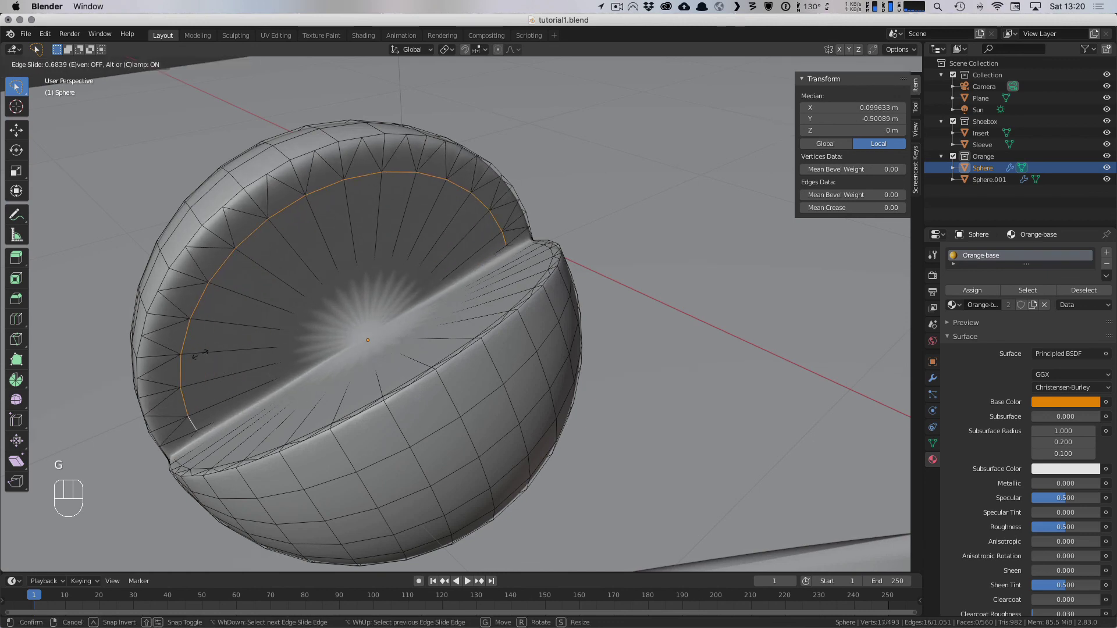
pyautogui.click(169, 345)
# Step: Turn off the viewport display of the orange's Subdivision modifier
pyautogui.moveTo(169, 344); pyautogui.dragTo(826, 327, button='middle')
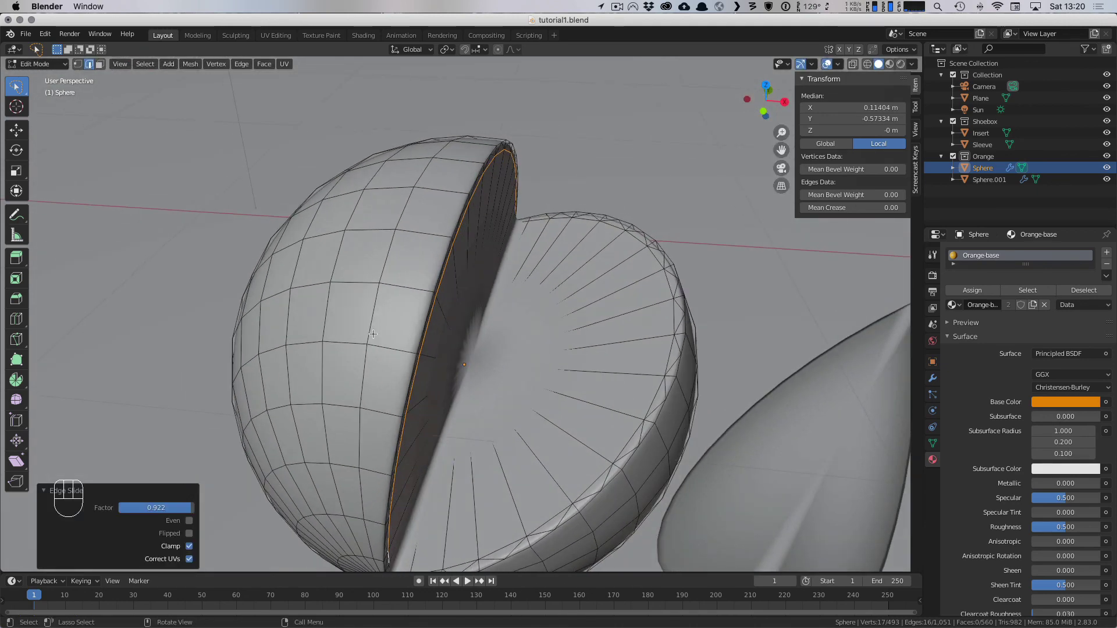
pyautogui.click(933, 378)
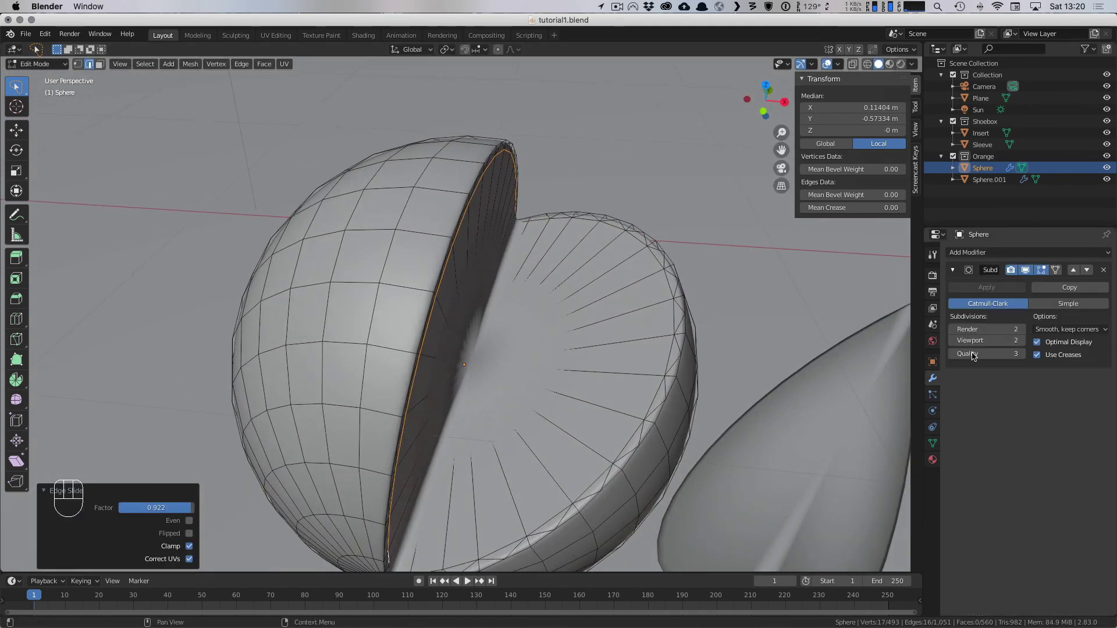
pyautogui.click(1026, 270)
# Step: Delete the narrow face at each end of the seam where the orange's two cut faces meet
pyautogui.moveTo(699, 303); pyautogui.dragTo(442, 399, button='middle')
pyautogui.scroll(3, 509, 374)
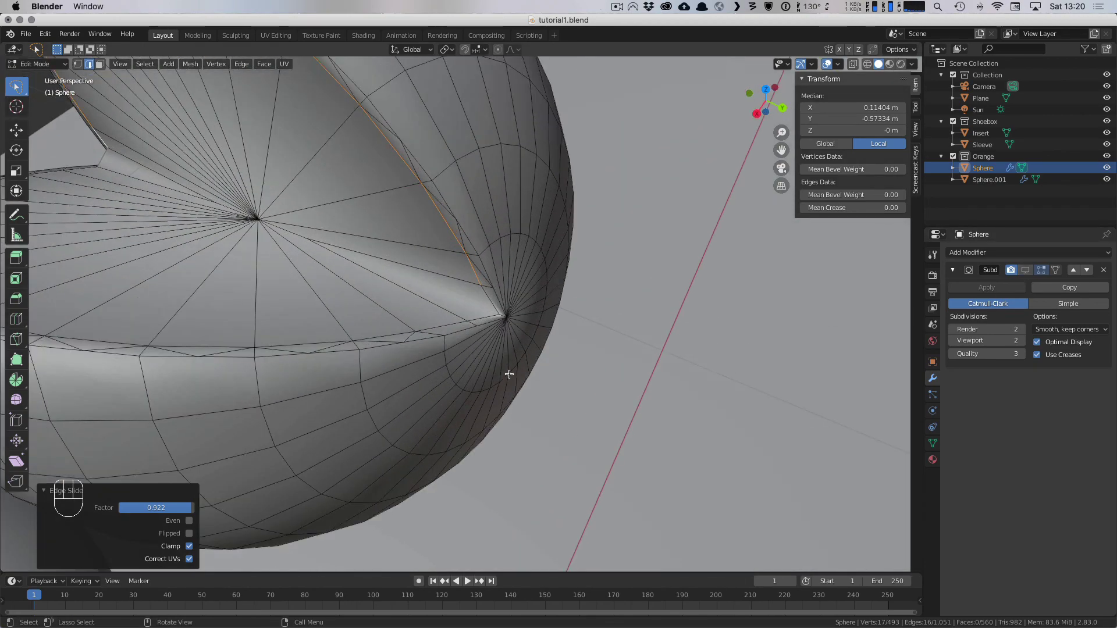
pyautogui.moveTo(488, 317); pyautogui.dragTo(465, 308, button='middle')
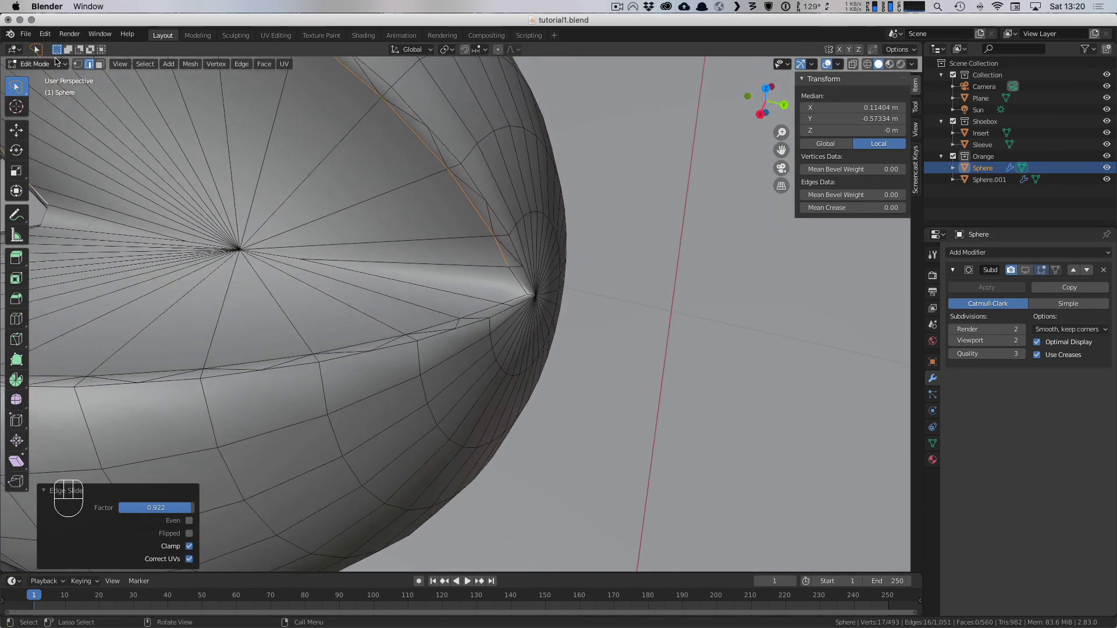
pyautogui.click(100, 64)
pyautogui.click(432, 278)
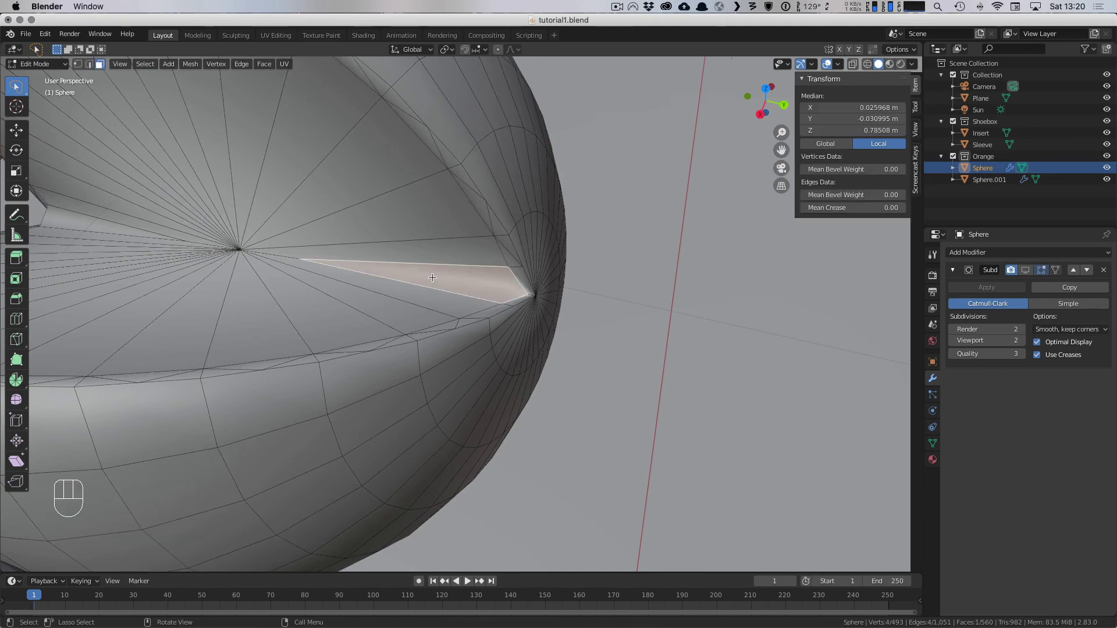
pyautogui.press('x')
pyautogui.click(433, 278)
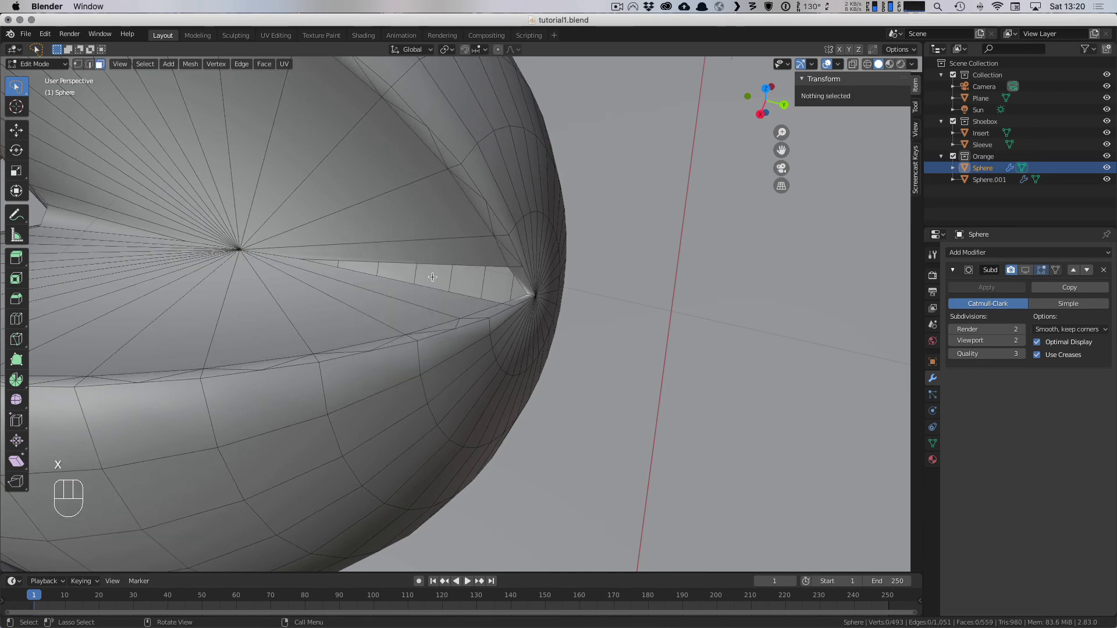
pyautogui.moveTo(407, 273); pyautogui.dragTo(308, 283, button='middle')
pyautogui.click(234, 258)
pyautogui.press('x')
pyautogui.click(236, 259)
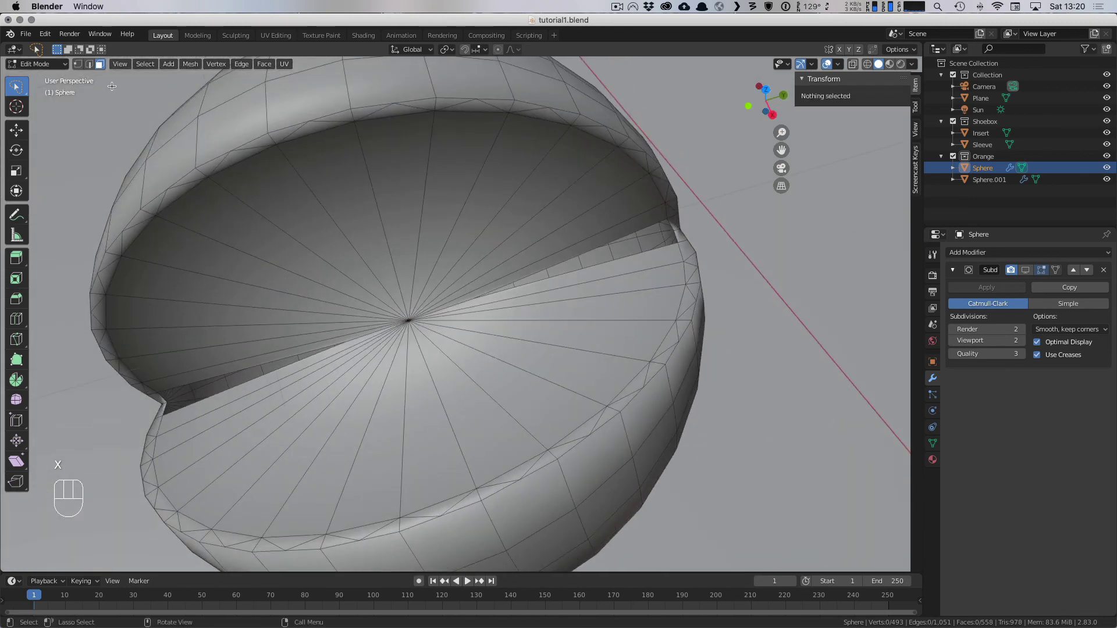
# Step: Fill a triangular face between the inner seam vertex, the adjacent rim vertex and the notch vertex at one end of the gap
pyautogui.click(78, 64)
pyautogui.click(340, 336)
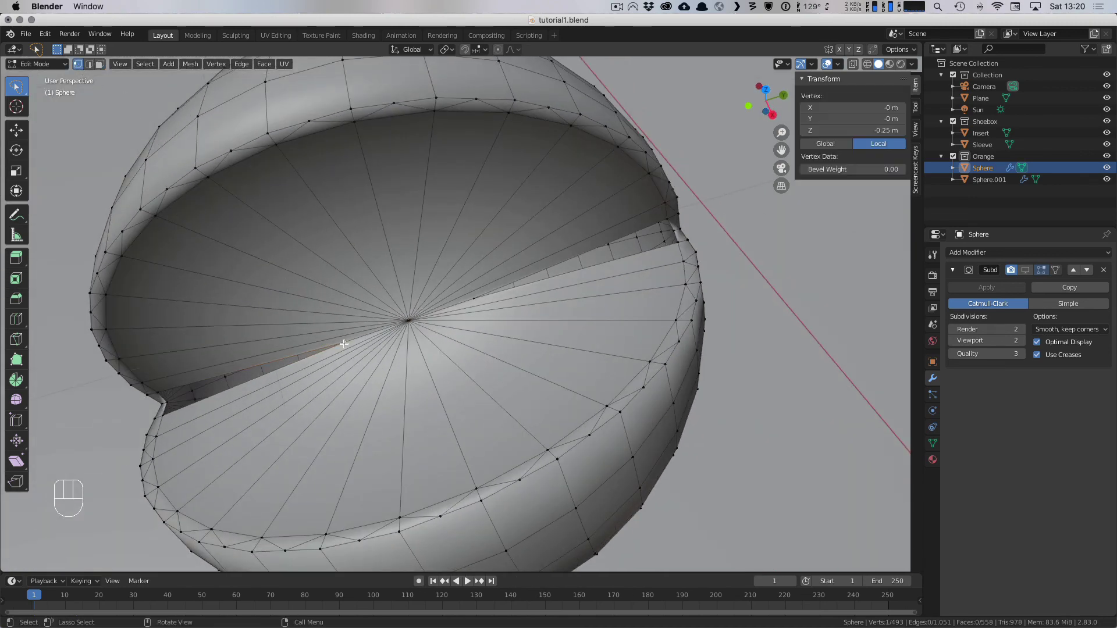
pyautogui.keyDown('shift'); pyautogui.click(155, 393); pyautogui.keyUp('shift')
pyautogui.keyDown('shift'); pyautogui.click(165, 402); pyautogui.keyUp('shift')
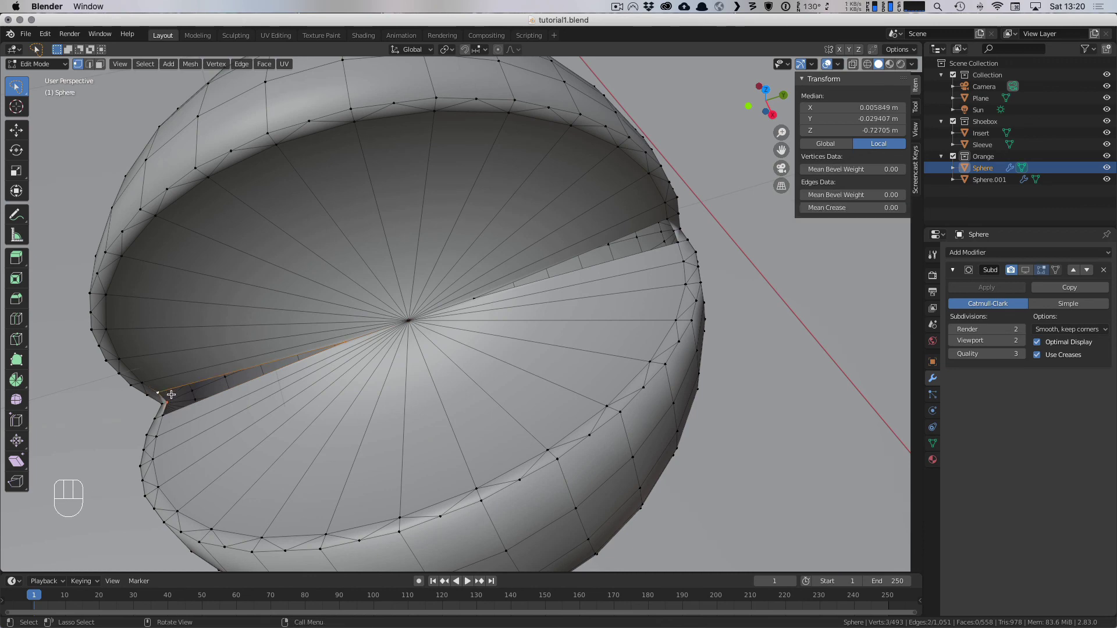
pyautogui.press('f')
# Step: Fill a triangular face between the inner seam vertex, the second cut face's nearest rim vertex and the notch vertex at the same seam end
pyautogui.moveTo(163, 410); pyautogui.dragTo(313, 366, button='middle')
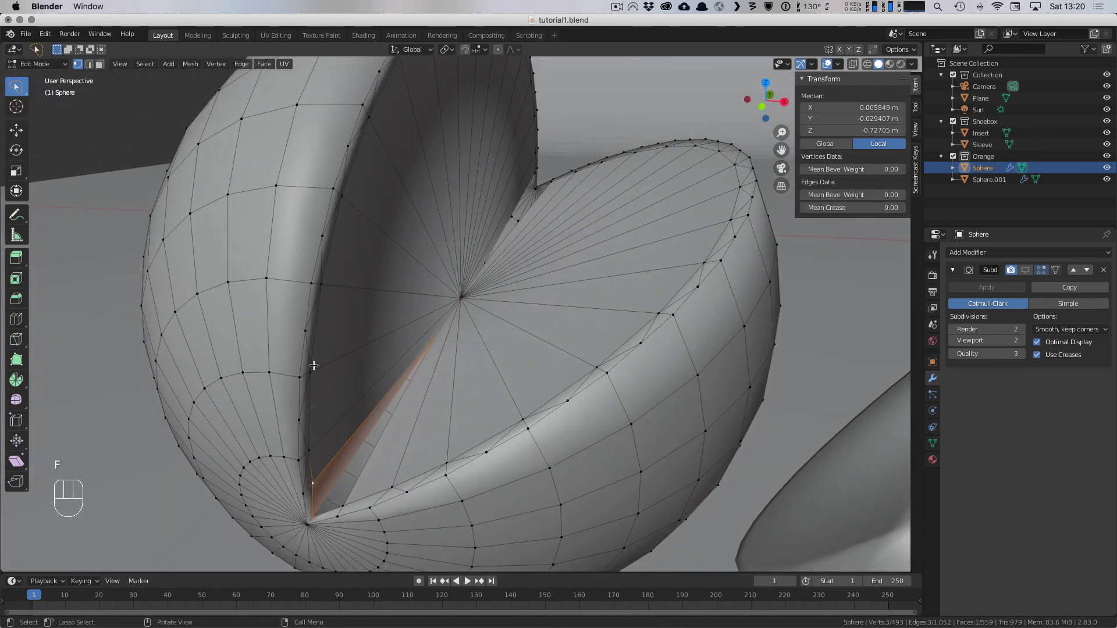
pyautogui.click(441, 338)
pyautogui.keyDown('shift'); pyautogui.click(341, 505); pyautogui.keyUp('shift')
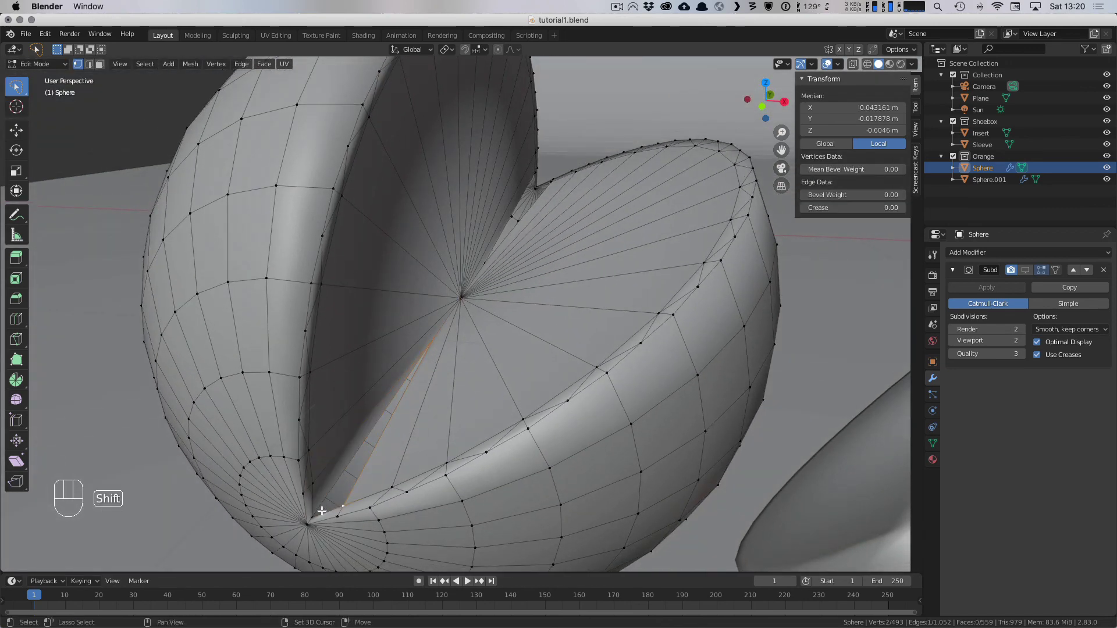
pyautogui.keyDown('shift'); pyautogui.click(315, 515); pyautogui.keyUp('shift')
pyautogui.press('f')
# Step: Close the gap at the opposite end of the seam with two triangular faces, one toward each cut face's rim
pyautogui.moveTo(316, 515); pyautogui.dragTo(499, 334, button='middle')
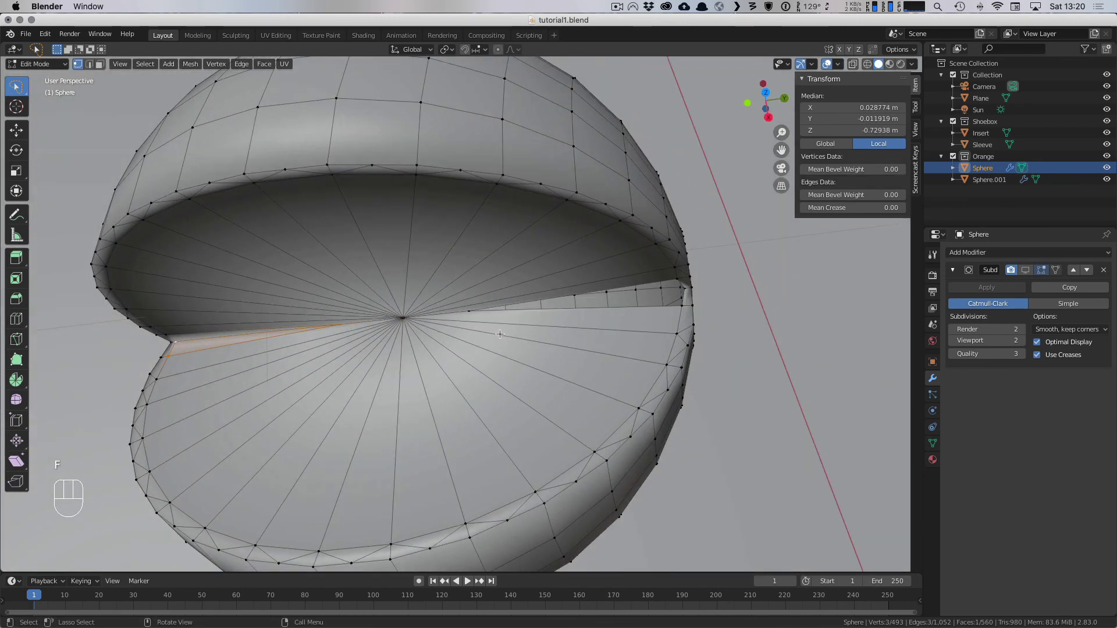
pyautogui.click(681, 306)
pyautogui.keyDown('shift'); pyautogui.click(690, 288); pyautogui.keyUp('shift')
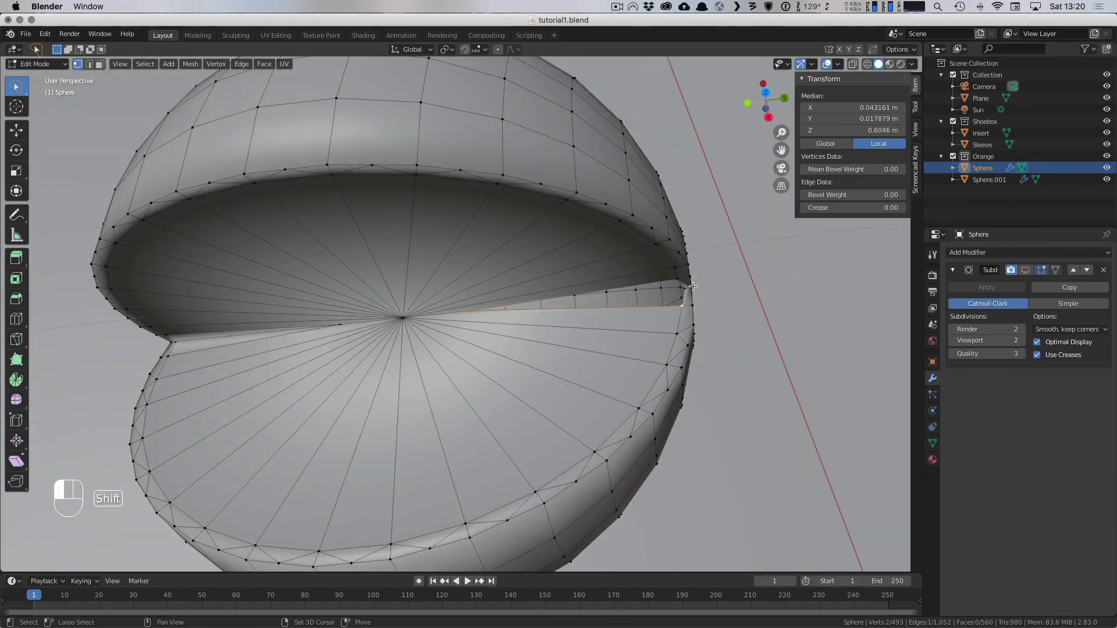
pyautogui.press('f')
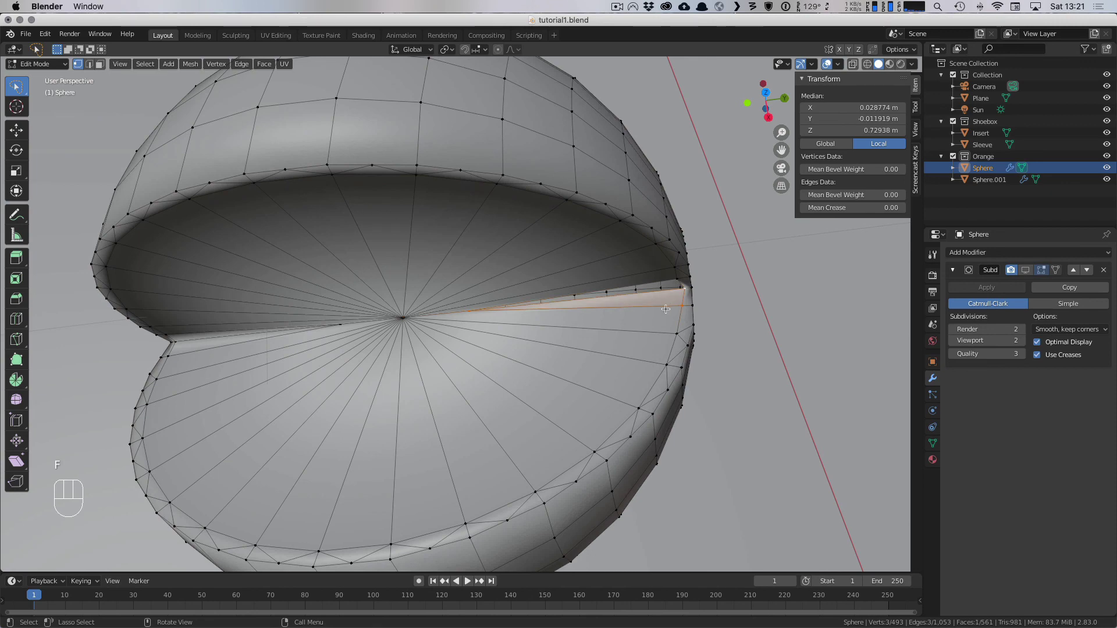
pyautogui.press('f')
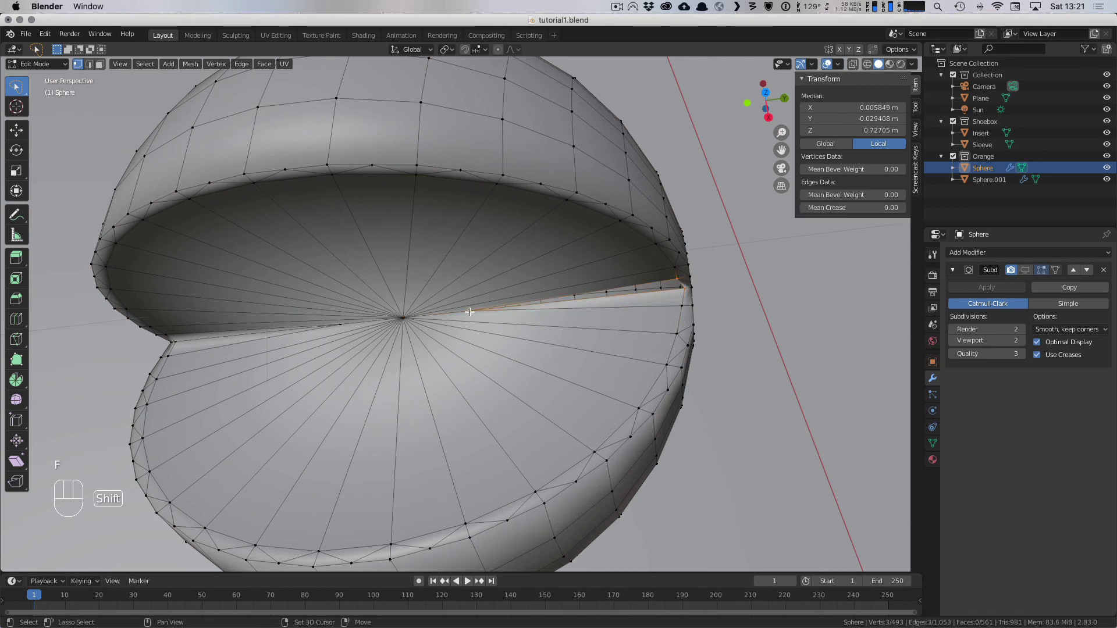
# Step: Vertex-slide the notch vertex at the orange's near seam end slightly inward along the seam with factor 0.019
pyautogui.moveTo(477, 309); pyautogui.dragTo(428, 280, button='middle')
pyautogui.press('a')
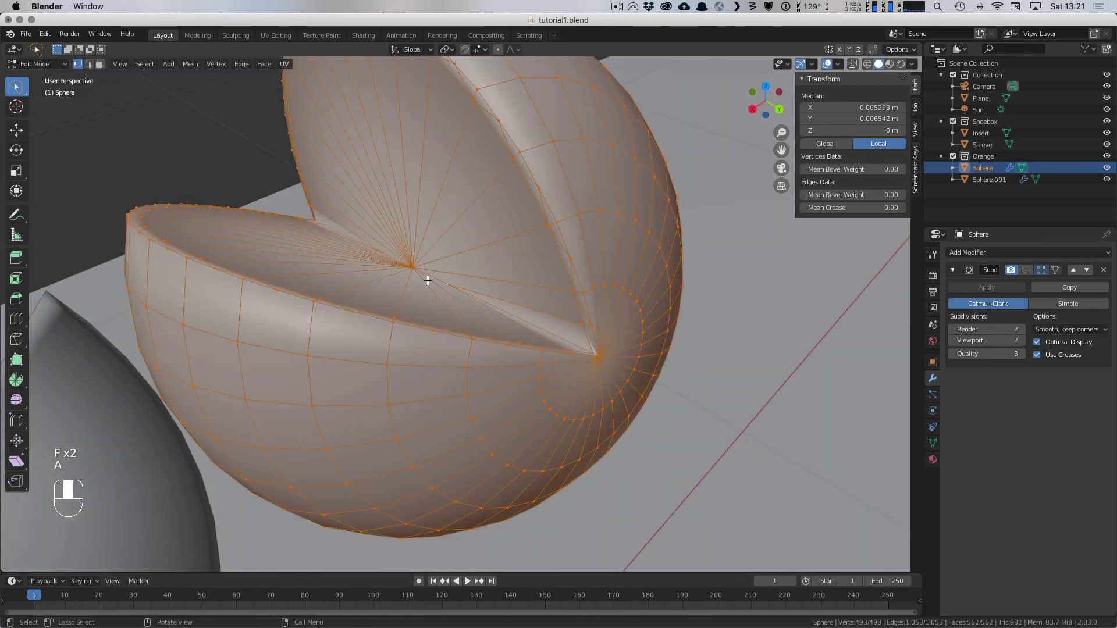
pyautogui.press('Tab')
pyautogui.moveTo(588, 357); pyautogui.dragTo(536, 311, button='middle')
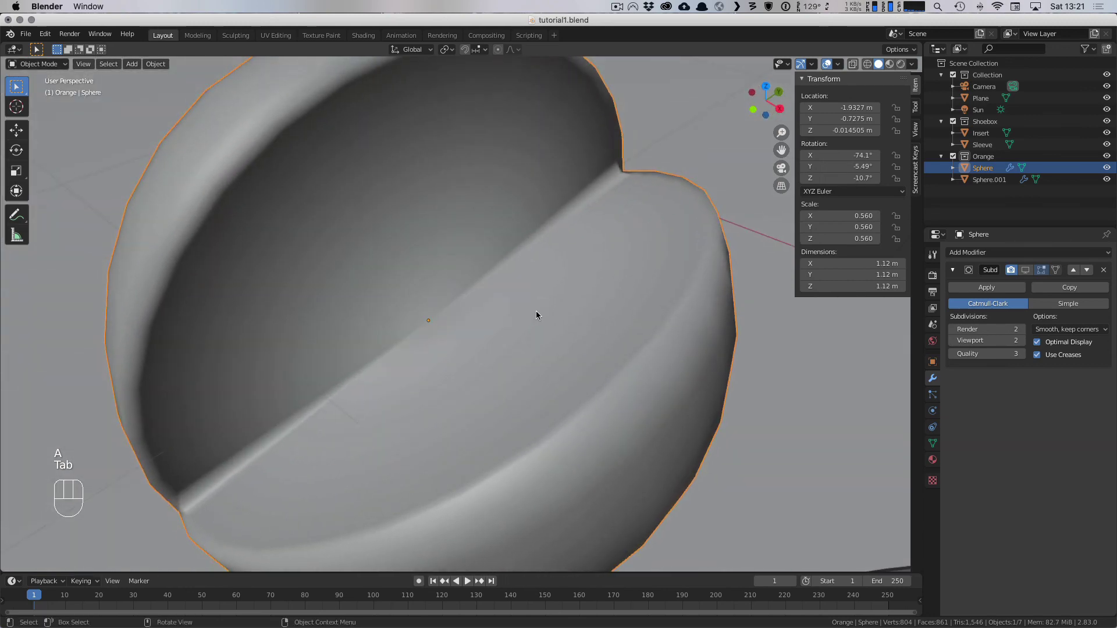
pyautogui.press('Tab')
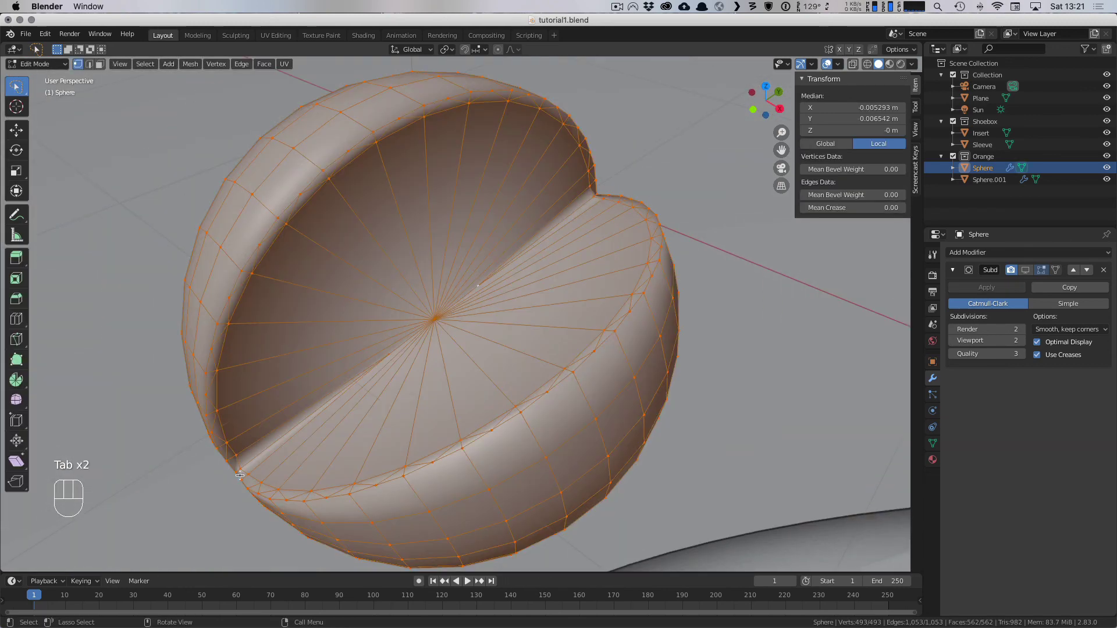
pyautogui.click(239, 476)
pyautogui.press('g')
pyautogui.press('g')
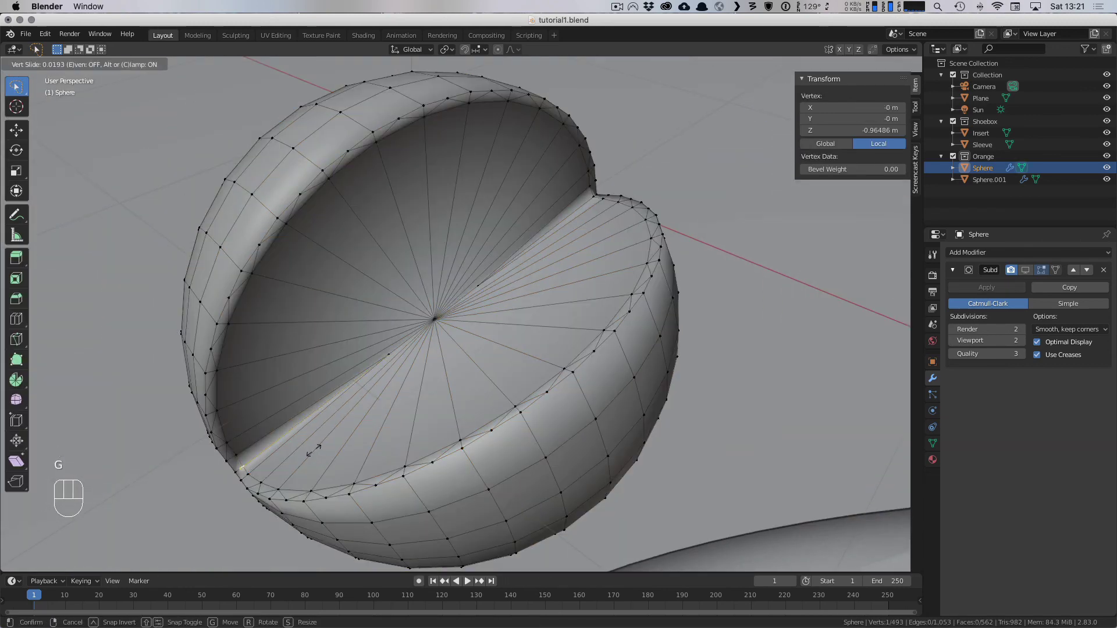
pyautogui.click(314, 451)
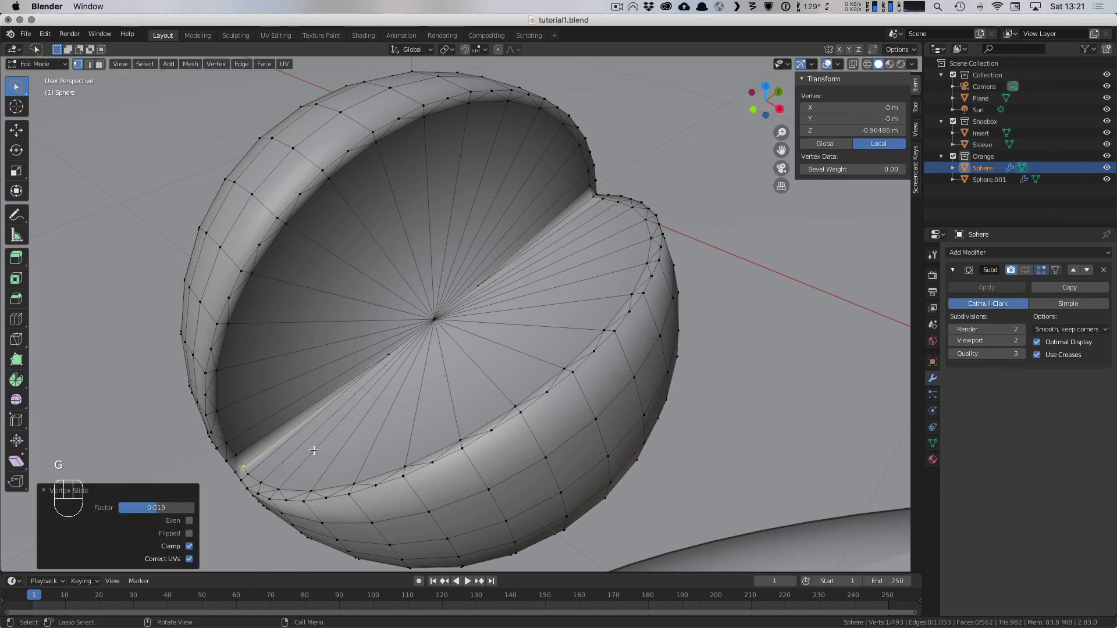
# Step: Vertex-slide the notch vertex at the far seam end slightly inward along the seam with factor 0.026
pyautogui.click(594, 201)
pyautogui.press('g')
pyautogui.press('g')
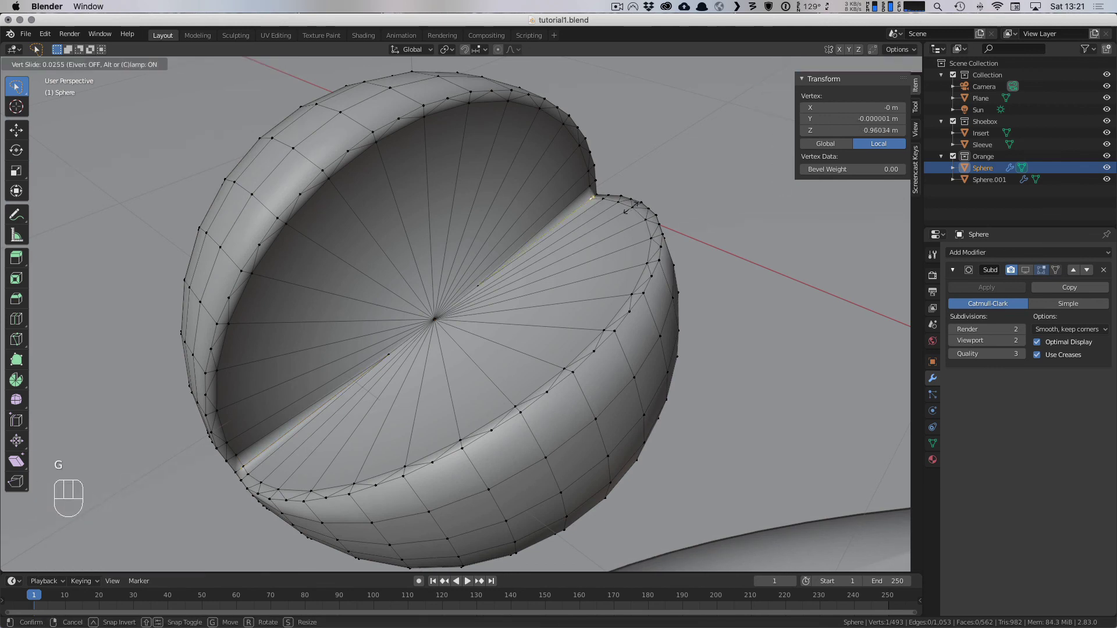
pyautogui.click(626, 211)
pyautogui.moveTo(630, 224); pyautogui.dragTo(599, 313, button='middle')
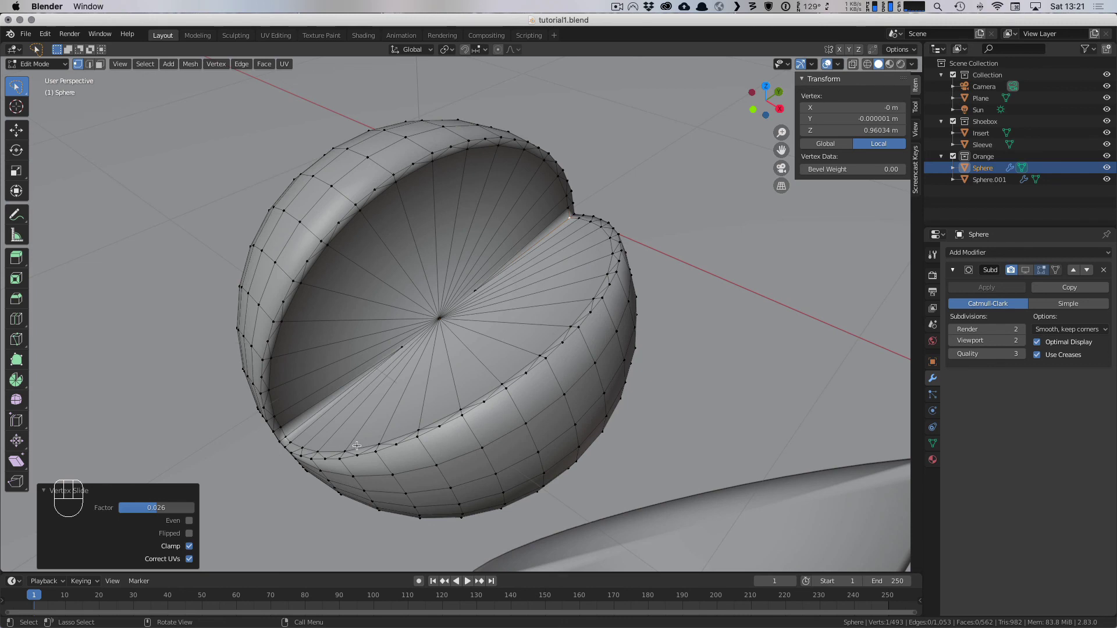
pyautogui.press('c')
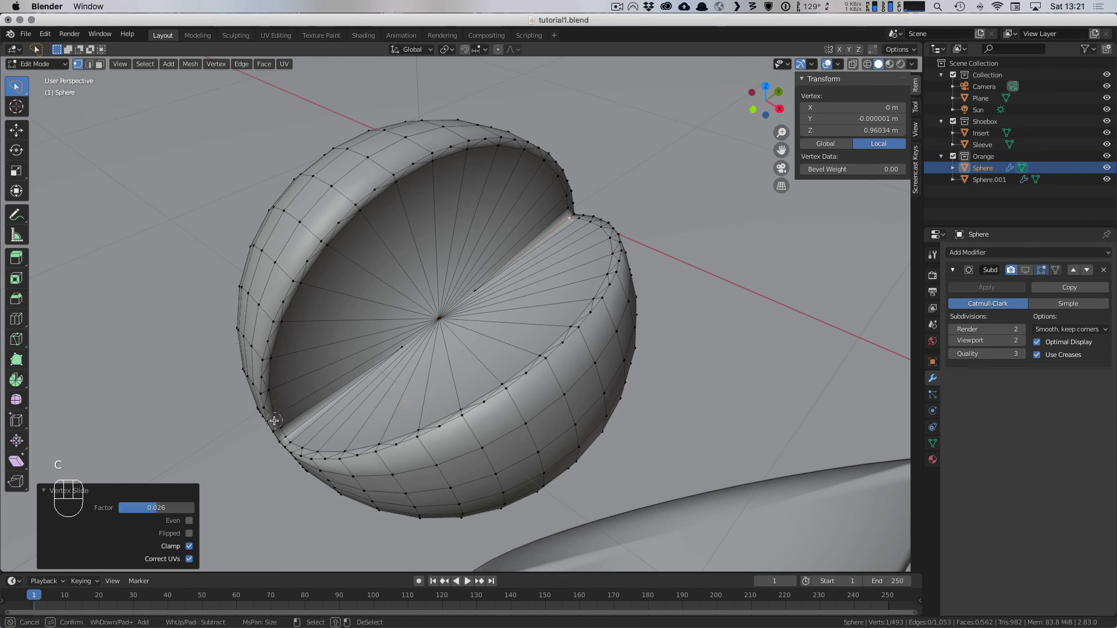
pyautogui.moveTo(281, 425); pyautogui.dragTo(272, 338)
pyautogui.press('Escape')
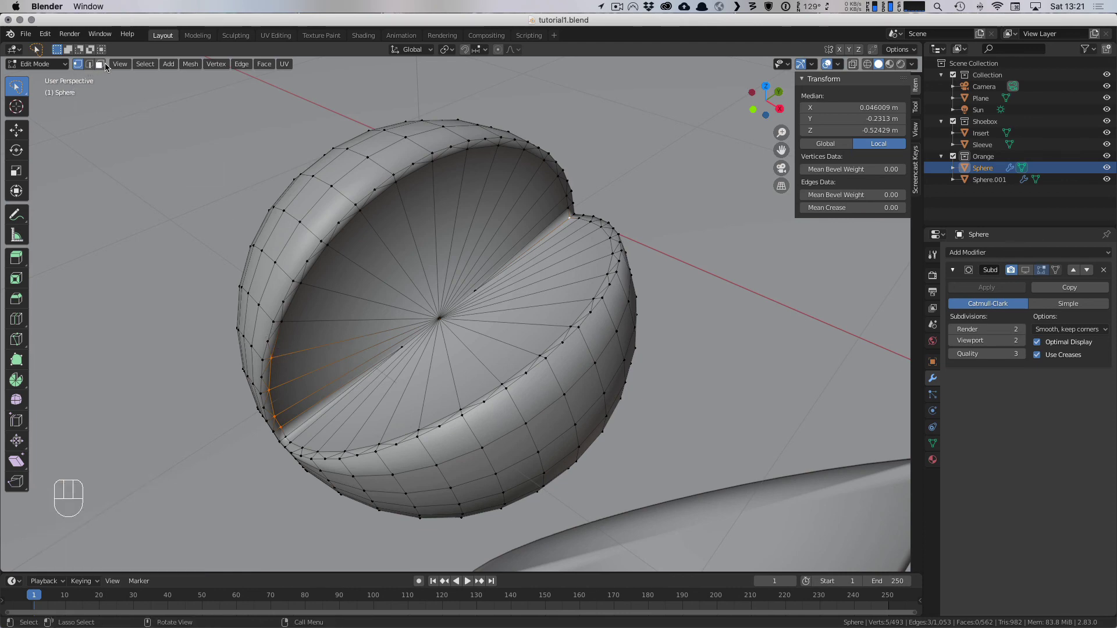
# Step: Switch to face selection and select the inner faces of both of the orange's cut surfaces, leaving out the rims
pyautogui.click(100, 64)
pyautogui.press('c')
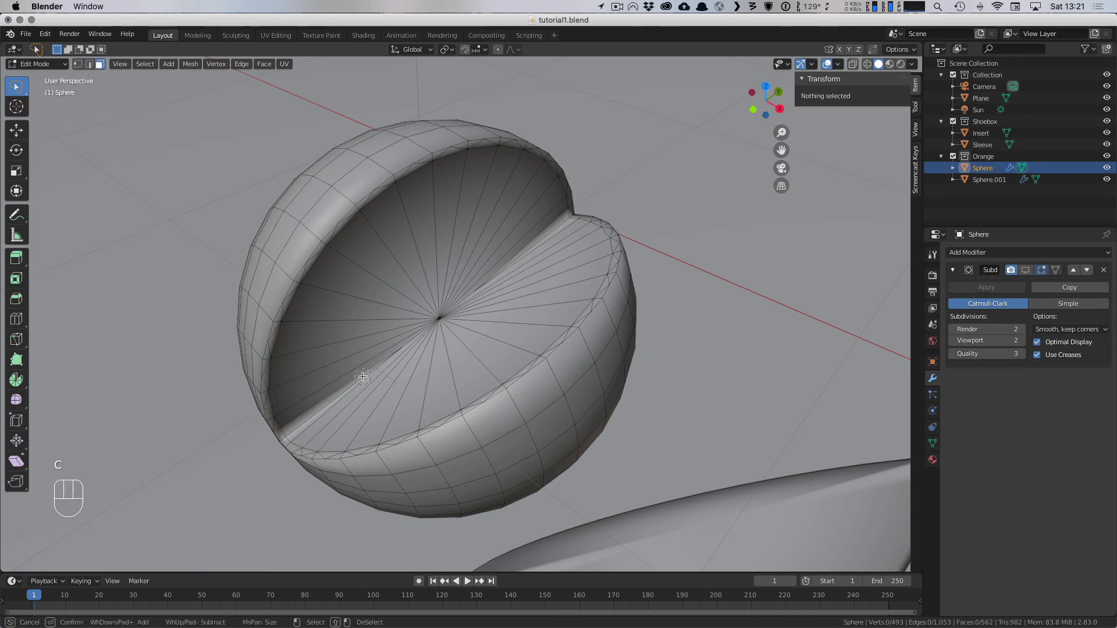
pyautogui.rightClick(354, 373)
pyautogui.moveTo(354, 373); pyautogui.dragTo(295, 360, button='middle')
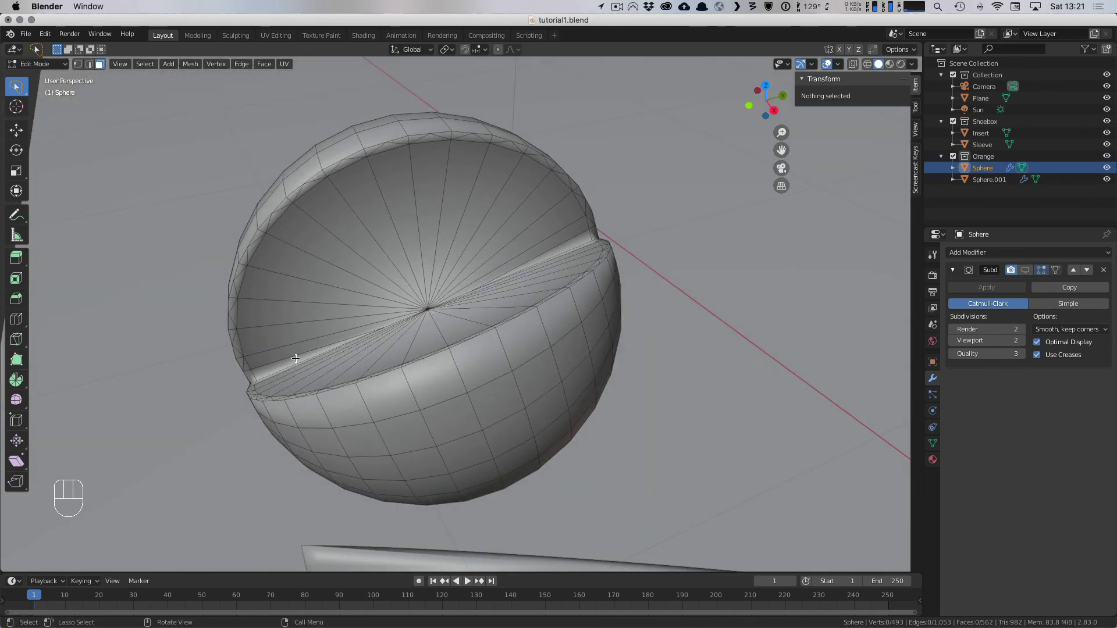
pyautogui.press('c')
pyautogui.moveTo(296, 358)
pyautogui.mouseDown()
pyautogui.moveTo(280, 280)
pyautogui.moveTo(361, 367)
pyautogui.moveTo(512, 221)
pyautogui.moveTo(407, 174)
pyautogui.mouseUp()
pyautogui.moveTo(407, 175); pyautogui.dragTo(383, 283)
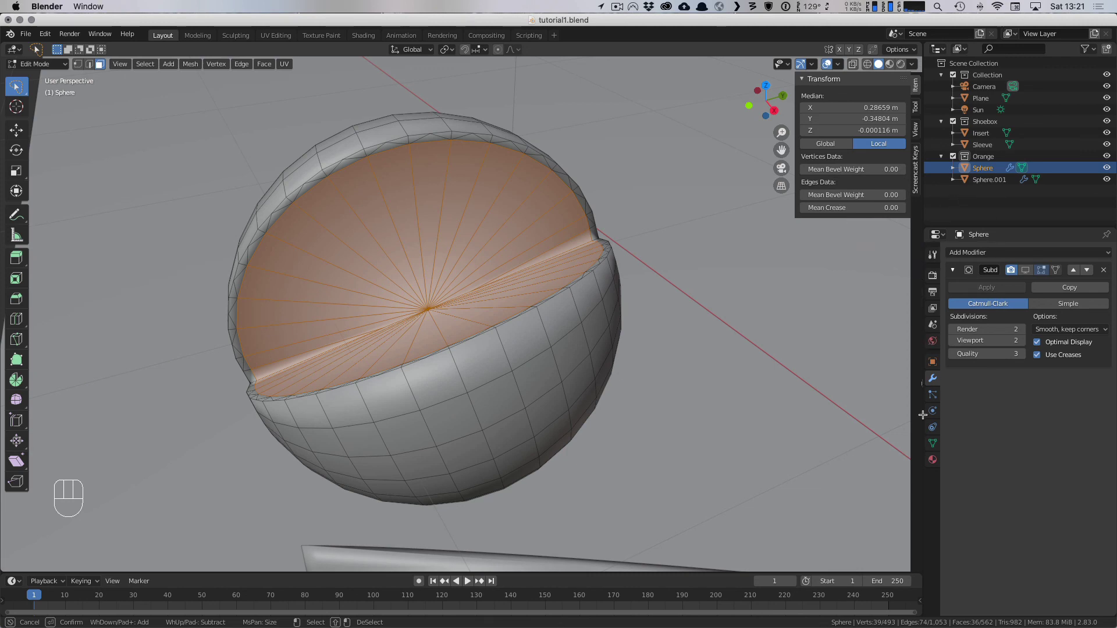
pyautogui.rightClick(929, 439)
# Step: In the Shading workspace, add a second material slot with the existing Orange flesh material and assign it to the selected cut faces
pyautogui.click(932, 460)
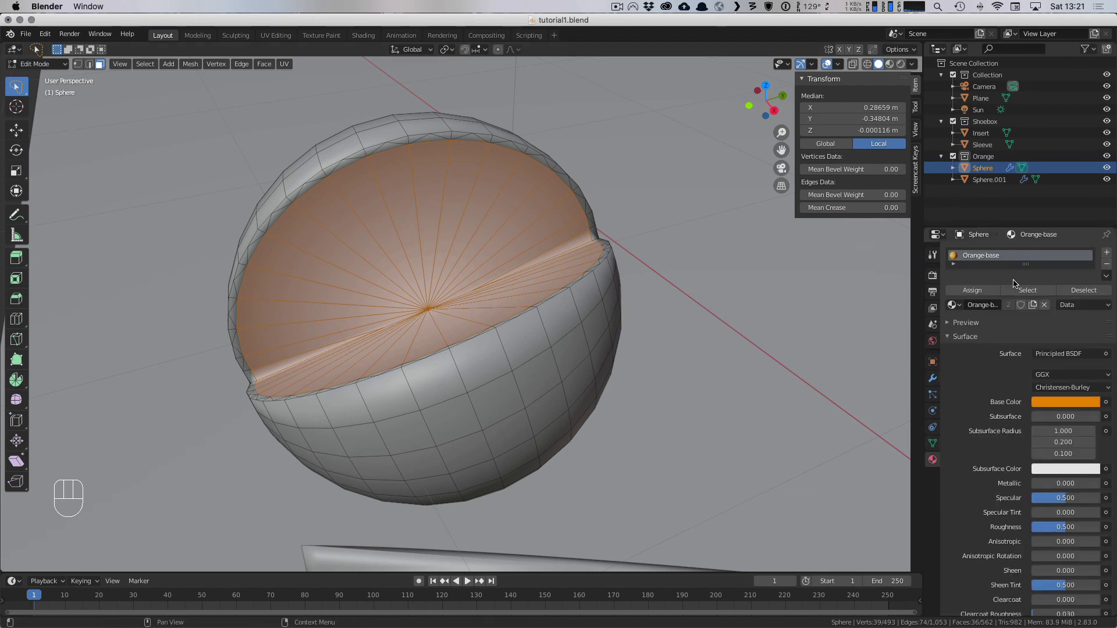
pyautogui.click(953, 264)
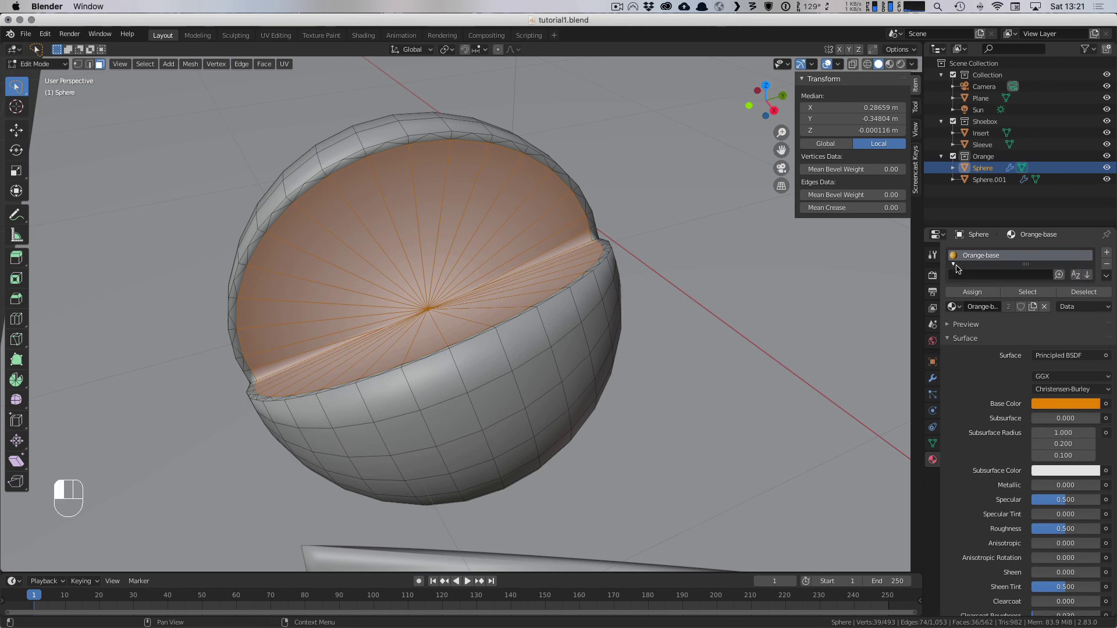
pyautogui.moveTo(1025, 266); pyautogui.dragTo(1025, 310)
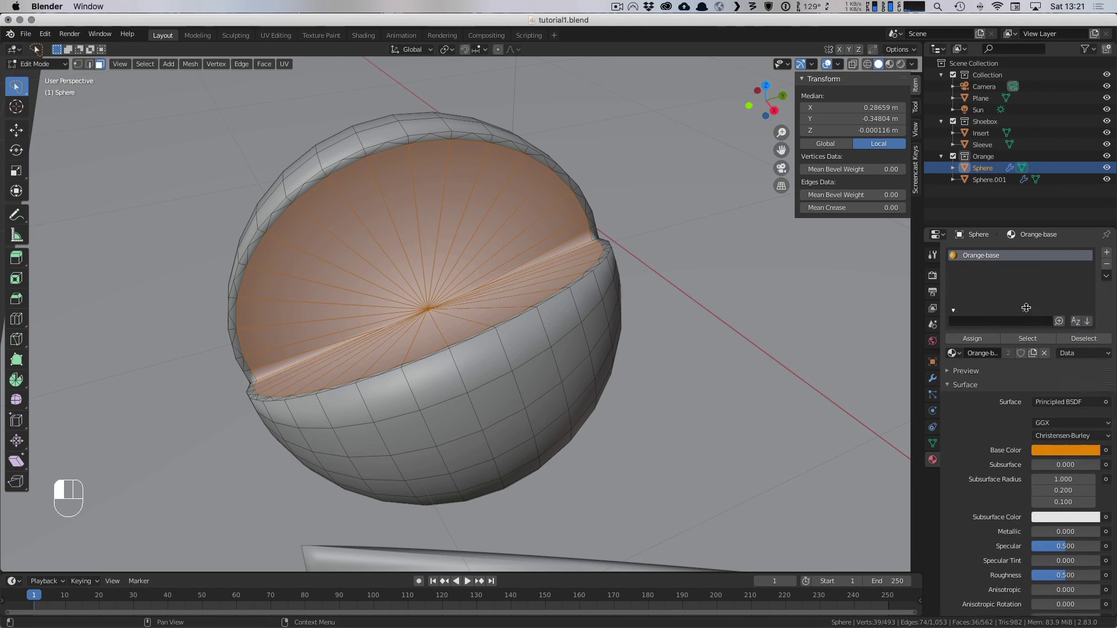
pyautogui.click(363, 35)
pyautogui.click(495, 314)
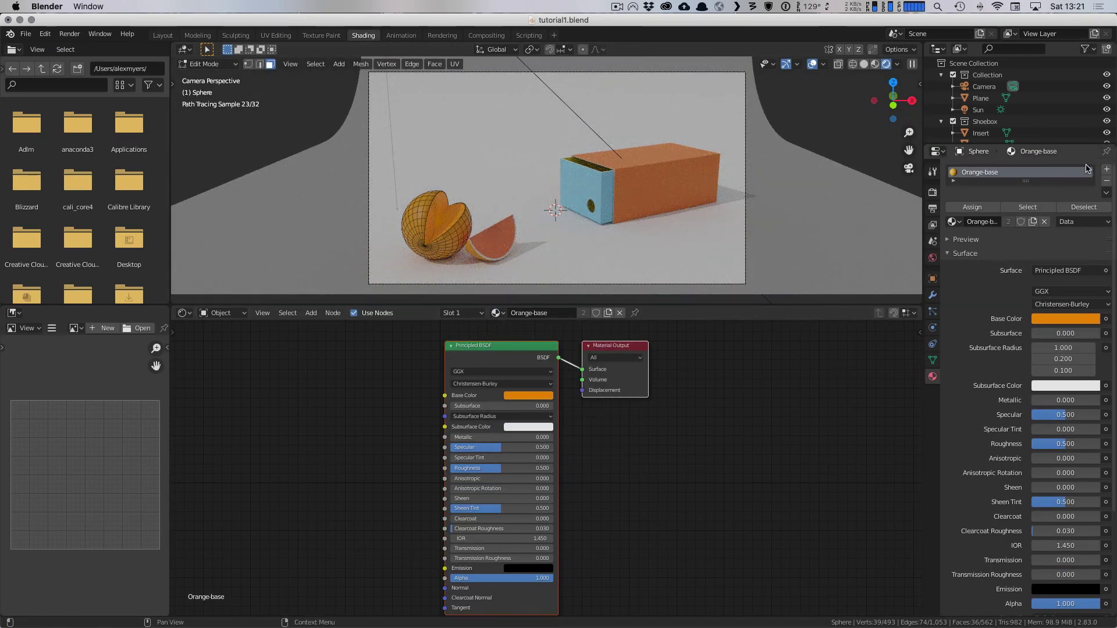
pyautogui.click(1106, 169)
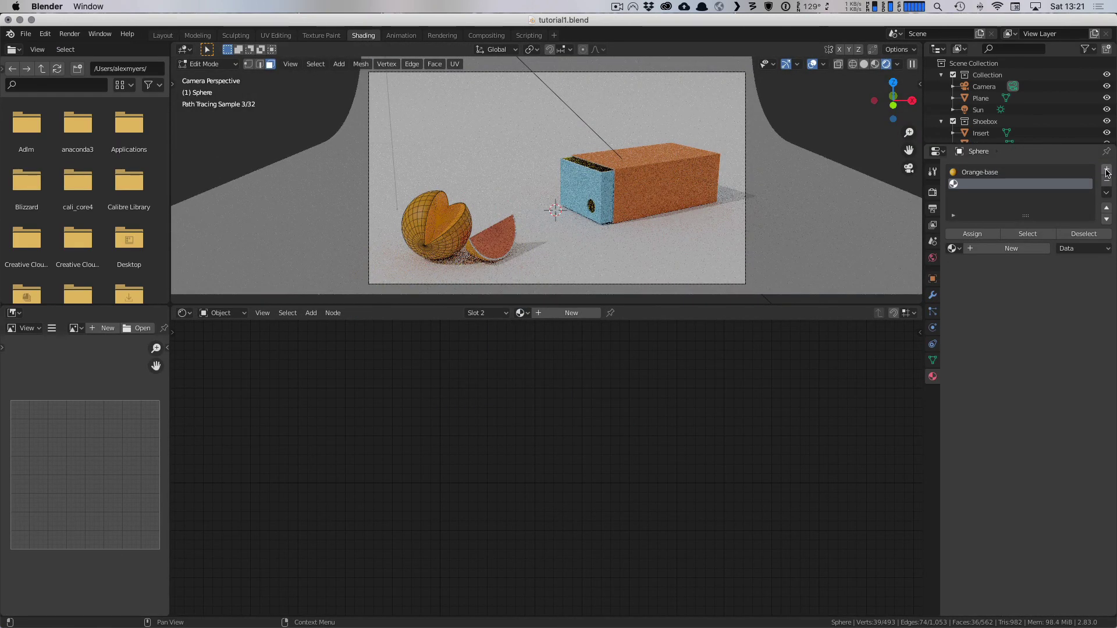
pyautogui.click(522, 313)
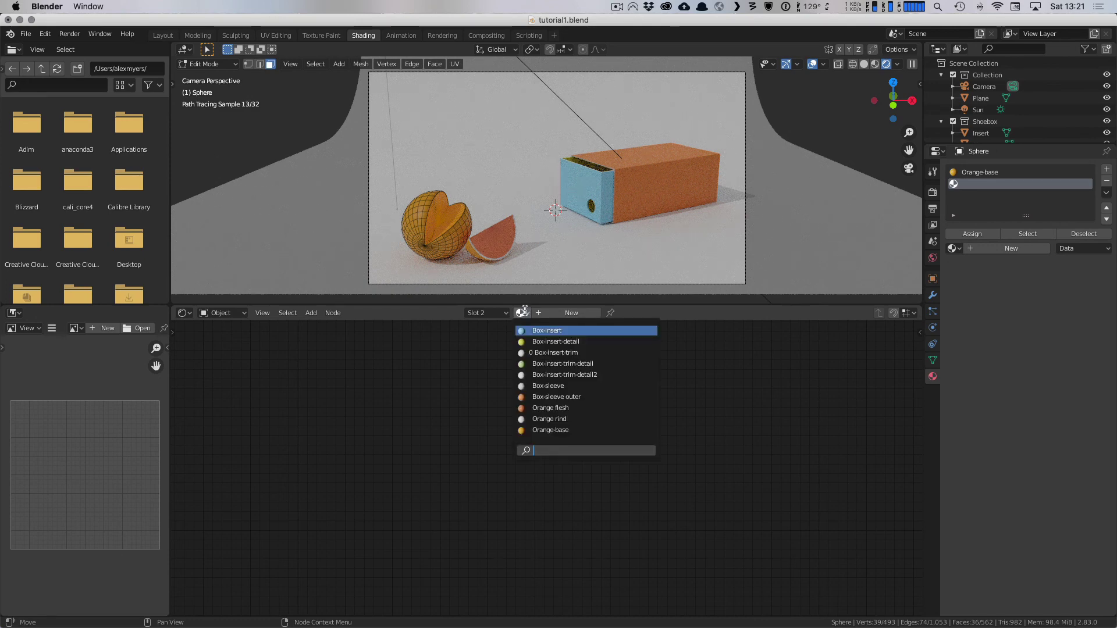
pyautogui.click(565, 409)
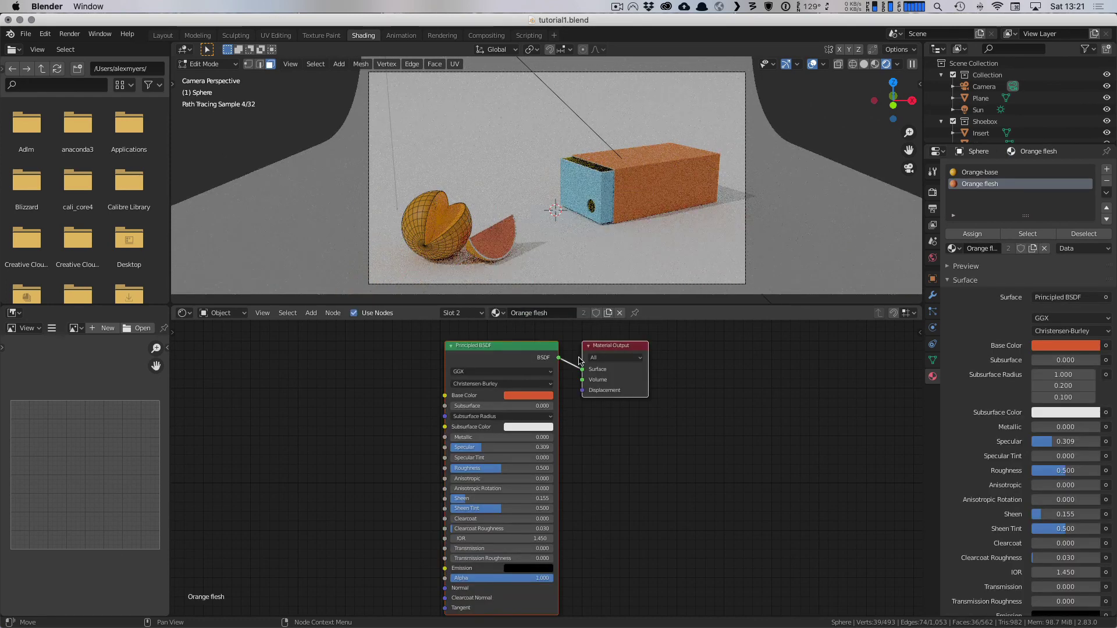
pyautogui.click(972, 234)
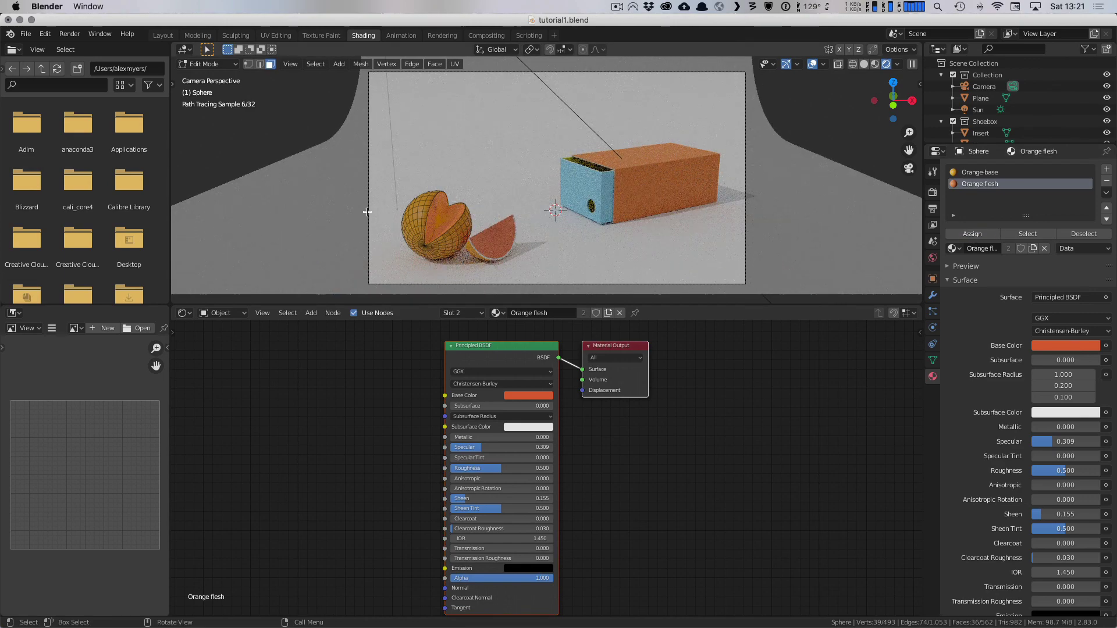
# Step: Examine the flesh material on the orange's cut faces up close in the rendered camera view outside Edit Mode
pyautogui.scroll(2, 427, 242)
pyautogui.press('Tab')
pyautogui.scroll(2, 411, 256)
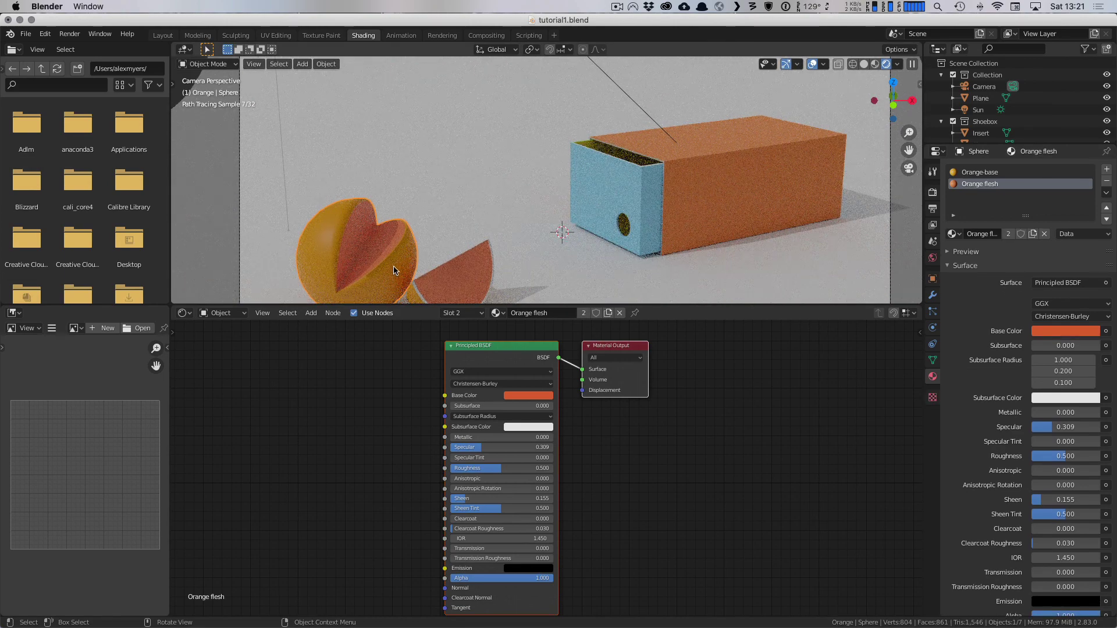
pyautogui.scroll(-2, 394, 270)
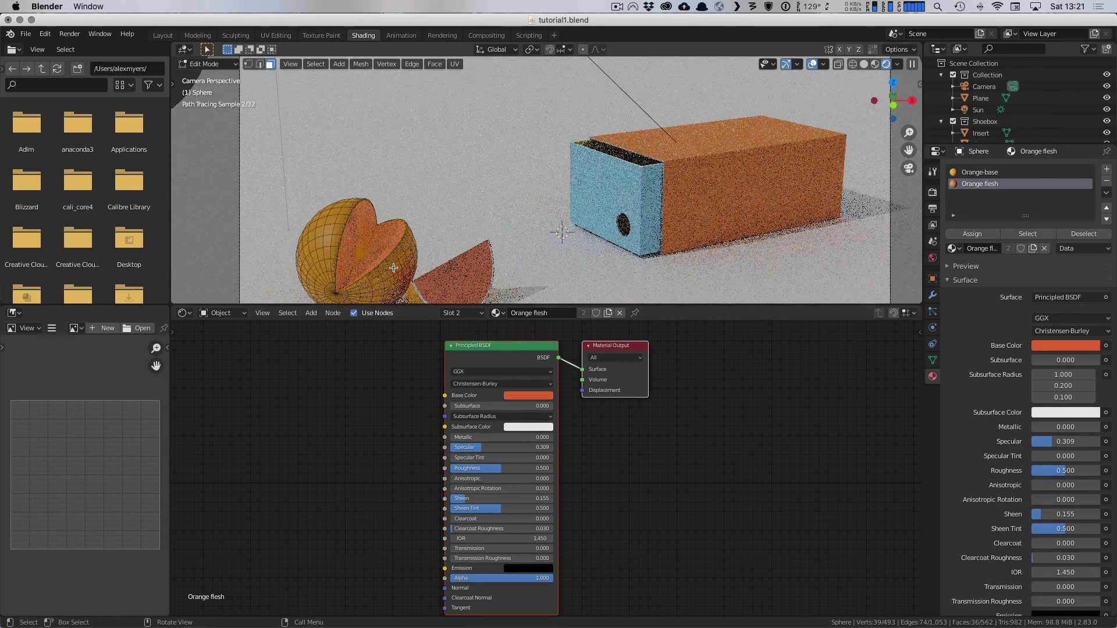
pyautogui.press('Tab')
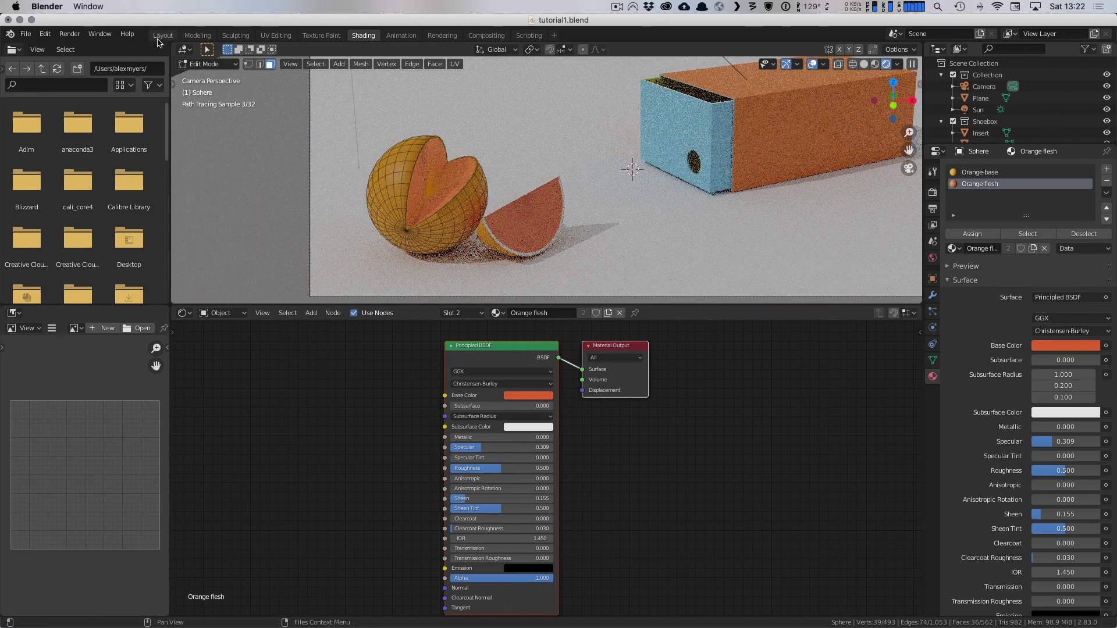
# Step: In the Layout workspace, clear the selection and circle-select the faces of both of the orange's cut surfaces, including their rims
pyautogui.click(160, 37)
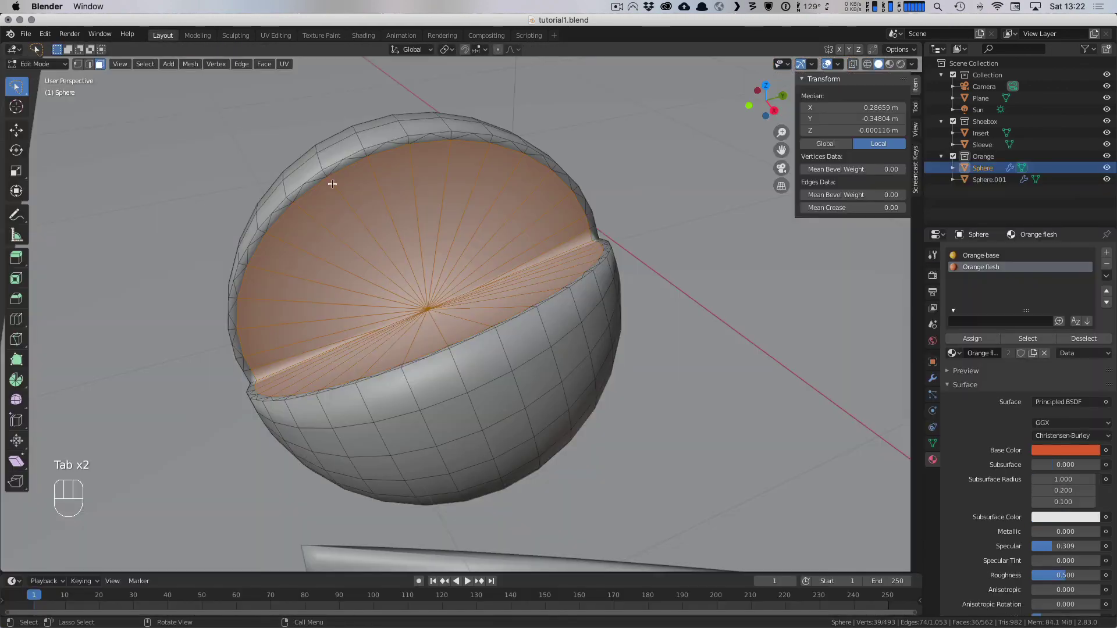
pyautogui.press('a')
pyautogui.press('a')
pyautogui.press('a')
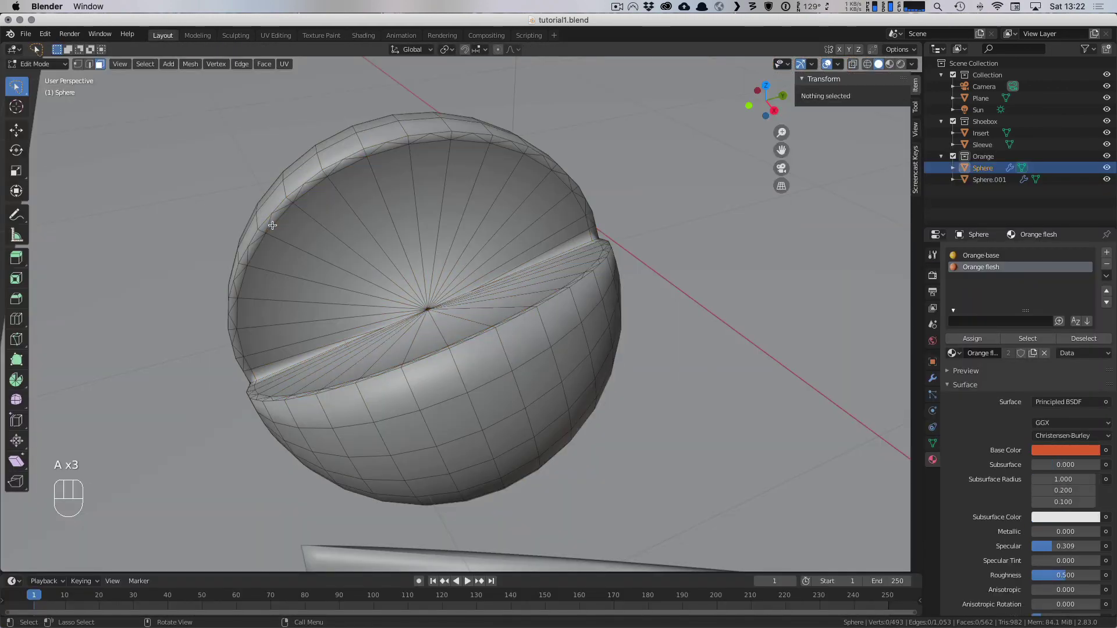
pyautogui.press('c')
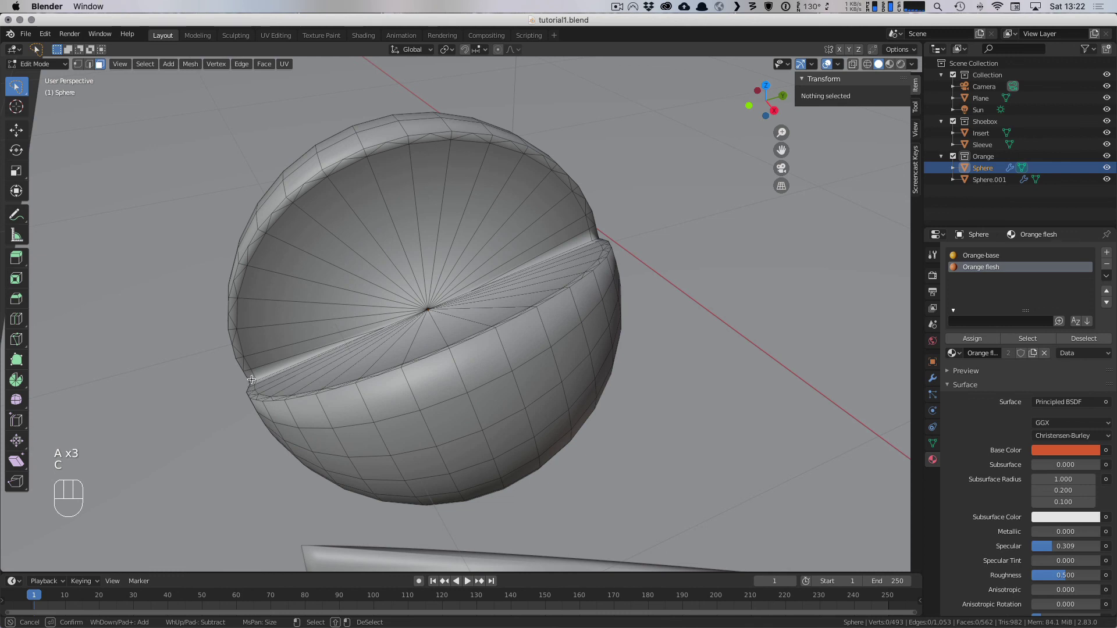
pyautogui.moveTo(252, 380)
pyautogui.mouseDown()
pyautogui.moveTo(235, 332)
pyautogui.moveTo(256, 250)
pyautogui.moveTo(319, 185)
pyautogui.moveTo(375, 160)
pyautogui.moveTo(461, 140)
pyautogui.moveTo(505, 157)
pyautogui.moveTo(546, 176)
pyautogui.moveTo(594, 249)
pyautogui.mouseUp()
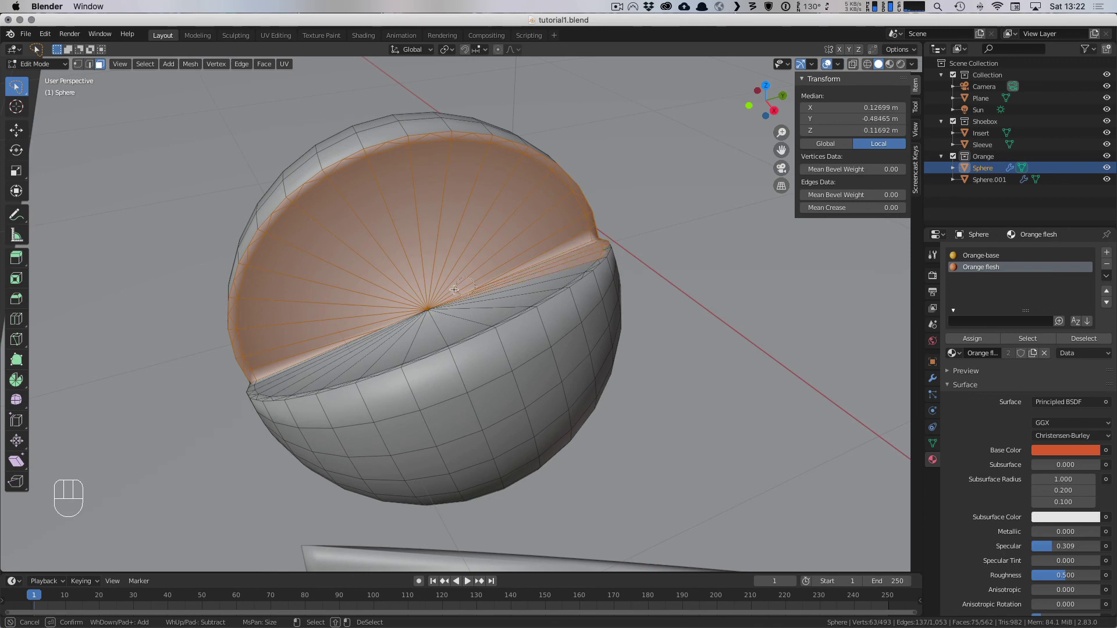
pyautogui.moveTo(455, 289); pyautogui.dragTo(541, 265, button='middle')
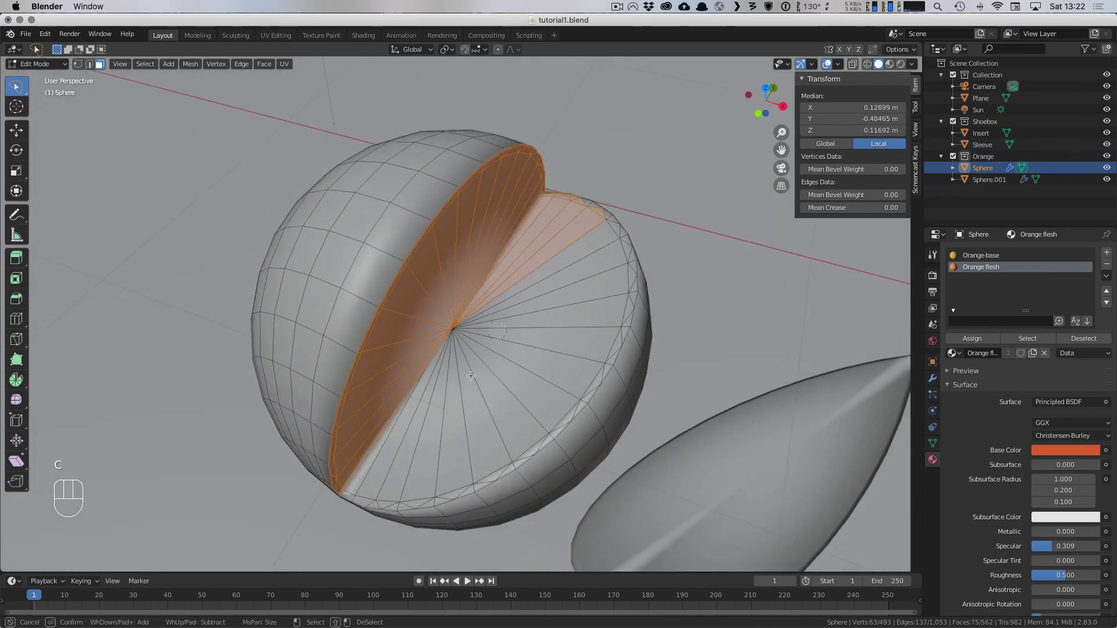
pyautogui.moveTo(354, 490)
pyautogui.mouseDown()
pyautogui.moveTo(453, 489)
pyautogui.moveTo(564, 402)
pyautogui.moveTo(542, 427)
pyautogui.mouseUp()
pyautogui.moveTo(567, 391)
pyautogui.mouseDown()
pyautogui.moveTo(608, 348)
pyautogui.moveTo(602, 356)
pyautogui.moveTo(622, 305)
pyautogui.moveTo(608, 232)
pyautogui.moveTo(588, 213)
pyautogui.mouseUp()
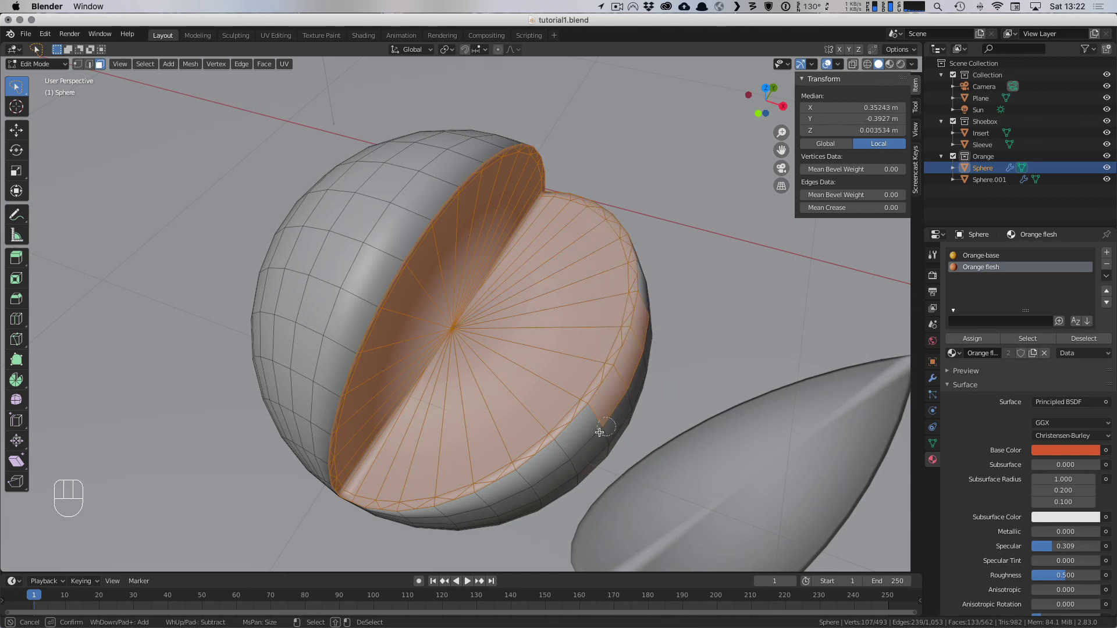
# Step: Deselect the stray outer skin faces and the inner flesh faces, keeping only both cut rims selected, and switch to the Shading workspace
pyautogui.moveTo(601, 429)
pyautogui.keyDown('shift'); pyautogui.mouseDown()
pyautogui.moveTo(631, 377)
pyautogui.moveTo(634, 313)
pyautogui.mouseUp(); pyautogui.keyUp('shift')
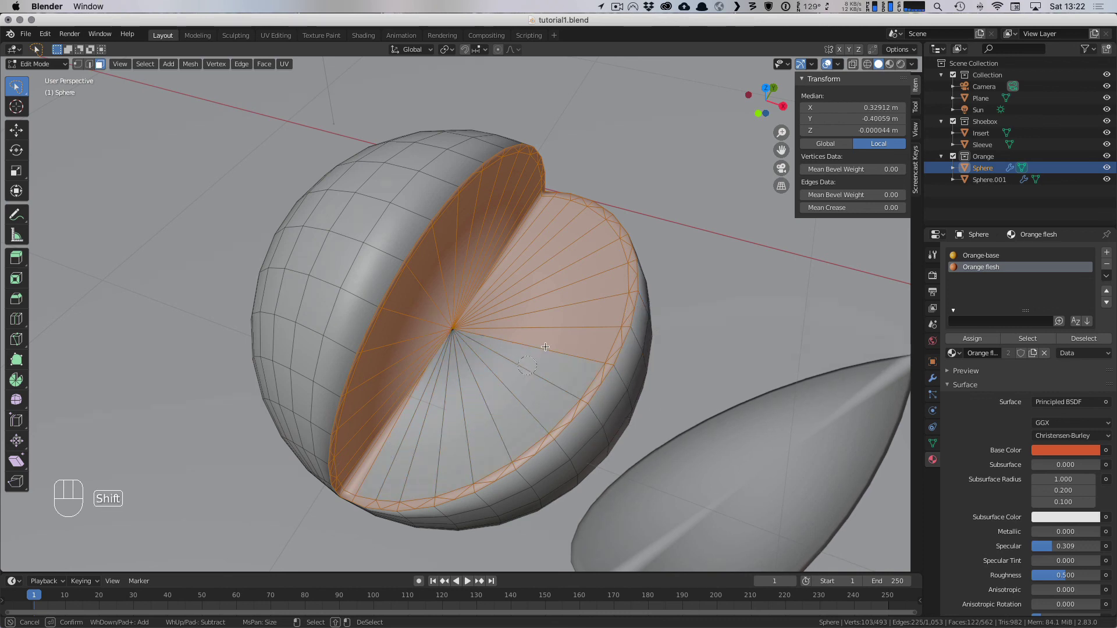
pyautogui.moveTo(539, 238)
pyautogui.keyDown('shift'); pyautogui.mouseDown()
pyautogui.moveTo(466, 232)
pyautogui.moveTo(425, 297)
pyautogui.moveTo(402, 392)
pyautogui.mouseUp(); pyautogui.keyUp('shift')
pyautogui.rightClick(519, 376)
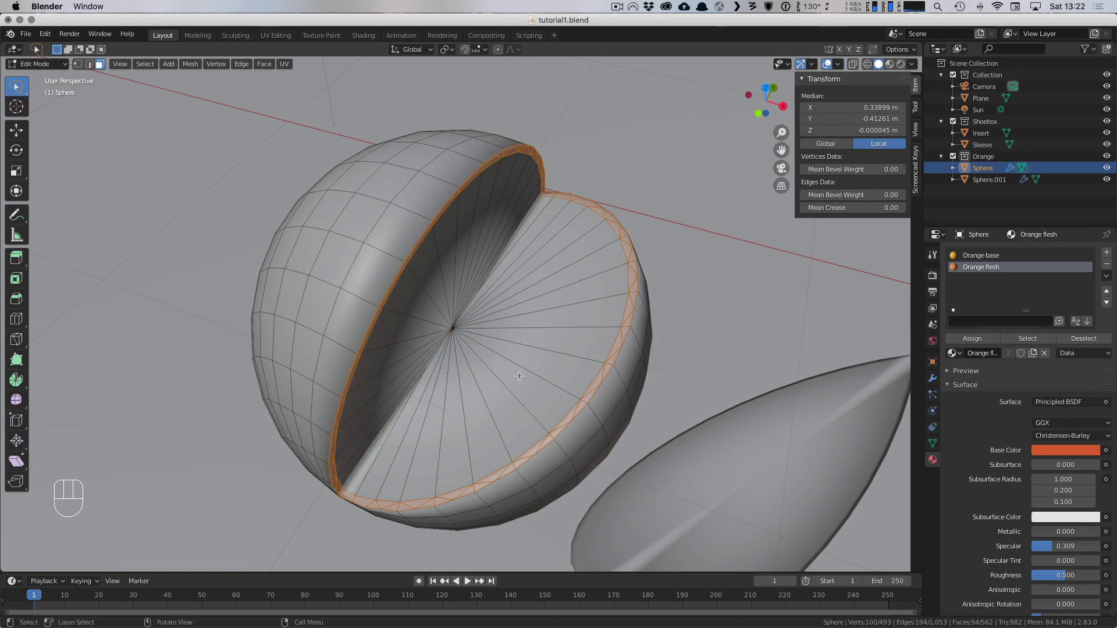
pyautogui.moveTo(643, 355); pyautogui.dragTo(617, 326, button='middle')
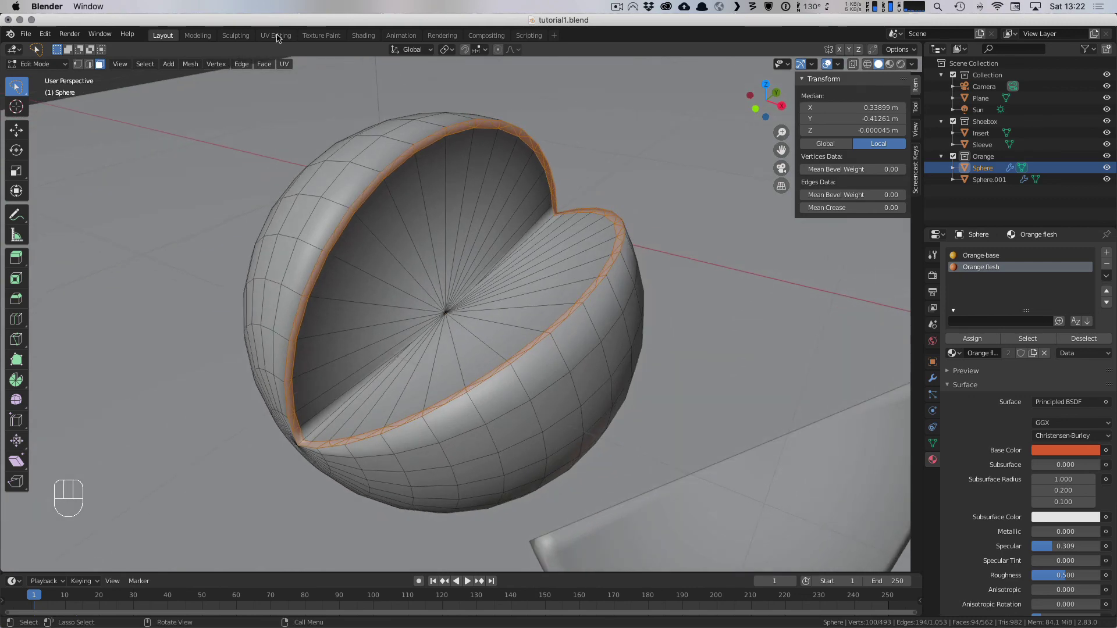
pyautogui.click(363, 35)
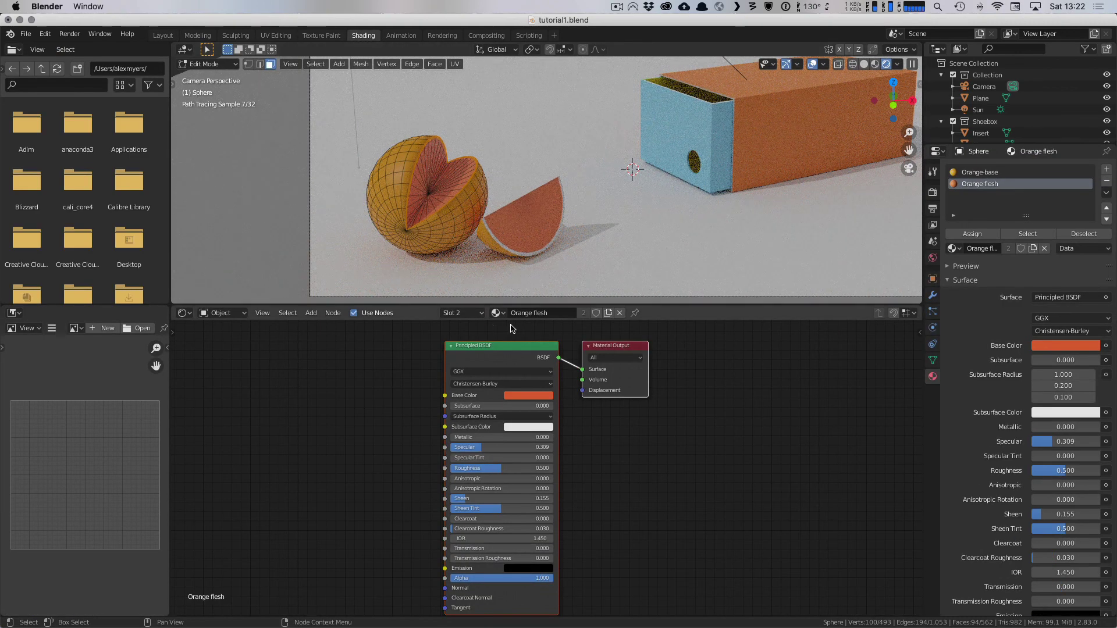
pyautogui.click(497, 313)
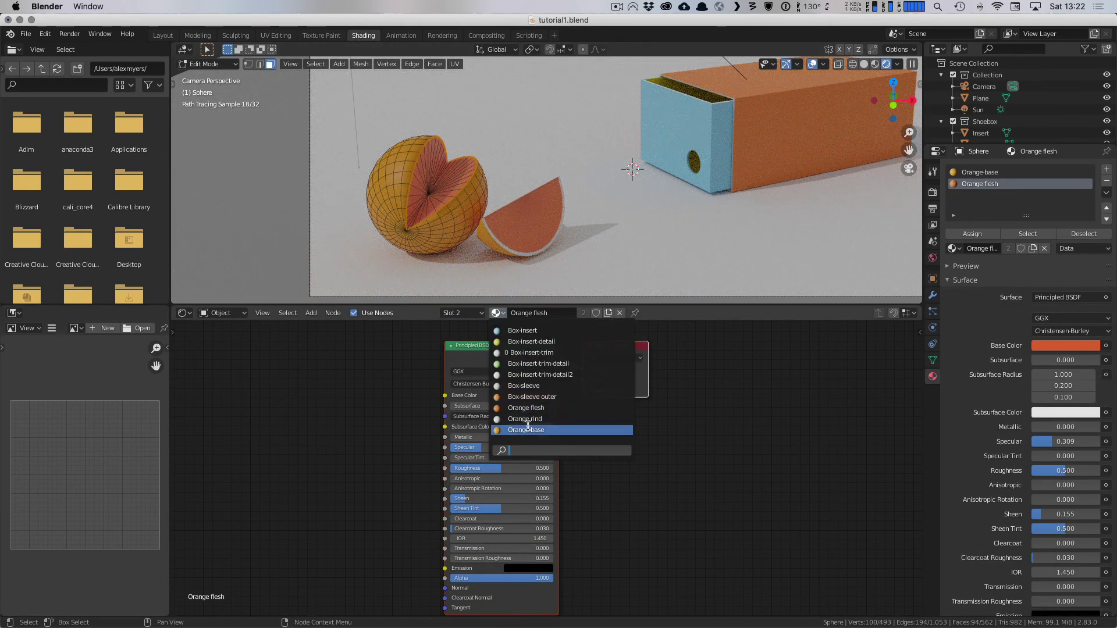
pyautogui.click(526, 430)
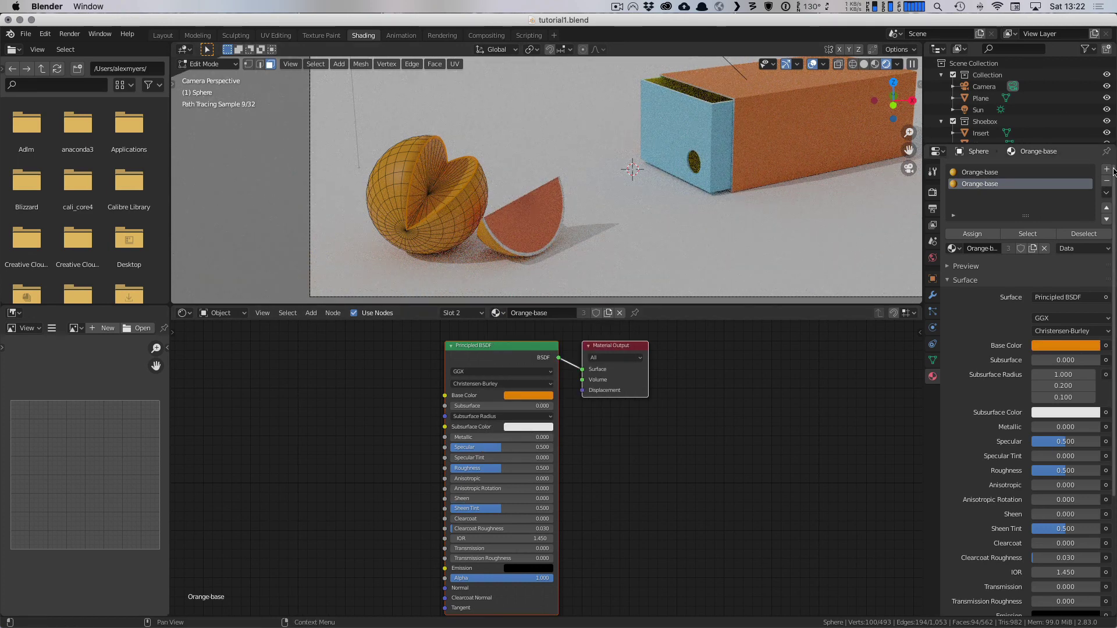
pyautogui.click(496, 313)
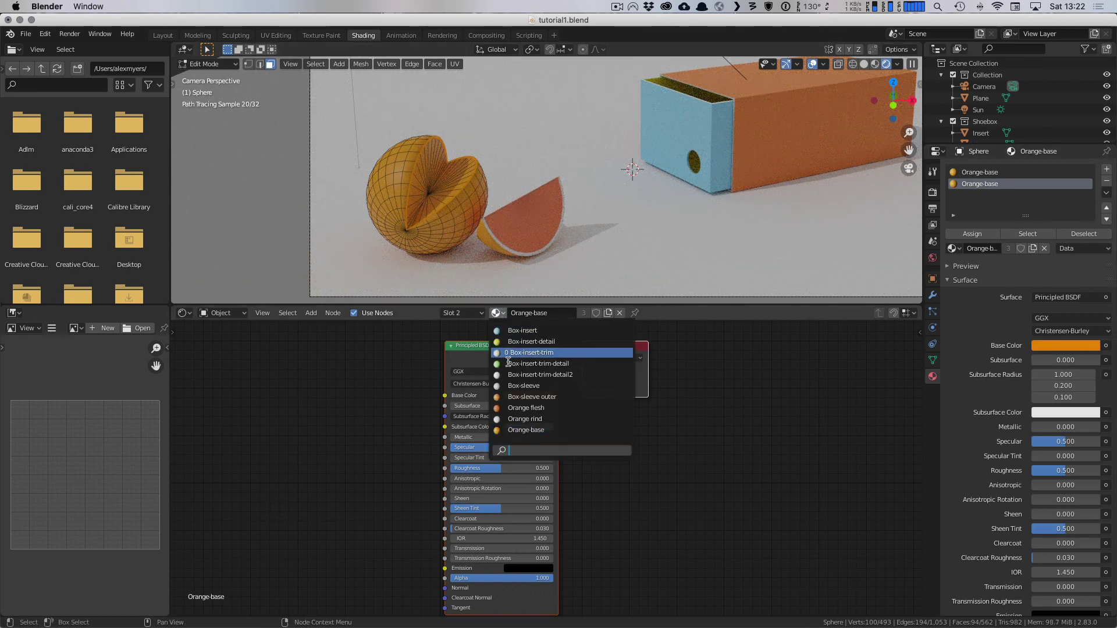
pyautogui.click(533, 414)
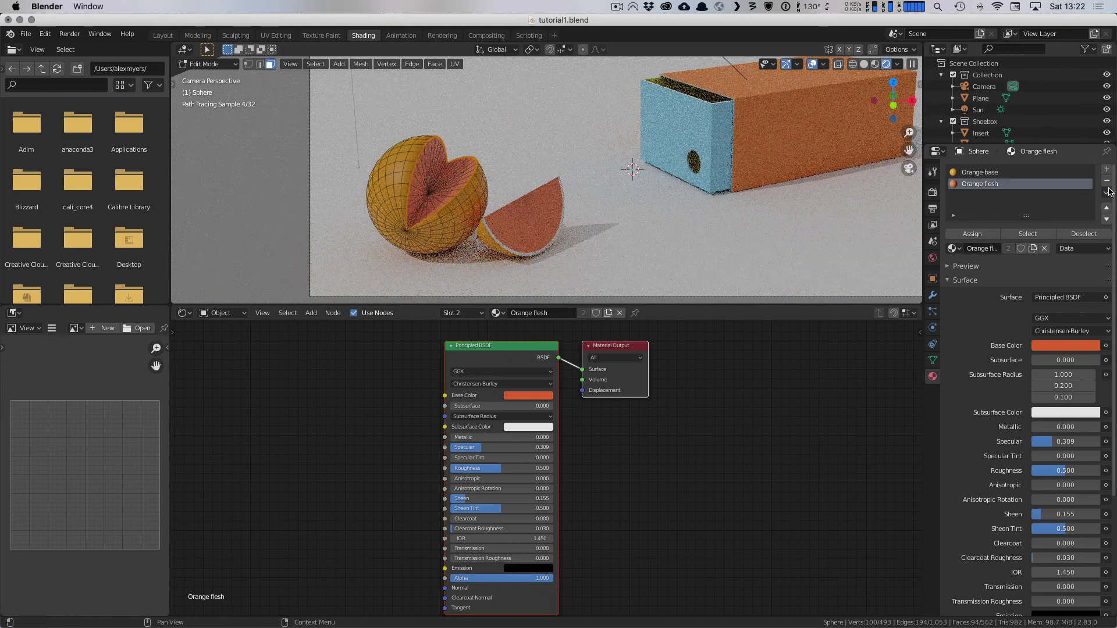
# Step: Add a third material slot with the existing Orange rind material, assign it to the selected rim faces, and leave Edit Mode
pyautogui.click(1106, 168)
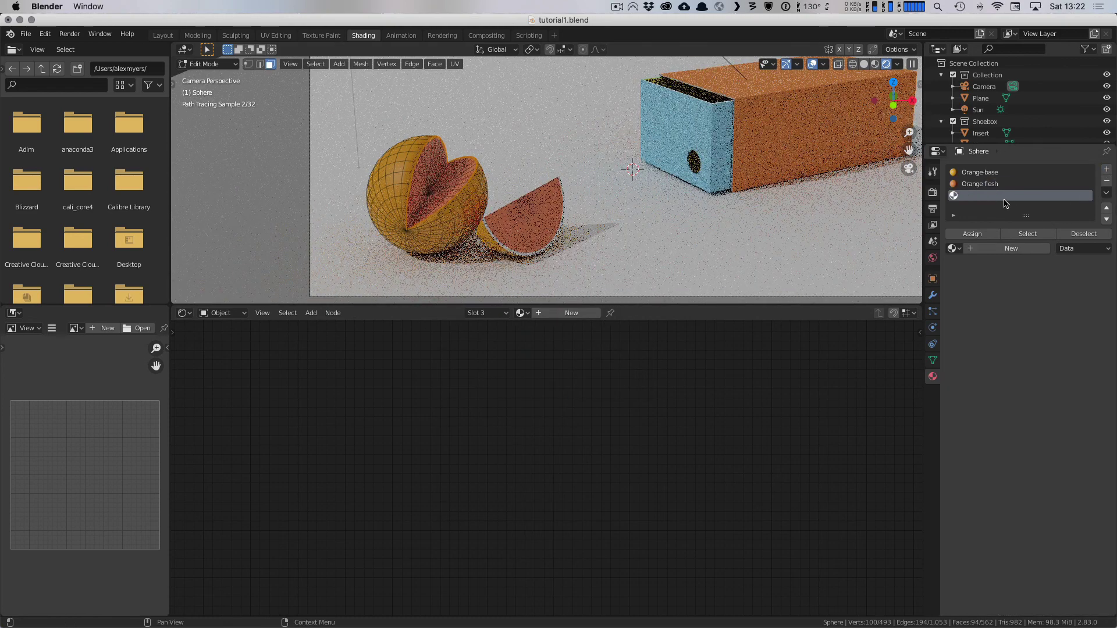
pyautogui.click(522, 313)
pyautogui.click(549, 419)
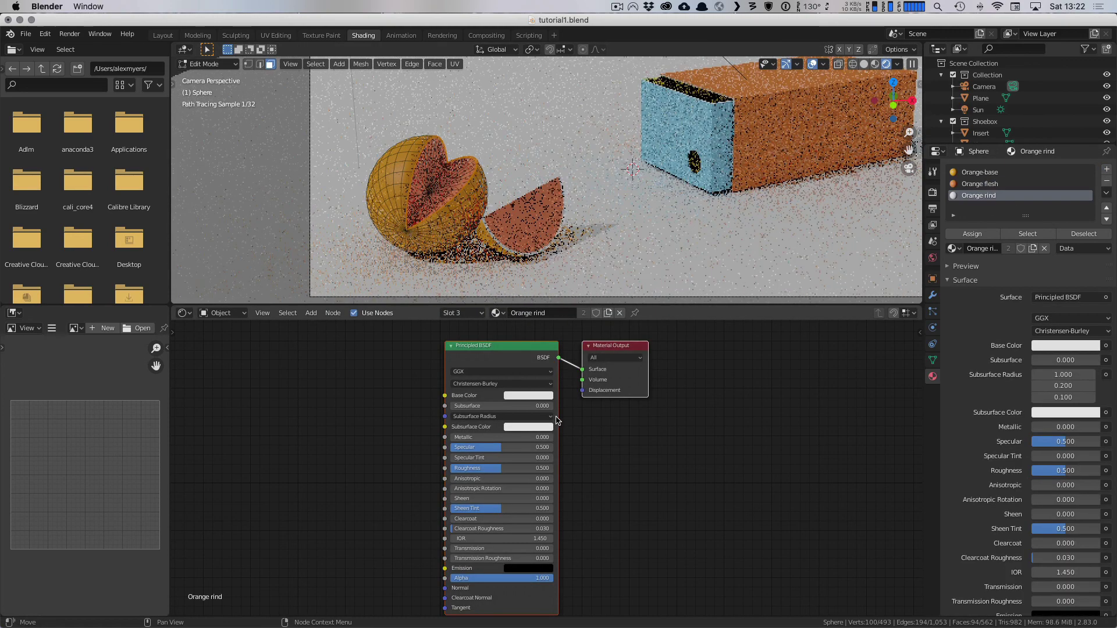
pyautogui.click(975, 234)
pyautogui.press('Tab')
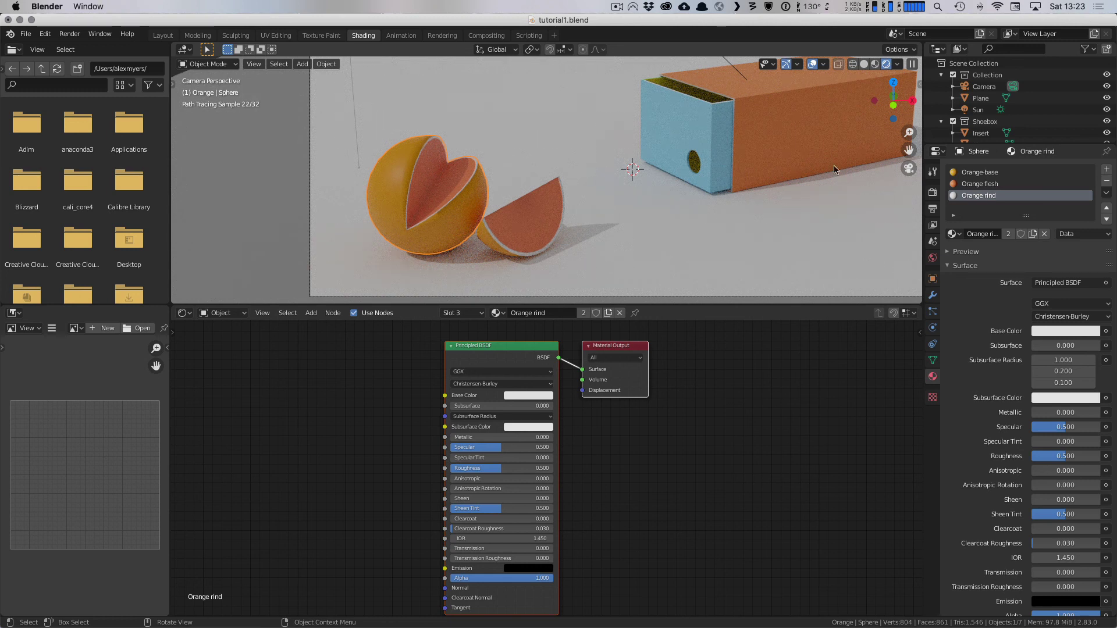
# Step: Select the orange wedge and change the Orange flesh material's base color to a redder orange, trying out red and lighter orange shades
pyautogui.click(540, 228)
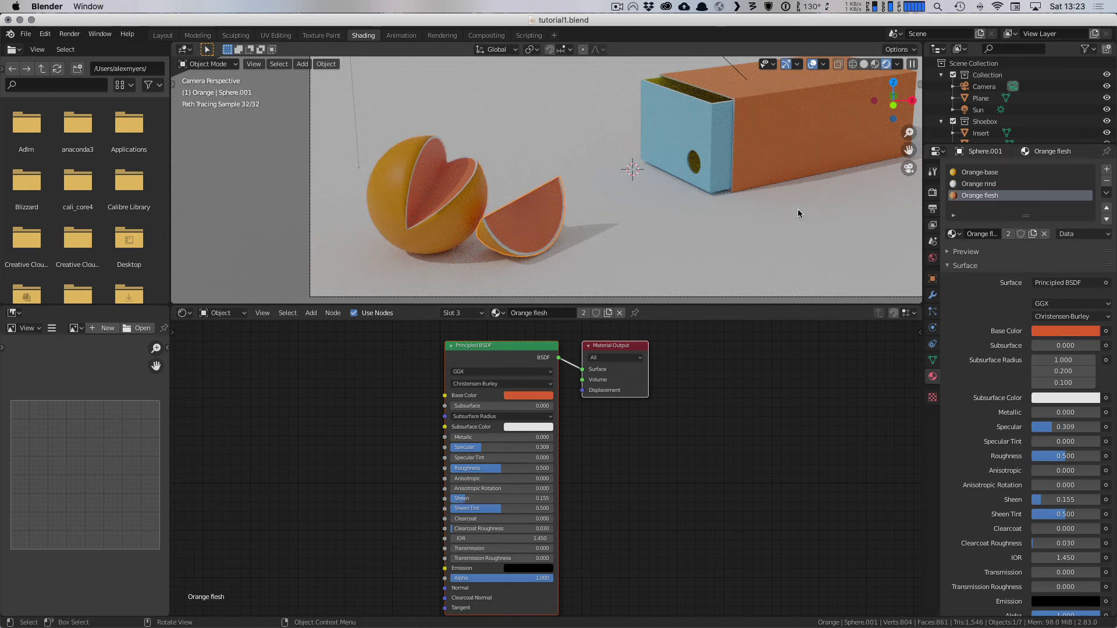
pyautogui.click(527, 396)
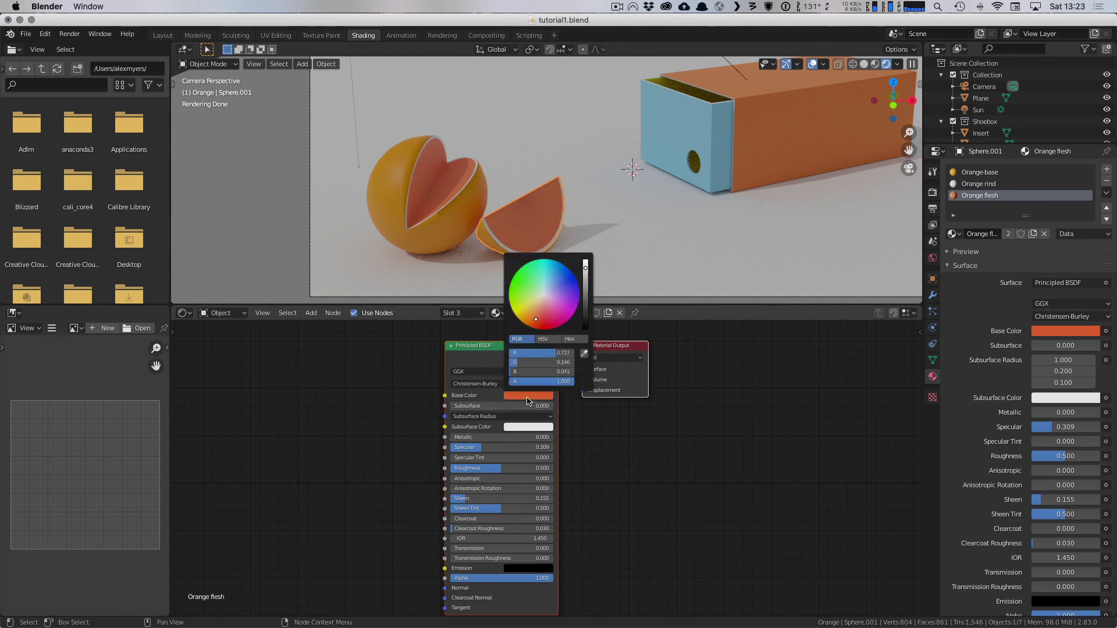
pyautogui.moveTo(541, 321); pyautogui.dragTo(539, 318)
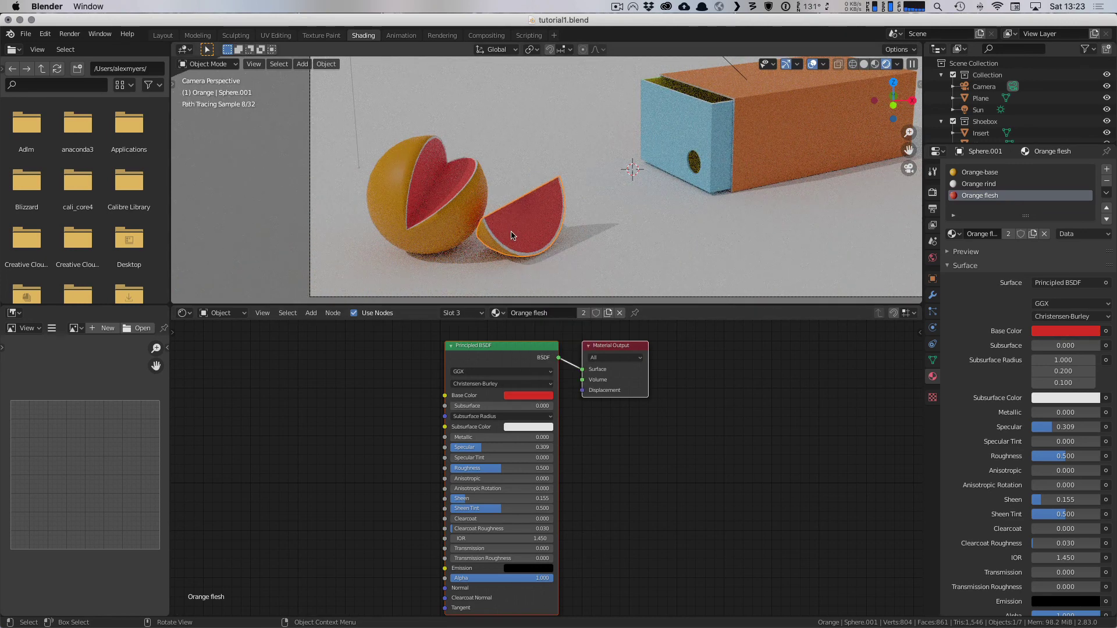
pyautogui.click(525, 396)
pyautogui.click(531, 321)
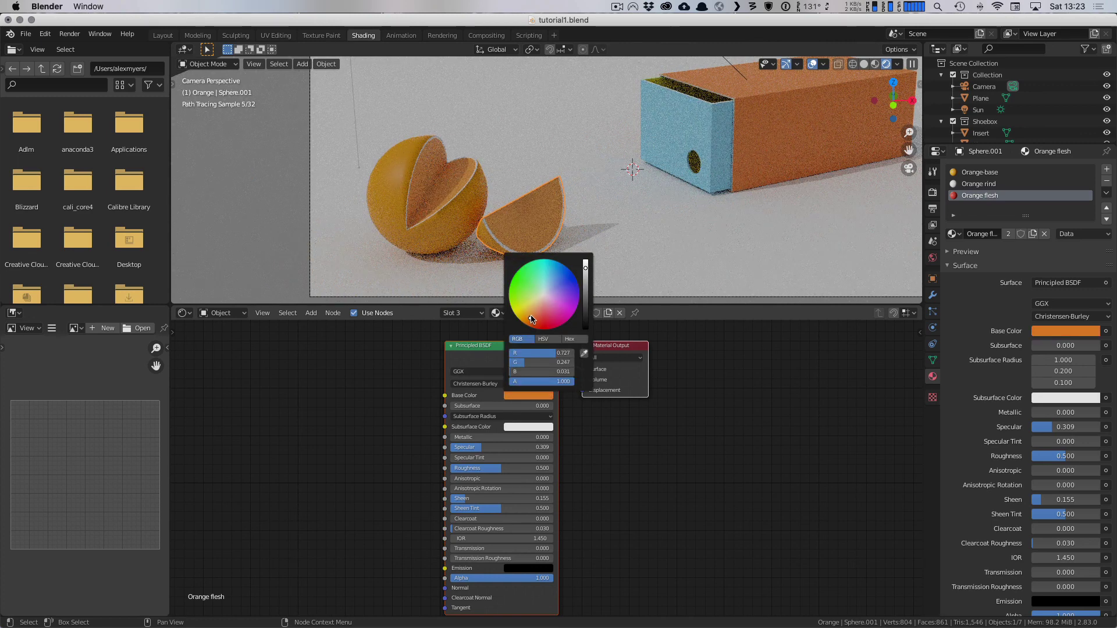
pyautogui.click(527, 396)
pyautogui.click(538, 324)
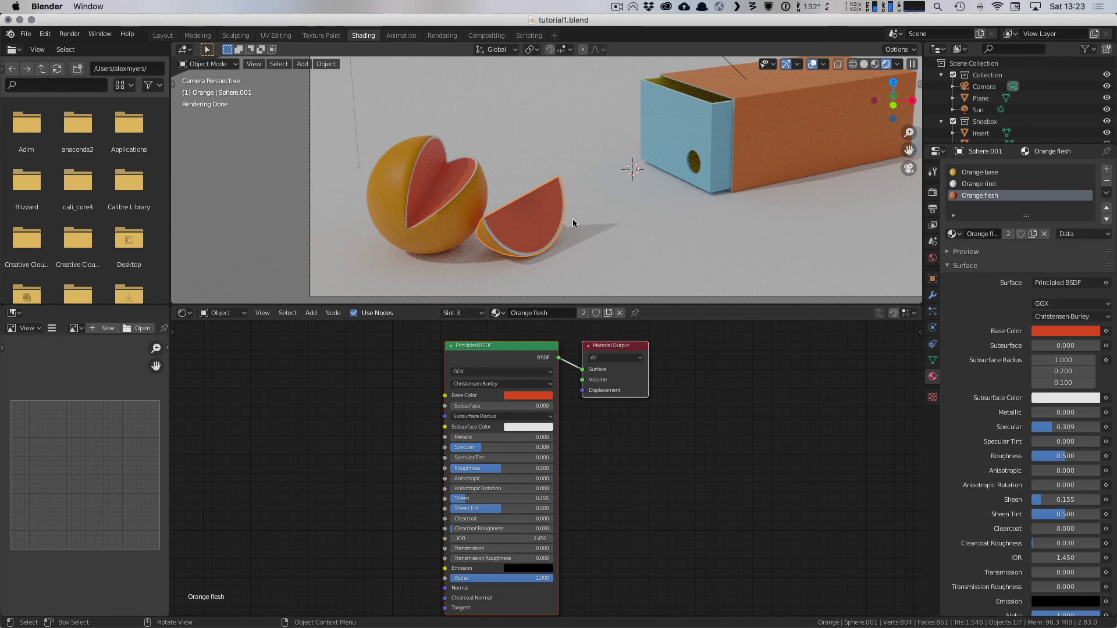
# Step: Enlarge the 3D viewport so the whole camera frame fits in view, and save tutorial1.blend
pyautogui.scroll(-2, 572, 219)
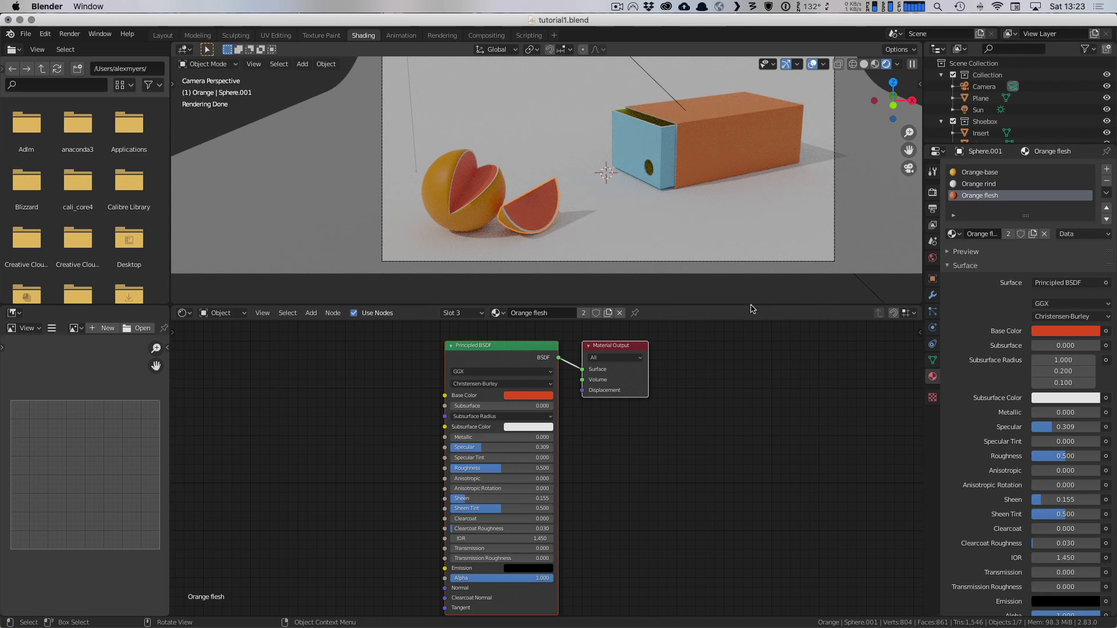
pyautogui.moveTo(751, 309); pyautogui.dragTo(742, 410)
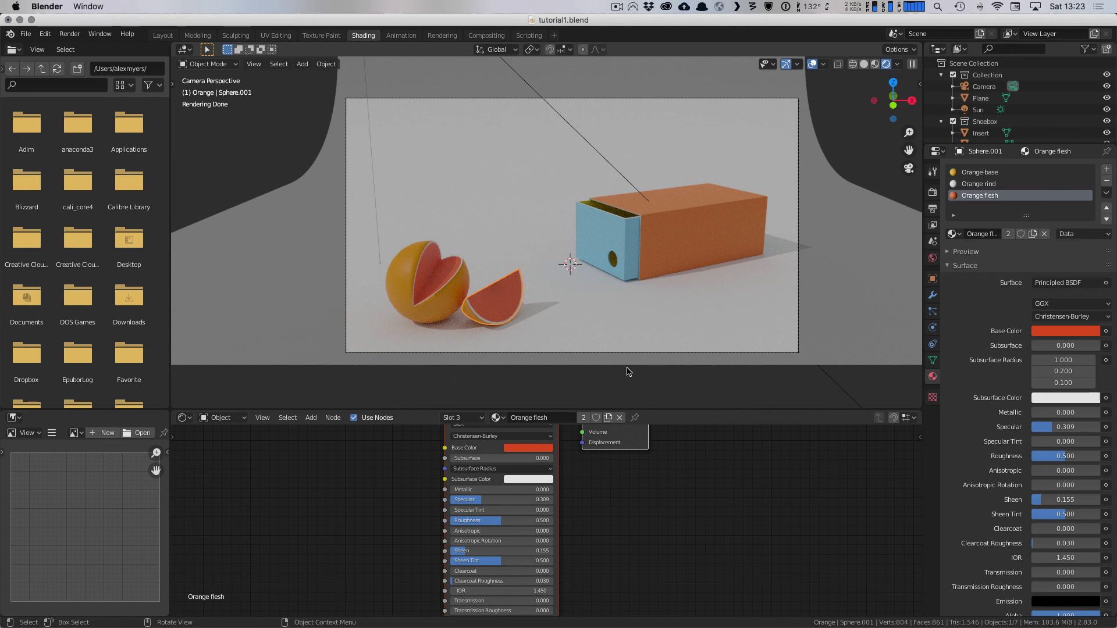
pyautogui.press('super+s')
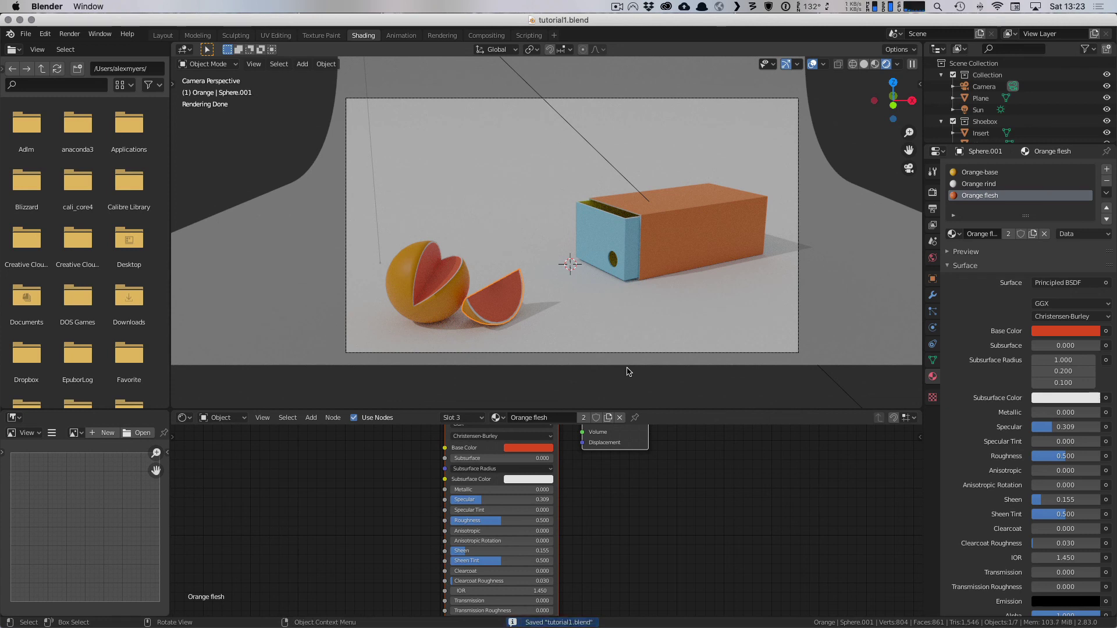